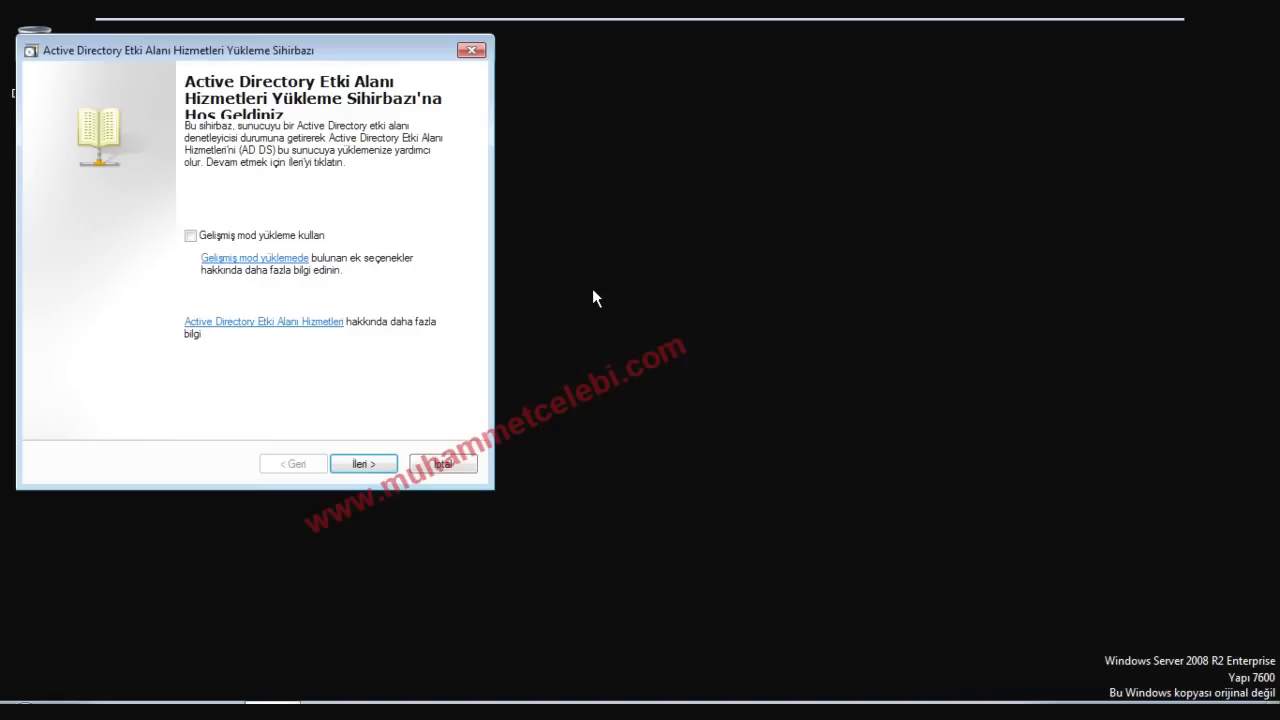
Advance past the wizard's welcome page to the deployment options.
{"action": "left_click", "coordinate": [366, 465]}
Choose a new domain in a new forest and name its root domain celebi.local.
{"action": "left_click", "coordinate": [366, 465]}
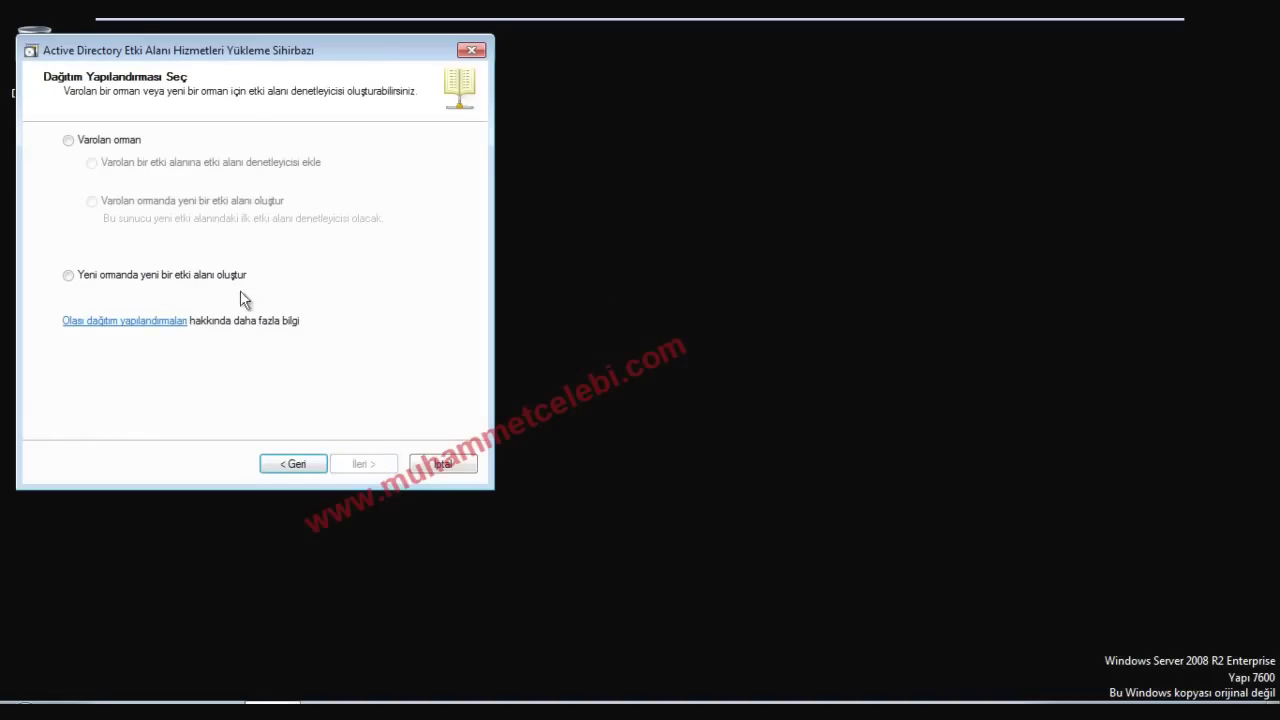
{"action": "left_click", "coordinate": [182, 278]}
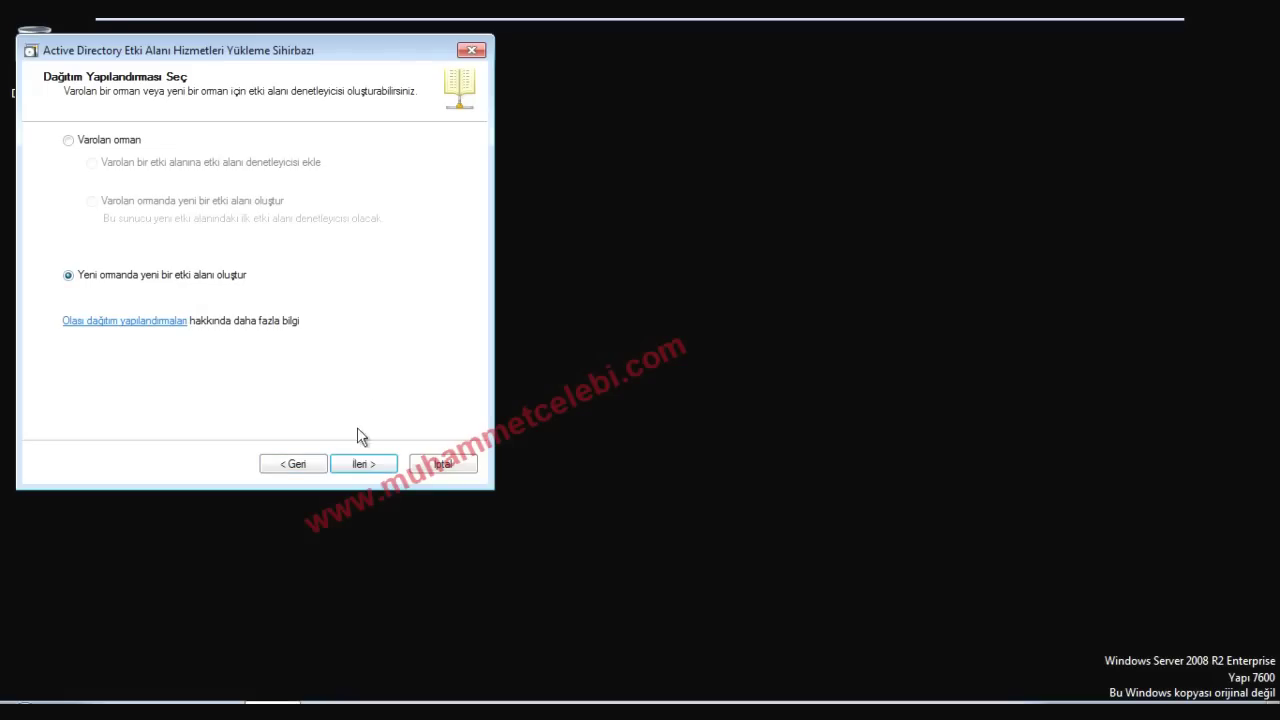
{"action": "left_click", "coordinate": [362, 463]}
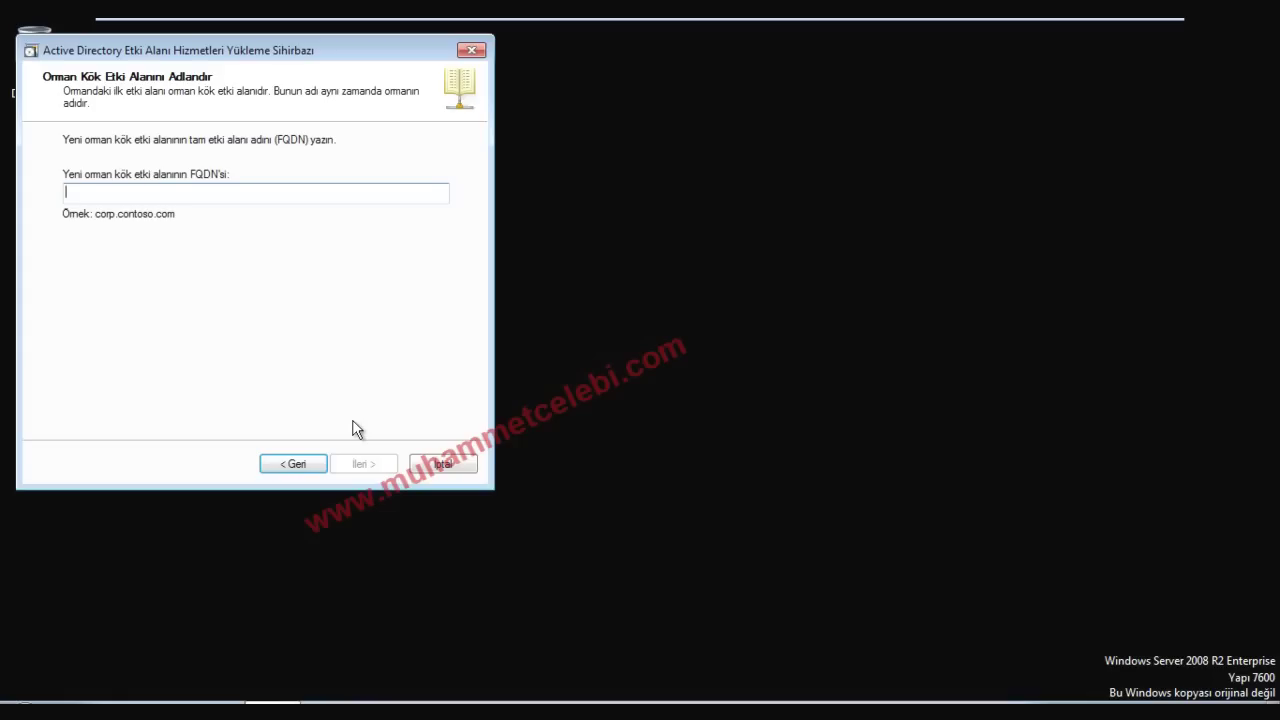
{"action": "type", "text": "celebi.local"}
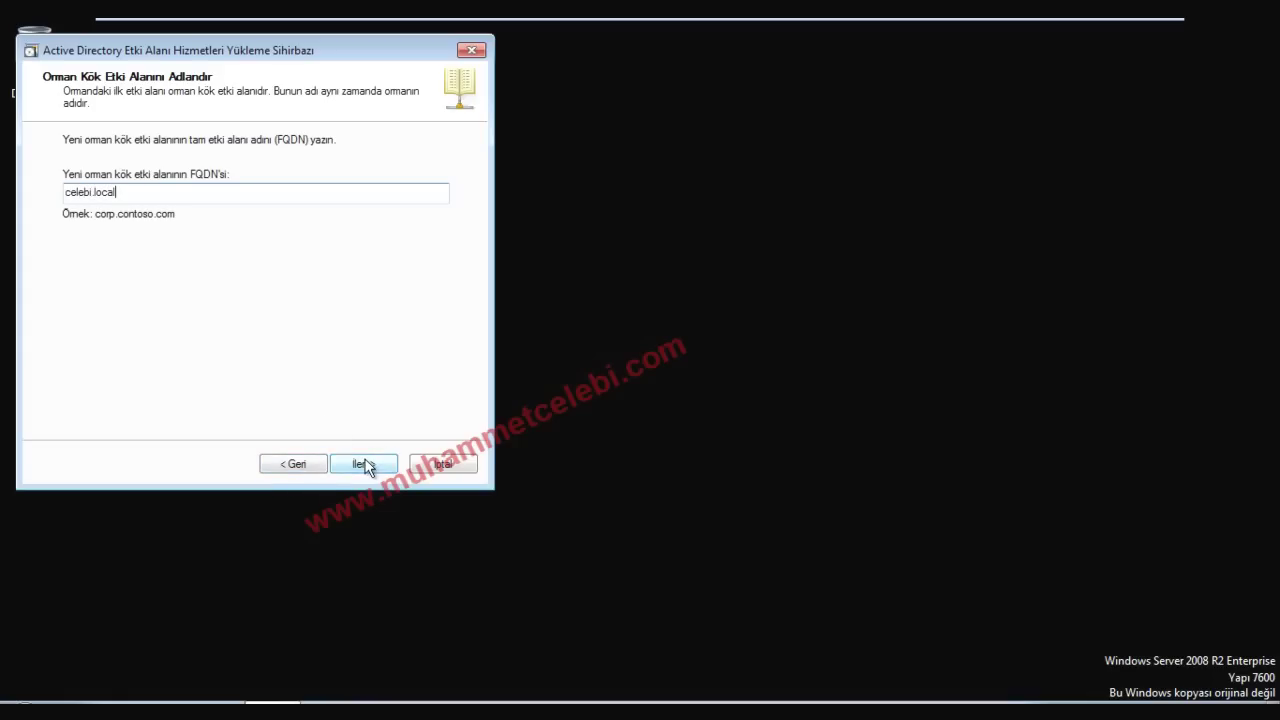
{"action": "left_click", "coordinate": [363, 465]}
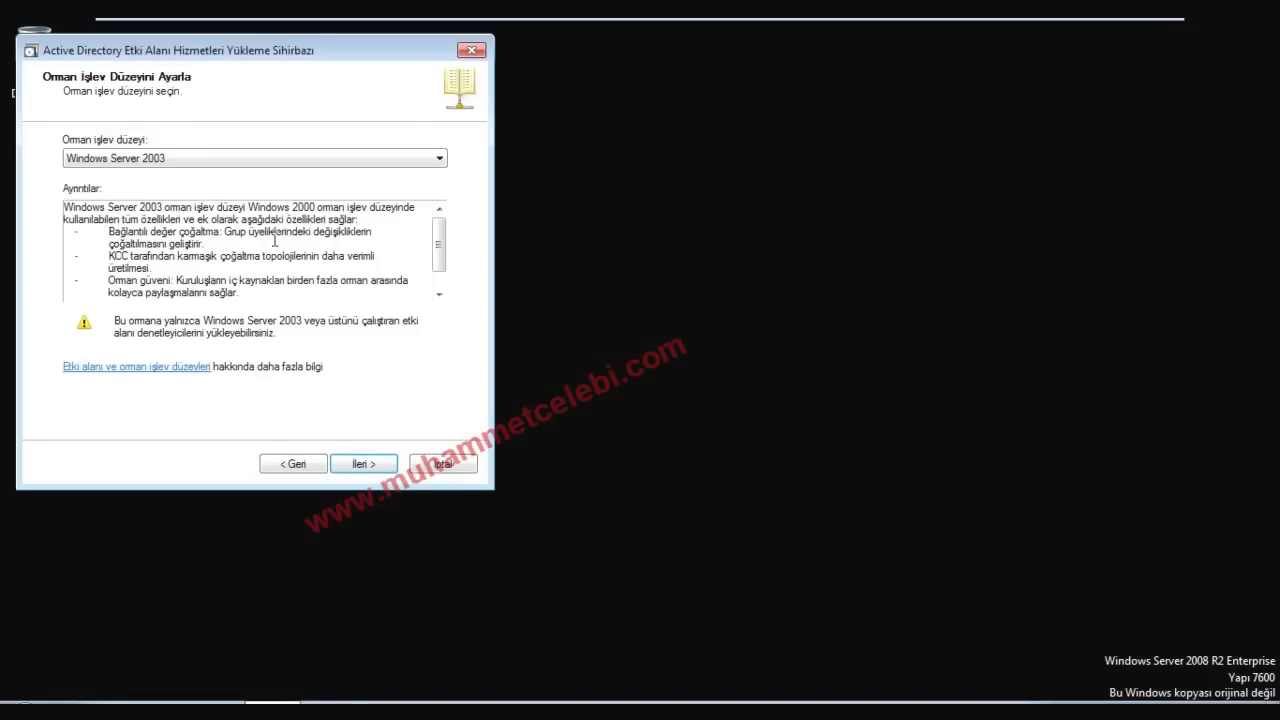
Pick Windows Server 2008 R2 forest level, include DNS server, and continue without DNS delegation.
{"action": "left_click", "coordinate": [197, 154]}
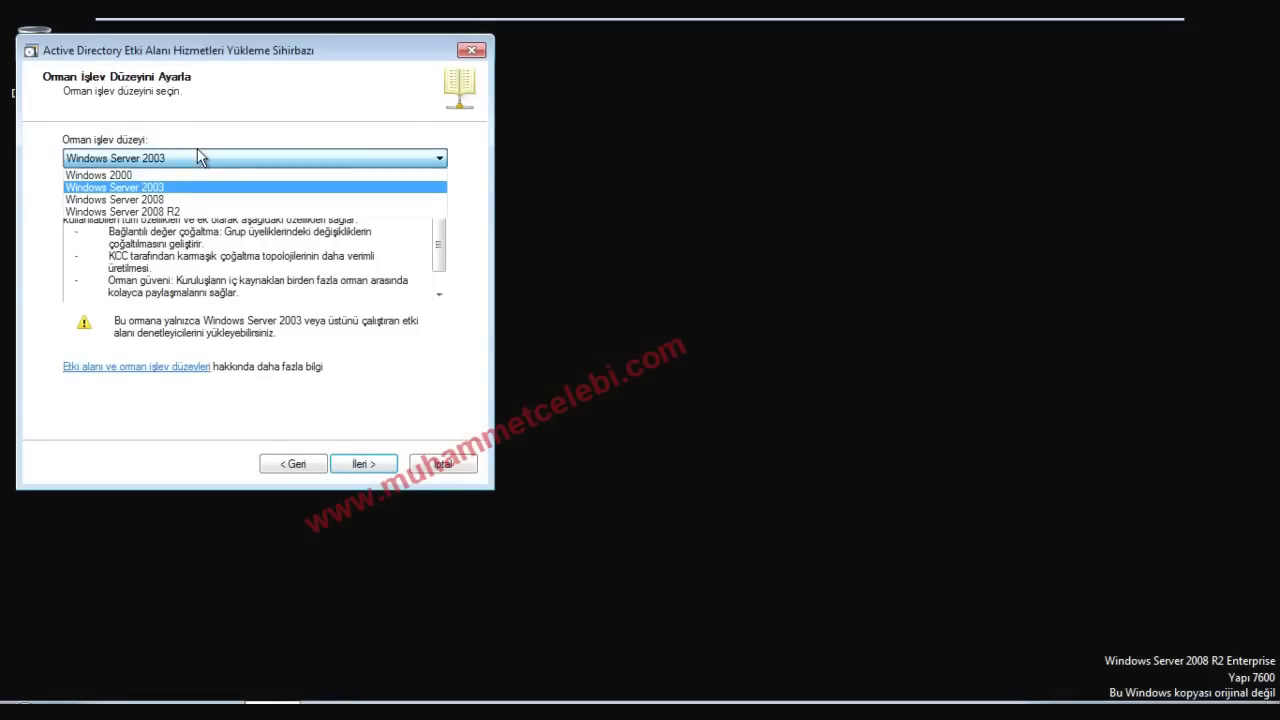
{"action": "left_click", "coordinate": [186, 213]}
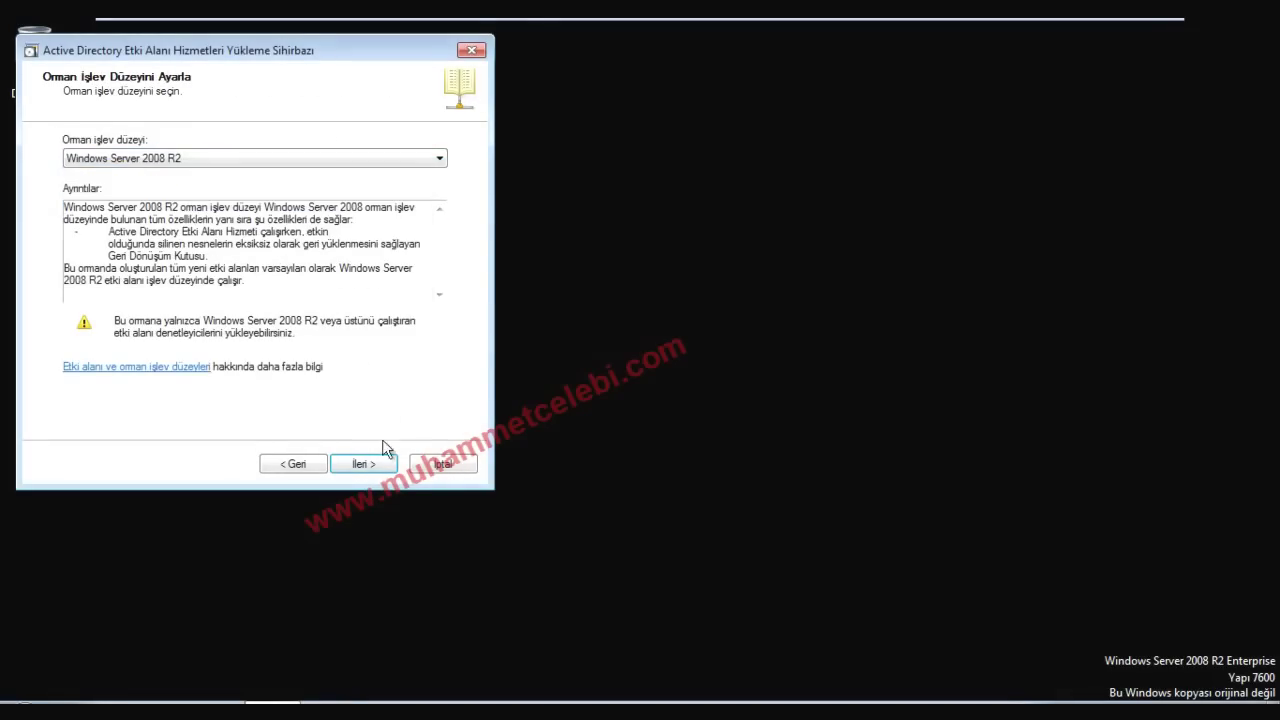
{"action": "left_click", "coordinate": [380, 464]}
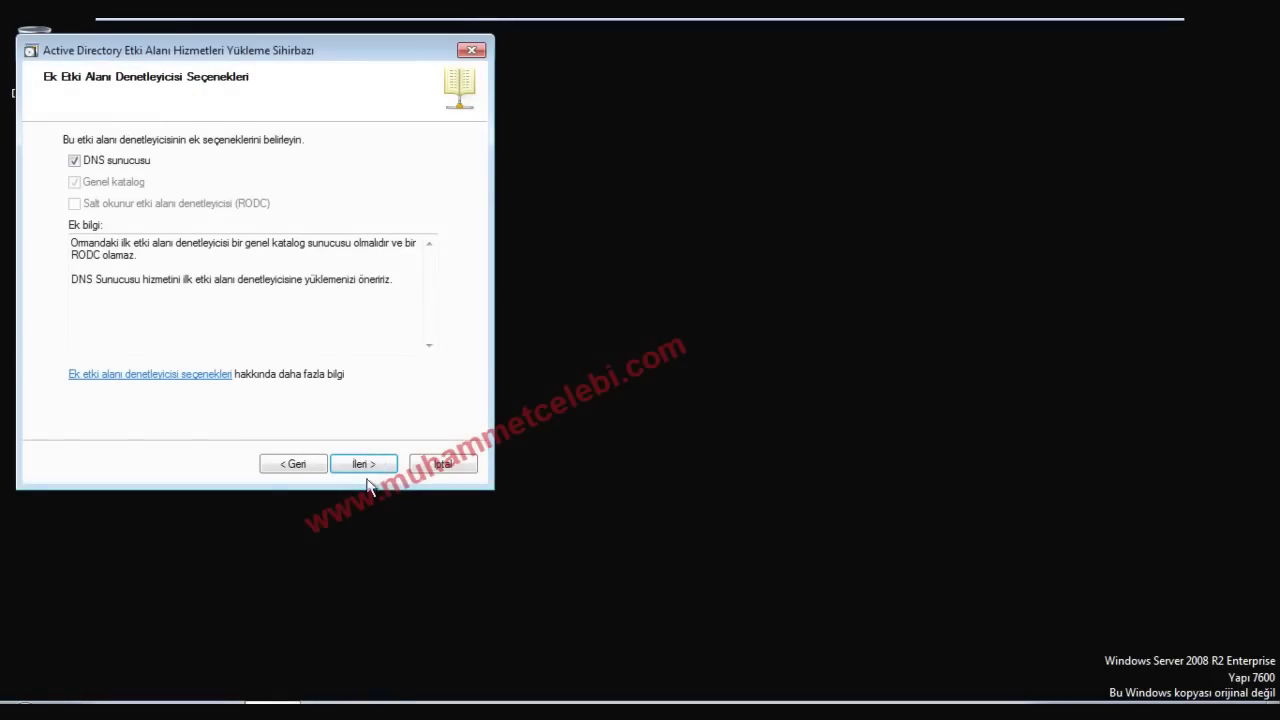
{"action": "left_click", "coordinate": [370, 466]}
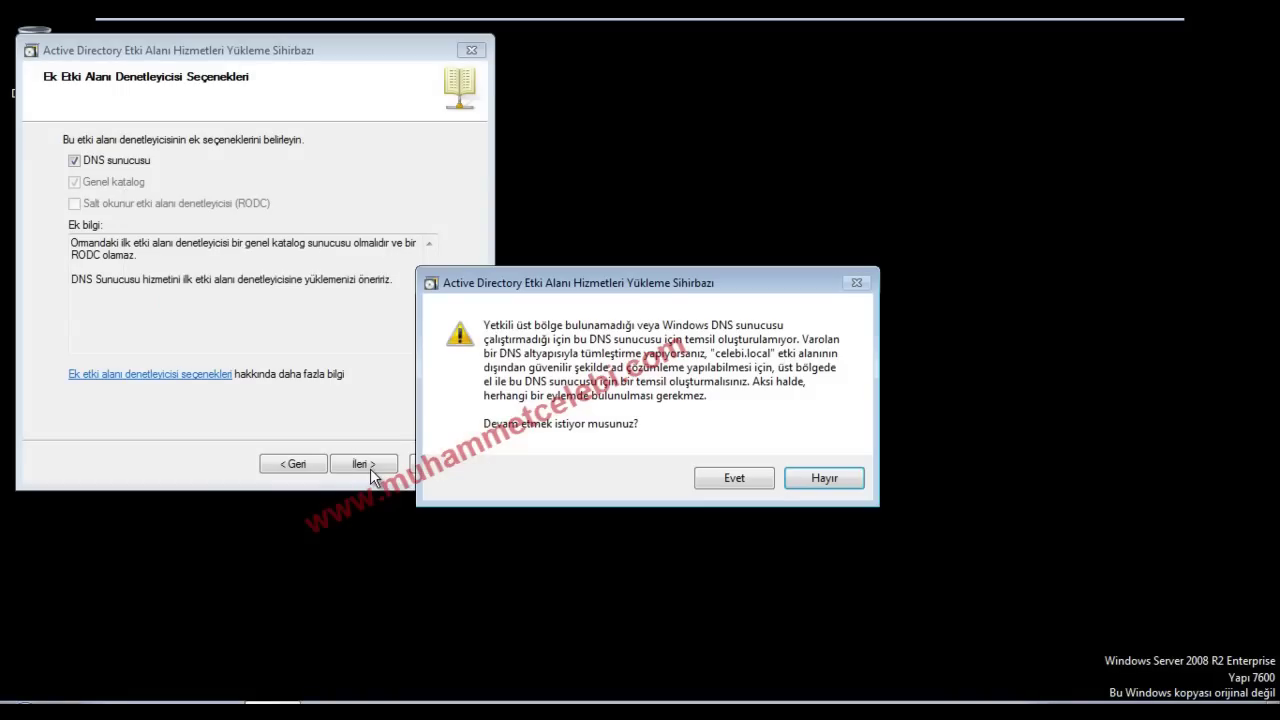
{"action": "left_click", "coordinate": [748, 478]}
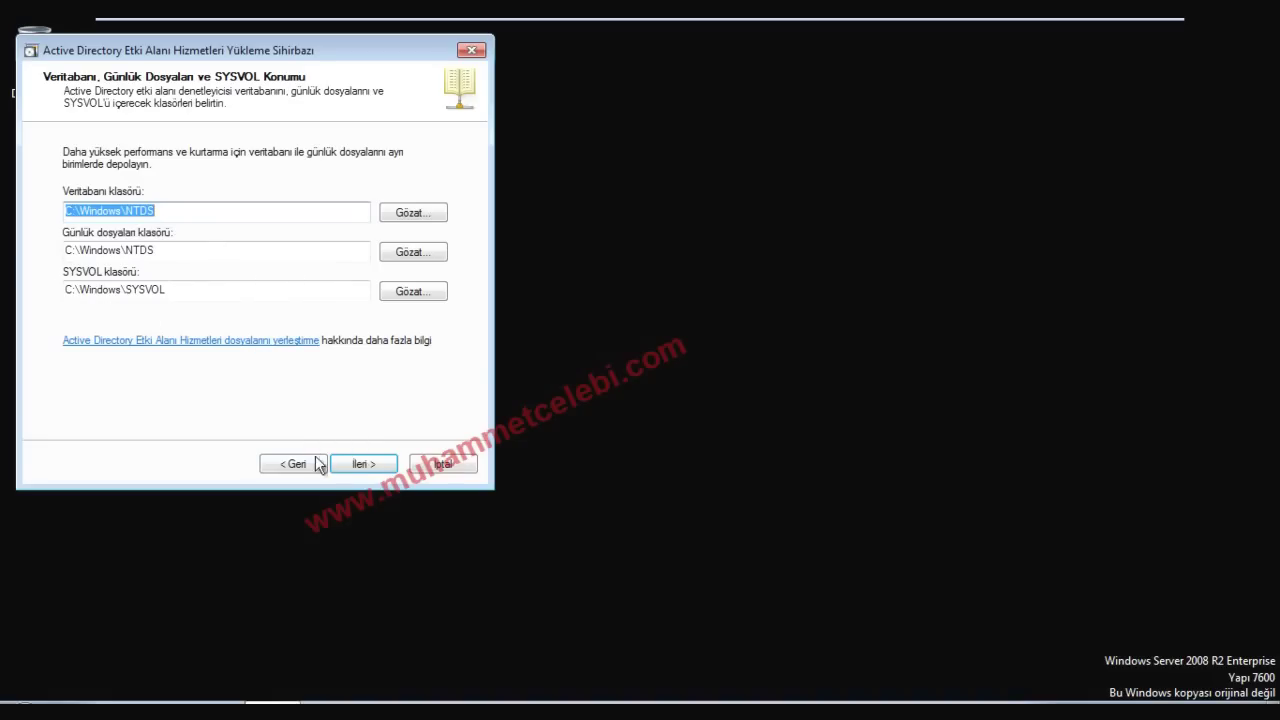
Keep the default NTDS and SYSVOL folders, then enter and confirm the restore mode password.
{"action": "left_click", "coordinate": [381, 472]}
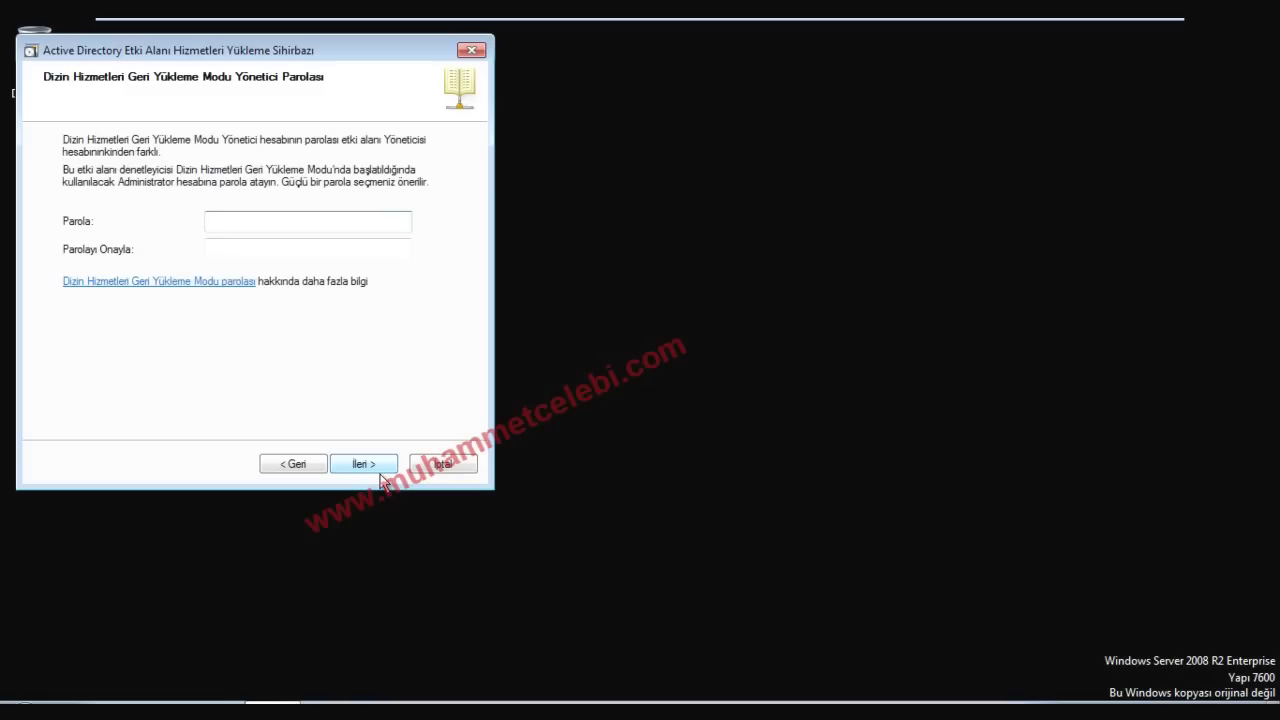
{"action": "type", "text": "•••••••••••••"}
{"action": "key", "text": "Tab"}
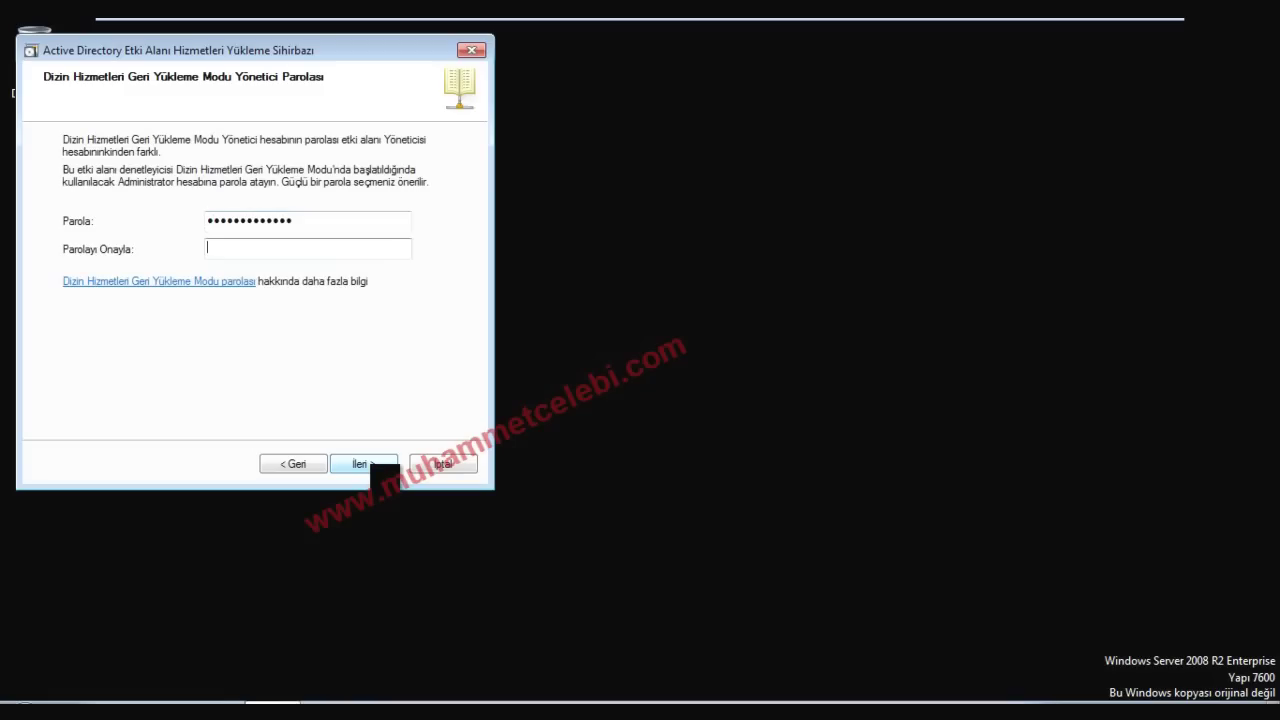
{"action": "type", "text": "•••••••••••••"}
{"action": "left_click", "coordinate": [363, 466]}
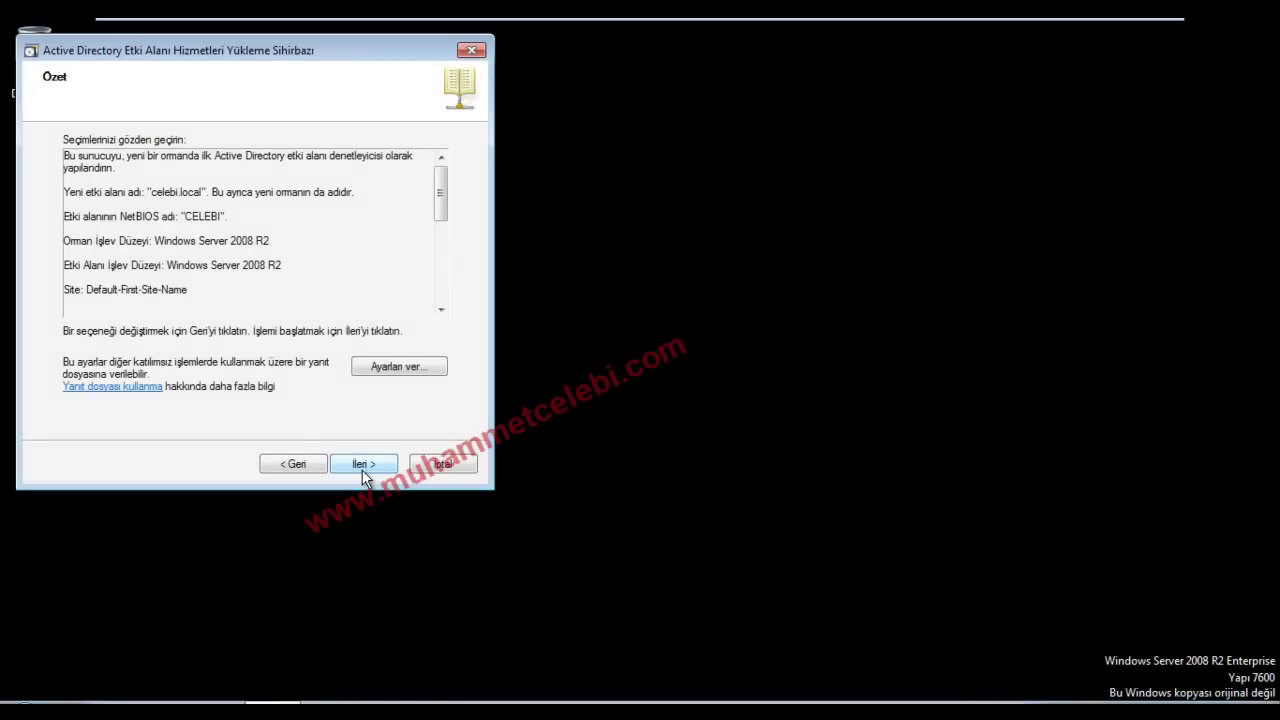
Start the domain controller installation from the Summary page for the celebi.local forest.
{"action": "left_click", "coordinate": [364, 465]}
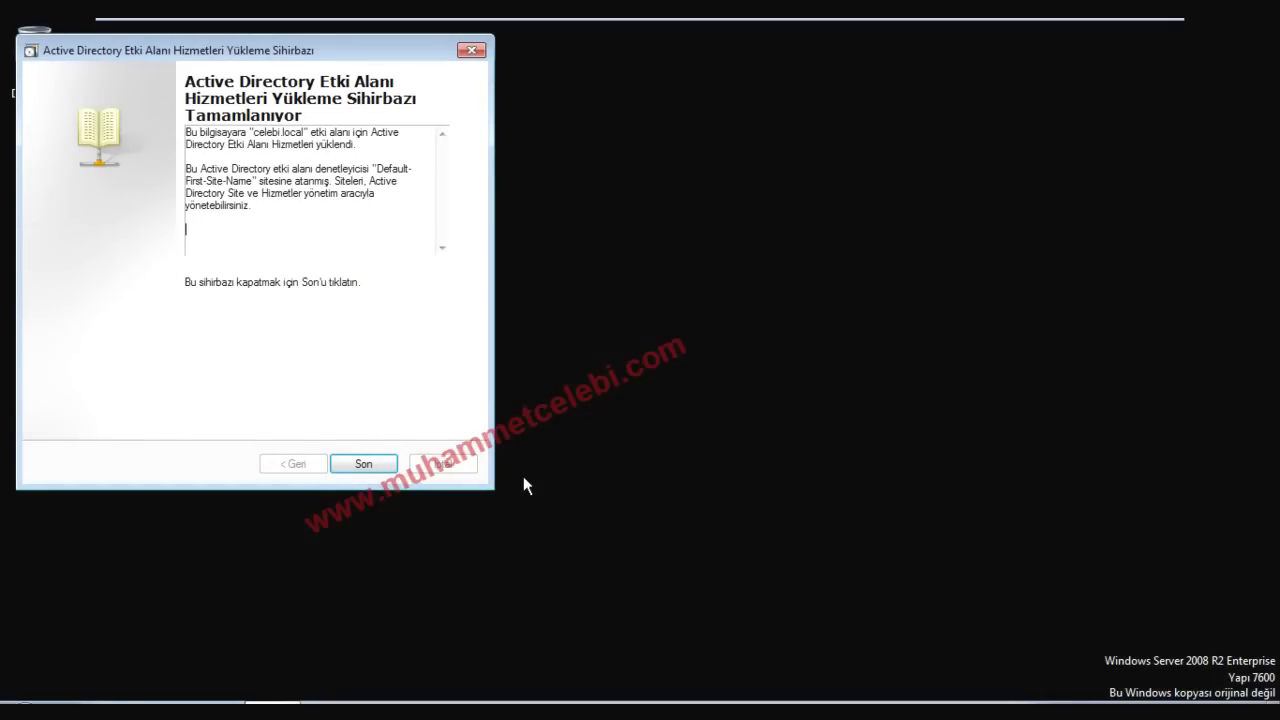
Finish the wizard and restart now, toggling VMware full-screen off and back on during reboot.
{"action": "left_click", "coordinate": [363, 463]}
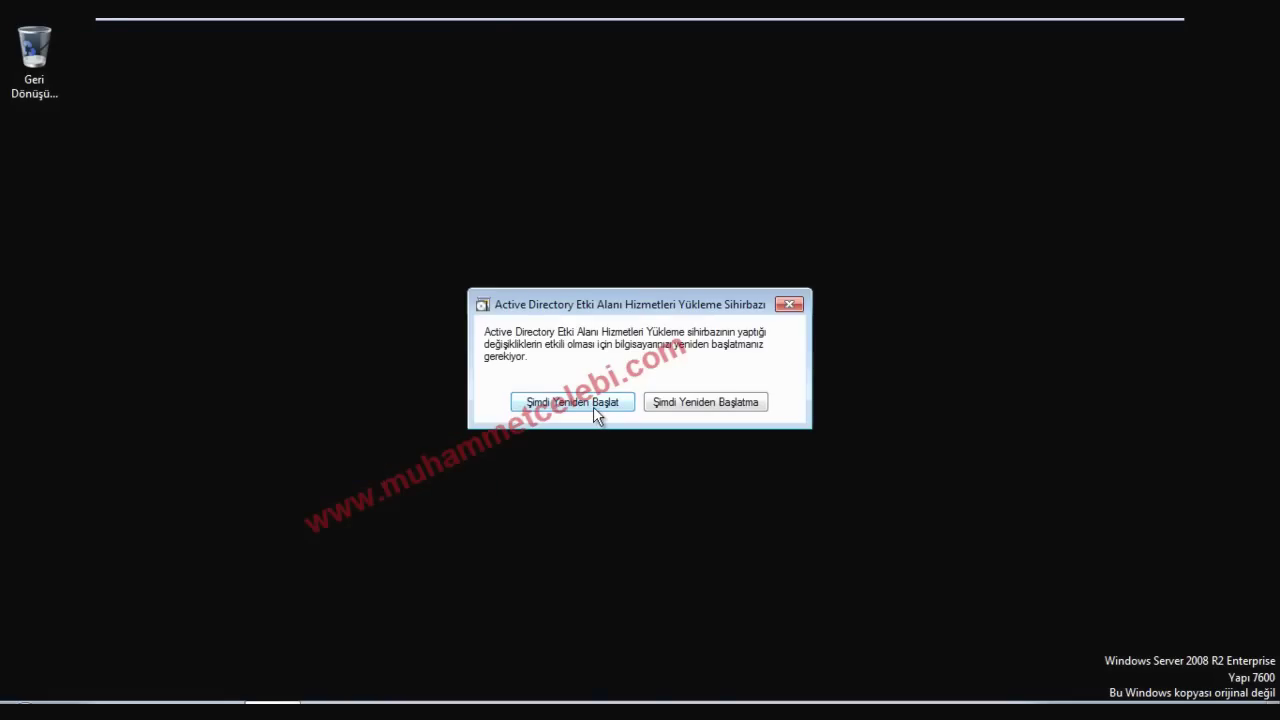
{"action": "left_click", "coordinate": [594, 408]}
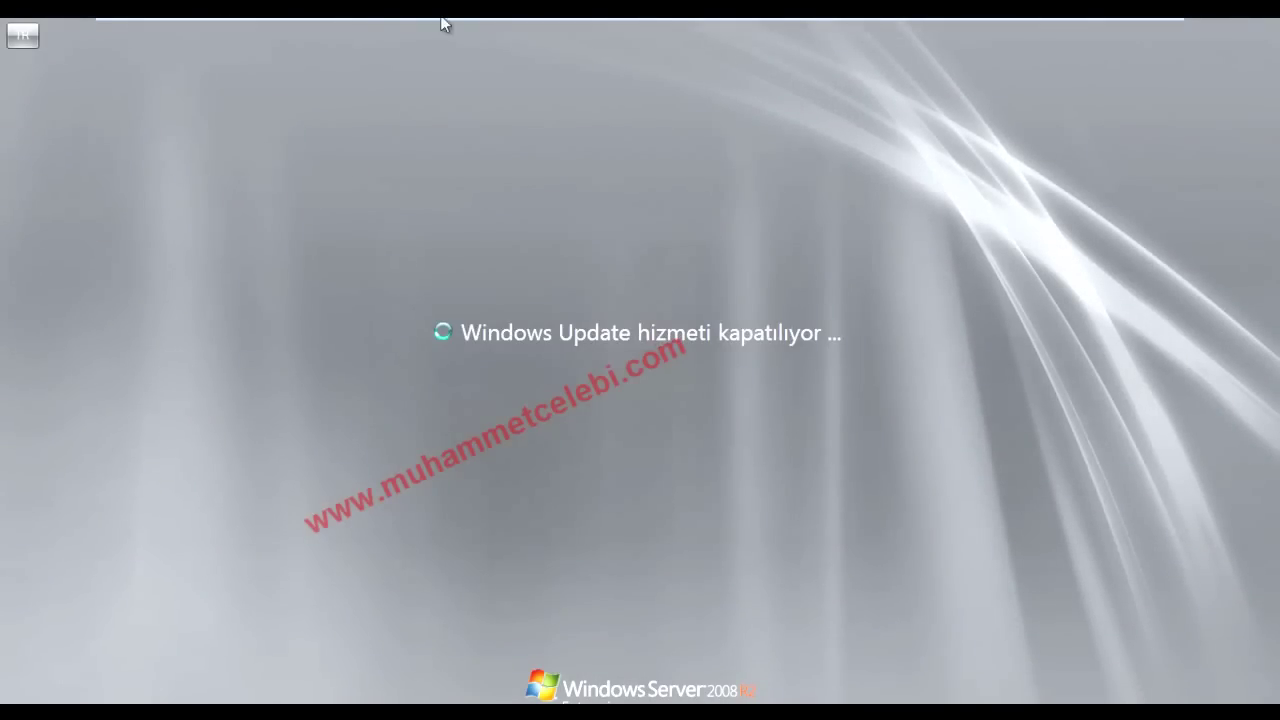
{"action": "mouse_move", "coordinate": [444, 24]}
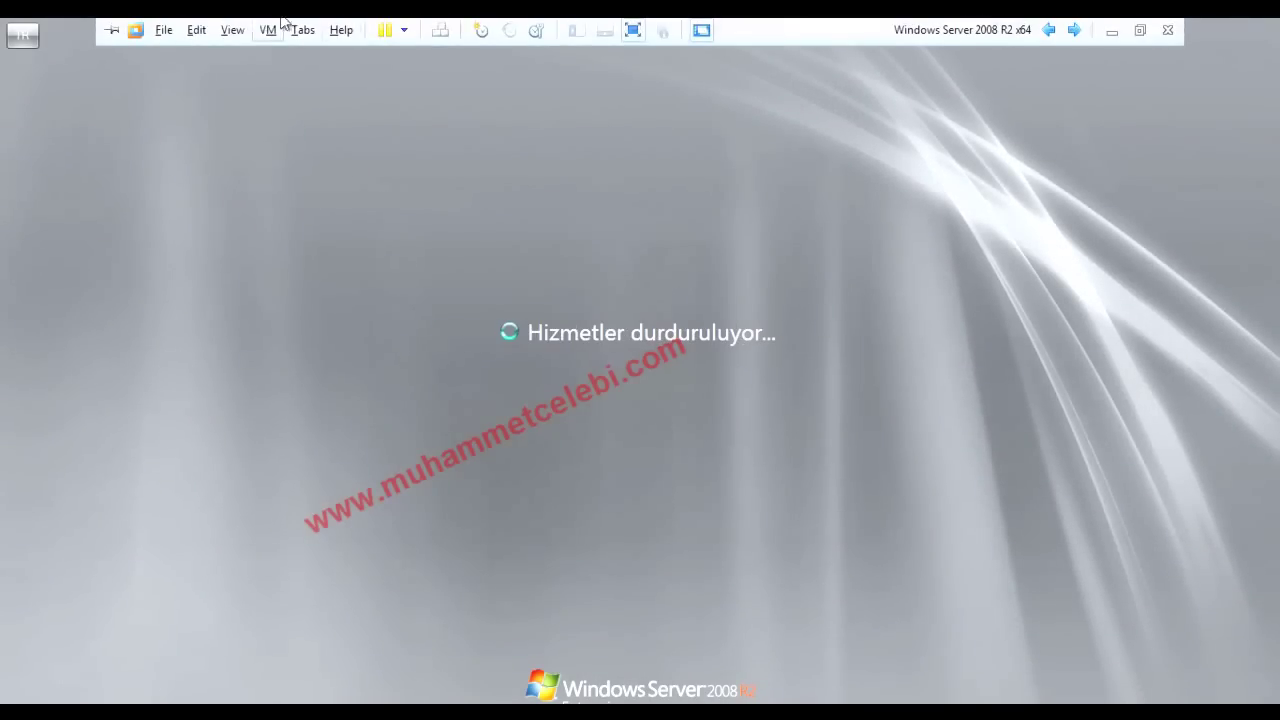
{"action": "left_click", "coordinate": [640, 36]}
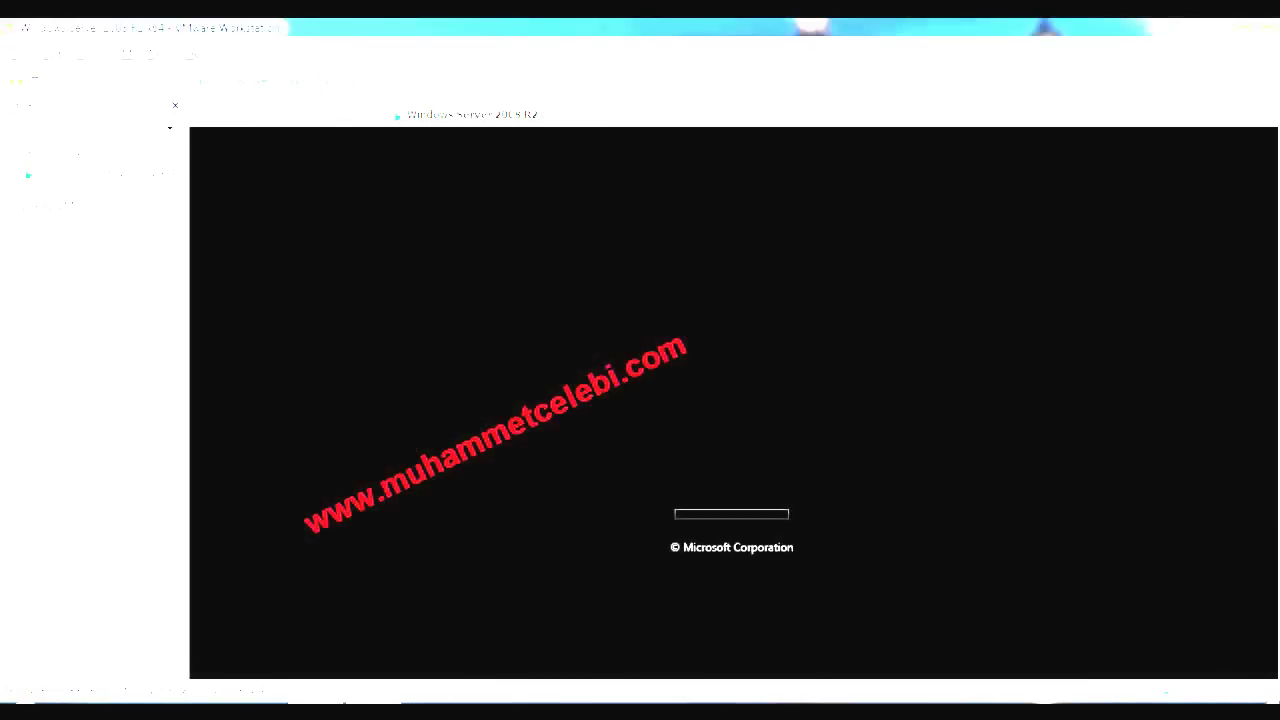
{"action": "key", "text": "ctrl+alt+Return"}
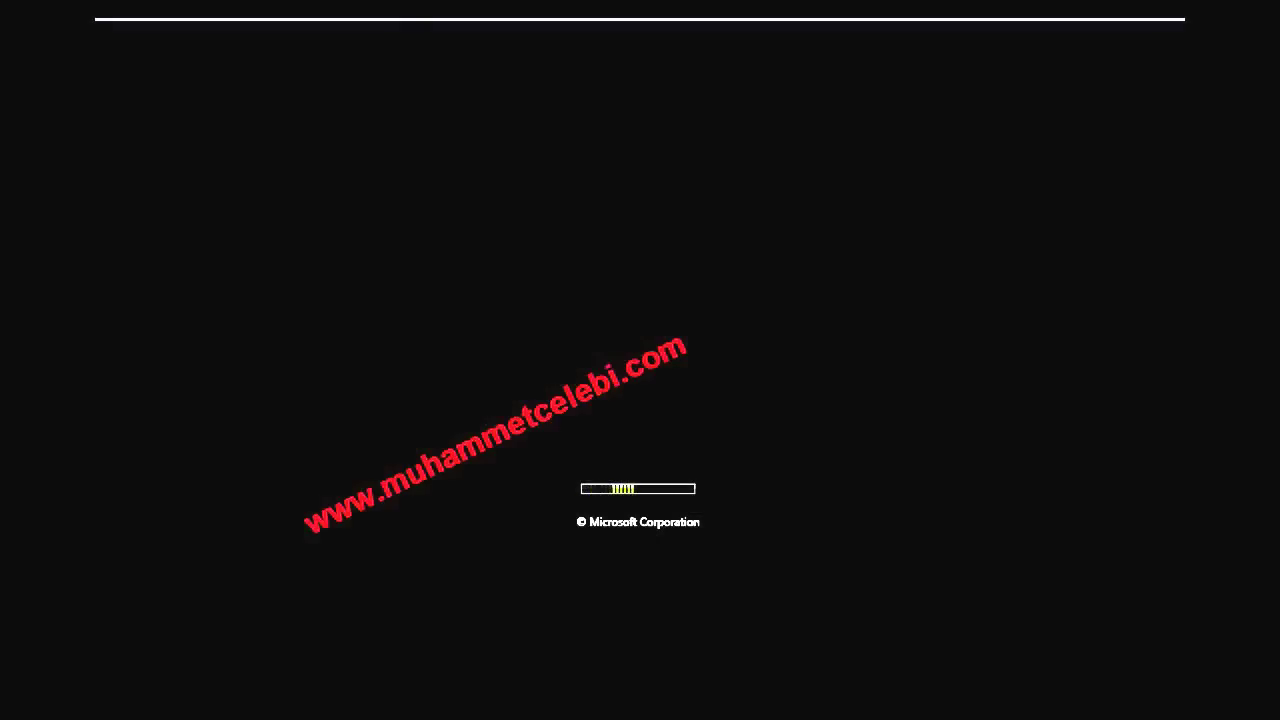
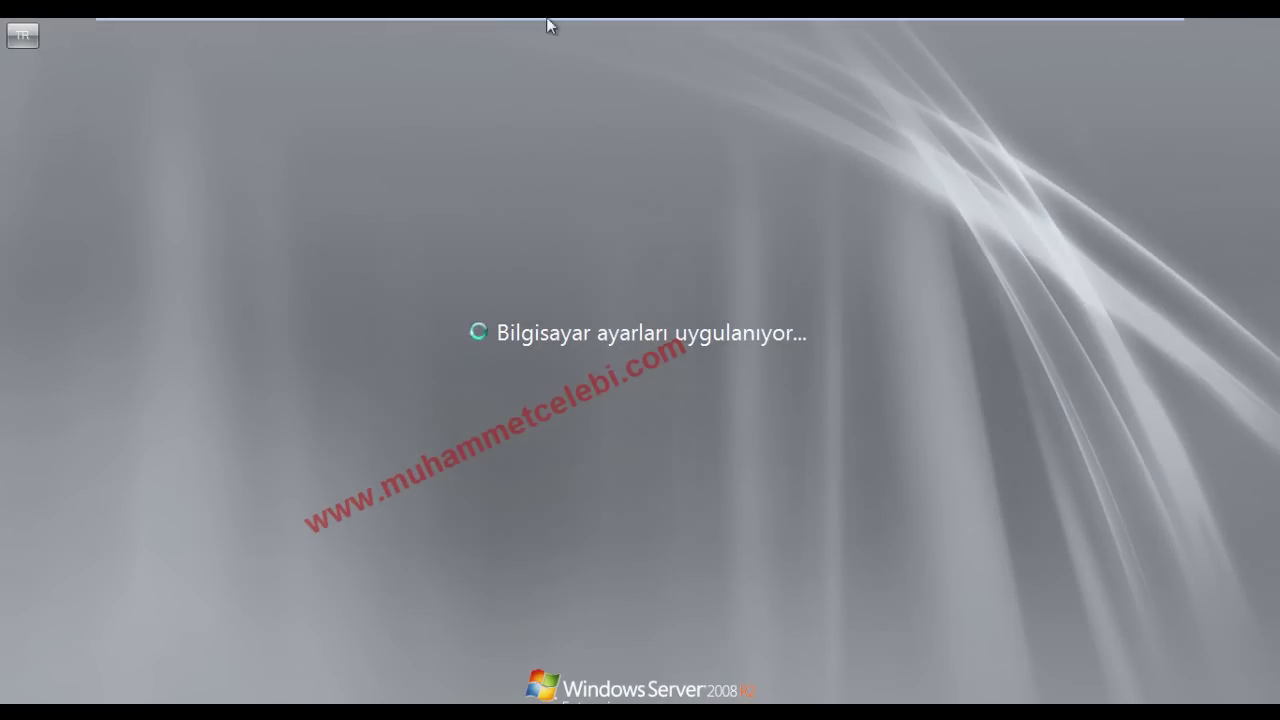
Check the Windows 7 VM, then return to the Server 2008 R2 guest until Server Manager appears.
{"action": "mouse_move", "coordinate": [548, 22]}
{"action": "left_click", "coordinate": [627, 30]}
{"action": "left_click", "coordinate": [322, 118]}
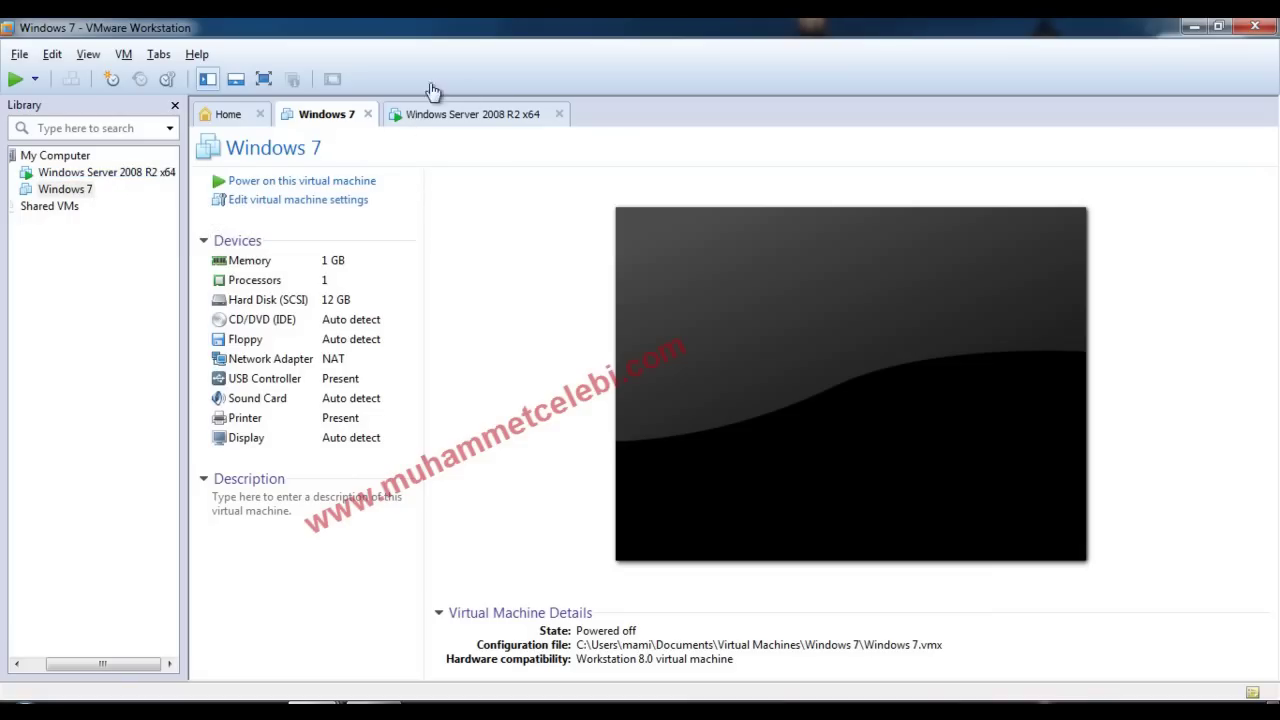
{"action": "left_click", "coordinate": [470, 114]}
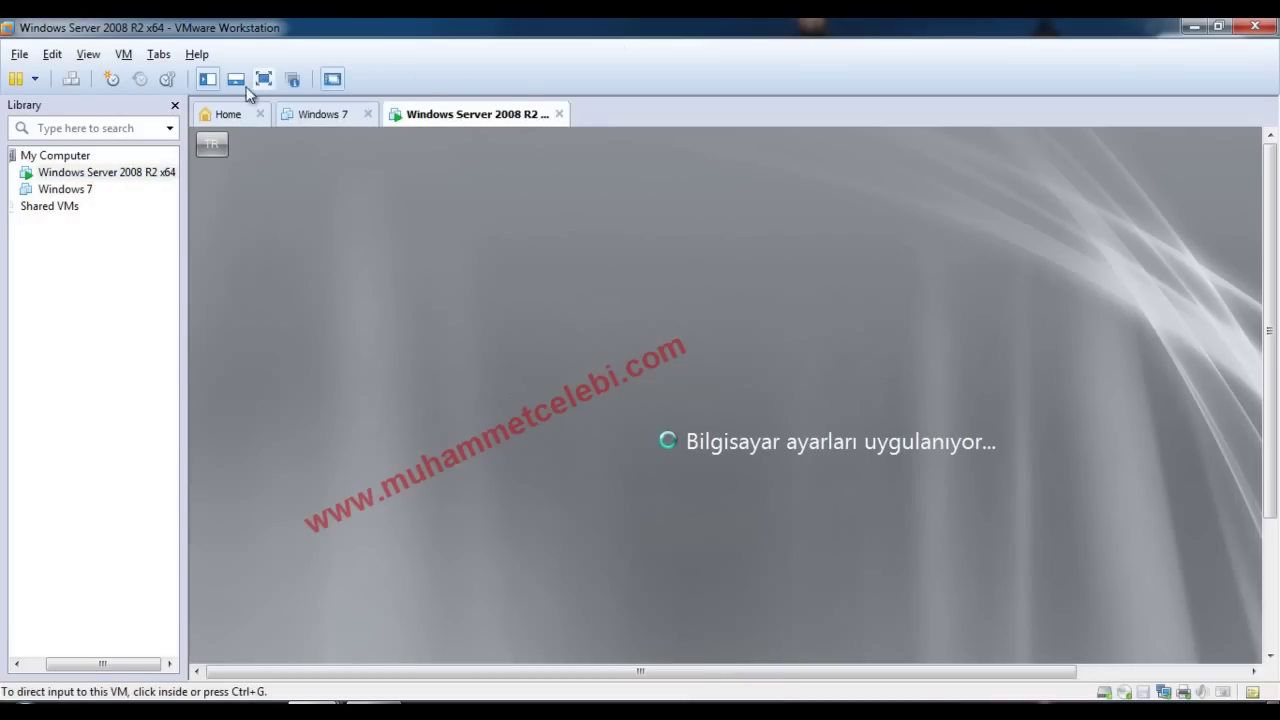
{"action": "left_click", "coordinate": [264, 79]}
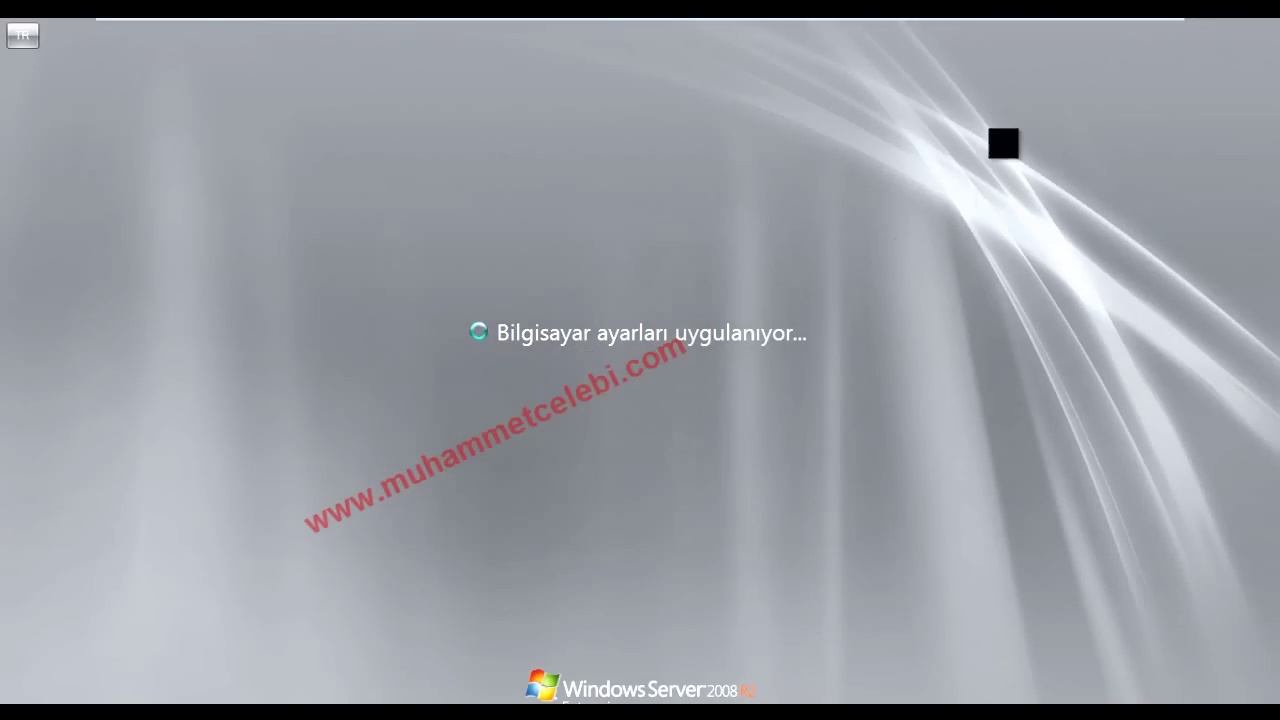
{"action": "mouse_move", "coordinate": [592, 25]}
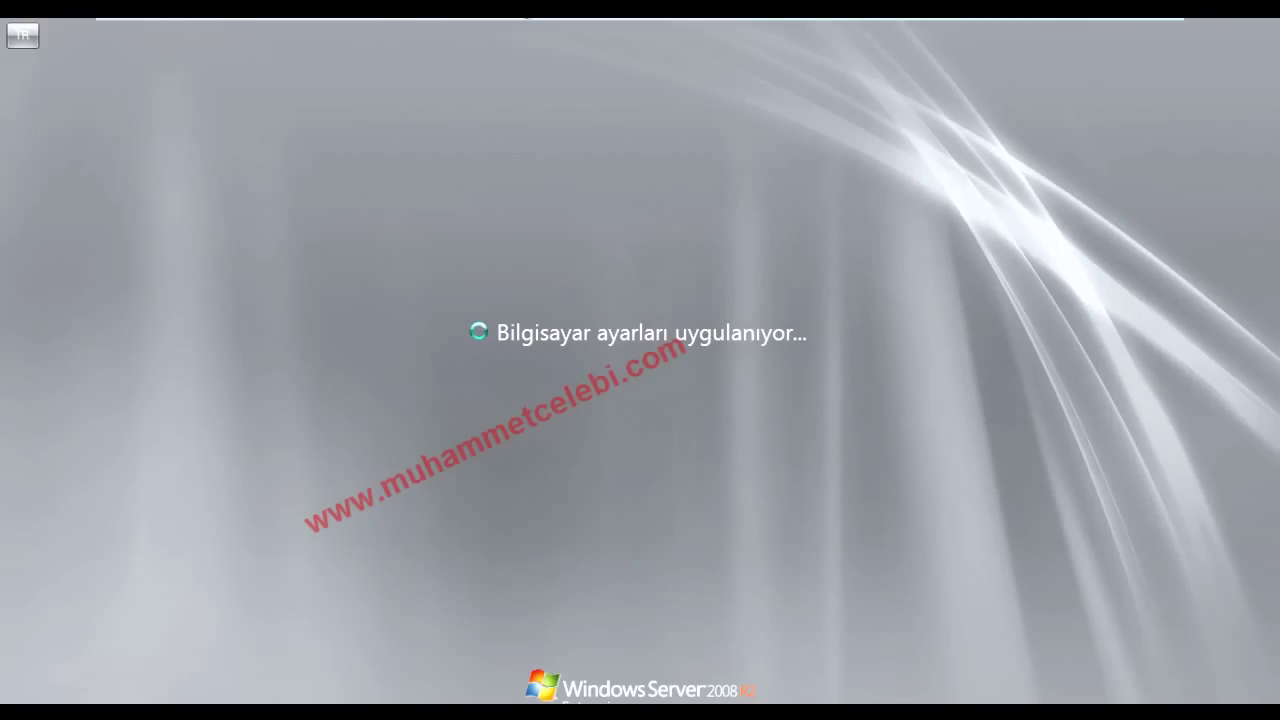
{"action": "left_click", "coordinate": [636, 30]}
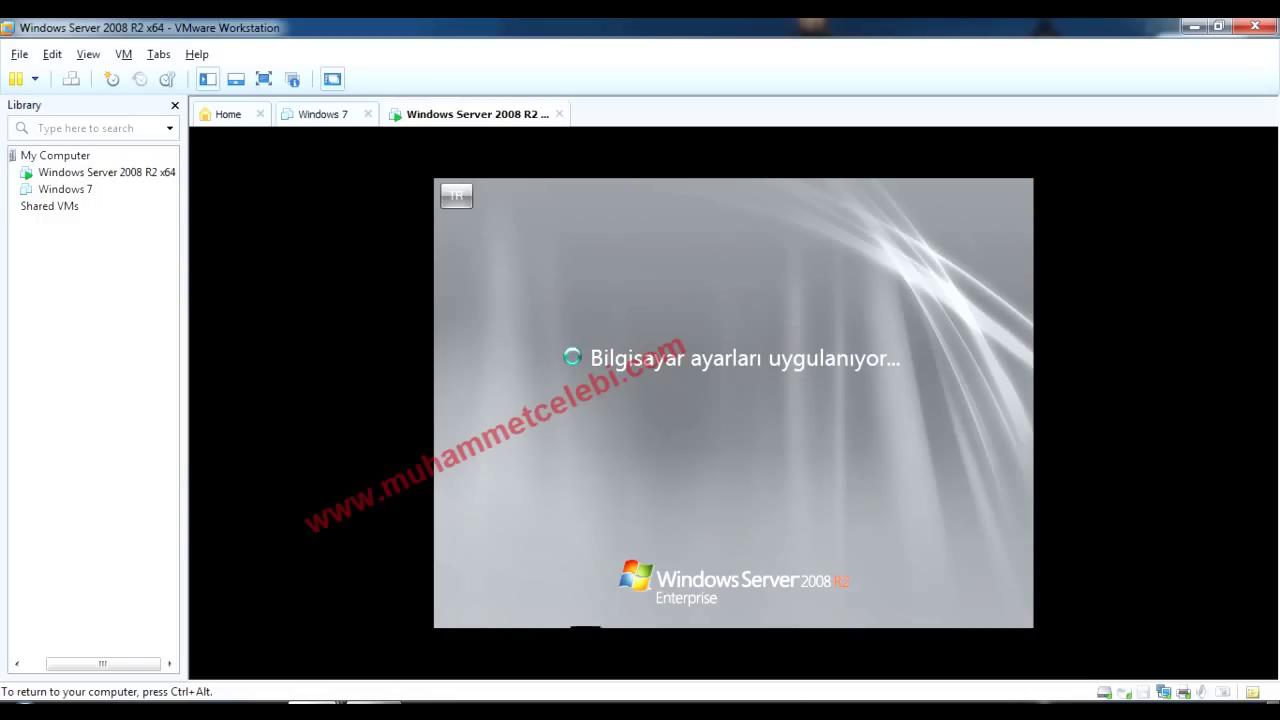
{"action": "key", "text": "ctrl+alt"}
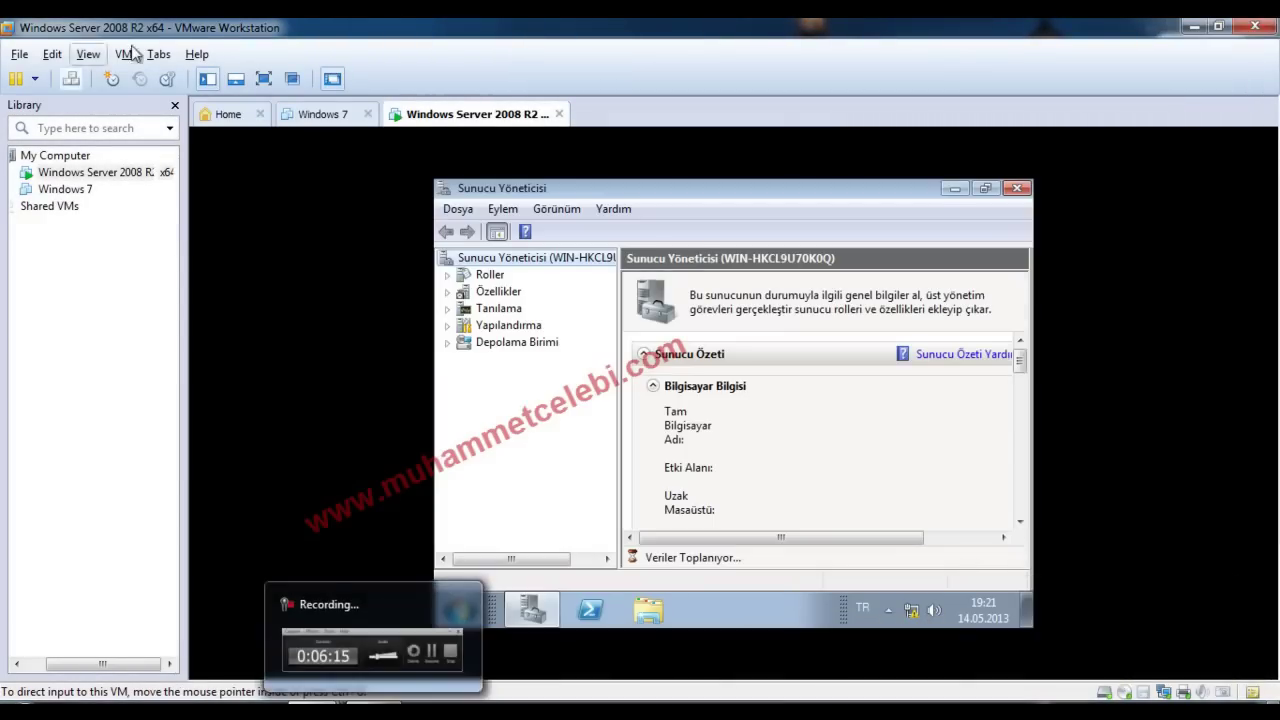
Open Network and Sharing Center from the server's tray network icon, showing an unidentified network.
{"action": "left_click", "coordinate": [264, 78]}
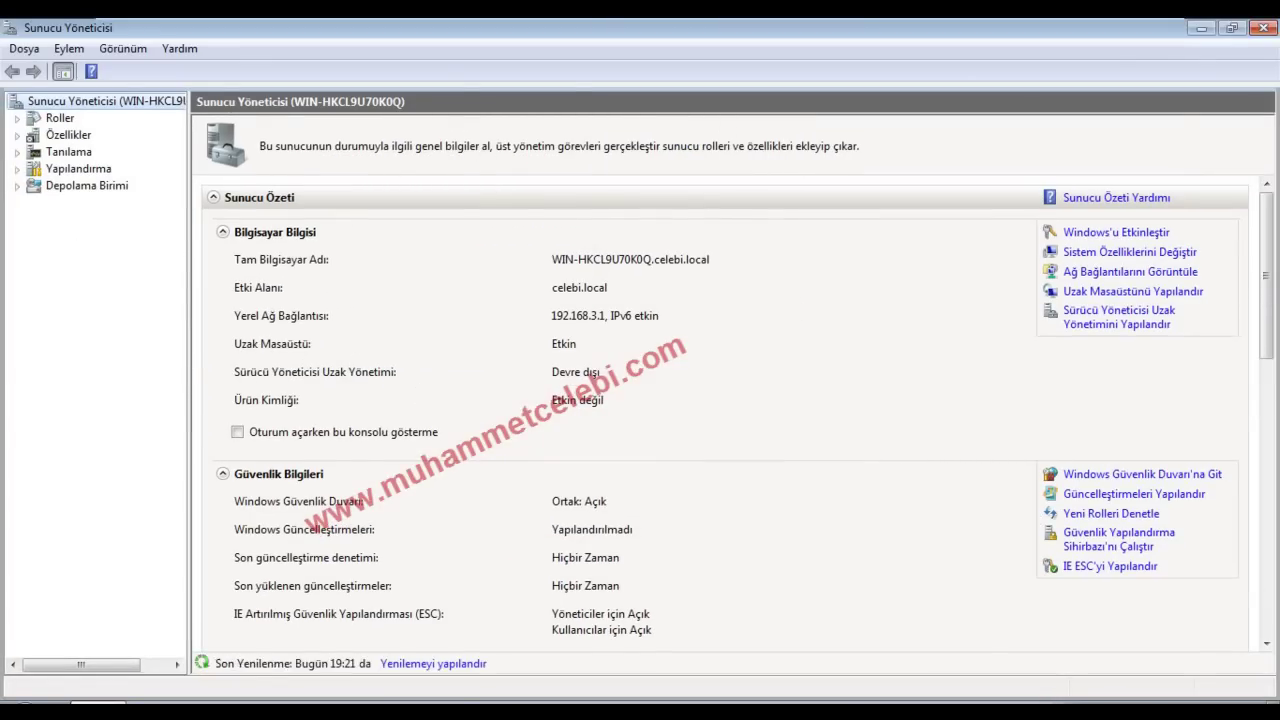
{"action": "left_click", "coordinate": [1264, 28]}
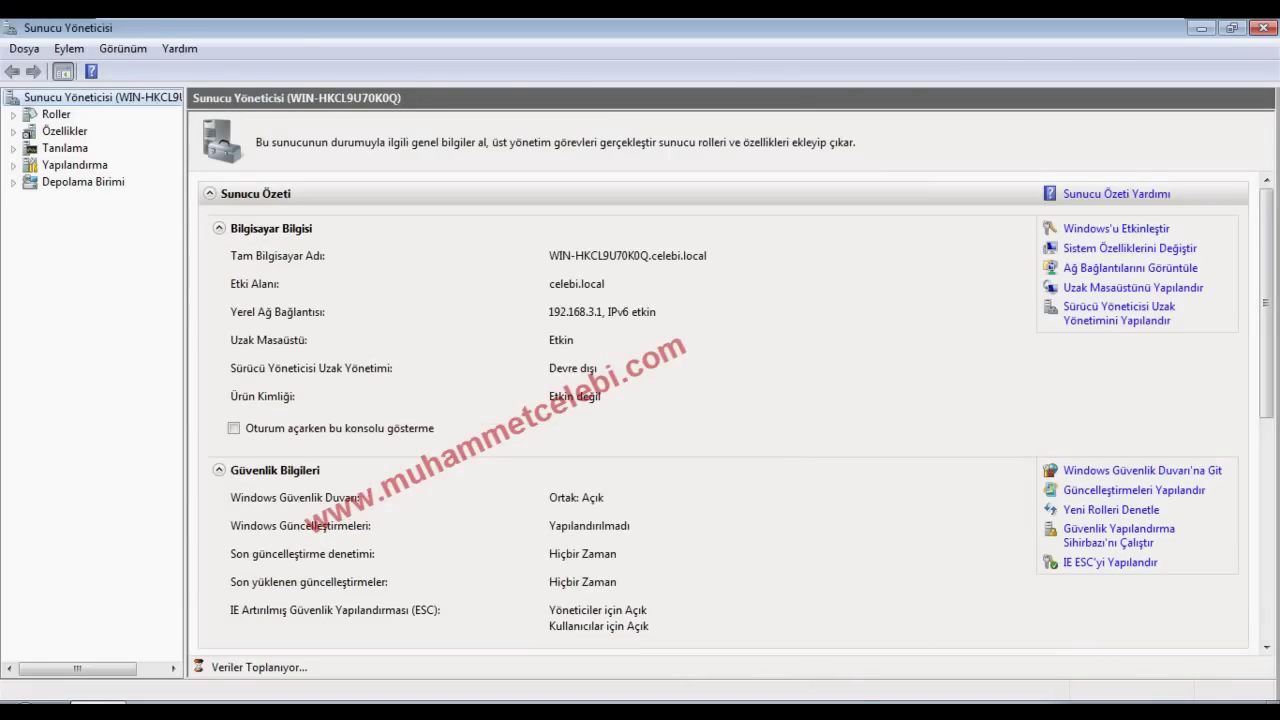
{"action": "left_click", "coordinate": [1124, 700]}
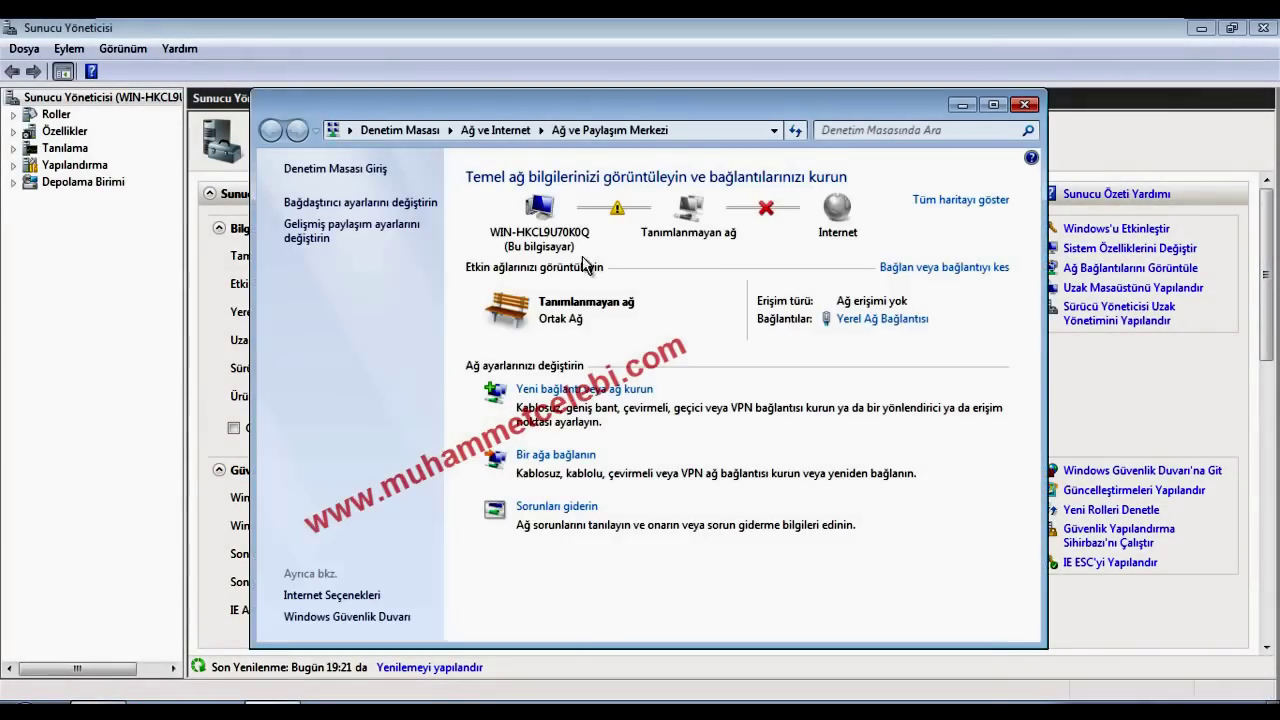
Give Local Area Connection IPv4 address 192.168.4.1 and preferred DNS server 192.168.4.1.
{"action": "left_click", "coordinate": [848, 320]}
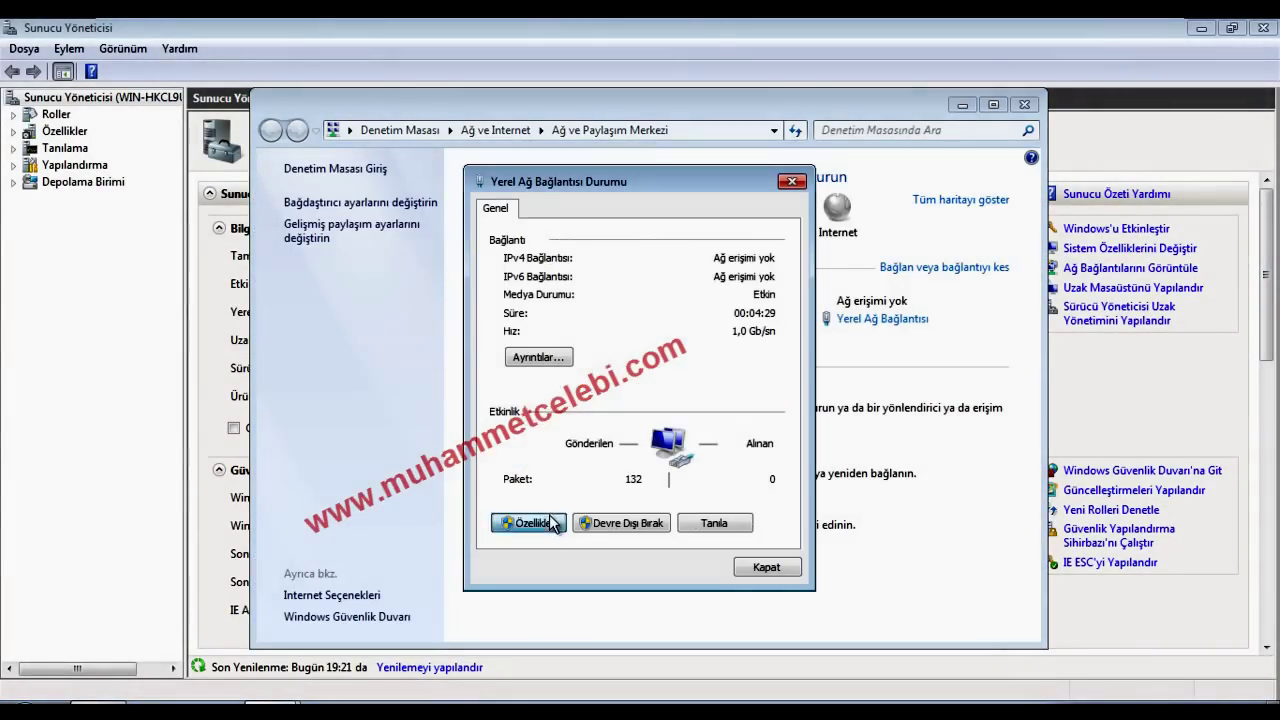
{"action": "left_click", "coordinate": [526, 522]}
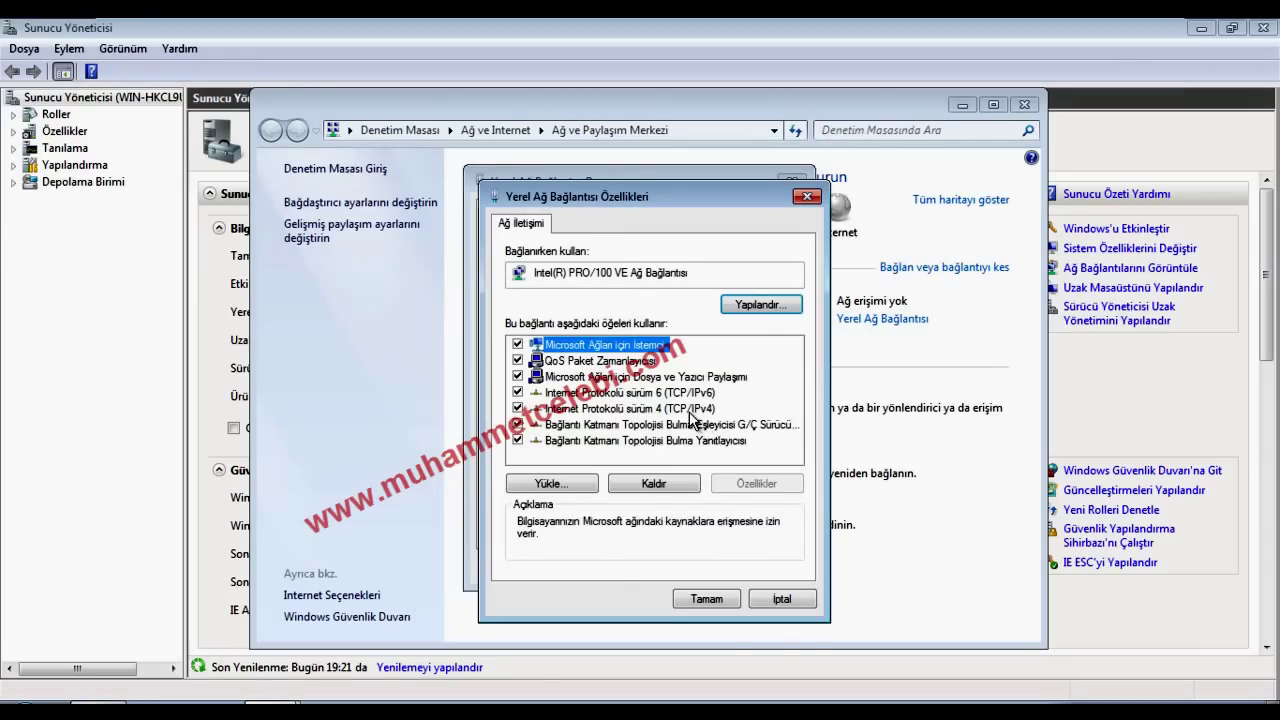
{"action": "double_click", "coordinate": [698, 417]}
{"action": "type", "text": "4"}
{"action": "left_click", "coordinate": [846, 548]}
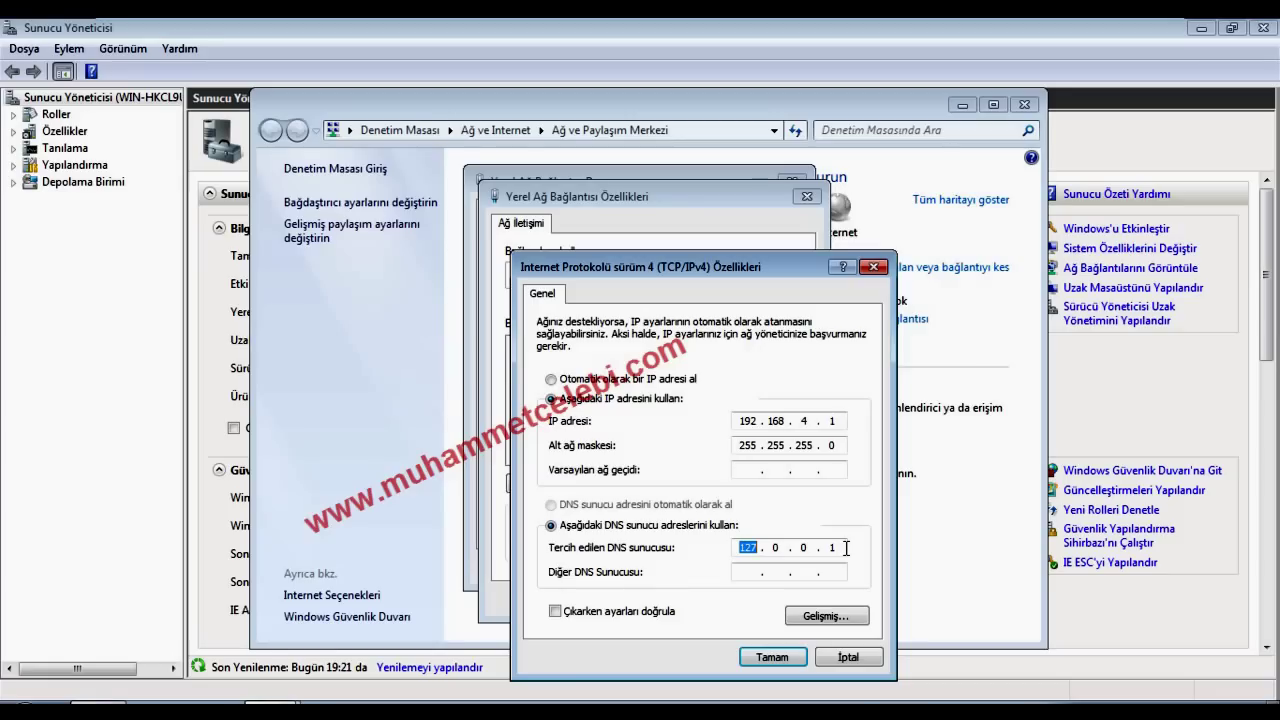
{"action": "key", "text": "BackSpace"}
{"action": "double_click", "coordinate": [846, 548]}
{"action": "key", "text": "BackSpace"}
{"action": "key", "text": "BackSpace"}
{"action": "key", "text": "BackSpace"}
{"action": "type", "text": "192168"}
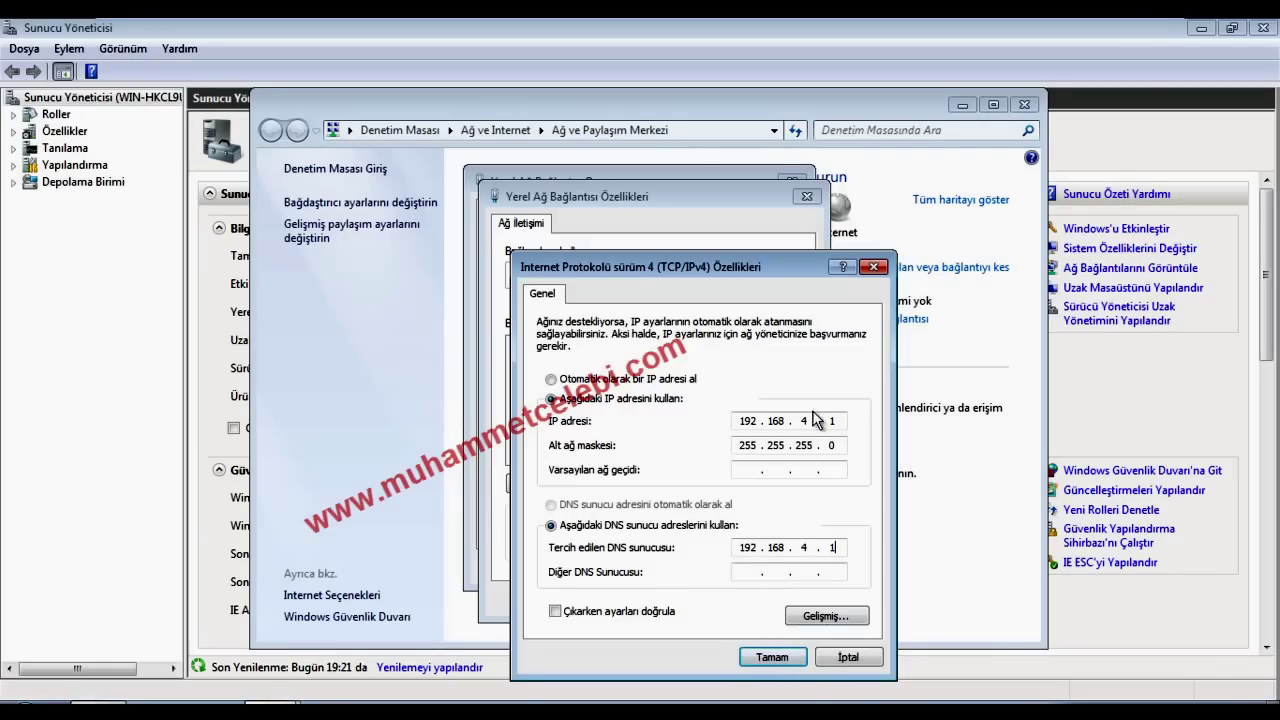
{"action": "left_click", "coordinate": [790, 668]}
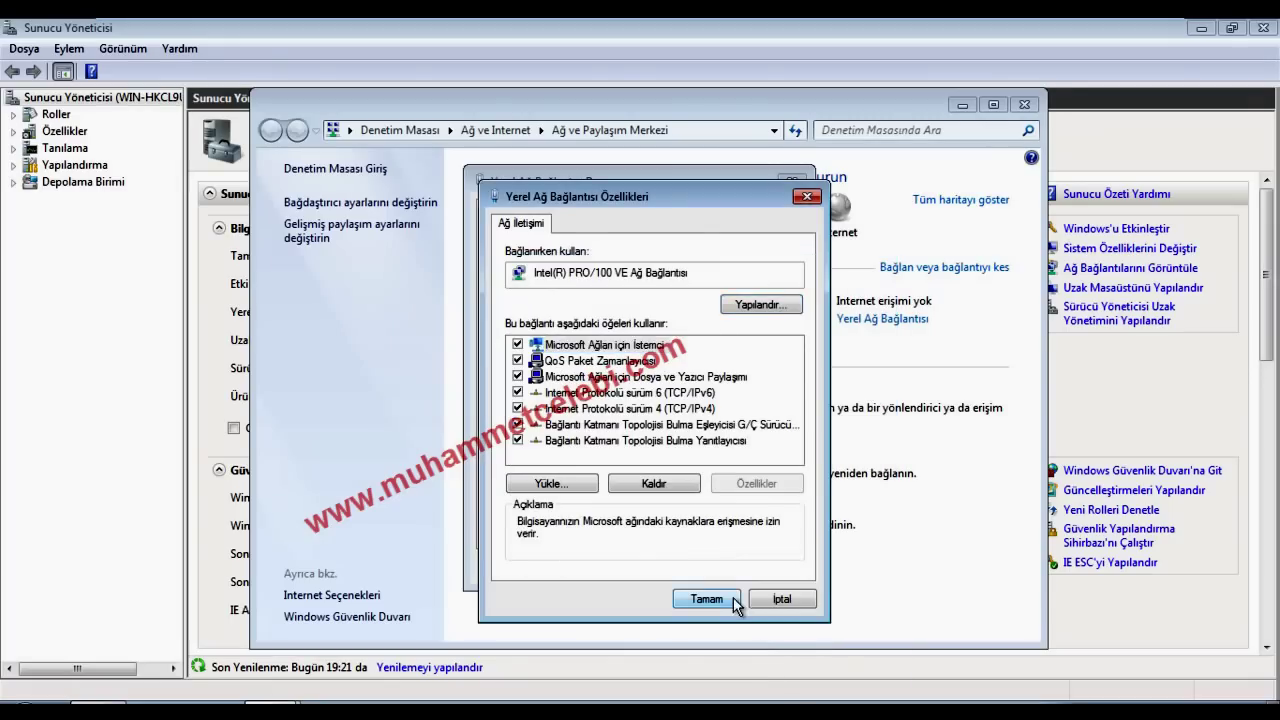
{"action": "left_click", "coordinate": [728, 602]}
{"action": "left_click", "coordinate": [766, 567]}
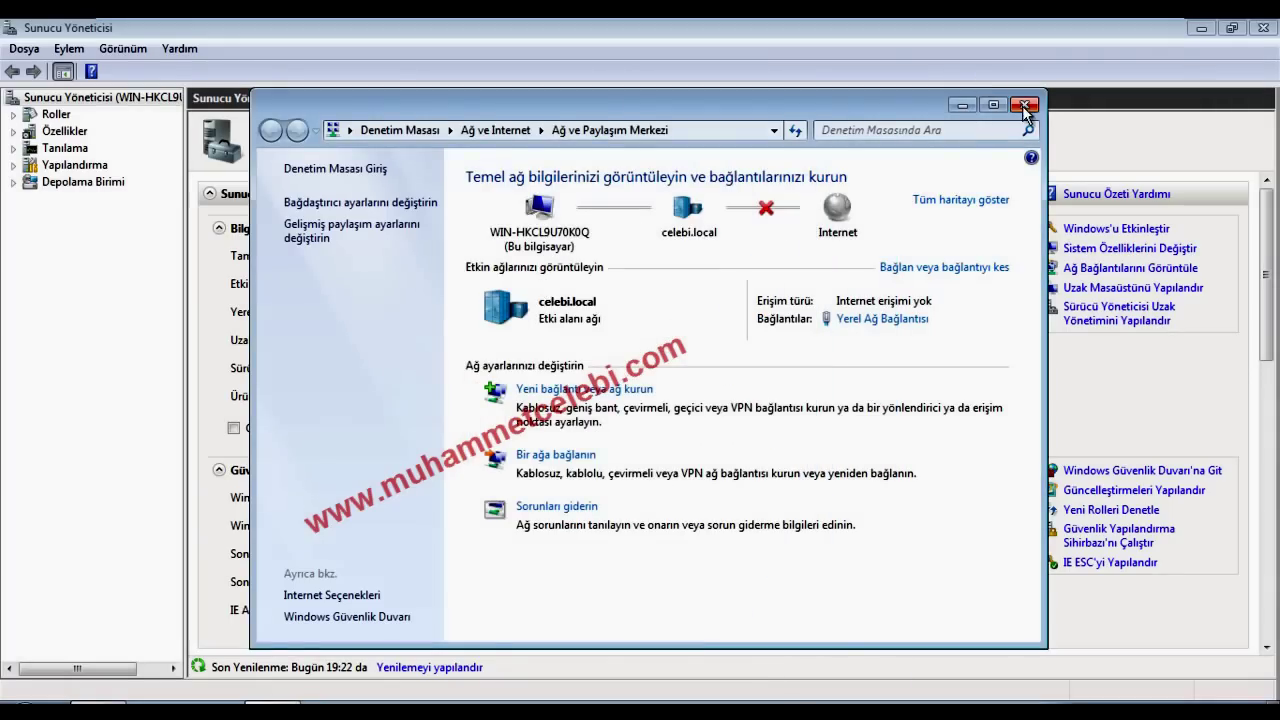
Close Network and Sharing Center and go to Roles > AD Domain Services > Active Directory Users and Computers.
{"action": "left_click", "coordinate": [1023, 104]}
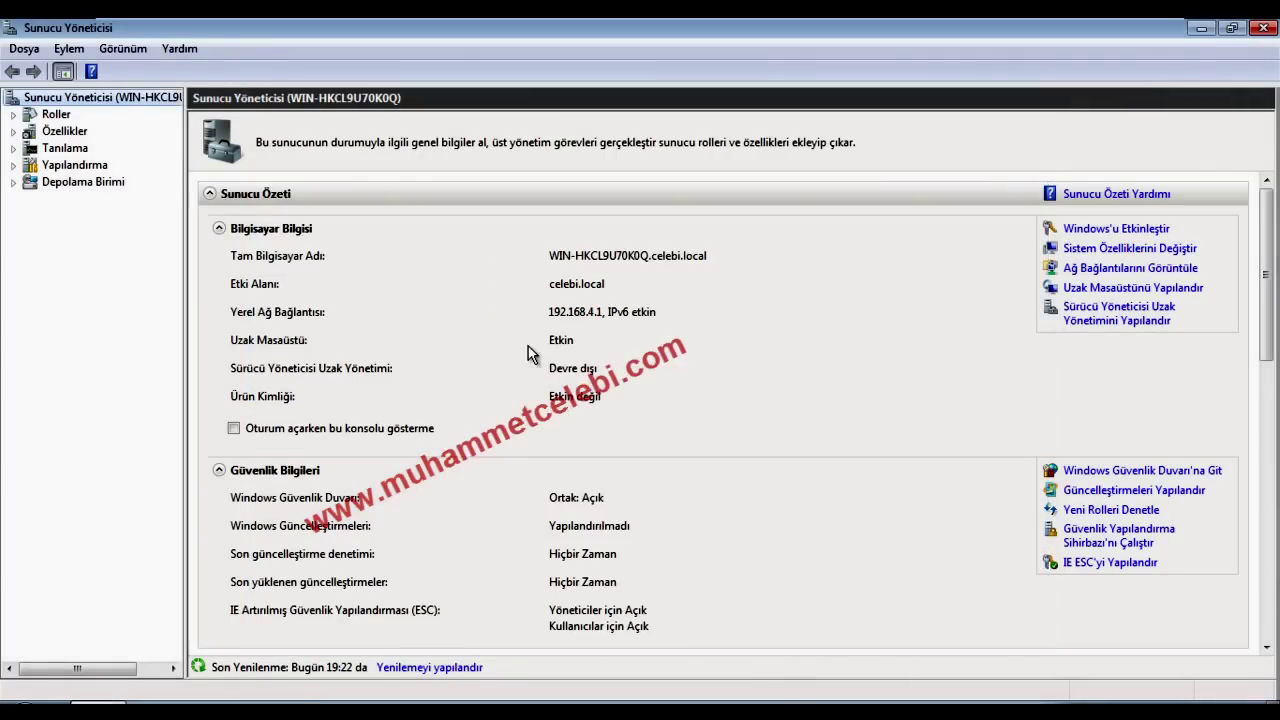
{"action": "left_click", "coordinate": [13, 115]}
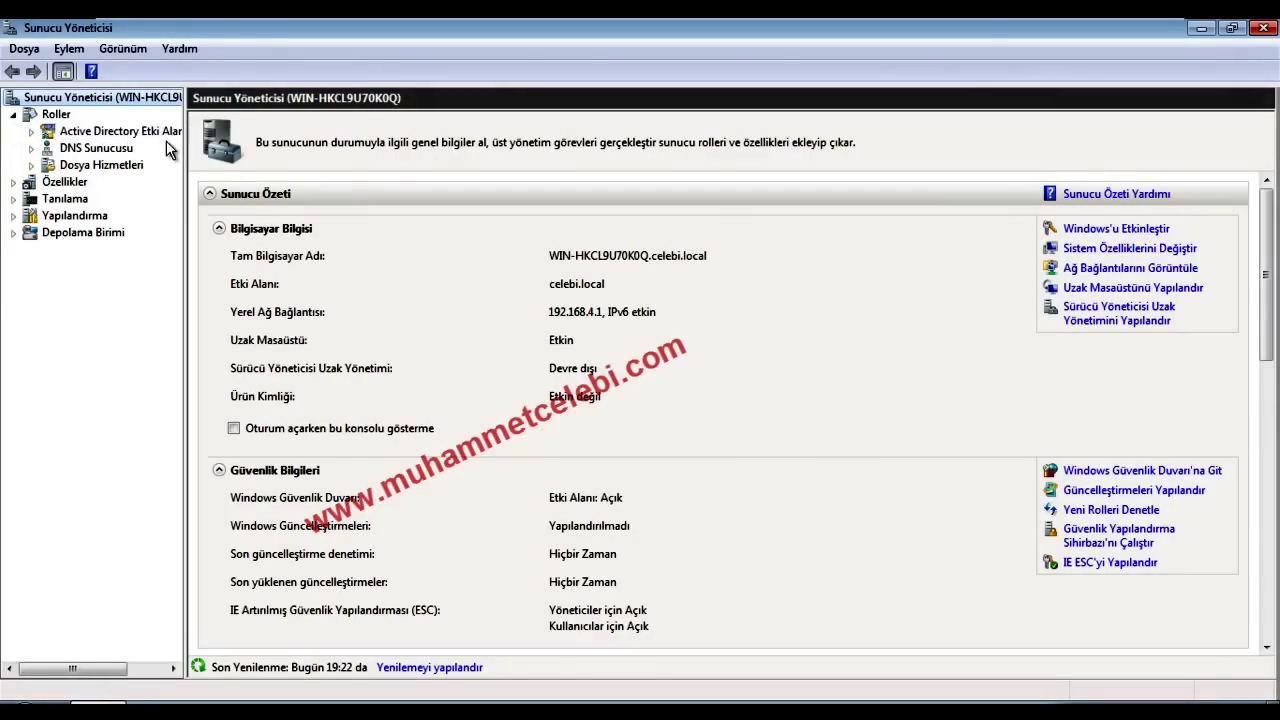
{"action": "left_click_drag", "start_coordinate": [185, 158], "coordinate": [288, 160]}
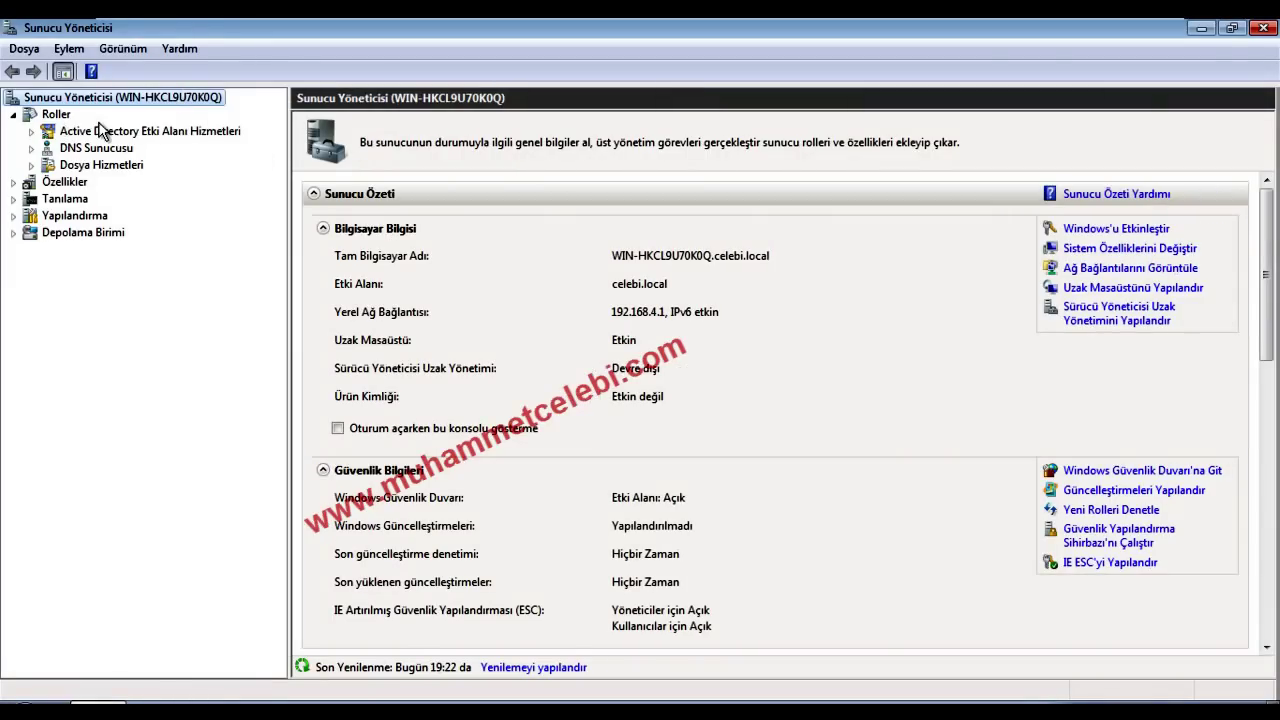
{"action": "left_click", "coordinate": [31, 131]}
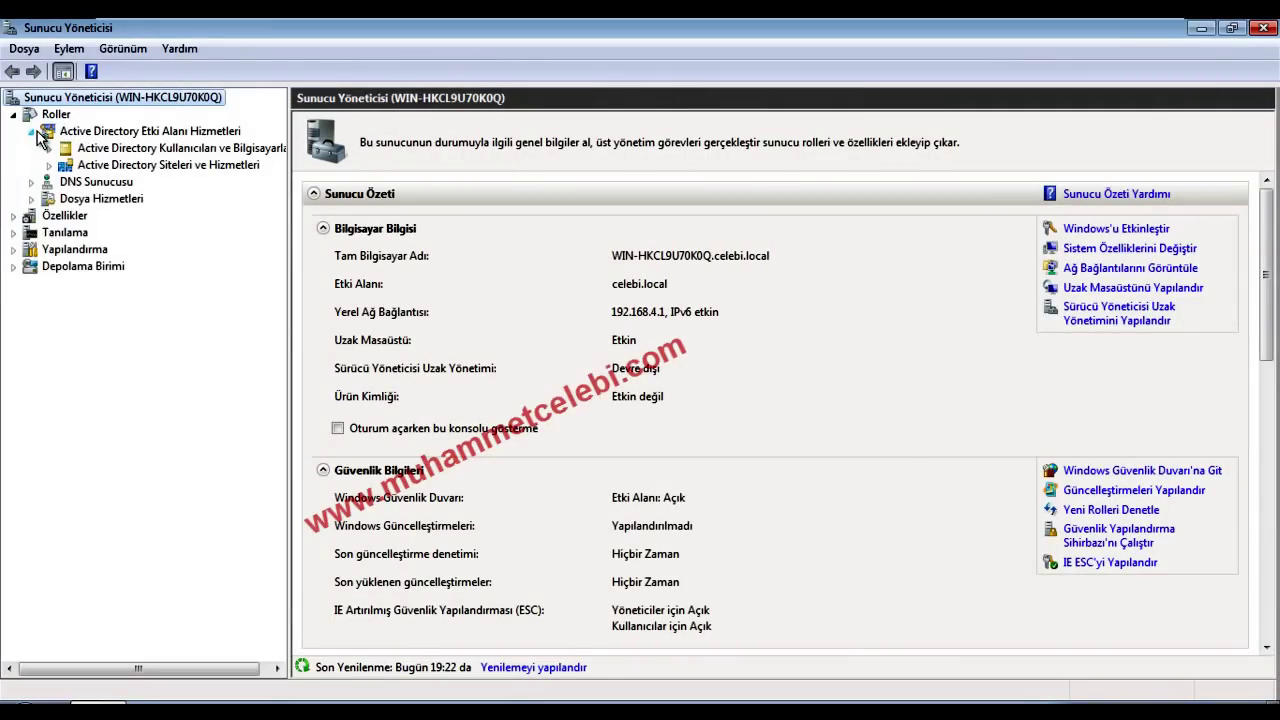
{"action": "left_click", "coordinate": [143, 151]}
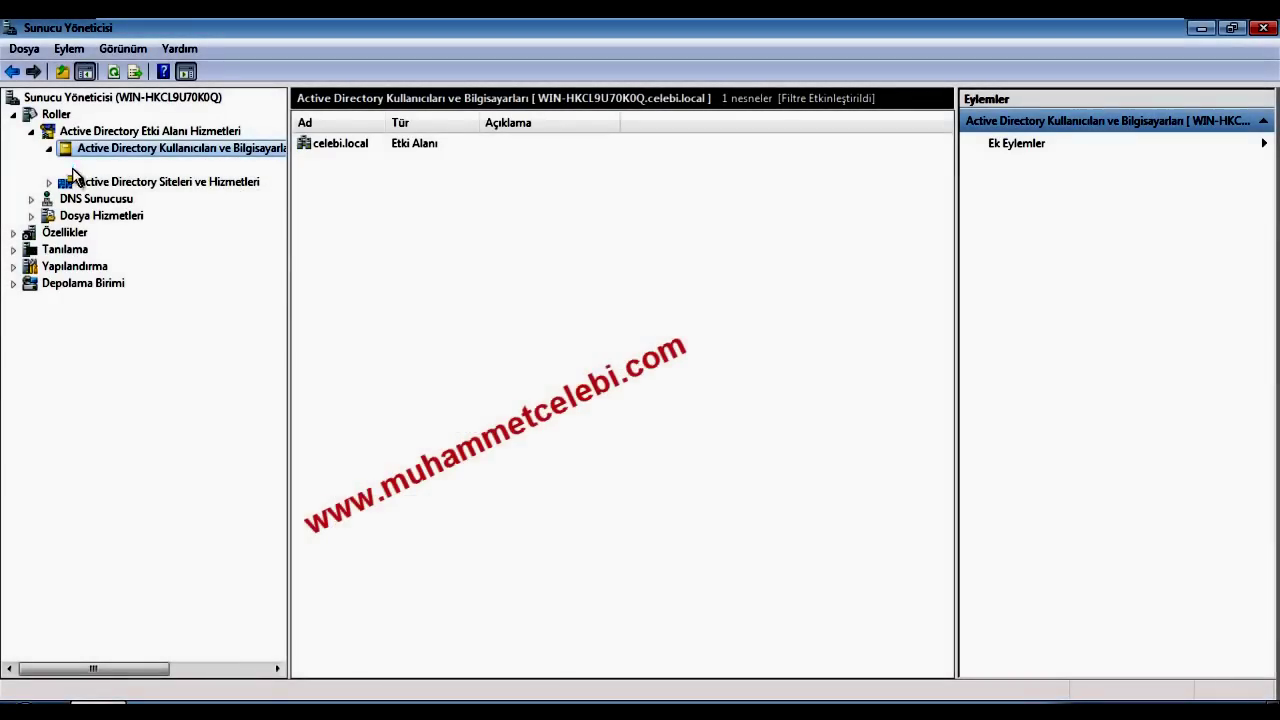
Select the Users container under celebi.local and start a New > User there.
{"action": "left_click", "coordinate": [66, 165]}
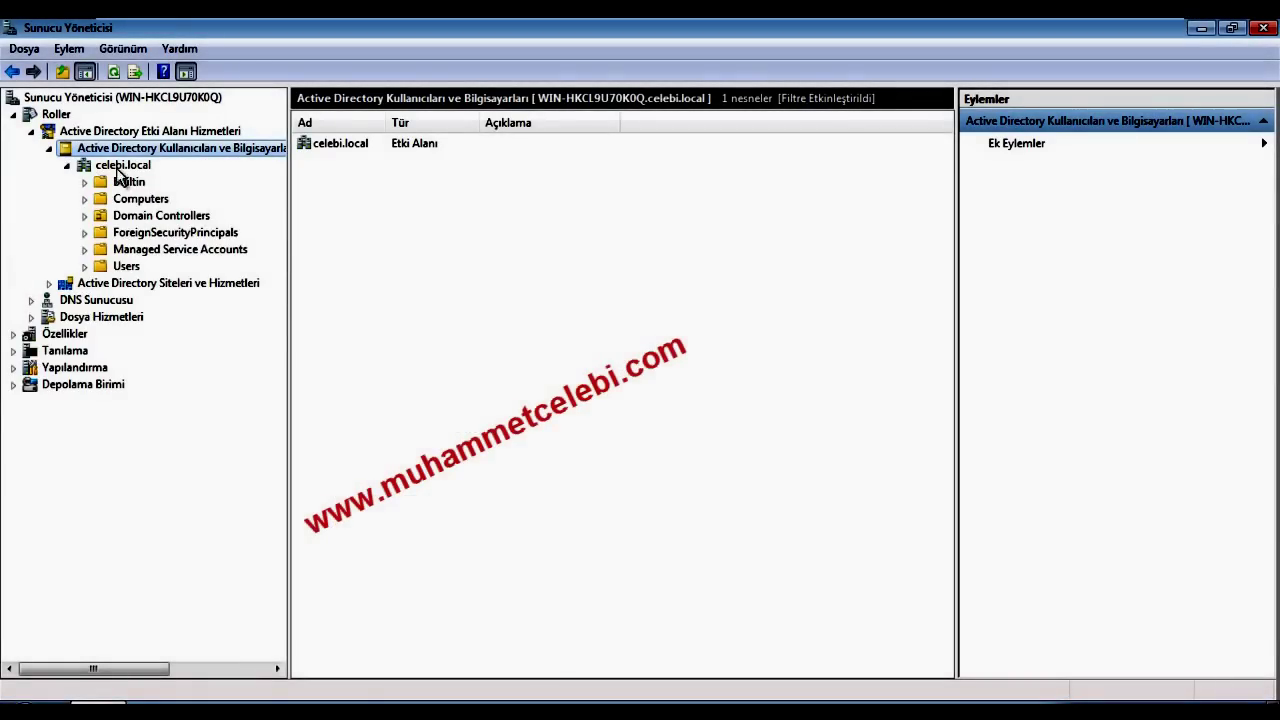
{"action": "left_click", "coordinate": [118, 166]}
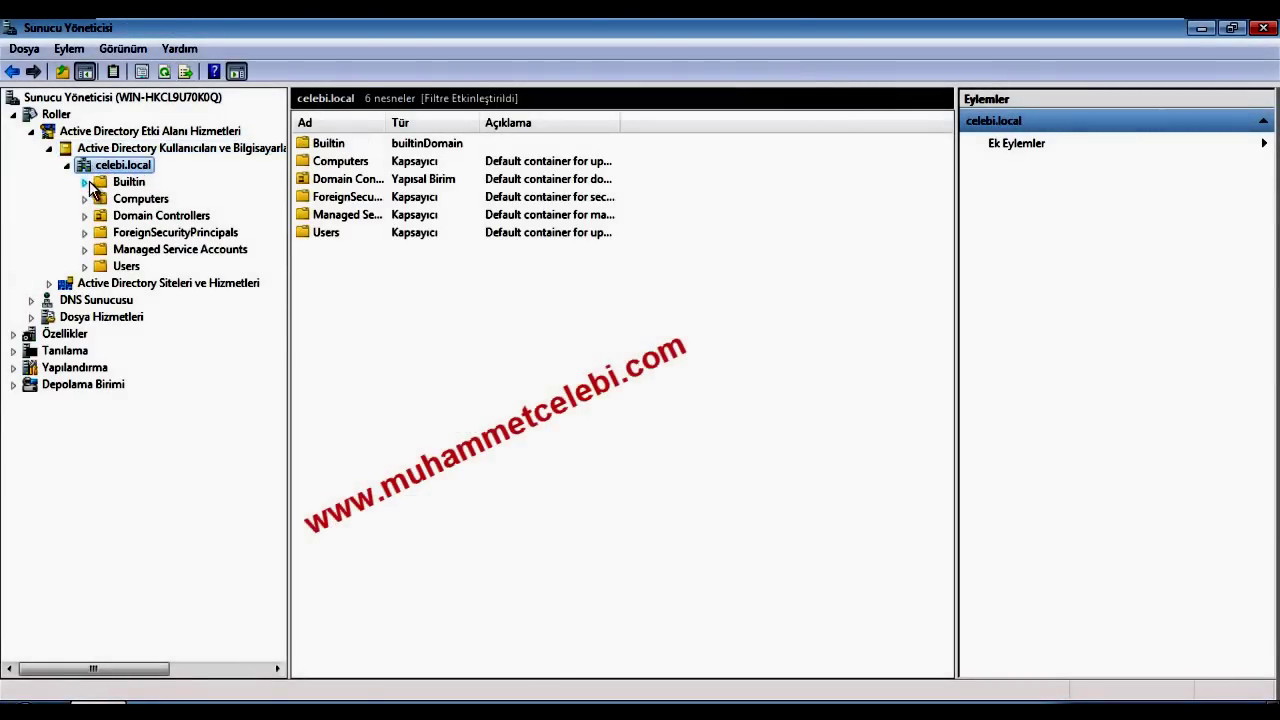
{"action": "left_click", "coordinate": [126, 266]}
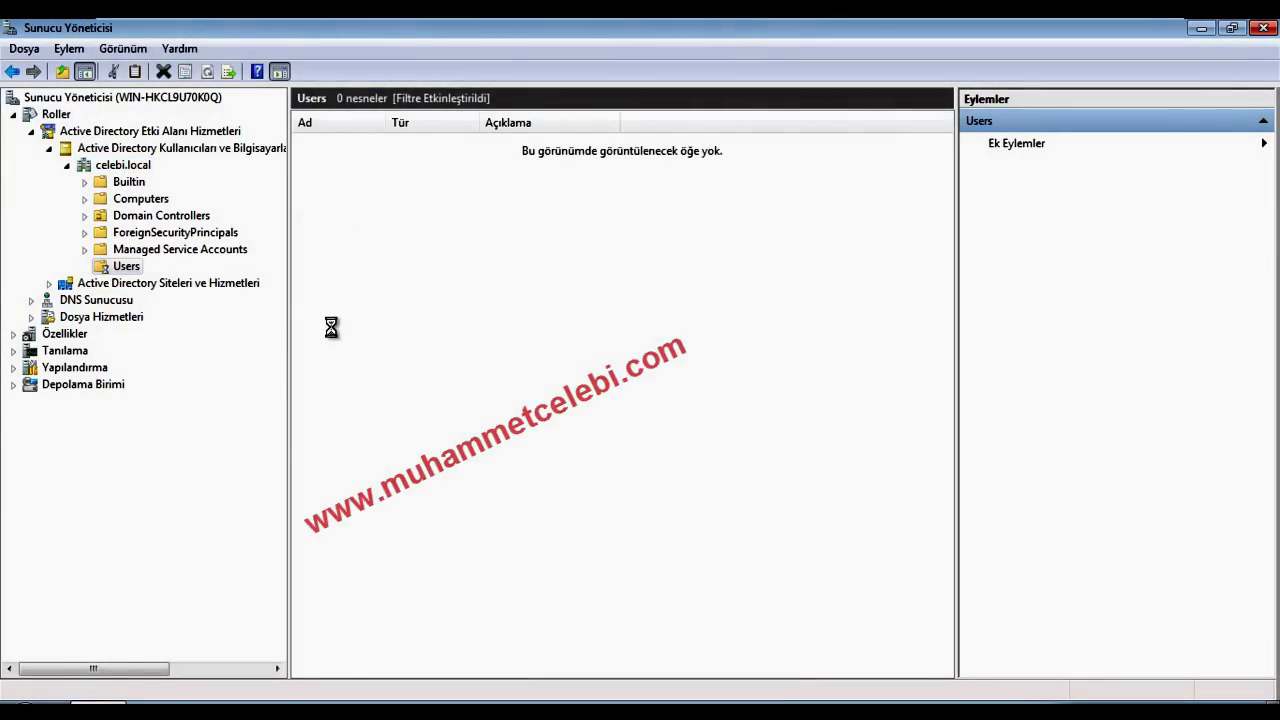
{"action": "right_click", "coordinate": [326, 318]}
{"action": "left_click", "coordinate": [114, 270]}
{"action": "right_click", "coordinate": [114, 272]}
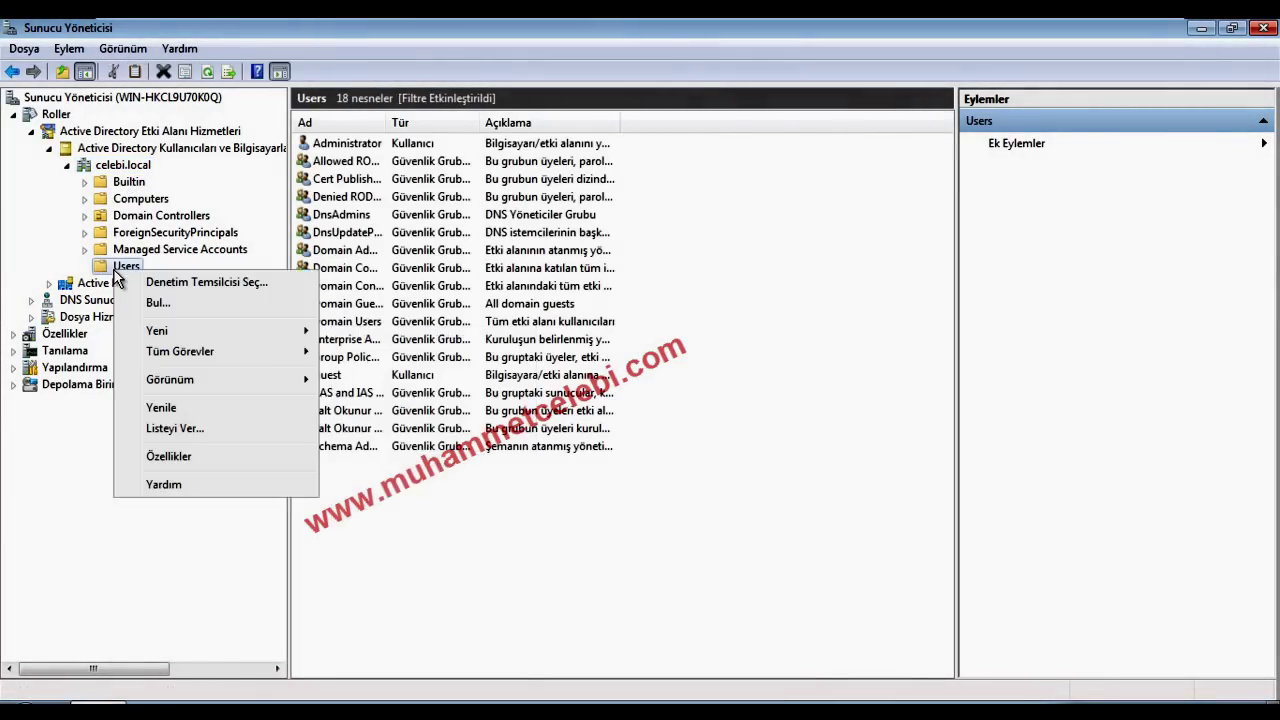
{"action": "left_click", "coordinate": [499, 539]}
{"action": "right_click", "coordinate": [499, 539]}
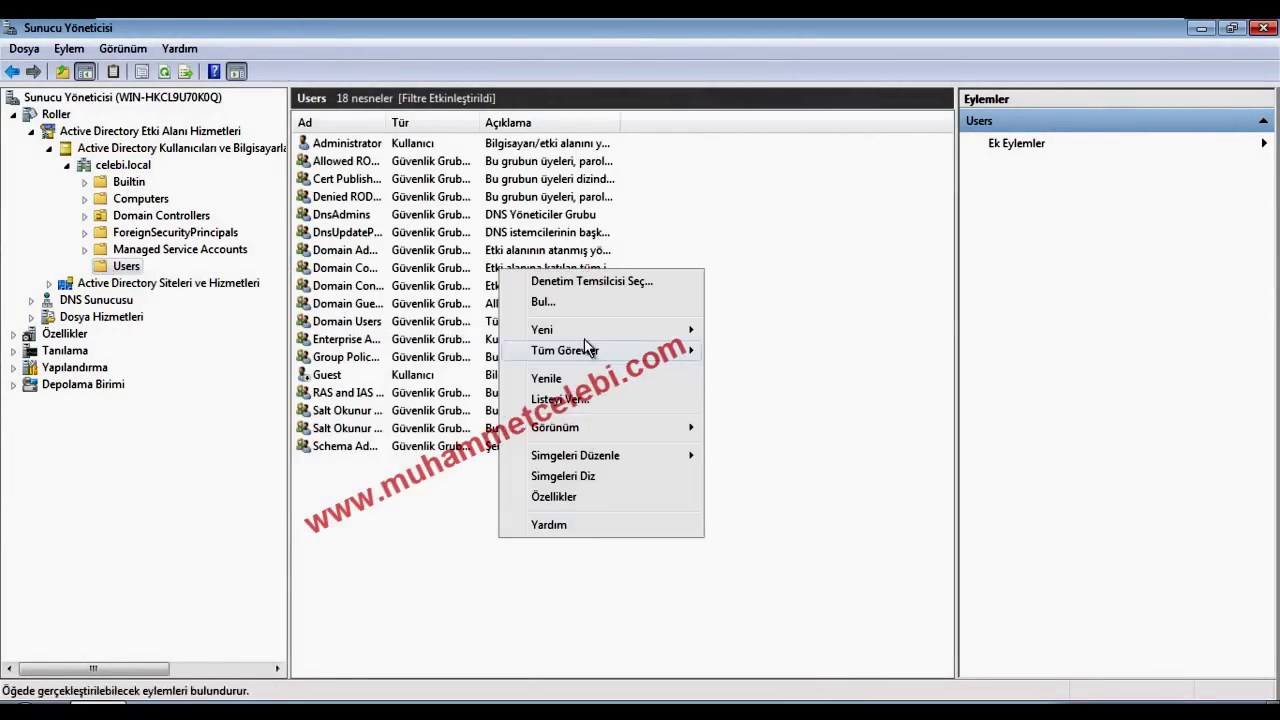
{"action": "mouse_move", "coordinate": [585, 333]}
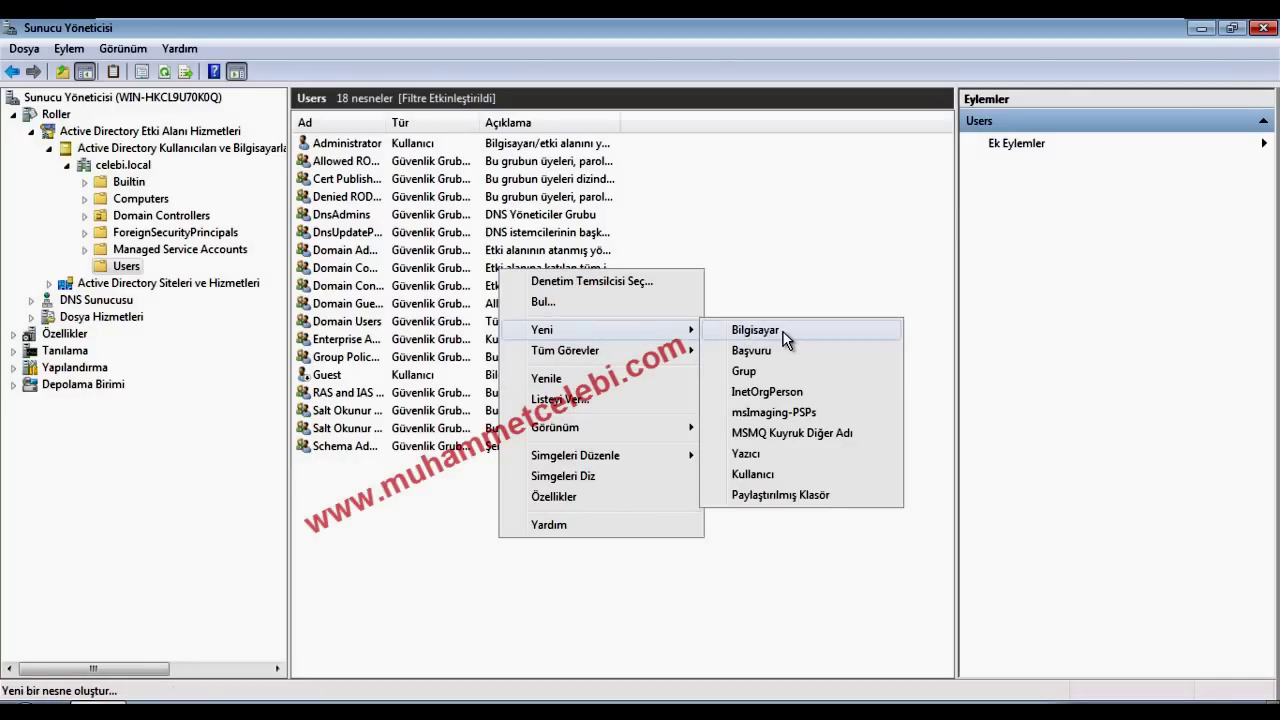
{"action": "left_click", "coordinate": [766, 474]}
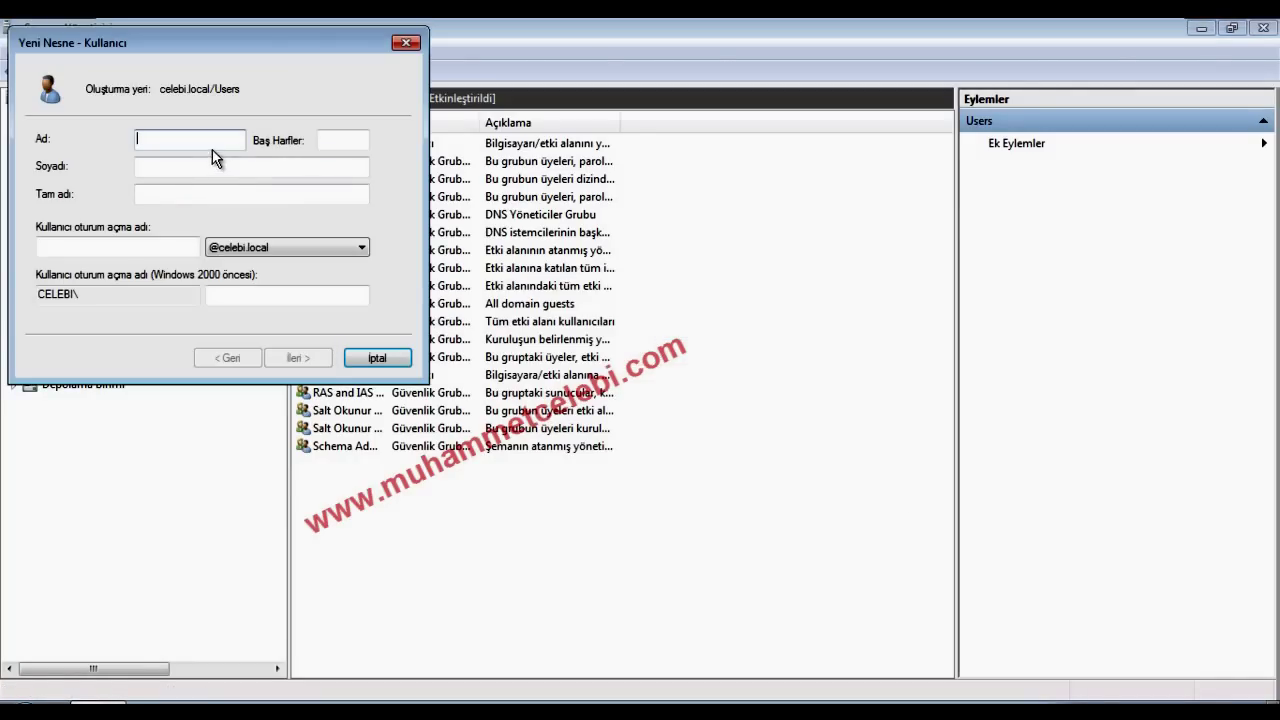
Enter the new user's first name and matching logon name in the New Object – User wizard.
{"action": "type", "text": "muhammet"}
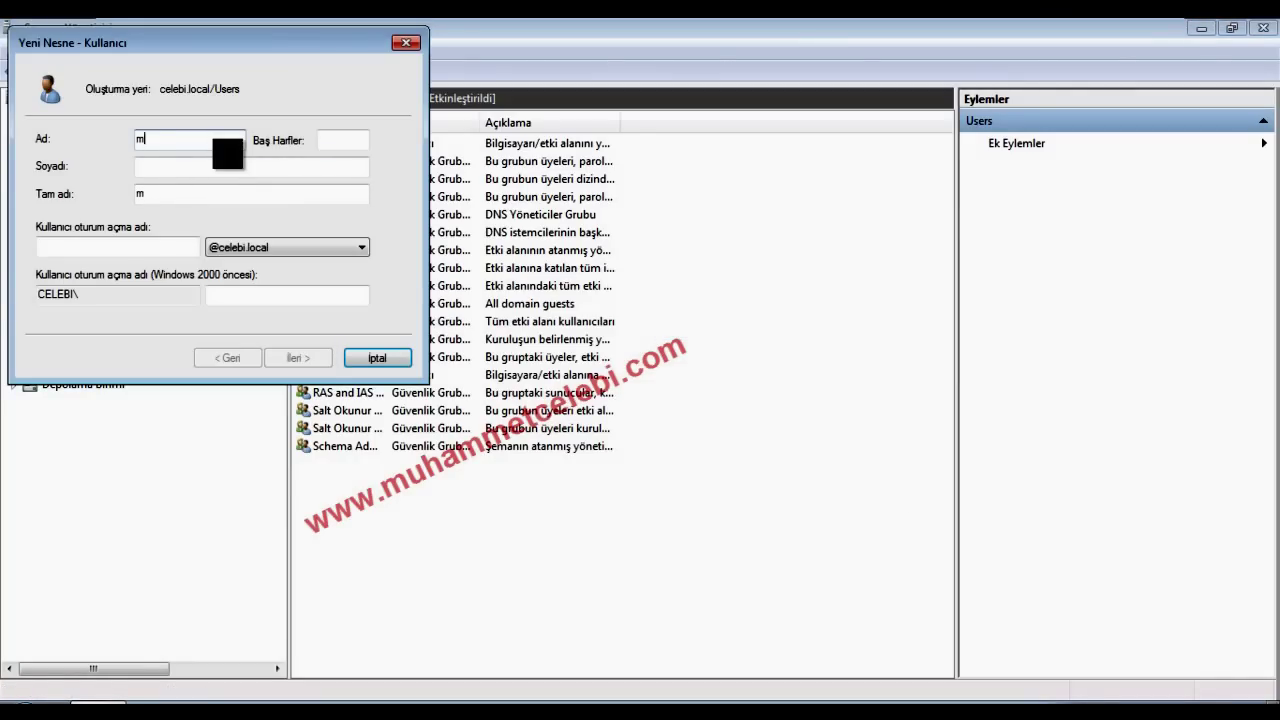
{"action": "left_click", "coordinate": [148, 250]}
{"action": "type", "text": "muhammet"}
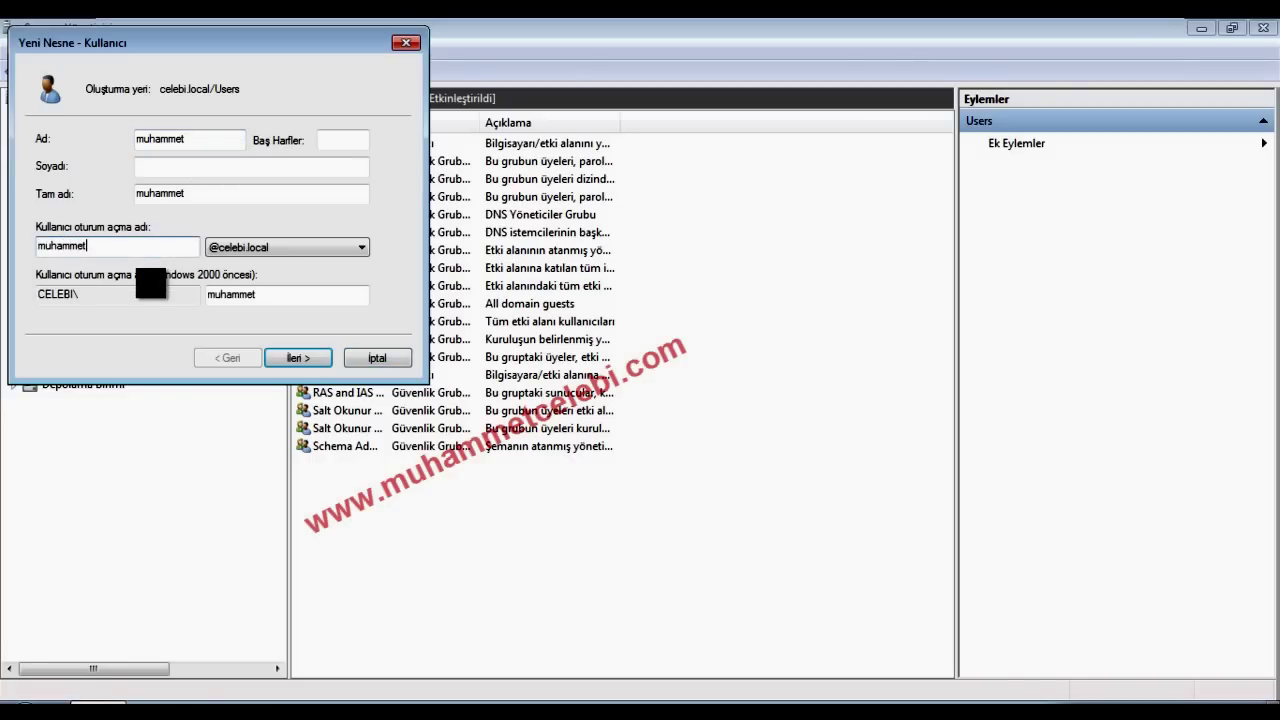
{"action": "left_click", "coordinate": [313, 357]}
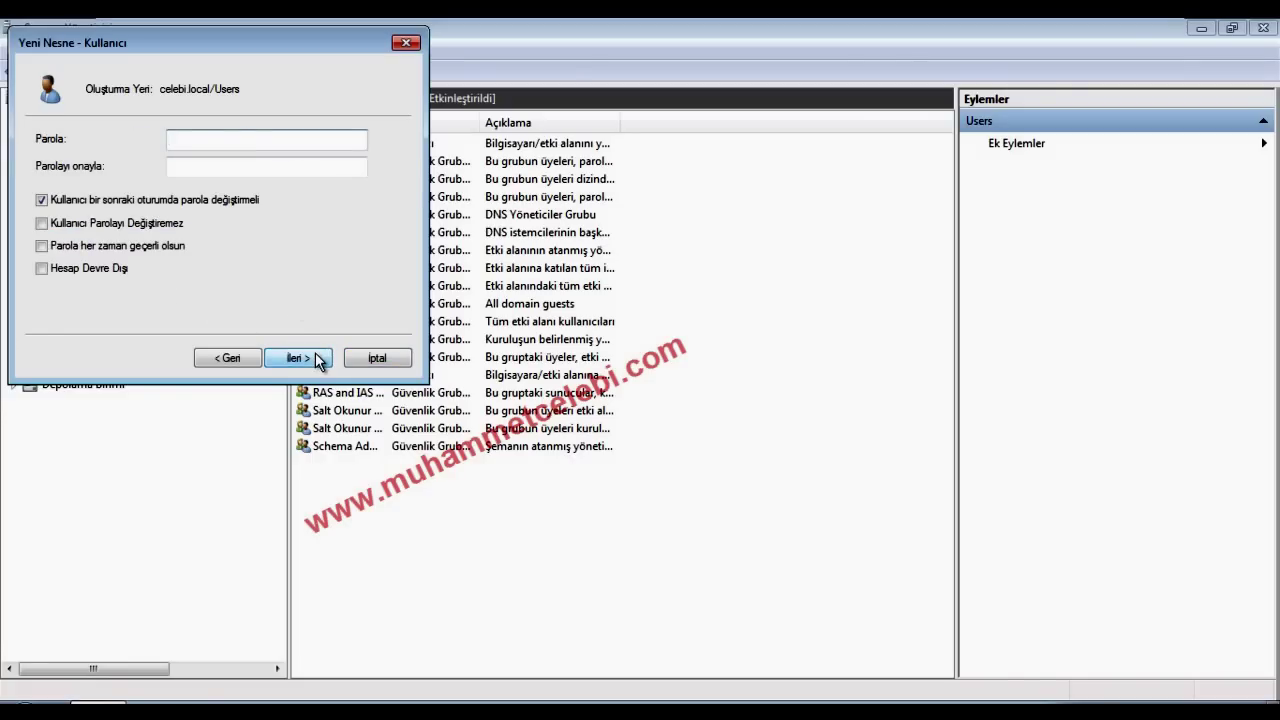
Disable change-at-next-logon, set the password to never expire, enter it twice, and finish.
{"action": "left_click", "coordinate": [94, 200]}
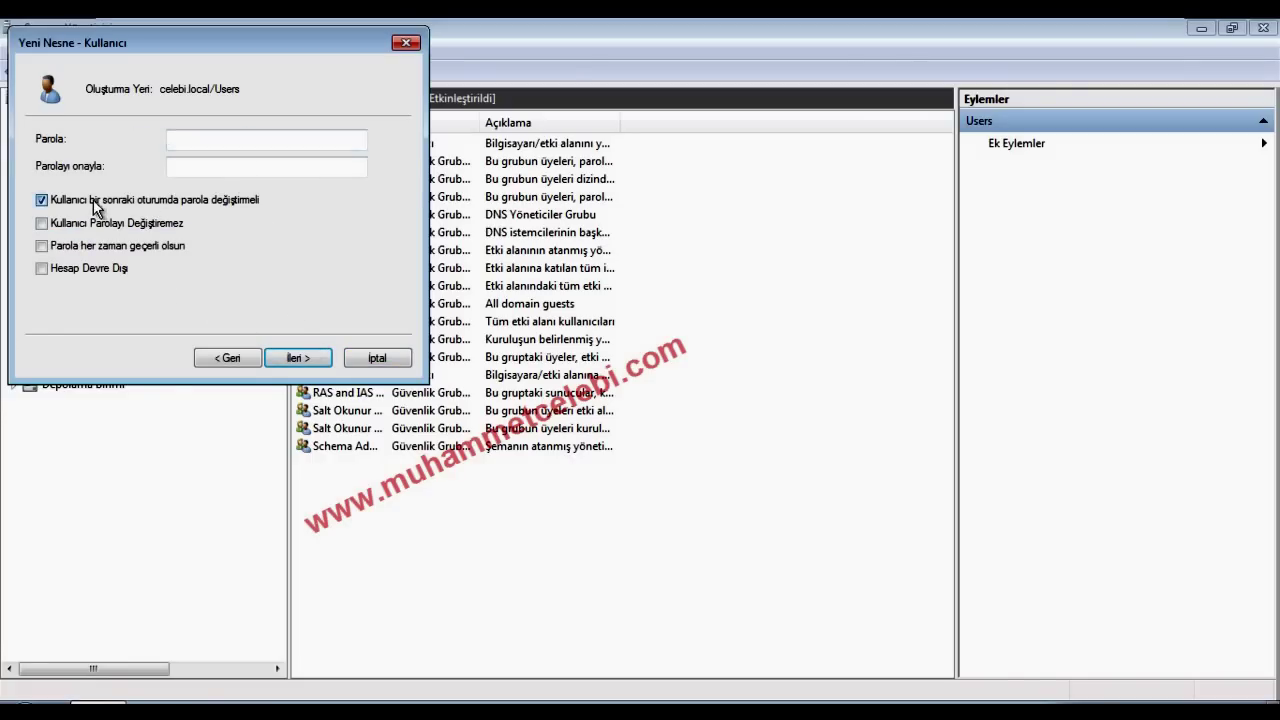
{"action": "left_click", "coordinate": [95, 246]}
{"action": "left_click", "coordinate": [196, 141]}
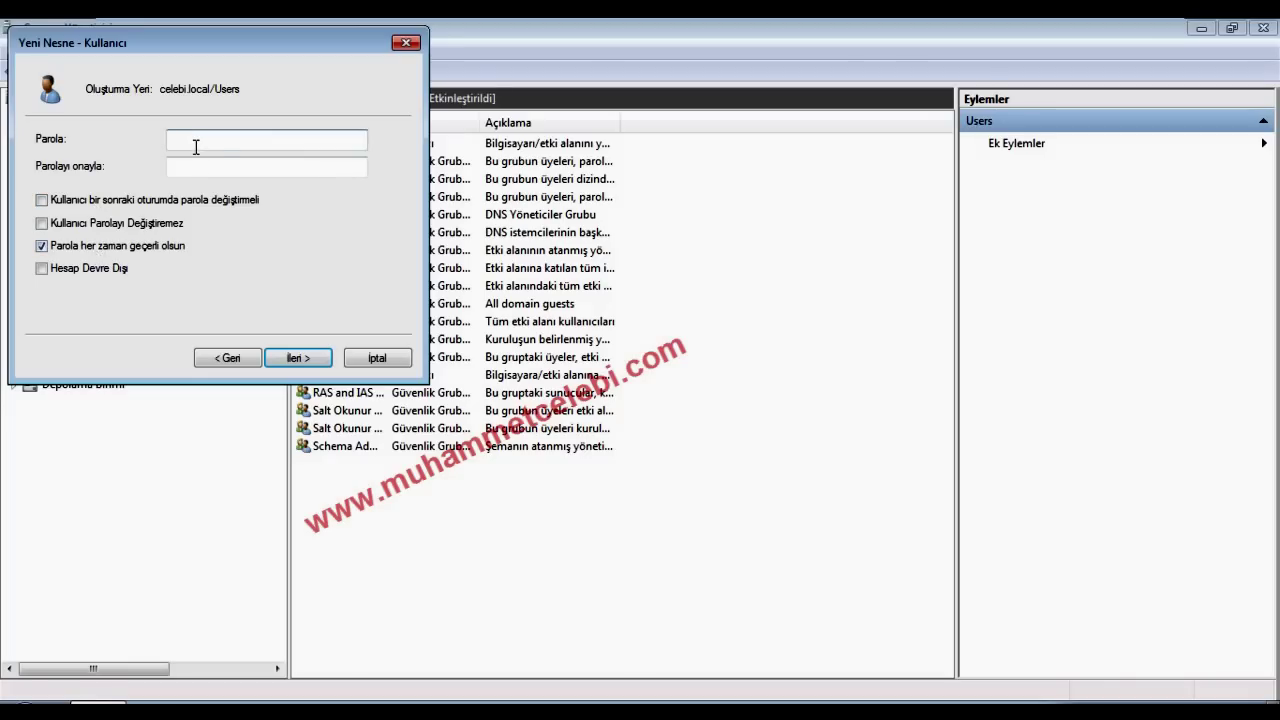
{"action": "type", "text": "•••••••••••••"}
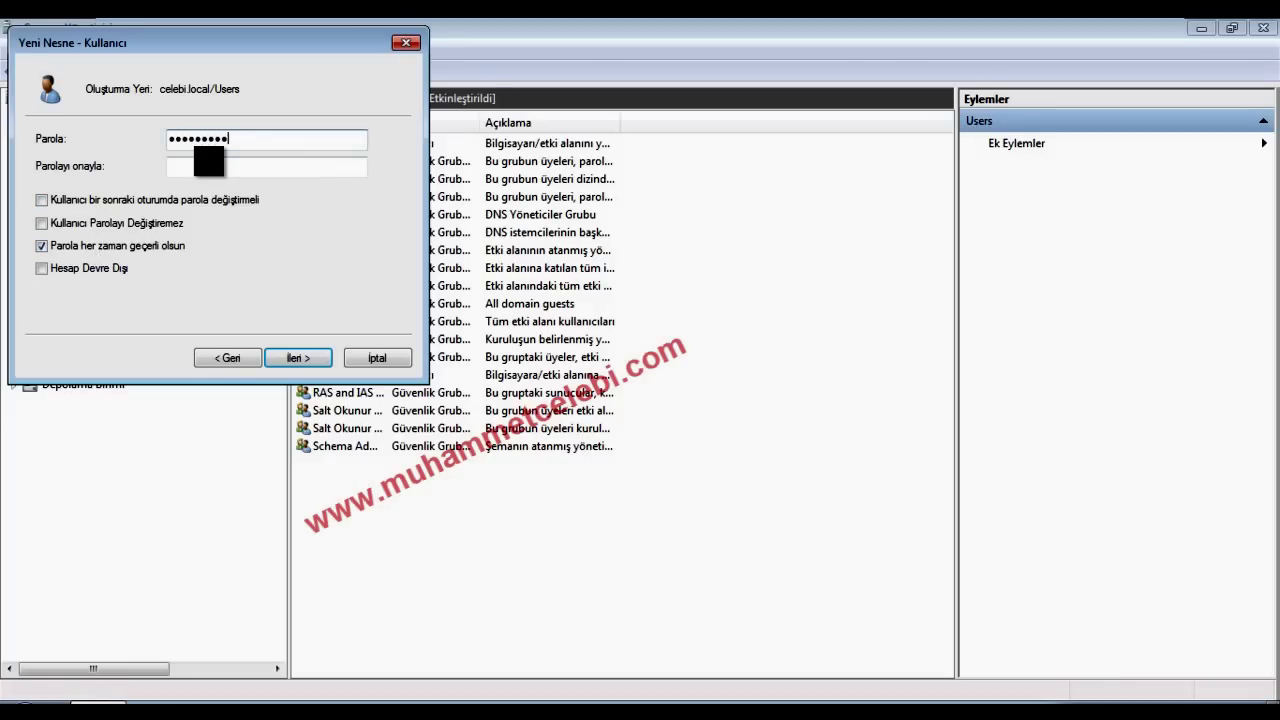
{"action": "key", "text": "Tab"}
{"action": "type", "text": "••••"}
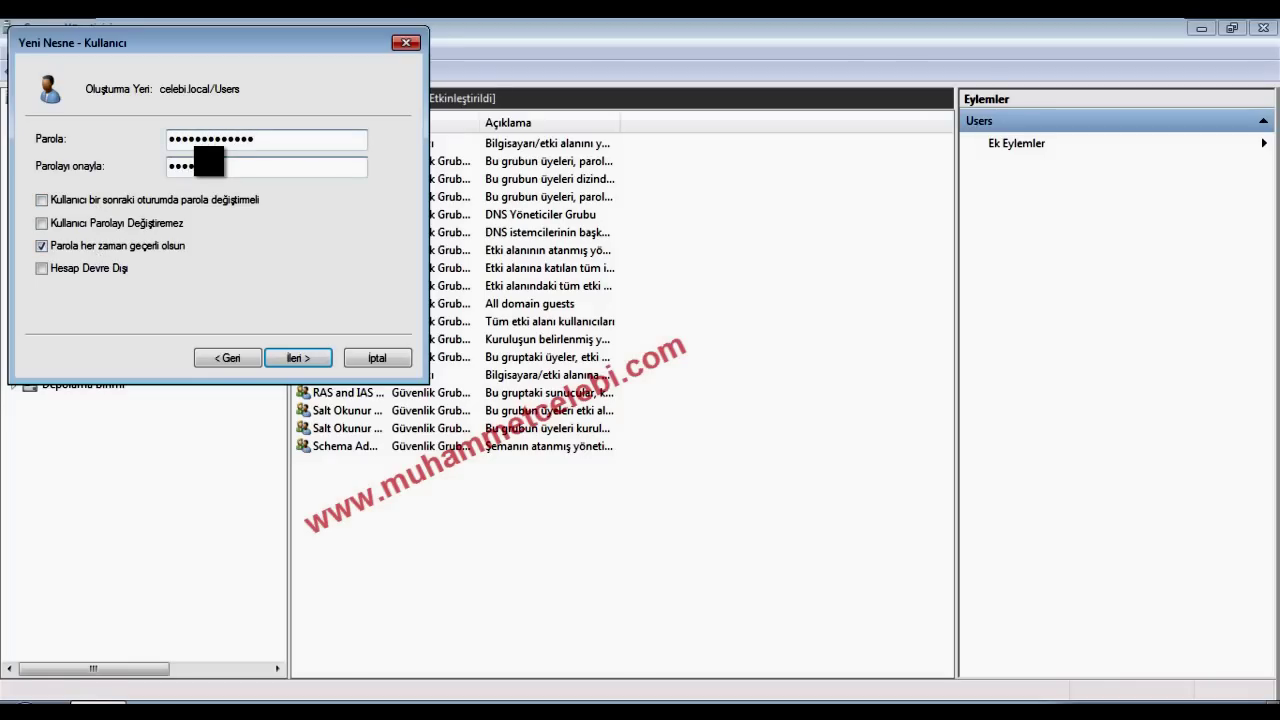
{"action": "type", "text": "•••••••••"}
{"action": "left_click", "coordinate": [292, 362]}
{"action": "left_click", "coordinate": [292, 362]}
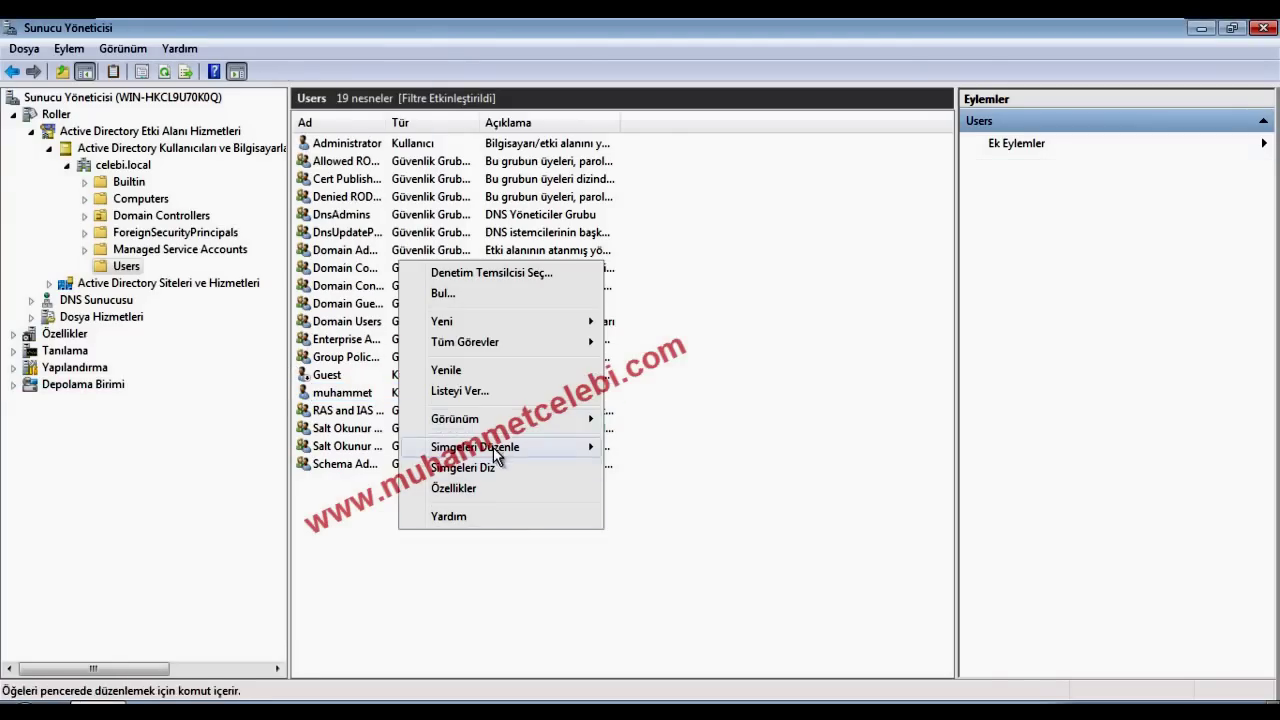
Start another new user in Users with name 'm' and logon name 'malatya'.
{"action": "mouse_move", "coordinate": [492, 322]}
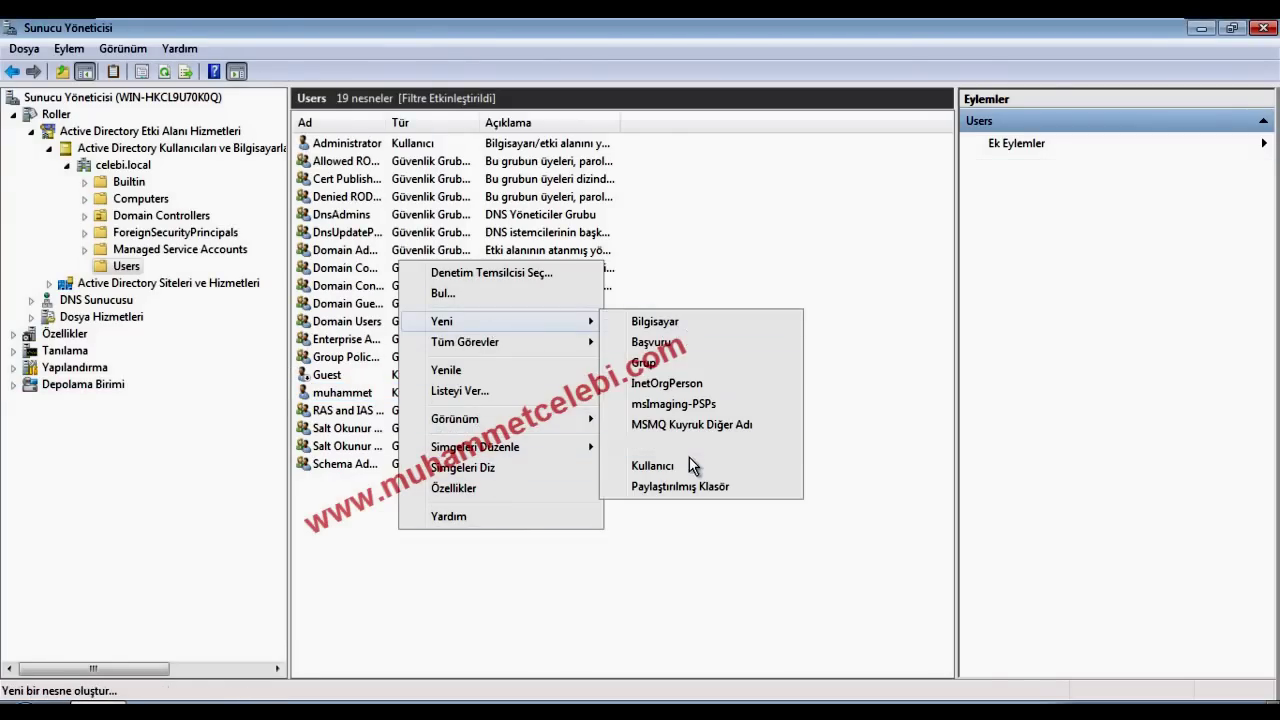
{"action": "left_click", "coordinate": [660, 465]}
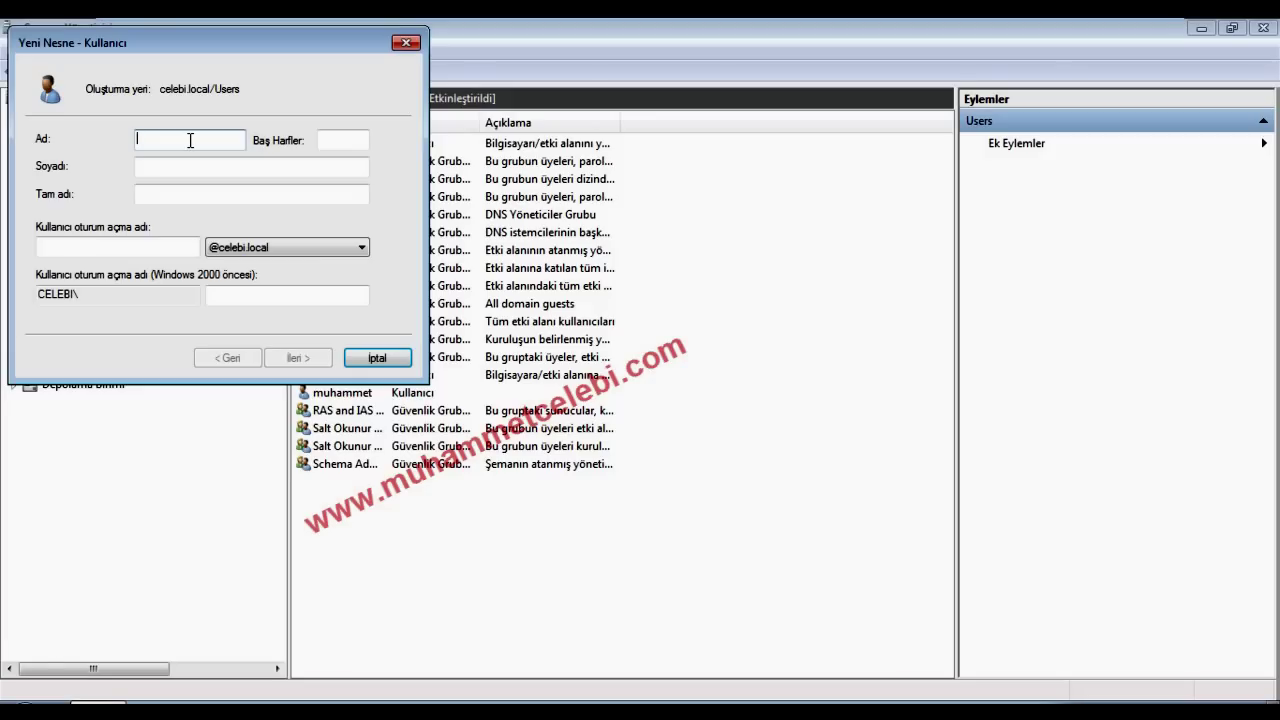
{"action": "type", "text": "mala"}
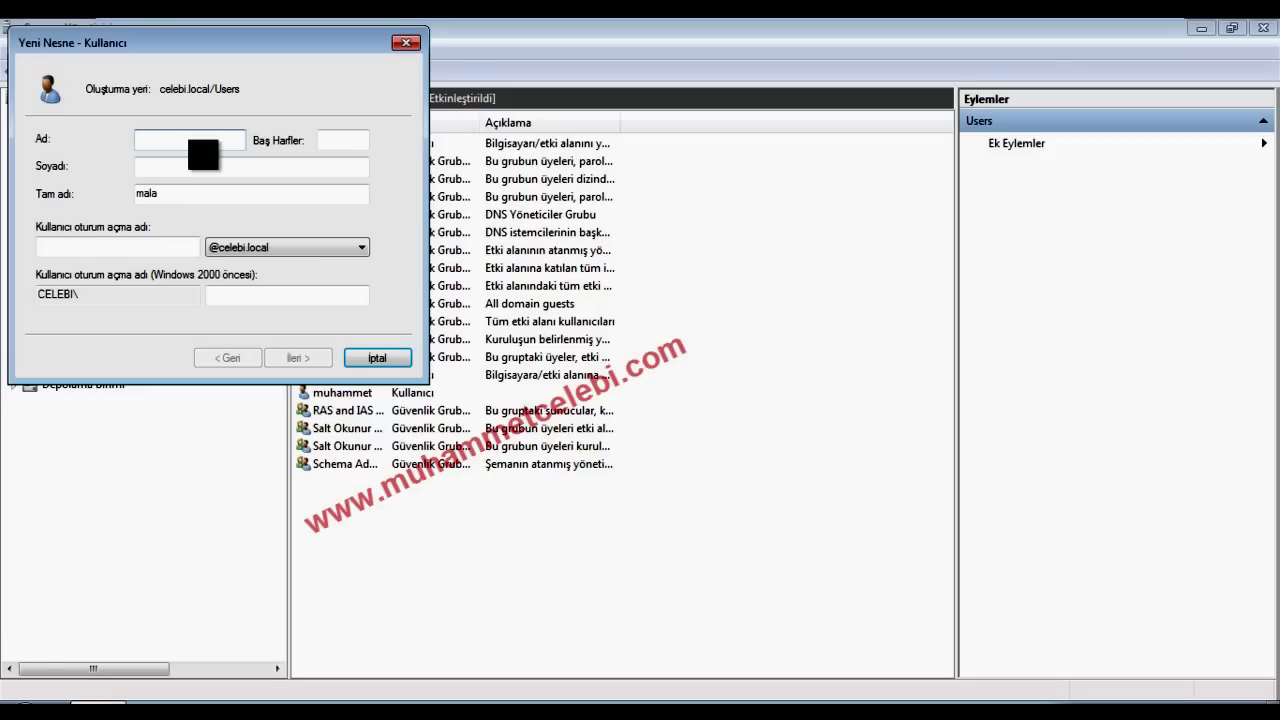
{"action": "key", "text": "Tab"}
{"action": "key", "text": "Tab"}
{"action": "key", "text": "Tab"}
{"action": "key", "text": "Tab"}
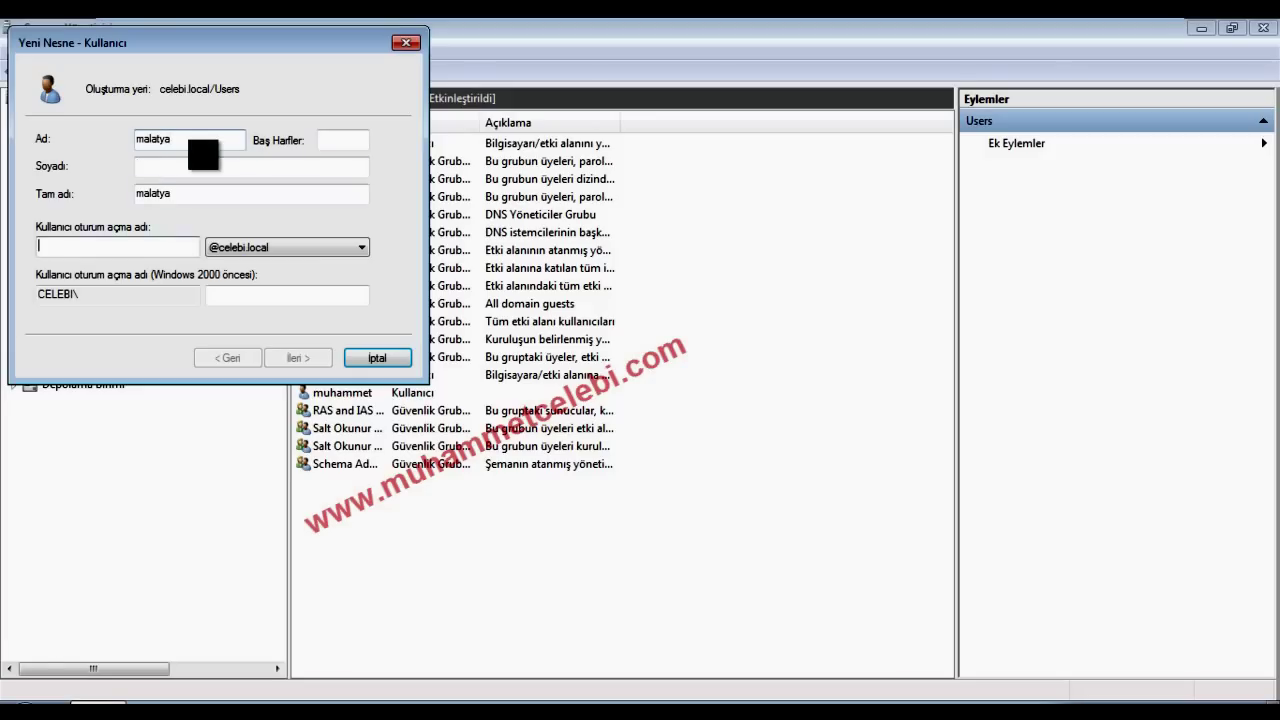
{"action": "type", "text": "malatya"}
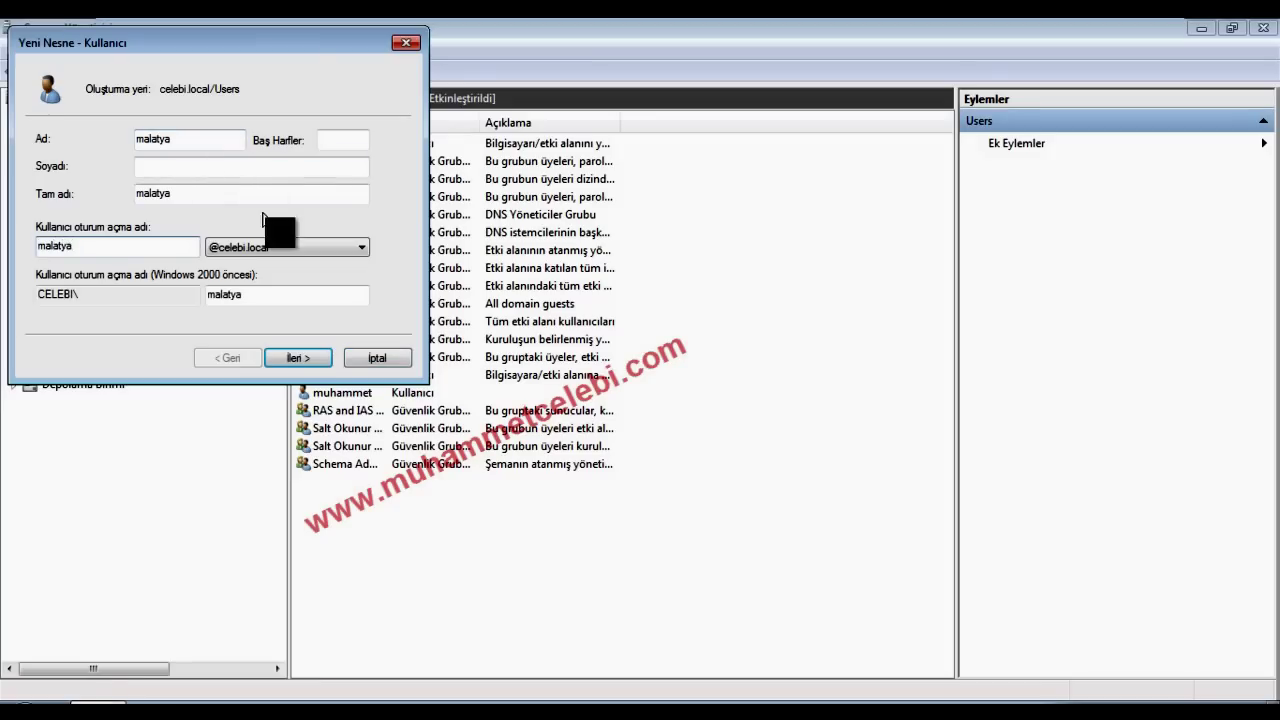
{"action": "left_click", "coordinate": [303, 358]}
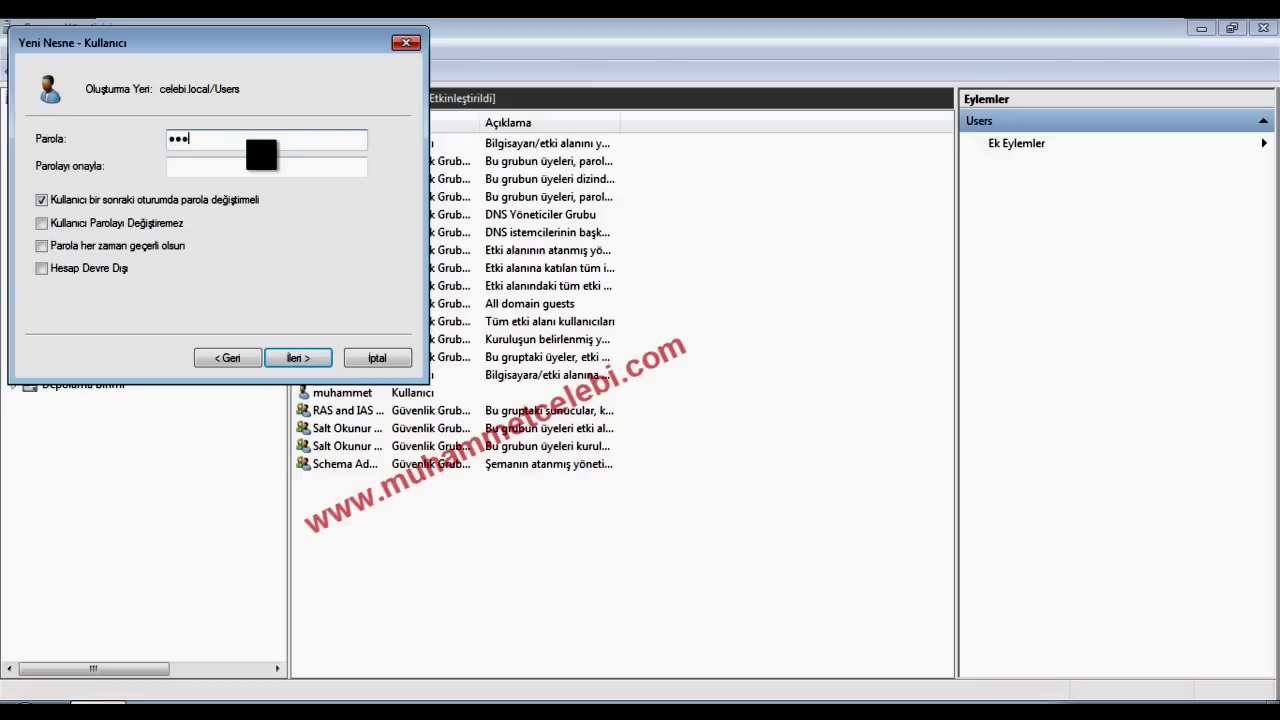
Enter the password, disable change-at-next-logon, make it never expire, and finish the wizard.
{"action": "key", "text": "Tab"}
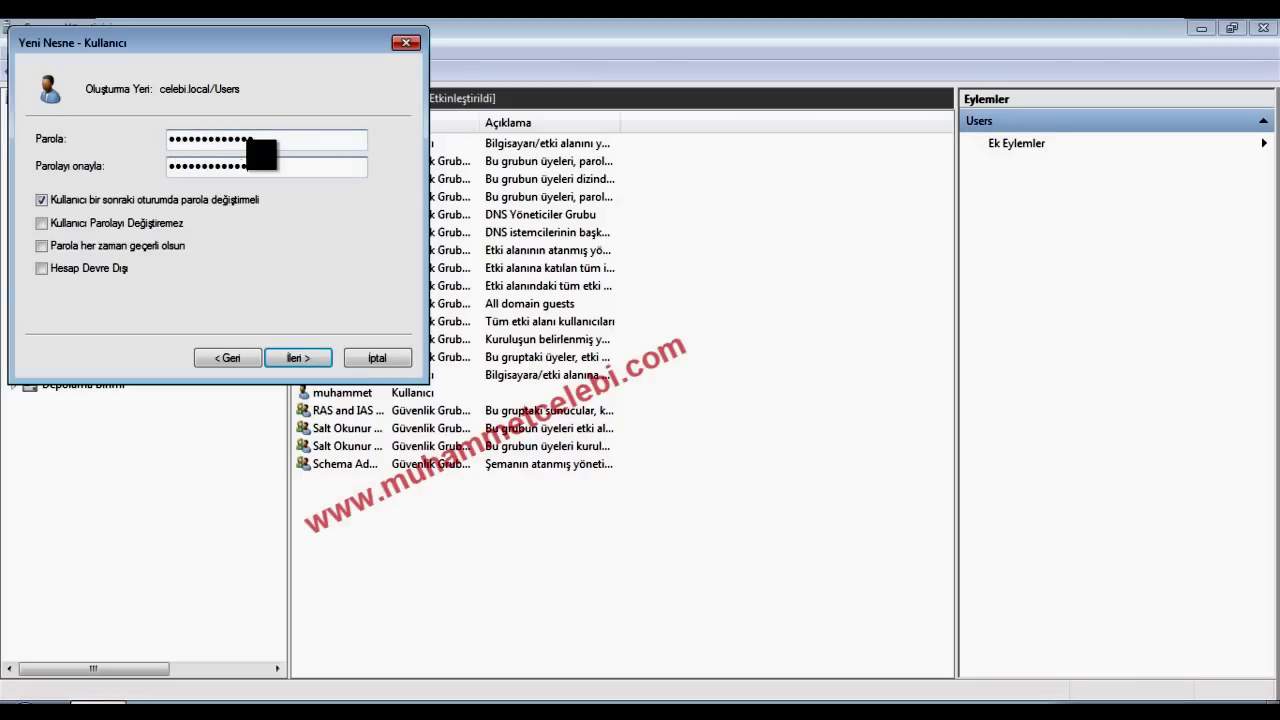
{"action": "left_click", "coordinate": [42, 200]}
{"action": "left_click", "coordinate": [42, 246]}
{"action": "left_click", "coordinate": [311, 360]}
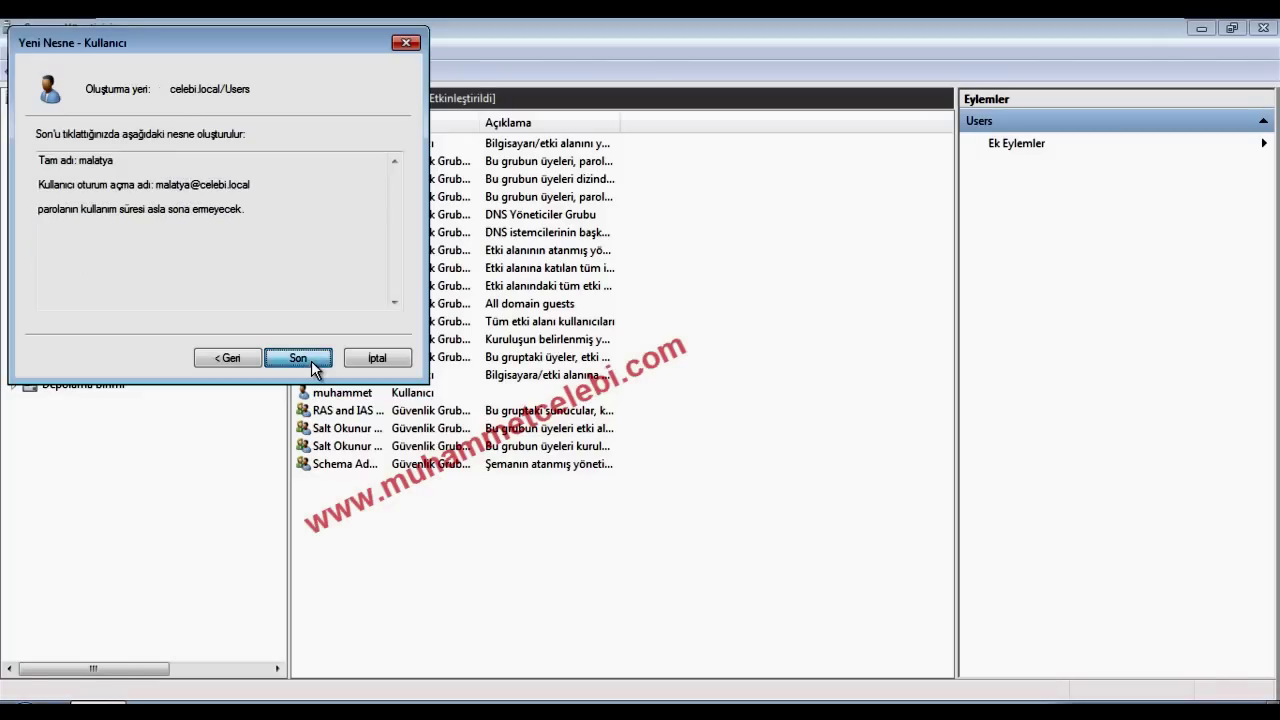
{"action": "left_click", "coordinate": [311, 360]}
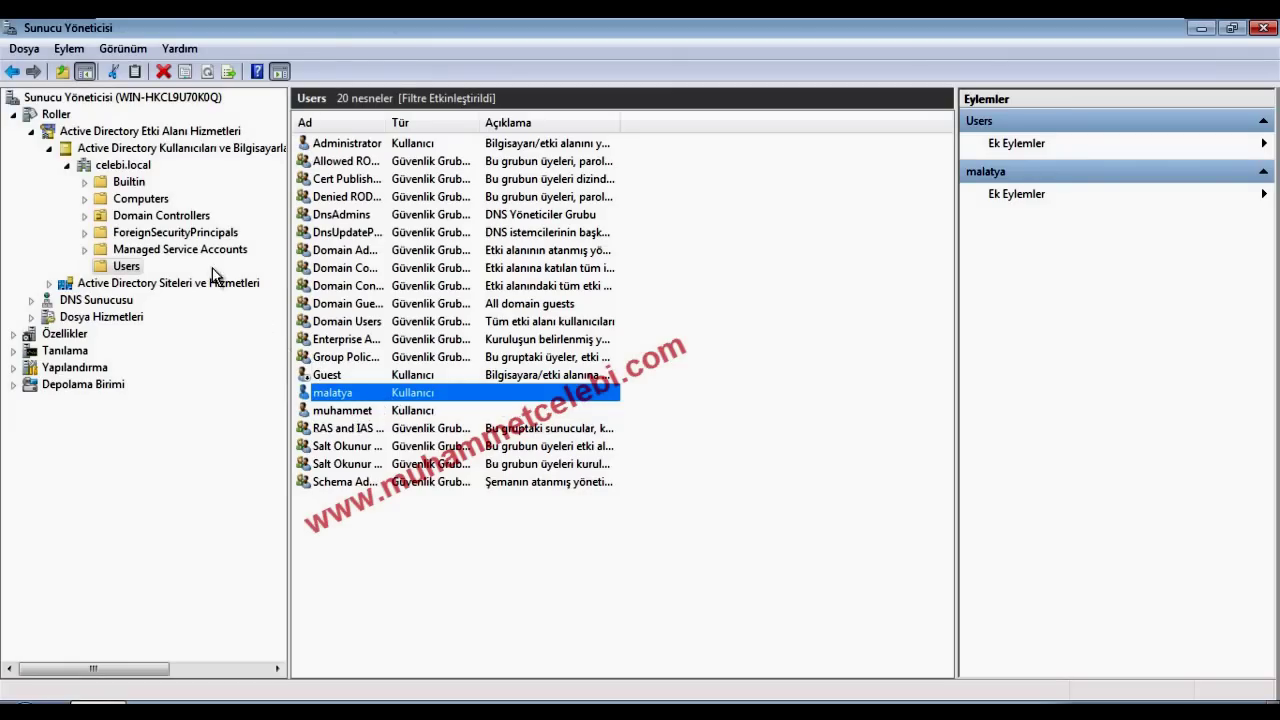
Expand Features > Group Policy Management > Forest > Domains down to celebi.local.
{"action": "left_click", "coordinate": [13, 114]}
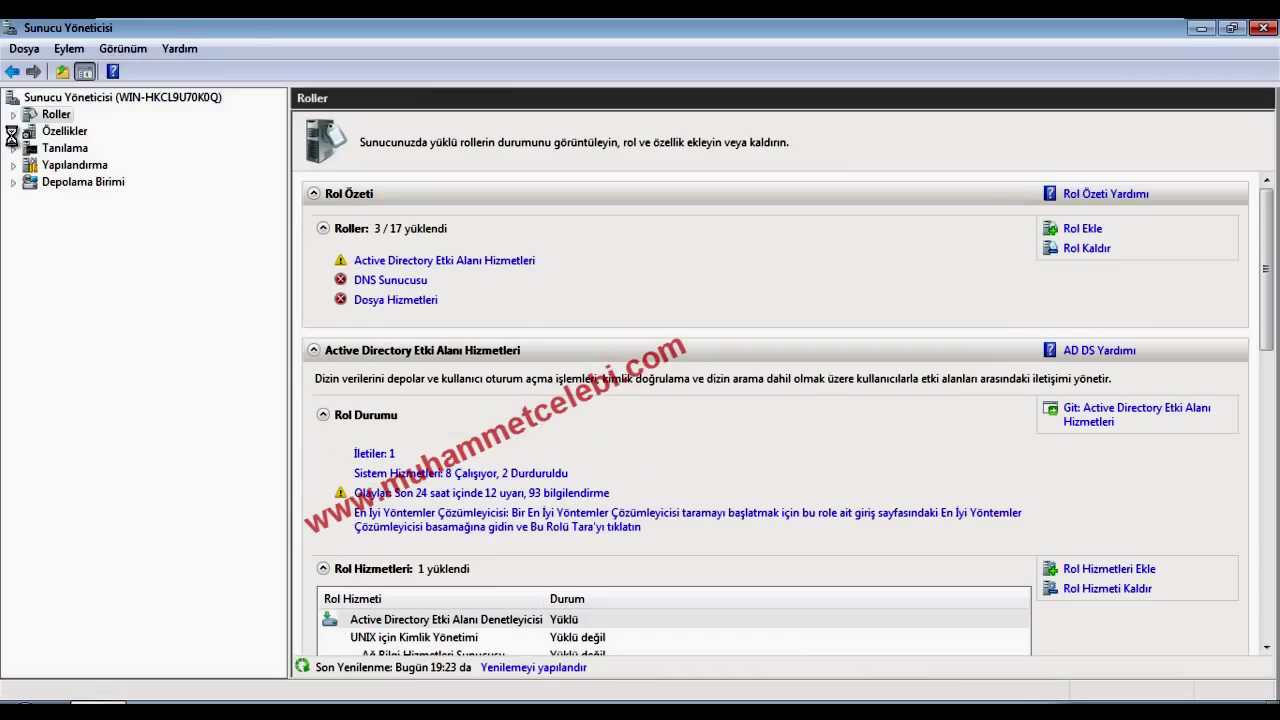
{"action": "left_click", "coordinate": [13, 131]}
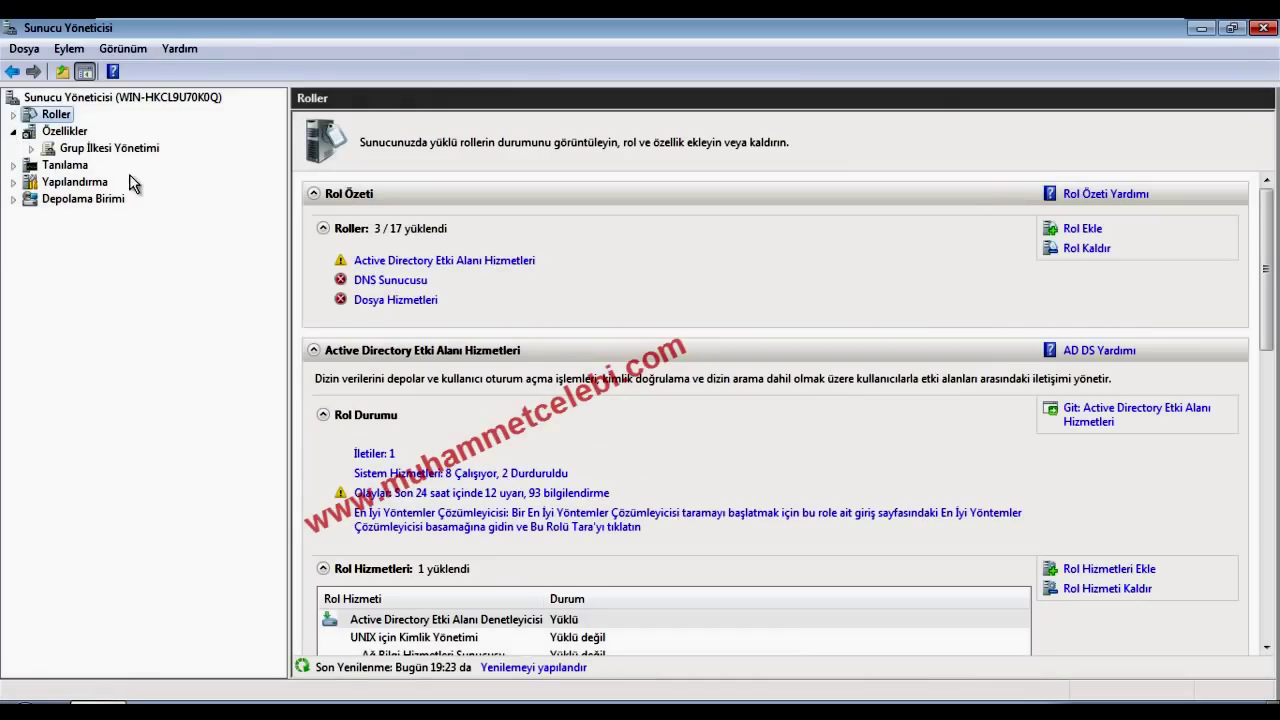
{"action": "left_click", "coordinate": [32, 149]}
{"action": "left_click", "coordinate": [48, 165]}
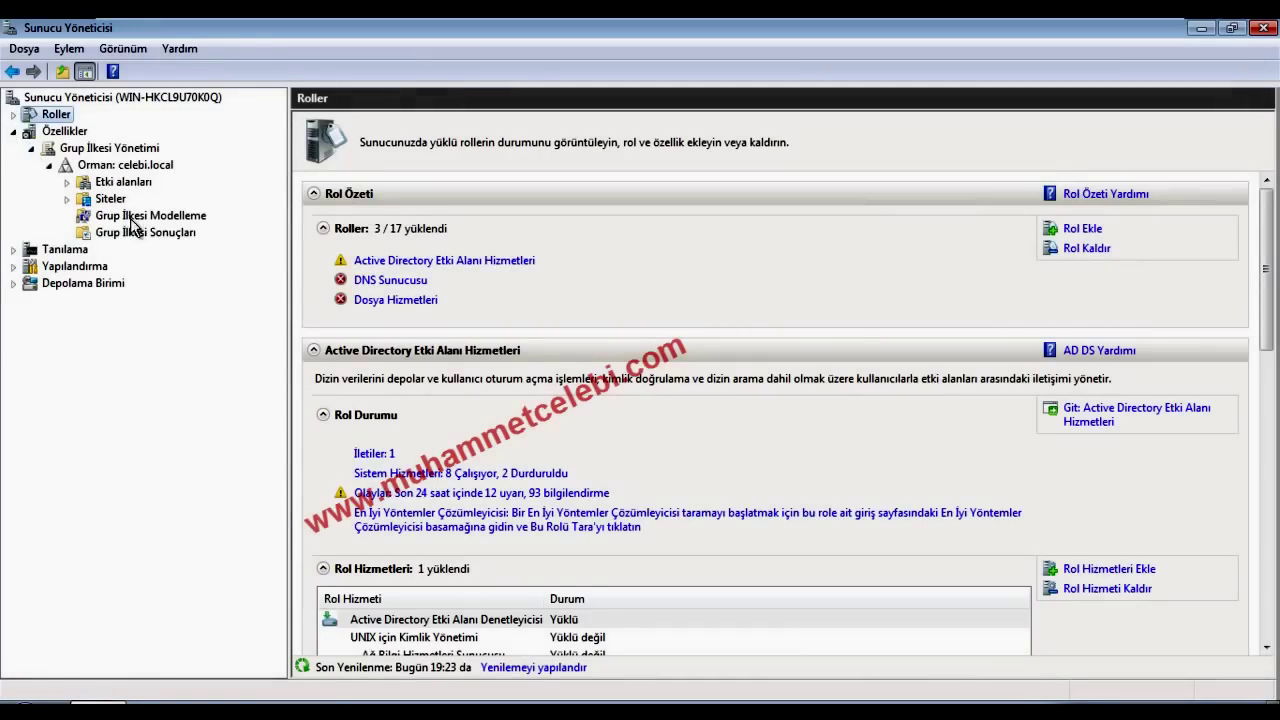
{"action": "left_click", "coordinate": [150, 166]}
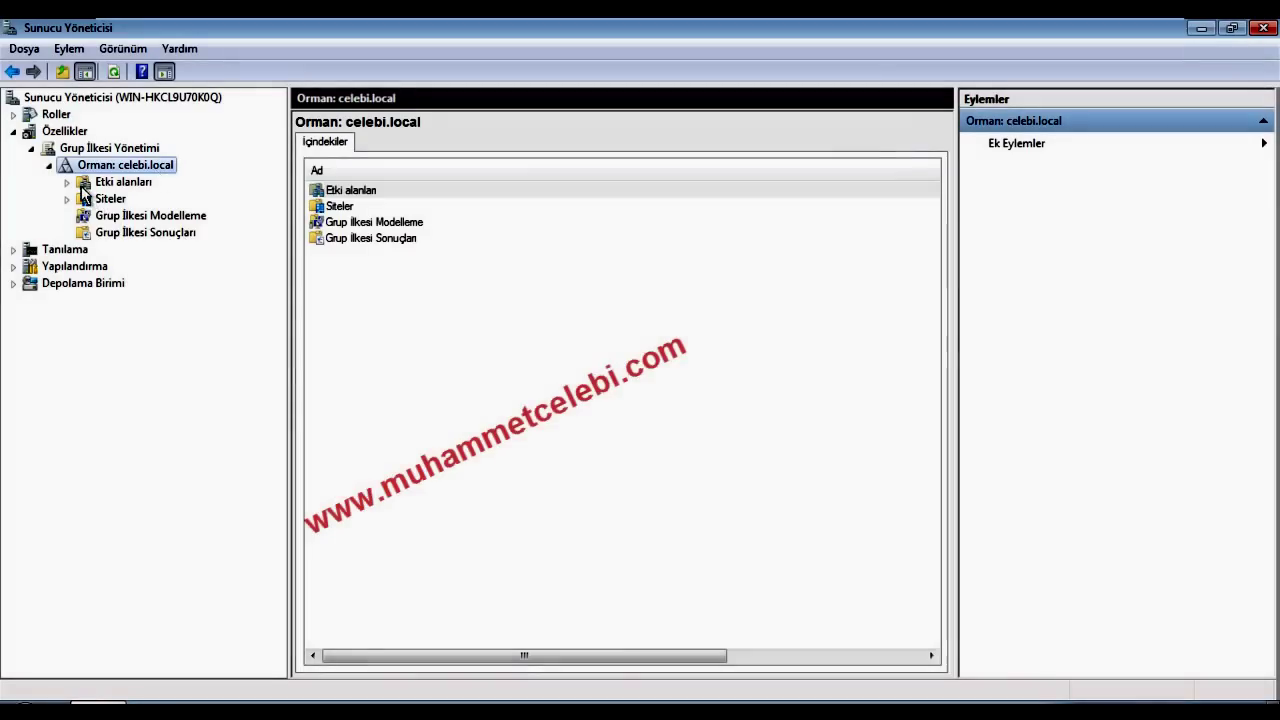
{"action": "left_click", "coordinate": [67, 182]}
{"action": "left_click", "coordinate": [84, 199]}
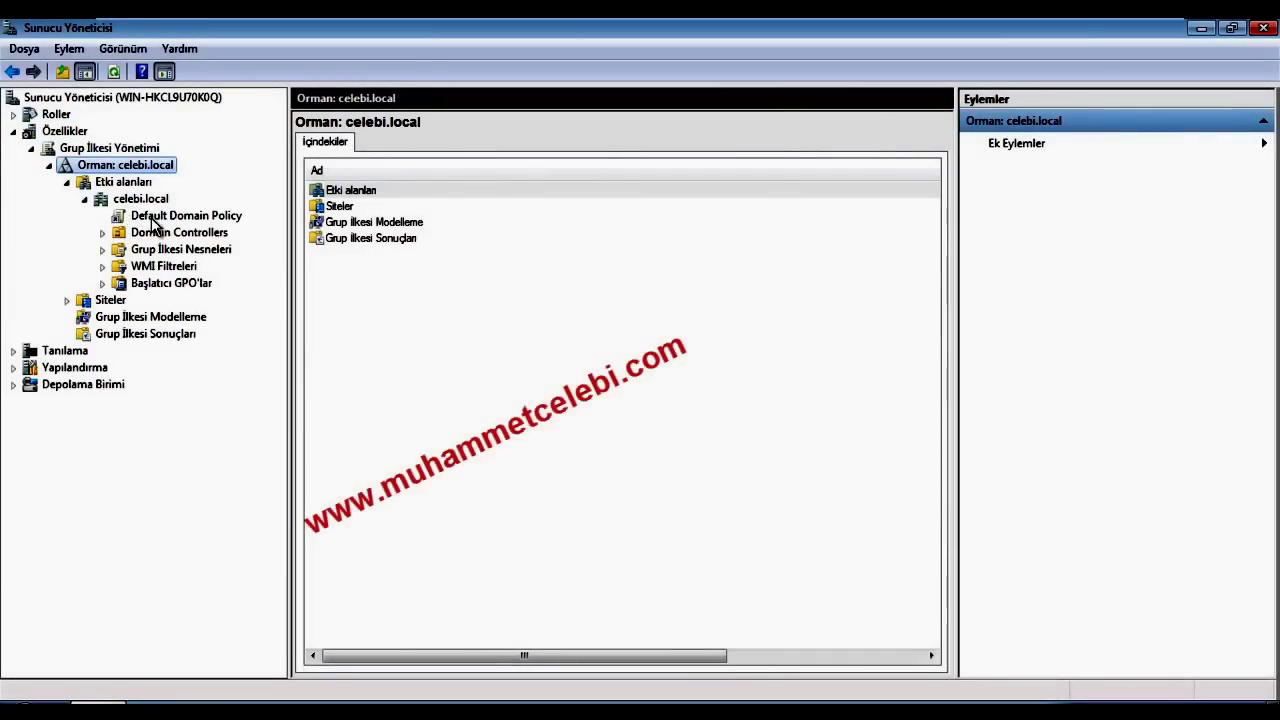
Create a GPO named 'kural' linked to celebi.local and select it to view its details.
{"action": "right_click", "coordinate": [129, 203]}
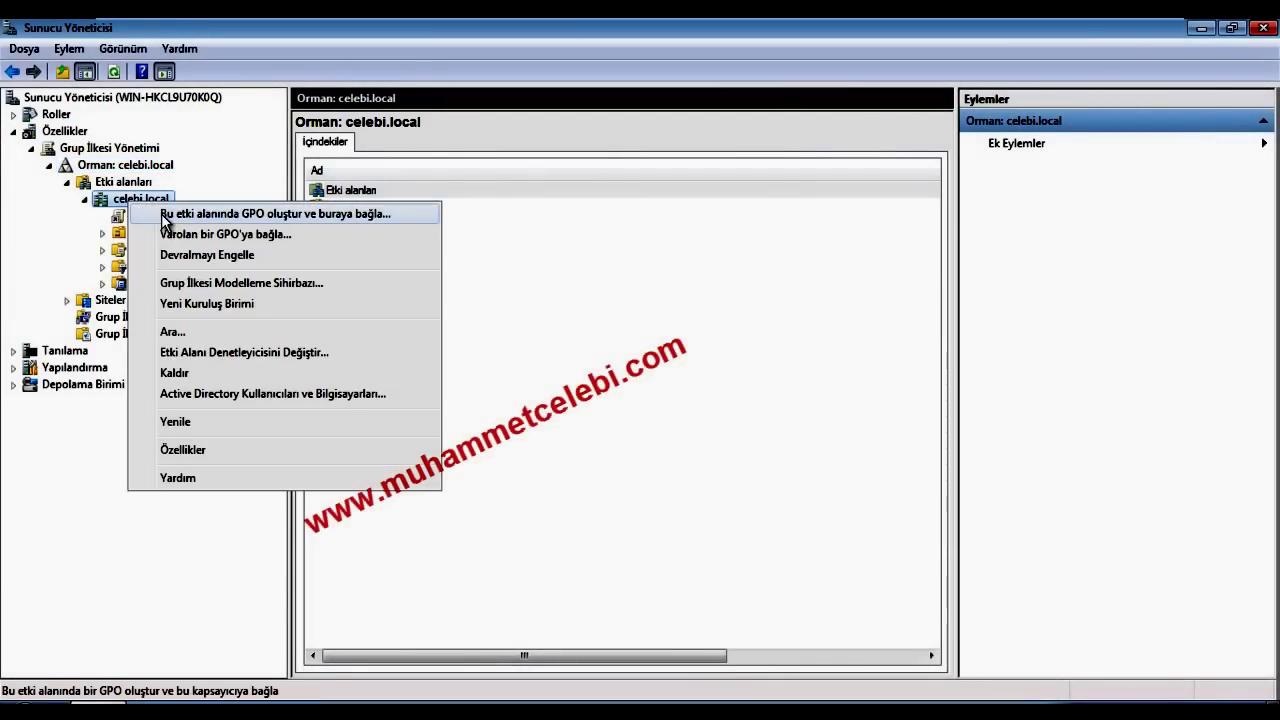
{"action": "left_click", "coordinate": [164, 218]}
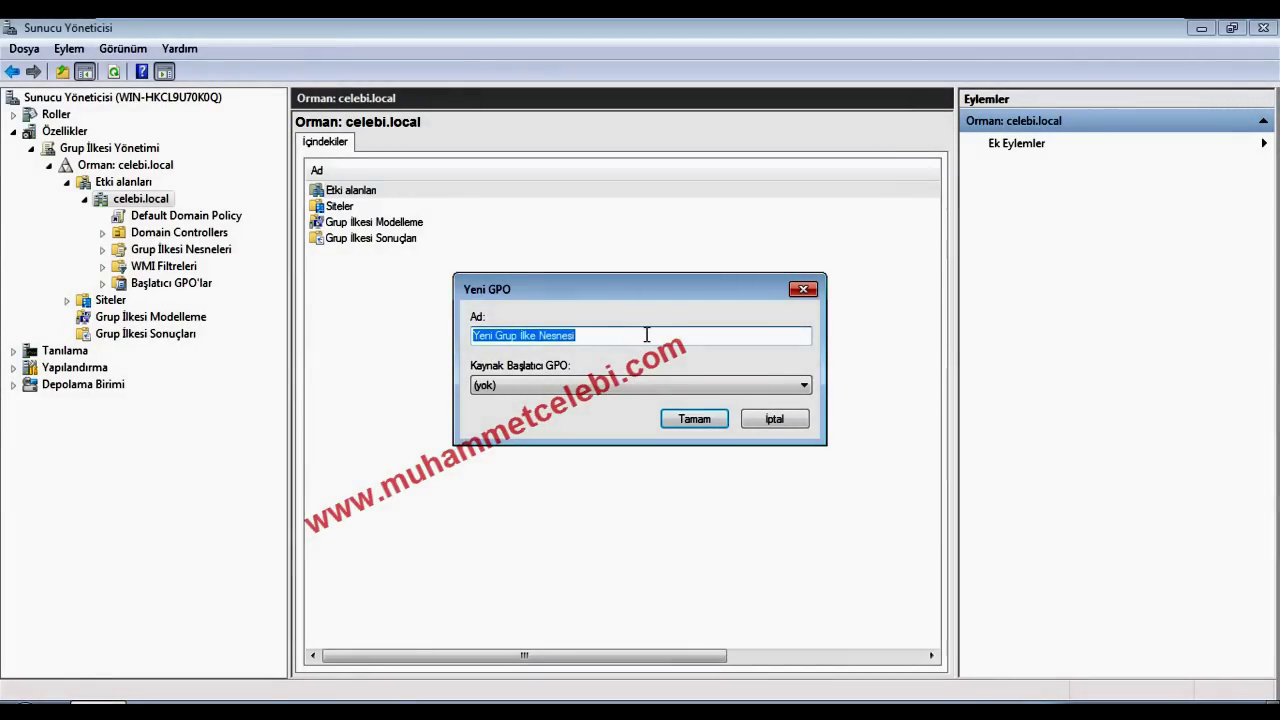
{"action": "type", "text": "engel"}
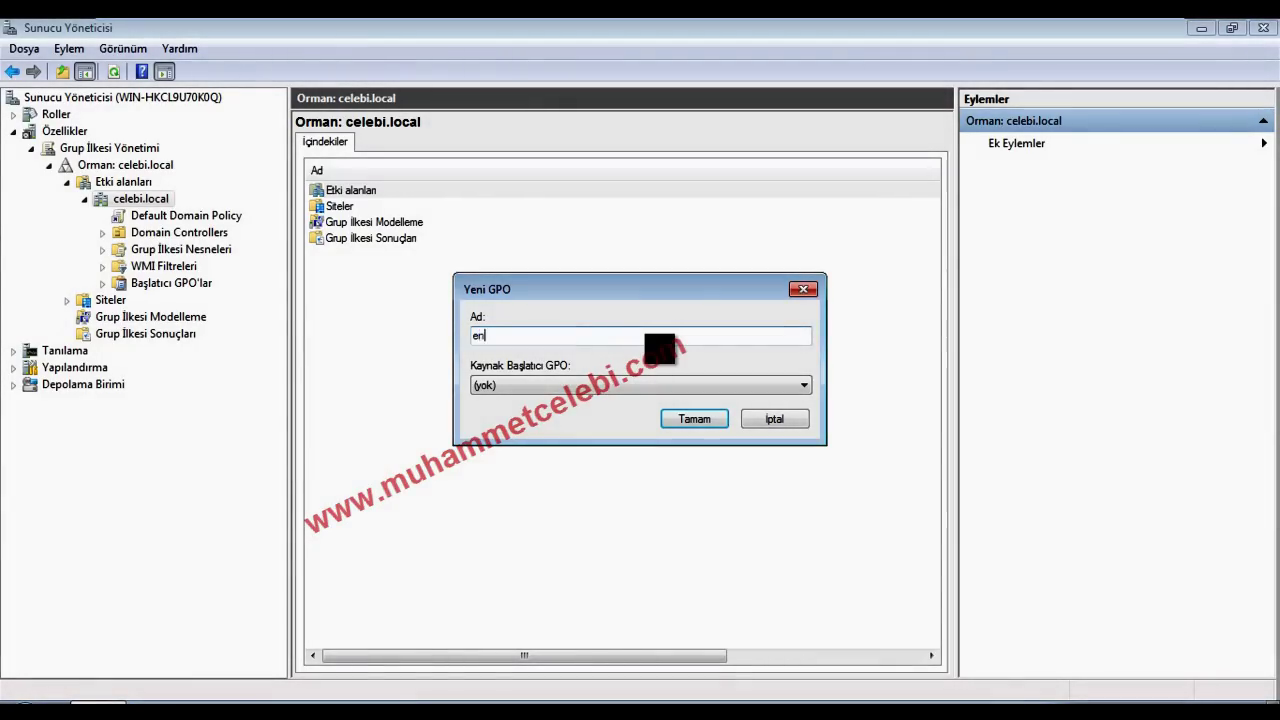
{"action": "key", "text": "BackSpace"}
{"action": "key", "text": "BackSpace"}
{"action": "key", "text": "BackSpace"}
{"action": "key", "text": "BackSpace"}
{"action": "key", "text": "BackSpace"}
{"action": "key", "text": "BackSpace"}
{"action": "key", "text": "BackSpace"}
{"action": "key", "text": "BackSpace"}
{"action": "type", "text": "kr"}
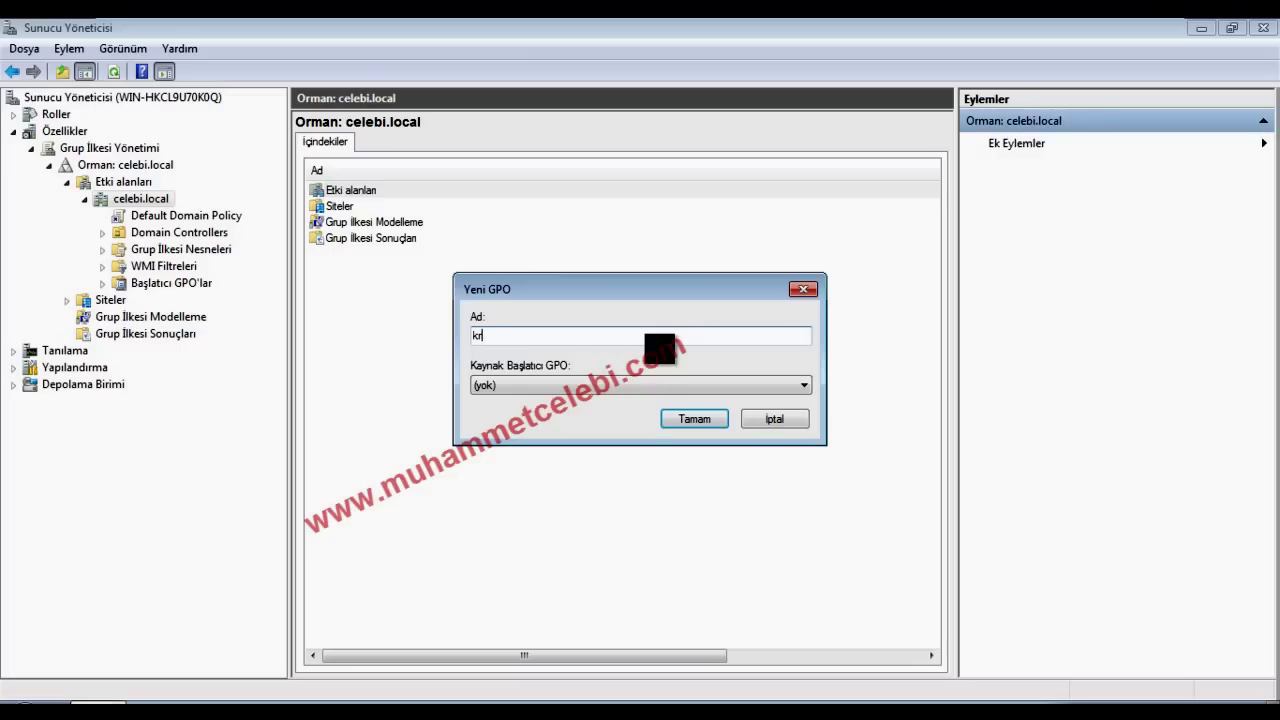
{"action": "type", "text": "ausal"}
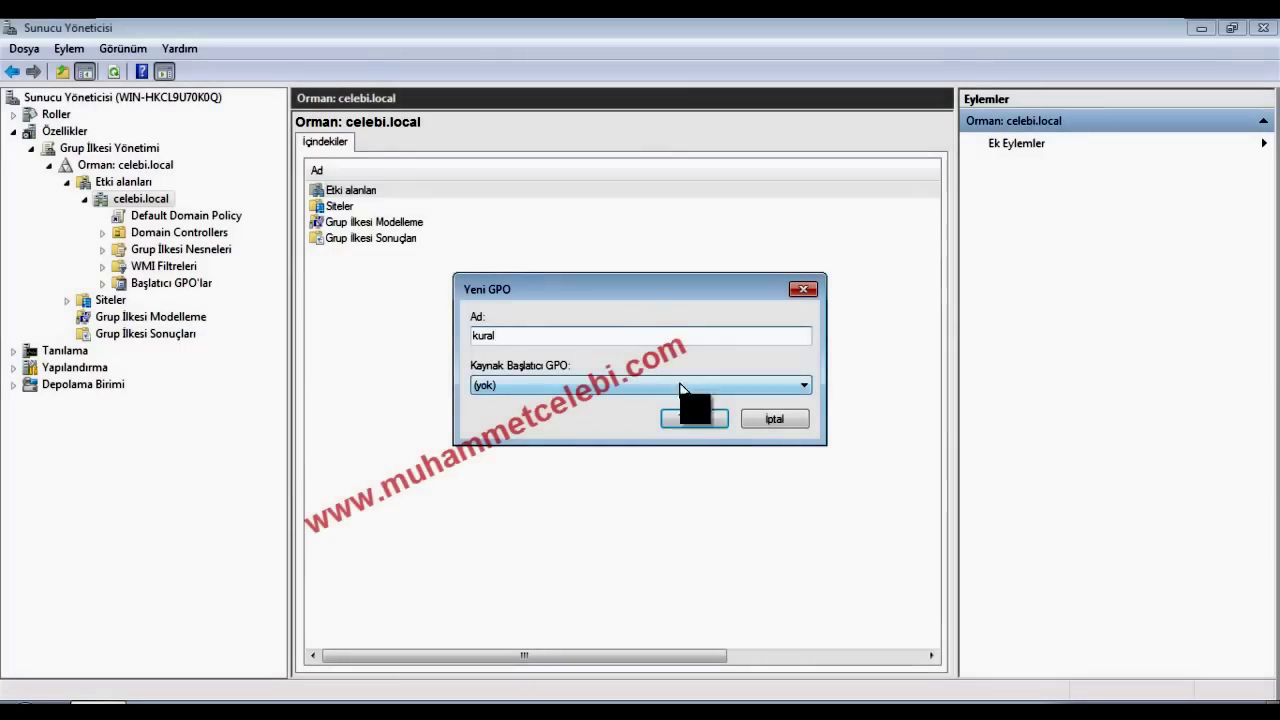
{"action": "left_click", "coordinate": [694, 418]}
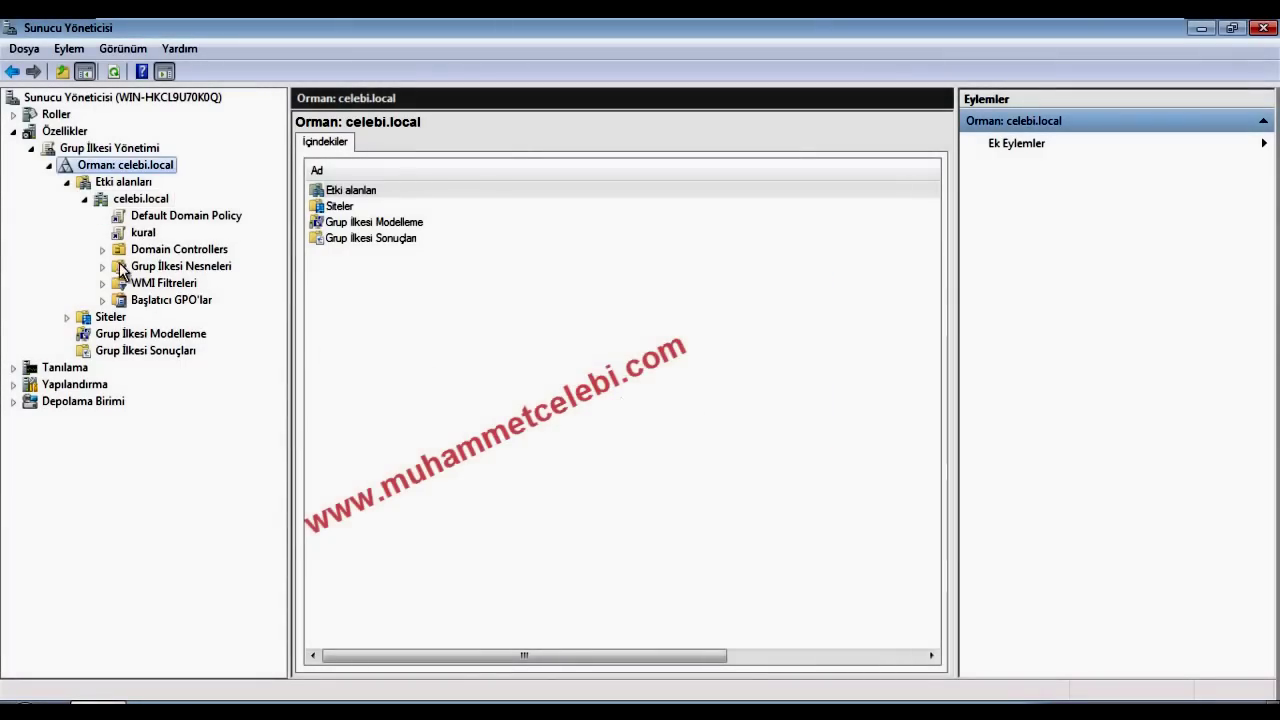
{"action": "left_click", "coordinate": [140, 234]}
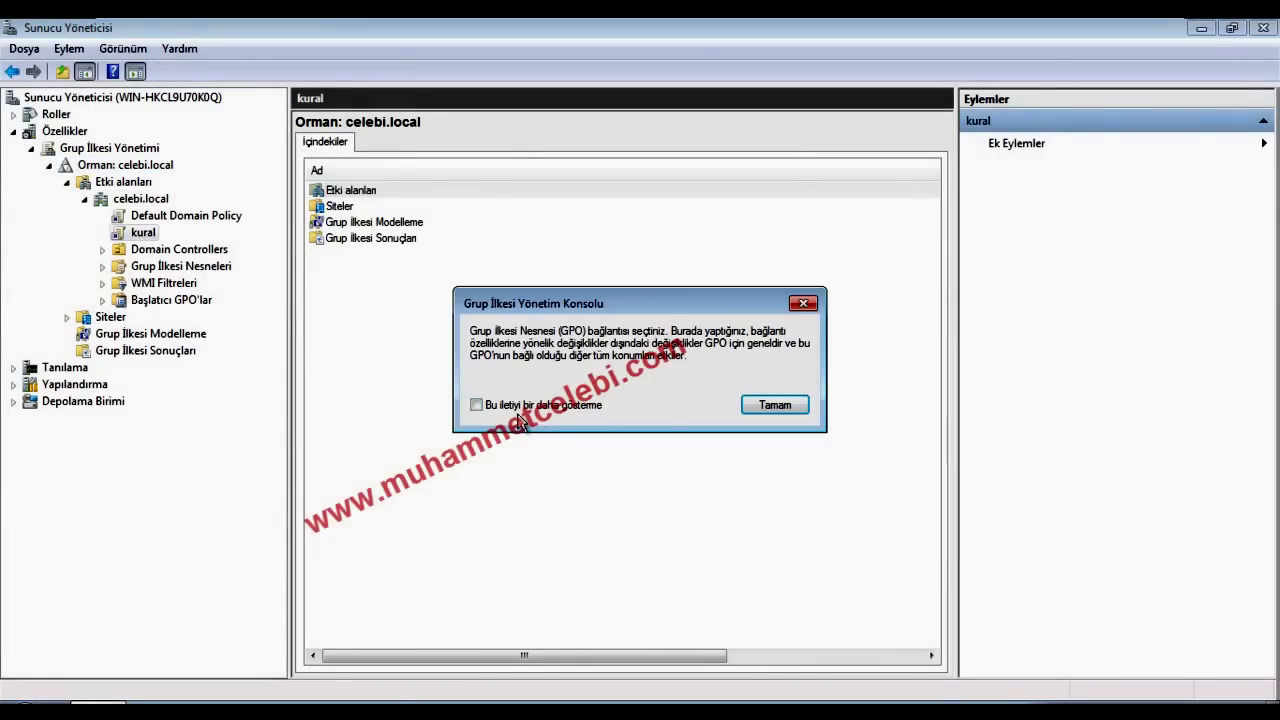
{"action": "left_click", "coordinate": [752, 405]}
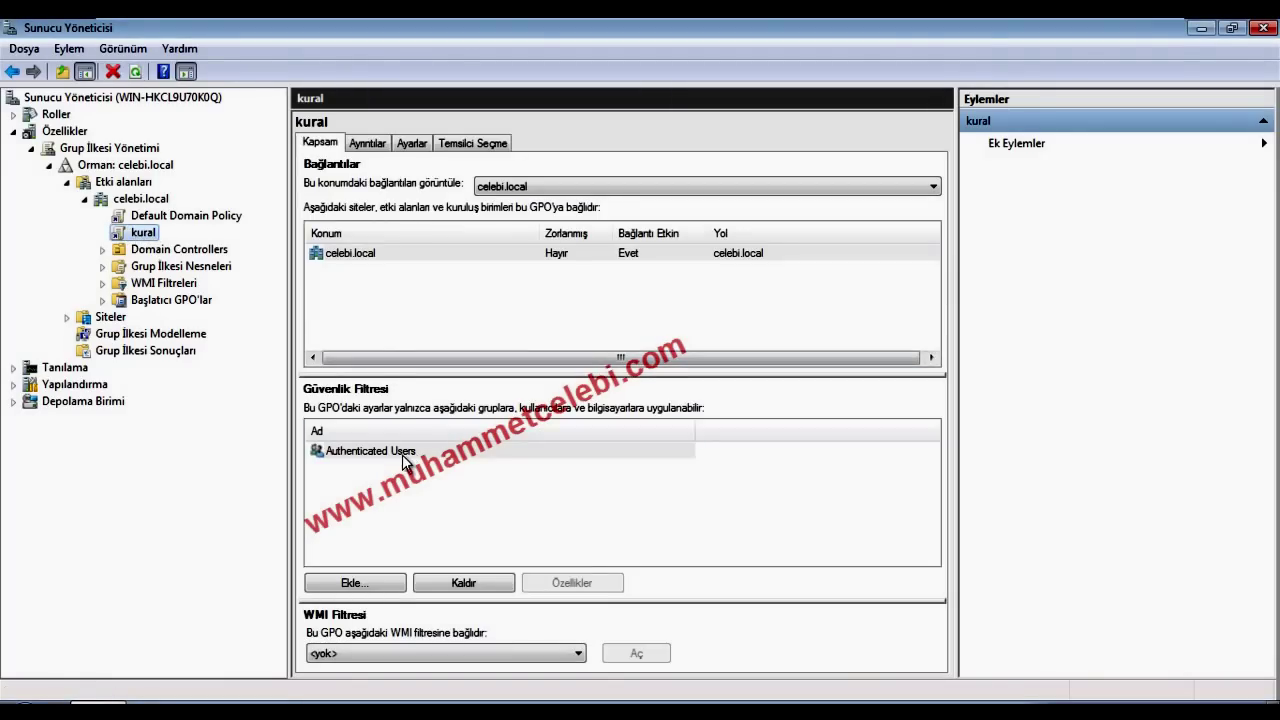
Remove Authenticated Users from the kural GPO's security filtering and confirm.
{"action": "left_click", "coordinate": [389, 453]}
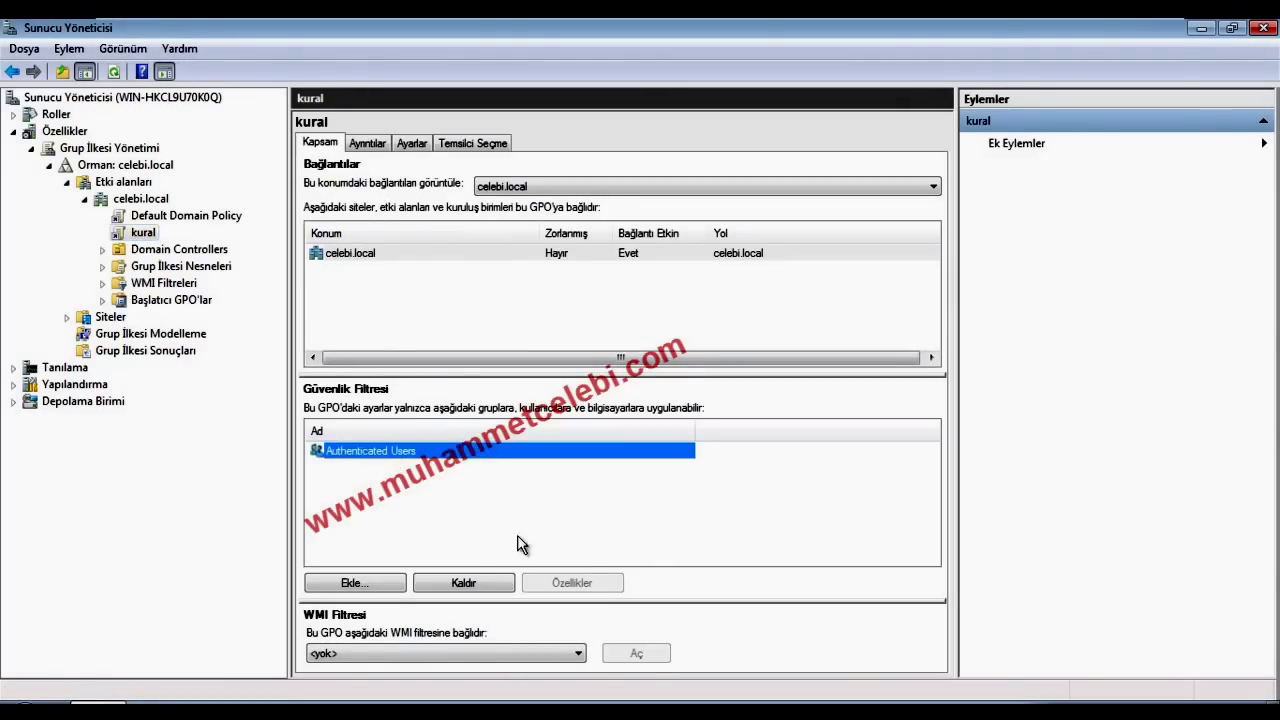
{"action": "left_click", "coordinate": [478, 579]}
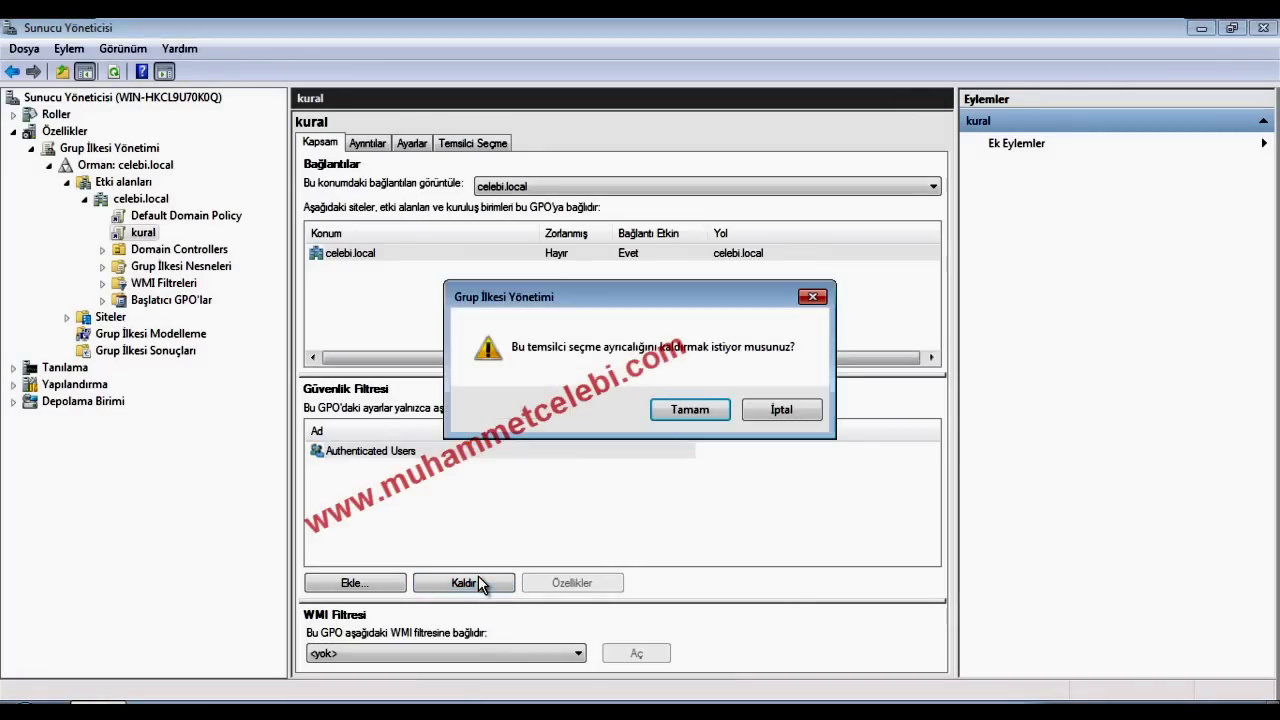
{"action": "left_click", "coordinate": [660, 412]}
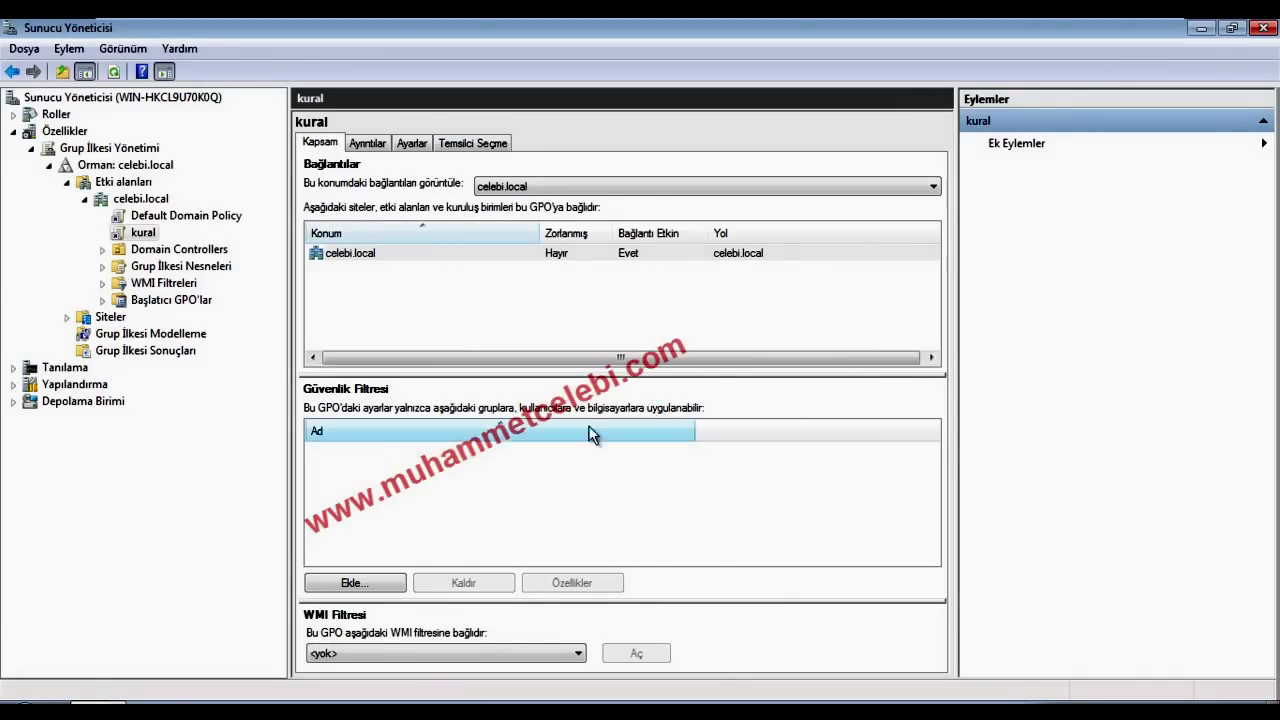
{"action": "right_click", "coordinate": [138, 230]}
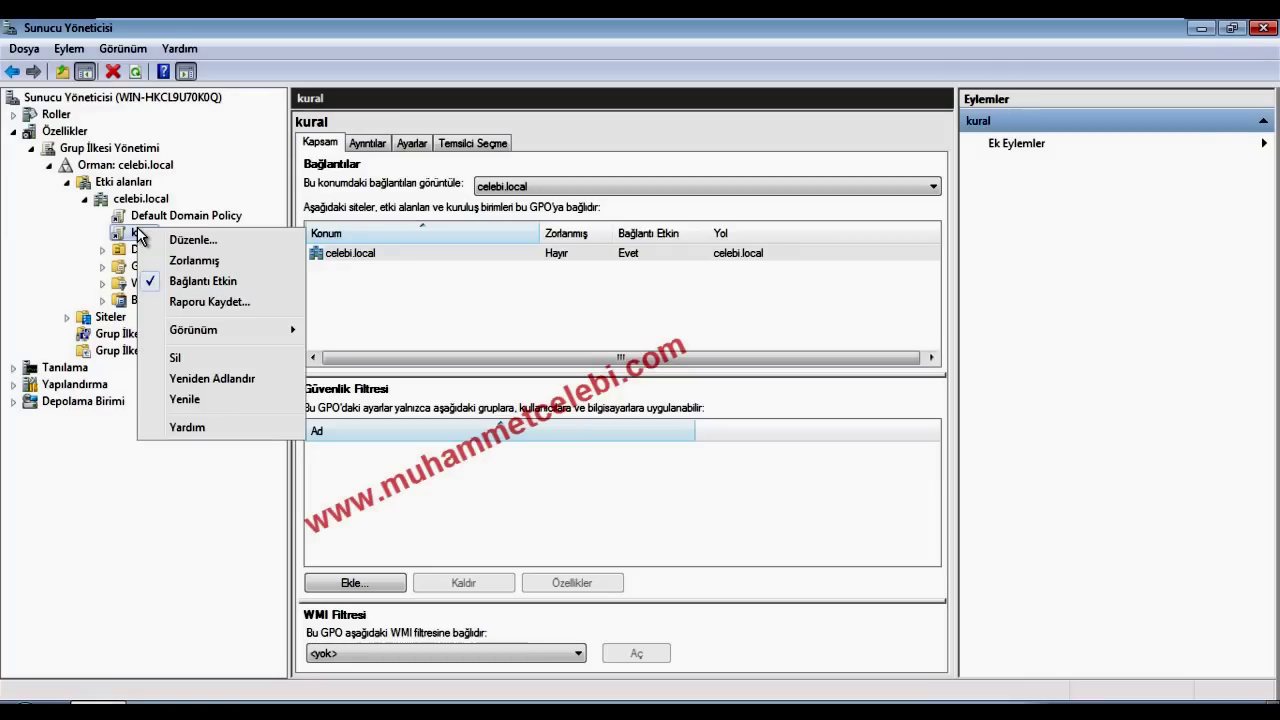
Edit kural and browse to User Configuration > Policies > Administrative Templates > Start Menu and Taskbar.
{"action": "left_click", "coordinate": [222, 248]}
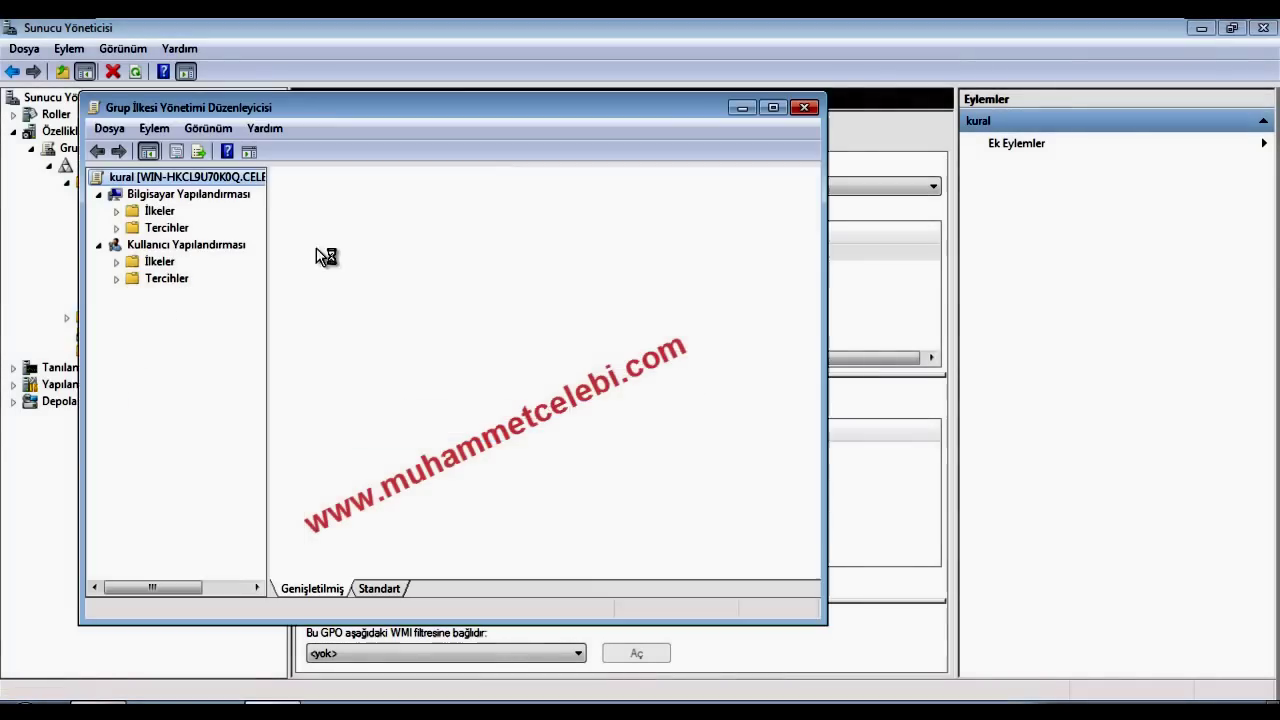
{"action": "left_click", "coordinate": [182, 250]}
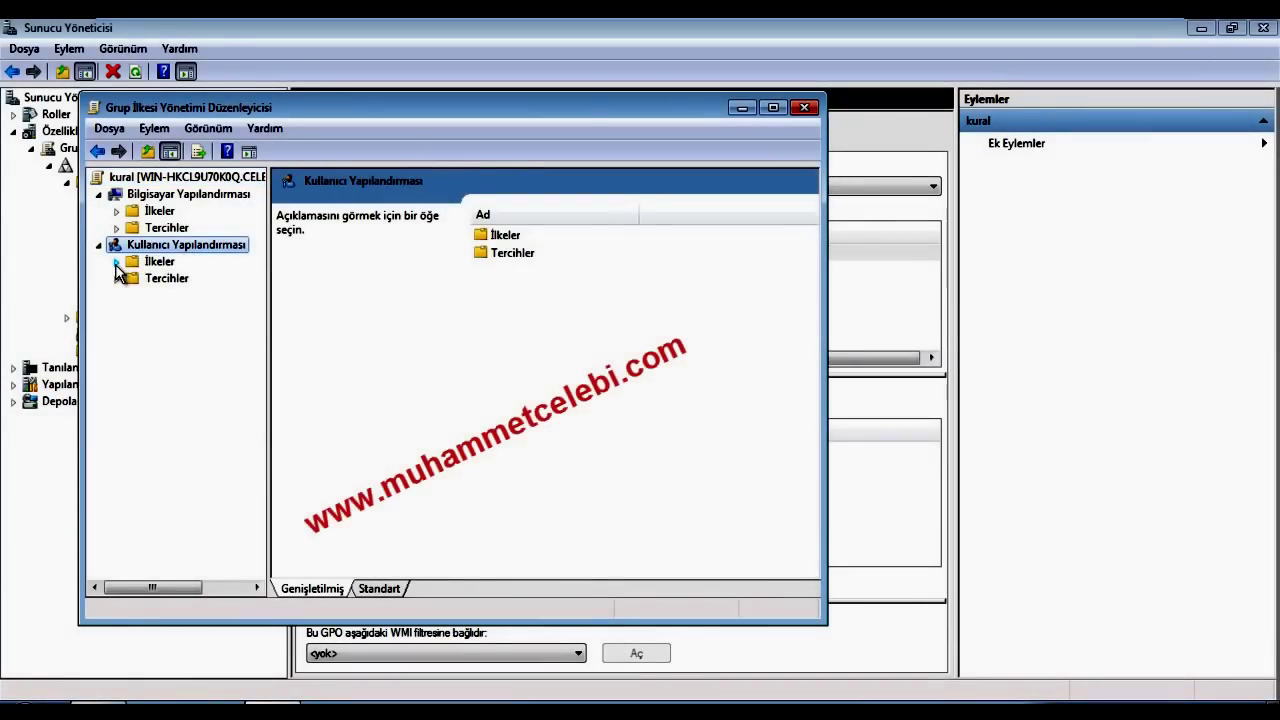
{"action": "left_click", "coordinate": [116, 261]}
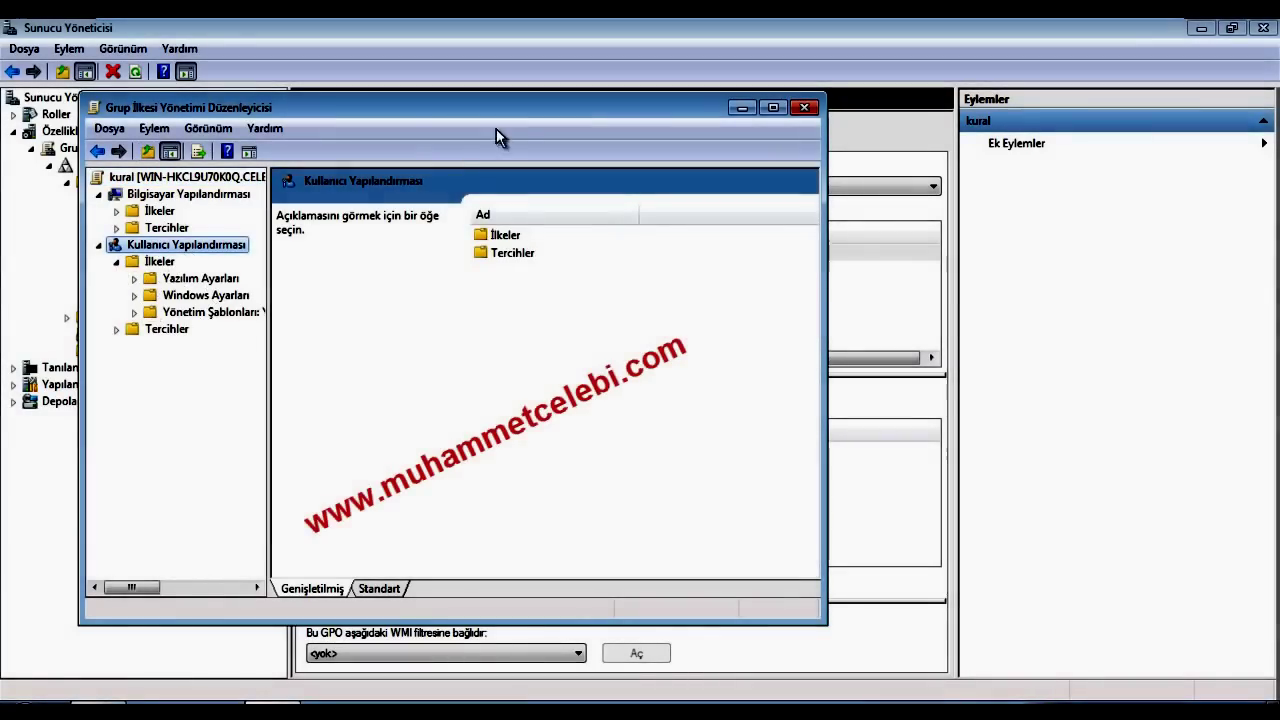
{"action": "double_click", "coordinate": [542, 102]}
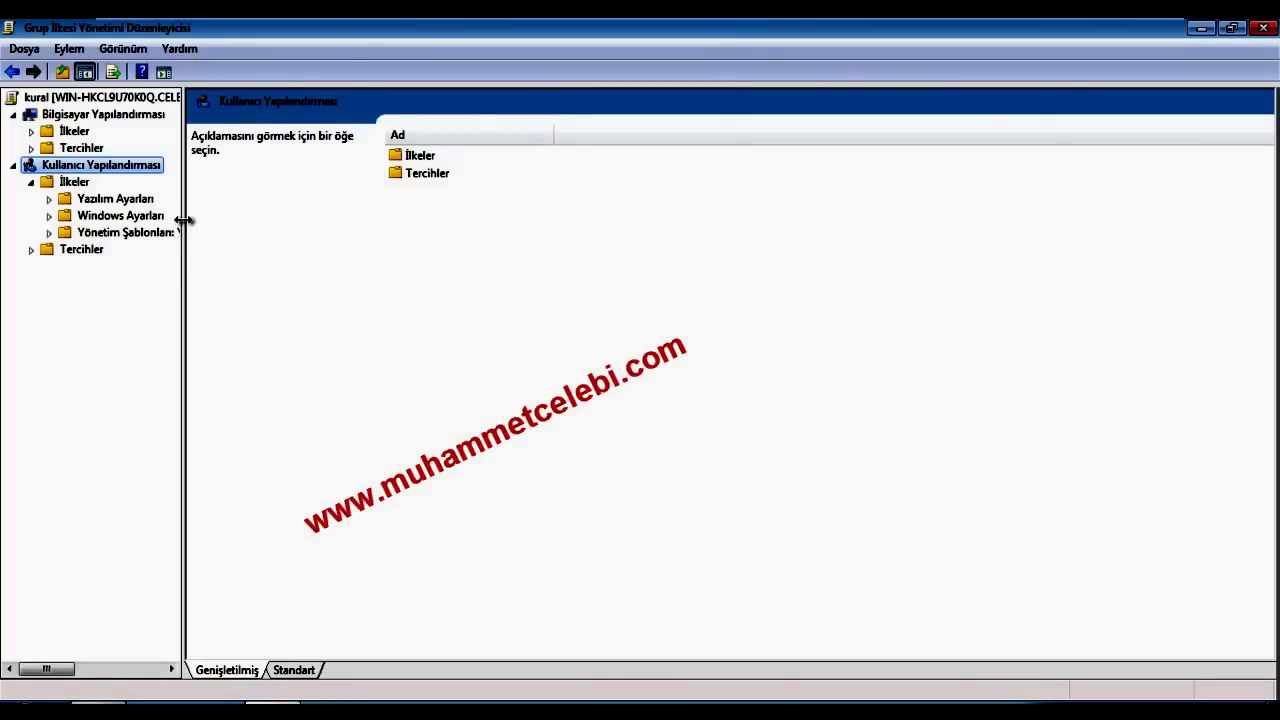
{"action": "left_click_drag", "start_coordinate": [183, 220], "coordinate": [286, 222]}
{"action": "left_click", "coordinate": [49, 232]}
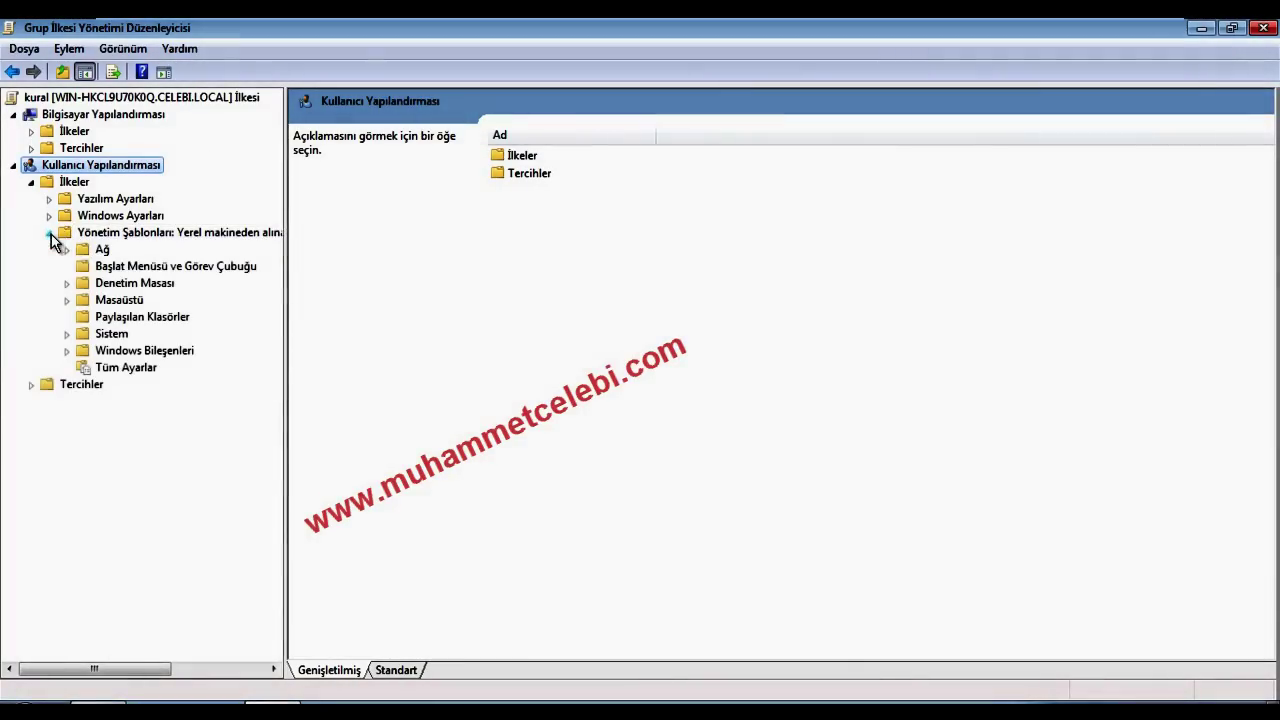
{"action": "left_click", "coordinate": [114, 267]}
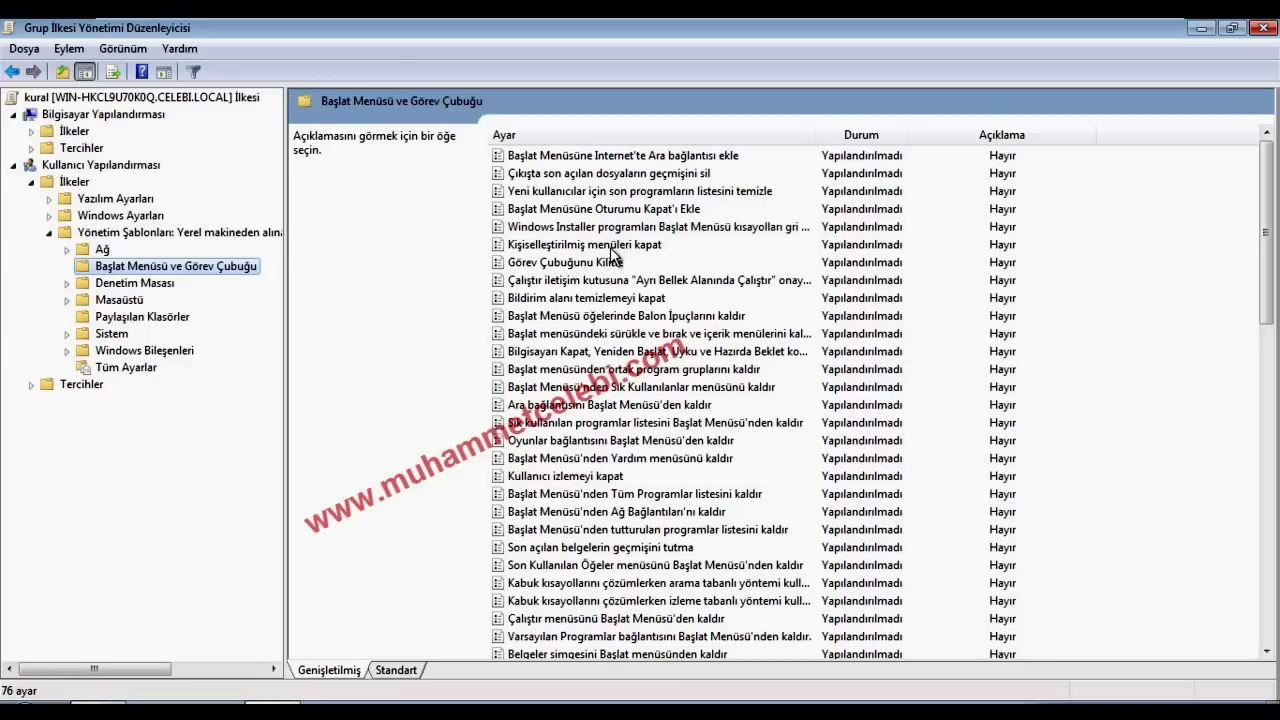
Read the games link setting's description, then switch to VMware Workstation's Home tab.
{"action": "left_click", "coordinate": [642, 436]}
{"action": "scroll", "coordinate": [632, 462], "scroll_direction": "down", "scroll_amount": 6}
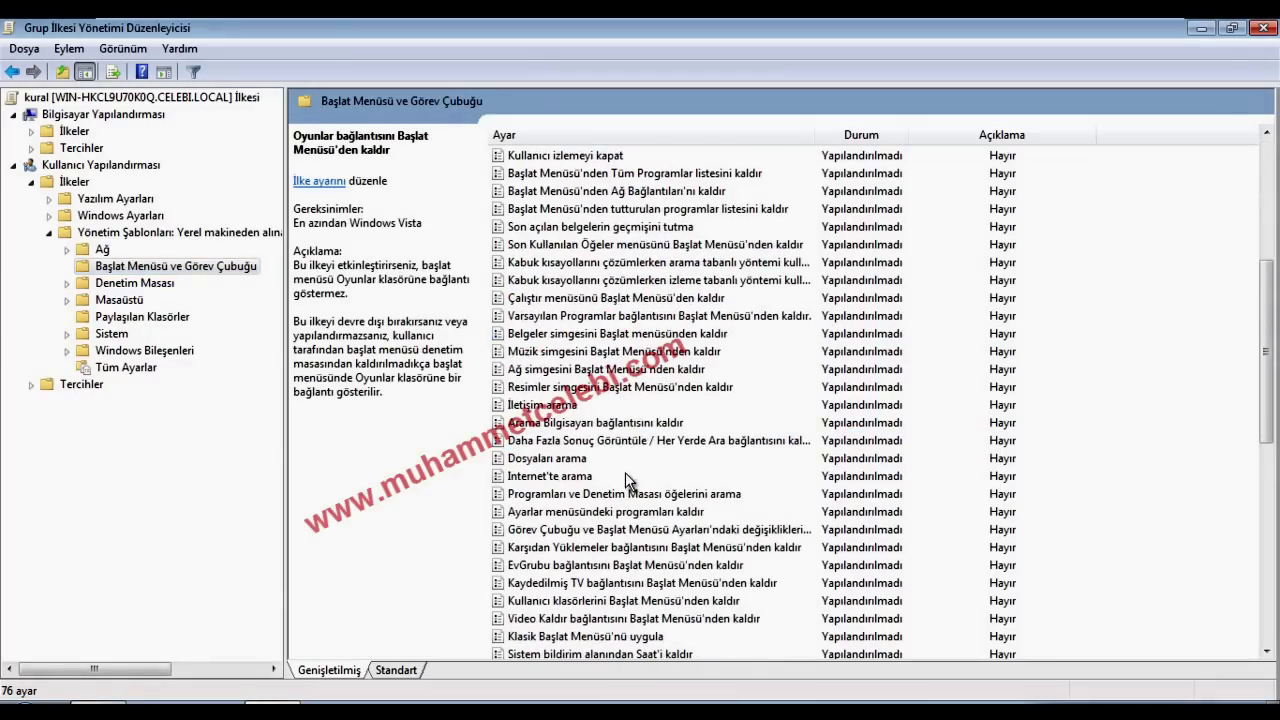
{"action": "scroll", "coordinate": [625, 472], "scroll_direction": "down", "scroll_amount": 3}
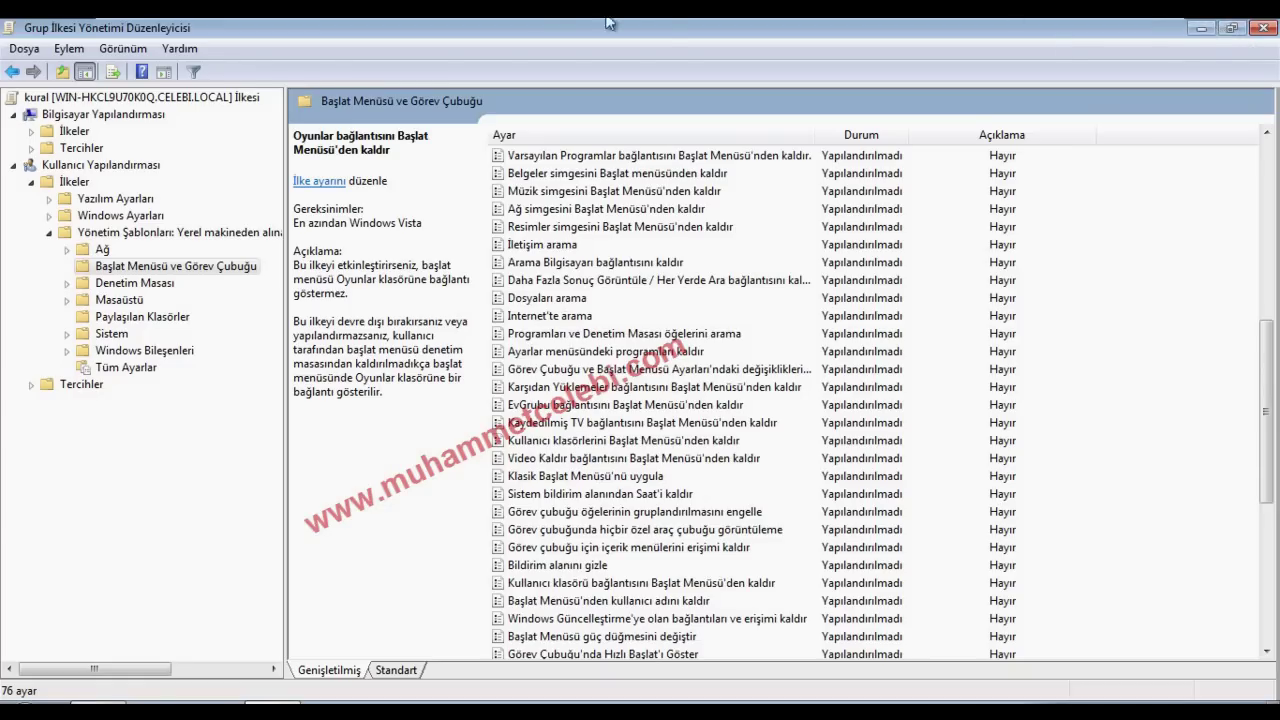
{"action": "mouse_move", "coordinate": [640, 25]}
{"action": "left_click", "coordinate": [1072, 30]}
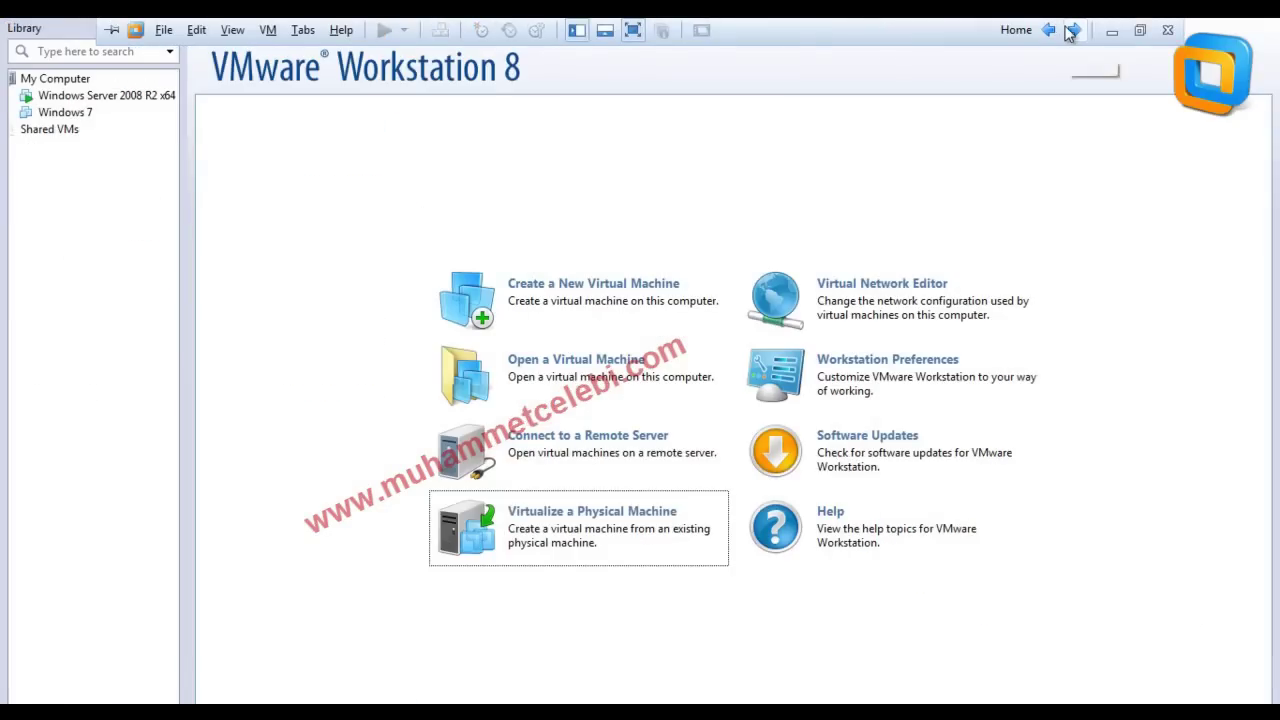
Power on the Windows 7 VM, accept its device prompts, and return to the server VM.
{"action": "left_click", "coordinate": [1072, 31]}
{"action": "left_click", "coordinate": [383, 38]}
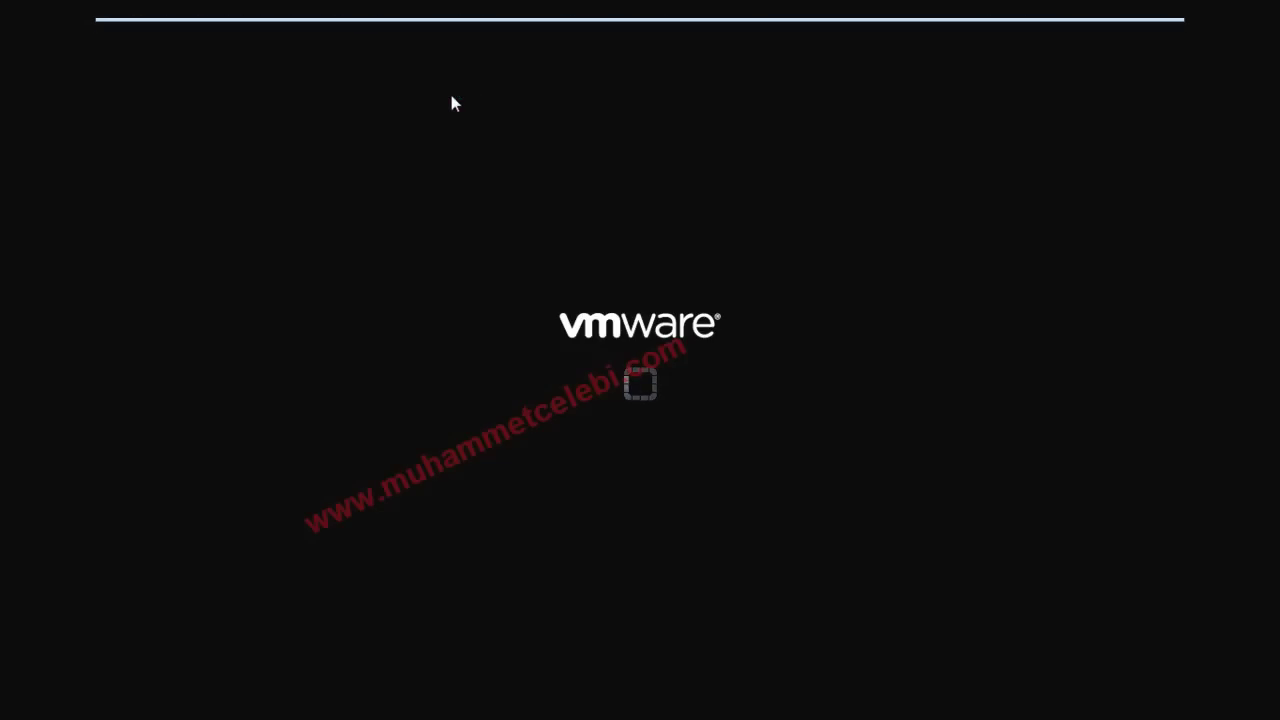
{"action": "left_click", "coordinate": [665, 442]}
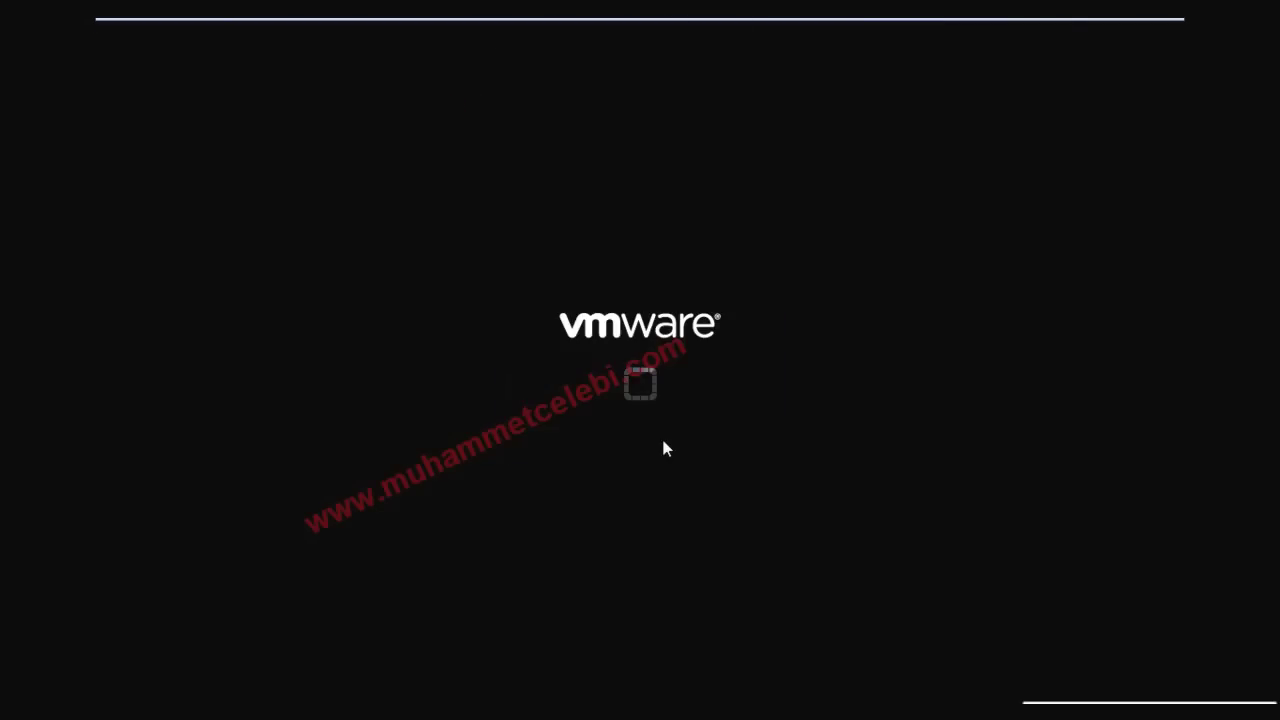
{"action": "left_click", "coordinate": [768, 485]}
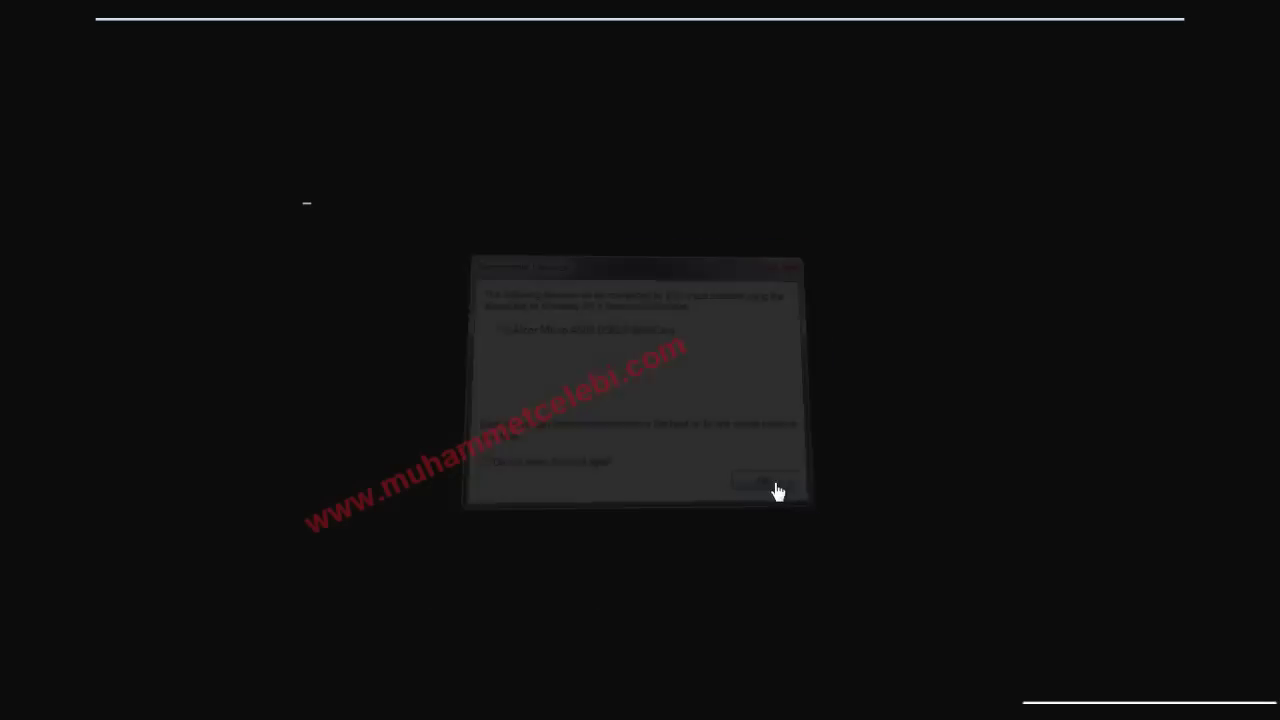
{"action": "mouse_move", "coordinate": [1017, 25]}
{"action": "left_click", "coordinate": [1072, 31]}
{"action": "left_click", "coordinate": [676, 369]}
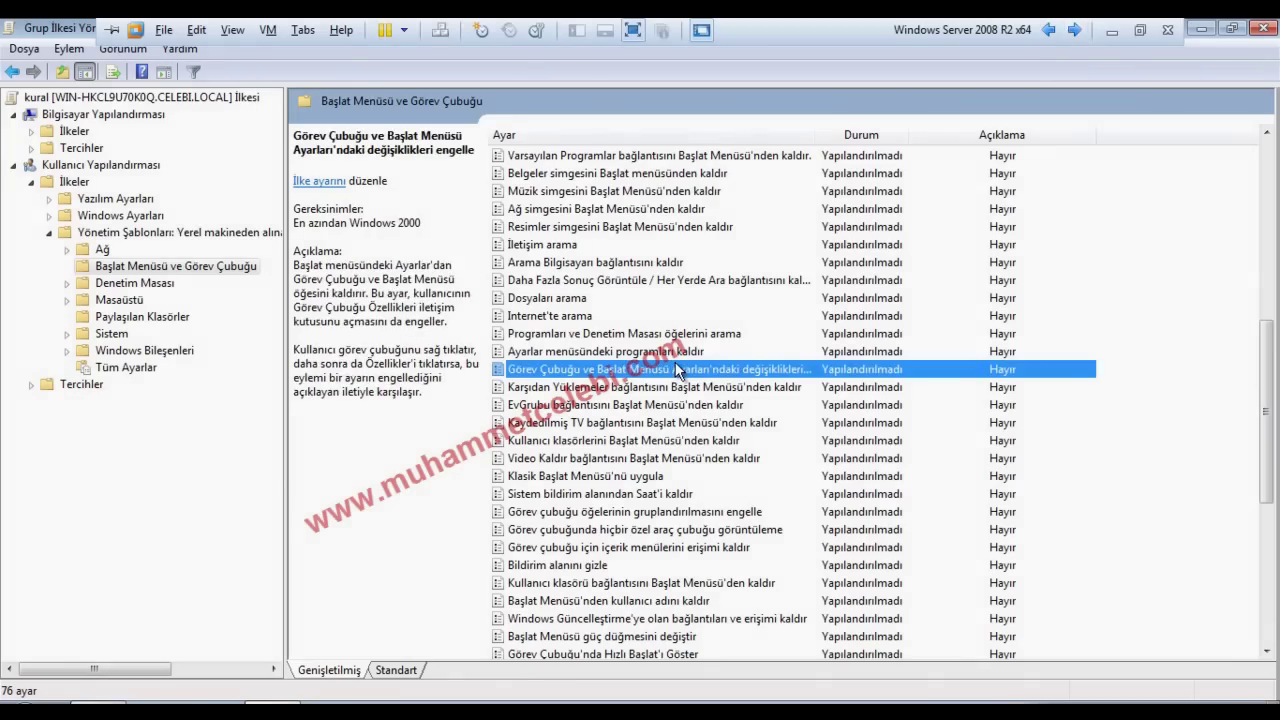
{"action": "scroll", "coordinate": [676, 370], "scroll_direction": "down", "scroll_amount": 2}
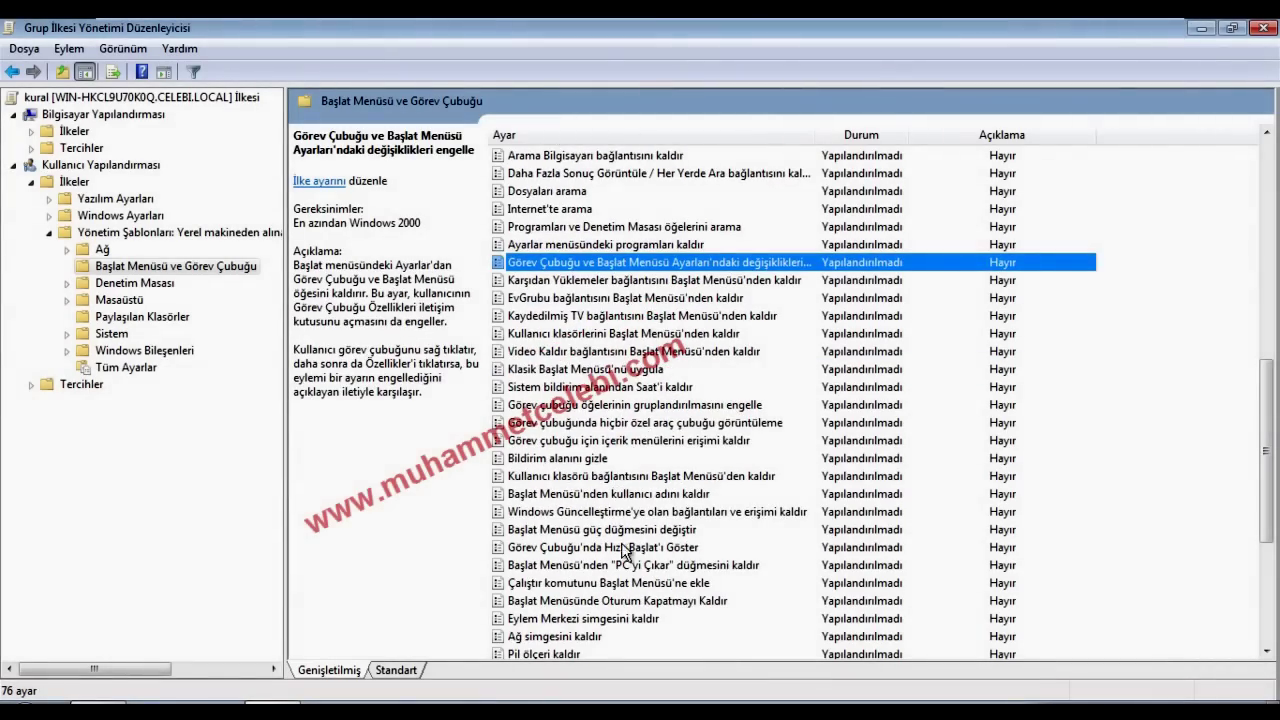
{"action": "left_click", "coordinate": [619, 604]}
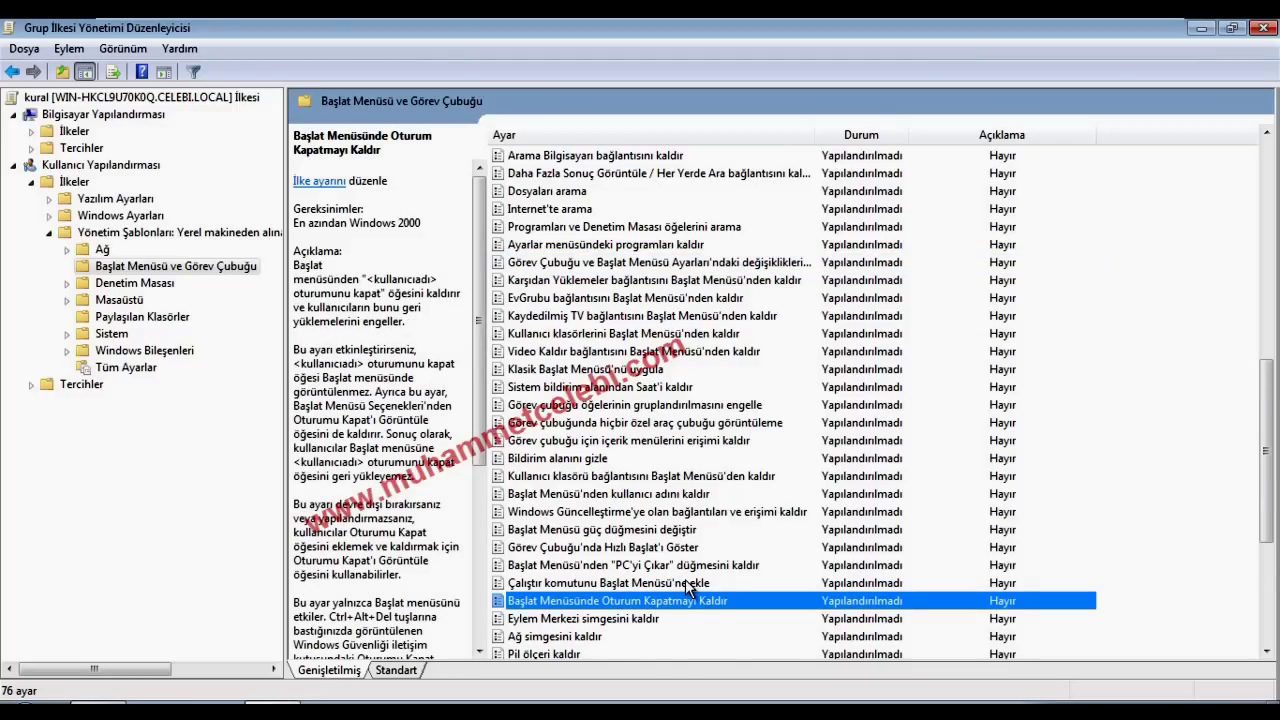
{"action": "scroll", "coordinate": [688, 582], "scroll_direction": "down", "scroll_amount": 4}
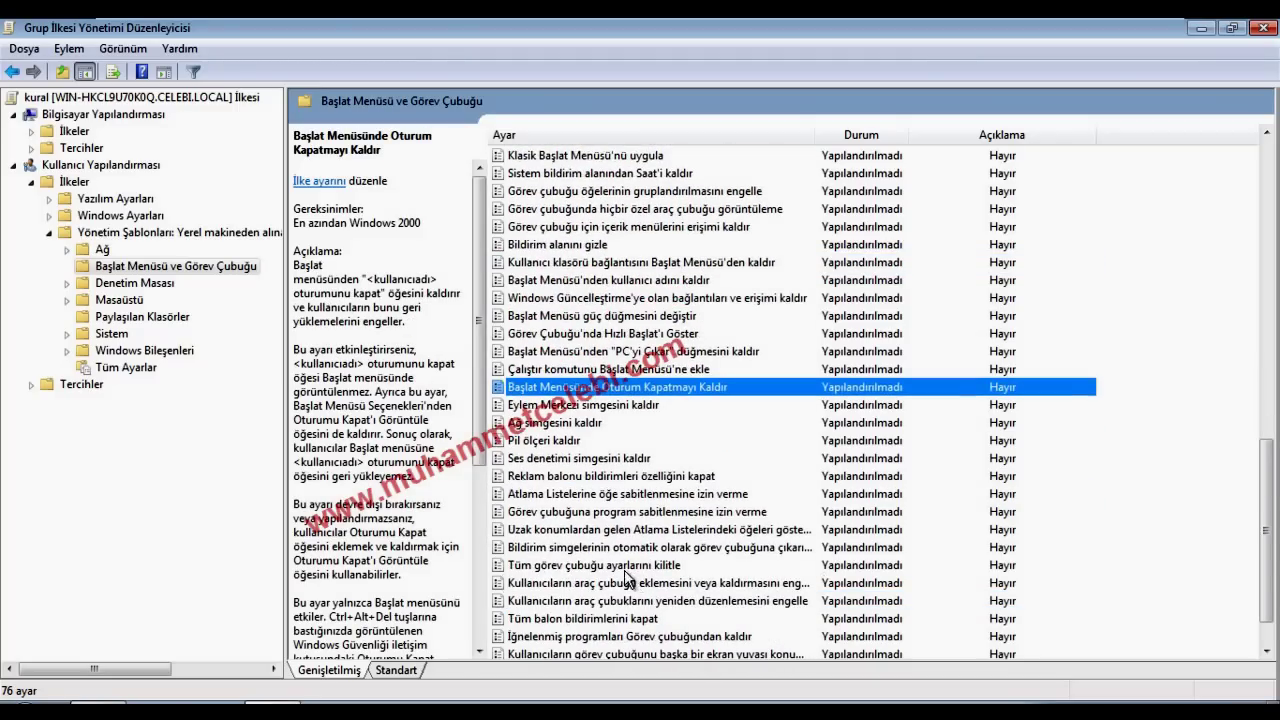
{"action": "scroll", "coordinate": [605, 572], "scroll_direction": "down", "scroll_amount": 1}
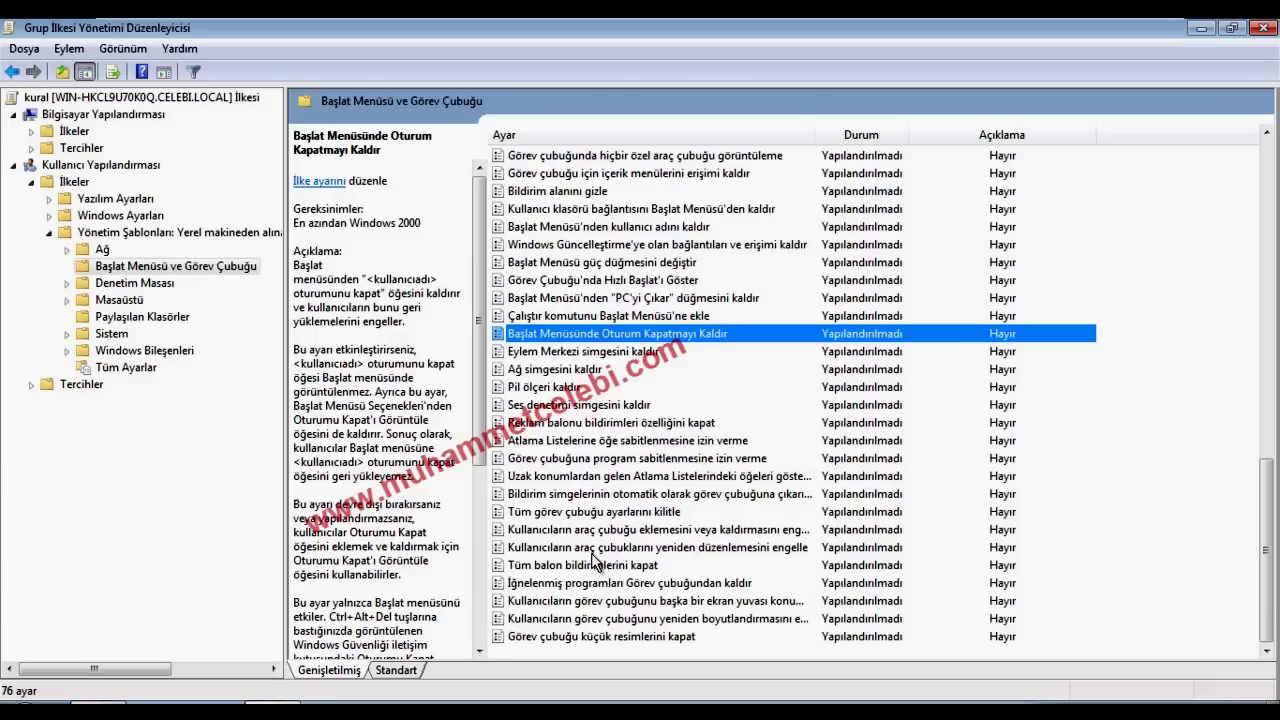
{"action": "scroll", "coordinate": [591, 560], "scroll_direction": "up", "scroll_amount": 4}
{"action": "scroll", "coordinate": [591, 551], "scroll_direction": "up", "scroll_amount": 3}
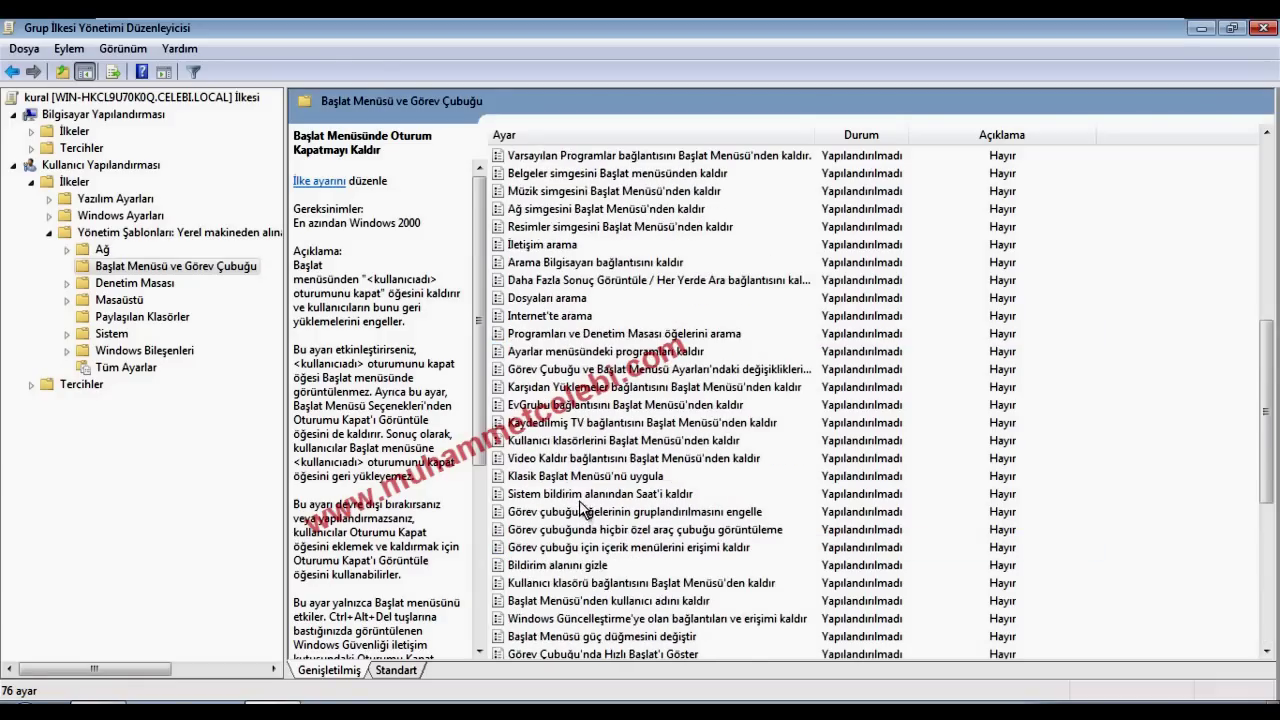
{"action": "scroll", "coordinate": [588, 370], "scroll_direction": "up", "scroll_amount": 4}
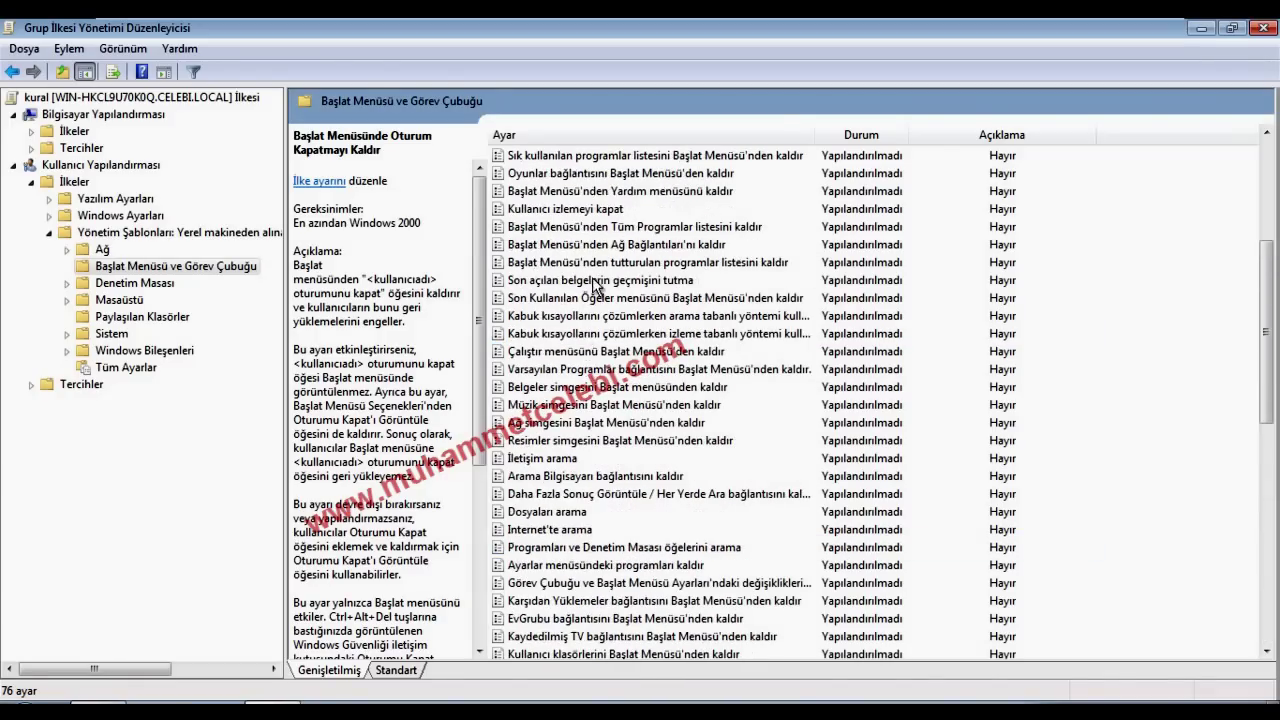
{"action": "left_click", "coordinate": [622, 247]}
{"action": "left_click", "coordinate": [630, 229]}
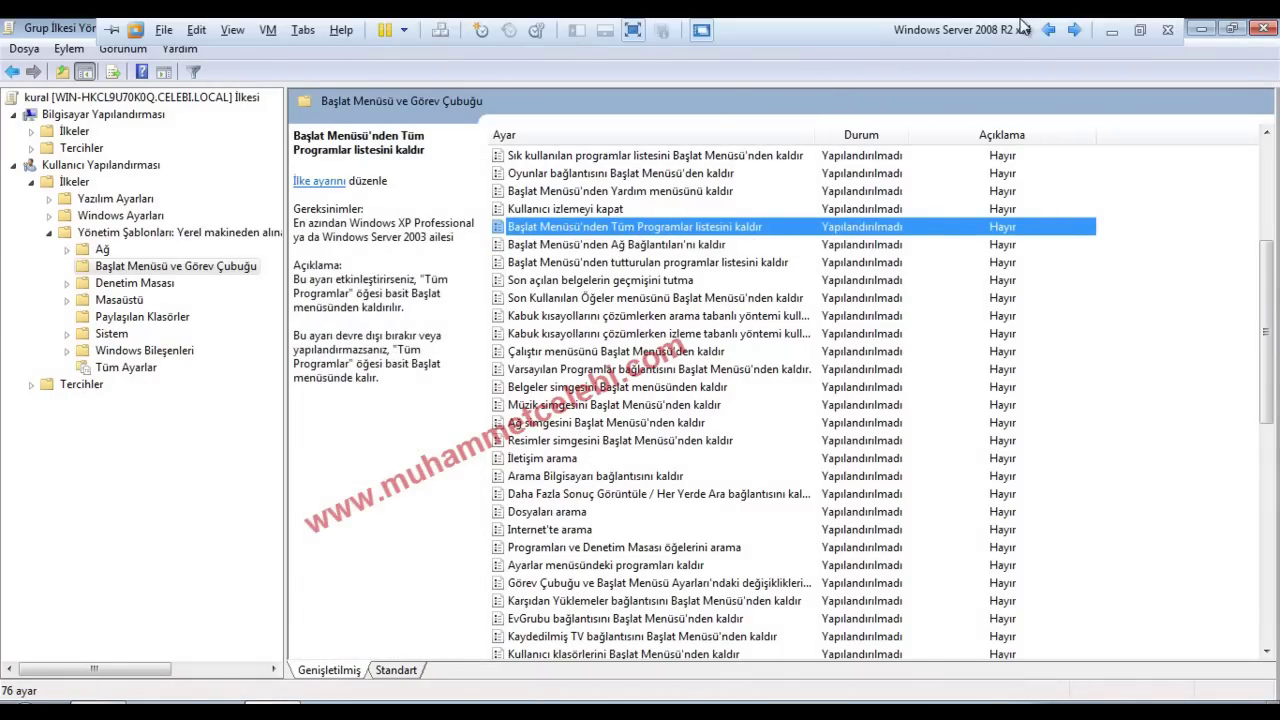
Switch between the booting Windows 7 VM and the server's kural Start Menu policy settings.
{"action": "left_click", "coordinate": [1046, 31]}
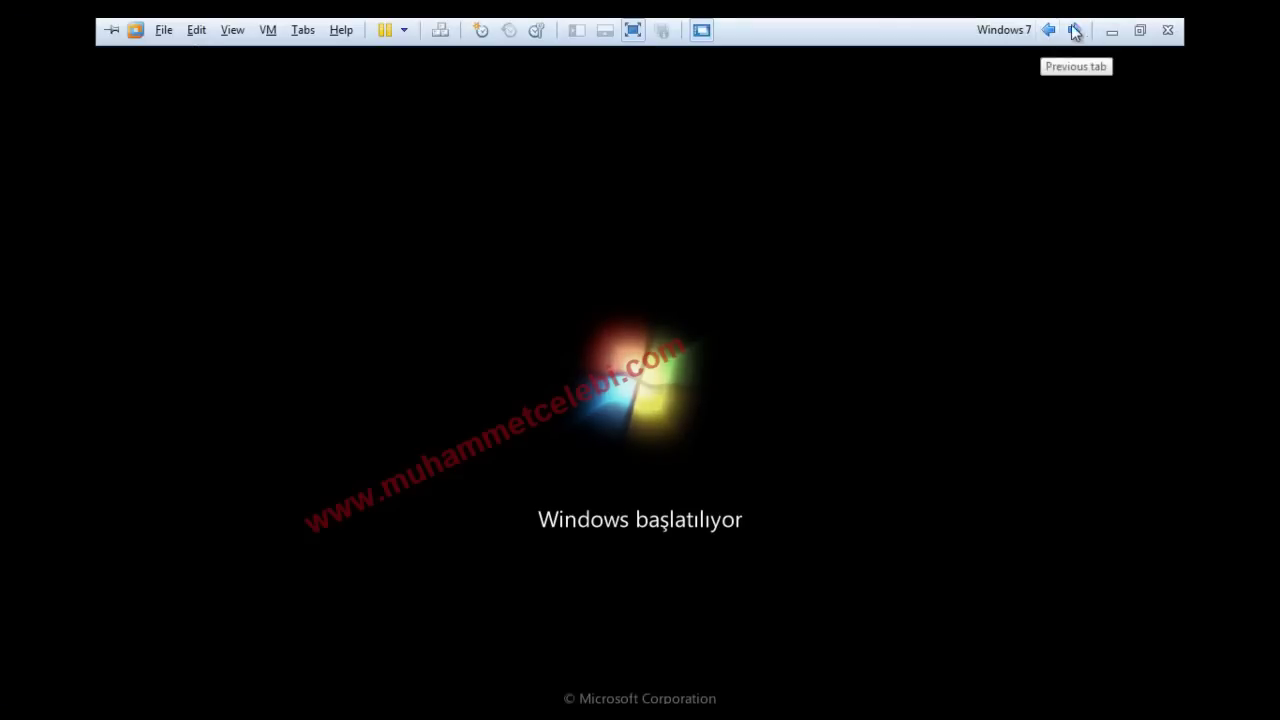
{"action": "left_click", "coordinate": [1082, 31]}
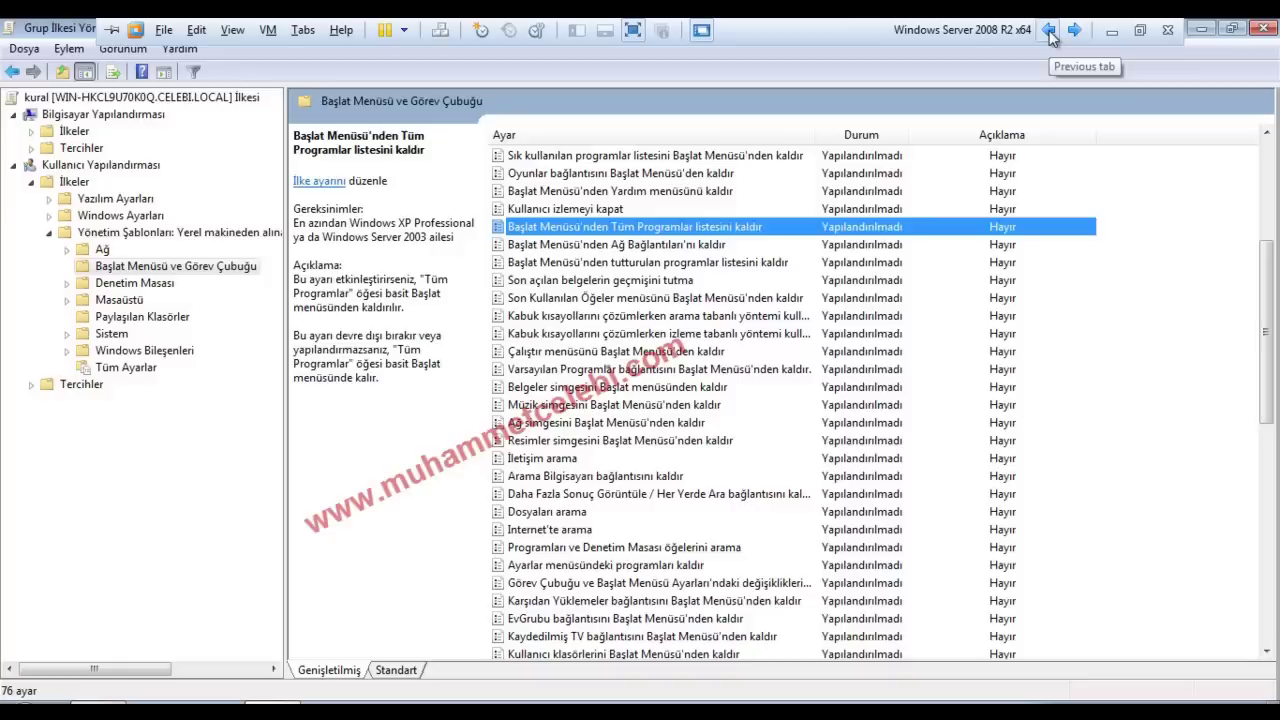
{"action": "left_click", "coordinate": [1049, 33]}
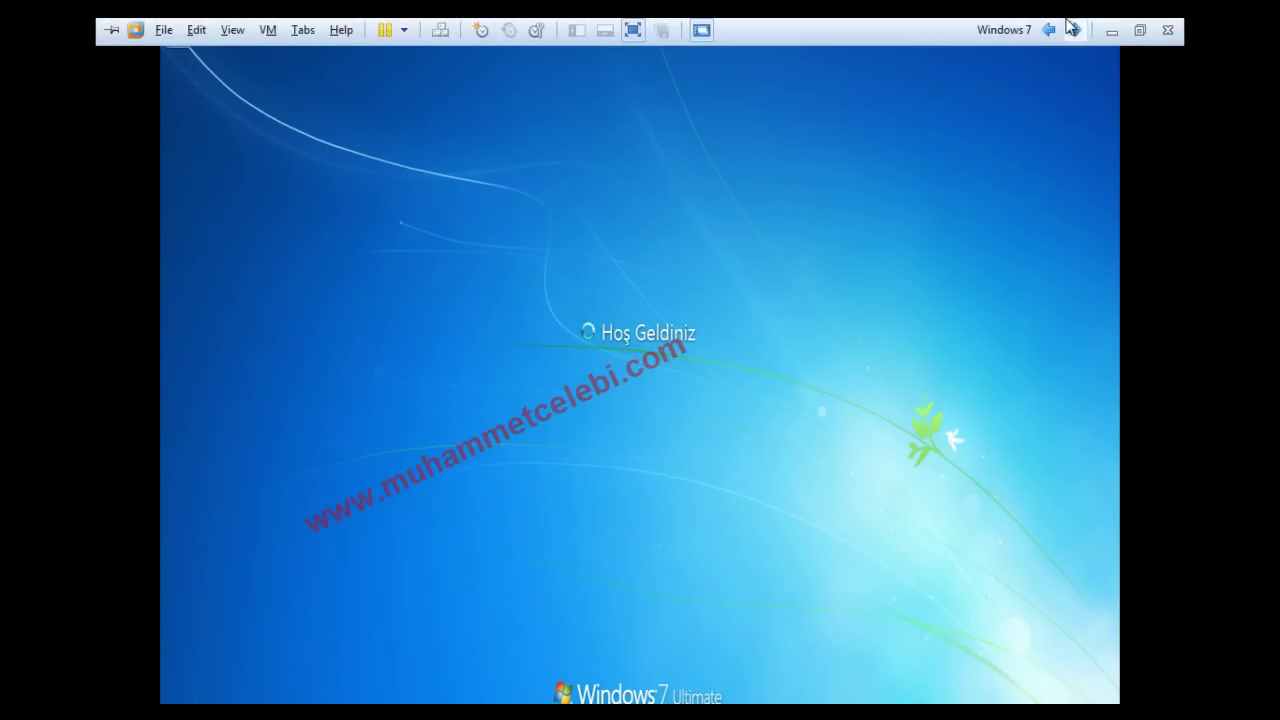
{"action": "left_click", "coordinate": [1074, 33]}
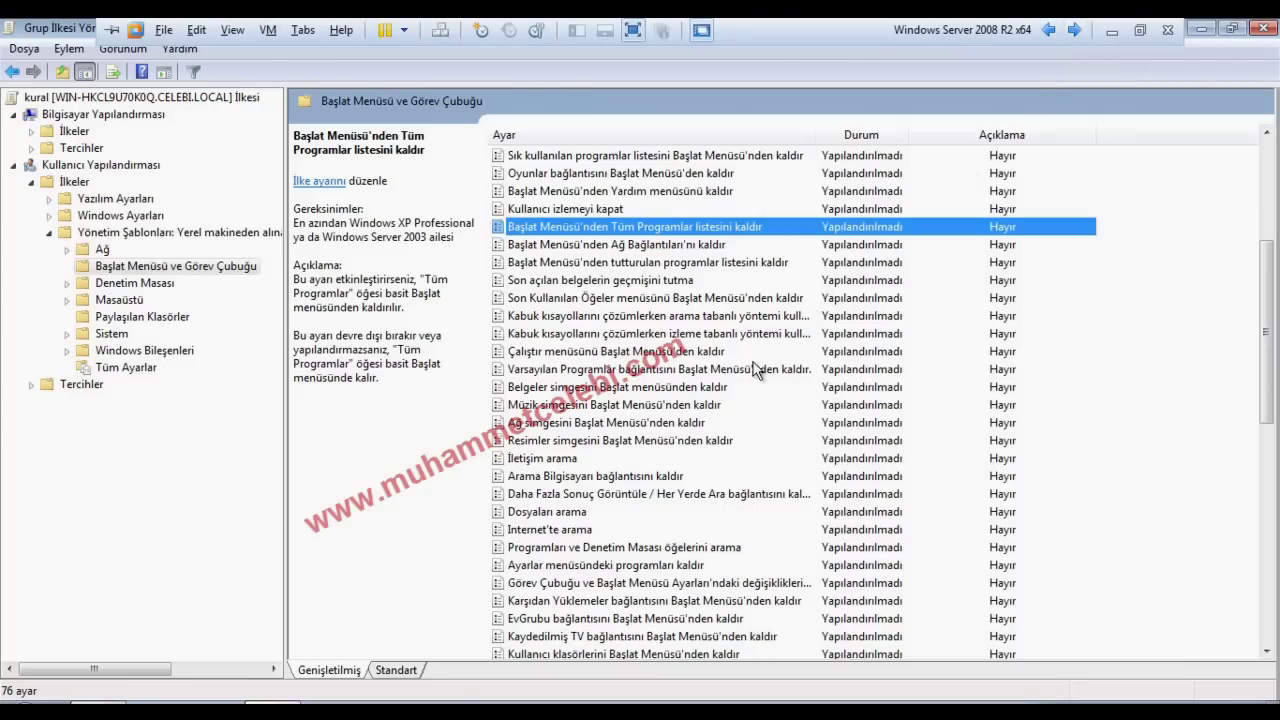
{"action": "left_click", "coordinate": [679, 386]}
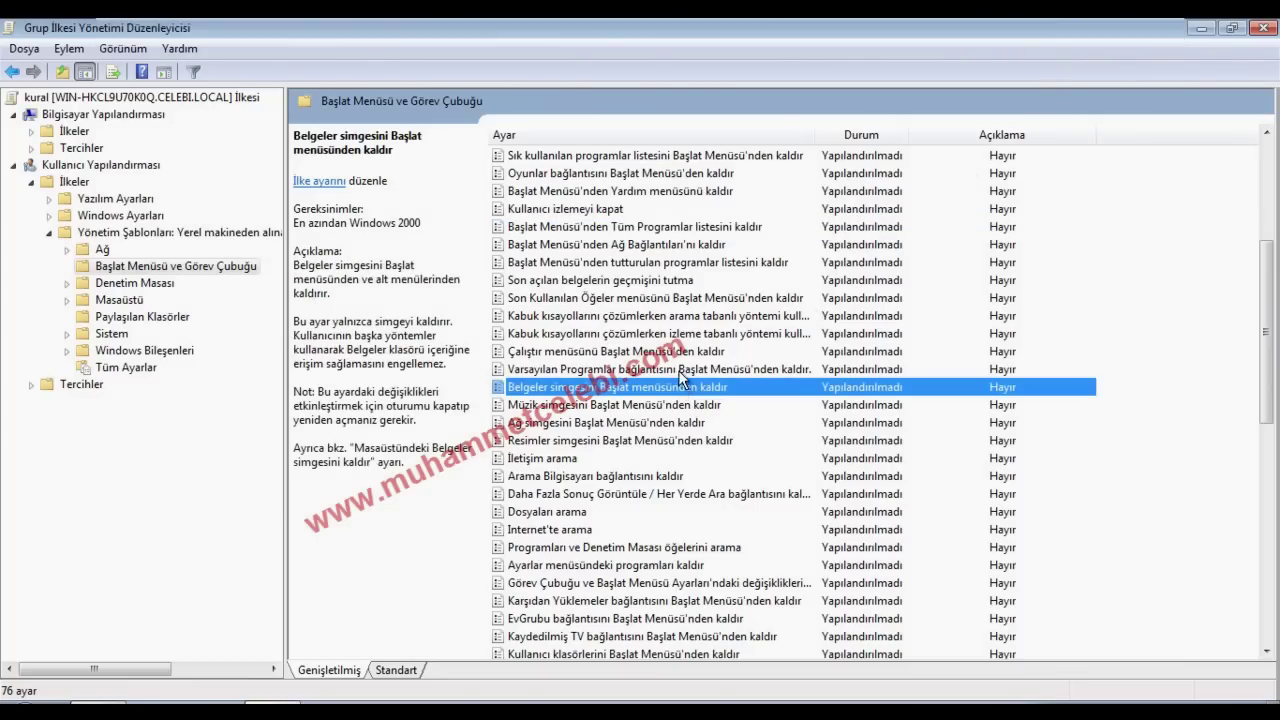
{"action": "left_click", "coordinate": [678, 370]}
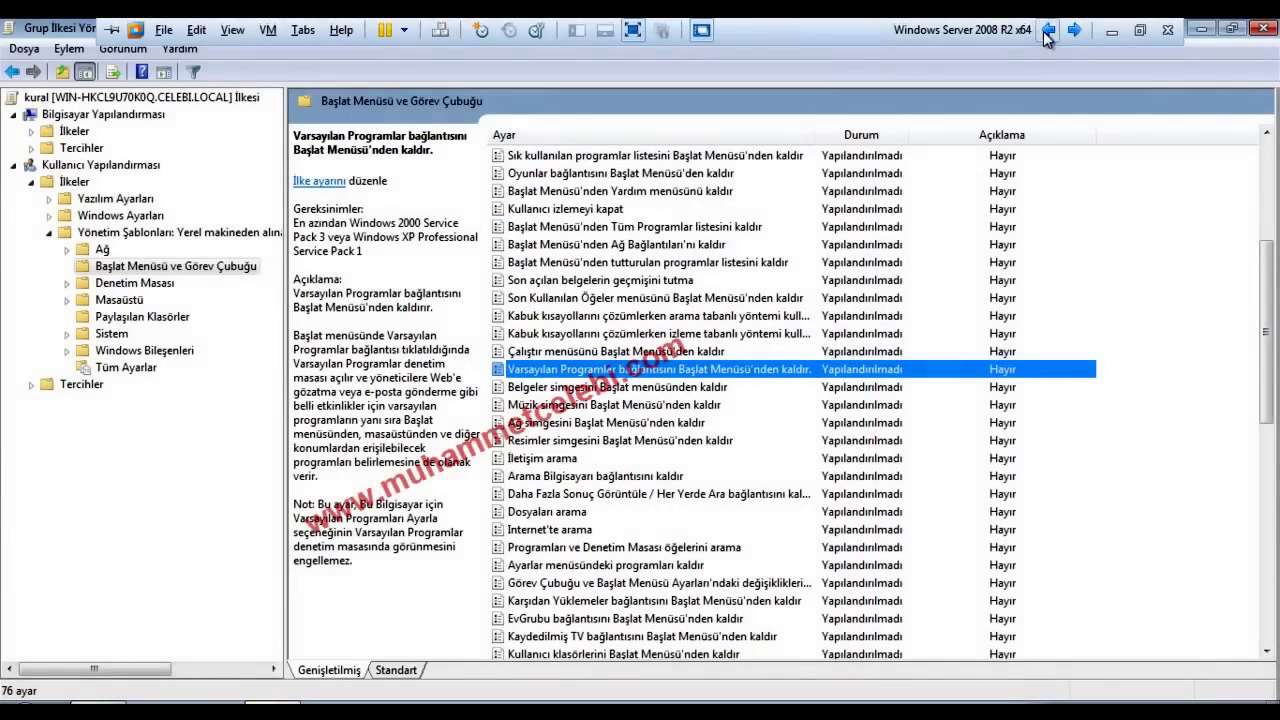
{"action": "left_click", "coordinate": [1047, 31]}
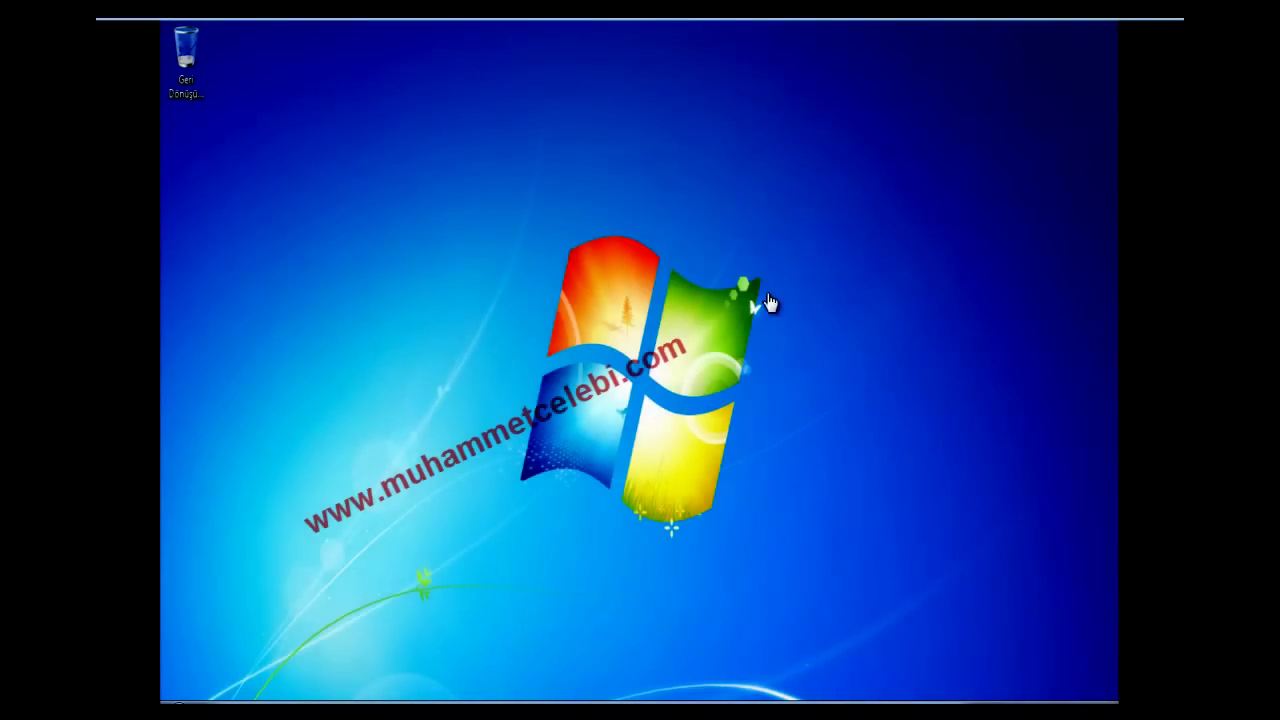
Leave full-screen view, then put the Windows 7 VM back into full-screen view.
{"action": "mouse_move", "coordinate": [466, 25]}
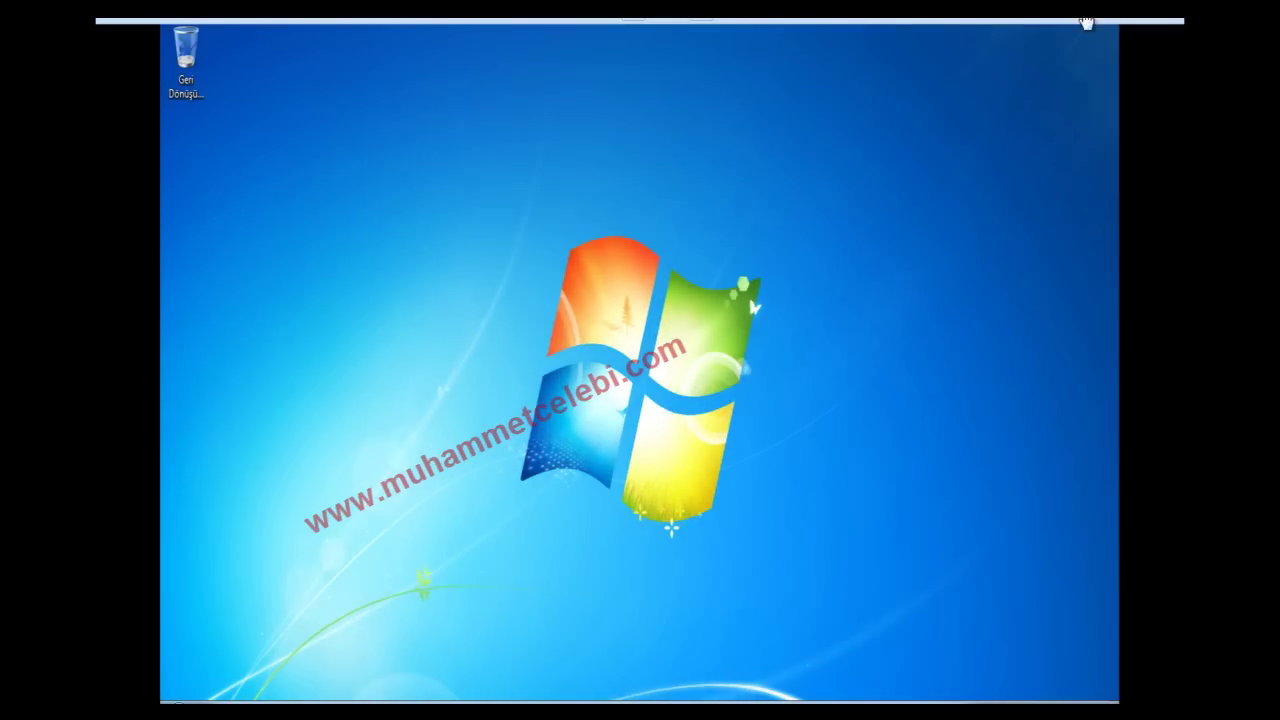
{"action": "mouse_move", "coordinate": [793, 25]}
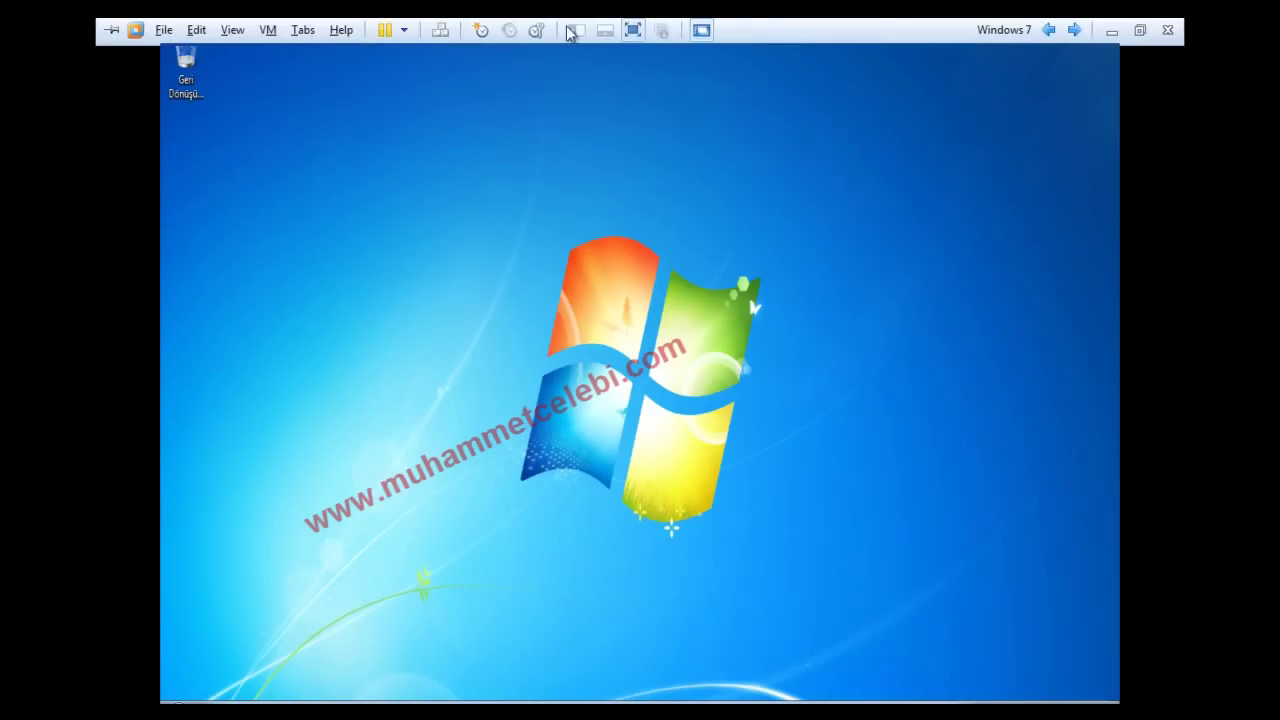
{"action": "left_click", "coordinate": [630, 31]}
{"action": "left_click", "coordinate": [265, 80]}
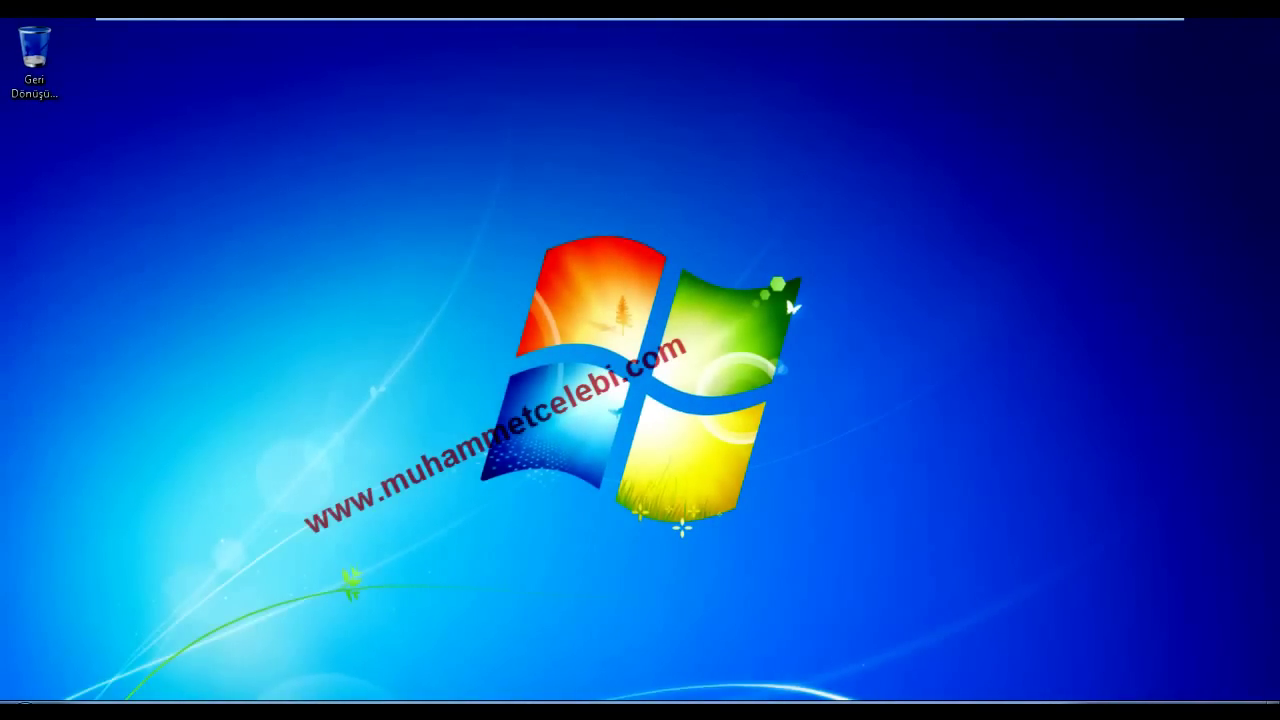
Open the TCP/IPv4 properties of the Yerel Ağ Bağlantısı connection from Network and Sharing Center.
{"action": "left_click", "coordinate": [1151, 702]}
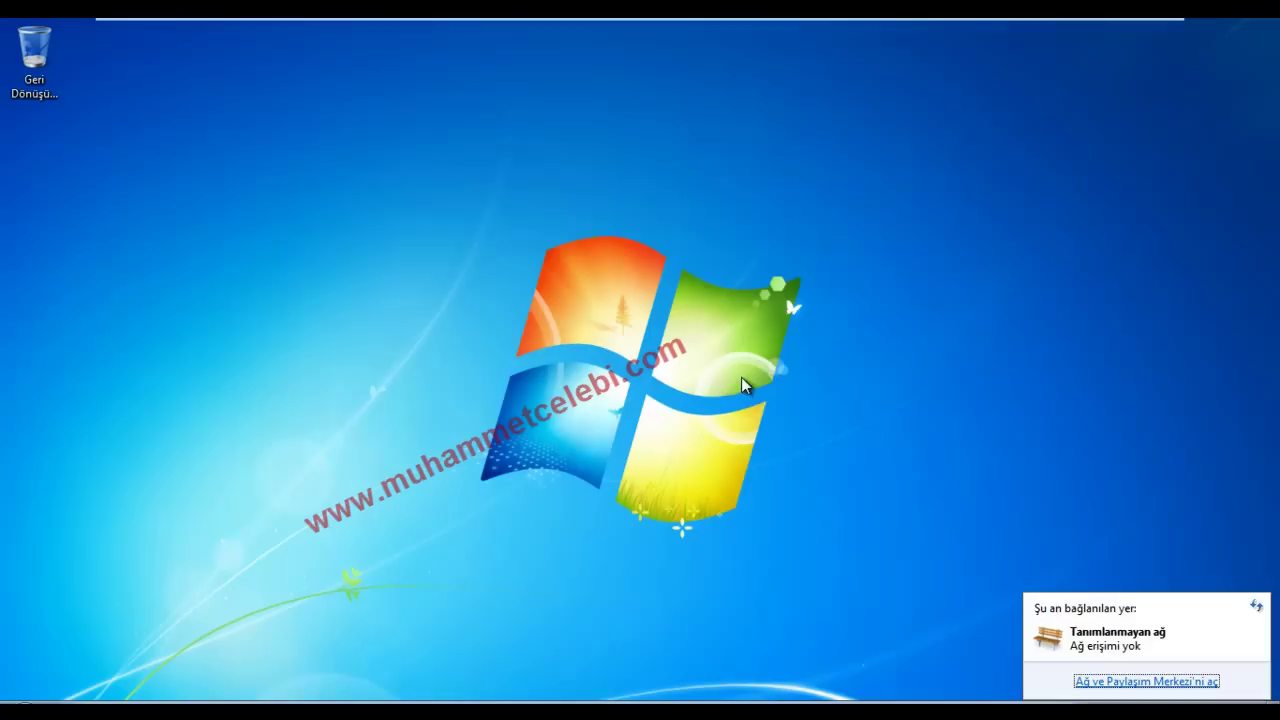
{"action": "left_click", "coordinate": [743, 390]}
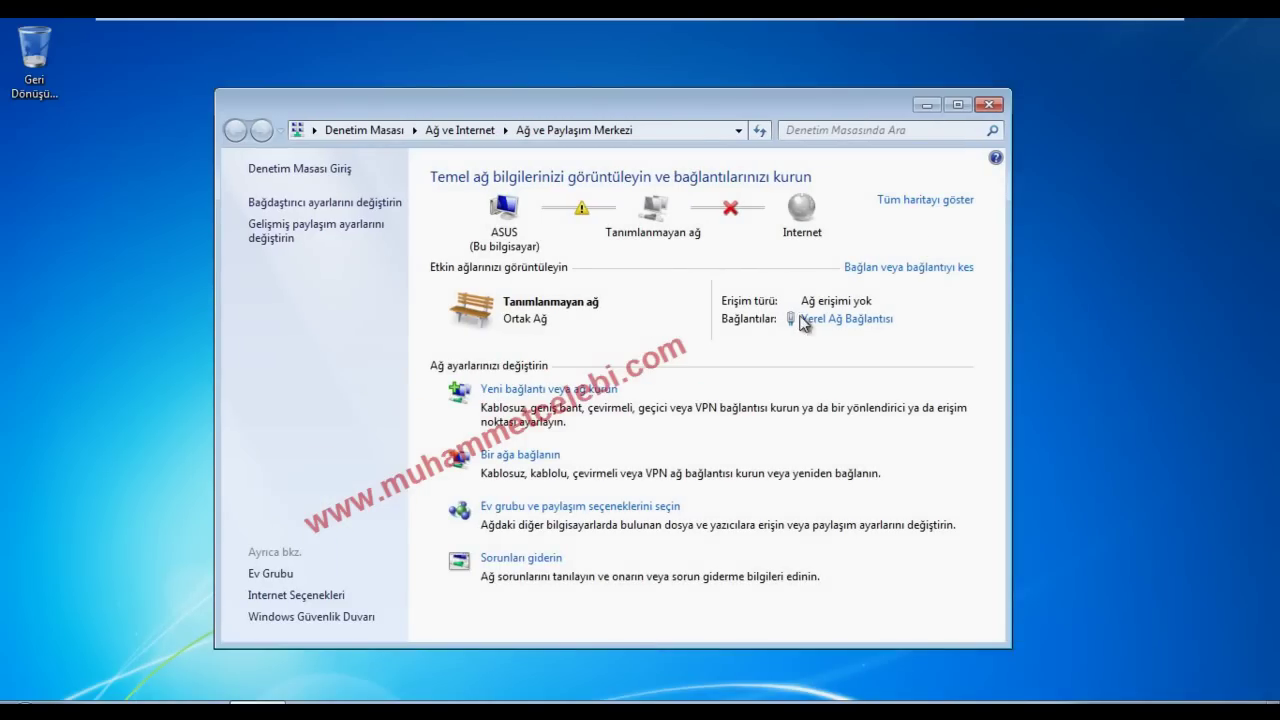
{"action": "left_click", "coordinate": [812, 319]}
{"action": "left_click", "coordinate": [553, 528]}
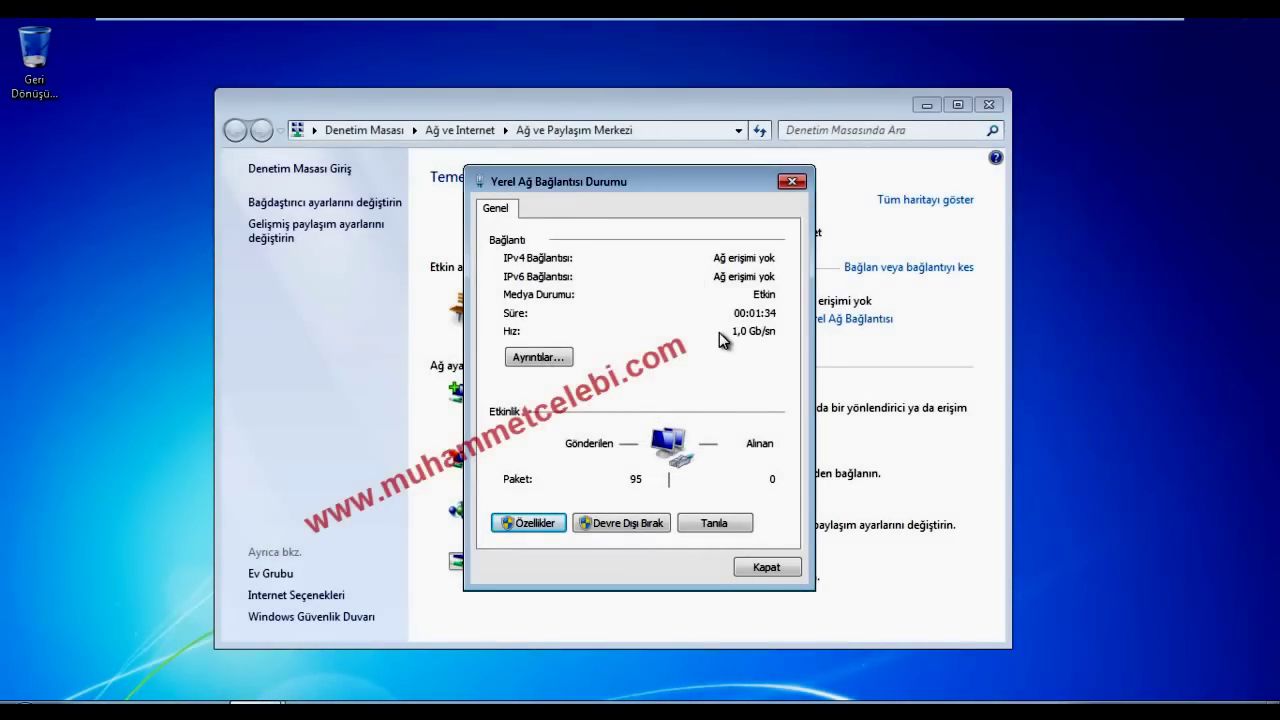
{"action": "double_click", "coordinate": [630, 408]}
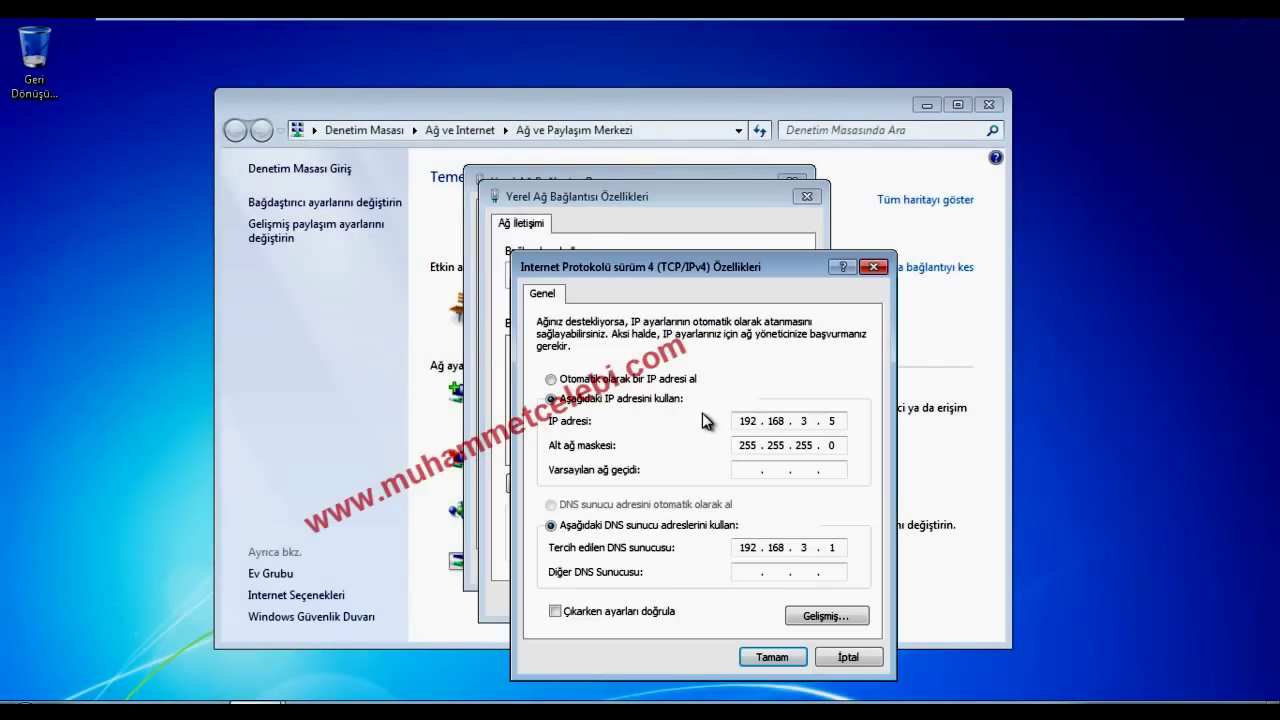
Change the IP address to 192.168.4.5 and the DNS server to 192.168.4.1, then close.
{"action": "double_click", "coordinate": [805, 421]}
{"action": "type", "text": "4"}
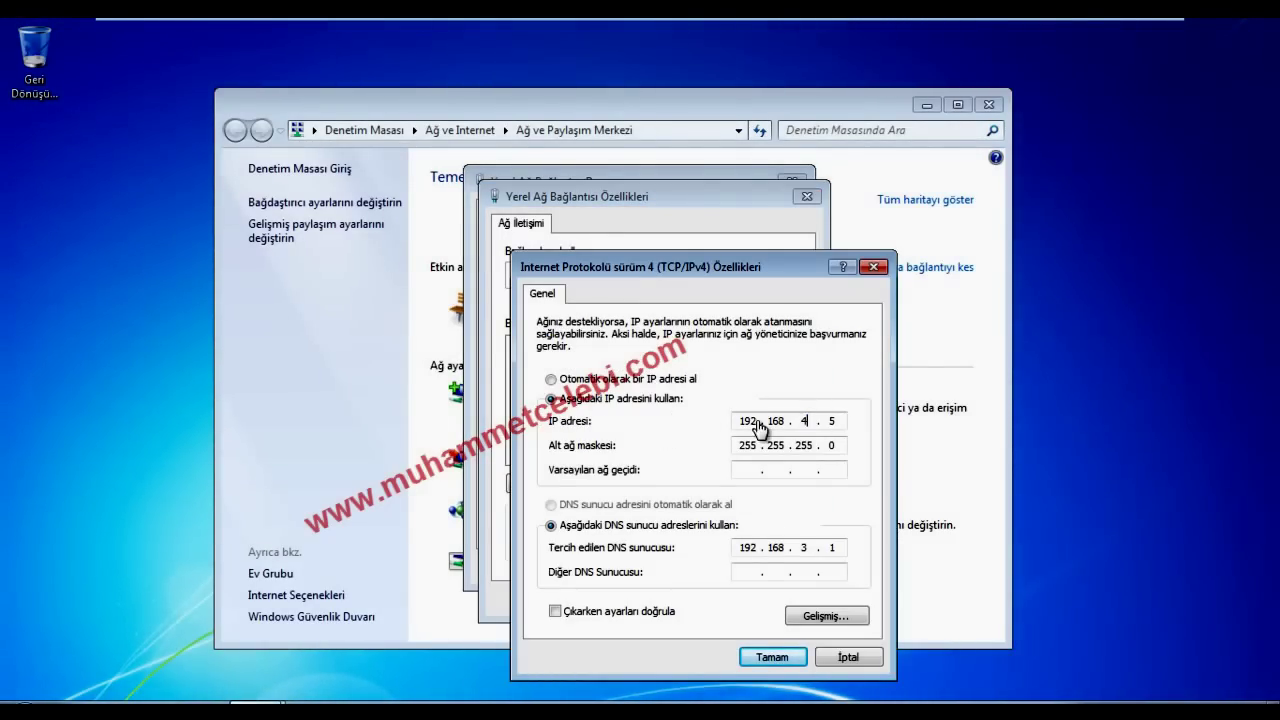
{"action": "double_click", "coordinate": [804, 548]}
{"action": "type", "text": "4"}
{"action": "left_click", "coordinate": [772, 657]}
{"action": "left_click", "coordinate": [736, 600]}
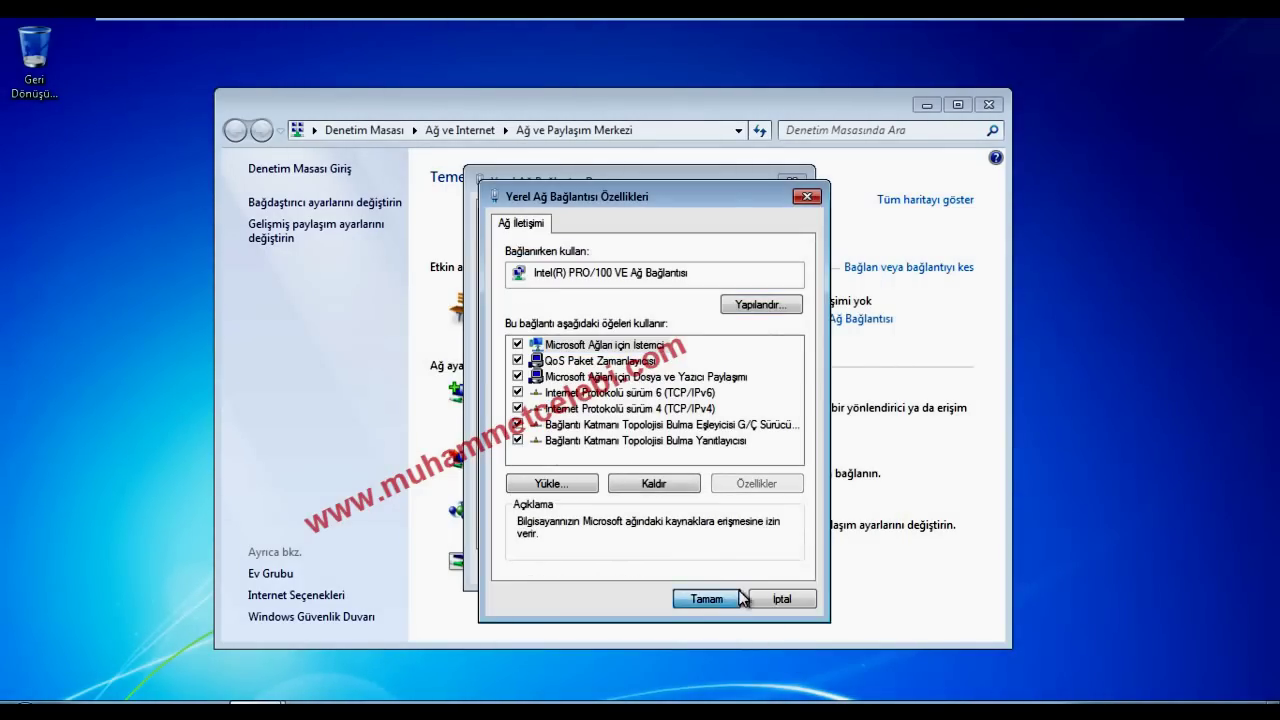
{"action": "left_click", "coordinate": [776, 571]}
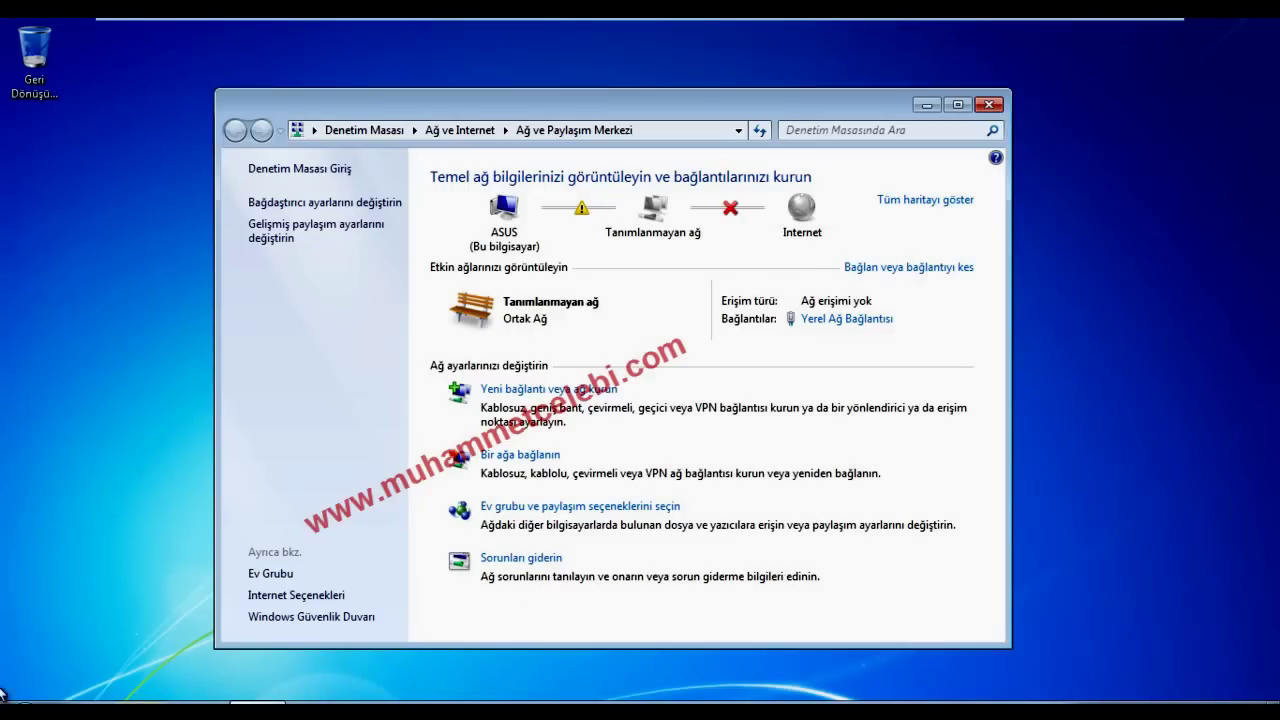
From Computer properties, switch the computer's membership to Domain and enter celebi.local.
{"action": "left_click", "coordinate": [8, 700]}
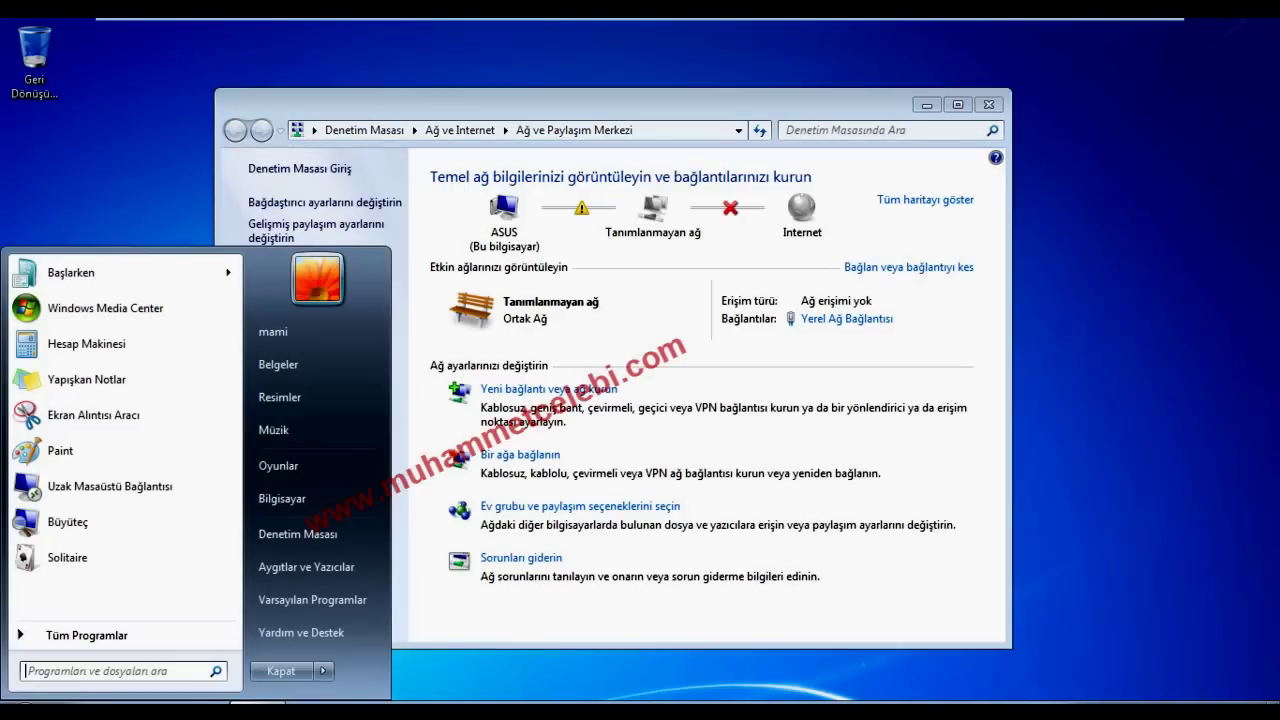
{"action": "right_click", "coordinate": [305, 500]}
{"action": "left_click", "coordinate": [373, 659]}
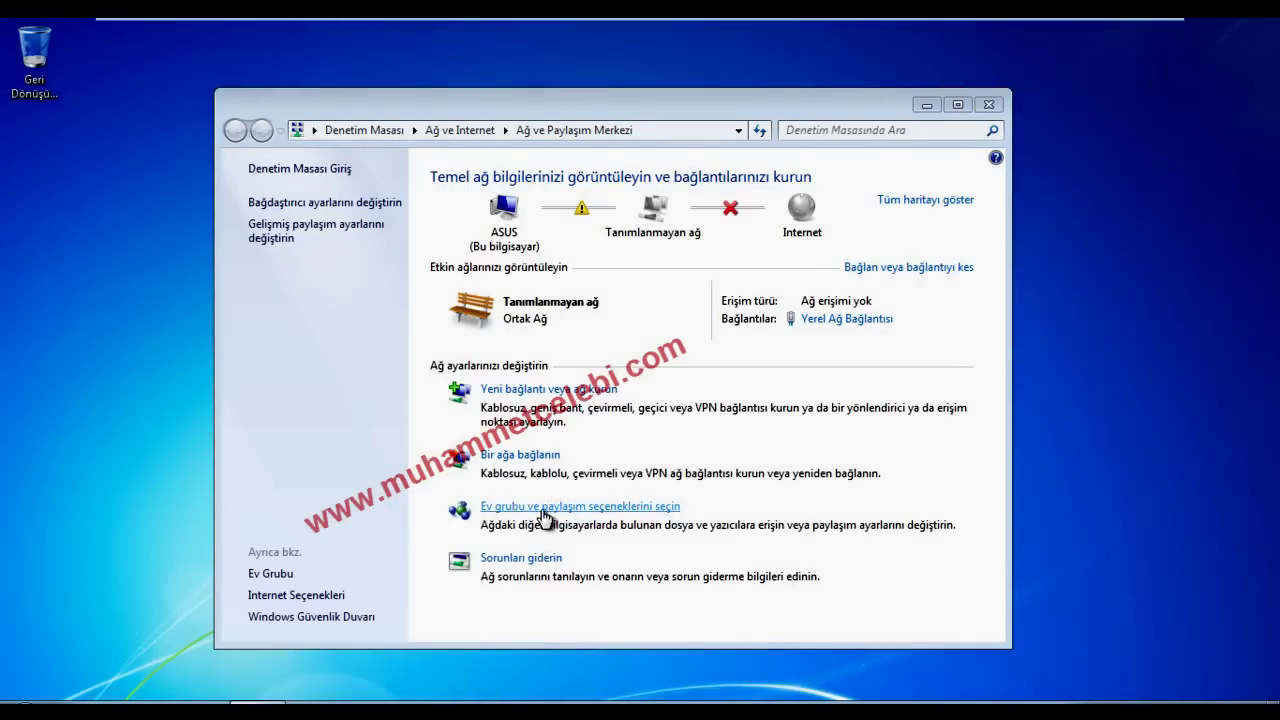
{"action": "left_click", "coordinate": [957, 543]}
{"action": "left_click", "coordinate": [359, 341]}
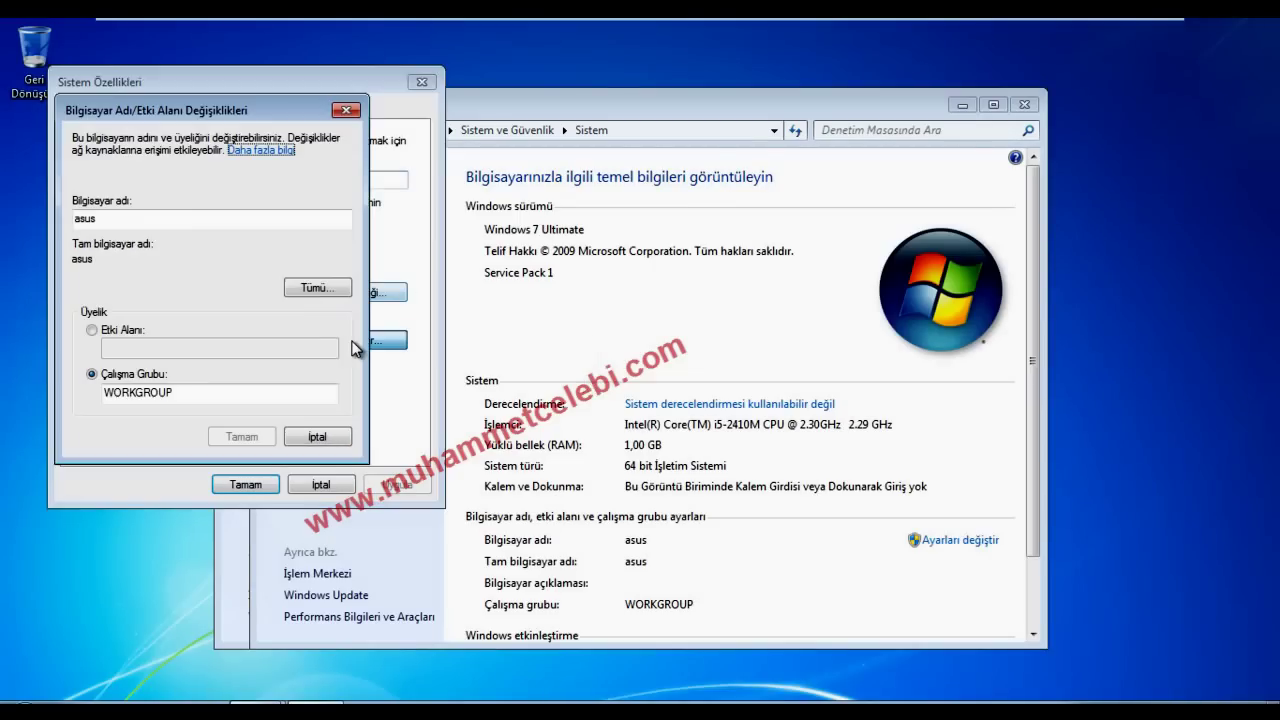
{"action": "left_click", "coordinate": [144, 333]}
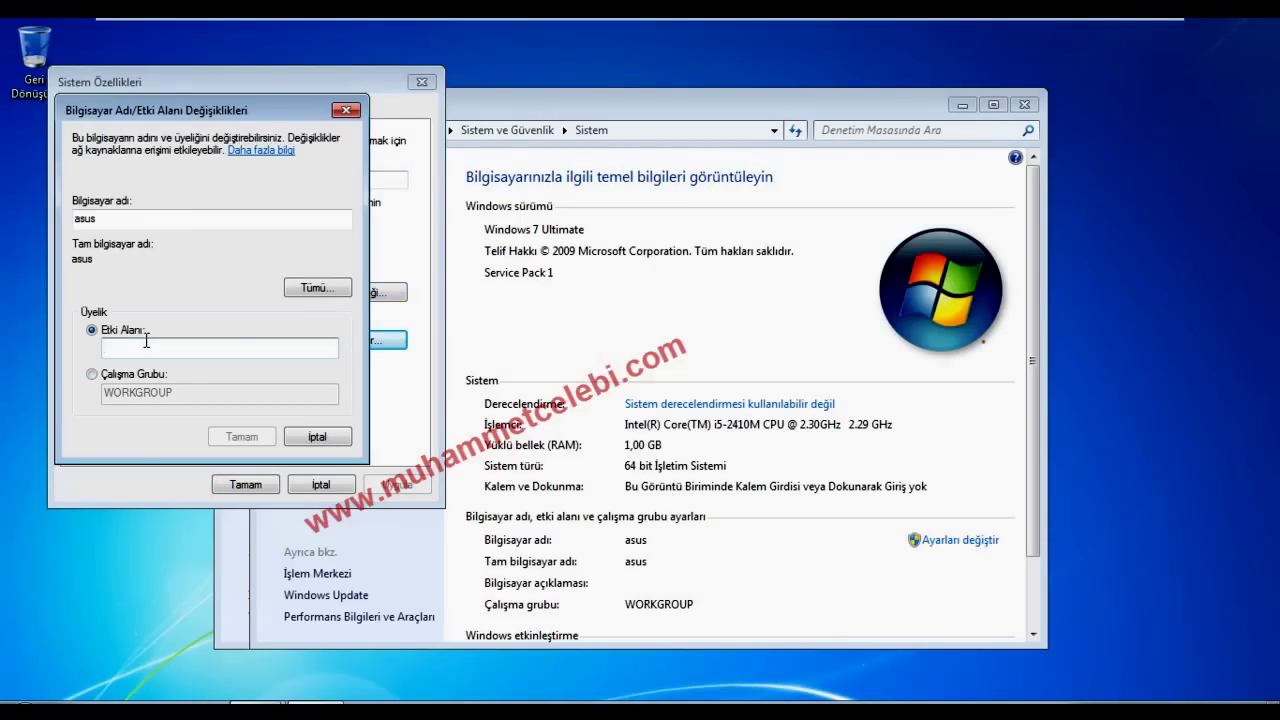
{"action": "type", "text": "celebi.loc"}
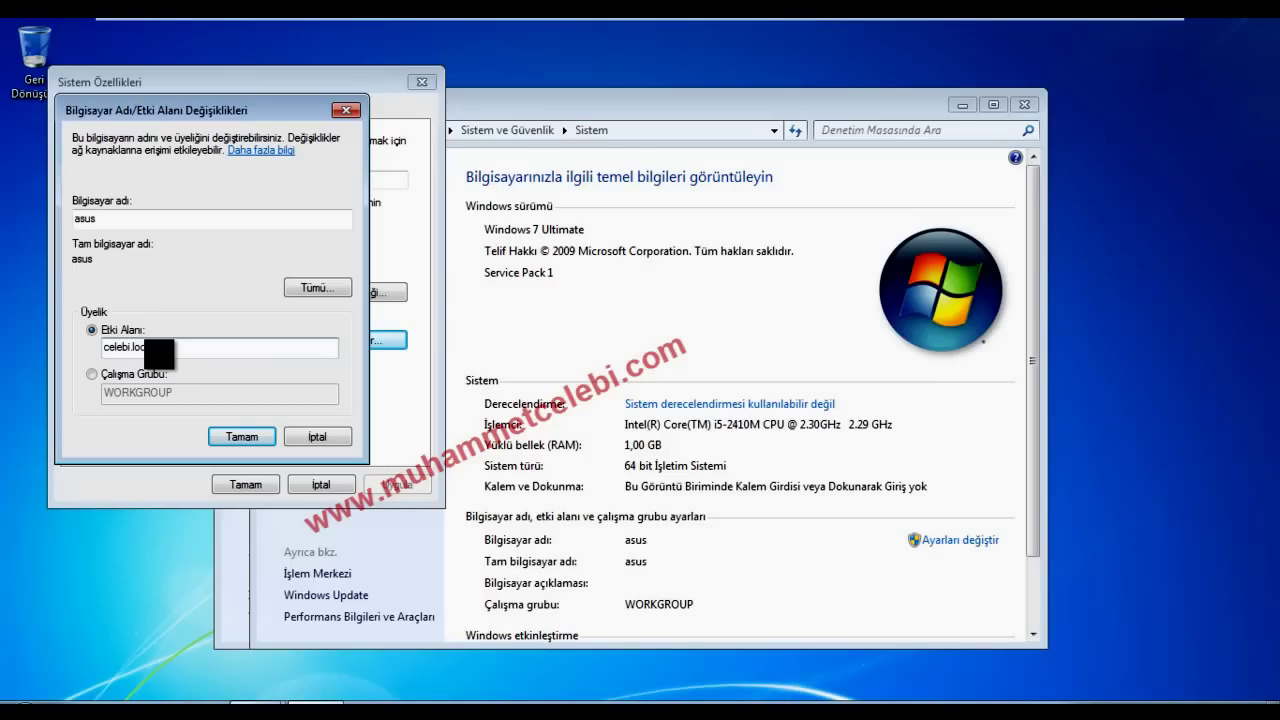
{"action": "type", "text": "al"}
Submit the celebi.local domain join, authenticating with the domain administrator's user name and password.
{"action": "left_click", "coordinate": [243, 437]}
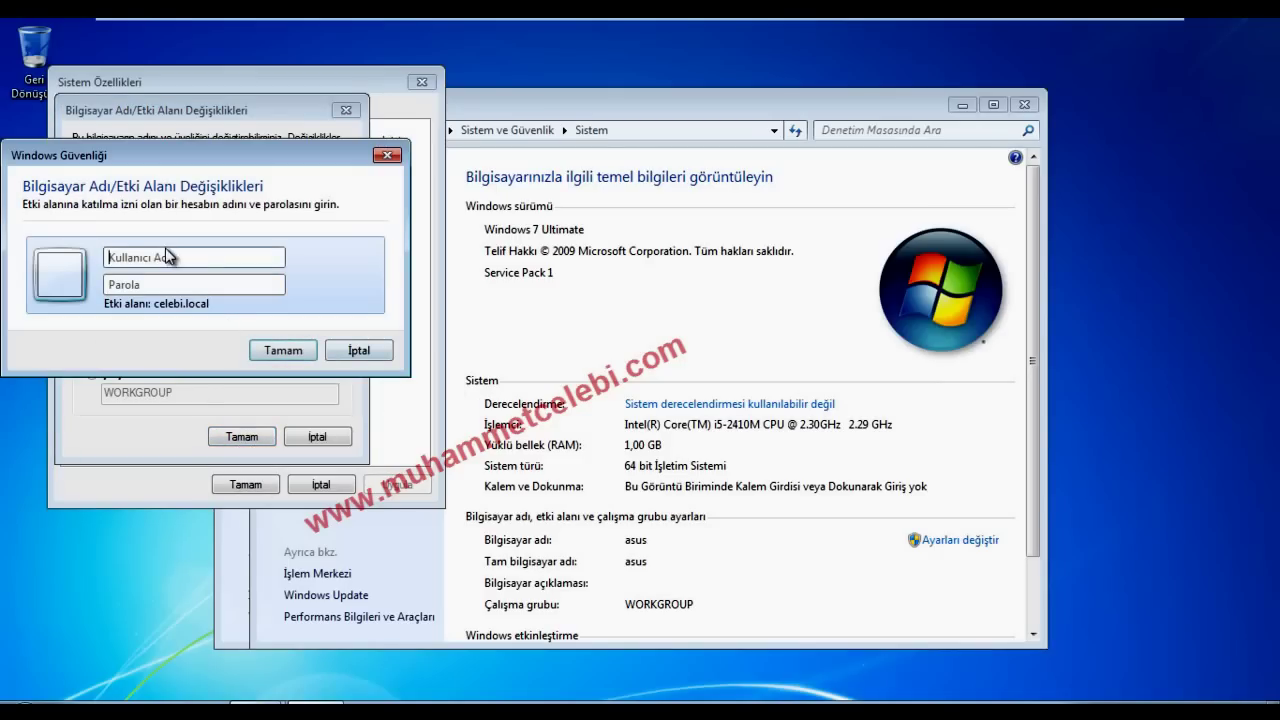
{"action": "left_click", "coordinate": [167, 255]}
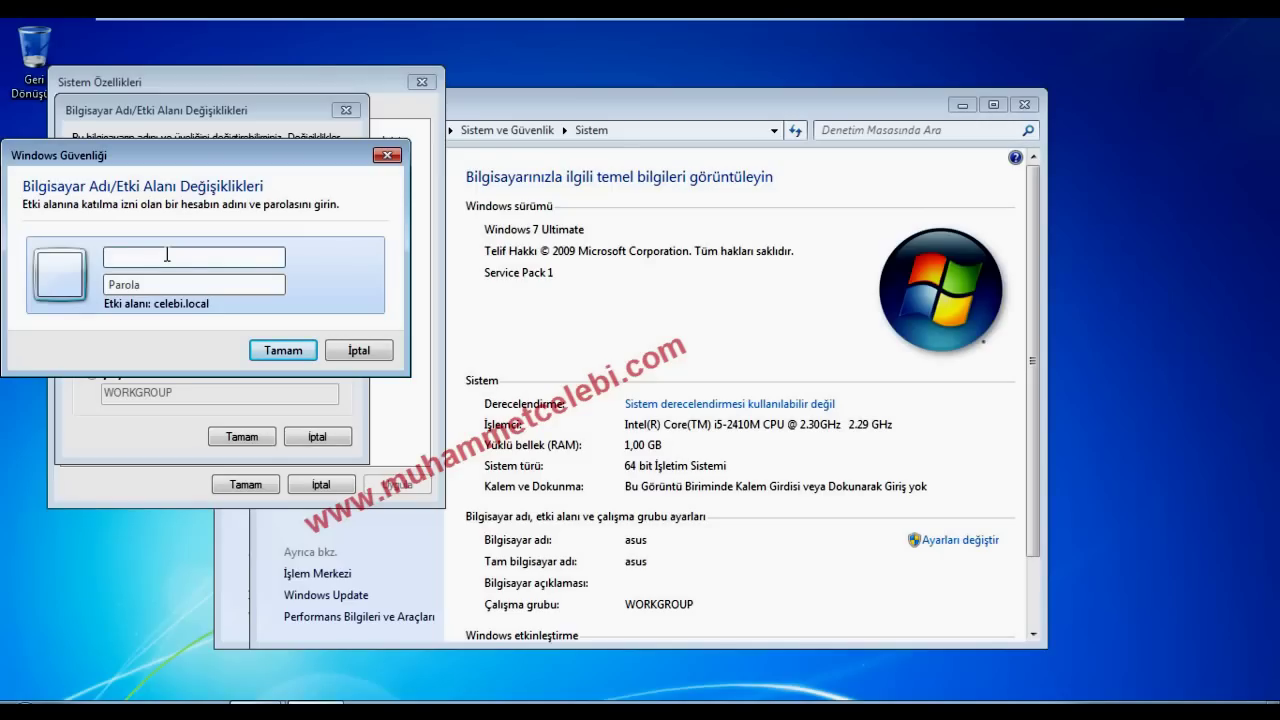
{"action": "type", "text": "muhamme"}
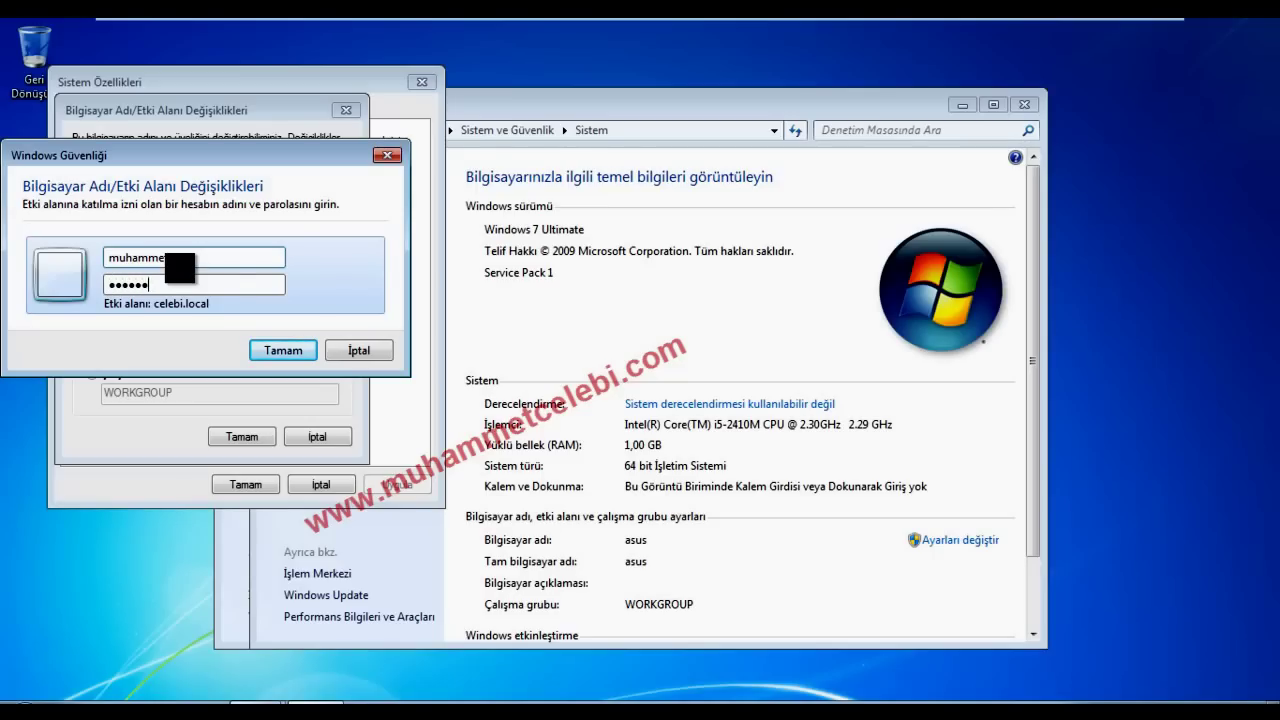
{"action": "left_click", "coordinate": [283, 350]}
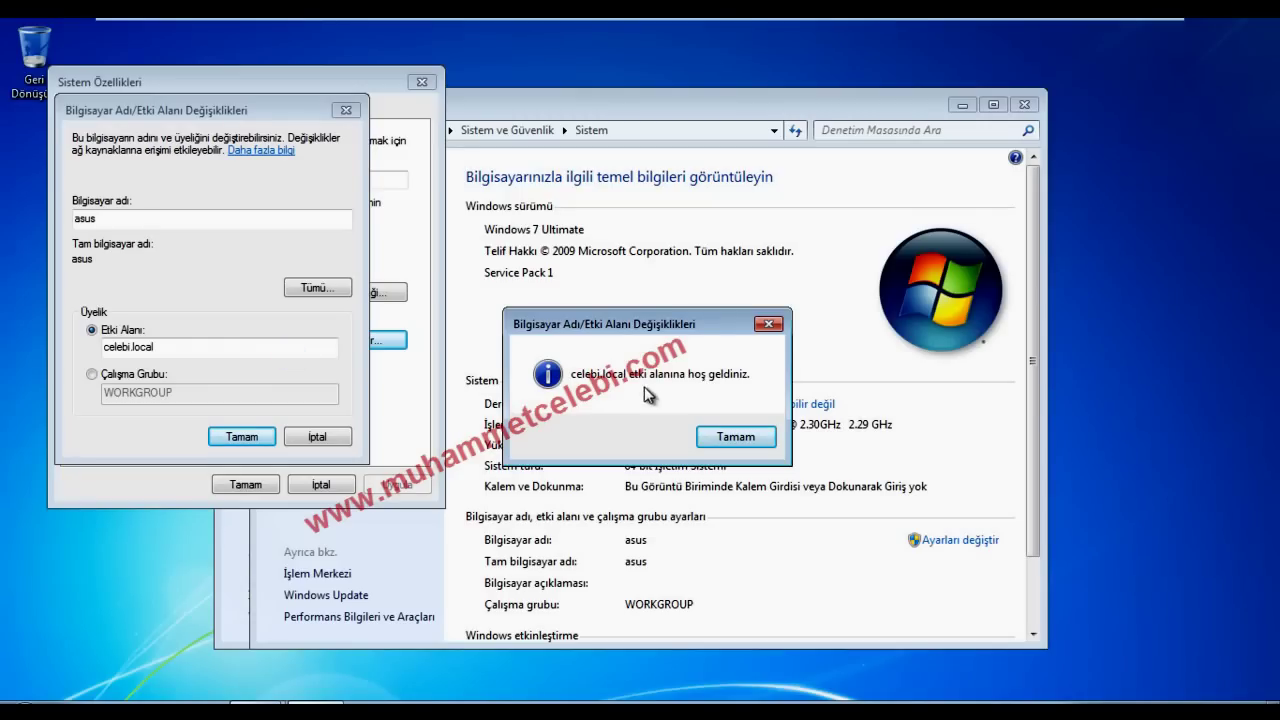
Acknowledge the welcome and restart messages, close System Properties, and restart Windows 7 now.
{"action": "left_click", "coordinate": [736, 436]}
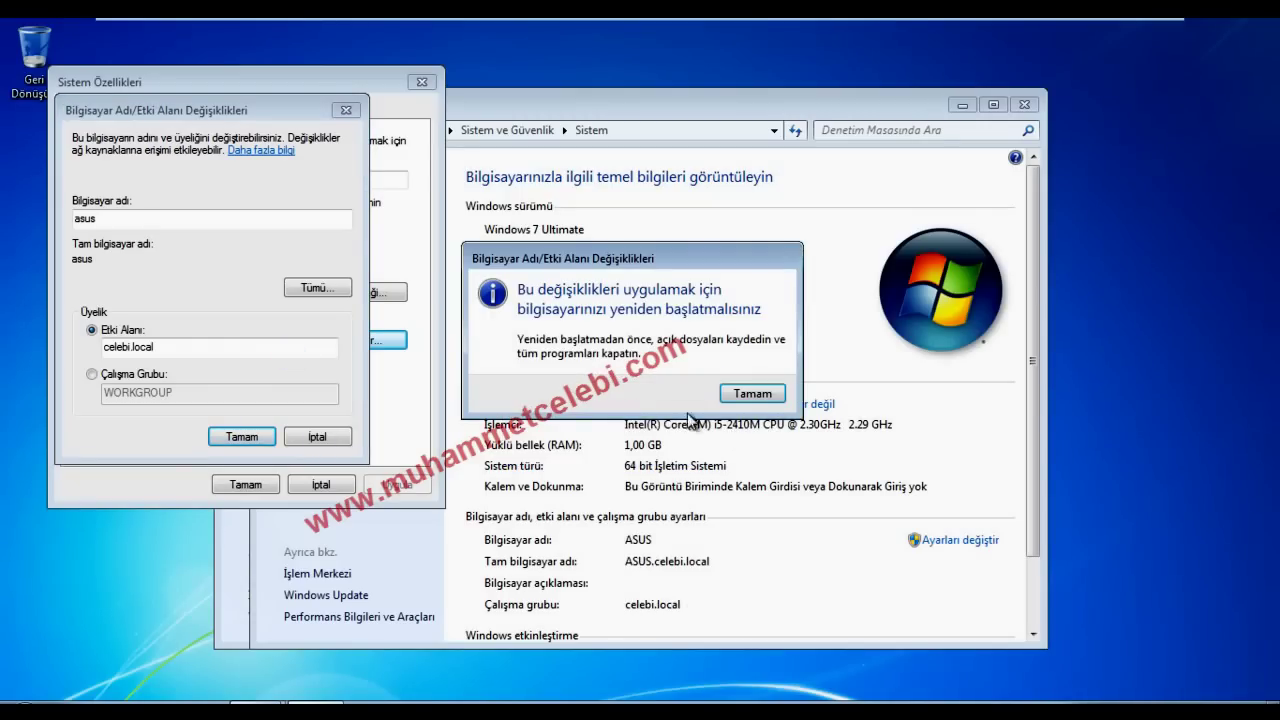
{"action": "left_click", "coordinate": [750, 394]}
{"action": "left_click", "coordinate": [245, 484]}
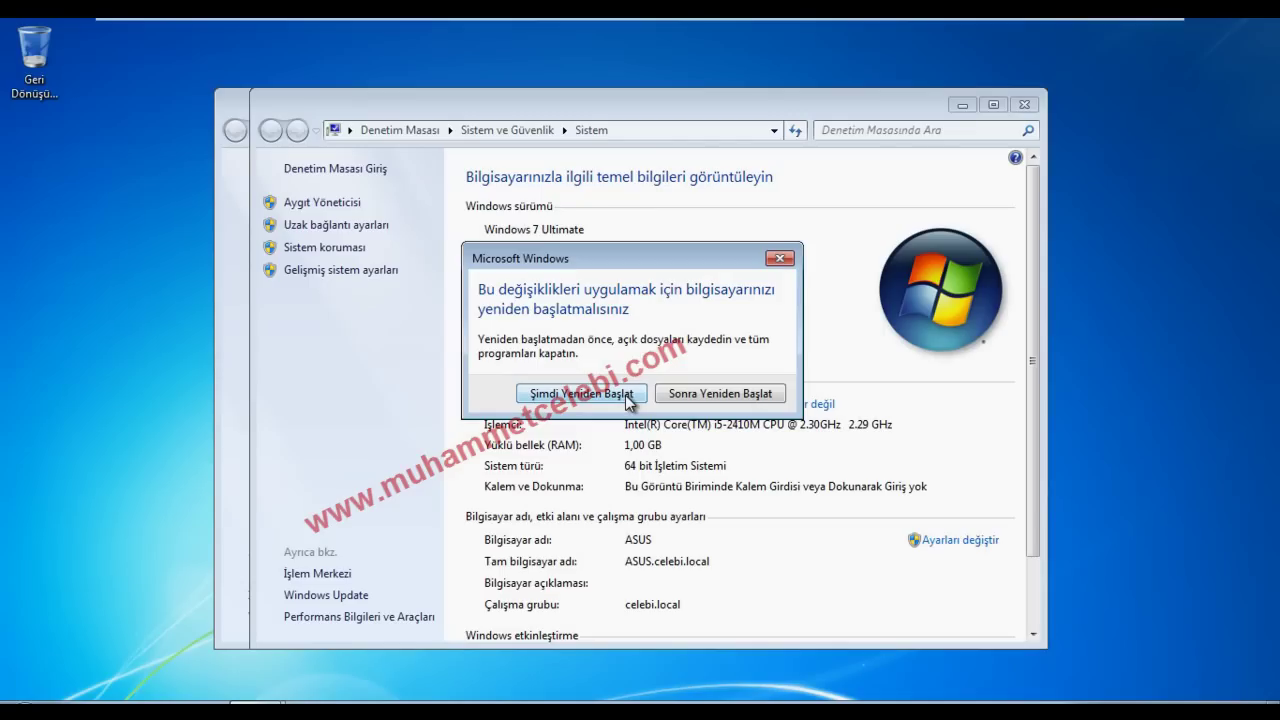
{"action": "left_click", "coordinate": [625, 395]}
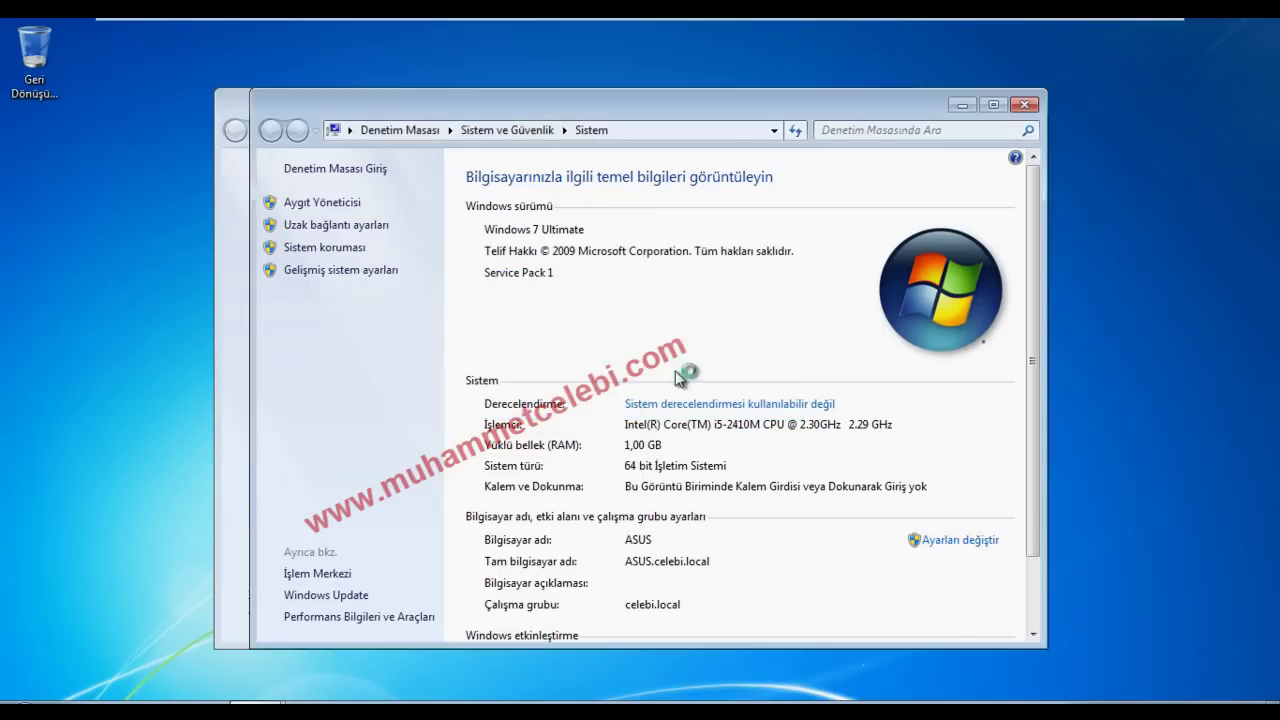
{"action": "mouse_move", "coordinate": [1040, 22]}
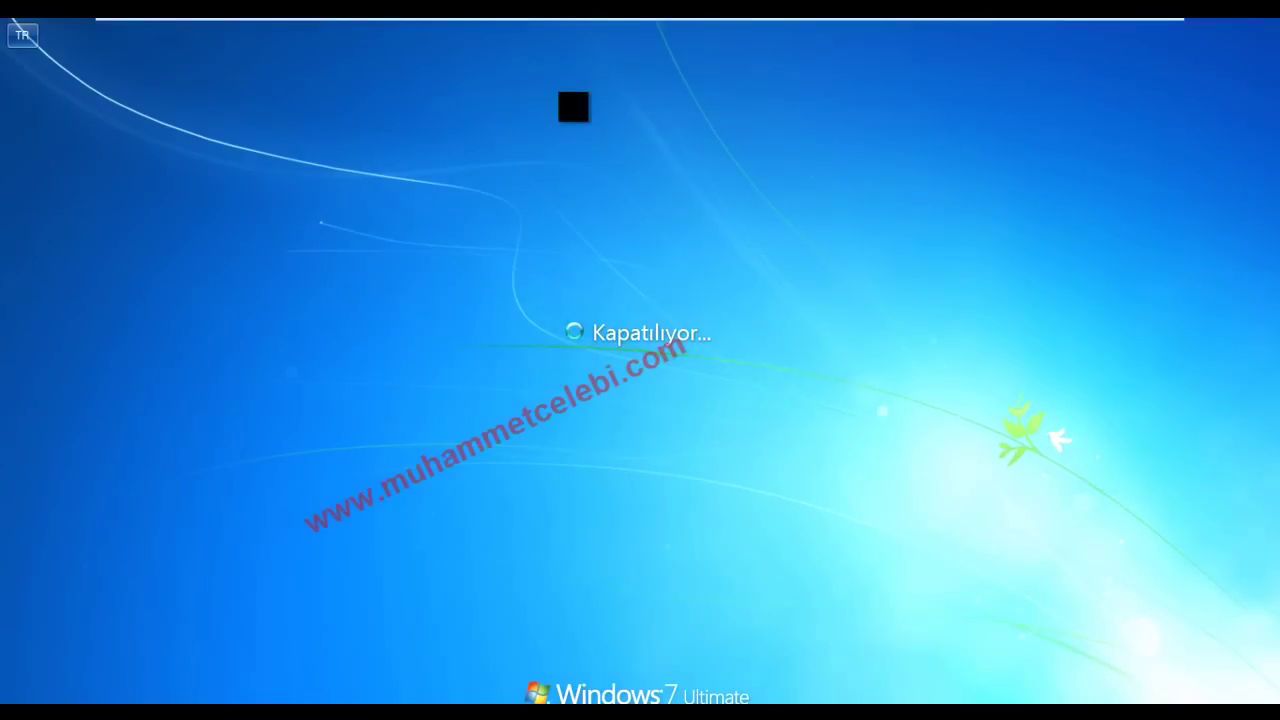
{"action": "mouse_move", "coordinate": [729, 18]}
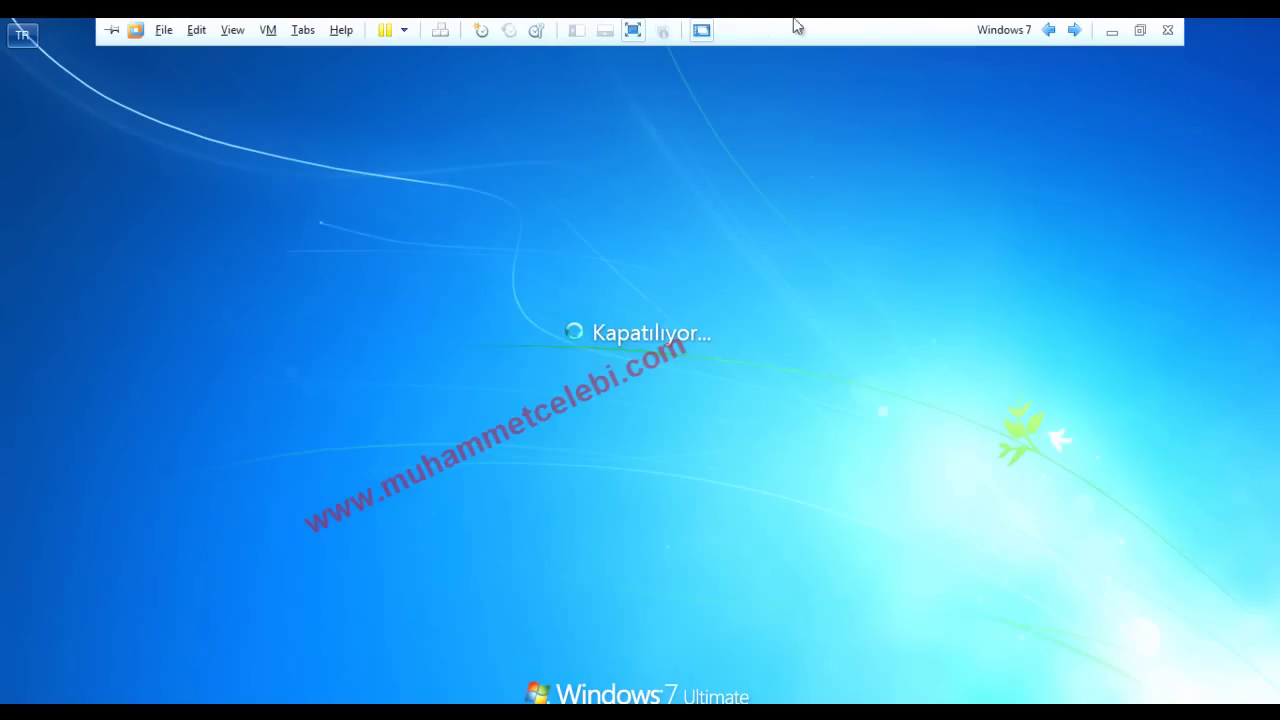
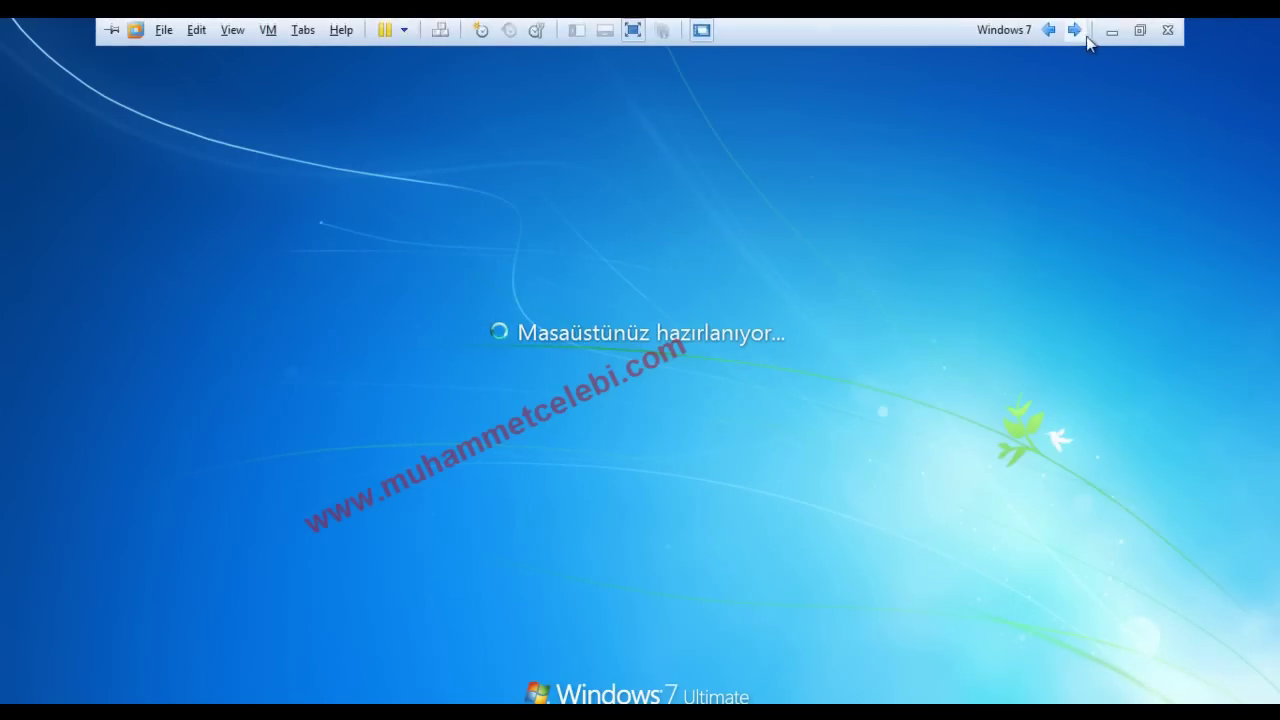
On the server, read the Masaüstü duvar kağıdı policy under User Configuration > Masaüstü, then return to Windows 7.
{"action": "left_click", "coordinate": [1071, 31]}
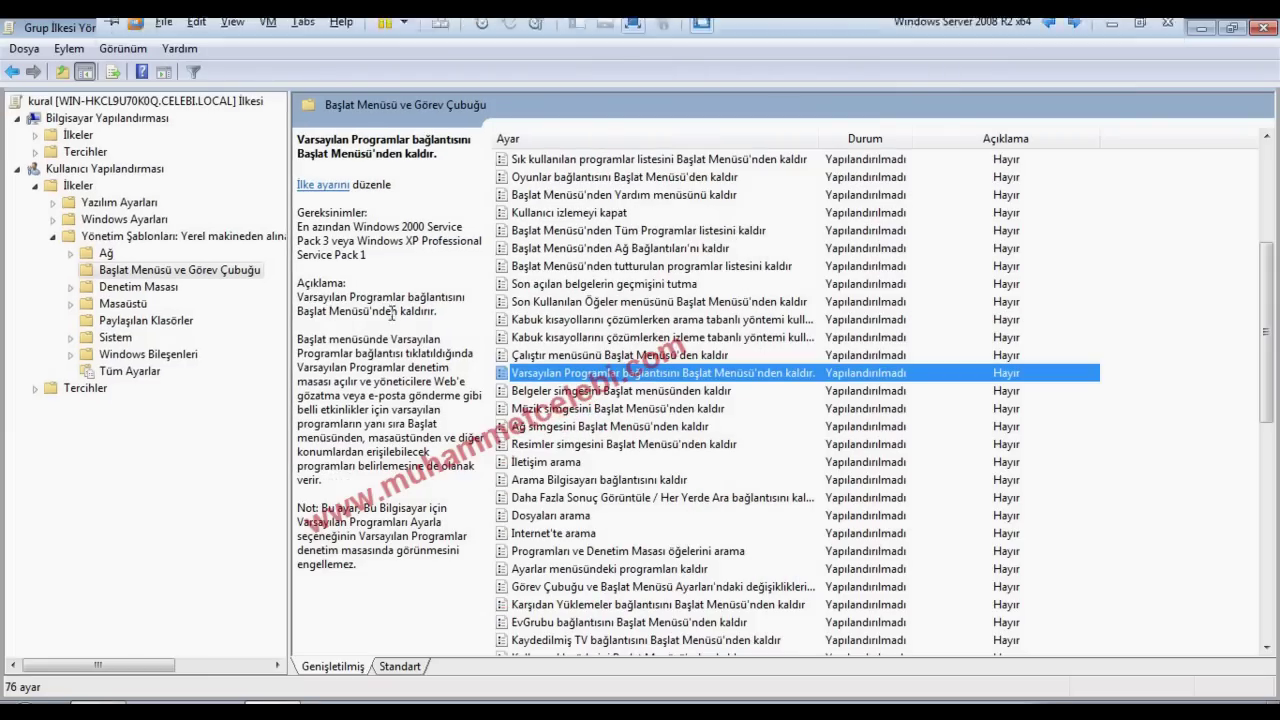
{"action": "left_click", "coordinate": [77, 308]}
{"action": "left_click", "coordinate": [145, 338]}
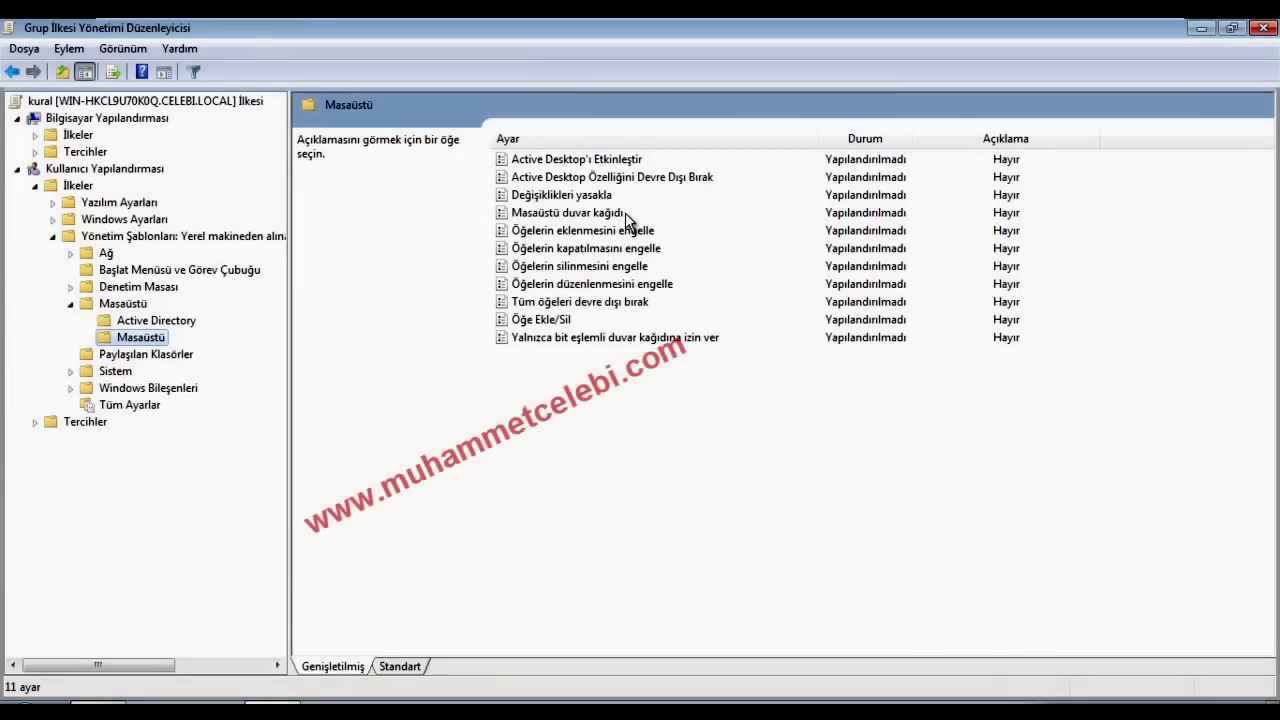
{"action": "left_click", "coordinate": [612, 214]}
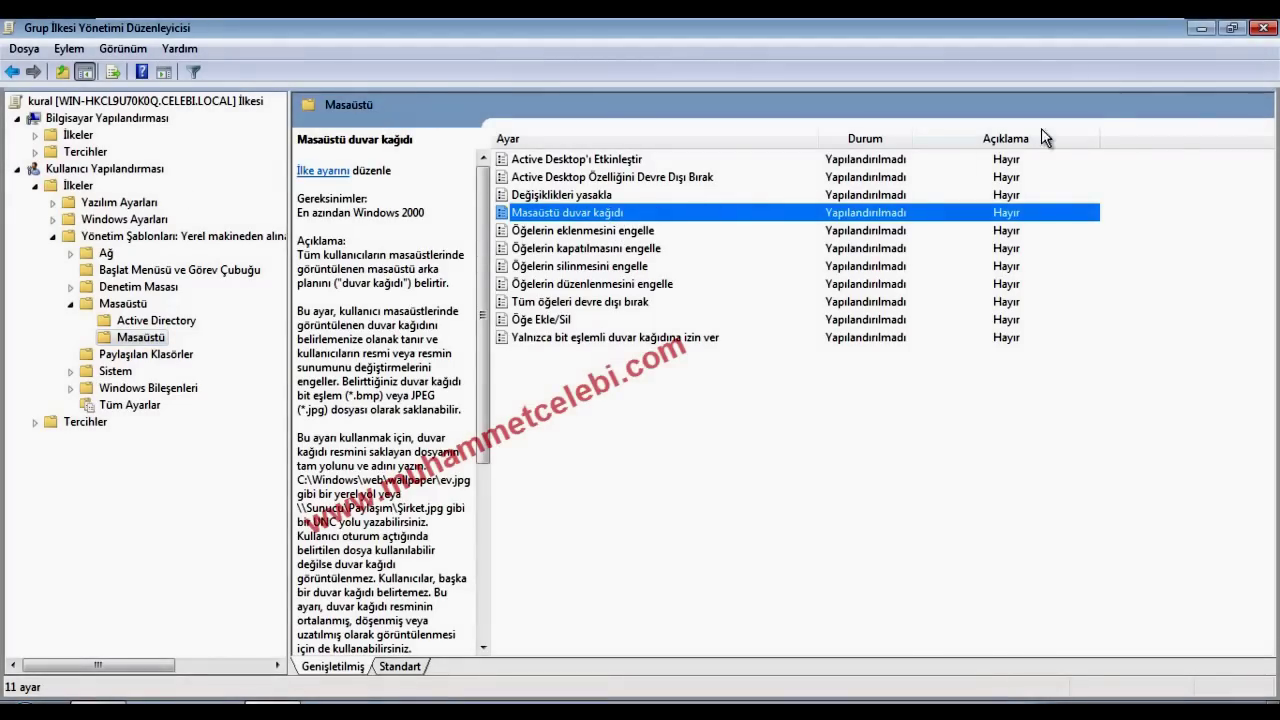
{"action": "mouse_move", "coordinate": [1097, 25]}
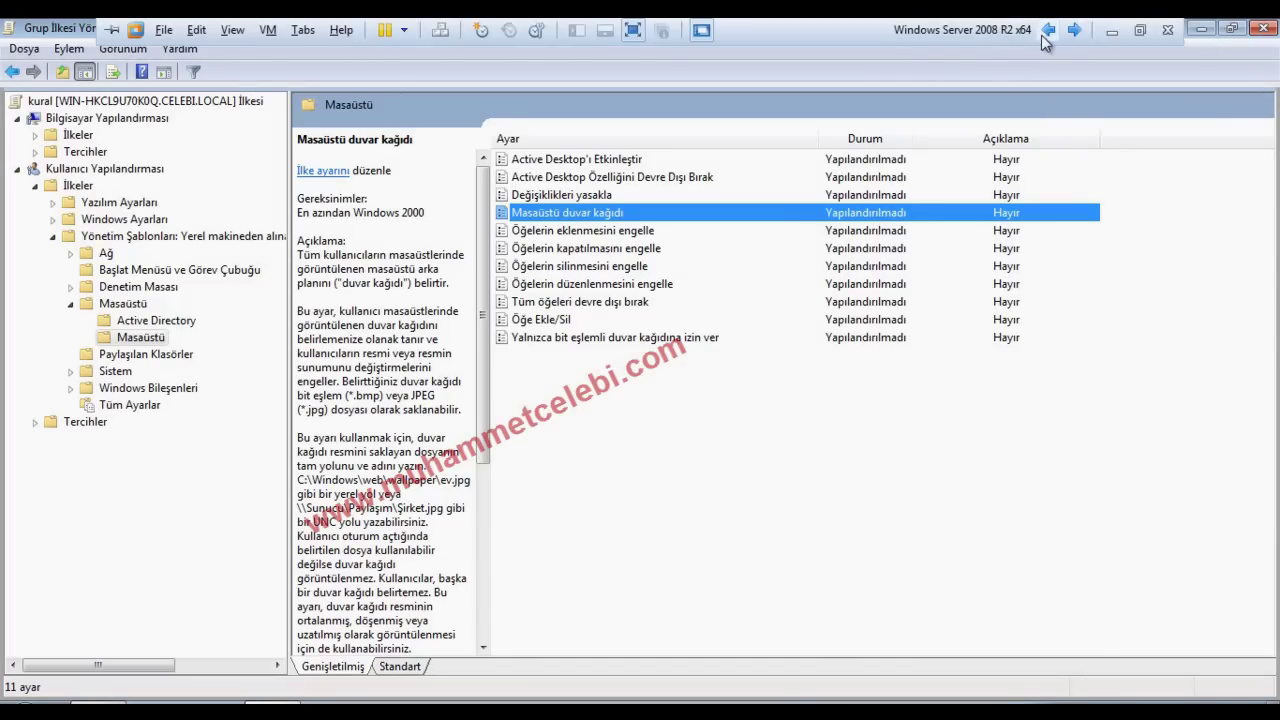
{"action": "left_click", "coordinate": [1045, 32]}
Inspect the Windows 7 Start menu's All Programs list and Kapat shutdown options, then return to the server VM.
{"action": "left_click", "coordinate": [30, 695]}
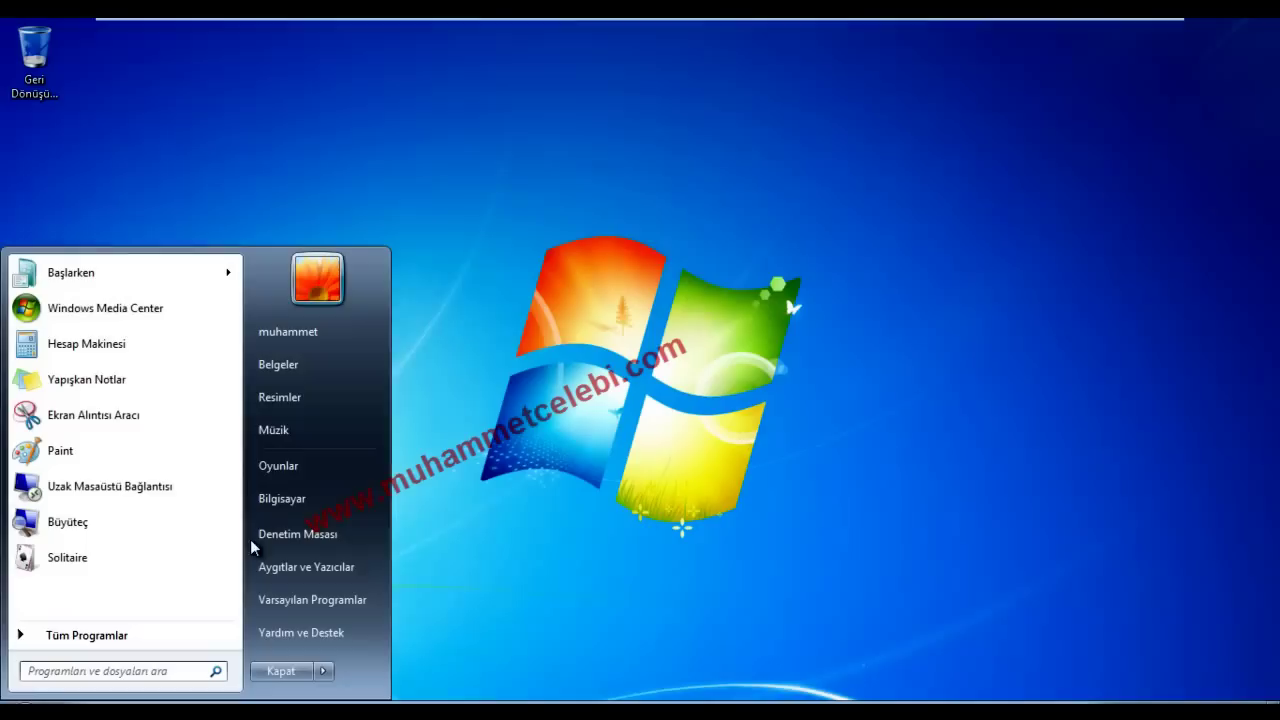
{"action": "left_click", "coordinate": [45, 692]}
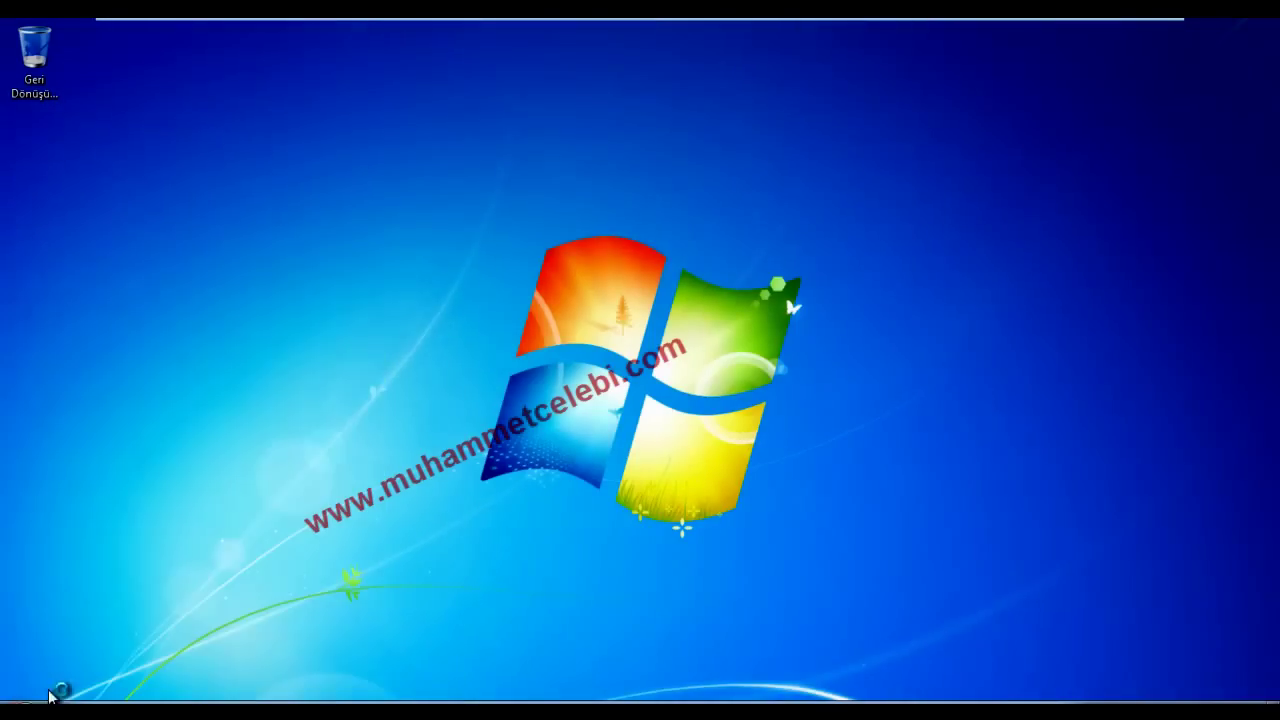
{"action": "left_click", "coordinate": [45, 692]}
{"action": "left_click", "coordinate": [124, 640]}
{"action": "left_click", "coordinate": [120, 645]}
{"action": "left_click", "coordinate": [330, 668]}
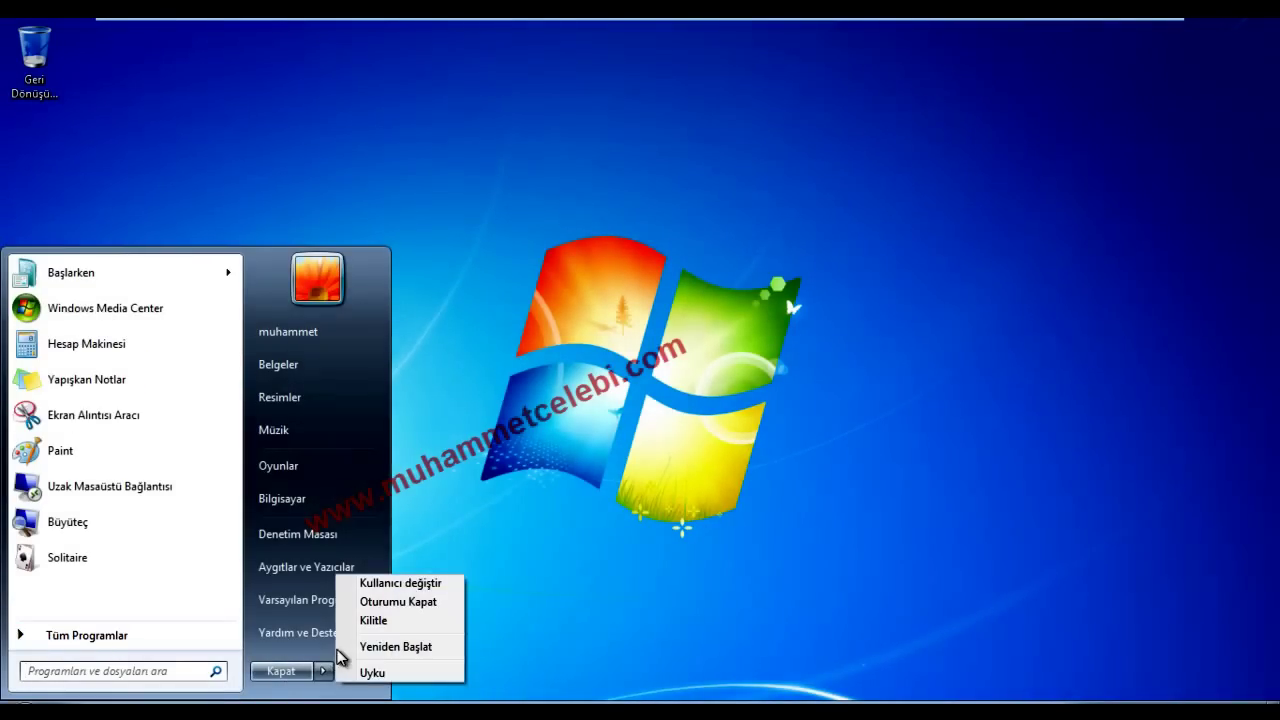
{"action": "left_click", "coordinate": [735, 416]}
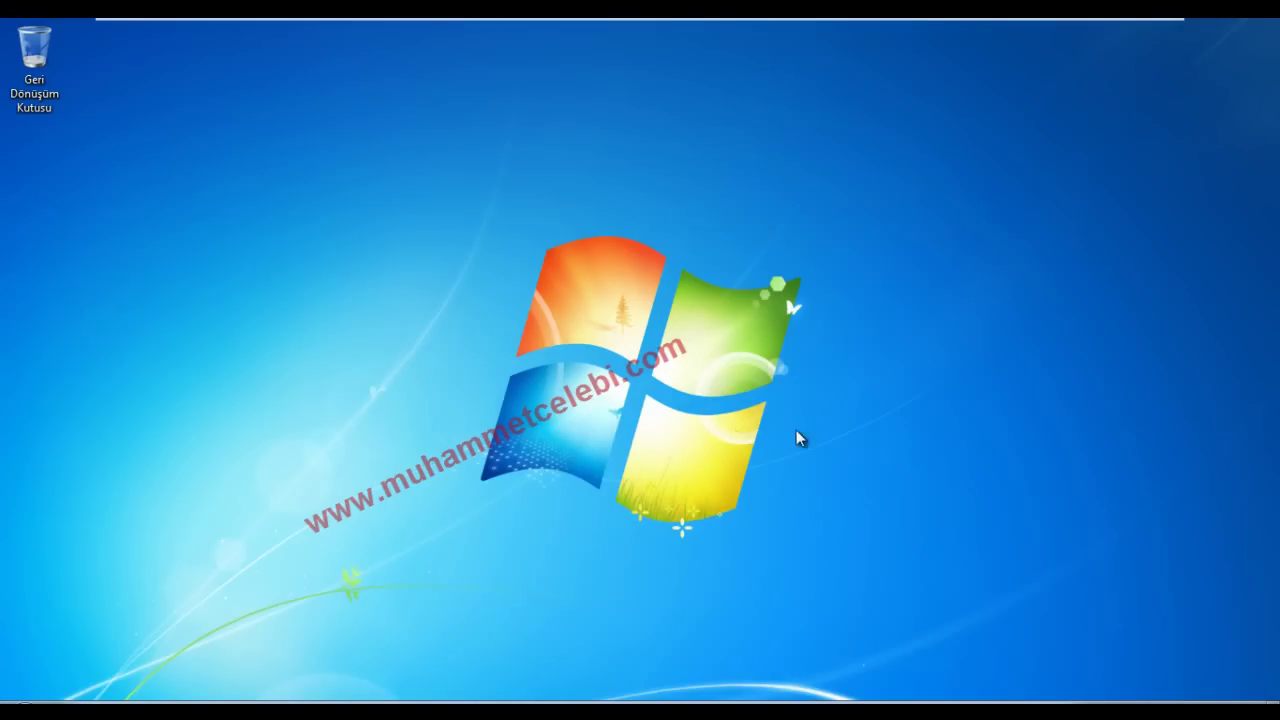
{"action": "mouse_move", "coordinate": [1020, 23]}
{"action": "left_click", "coordinate": [1072, 26]}
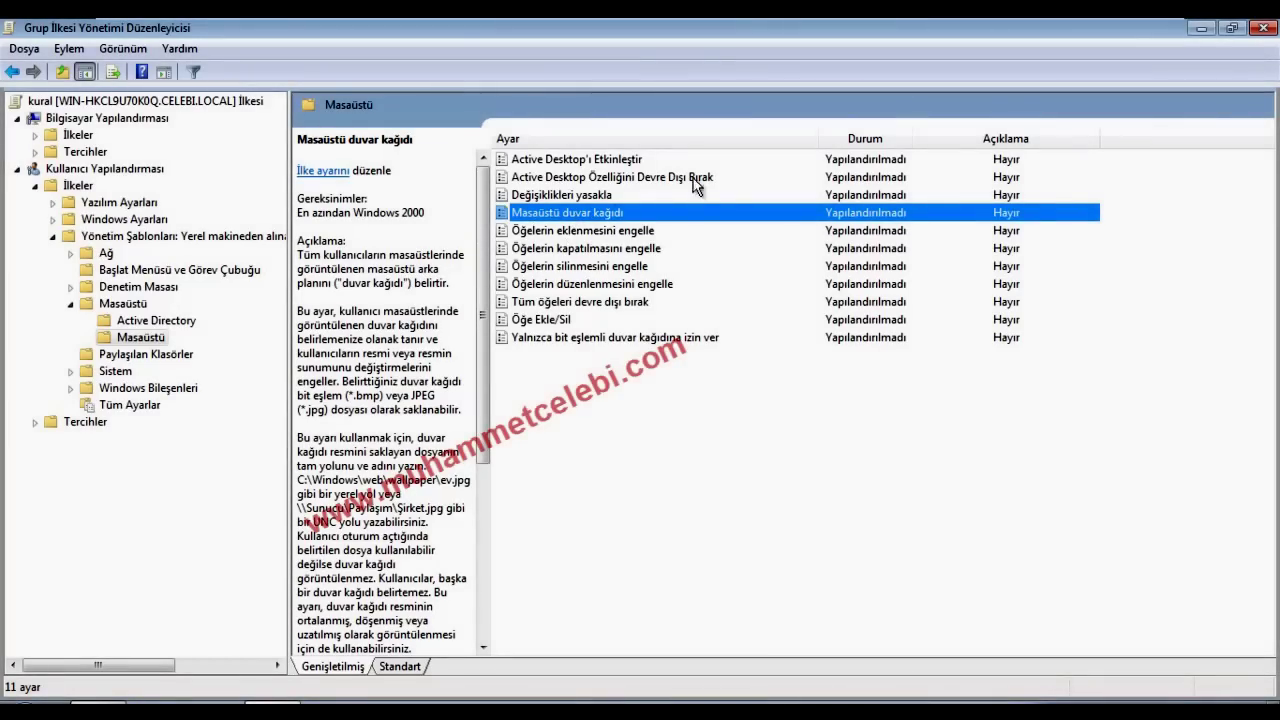
{"action": "double_click", "coordinate": [624, 215]}
{"action": "left_click", "coordinate": [75, 158]}
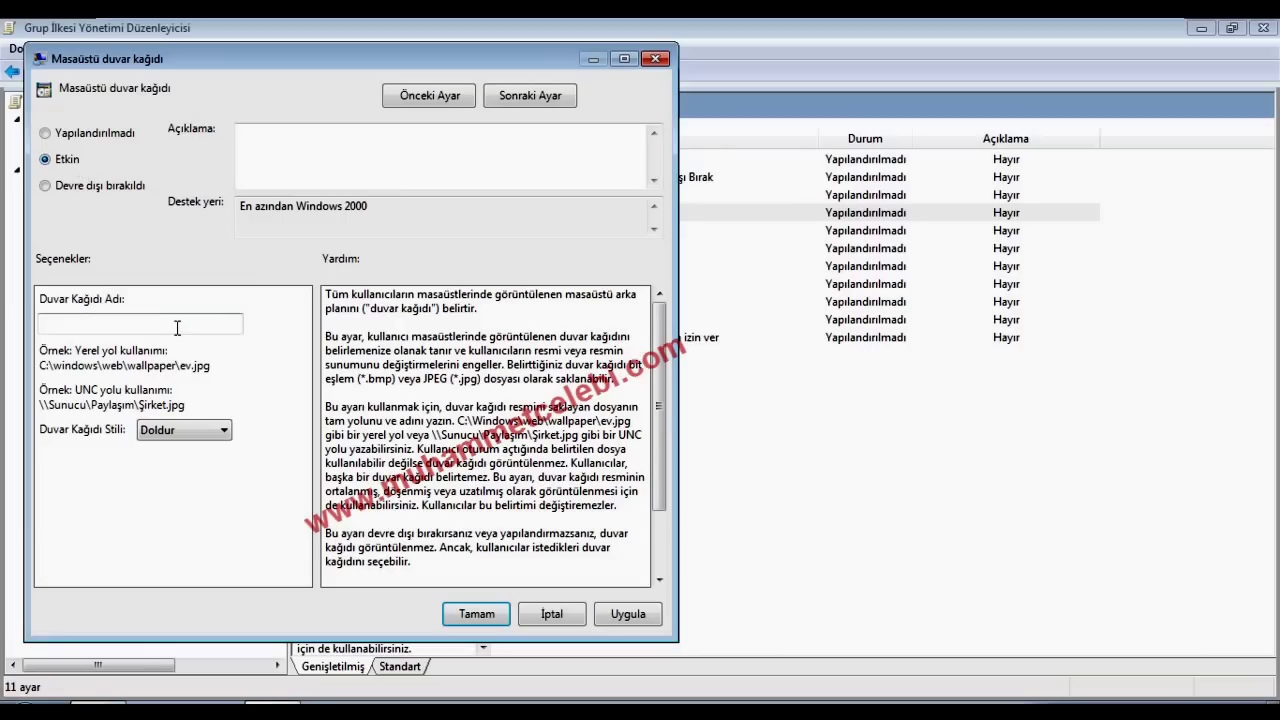
{"action": "left_click", "coordinate": [150, 322]}
{"action": "left_click", "coordinate": [25, 710]}
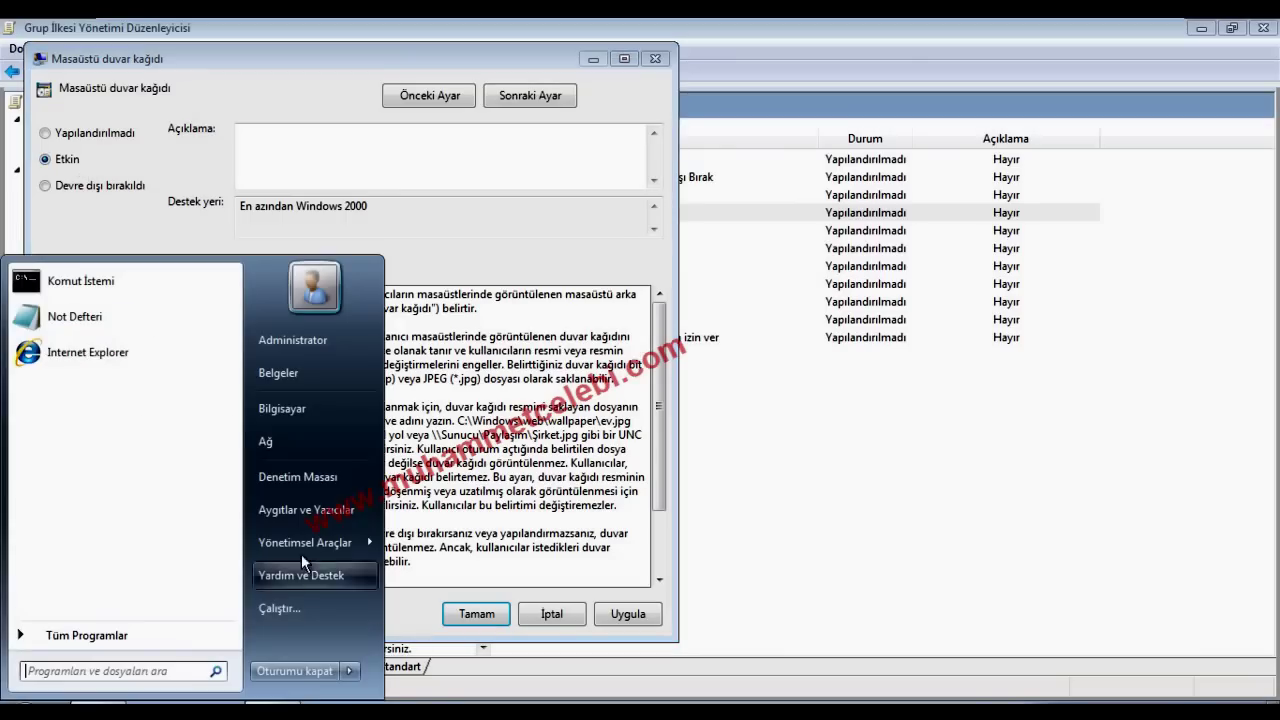
{"action": "left_click", "coordinate": [297, 409]}
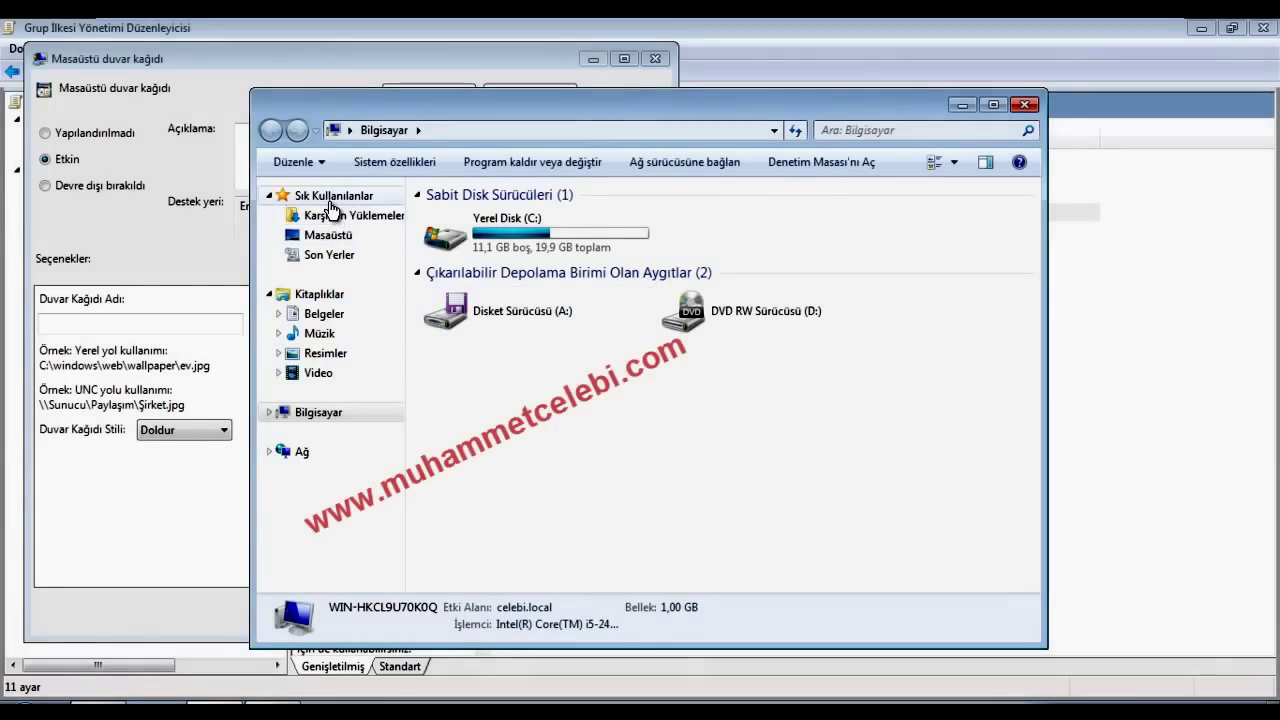
{"action": "left_click", "coordinate": [325, 313]}
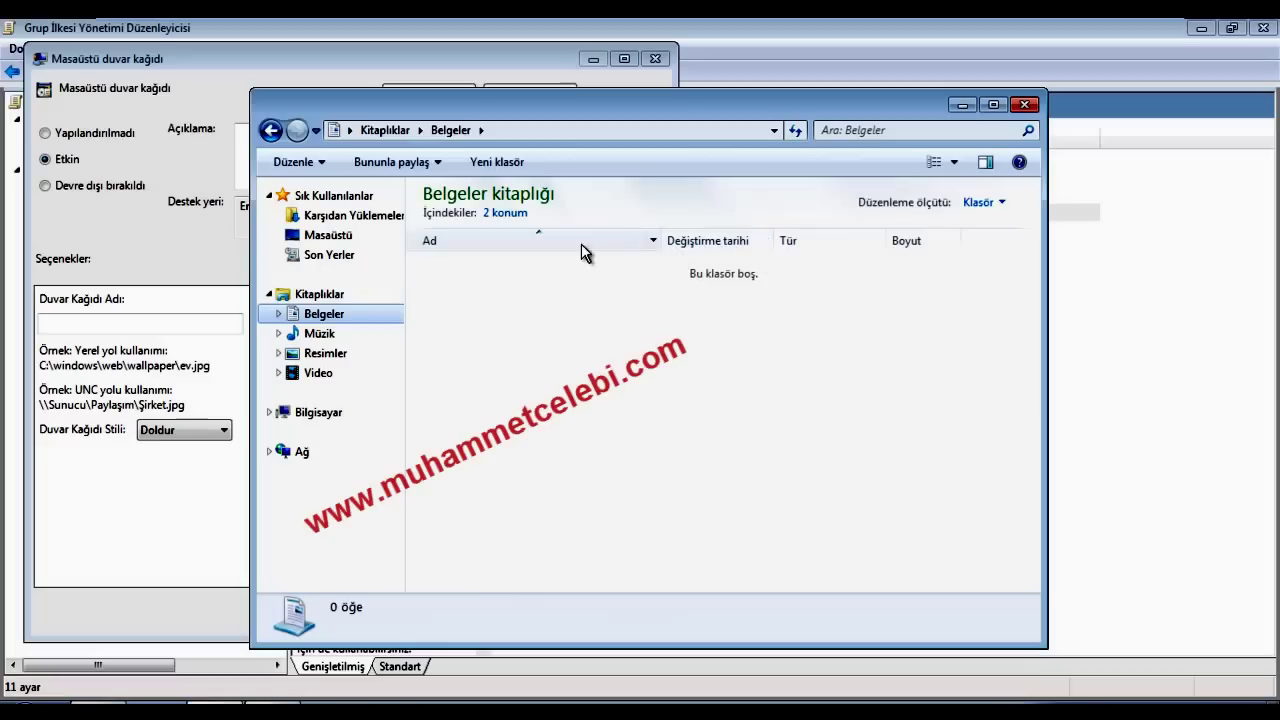
{"action": "left_click", "coordinate": [325, 353]}
{"action": "double_click", "coordinate": [491, 297]}
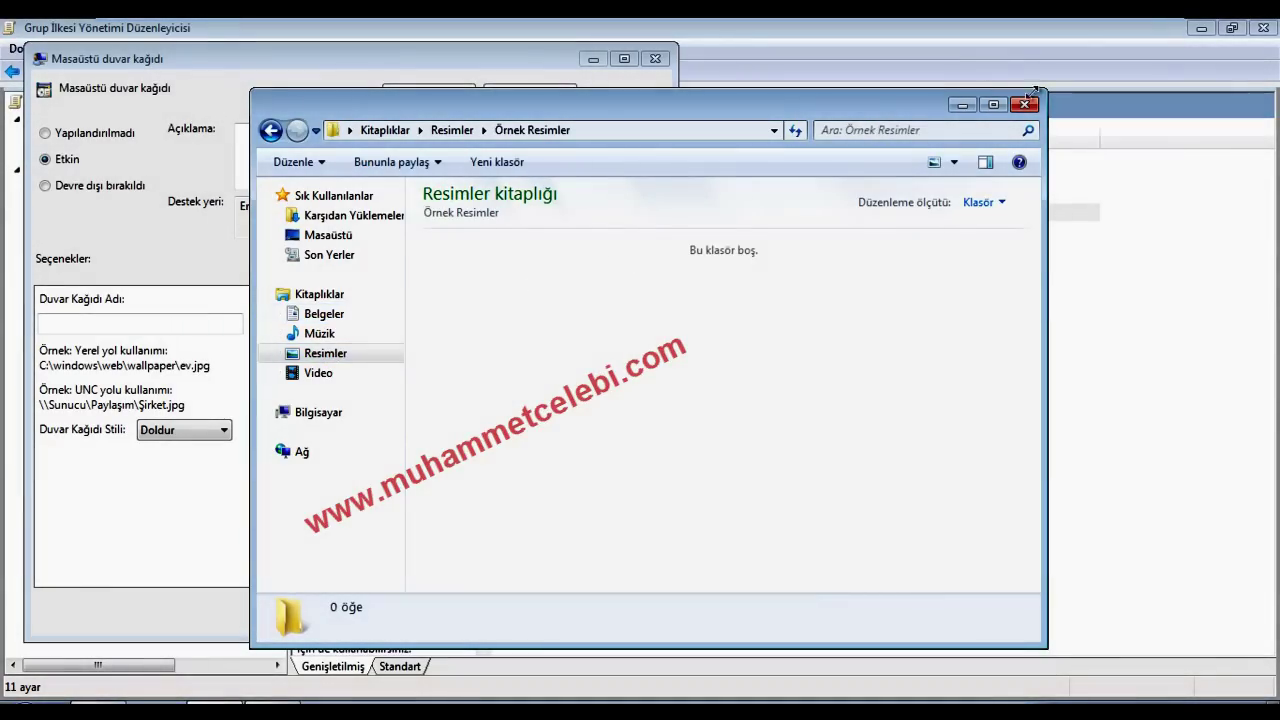
{"action": "left_click", "coordinate": [1028, 104]}
{"action": "left_click", "coordinate": [198, 430]}
{"action": "left_click", "coordinate": [198, 430]}
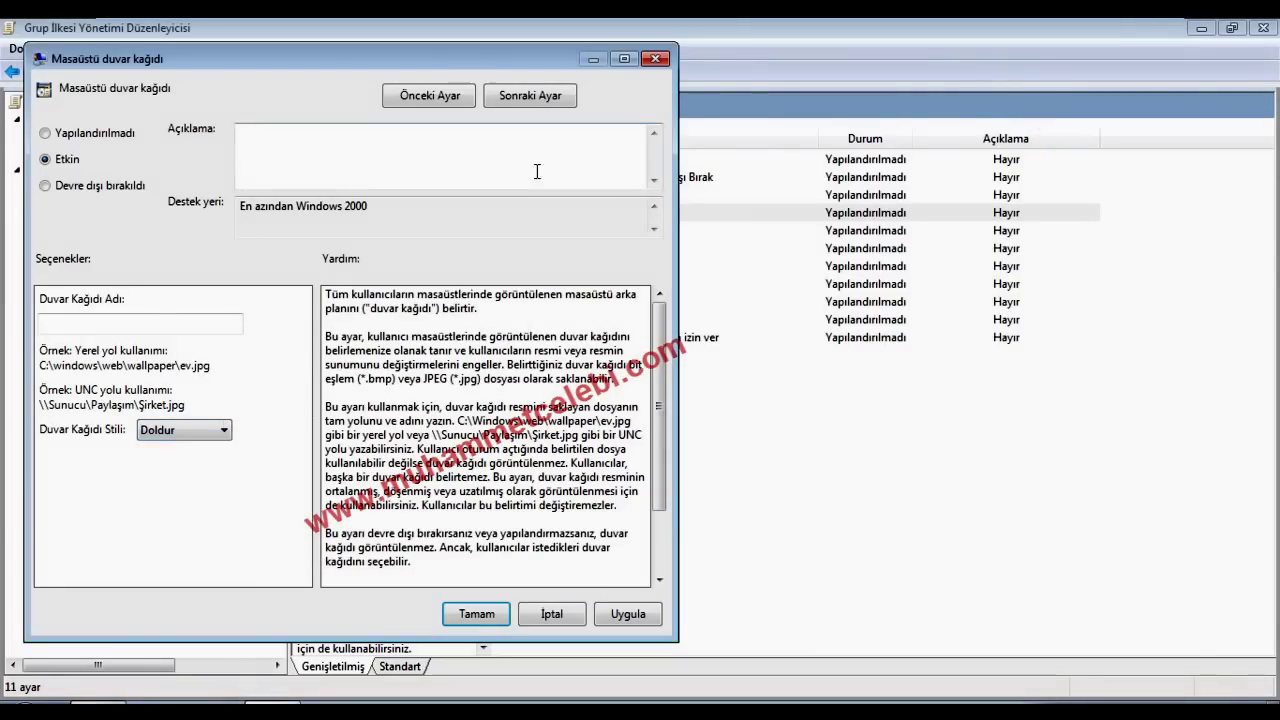
{"action": "left_click", "coordinate": [88, 133]}
{"action": "left_click", "coordinate": [476, 614]}
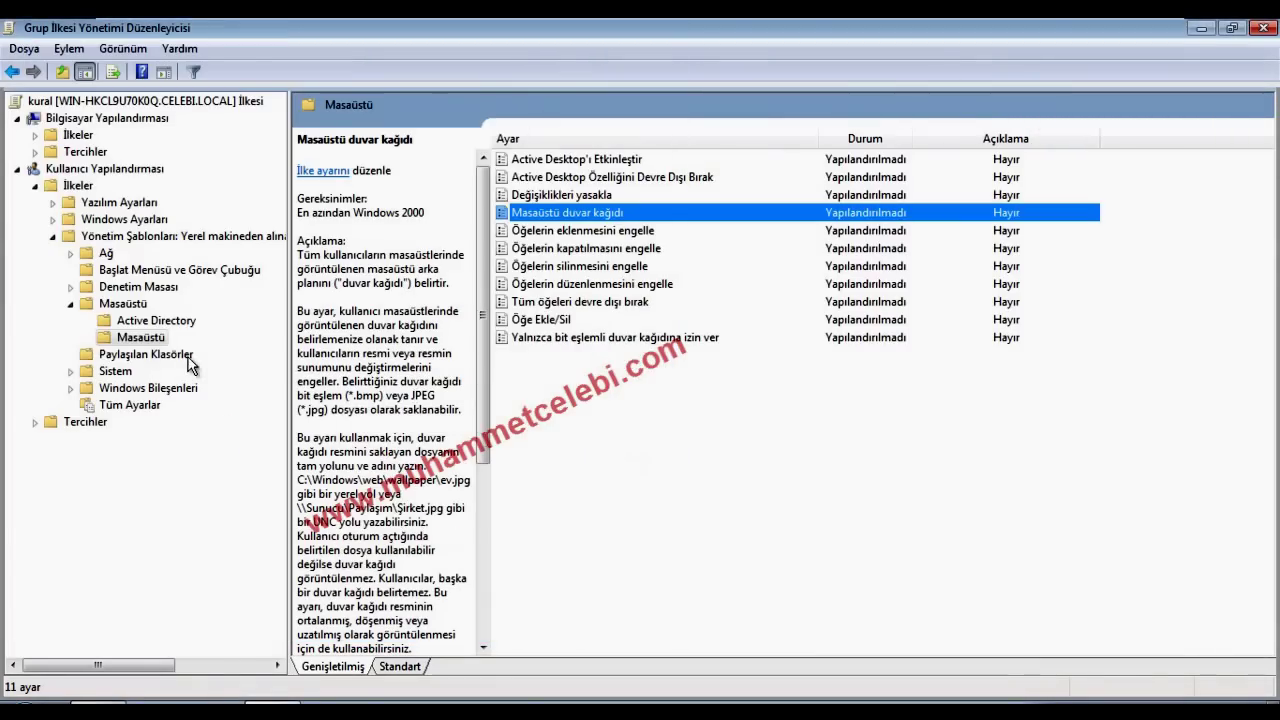
Set 'Başlat Menüsü'nden Tüm Programlar listesini kaldır' under Başlat Menüsü ve Görev Çubuğu to Etkin and apply it.
{"action": "left_click", "coordinate": [170, 274]}
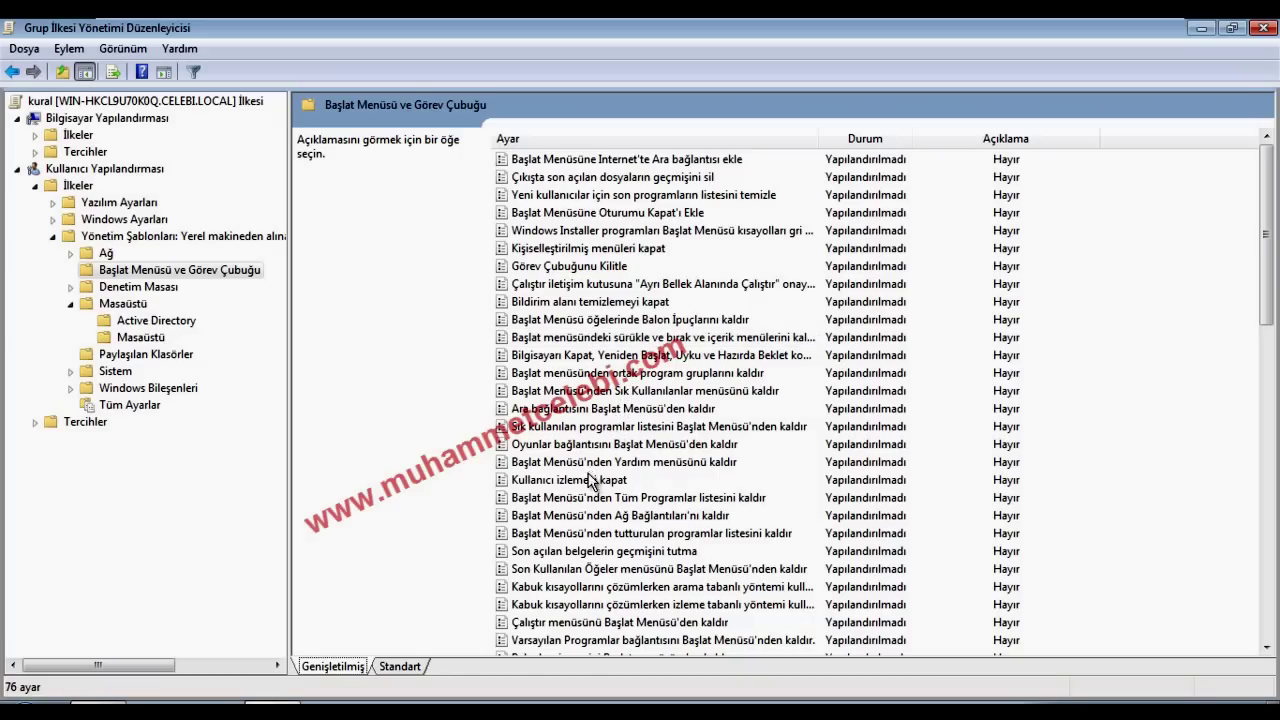
{"action": "left_click", "coordinate": [583, 502]}
{"action": "right_click", "coordinate": [583, 502]}
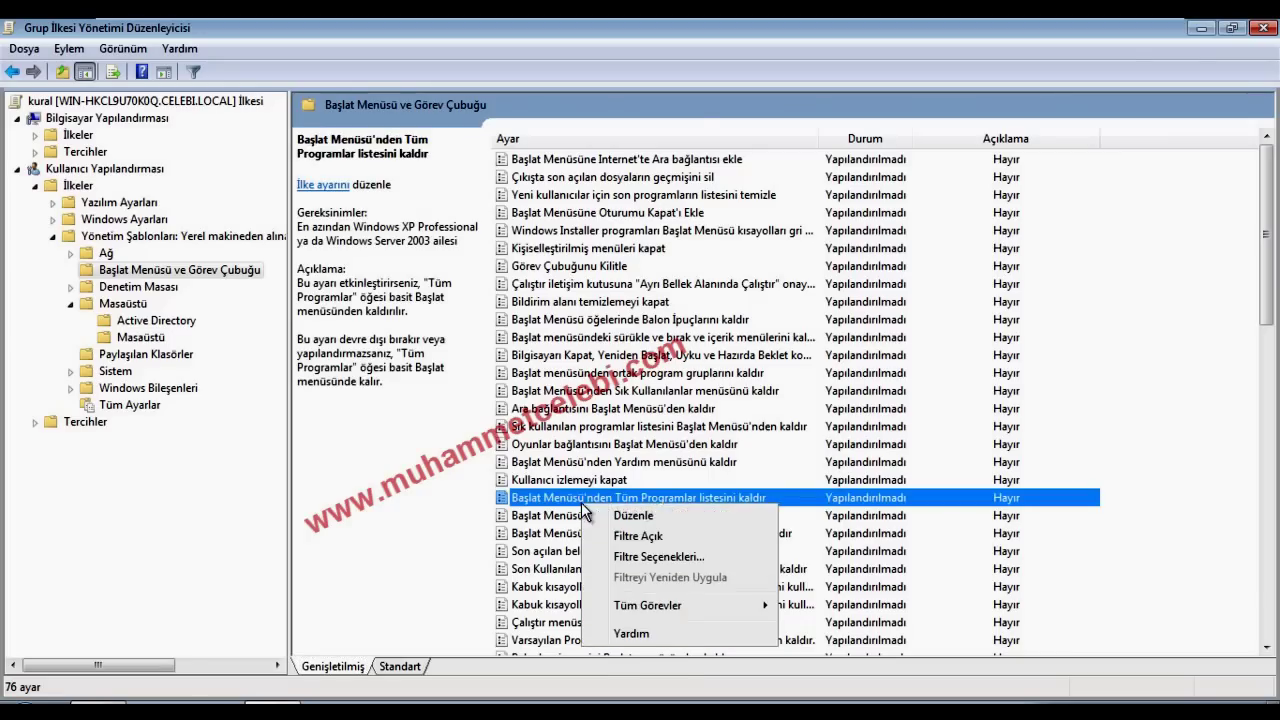
{"action": "left_click", "coordinate": [615, 516]}
{"action": "left_click", "coordinate": [99, 184]}
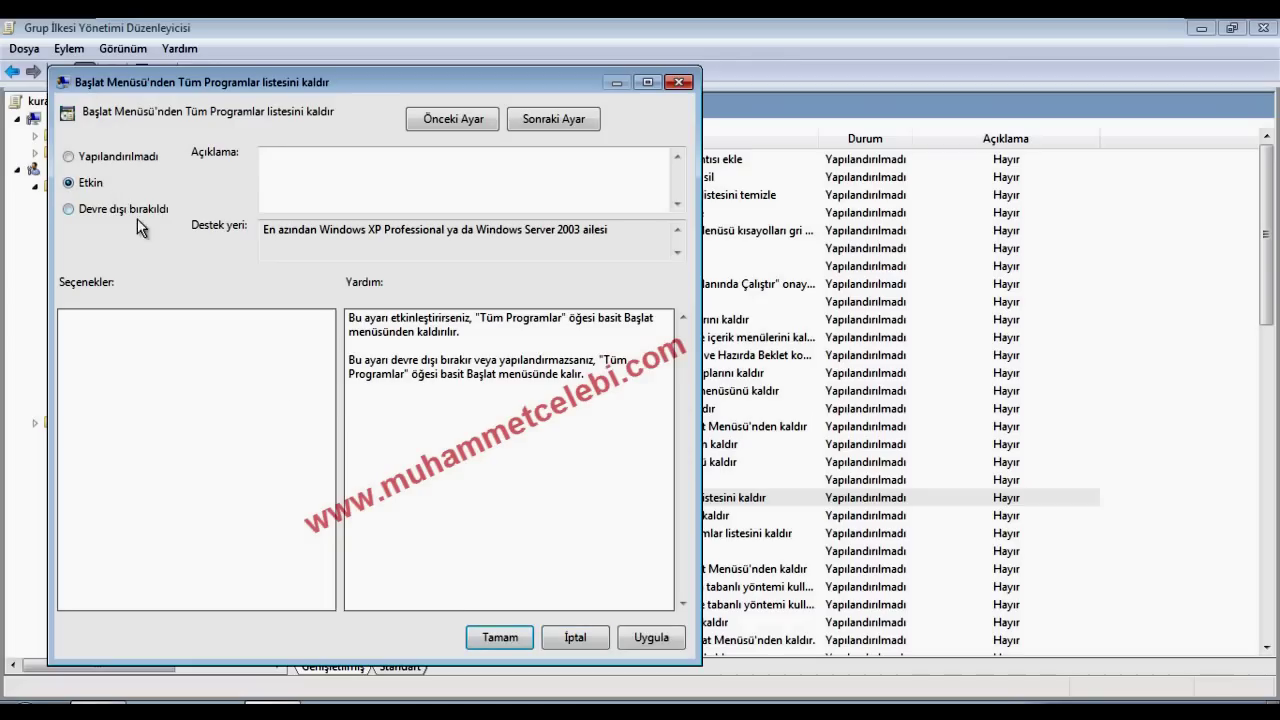
{"action": "left_click", "coordinate": [651, 638]}
{"action": "left_click", "coordinate": [500, 637]}
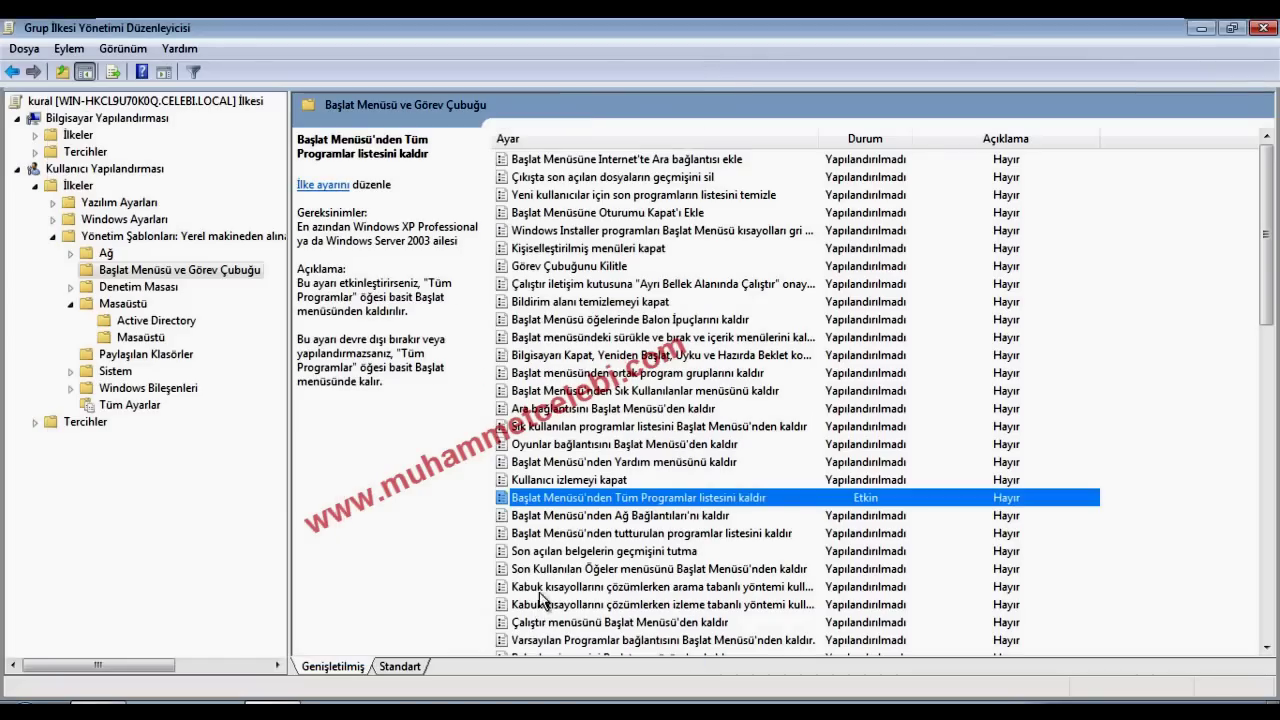
{"action": "left_click", "coordinate": [693, 532]}
{"action": "scroll", "coordinate": [695, 523], "scroll_direction": "down", "scroll_amount": 3}
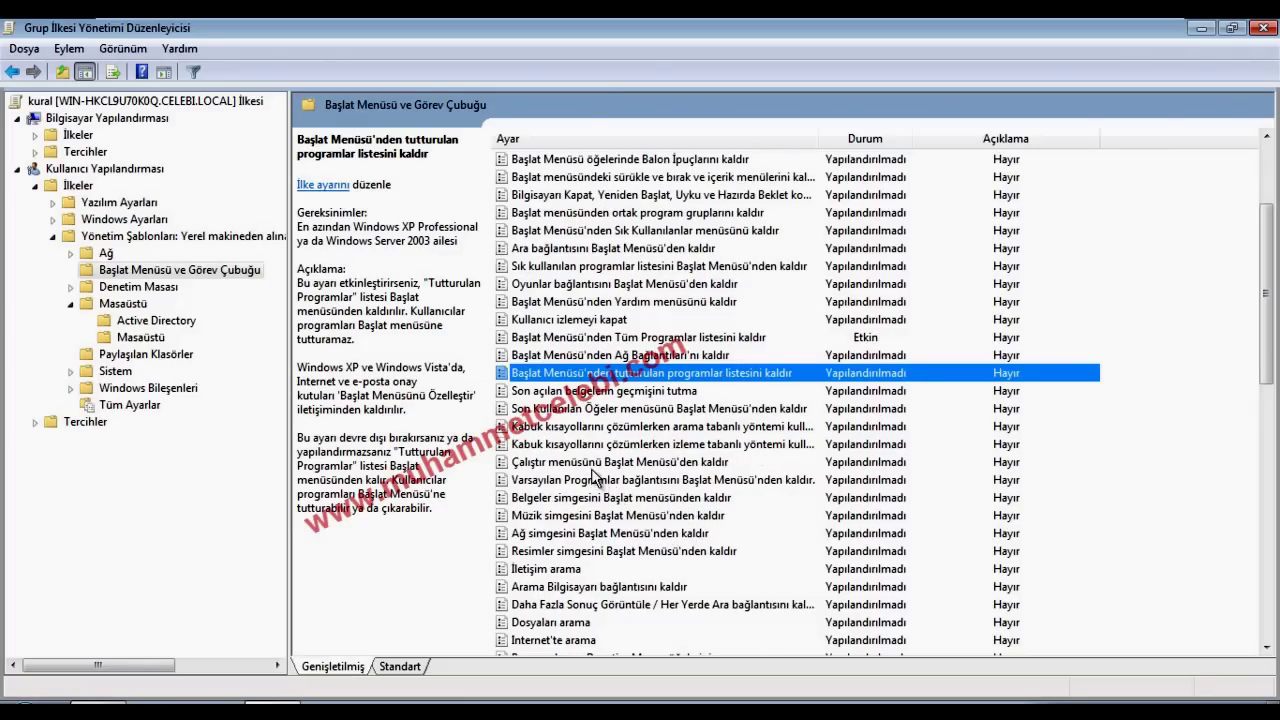
{"action": "scroll", "coordinate": [588, 500], "scroll_direction": "down", "scroll_amount": 1}
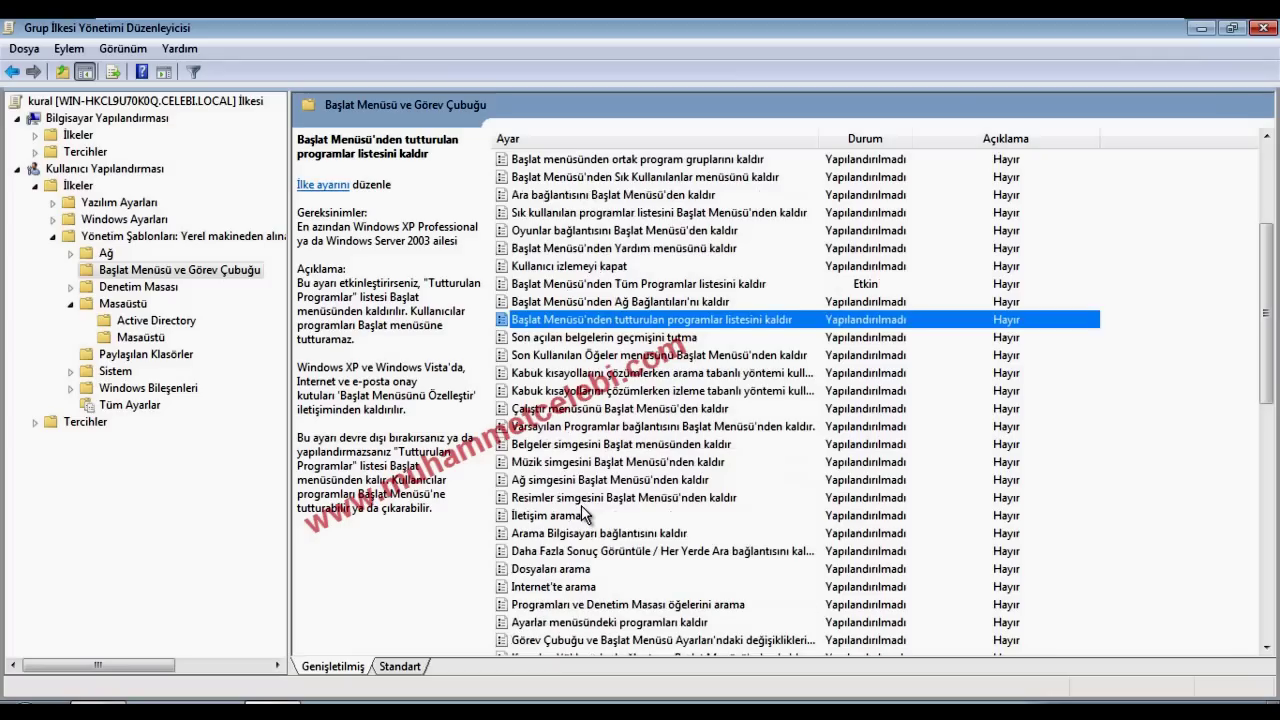
{"action": "scroll", "coordinate": [600, 428], "scroll_direction": "down", "scroll_amount": 2}
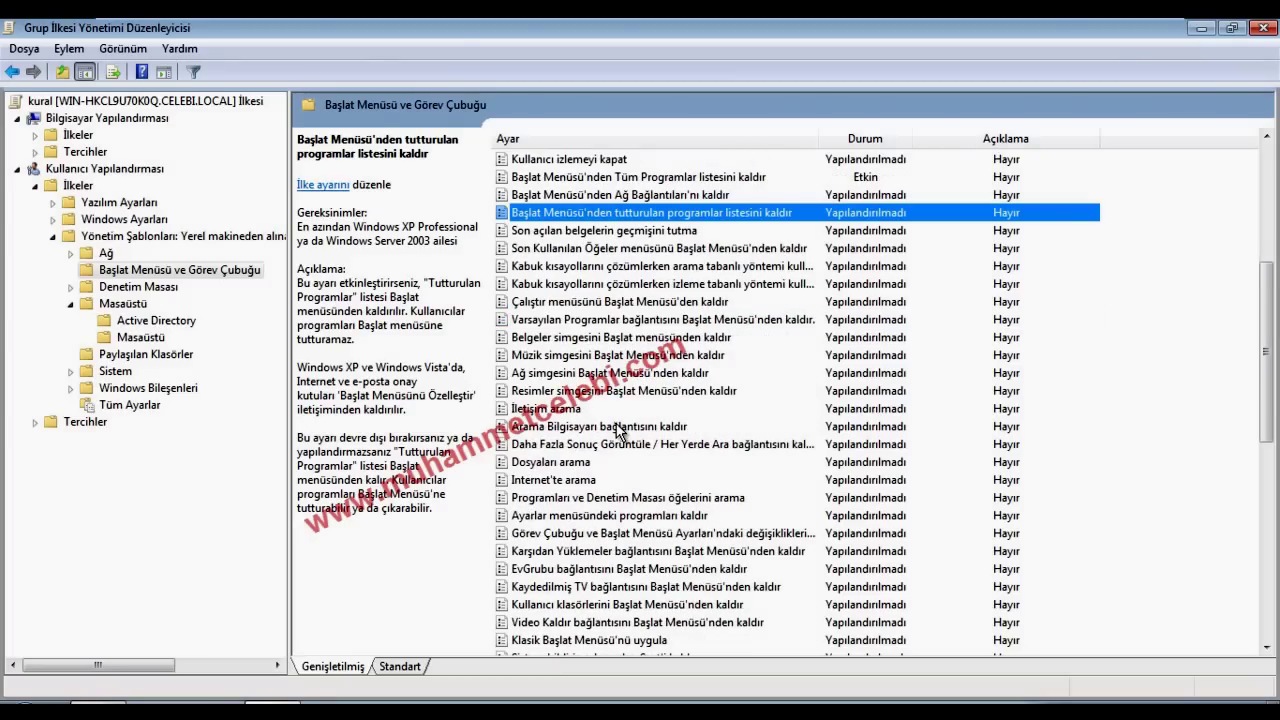
{"action": "left_click", "coordinate": [586, 499]}
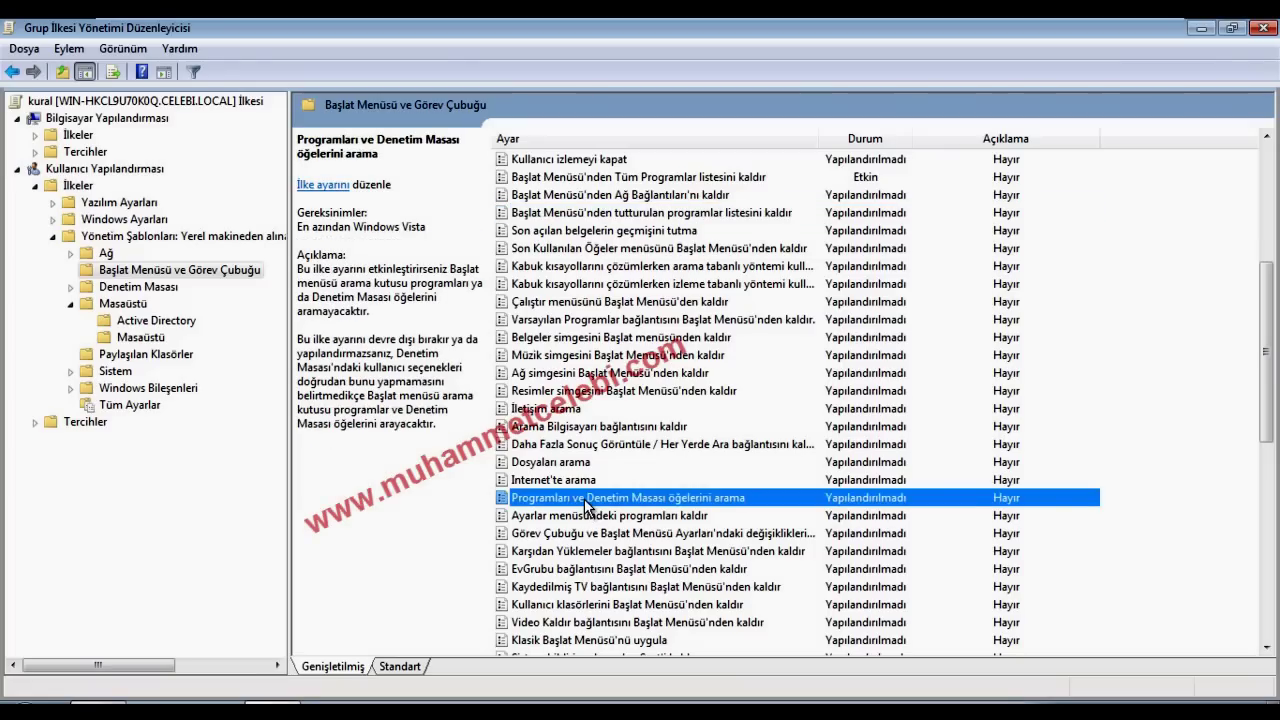
{"action": "scroll", "coordinate": [584, 499], "scroll_direction": "up", "scroll_amount": 3}
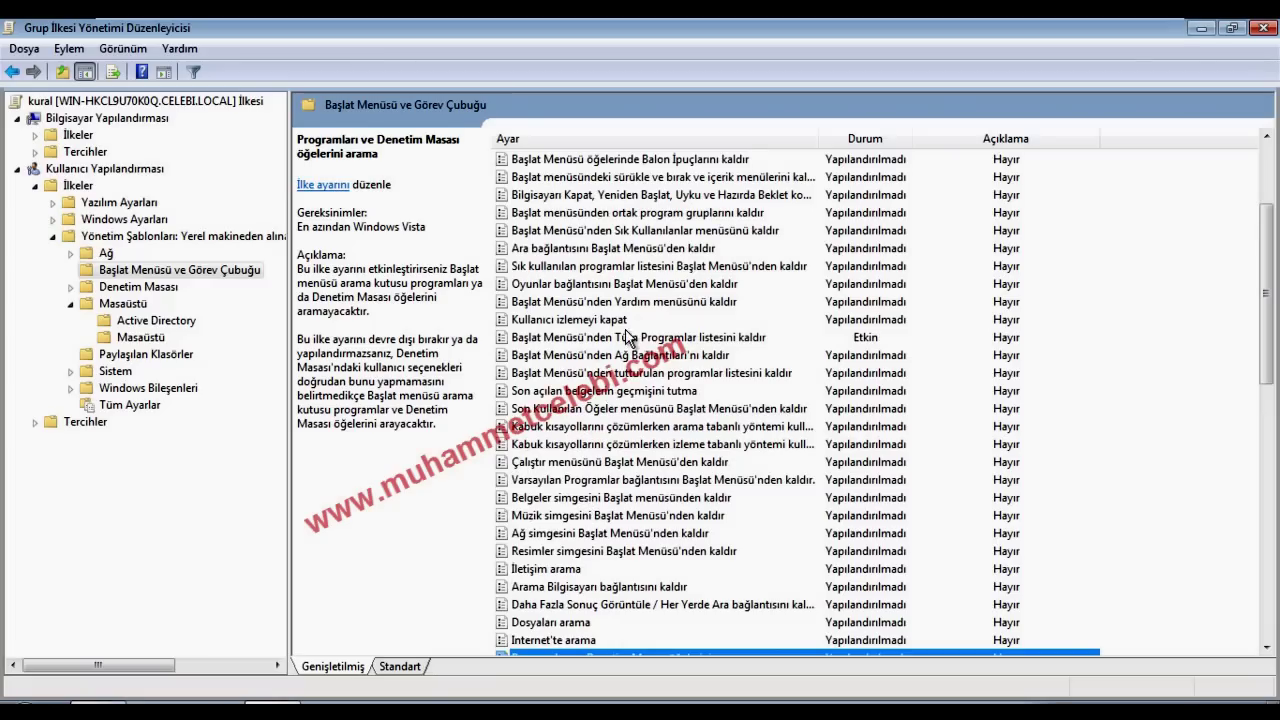
{"action": "scroll", "coordinate": [633, 309], "scroll_direction": "down", "scroll_amount": 3}
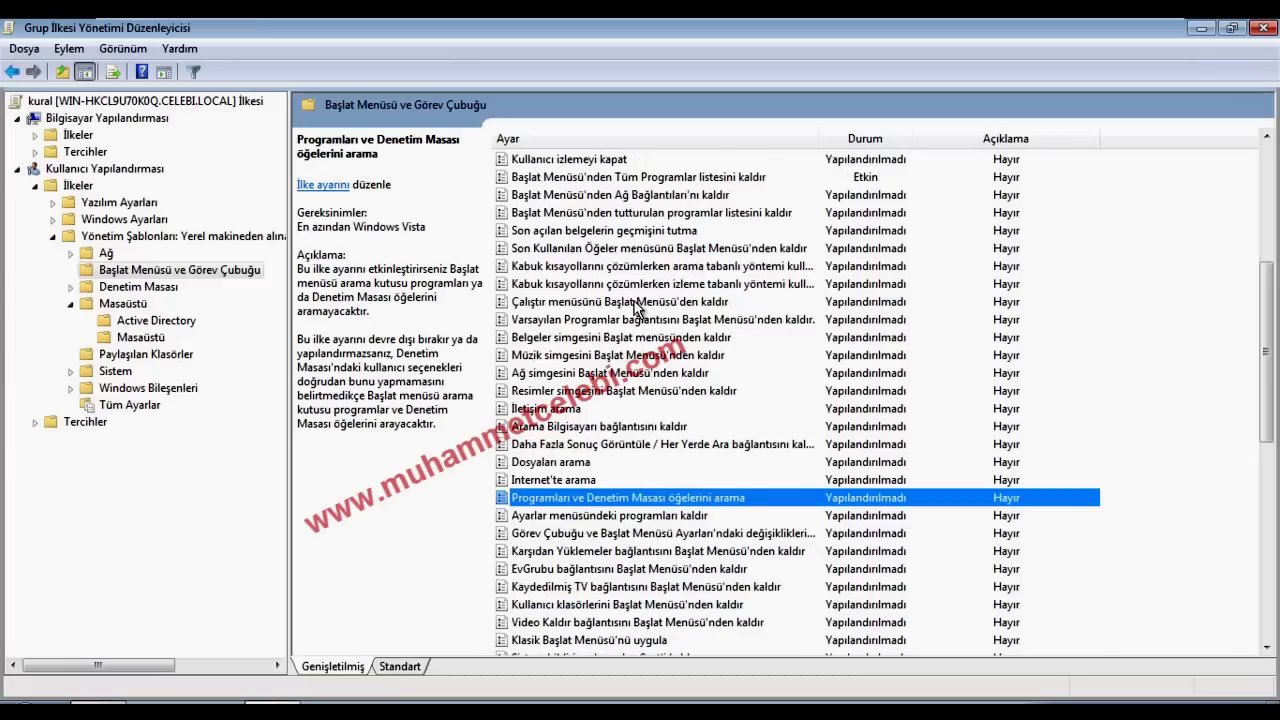
{"action": "scroll", "coordinate": [634, 308], "scroll_direction": "down", "scroll_amount": 2}
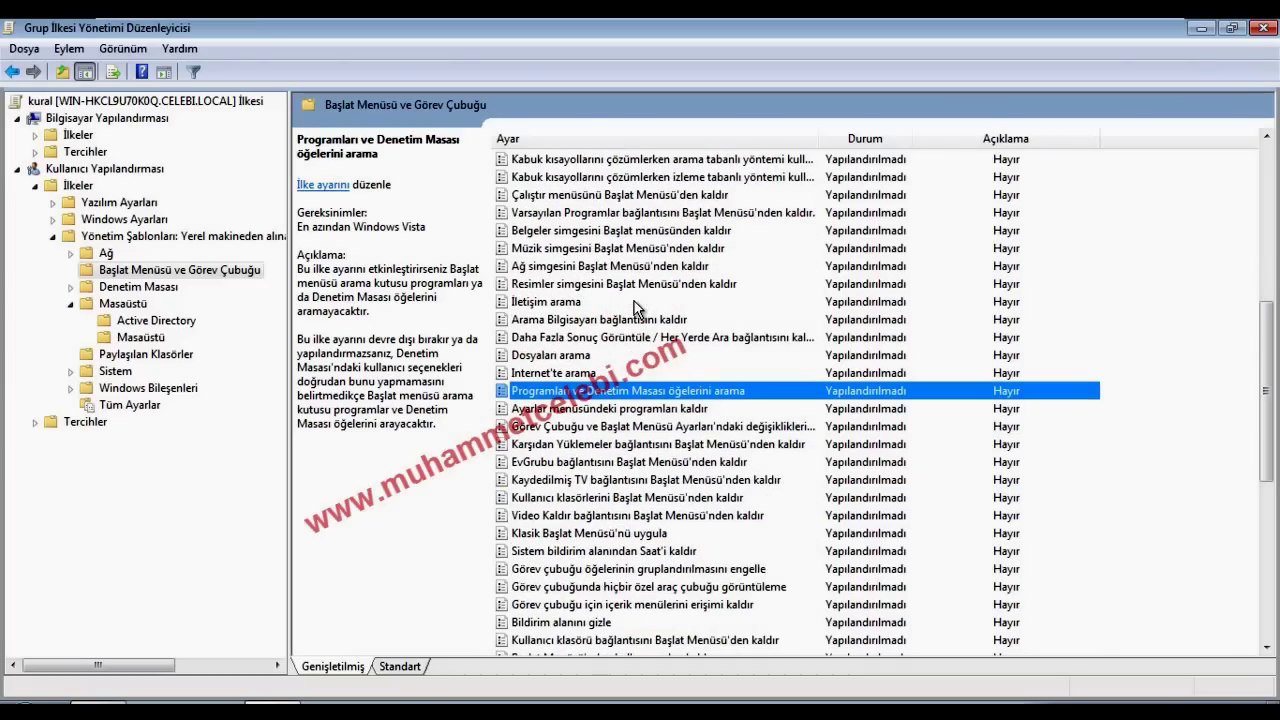
{"action": "scroll", "coordinate": [612, 435], "scroll_direction": "down", "scroll_amount": 3}
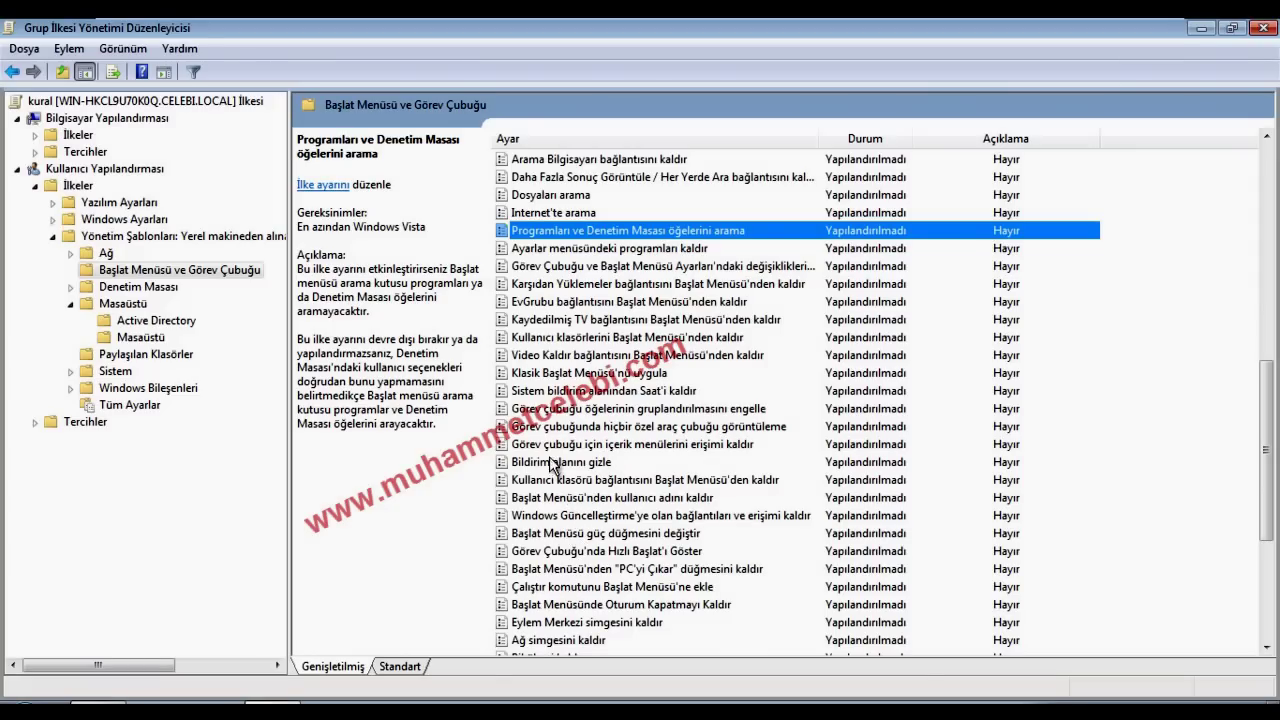
{"action": "scroll", "coordinate": [560, 437], "scroll_direction": "down", "scroll_amount": 5}
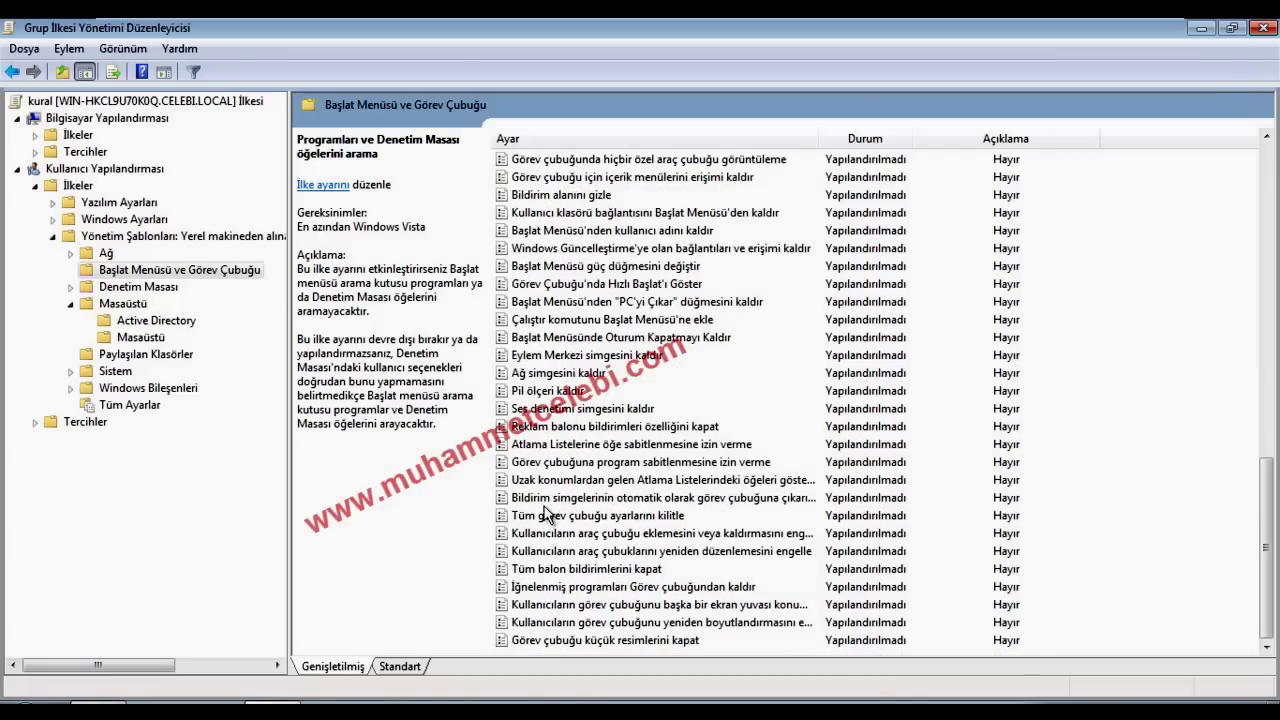
{"action": "scroll", "coordinate": [541, 462], "scroll_direction": "up", "scroll_amount": 3}
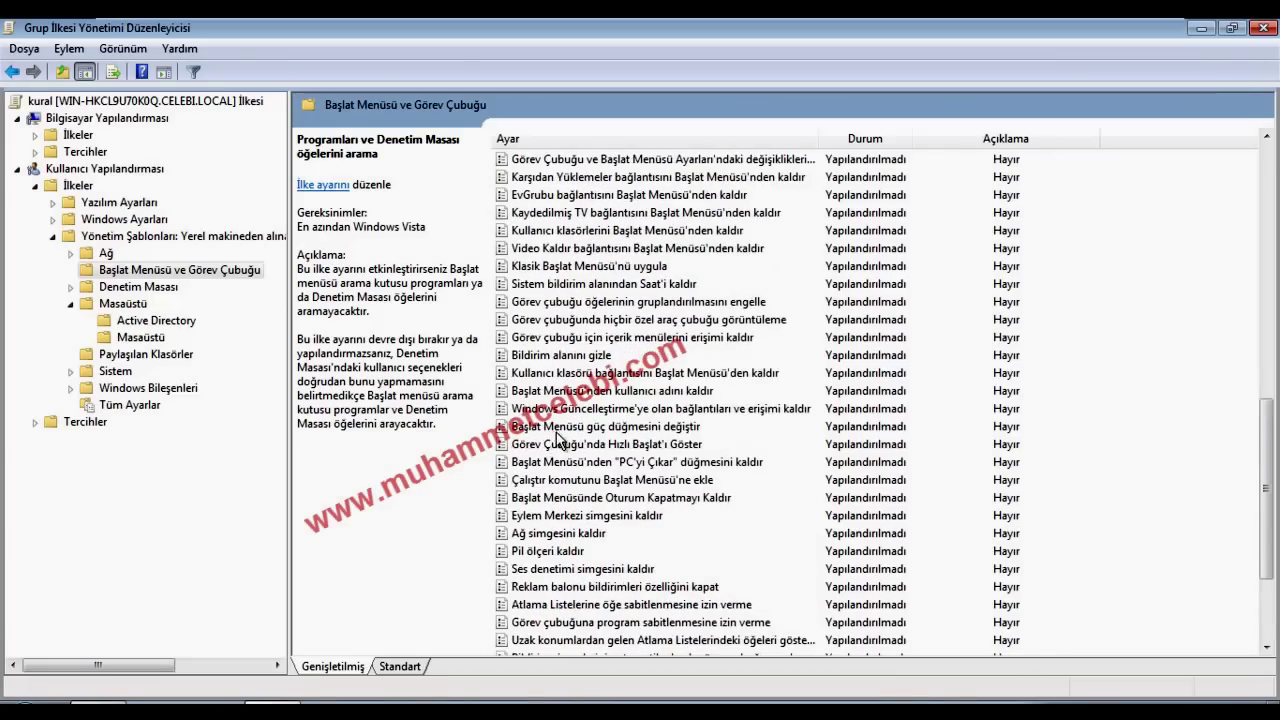
{"action": "scroll", "coordinate": [575, 465], "scroll_direction": "up", "scroll_amount": 3}
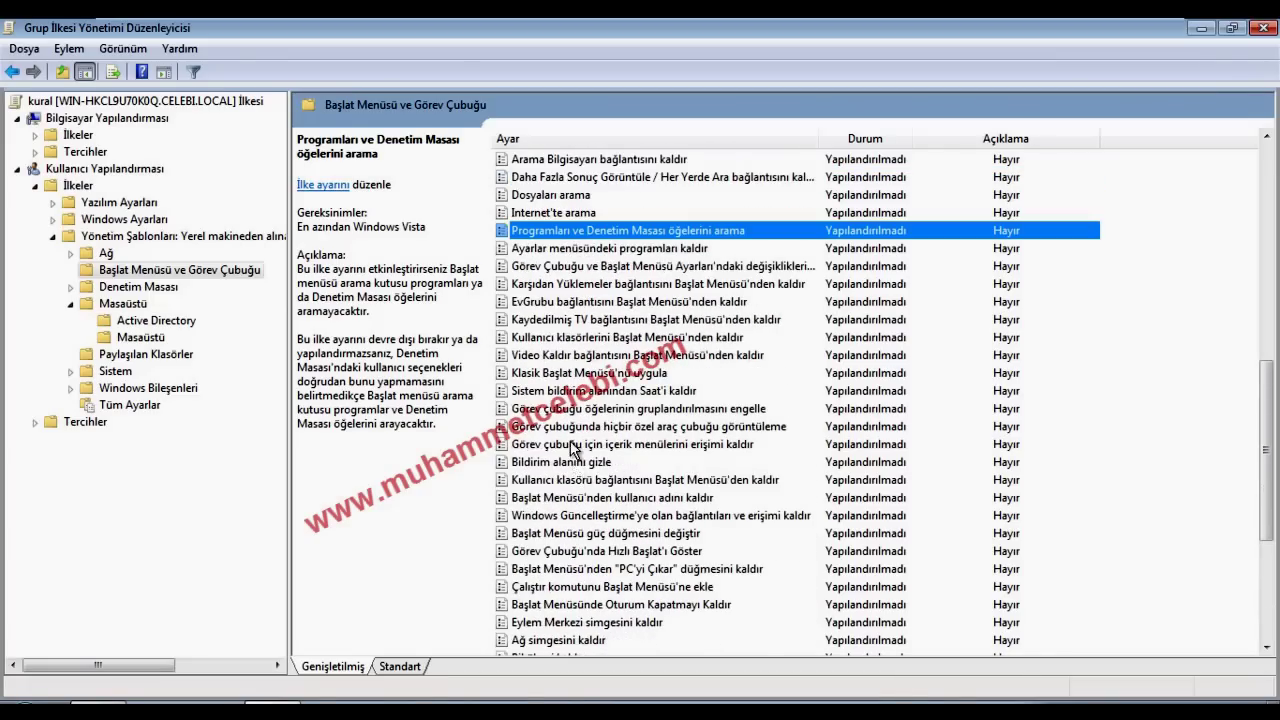
{"action": "scroll", "coordinate": [575, 444], "scroll_direction": "up", "scroll_amount": 6}
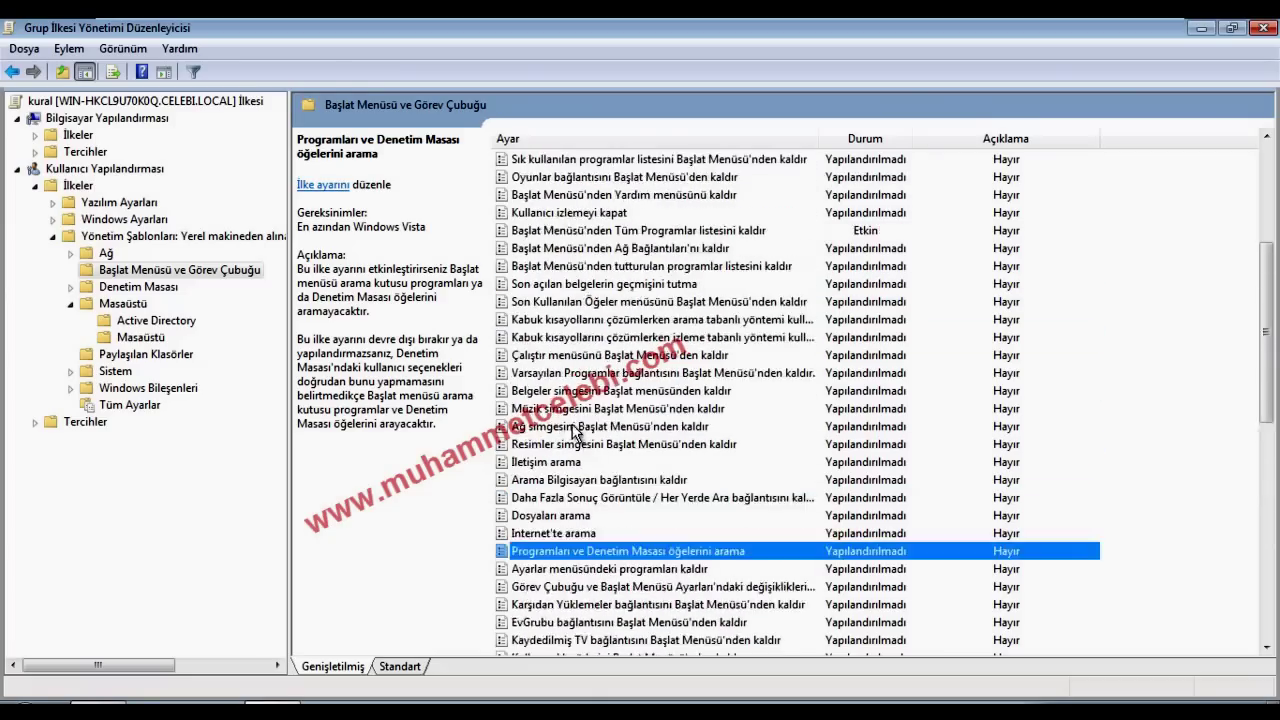
{"action": "scroll", "coordinate": [578, 315], "scroll_direction": "up", "scroll_amount": 1}
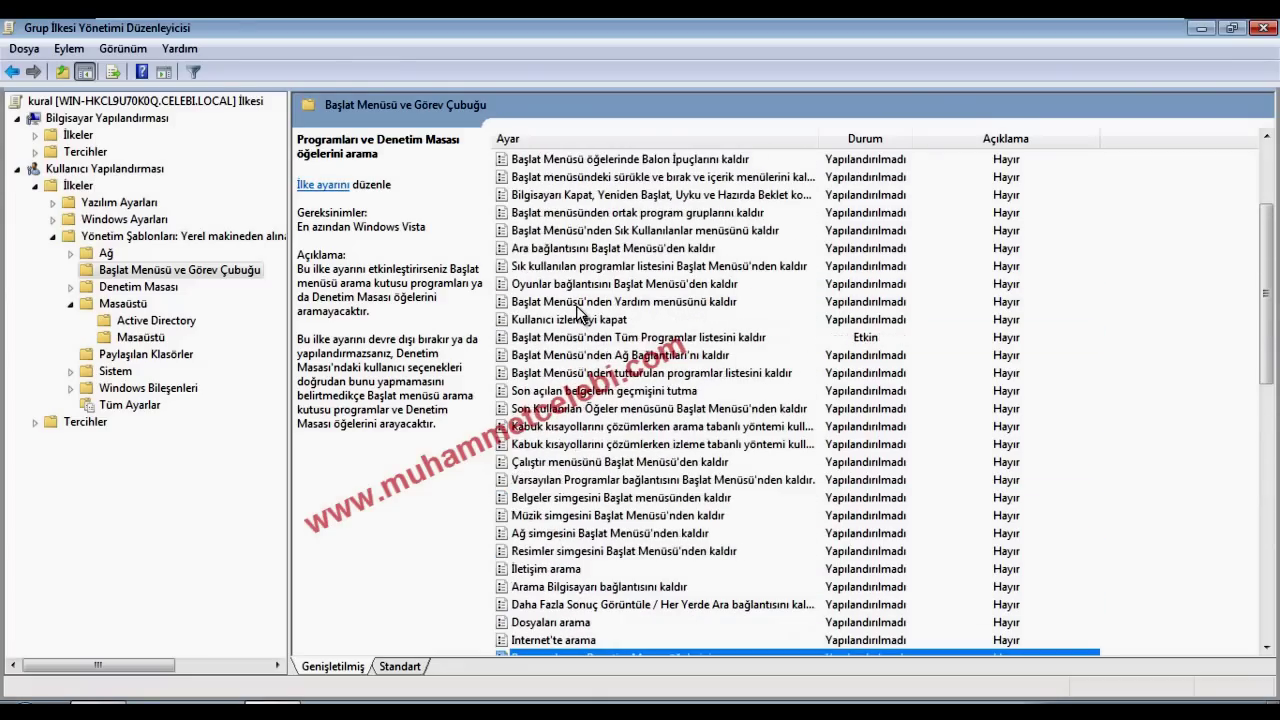
{"action": "scroll", "coordinate": [578, 312], "scroll_direction": "up", "scroll_amount": 1}
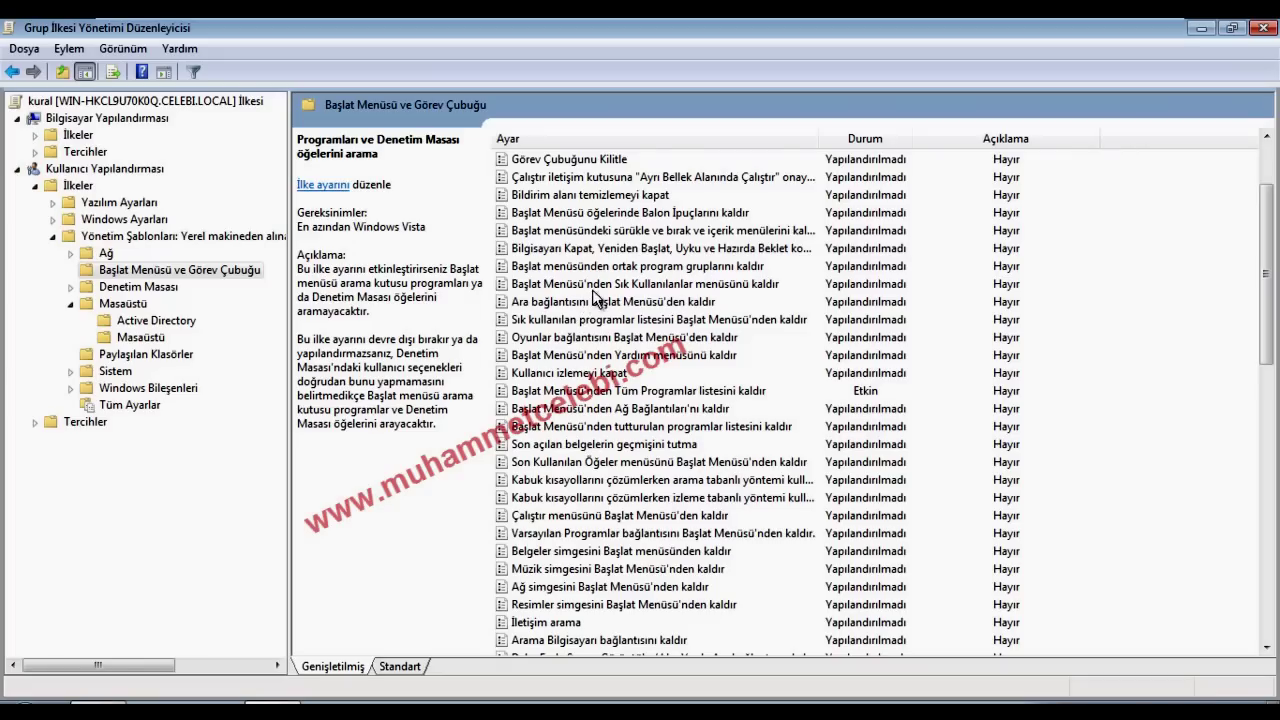
{"action": "scroll", "coordinate": [622, 240], "scroll_direction": "up", "scroll_amount": 1}
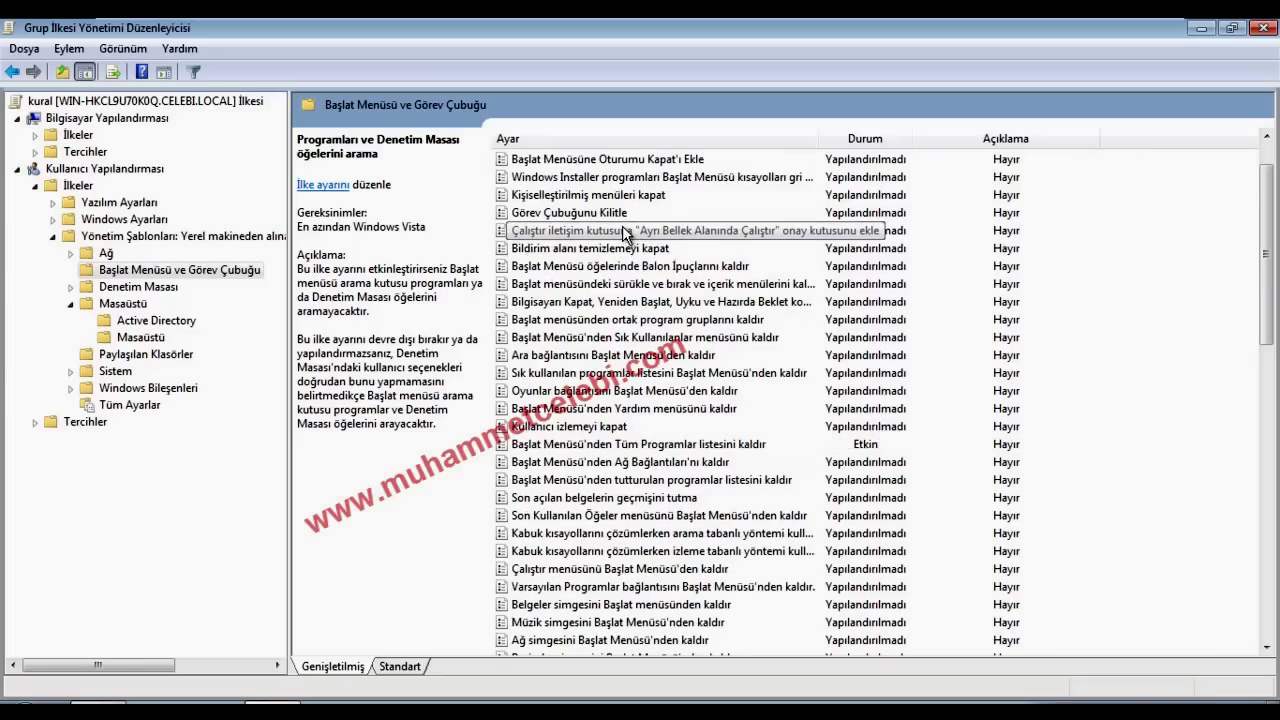
{"action": "scroll", "coordinate": [622, 230], "scroll_direction": "up", "scroll_amount": 1}
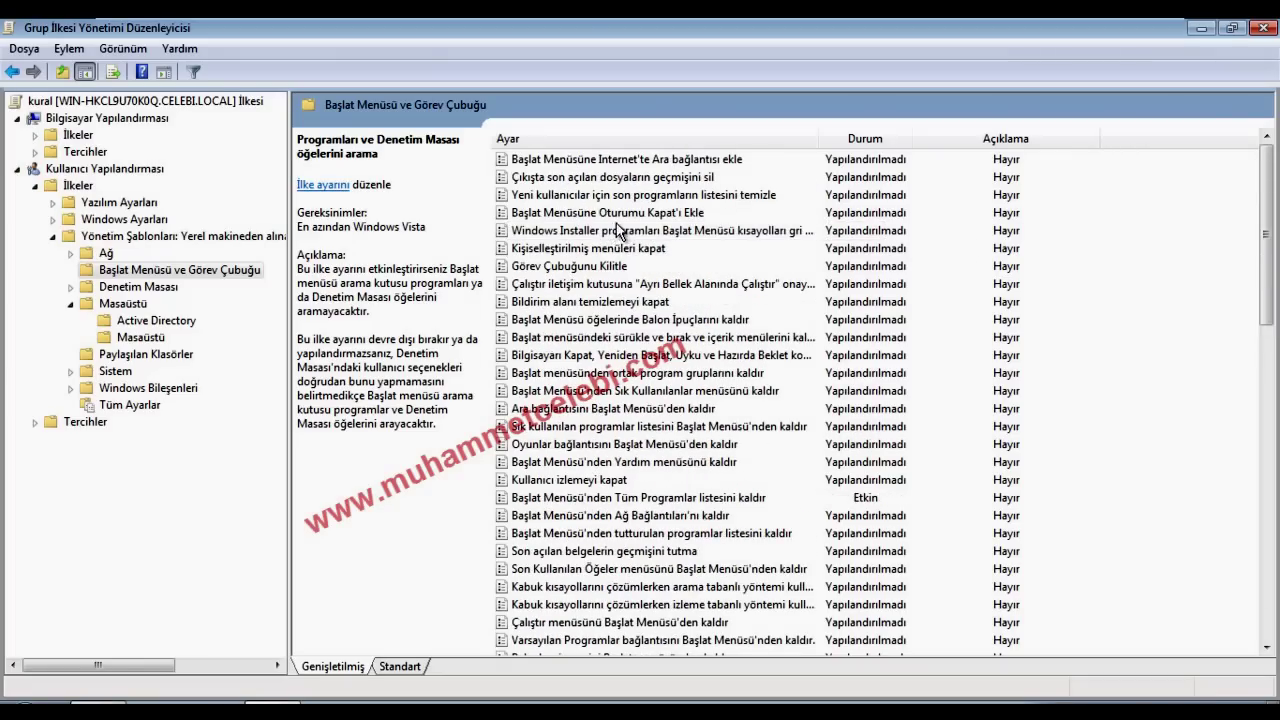
{"action": "scroll", "coordinate": [622, 222], "scroll_direction": "down", "scroll_amount": 3}
{"action": "scroll", "coordinate": [622, 222], "scroll_direction": "down", "scroll_amount": 2}
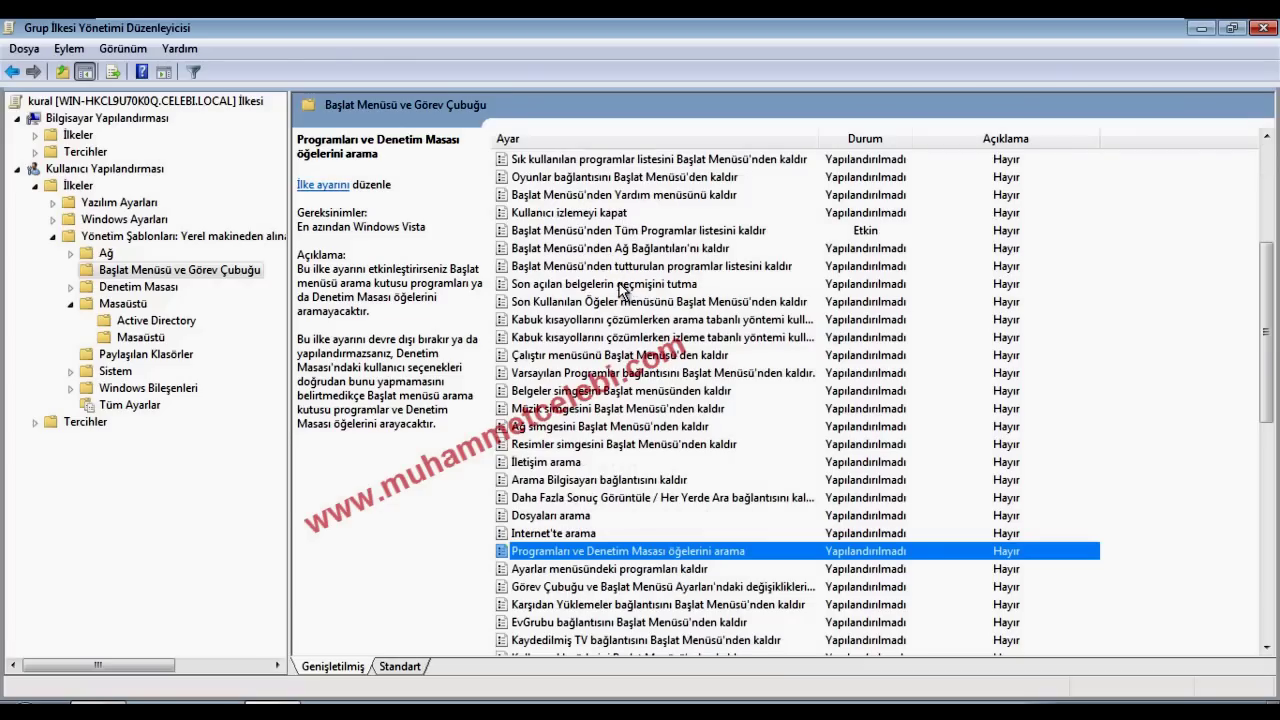
{"action": "left_click", "coordinate": [609, 301]}
{"action": "key", "text": "o"}
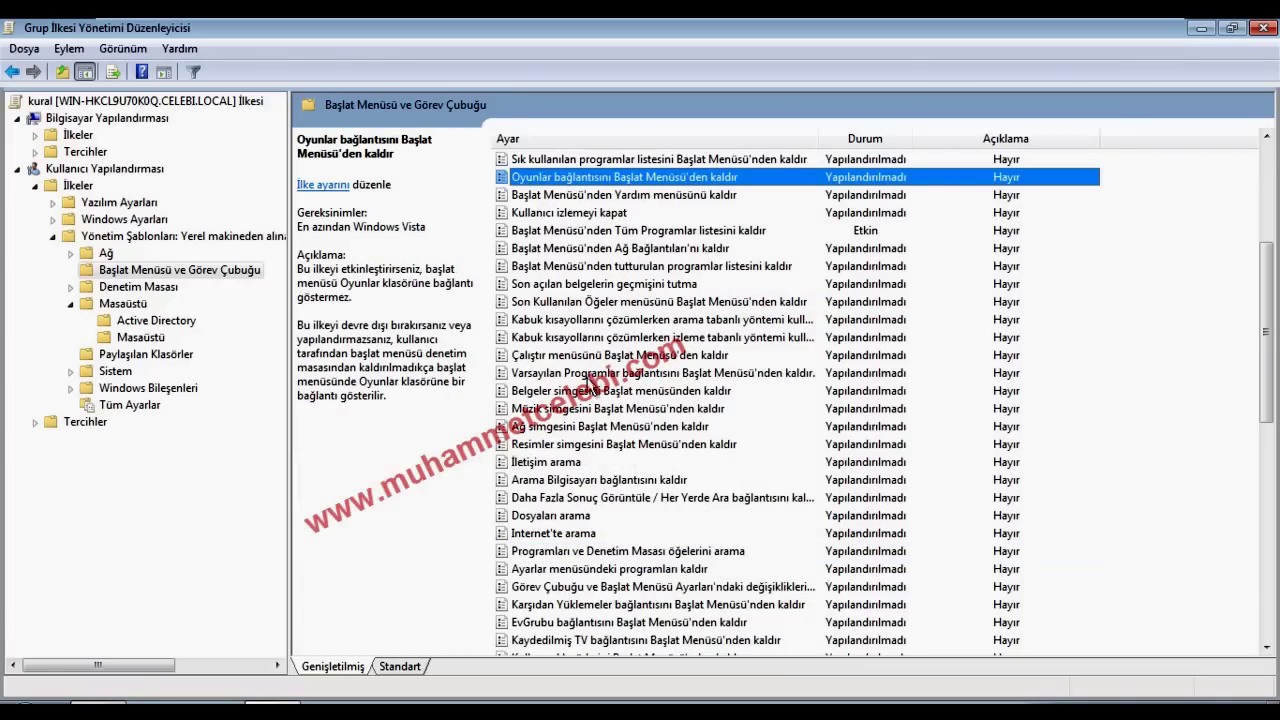
{"action": "left_click", "coordinate": [587, 498]}
{"action": "scroll", "coordinate": [587, 500], "scroll_direction": "down", "scroll_amount": 1}
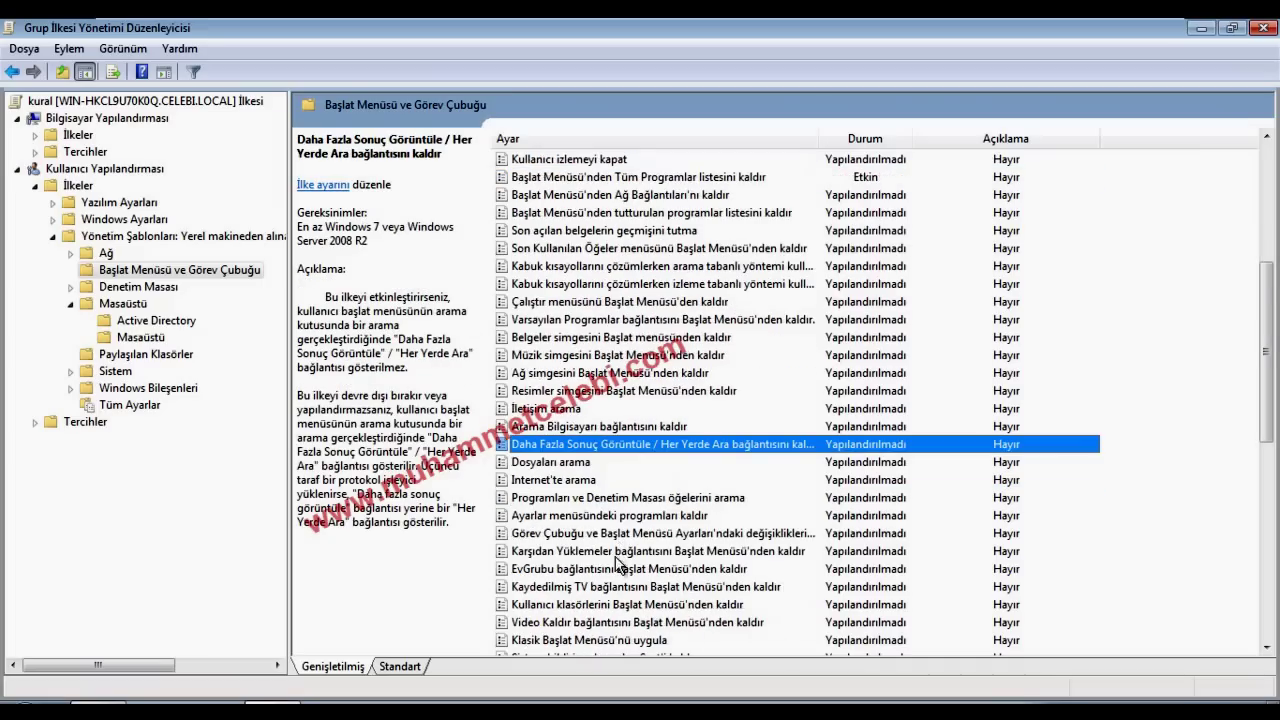
{"action": "scroll", "coordinate": [615, 597], "scroll_direction": "down", "scroll_amount": 1}
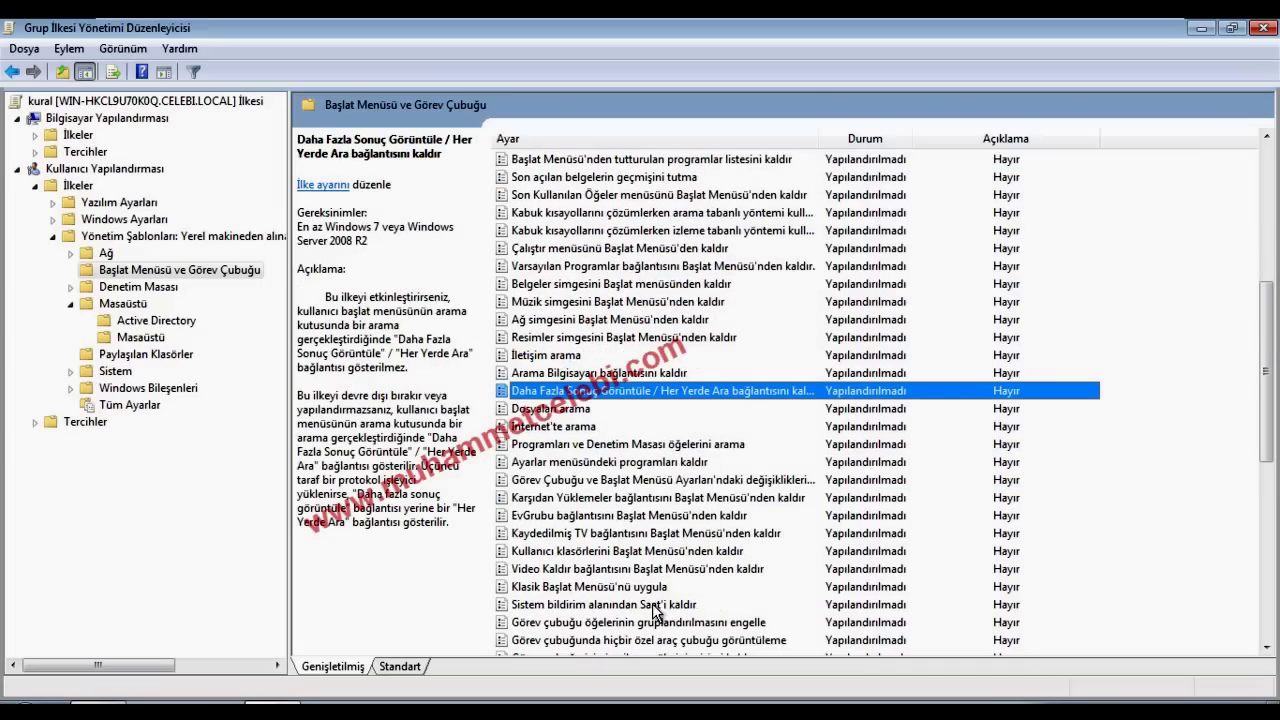
{"action": "scroll", "coordinate": [652, 605], "scroll_direction": "down", "scroll_amount": 1}
{"action": "scroll", "coordinate": [635, 603], "scroll_direction": "down", "scroll_amount": 1}
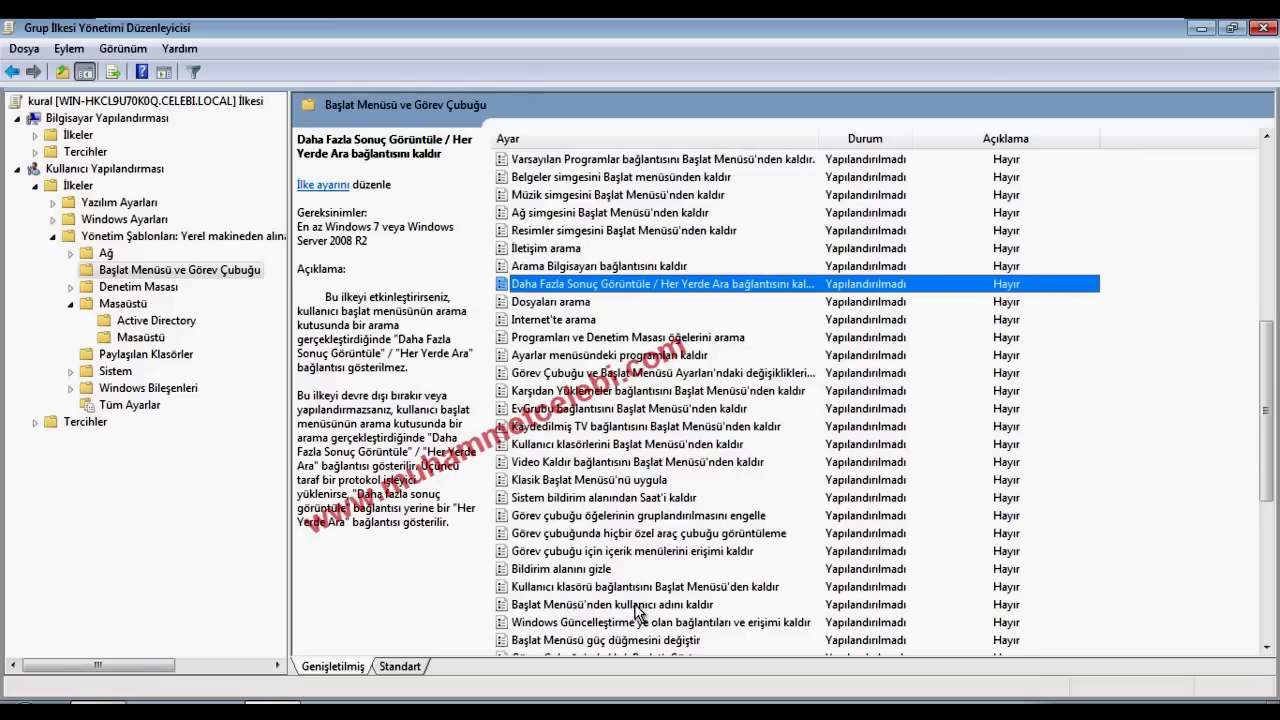
{"action": "left_click", "coordinate": [634, 604]}
{"action": "scroll", "coordinate": [634, 606], "scroll_direction": "down", "scroll_amount": 1}
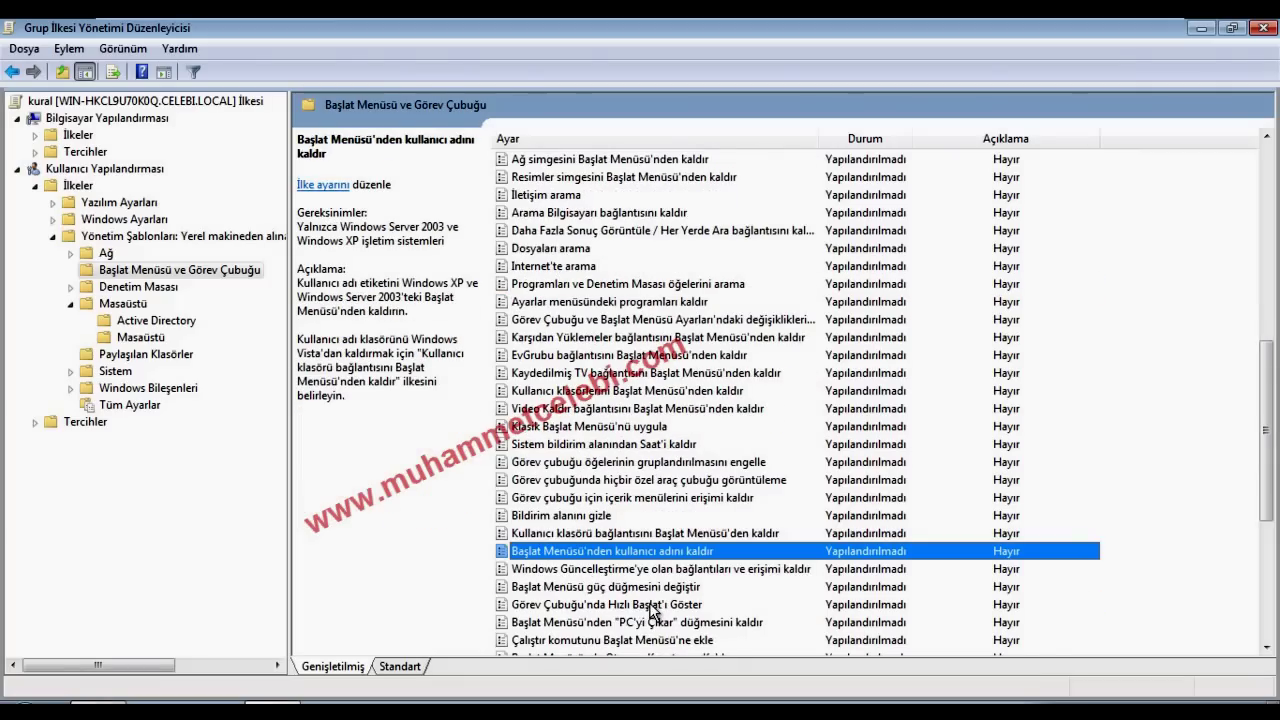
Set 'Başlat Menüsünde Oturum Kapatmayı Kaldır' to Etkin and confirm the change.
{"action": "scroll", "coordinate": [651, 608], "scroll_direction": "down", "scroll_amount": 1}
{"action": "double_click", "coordinate": [651, 604]}
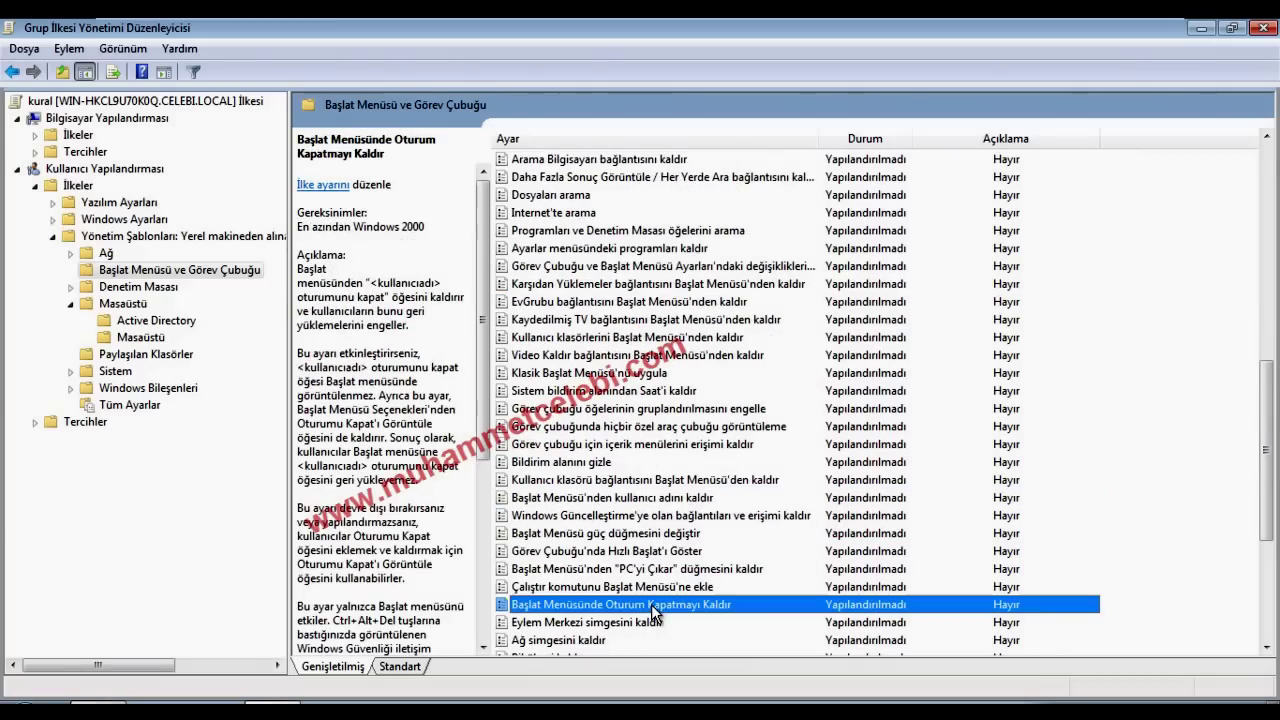
{"action": "left_click", "coordinate": [114, 206]}
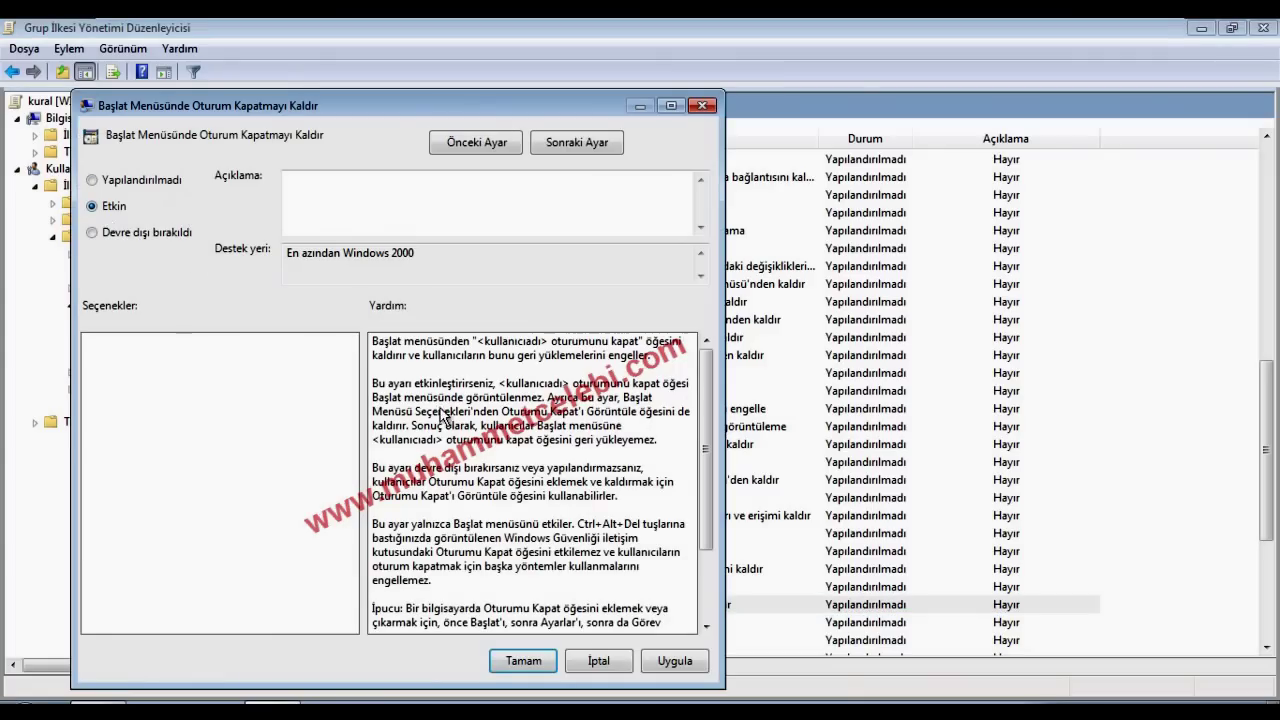
{"action": "left_click", "coordinate": [523, 661]}
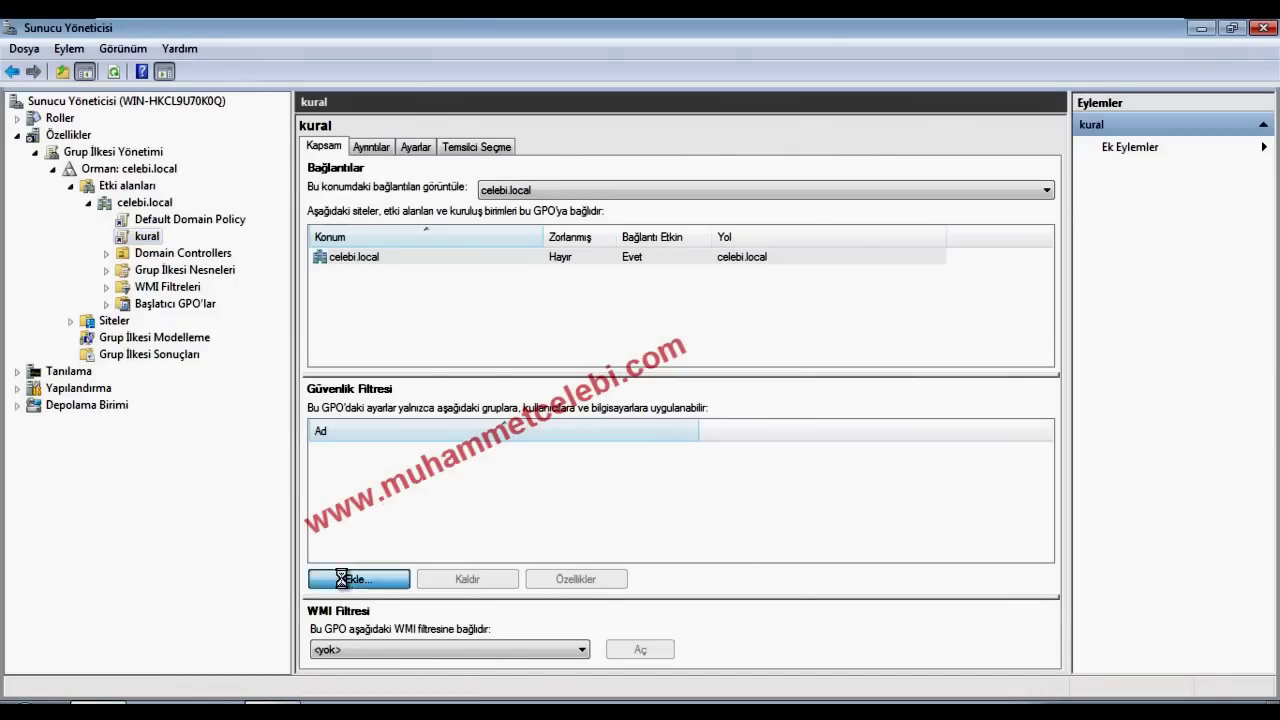
Add the domain user account, resolved from a partial name, to the kural GPO's Güvenlik Filtresi.
{"action": "left_click", "coordinate": [388, 579]}
{"action": "left_click_drag", "start_coordinate": [666, 260], "coordinate": [1083, 210]}
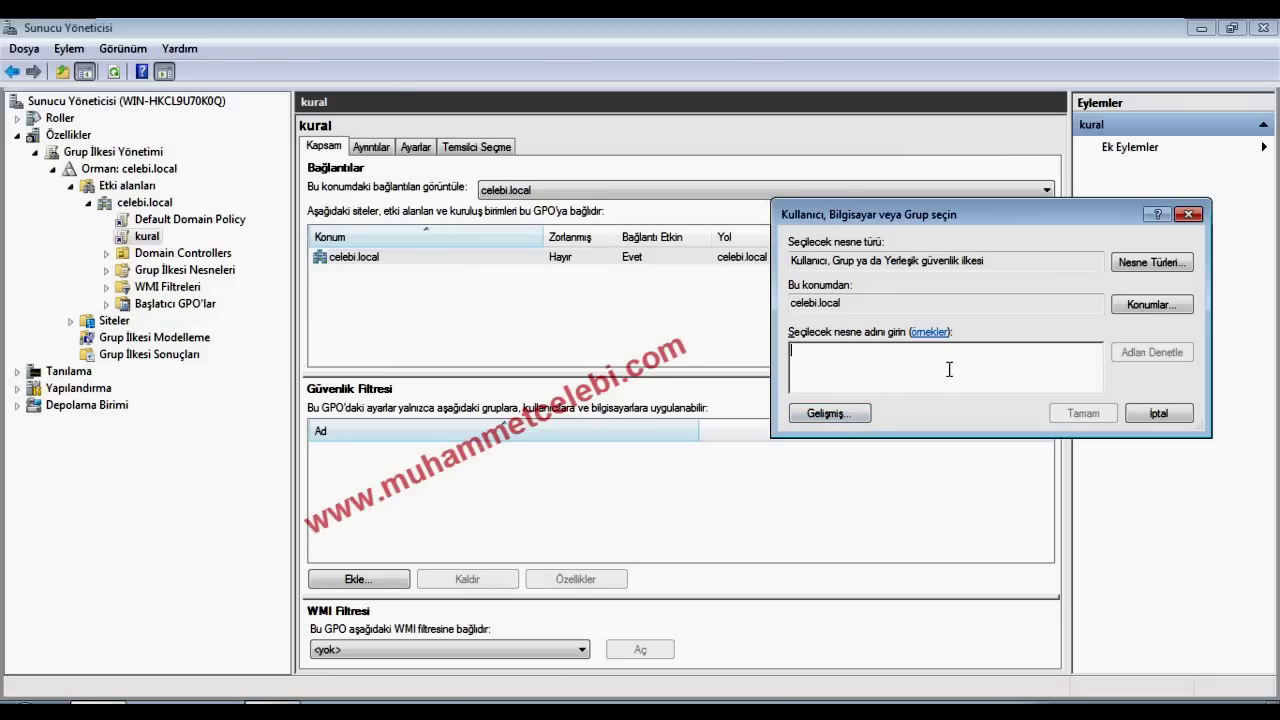
{"action": "type", "text": "muha"}
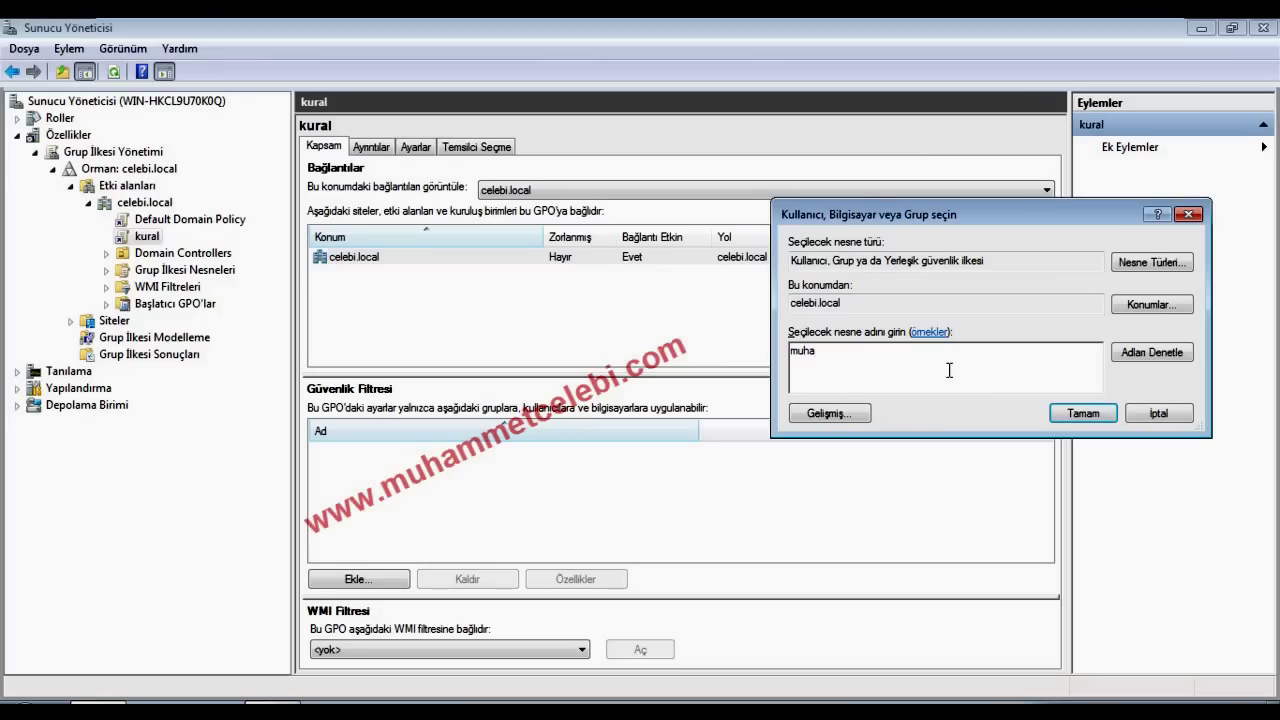
{"action": "left_click", "coordinate": [1160, 352]}
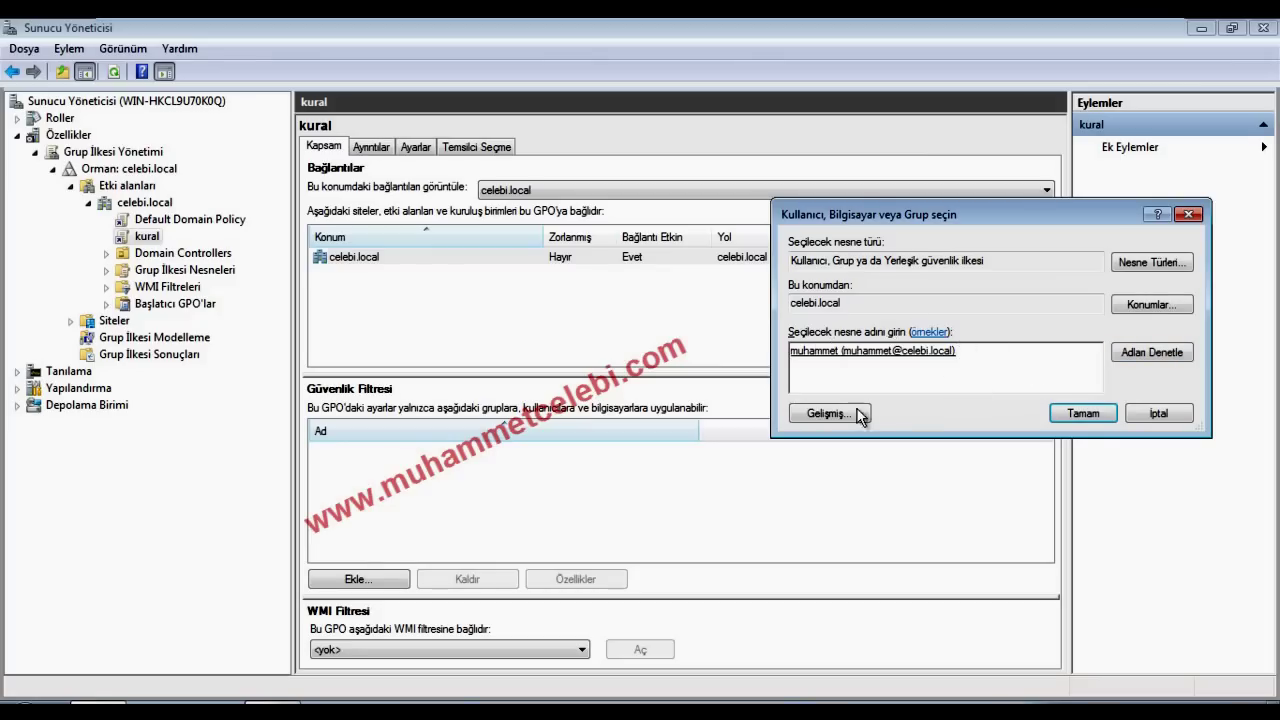
{"action": "left_click", "coordinate": [1063, 415]}
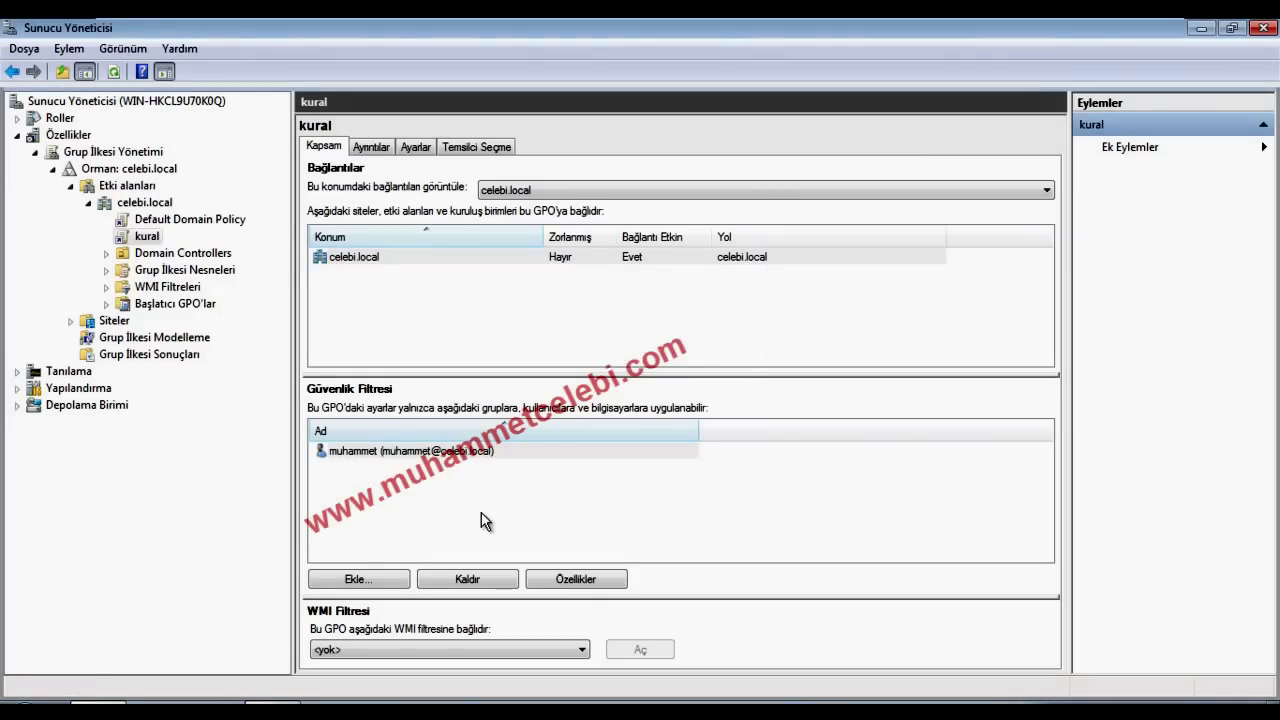
{"action": "left_click", "coordinate": [147, 238]}
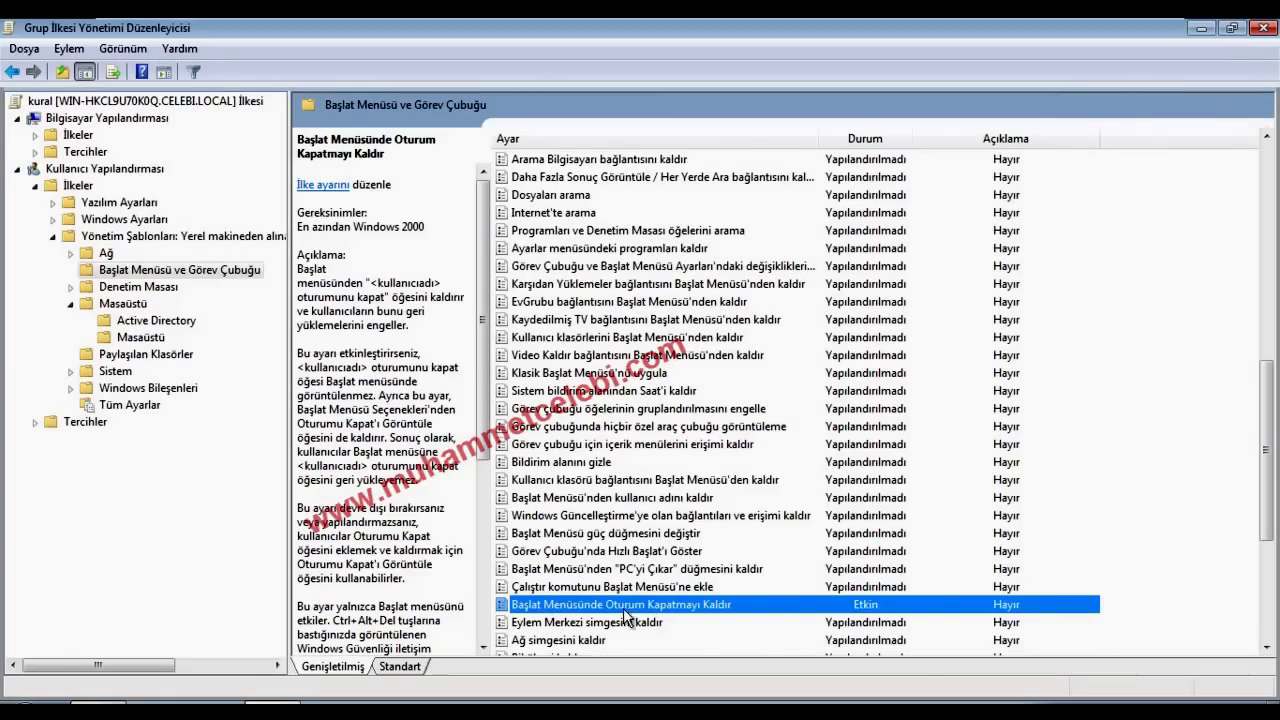
Review the description of the remove All Programs list policy.
{"action": "scroll", "coordinate": [769, 605], "scroll_direction": "up", "scroll_amount": 5}
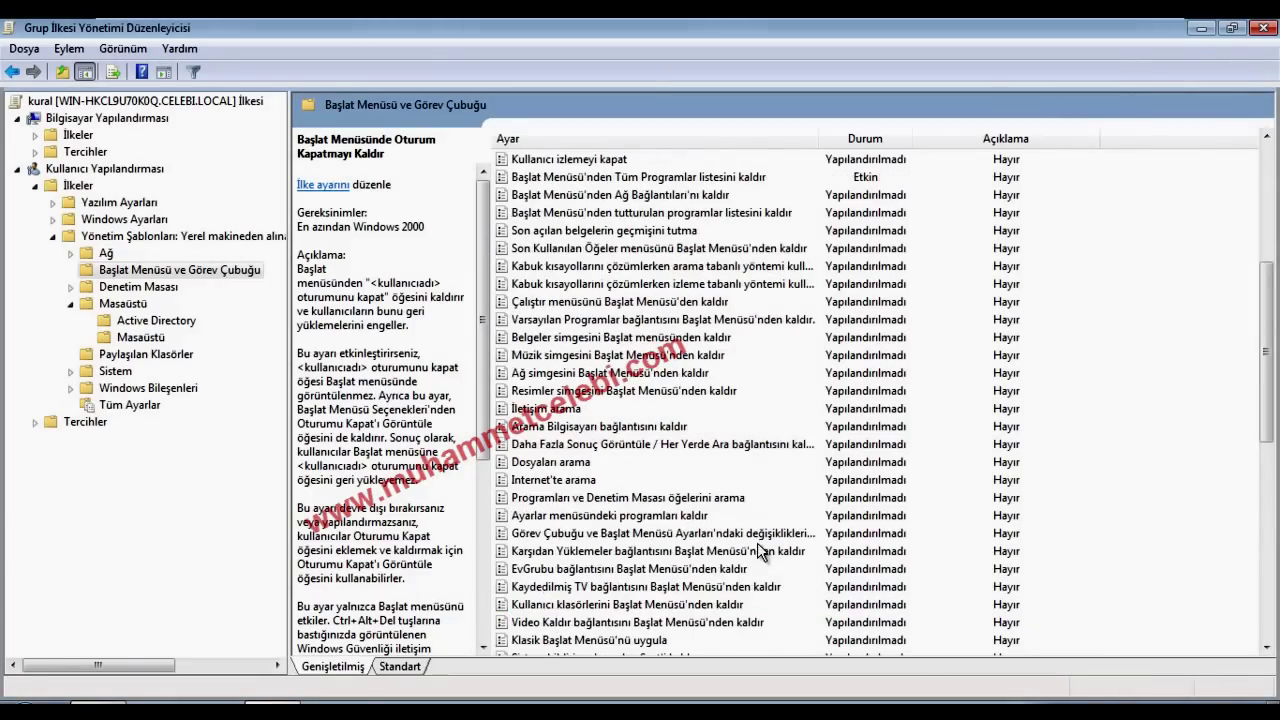
{"action": "scroll", "coordinate": [762, 553], "scroll_direction": "up", "scroll_amount": 5}
{"action": "left_click", "coordinate": [648, 450]}
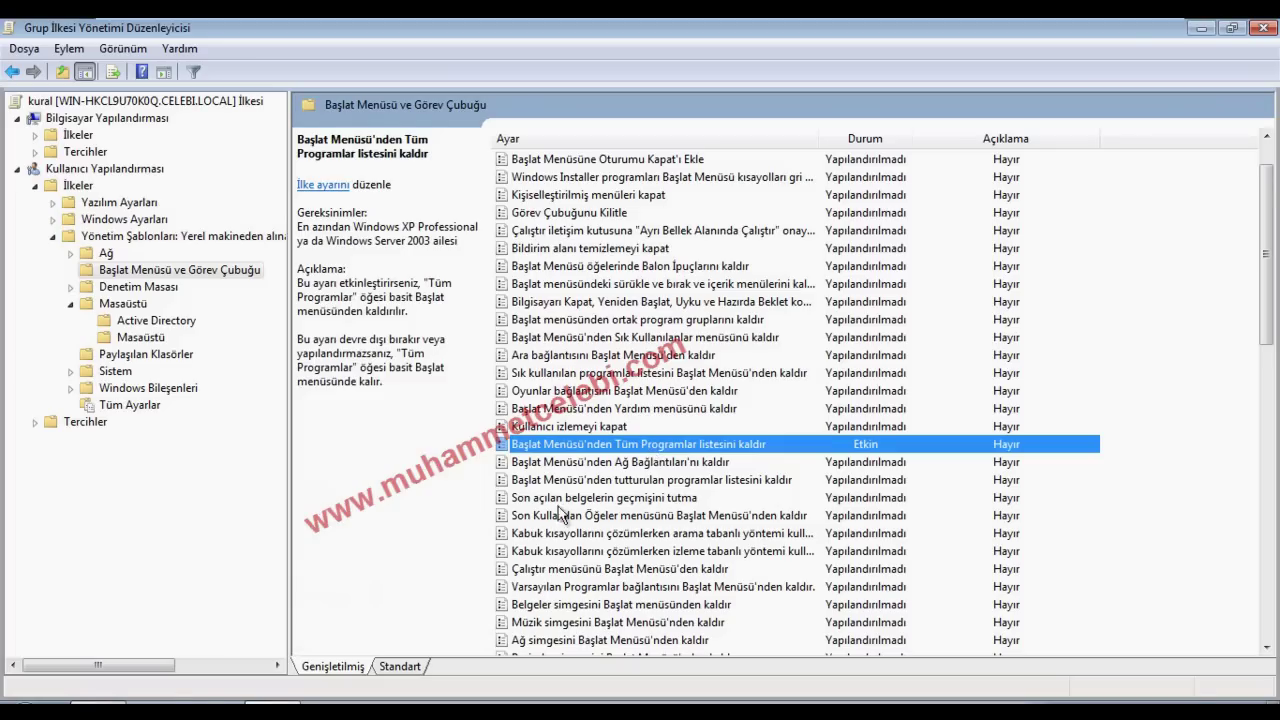
Run gpupdate /force from a command prompt on the server.
{"action": "key", "text": "super"}
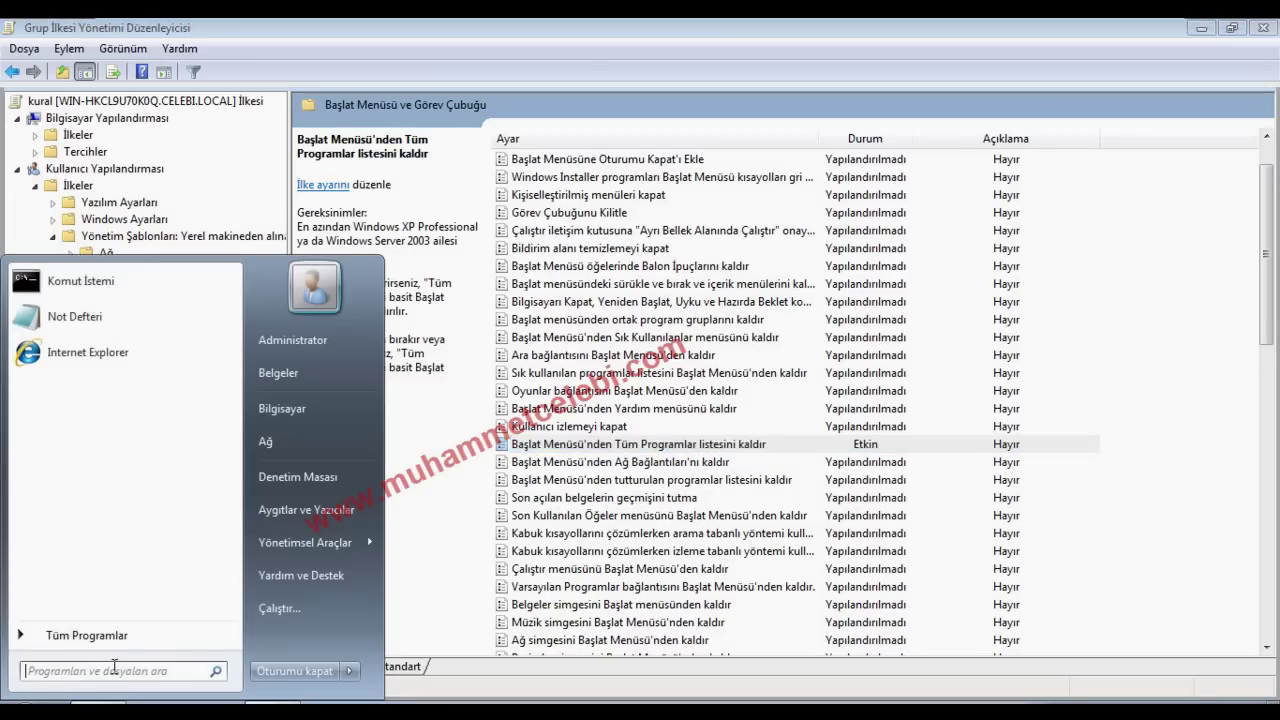
{"action": "type", "text": "cmd"}
{"action": "key", "text": "Return"}
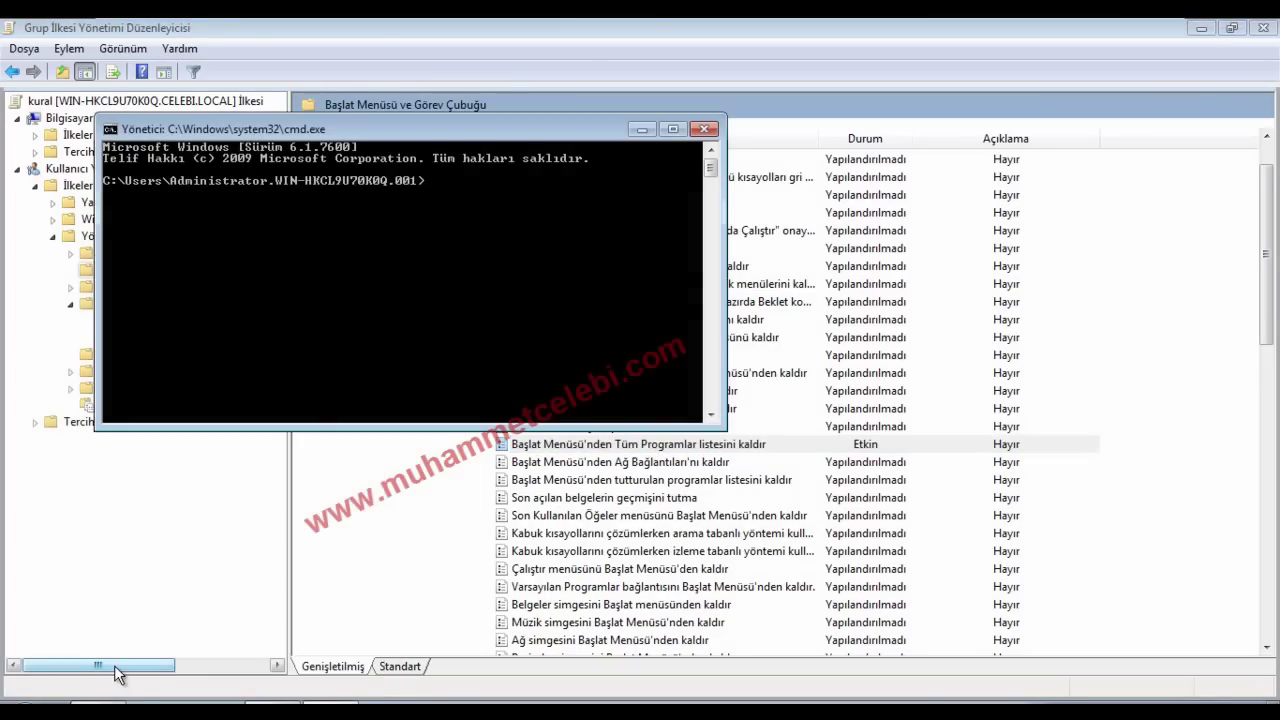
{"action": "type", "text": "gp"}
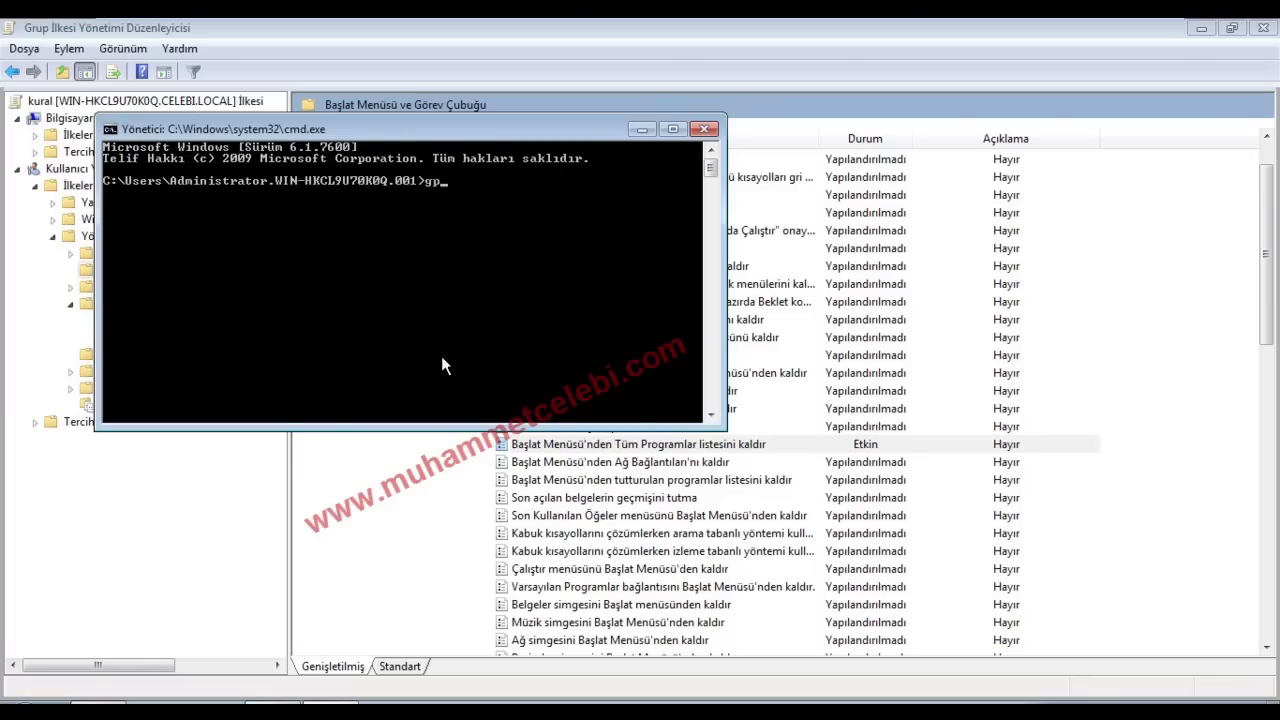
{"action": "type", "text": "update /force"}
{"action": "key", "text": "Return"}
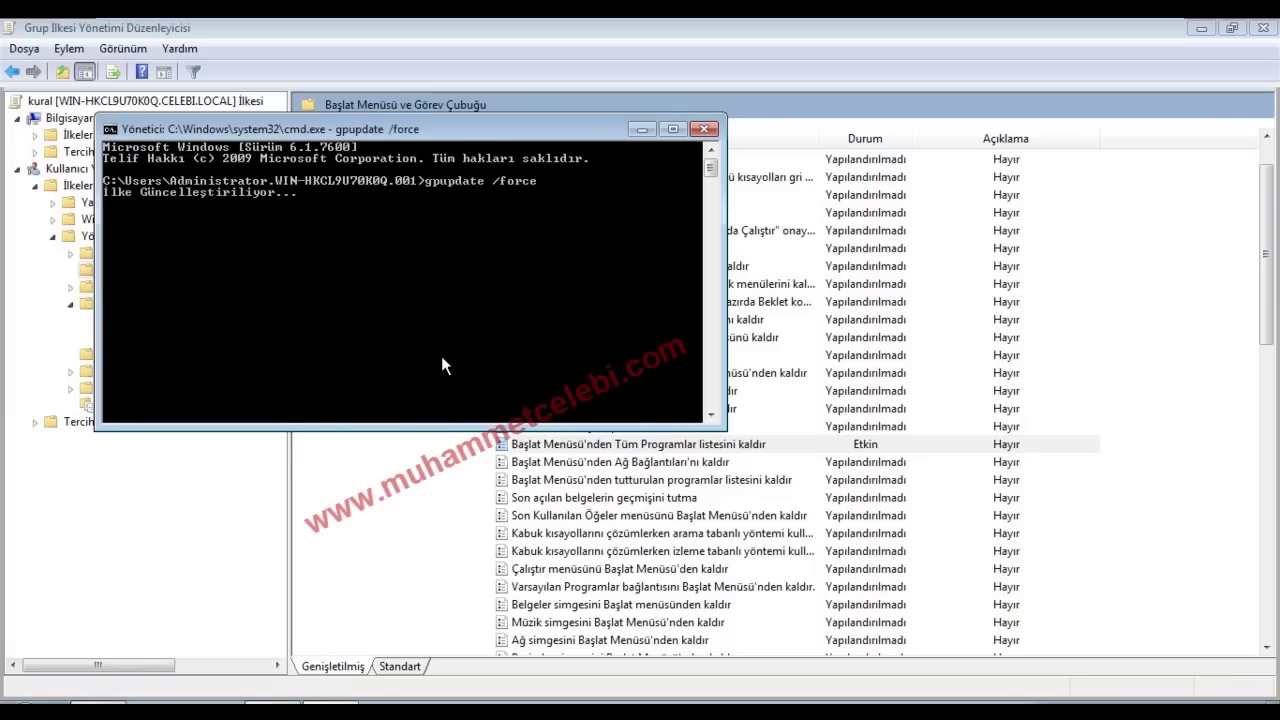
On the Windows 7 client, open cmd and run the misspelled 'gpoupdate /force', which fails.
{"action": "mouse_move", "coordinate": [1150, 20]}
{"action": "left_click", "coordinate": [1048, 30]}
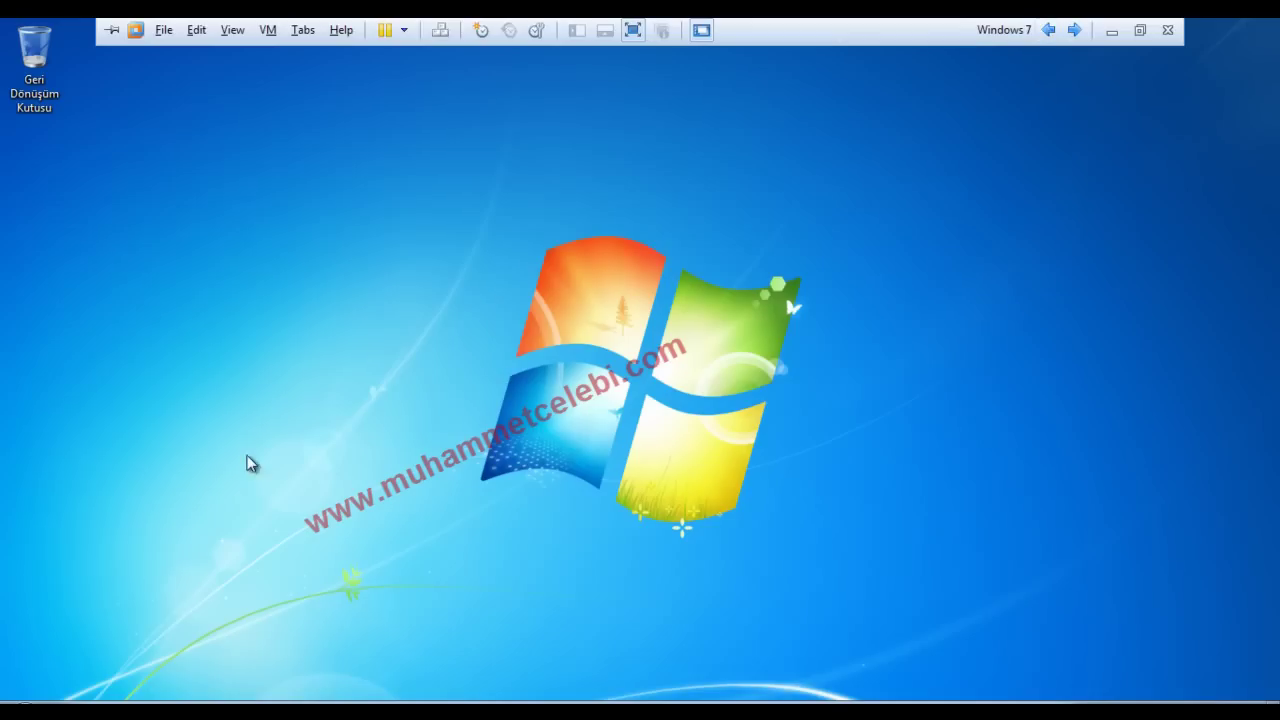
{"action": "key", "text": "super"}
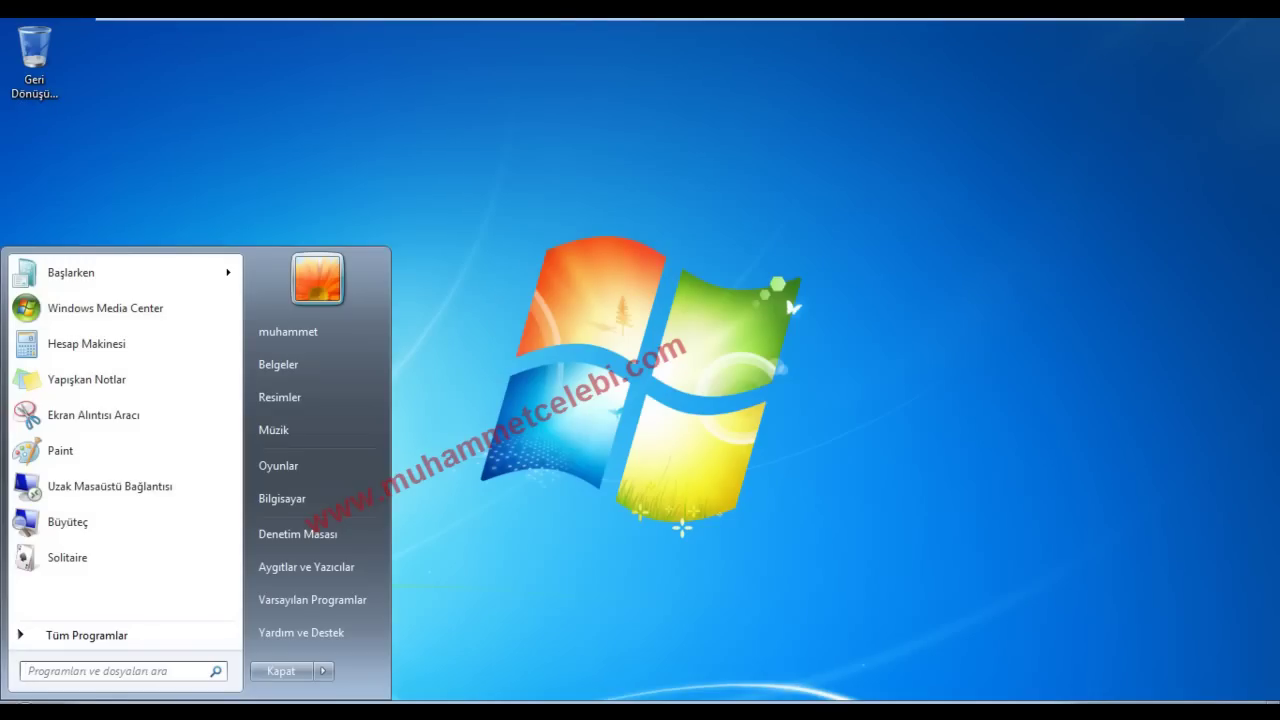
{"action": "type", "text": "cmd"}
{"action": "key", "text": "Return"}
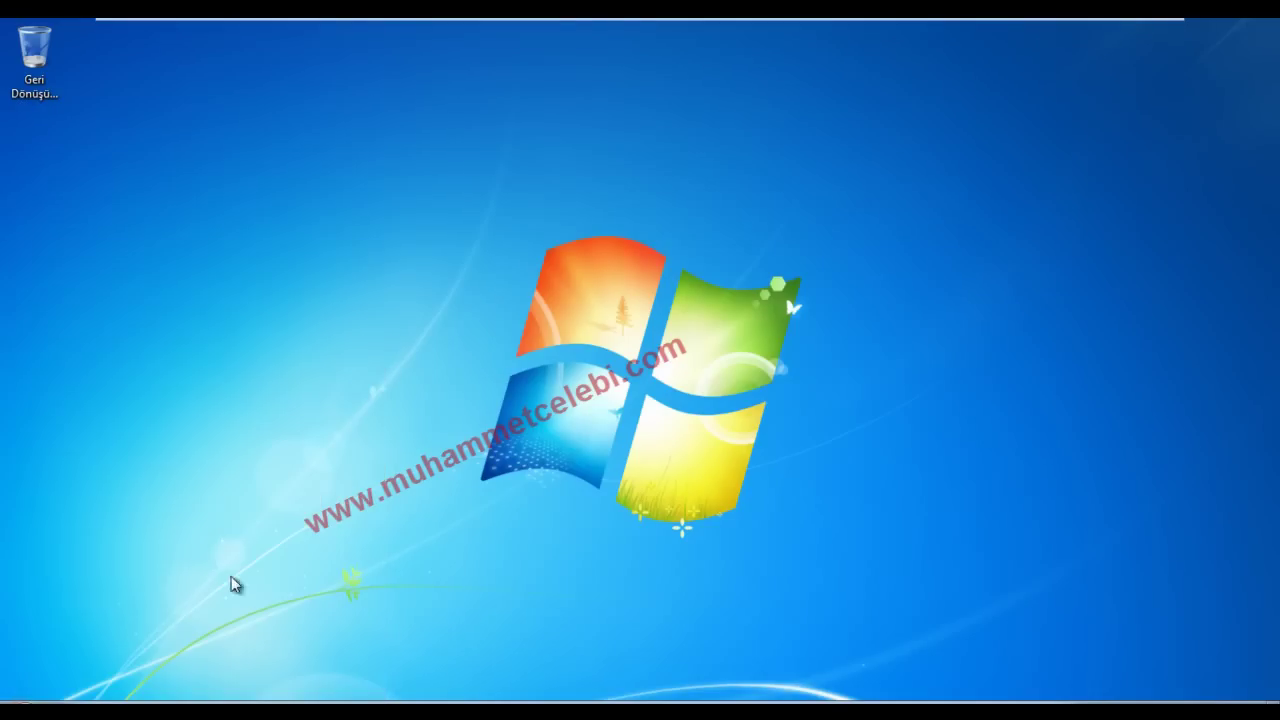
{"action": "type", "text": "gpo"}
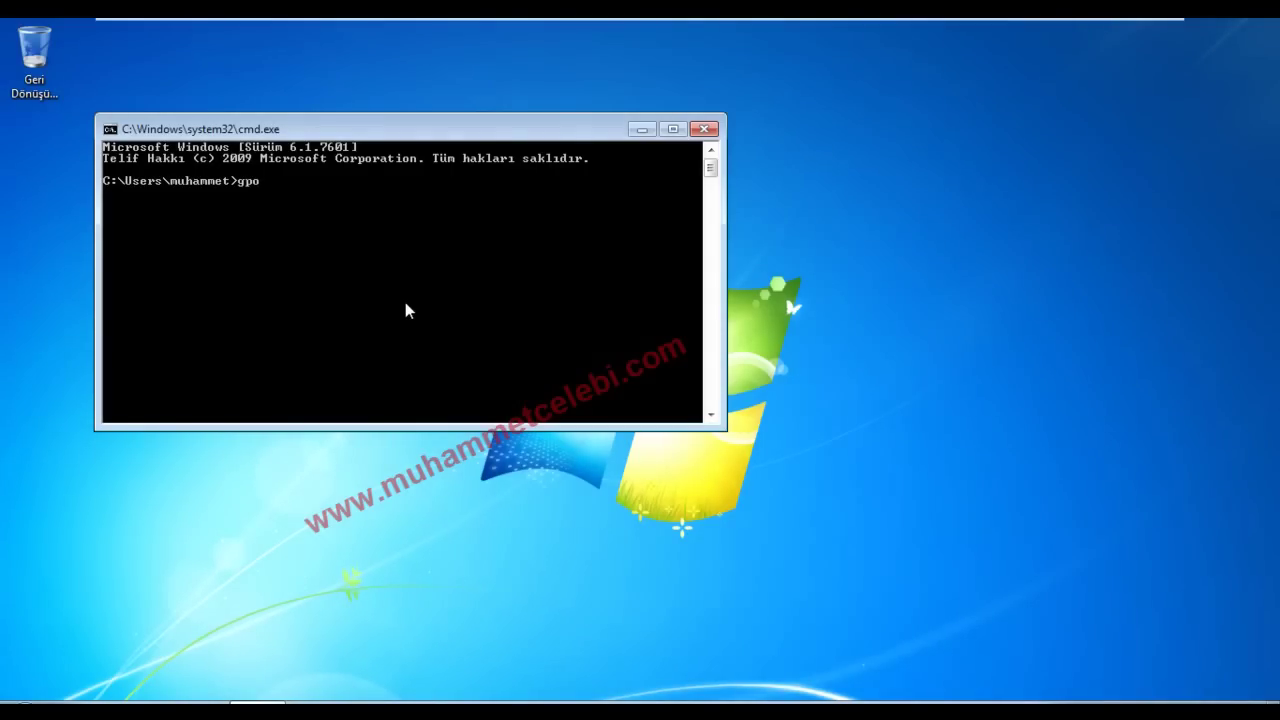
{"action": "type", "text": "update /force"}
{"action": "key", "text": "Return"}
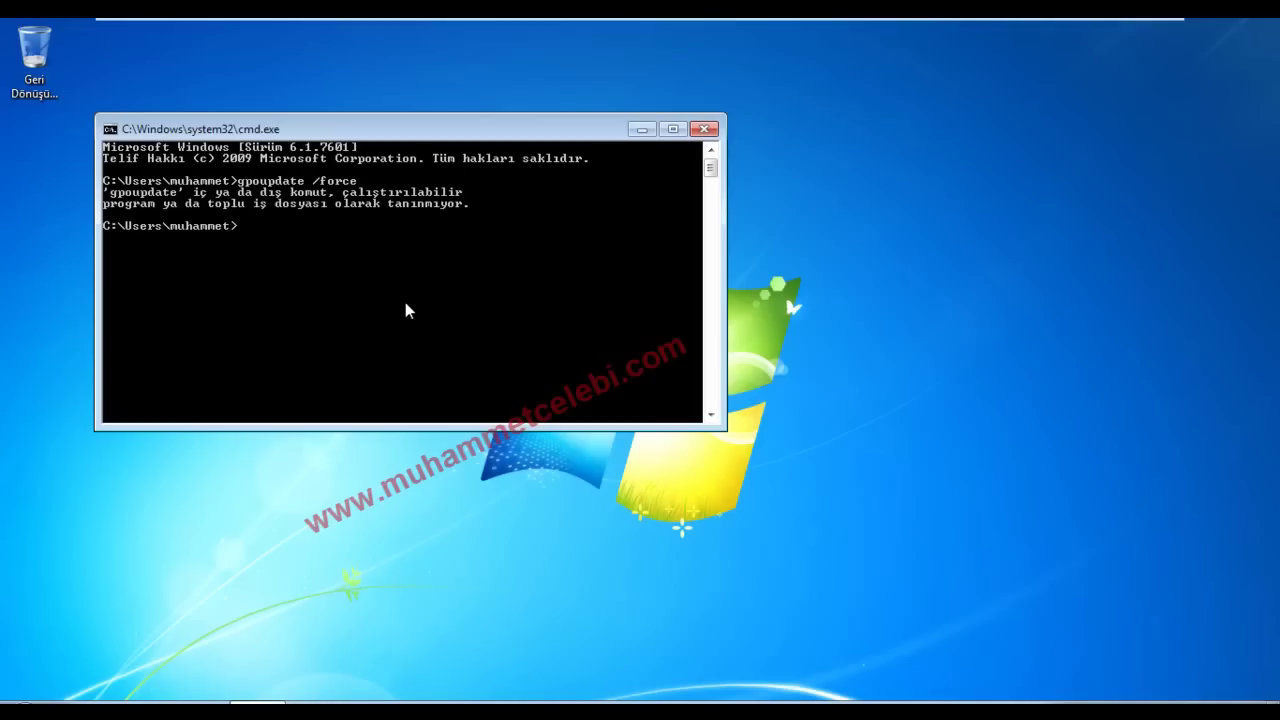
Correct the recalled command to 'gpupdate /force' and run it, briefly checking the server VM.
{"action": "mouse_move", "coordinate": [994, 22]}
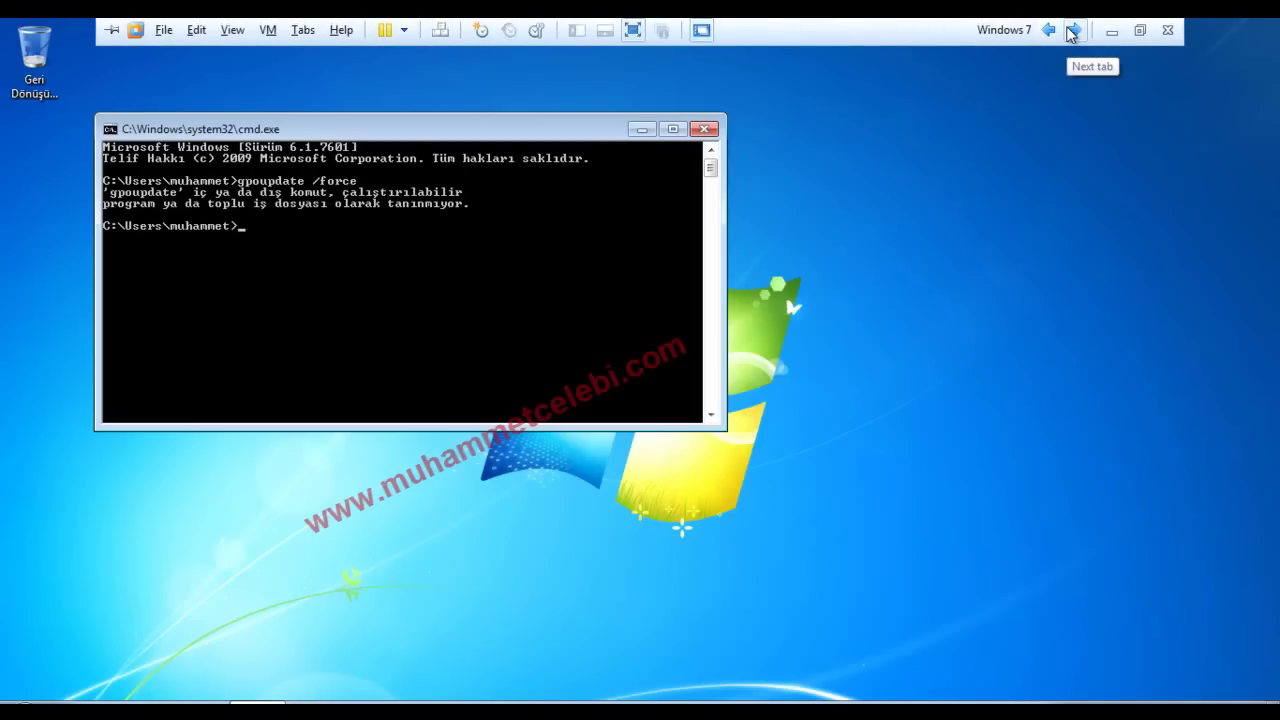
{"action": "key", "text": "Up"}
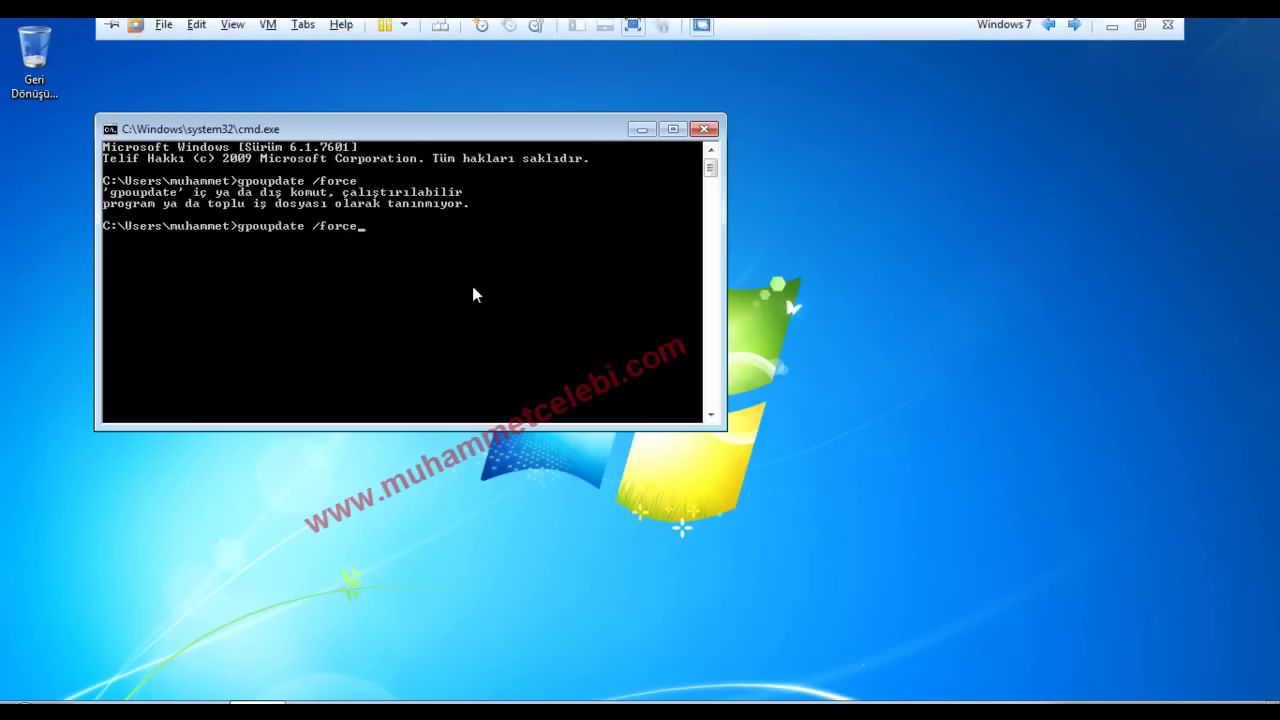
{"action": "key", "text": "Left"}
{"action": "key", "text": "Left"}
{"action": "key", "text": "Left"}
{"action": "key", "text": "Left"}
{"action": "key", "text": "Left"}
{"action": "key", "text": "Left"}
{"action": "key", "text": "Left"}
{"action": "key", "text": "Left"}
{"action": "key", "text": "Left"}
{"action": "key", "text": "Left"}
{"action": "key", "text": "Left"}
{"action": "key", "text": "Left"}
{"action": "key", "text": "Left"}
{"action": "key", "text": "BackSpace"}
{"action": "key", "text": "Return"}
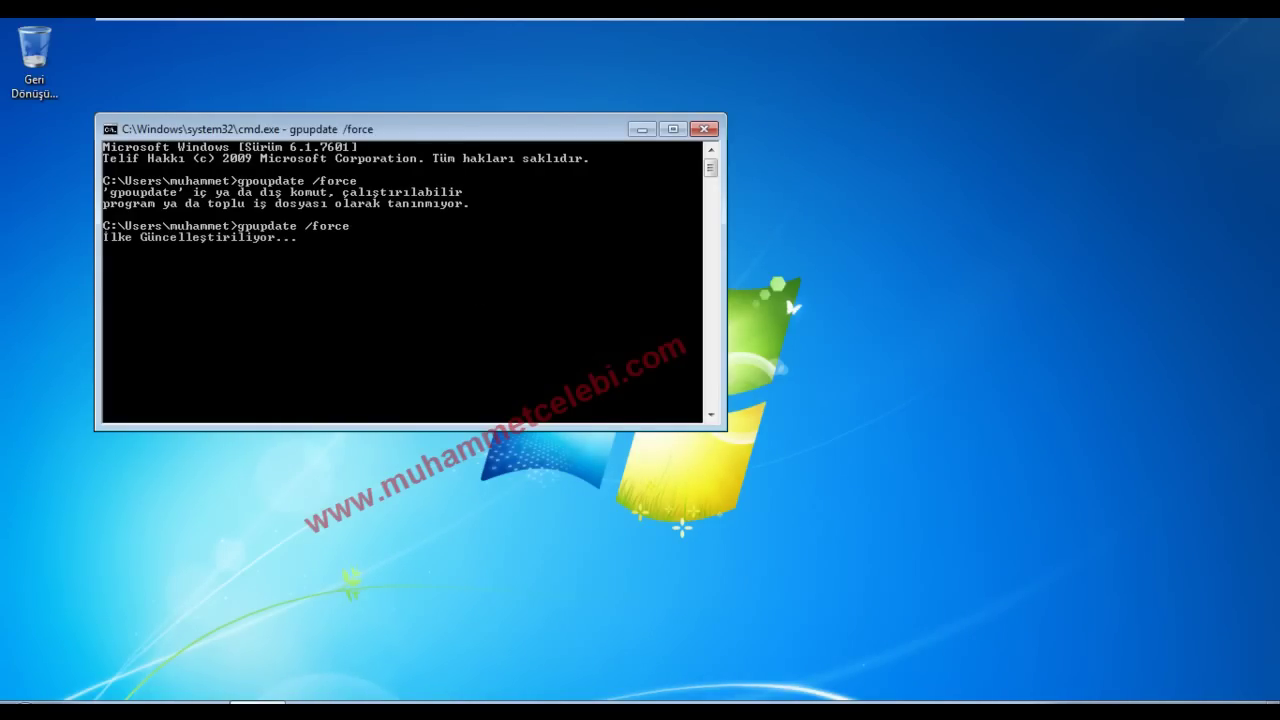
{"action": "left_click", "coordinate": [1074, 30]}
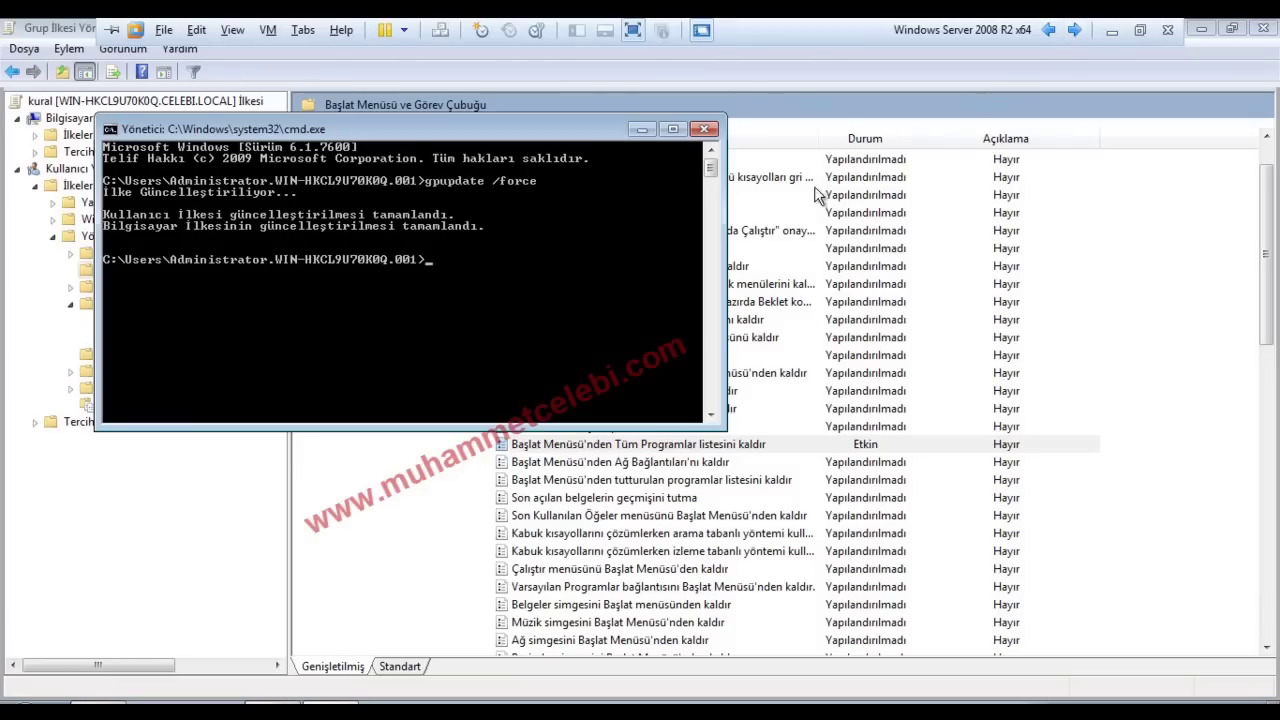
{"action": "left_click", "coordinate": [1076, 31]}
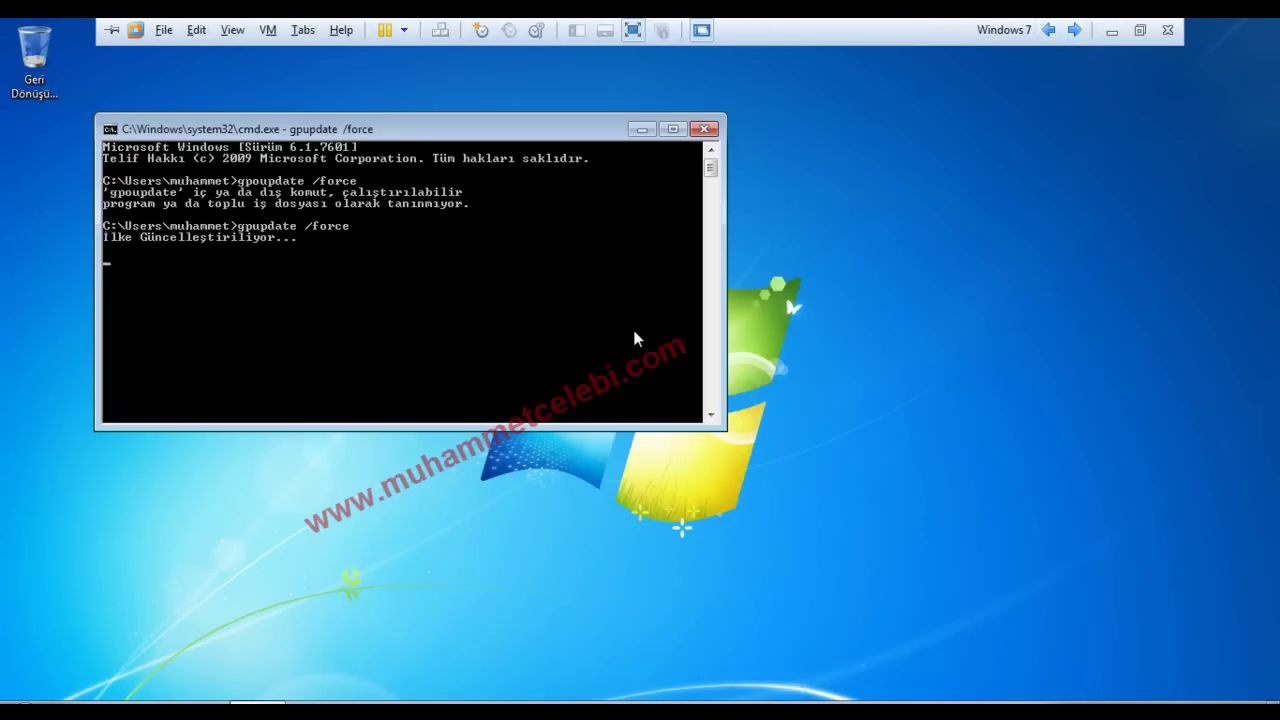
Confirm Oturumu Kapat is greyed out under the Kapat options on Windows 7, then switch to the server.
{"action": "left_click", "coordinate": [24, 710]}
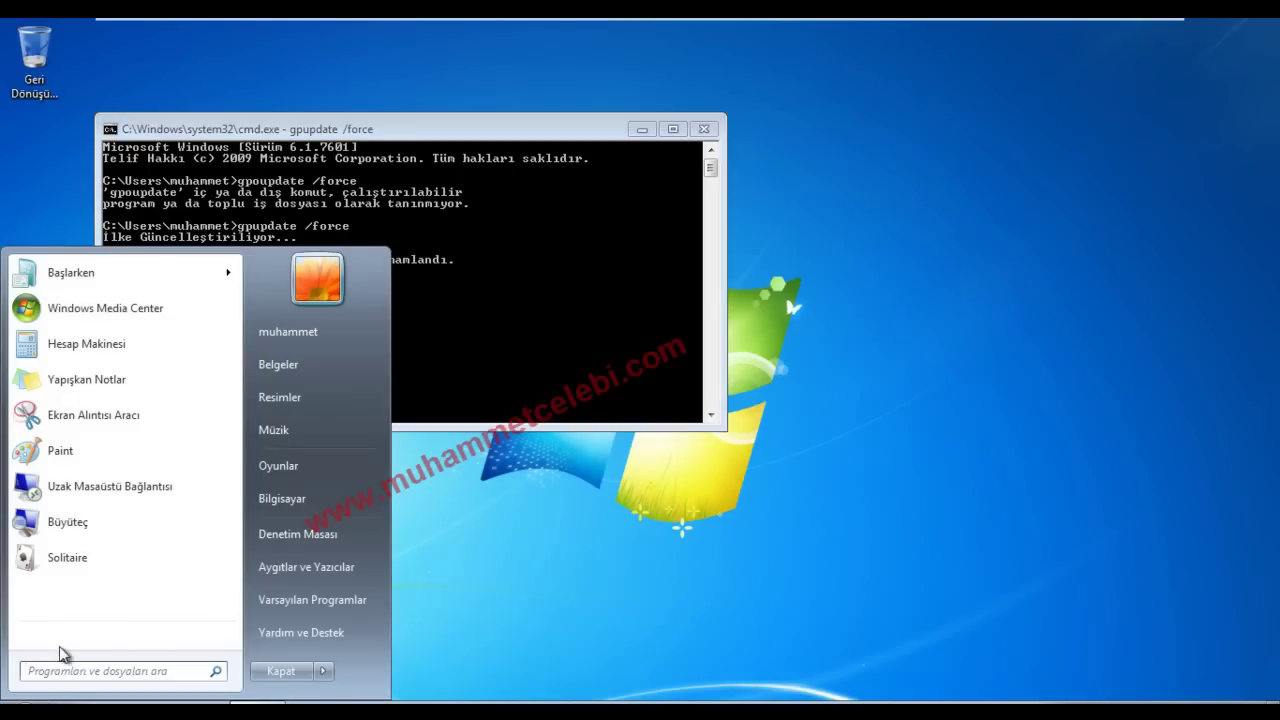
{"action": "mouse_move", "coordinate": [323, 671]}
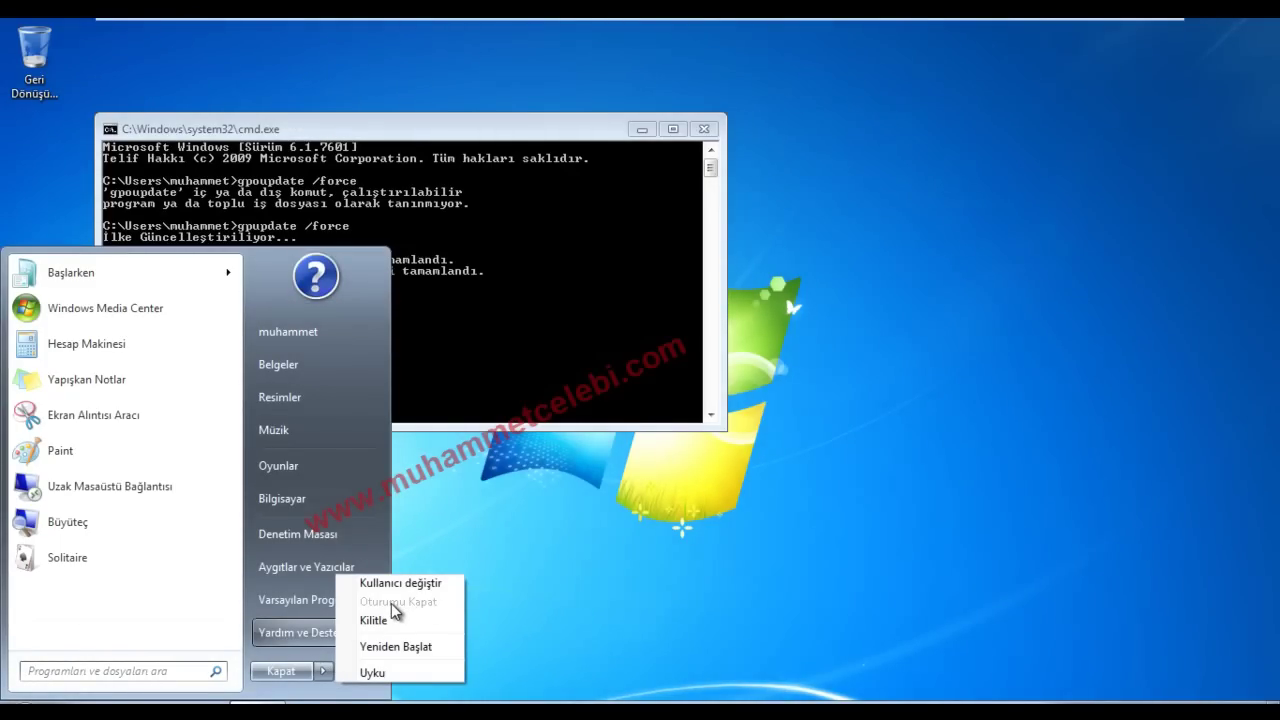
{"action": "left_click", "coordinate": [567, 337]}
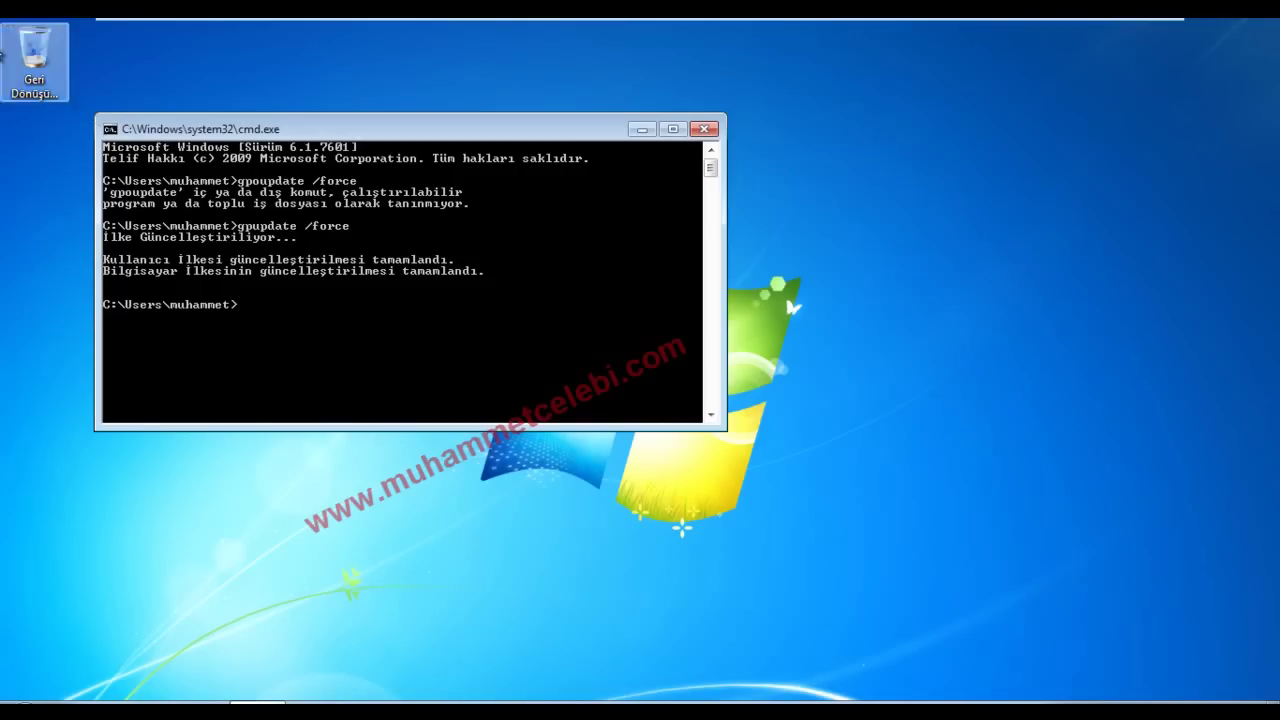
{"action": "key", "text": "super"}
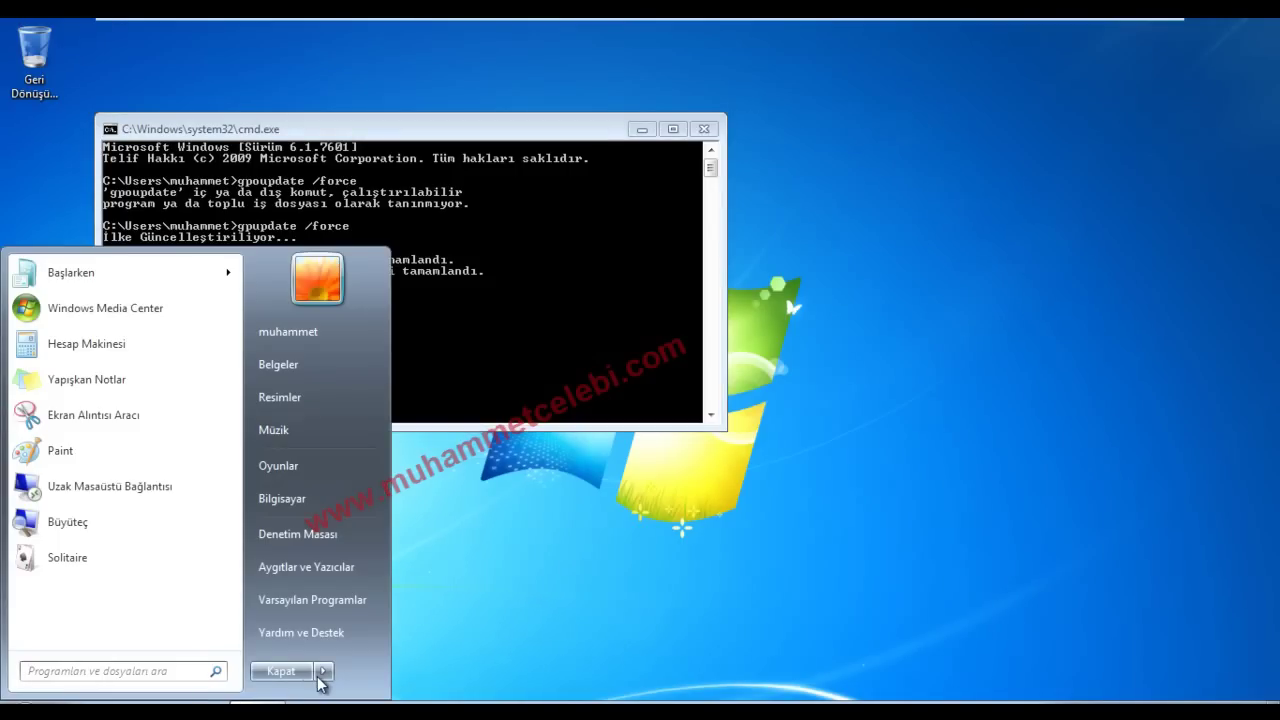
{"action": "mouse_move", "coordinate": [323, 671]}
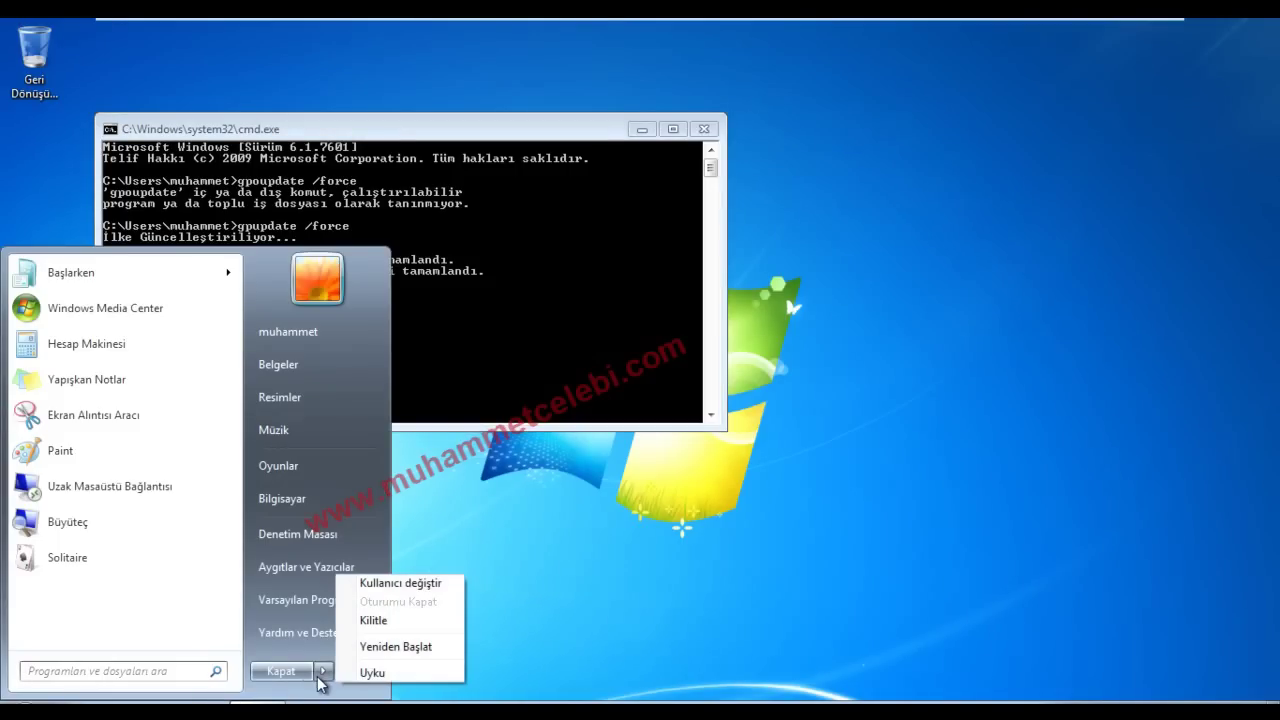
{"action": "left_click", "coordinate": [494, 353]}
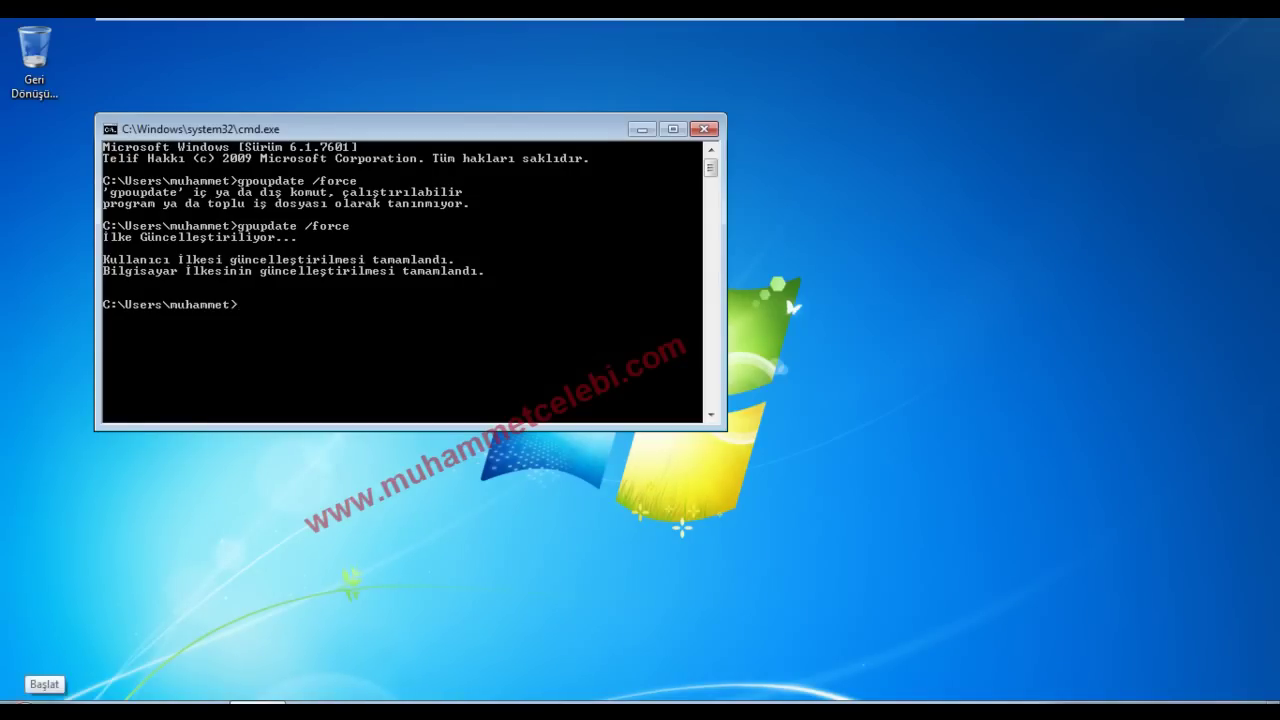
{"action": "left_click", "coordinate": [20, 710]}
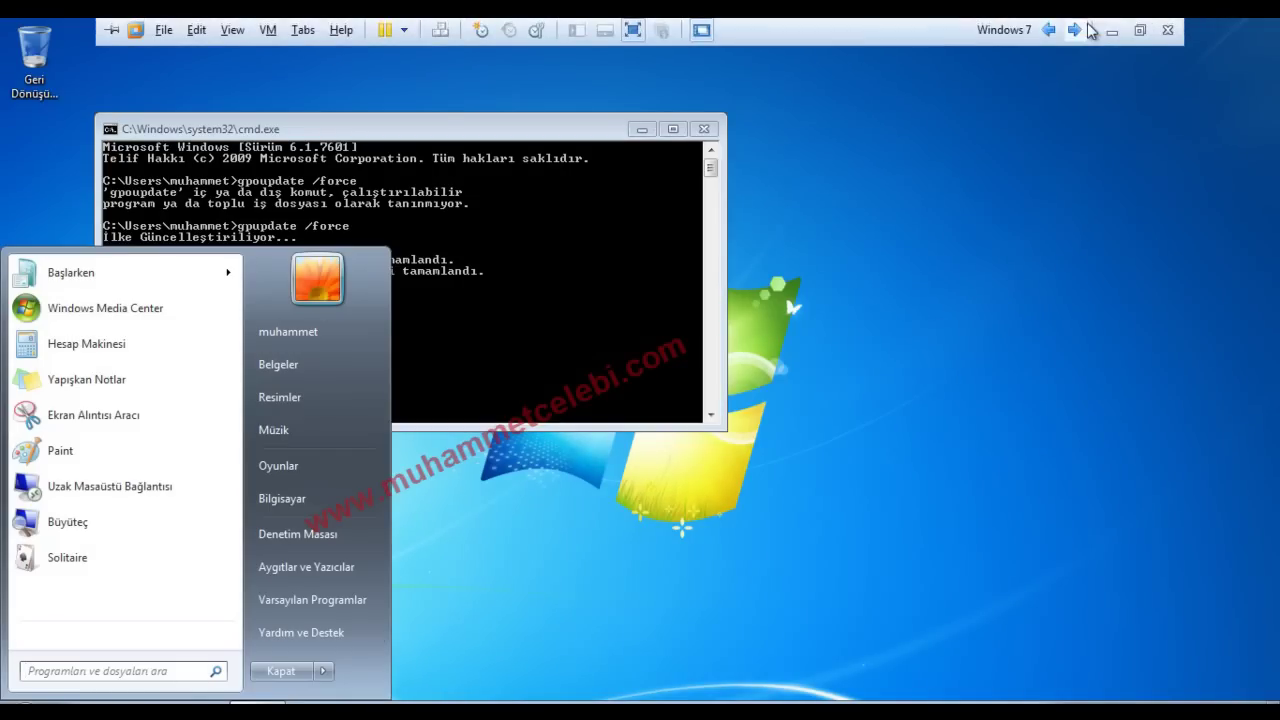
{"action": "left_click", "coordinate": [1080, 30]}
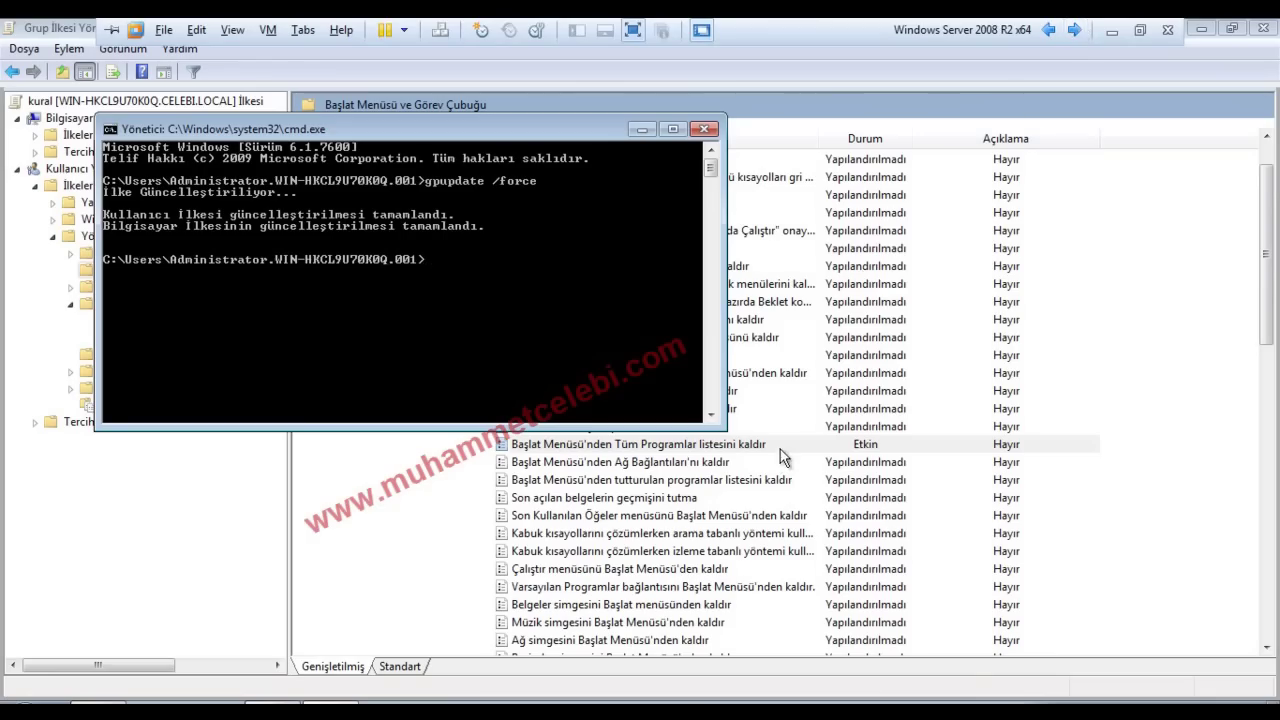
Set 'Başlat Menüsünde Oturum Kapatmayı Kaldır' back to Yapılandırılmadı and confirm.
{"action": "left_click", "coordinate": [770, 303]}
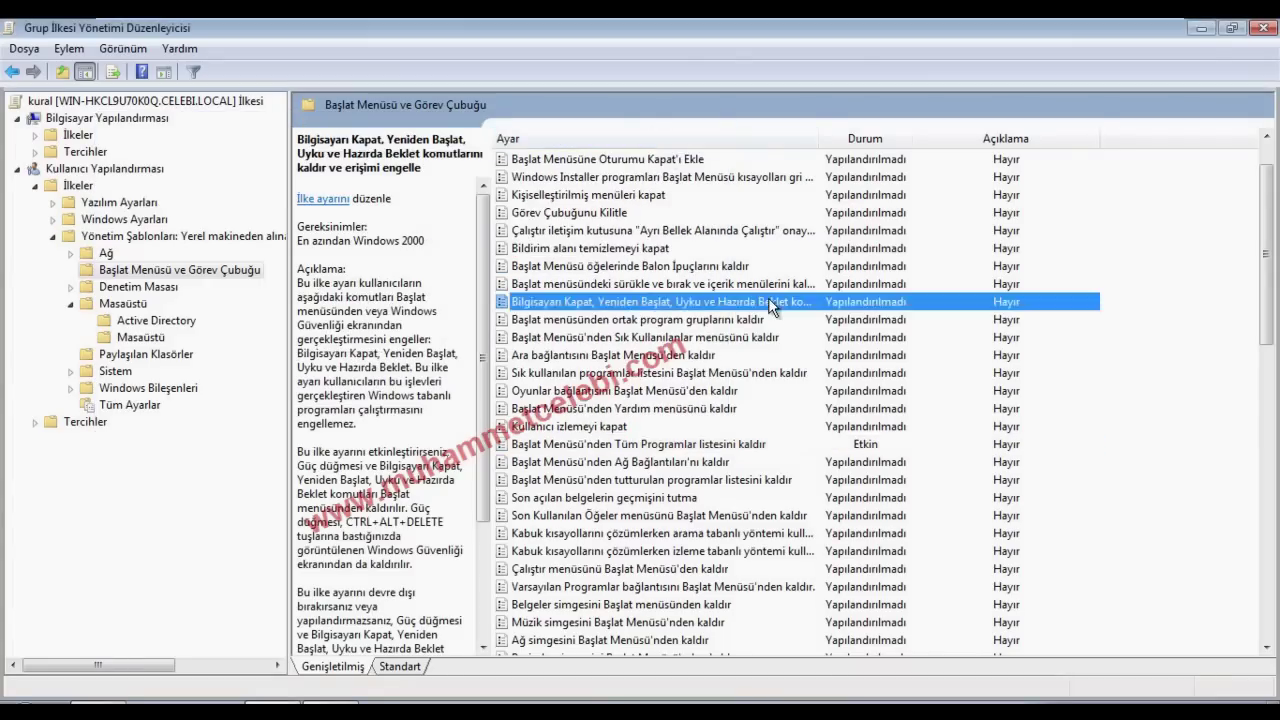
{"action": "scroll", "coordinate": [770, 303], "scroll_direction": "down", "scroll_amount": 15}
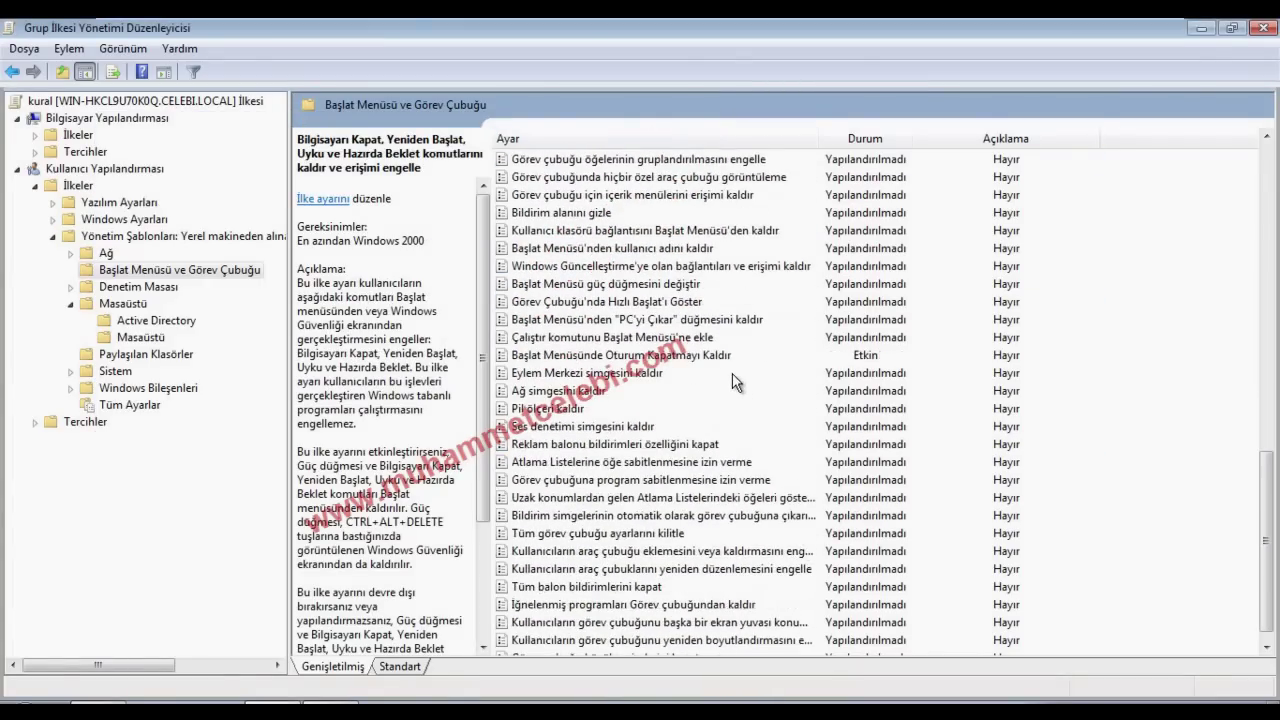
{"action": "double_click", "coordinate": [718, 355]}
{"action": "left_click", "coordinate": [190, 222]}
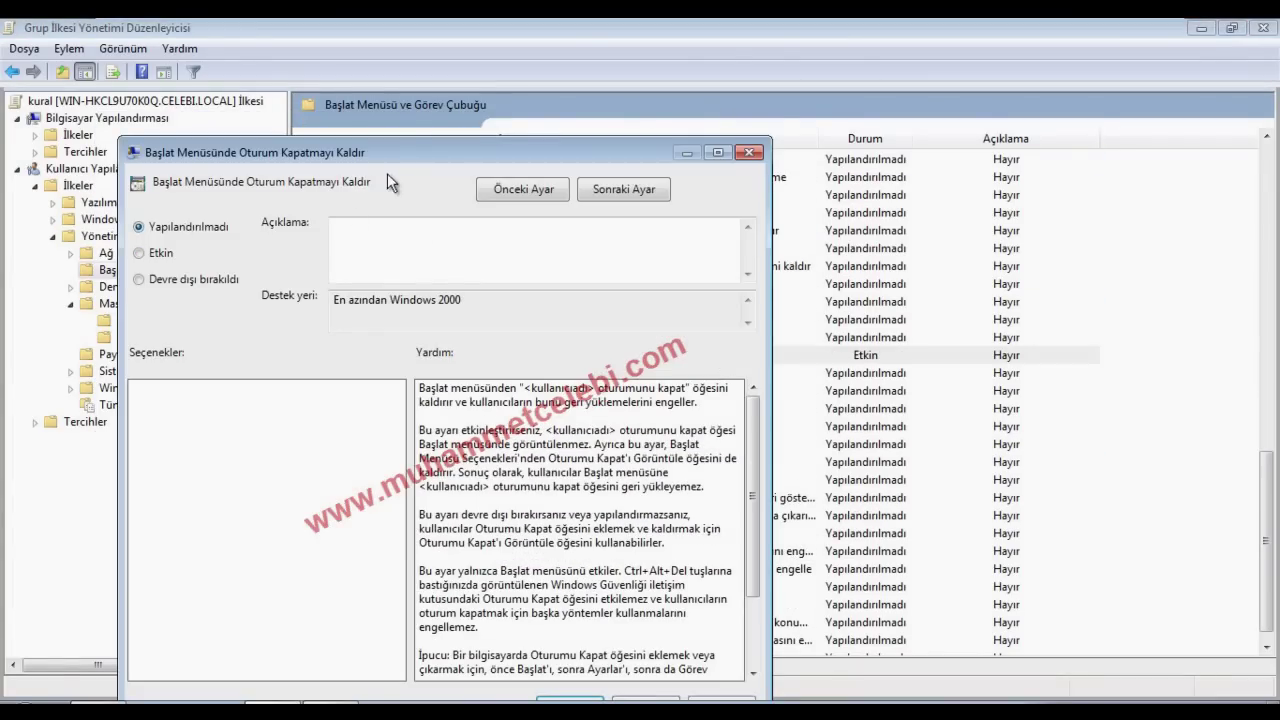
{"action": "left_click_drag", "start_coordinate": [400, 148], "coordinate": [402, 33]}
{"action": "left_click", "coordinate": [582, 622]}
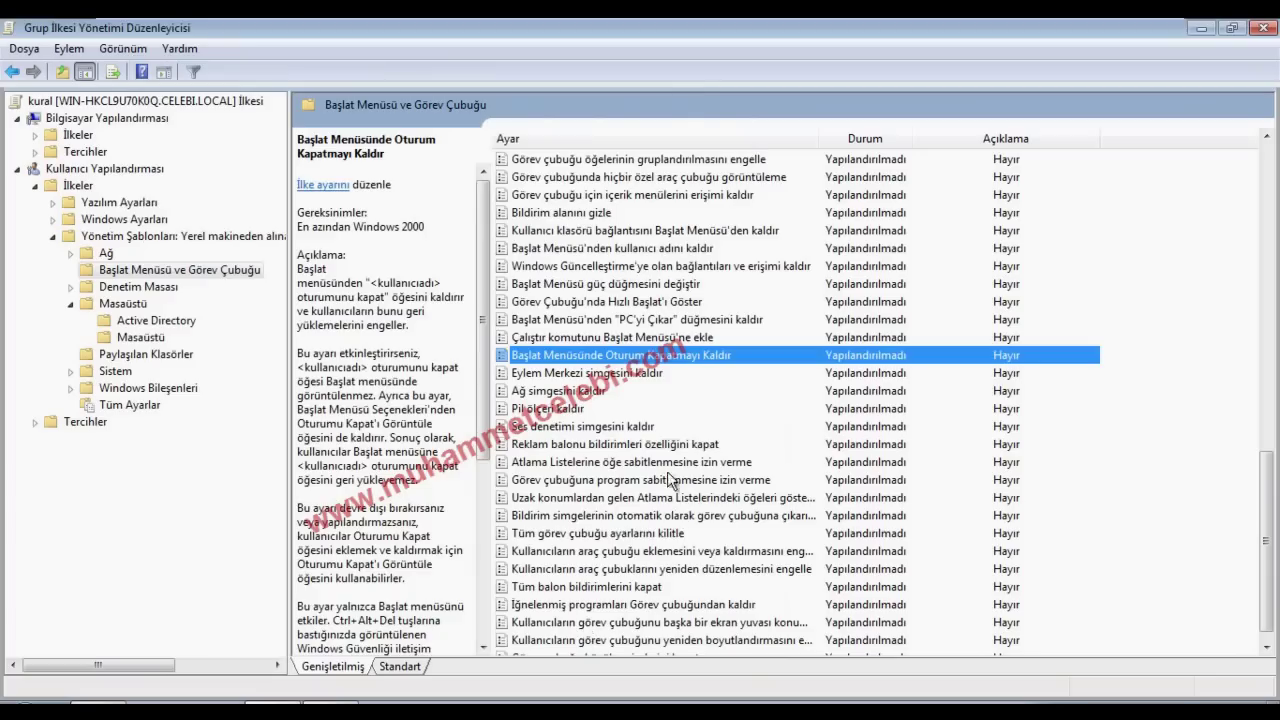
Rerun gpupdate /force in the server's command prompt.
{"action": "key", "text": "alt+Tab"}
{"action": "key", "text": "Up"}
{"action": "key", "text": "Return"}
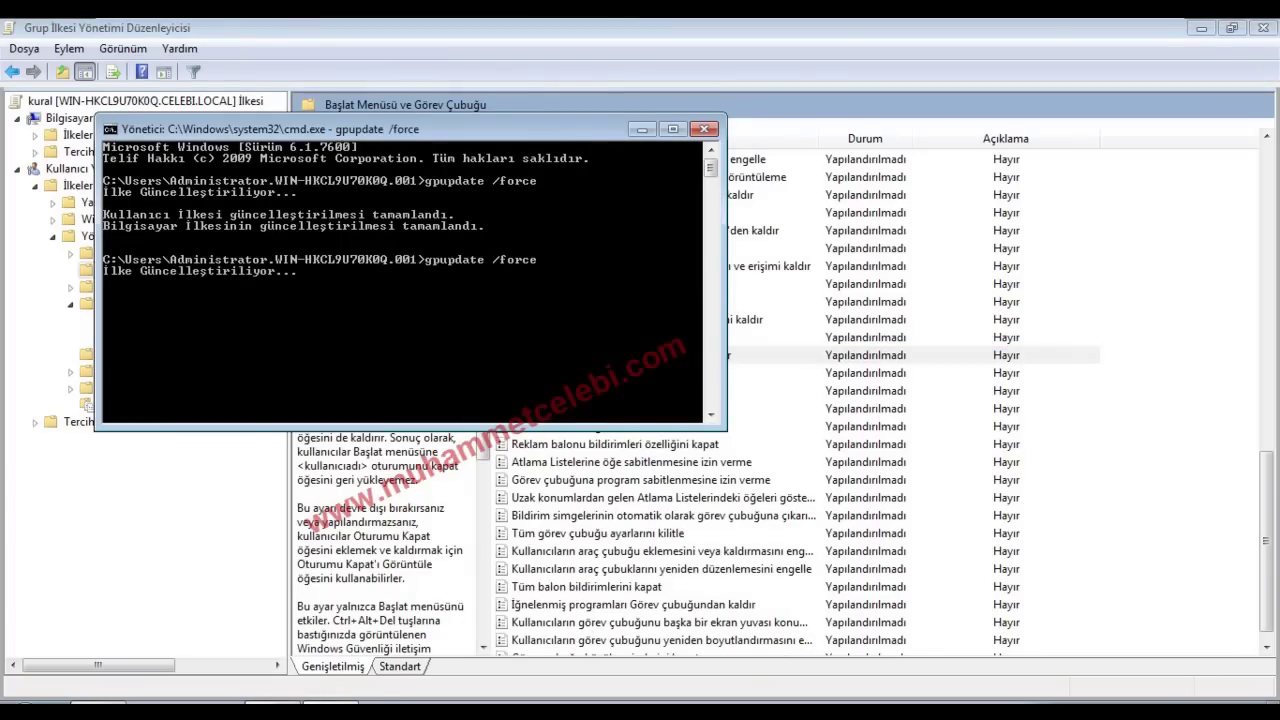
Rerun gpupdate /force in the Windows 7 client's command prompt.
{"action": "left_click", "coordinate": [1050, 31]}
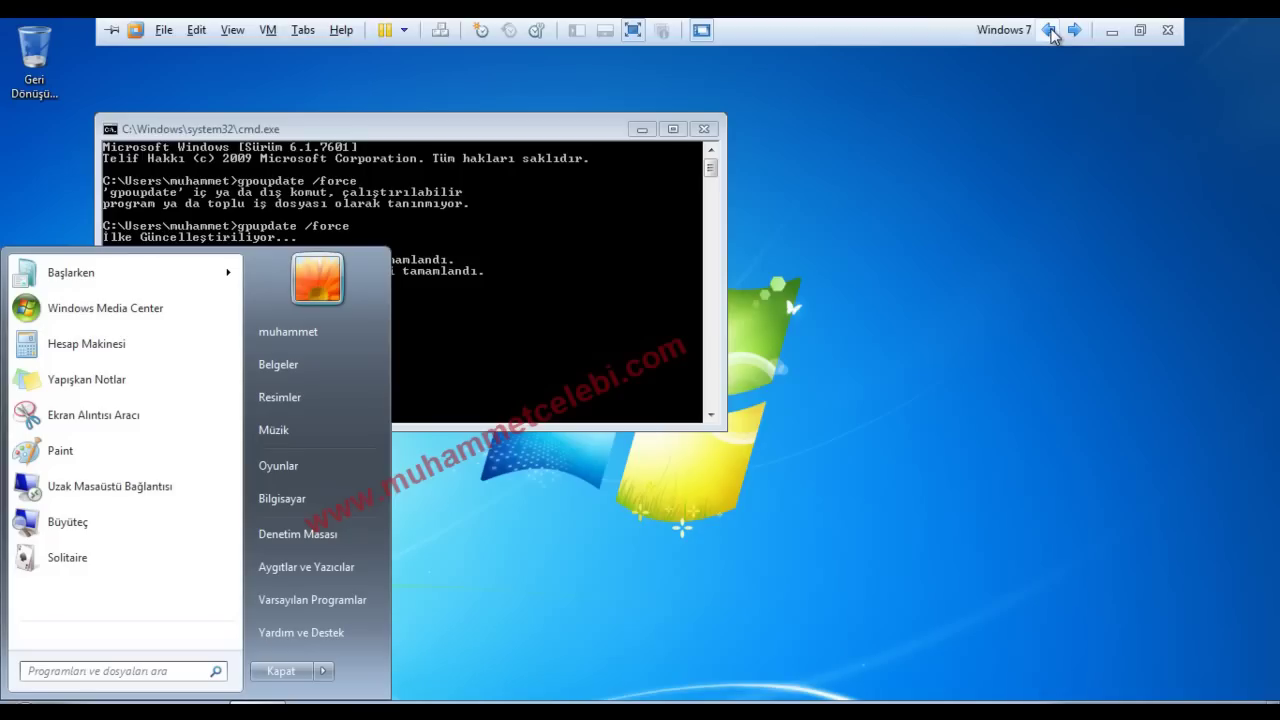
{"action": "left_click", "coordinate": [573, 318]}
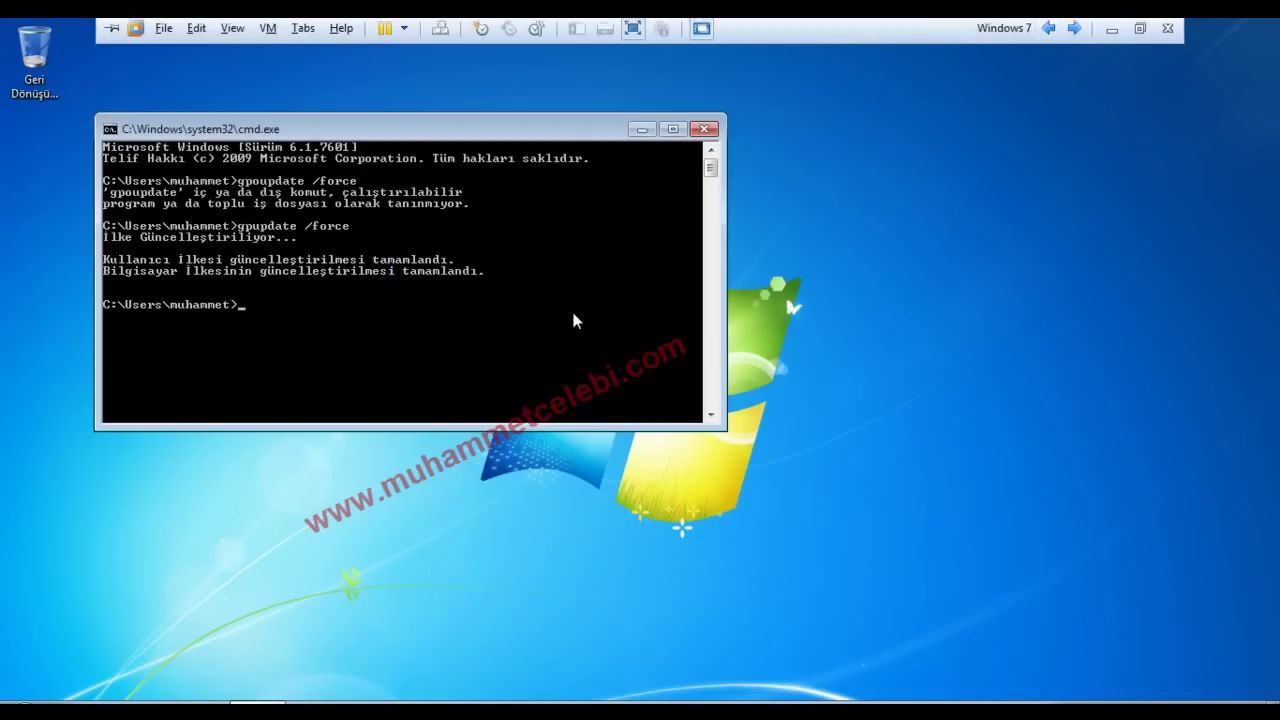
{"action": "key", "text": "Up"}
{"action": "key", "text": "Return"}
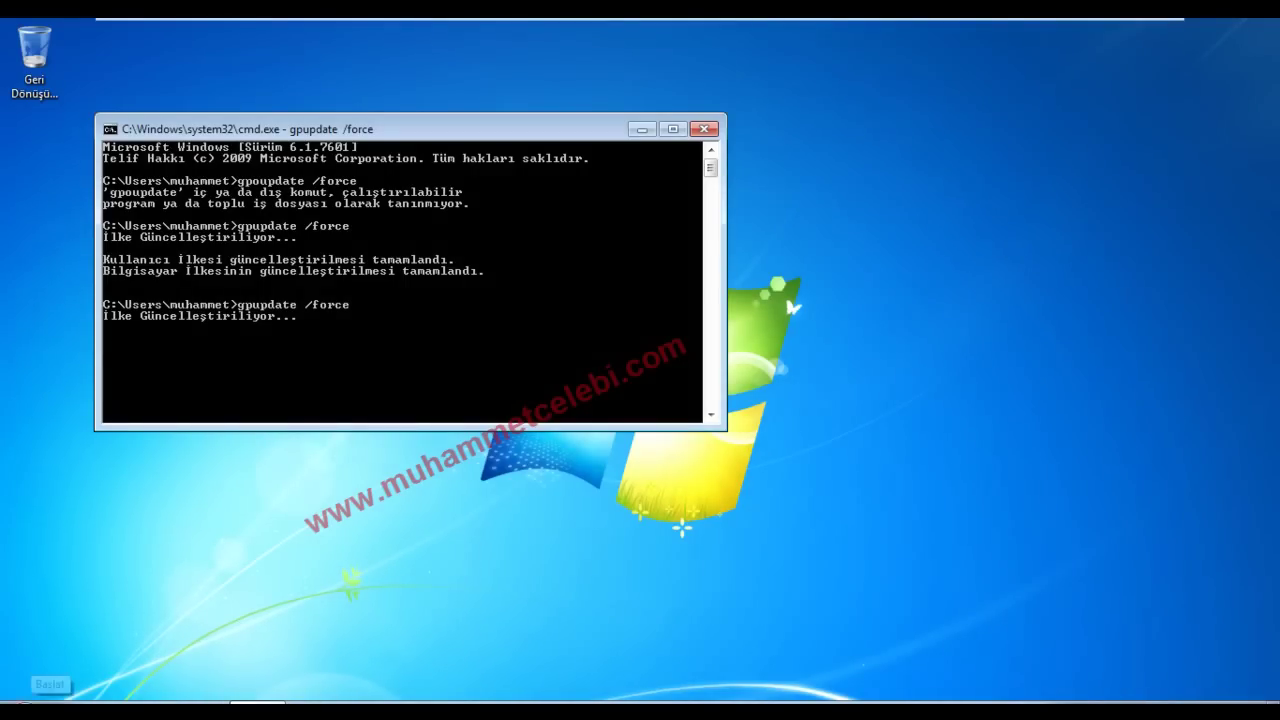
Log off the Windows 7 user with Start > Kapat > Oturumu Kapat.
{"action": "left_click", "coordinate": [25, 700]}
{"action": "mouse_move", "coordinate": [333, 671]}
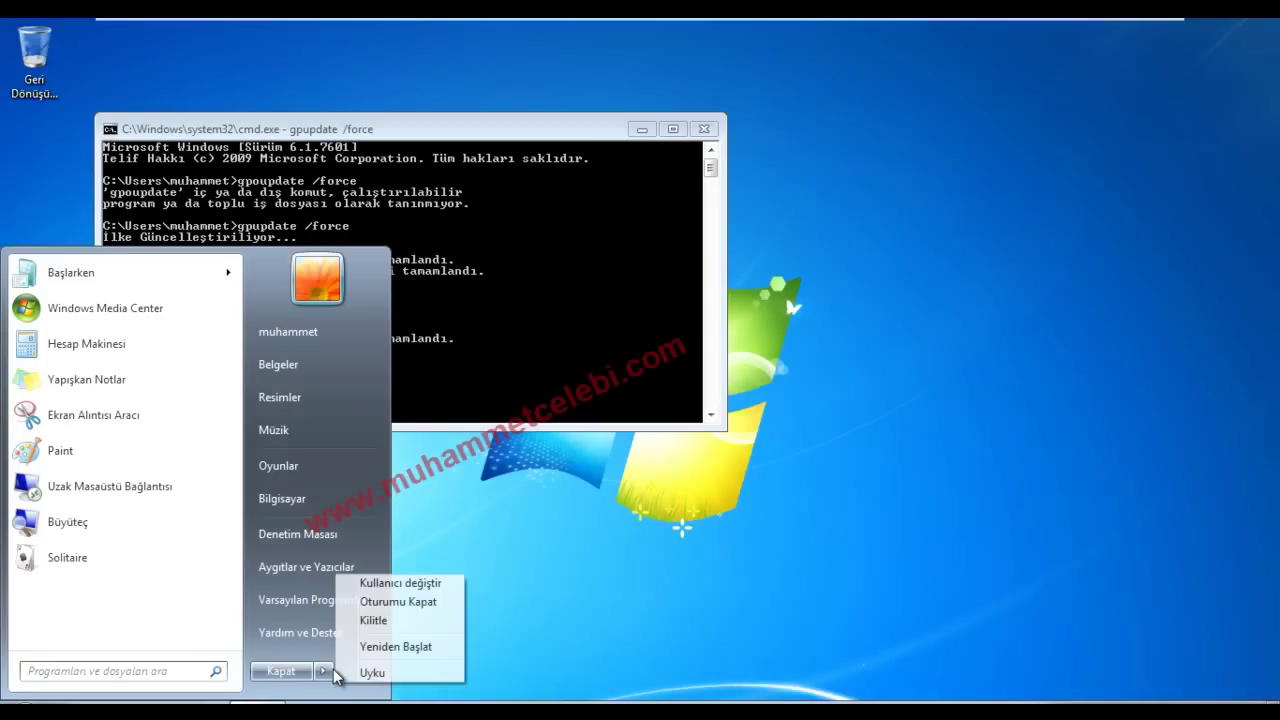
{"action": "left_click", "coordinate": [406, 604]}
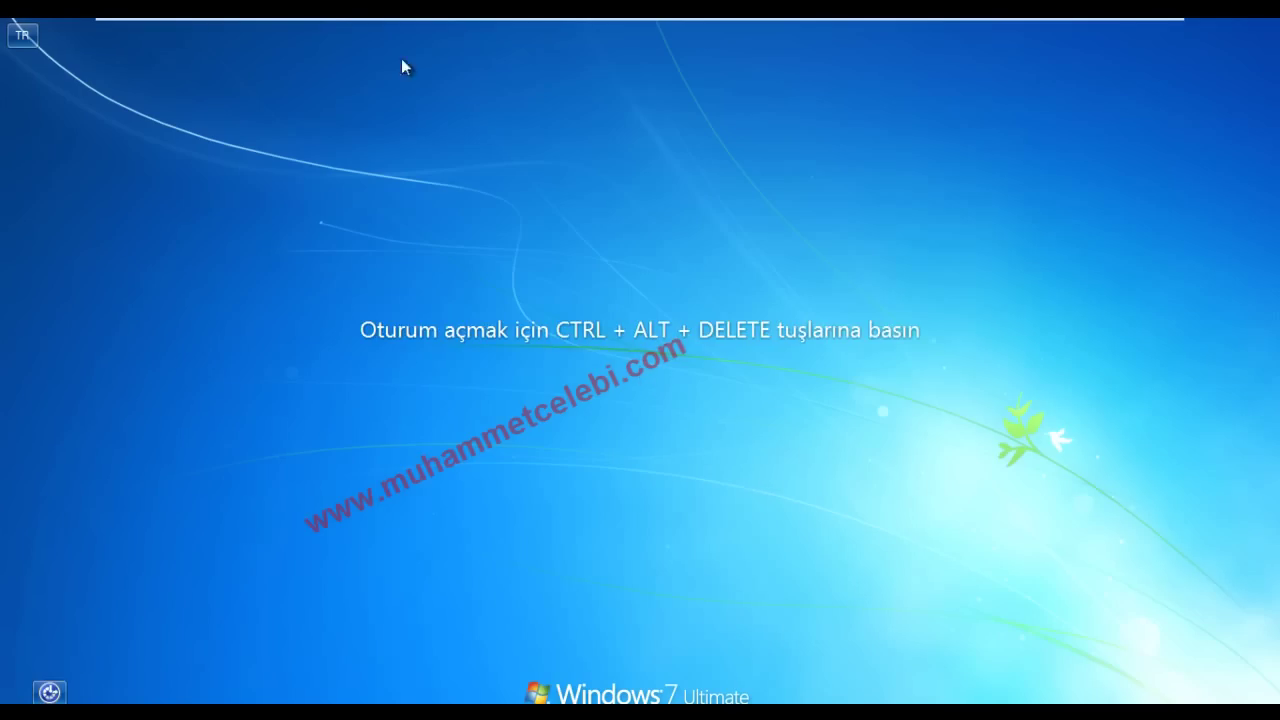
Sign in to the Windows 7 VM as a different domain user via Ctrl+Alt+Del.
{"action": "mouse_move", "coordinate": [332, 21]}
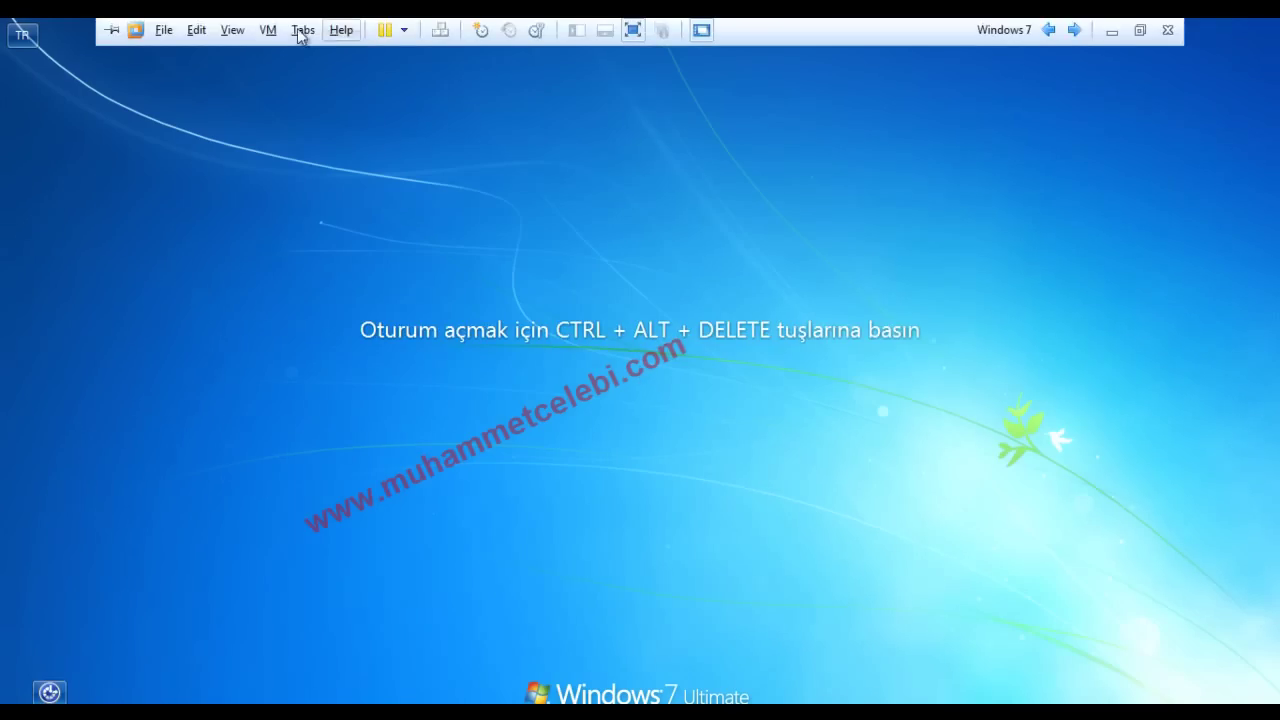
{"action": "left_click", "coordinate": [267, 30]}
{"action": "left_click", "coordinate": [332, 125]}
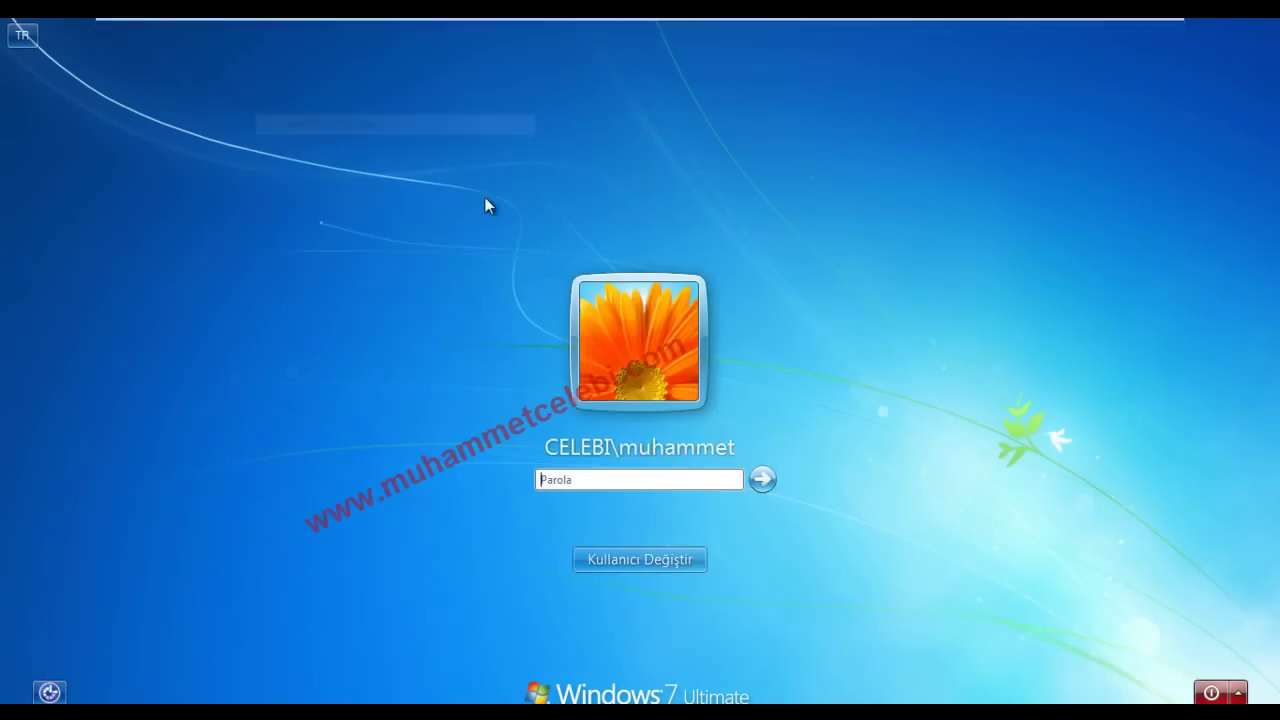
{"action": "left_click", "coordinate": [642, 556]}
{"action": "left_click", "coordinate": [716, 445]}
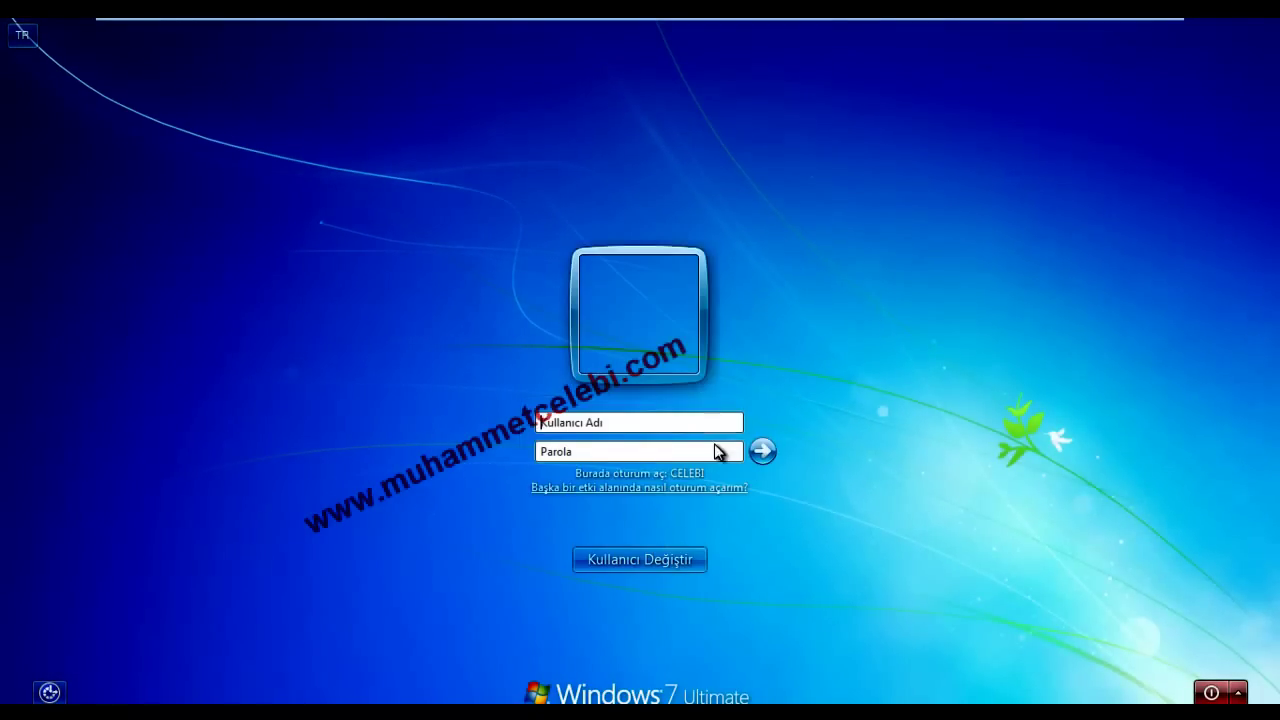
{"action": "type", "text": "malatya"}
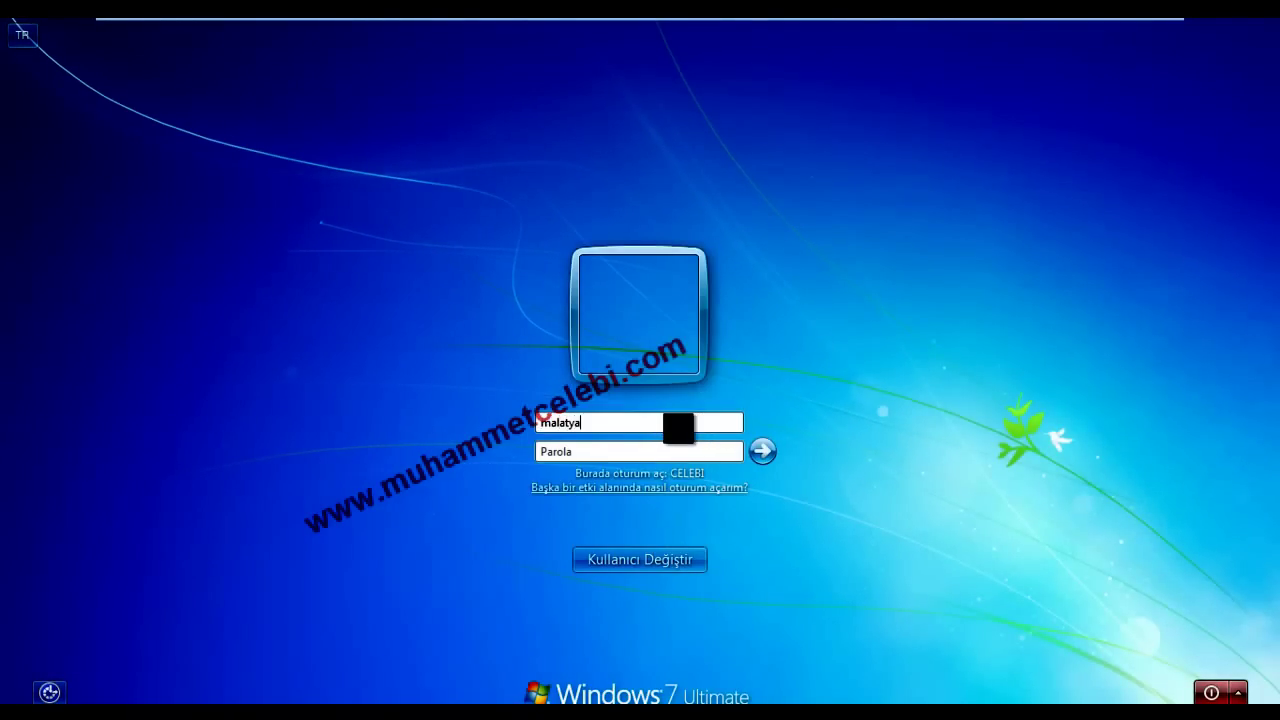
{"action": "type", "text": "*****"}
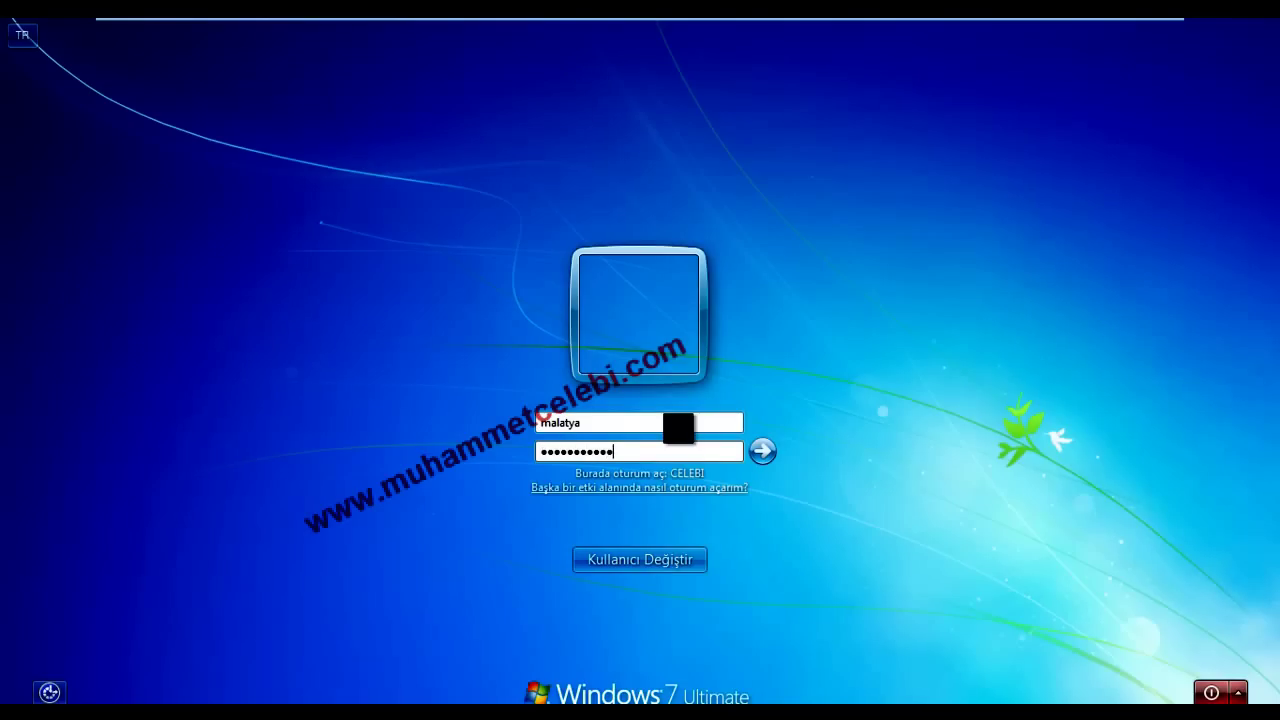
{"action": "key", "text": "Return"}
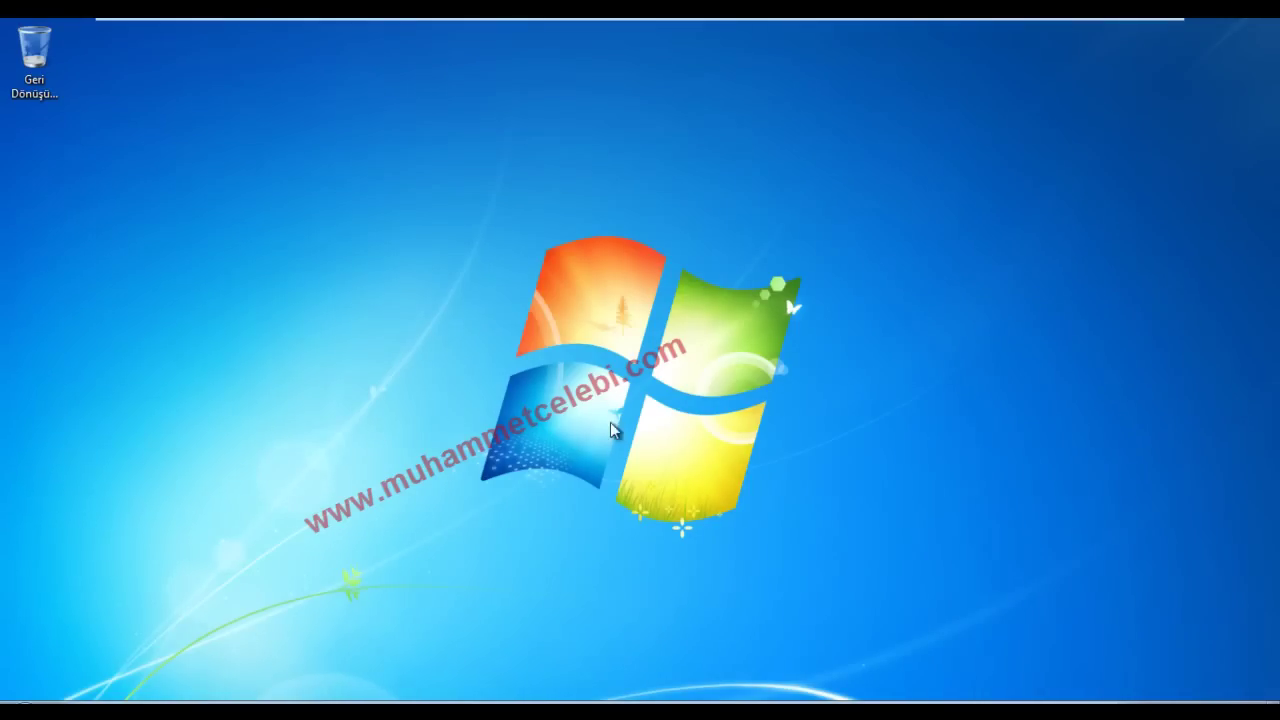
Check the Start menu's Kapat shutdown options, then switch to the Windows Server VM.
{"action": "left_click", "coordinate": [12, 712]}
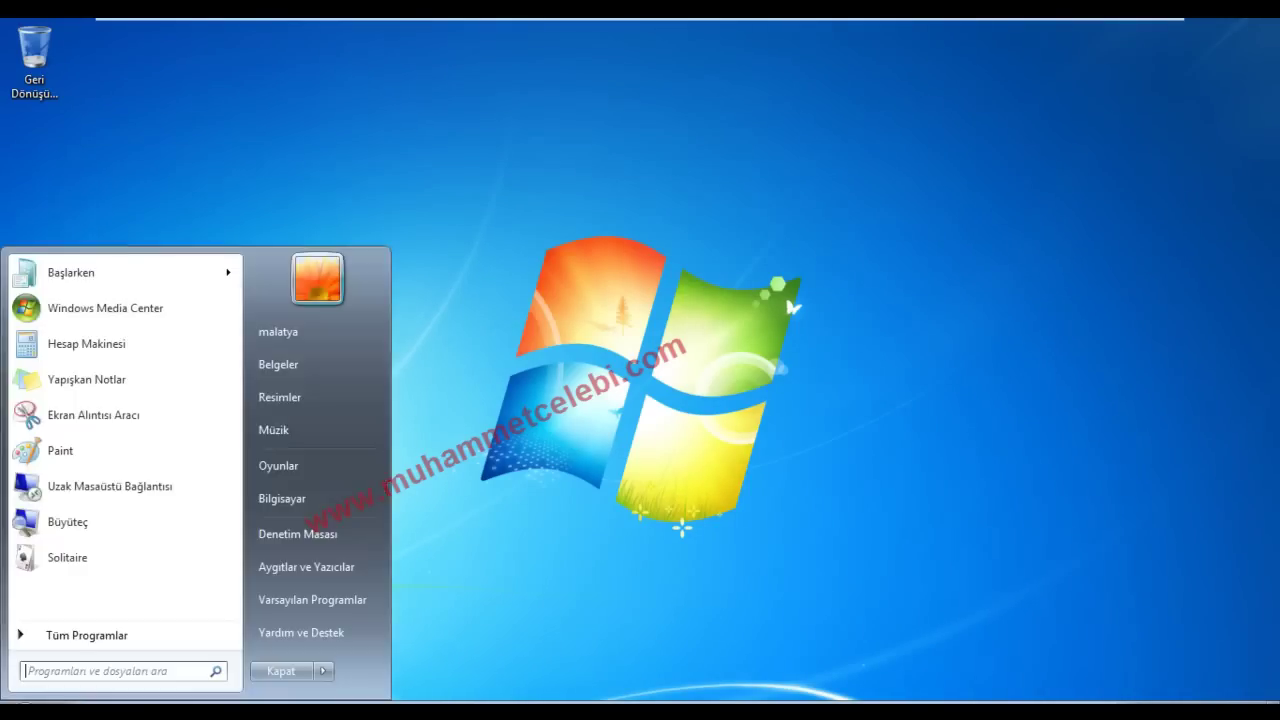
{"action": "left_click", "coordinate": [330, 670]}
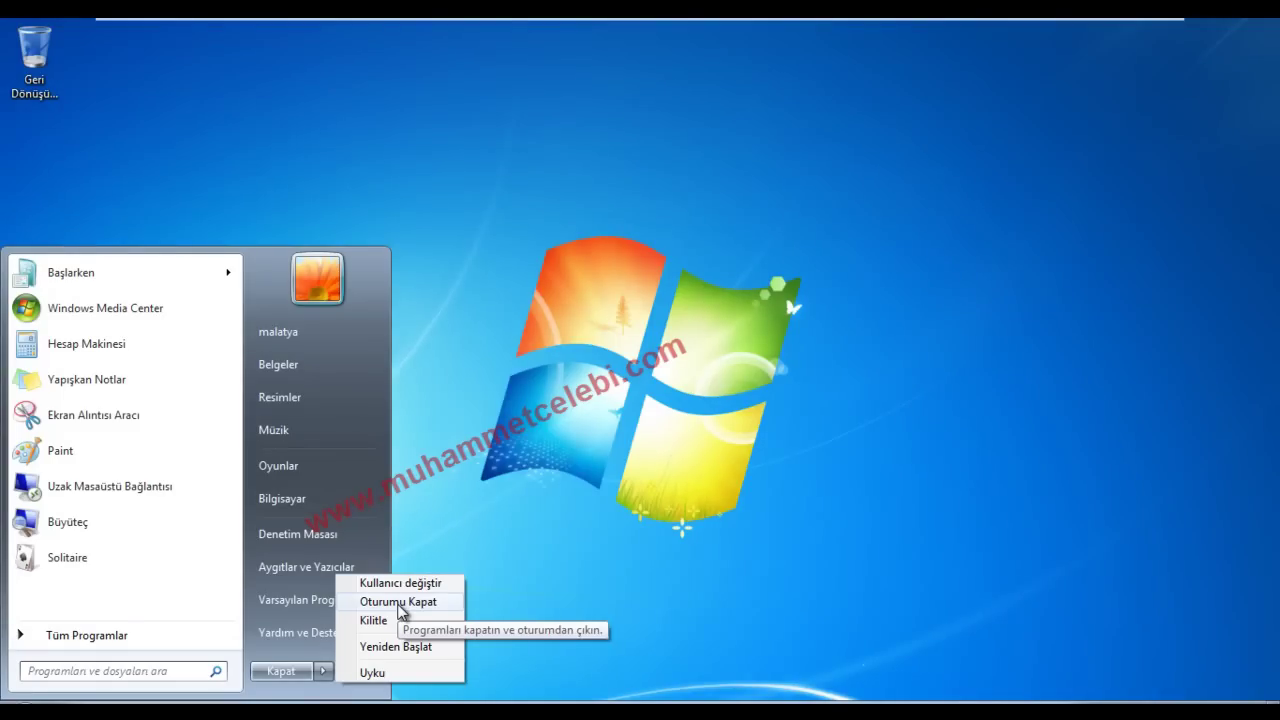
{"action": "mouse_move", "coordinate": [923, 24]}
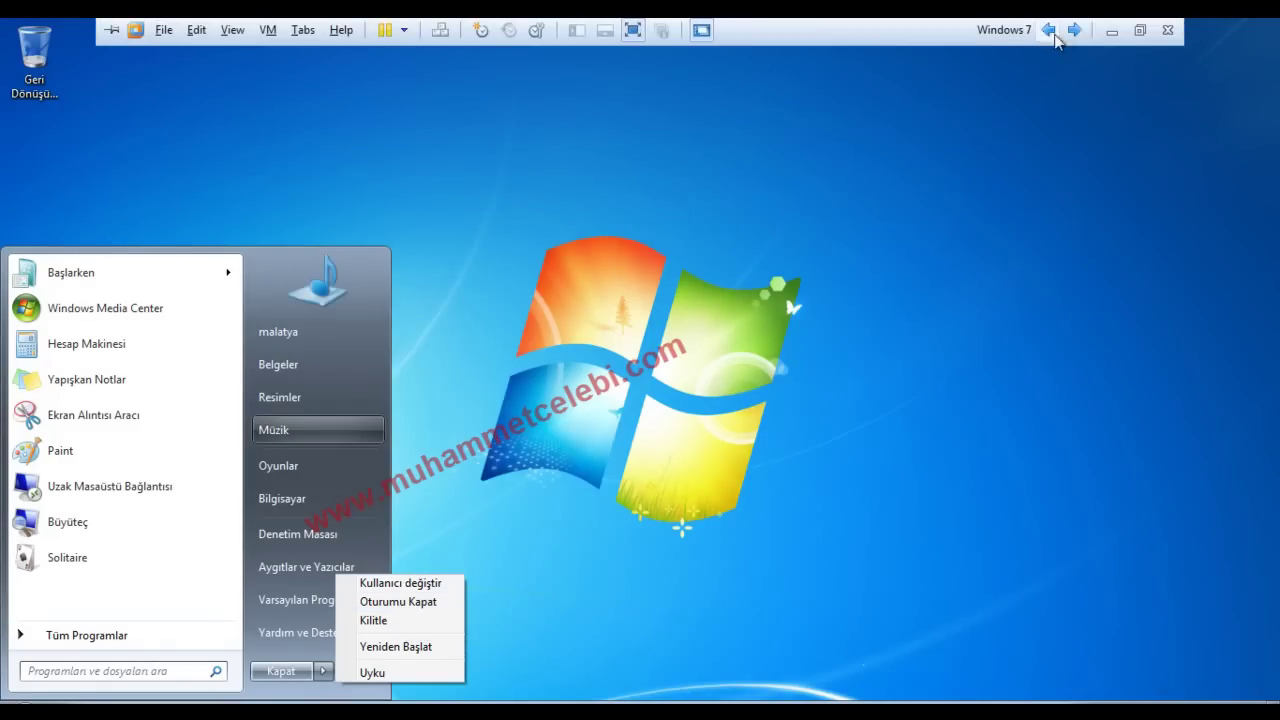
{"action": "left_click", "coordinate": [1074, 31]}
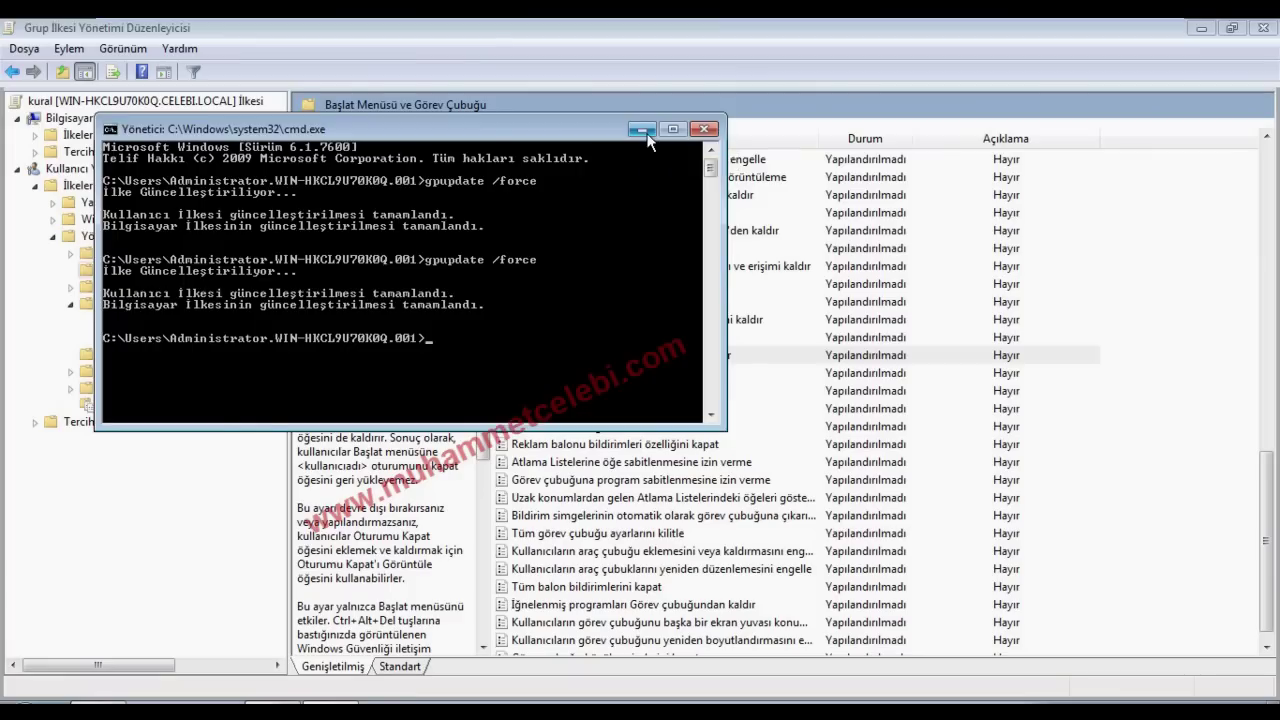
Revert 'Başlat Menüsü'nden Tüm Programlar listesini kaldır' to Yapılandırılmadı, dismiss the warning, close the editor.
{"action": "left_click", "coordinate": [644, 131]}
{"action": "scroll", "coordinate": [810, 360], "scroll_direction": "up", "scroll_amount": 13}
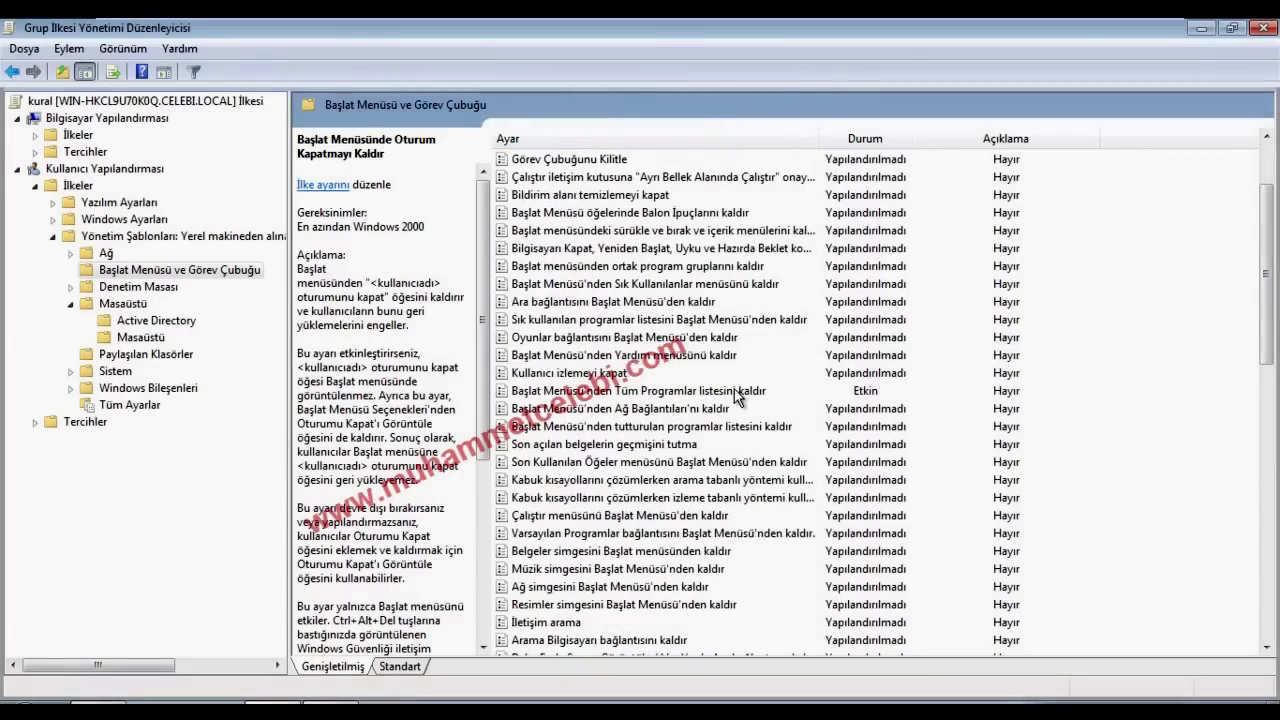
{"action": "double_click", "coordinate": [729, 389]}
{"action": "left_click", "coordinate": [205, 229]}
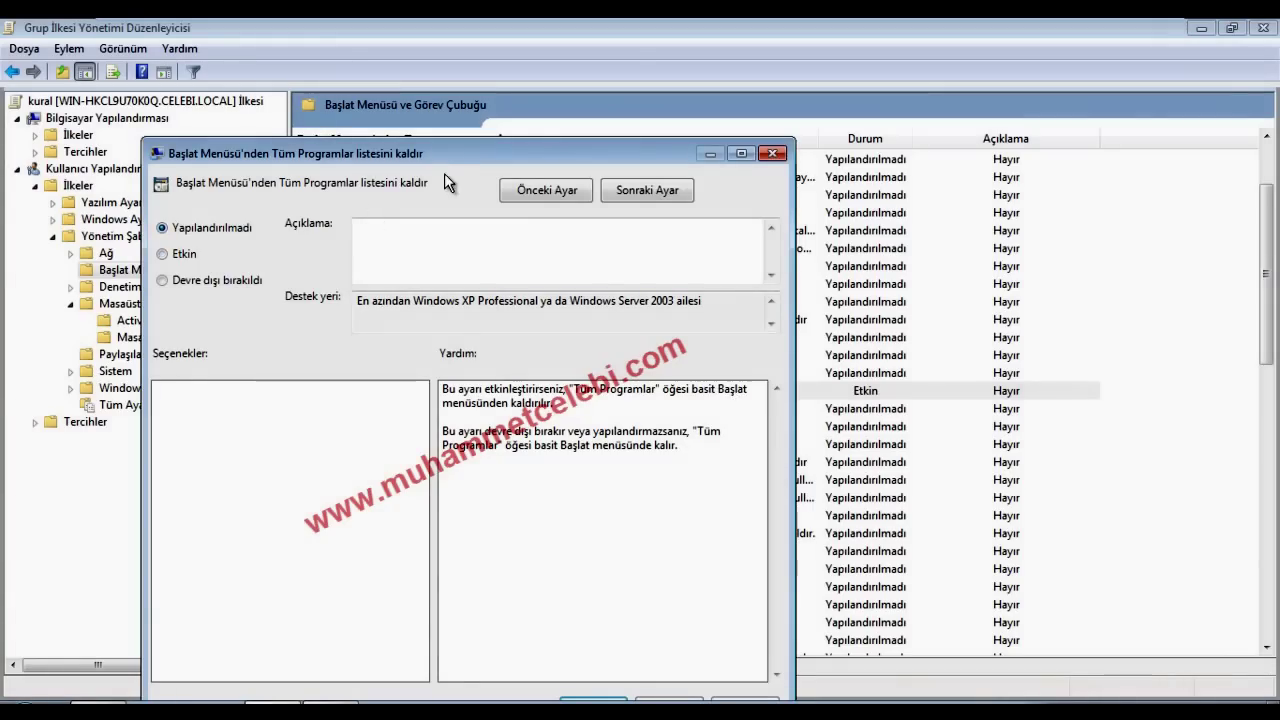
{"action": "double_click", "coordinate": [459, 156]}
{"action": "left_click", "coordinate": [1085, 679]}
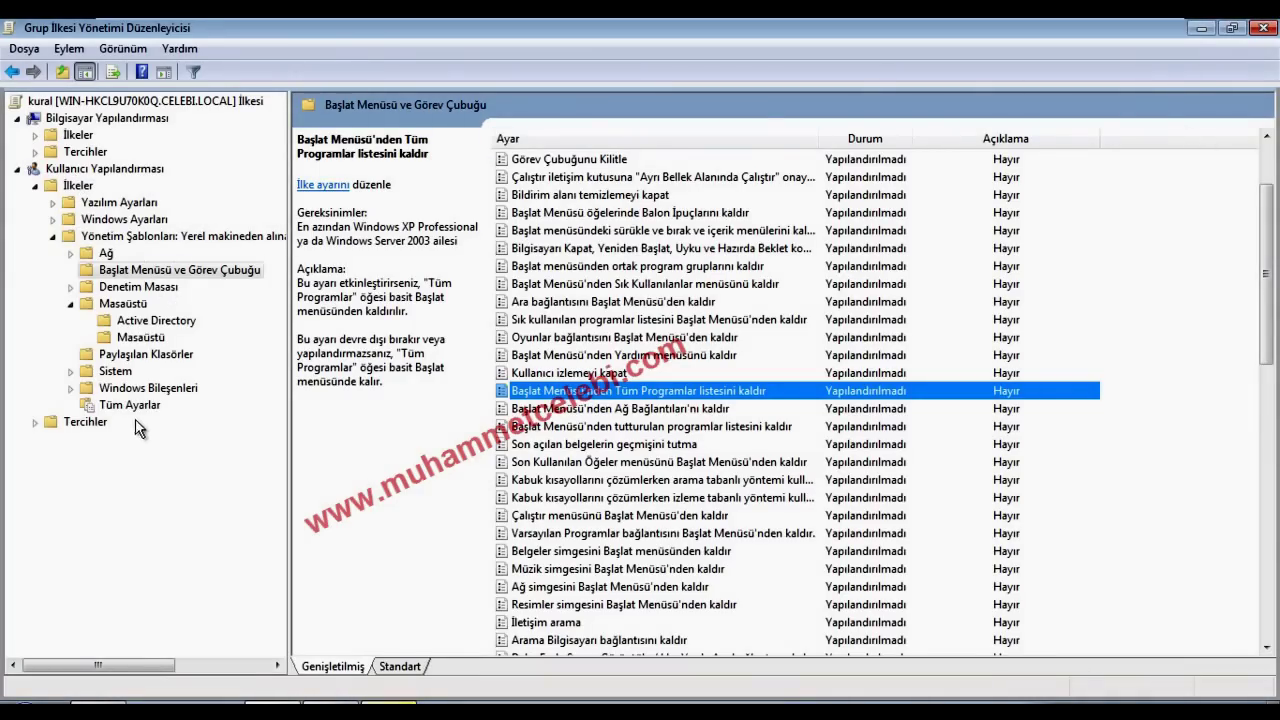
{"action": "left_click", "coordinate": [742, 428]}
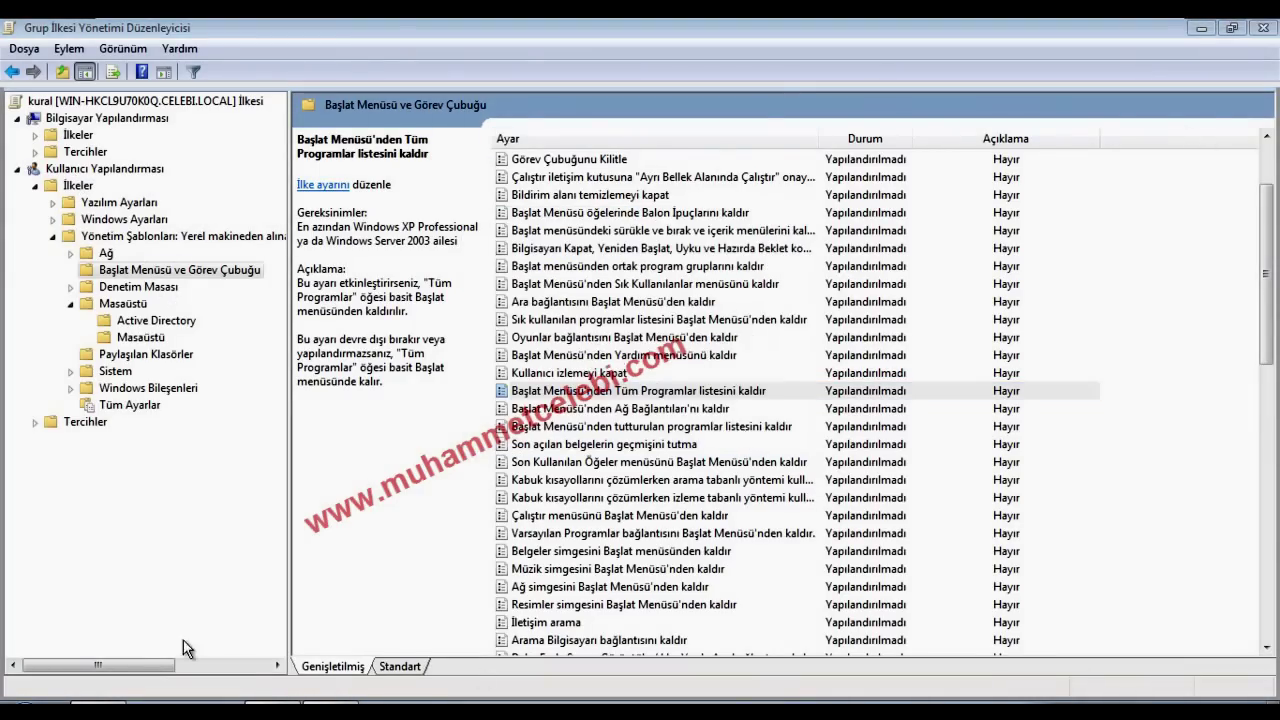
{"action": "key", "text": "alt+F4"}
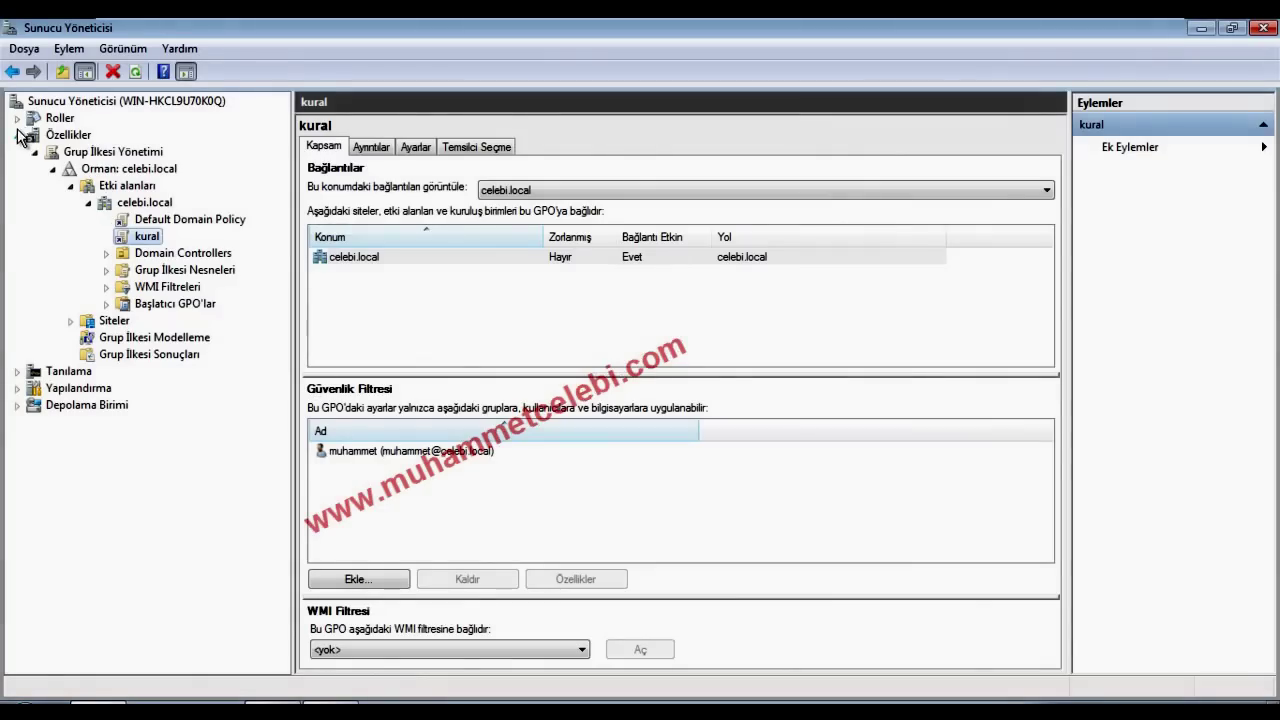
Start the Add Roles wizard and select Remote Desktop Services with RD Session Host, despite the DC warning.
{"action": "left_click", "coordinate": [20, 135]}
{"action": "right_click", "coordinate": [62, 118]}
{"action": "left_click", "coordinate": [224, 141]}
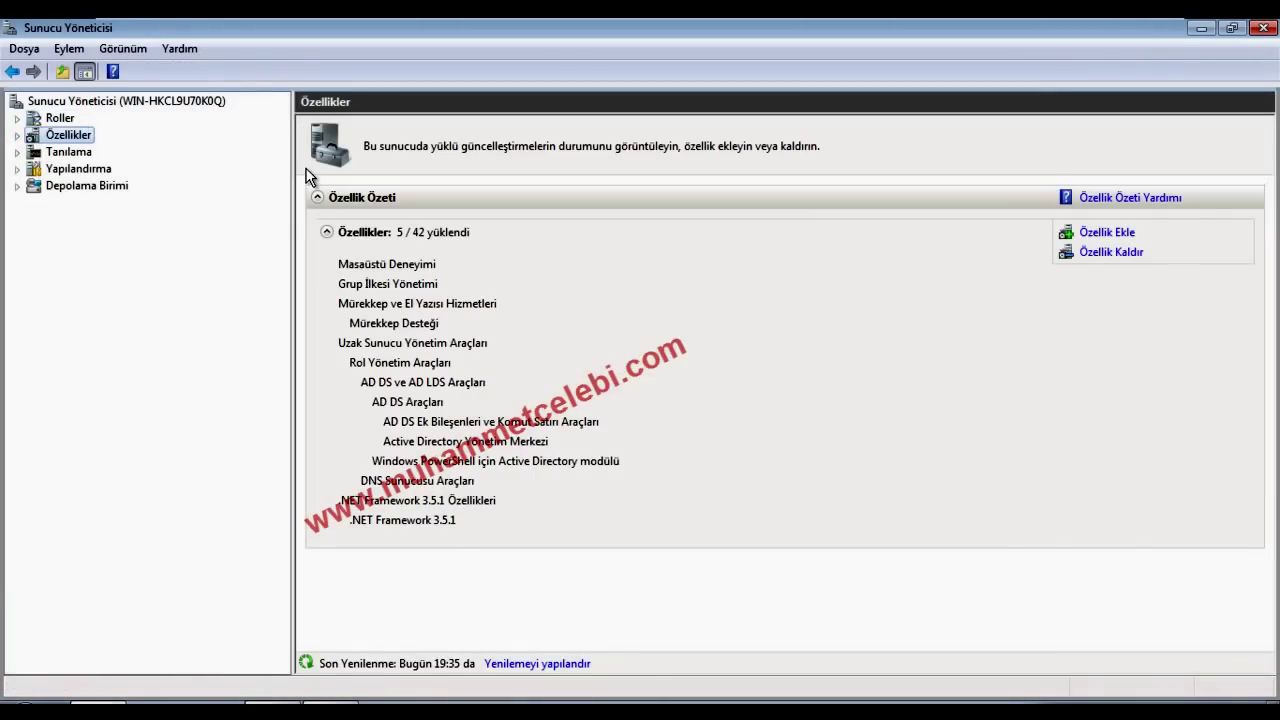
{"action": "left_click", "coordinate": [767, 594]}
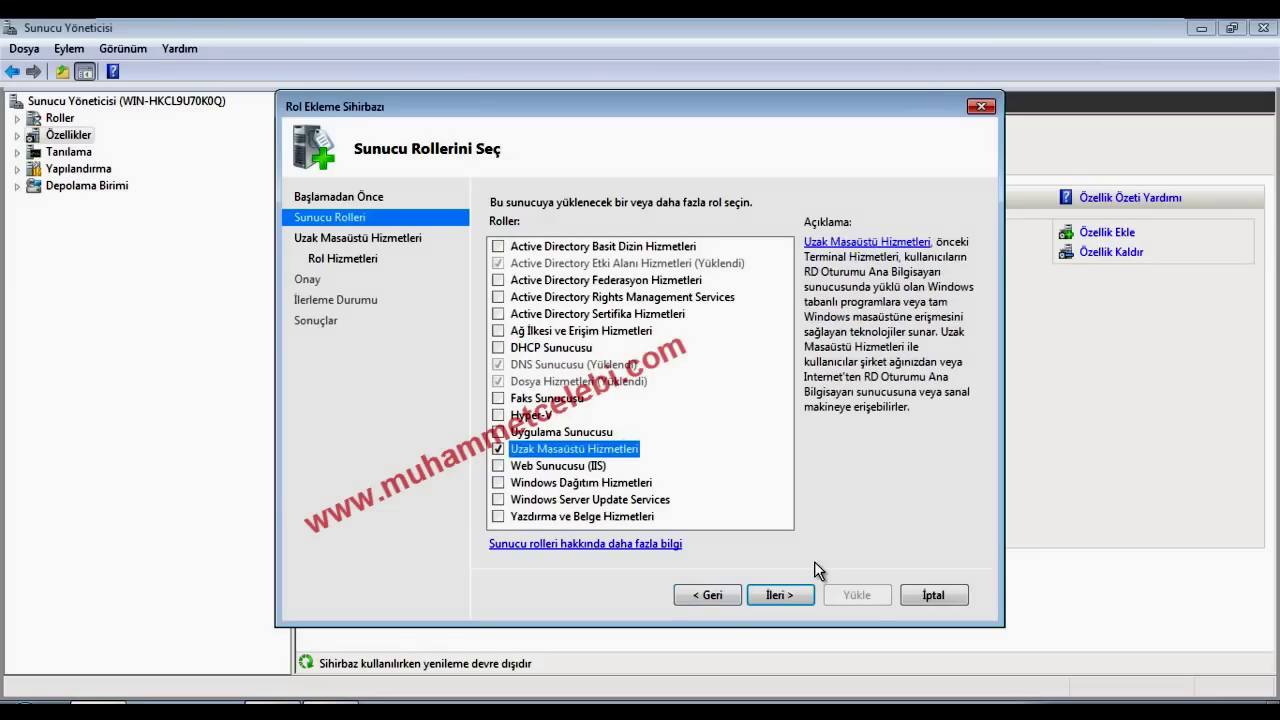
{"action": "left_click", "coordinate": [779, 594]}
{"action": "left_click", "coordinate": [776, 591]}
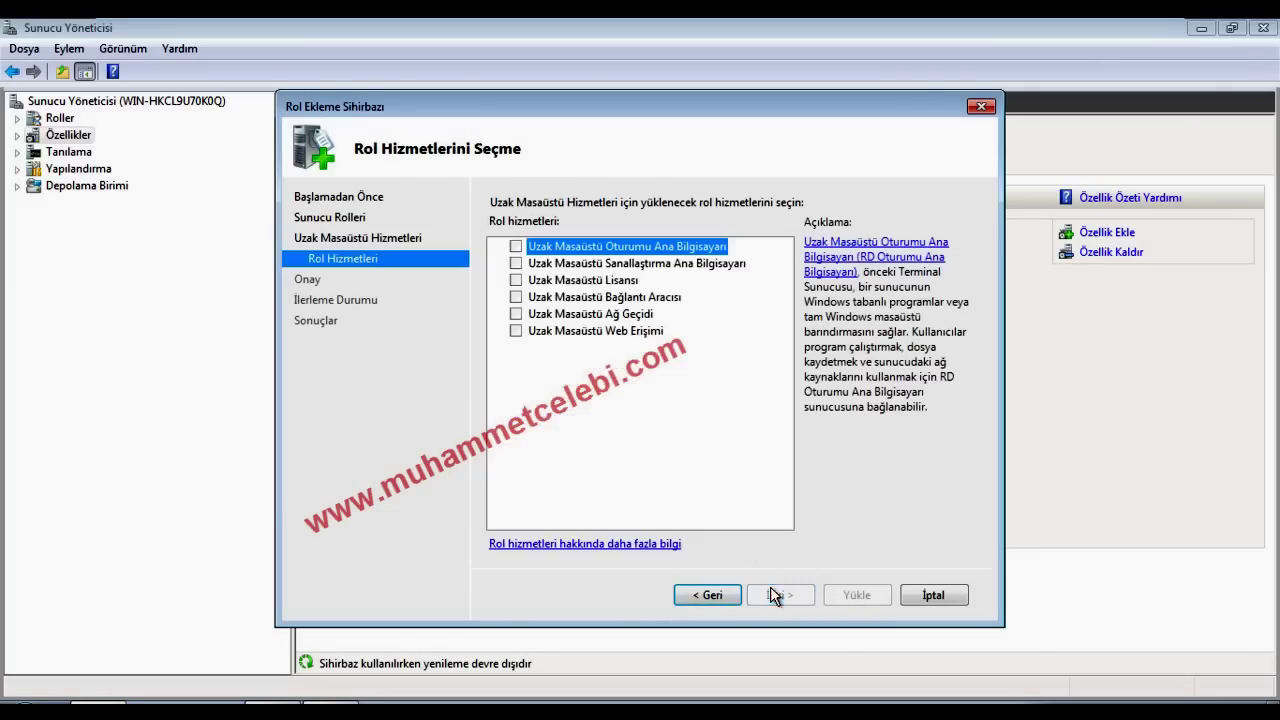
{"action": "left_click", "coordinate": [515, 246]}
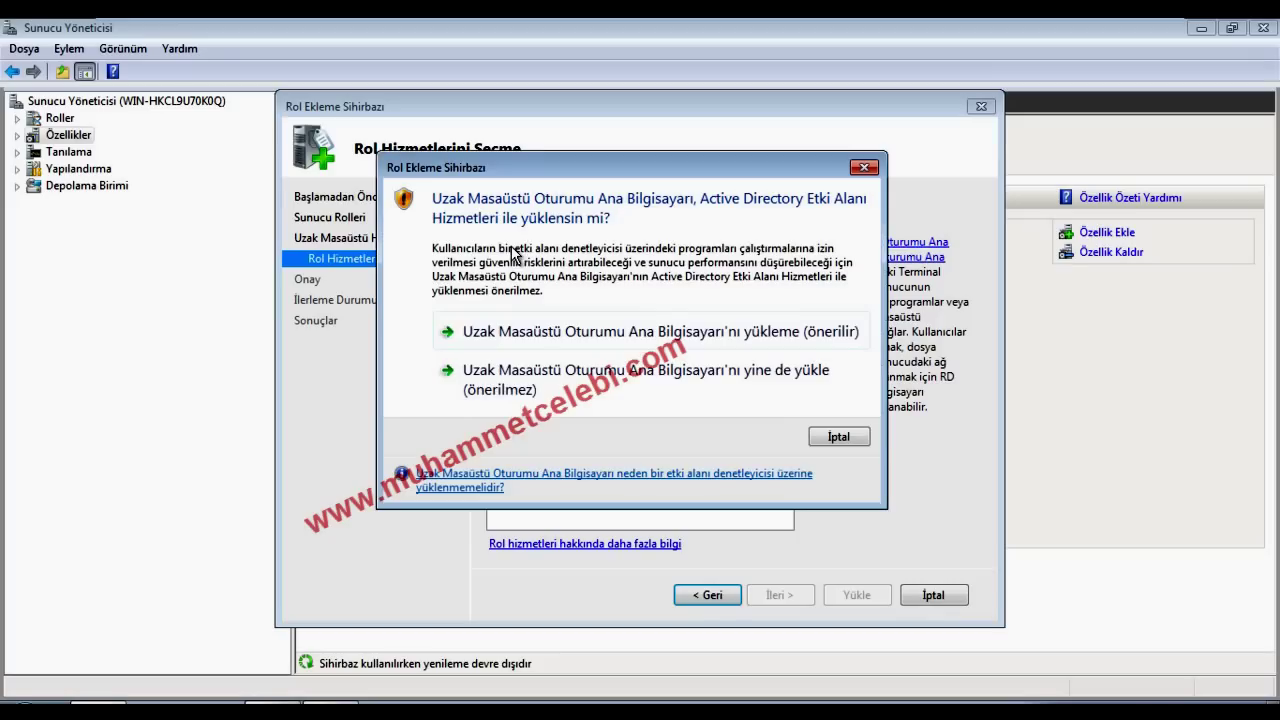
{"action": "left_click", "coordinate": [659, 387]}
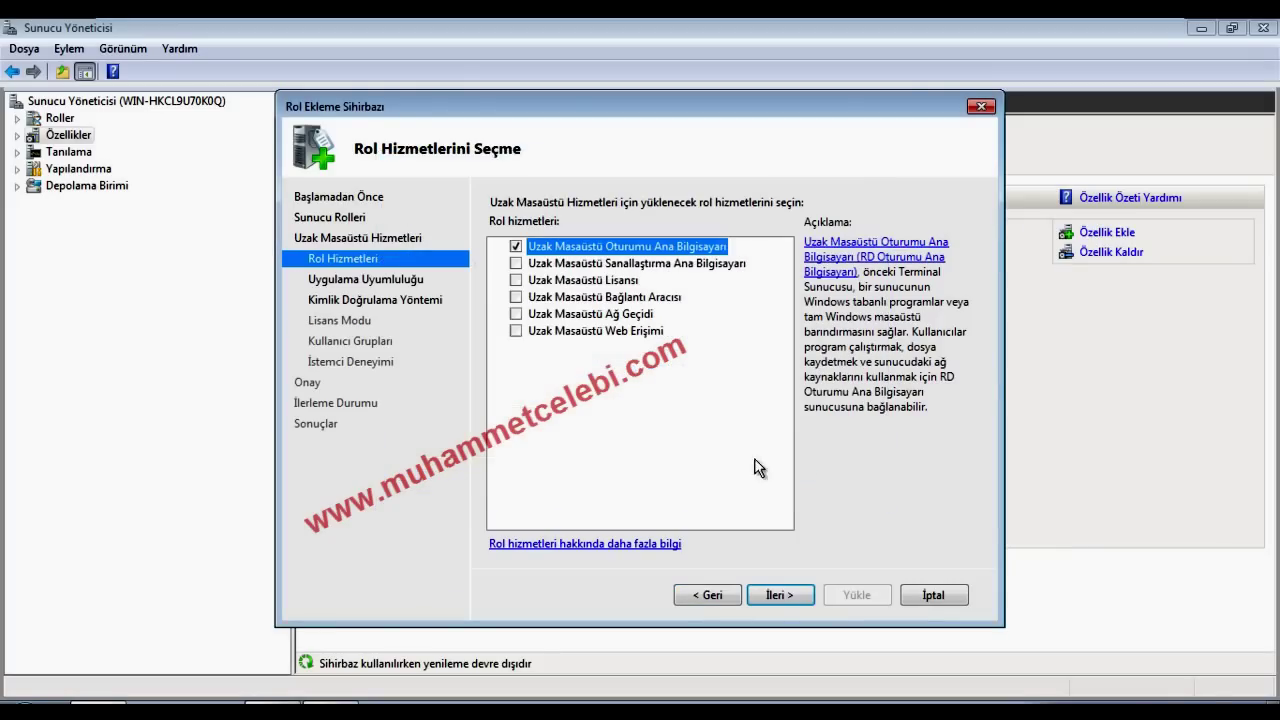
Require Network Level Authentication and leave licensing for later, reaching the user groups step.
{"action": "left_click", "coordinate": [781, 595]}
{"action": "left_click", "coordinate": [781, 595]}
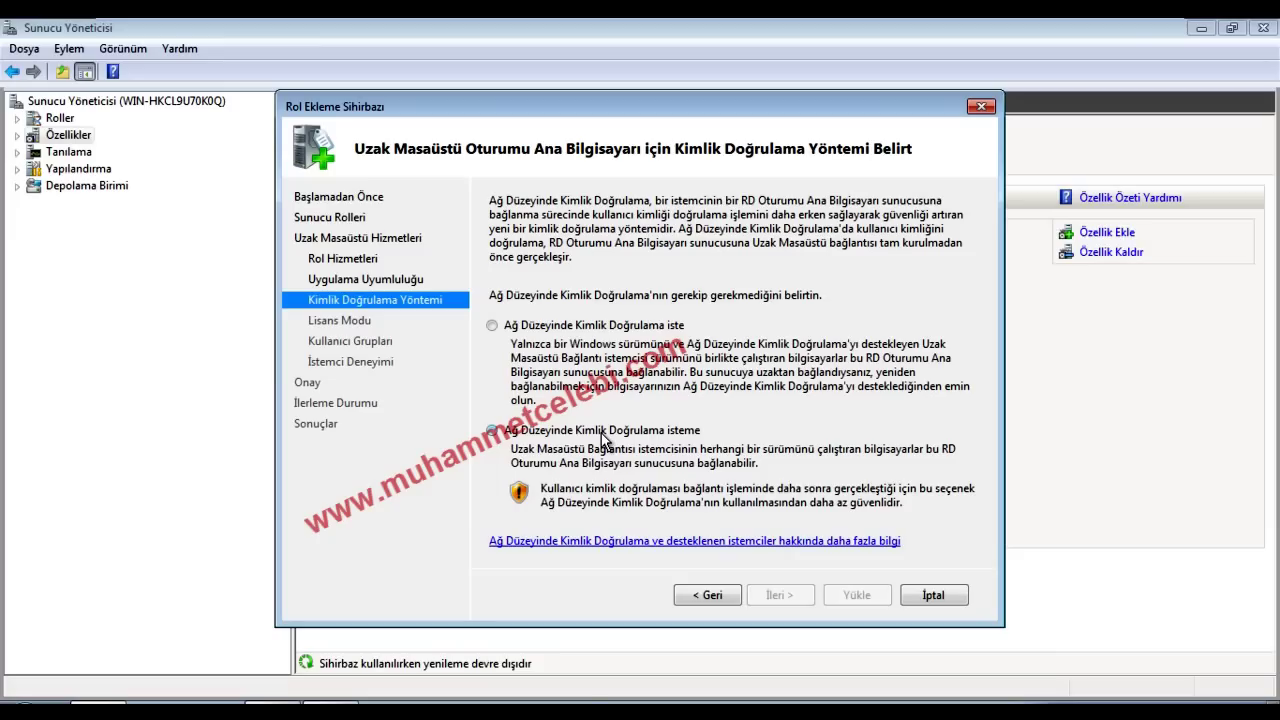
{"action": "left_click", "coordinate": [616, 327]}
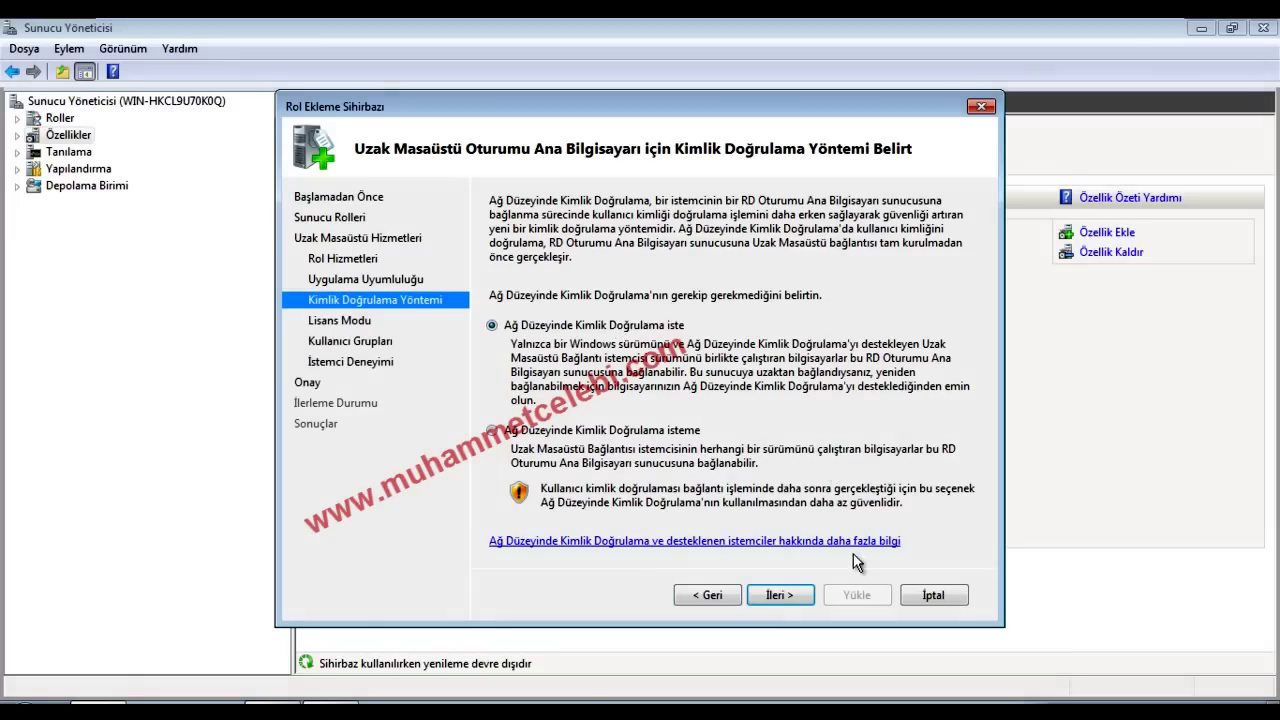
{"action": "left_click", "coordinate": [780, 595]}
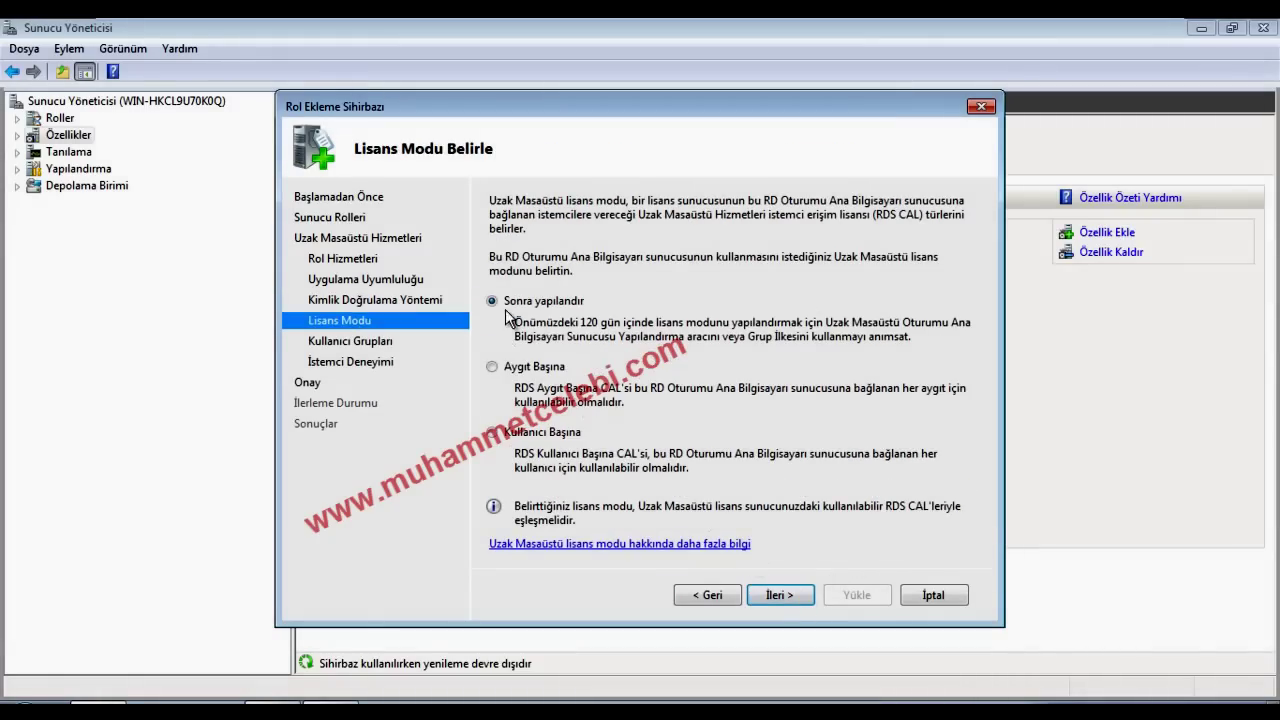
{"action": "left_click", "coordinate": [783, 597]}
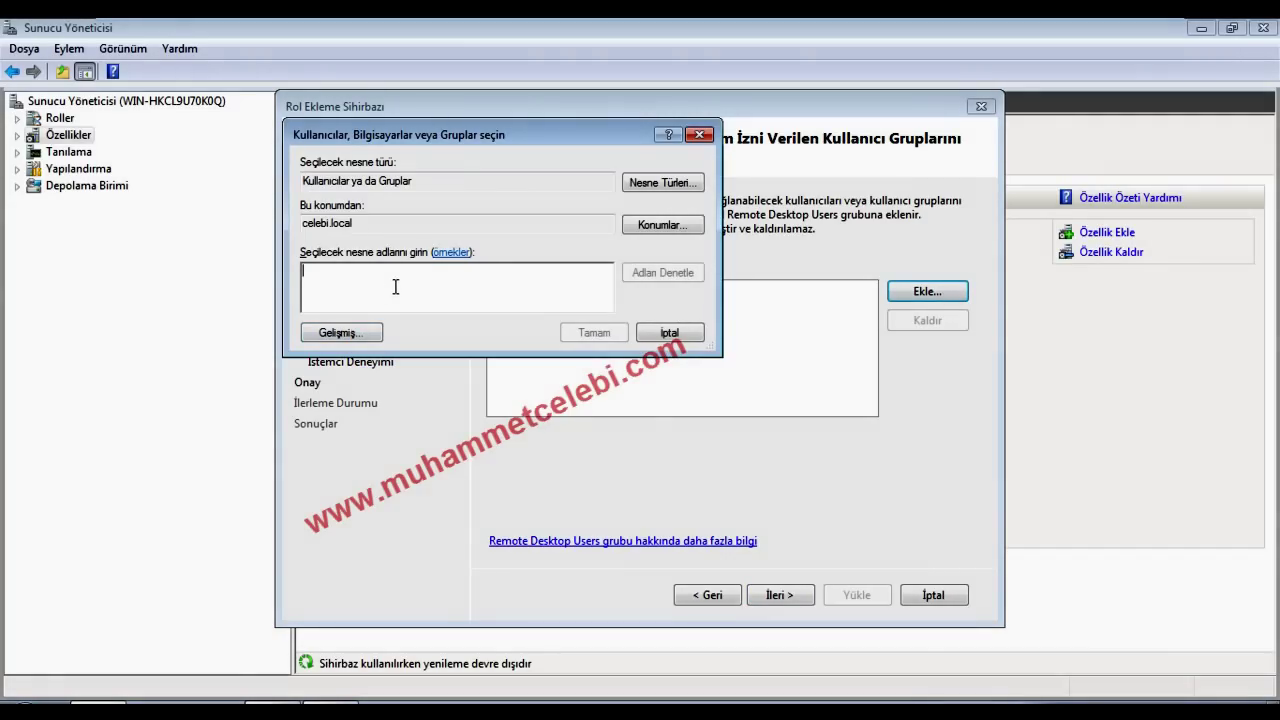
Add the Domain Users group to the allowed Remote Desktop users.
{"action": "type", "text": "doma"}
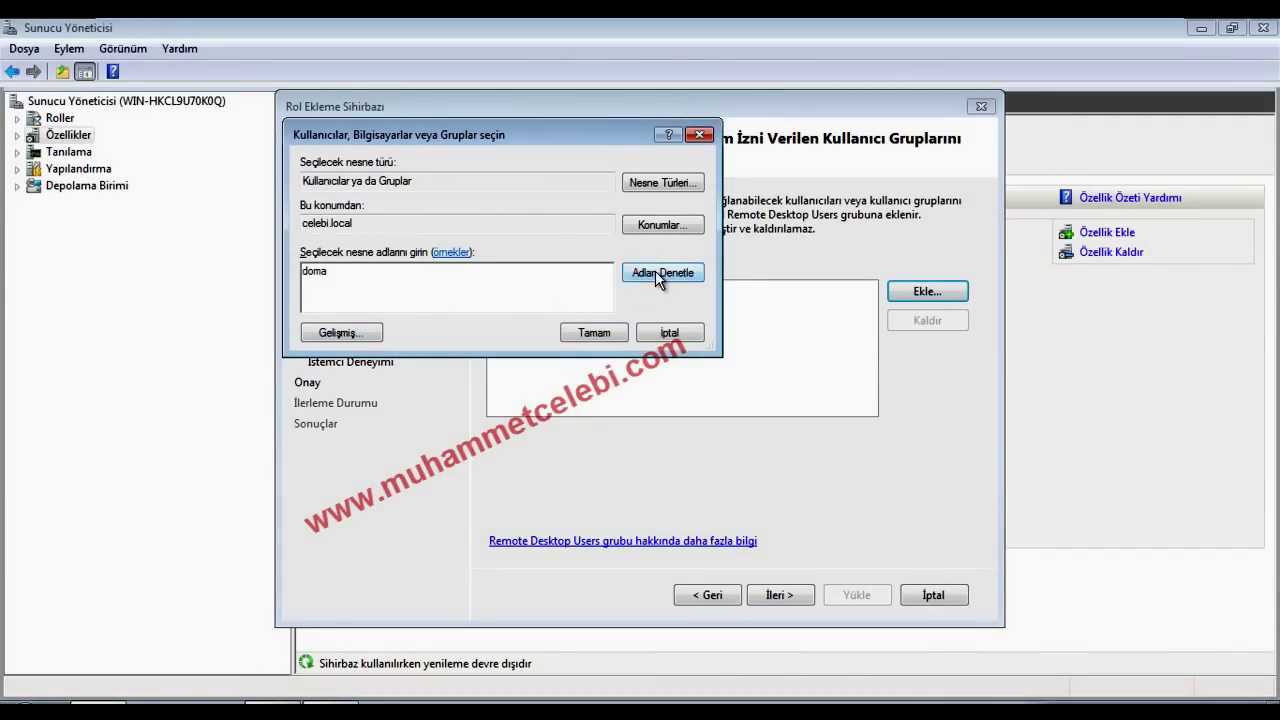
{"action": "left_click", "coordinate": [658, 276]}
{"action": "double_click", "coordinate": [429, 349]}
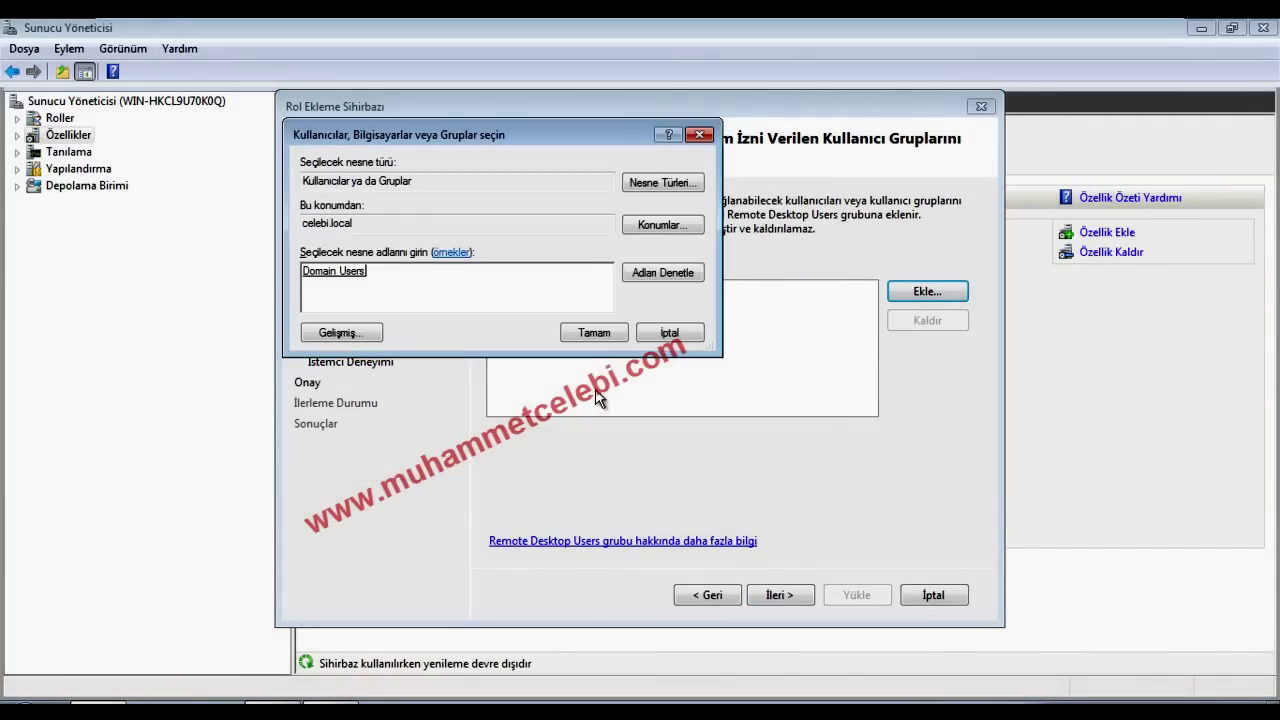
{"action": "left_click", "coordinate": [603, 332]}
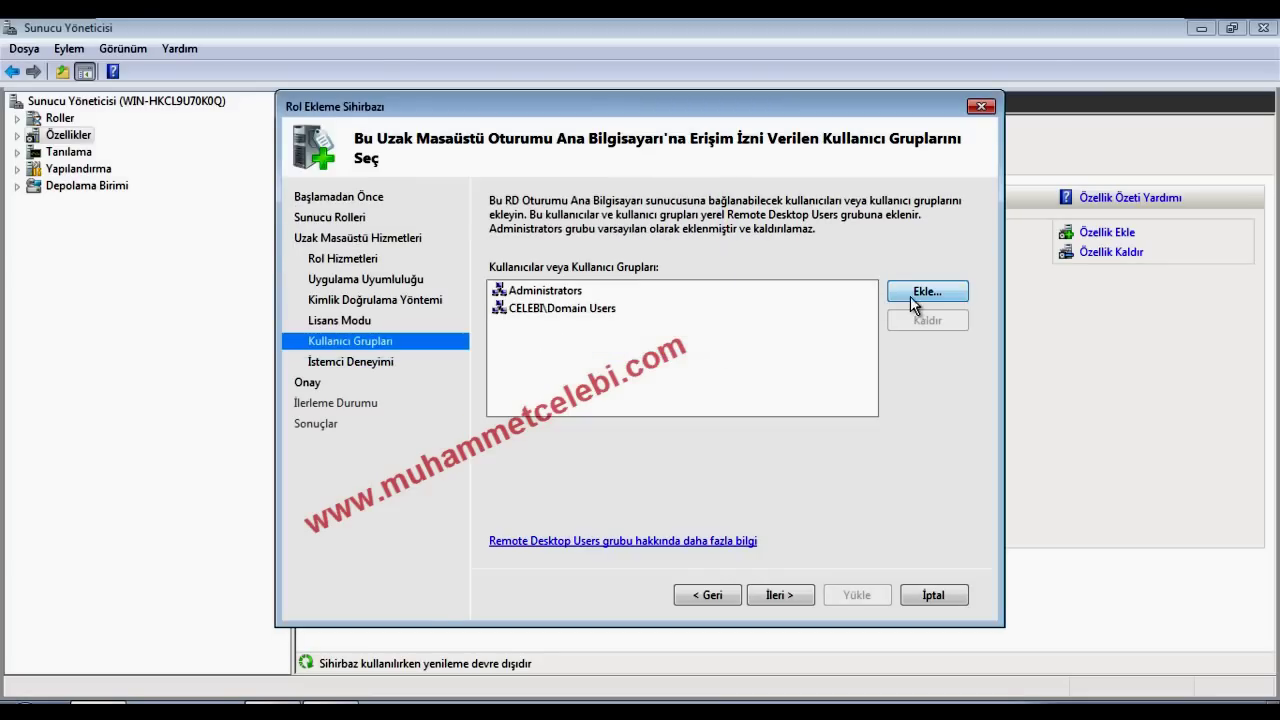
Add two more domain user accounts to the allowed users list.
{"action": "left_click", "coordinate": [912, 294]}
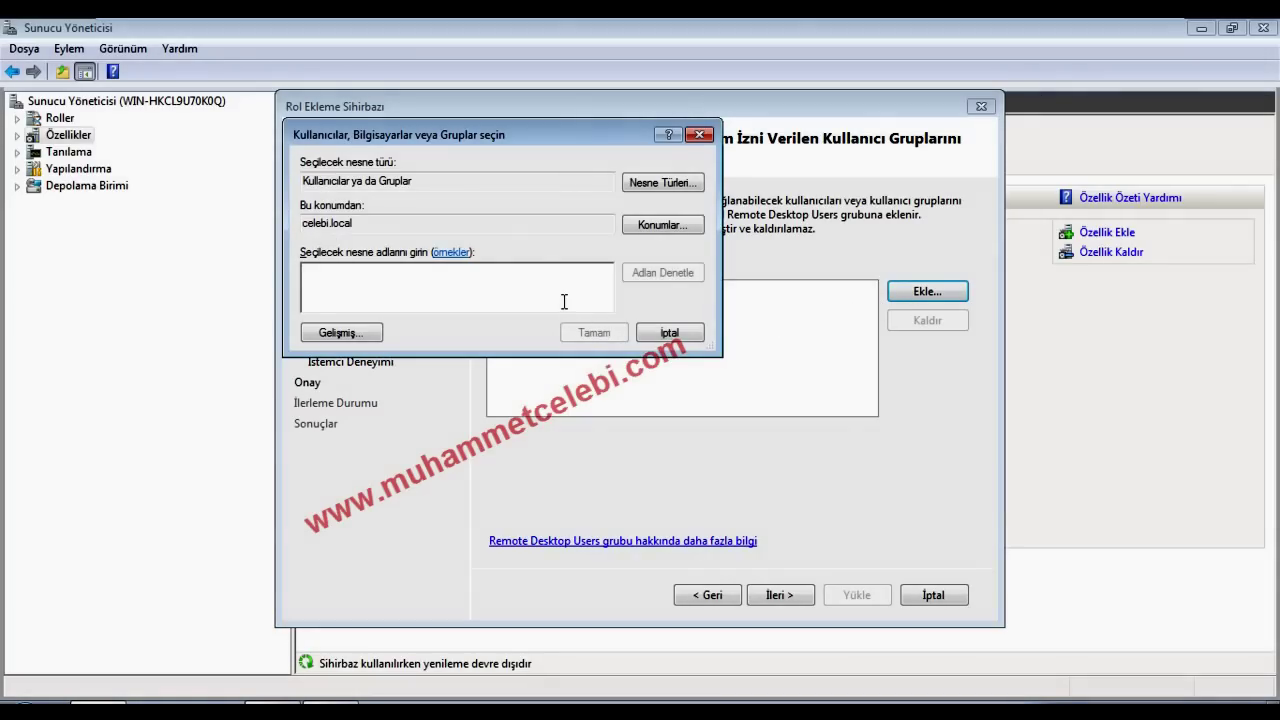
{"action": "type", "text": "muha"}
{"action": "left_click", "coordinate": [680, 274]}
{"action": "left_click", "coordinate": [594, 332]}
{"action": "left_click", "coordinate": [914, 297]}
{"action": "type", "text": "mala"}
{"action": "left_click", "coordinate": [630, 278]}
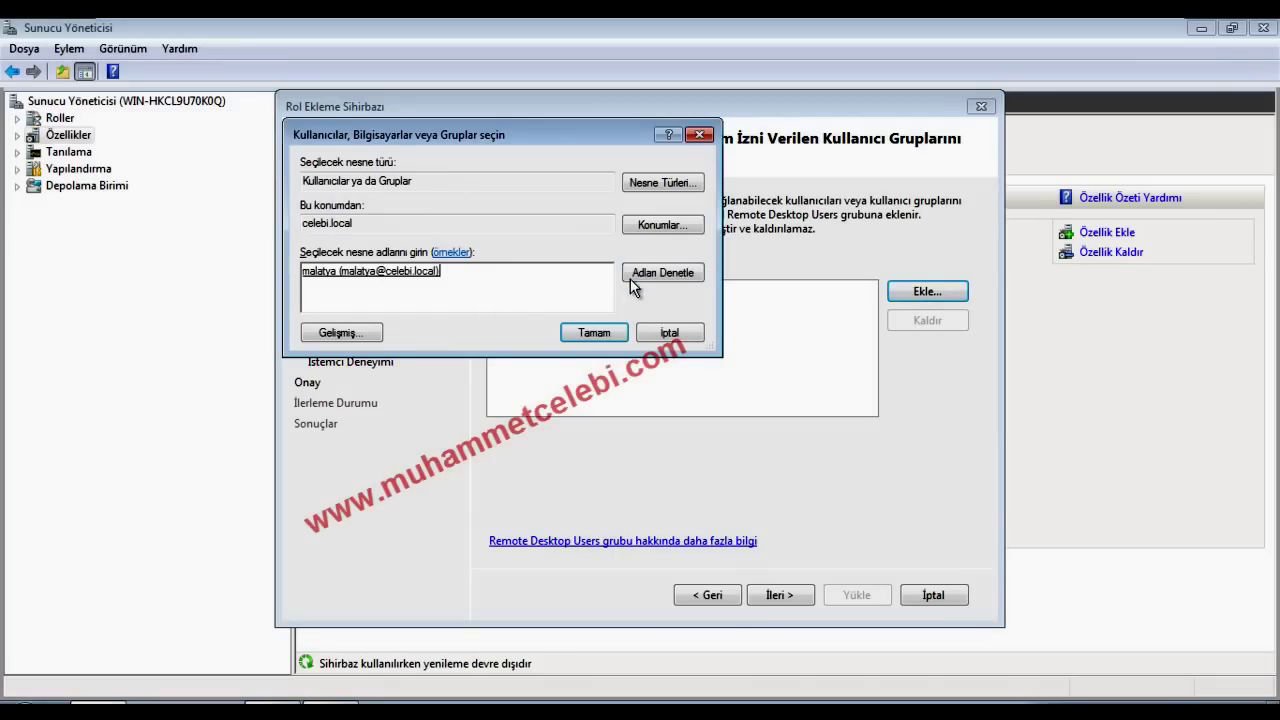
{"action": "left_click", "coordinate": [594, 332]}
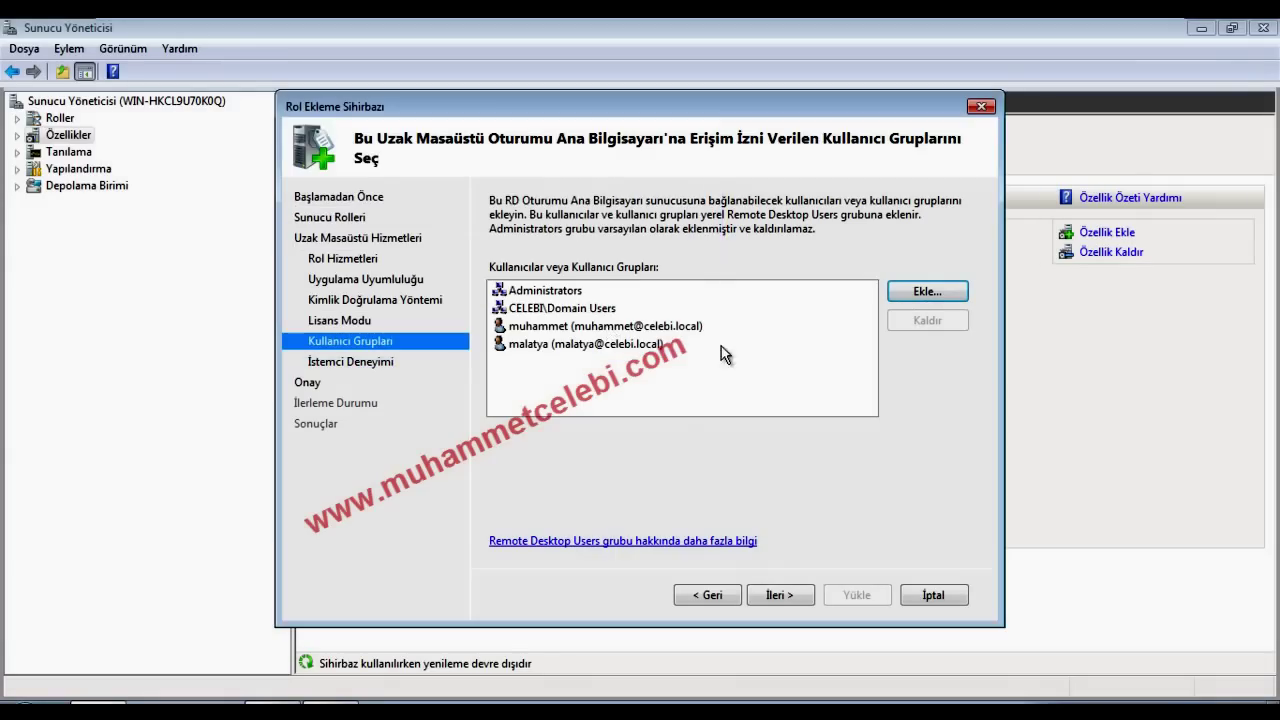
Enable audio/video playback, audio recording redirection and desktop composition, then reach the confirmation summary.
{"action": "left_click", "coordinate": [778, 598]}
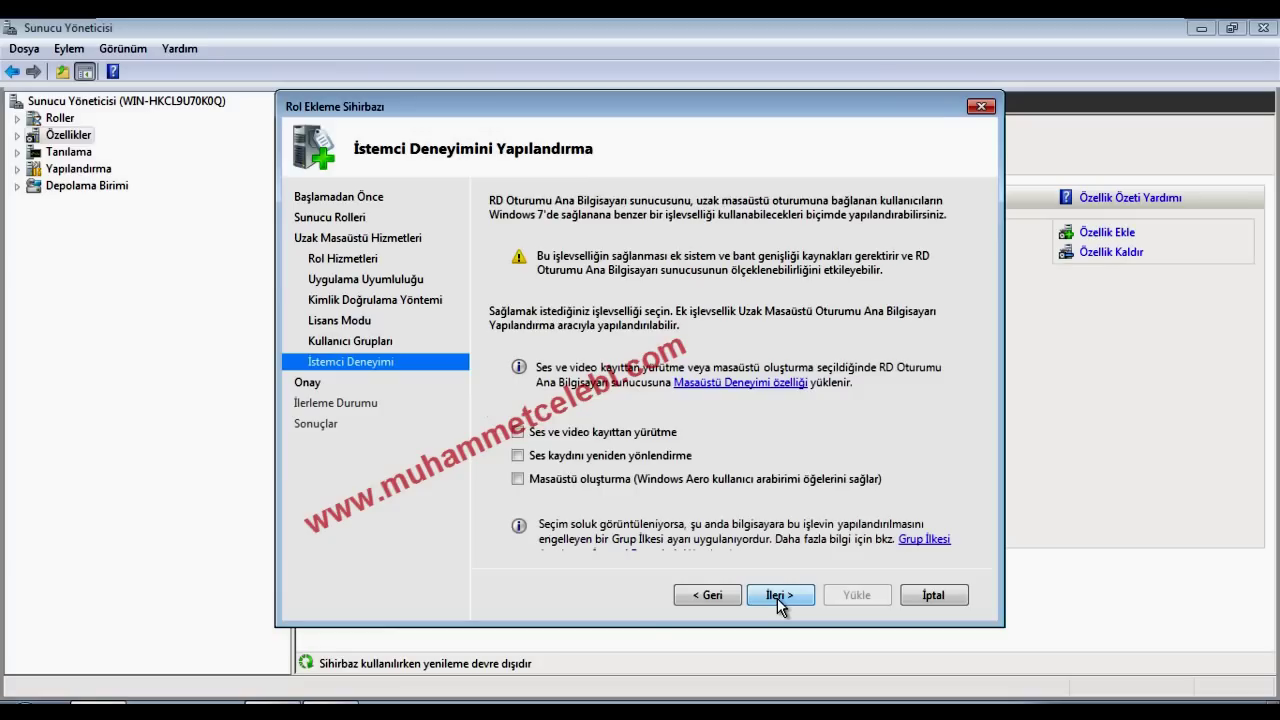
{"action": "left_click", "coordinate": [517, 432]}
{"action": "left_click", "coordinate": [517, 456]}
{"action": "left_click", "coordinate": [517, 479]}
{"action": "left_click", "coordinate": [784, 597]}
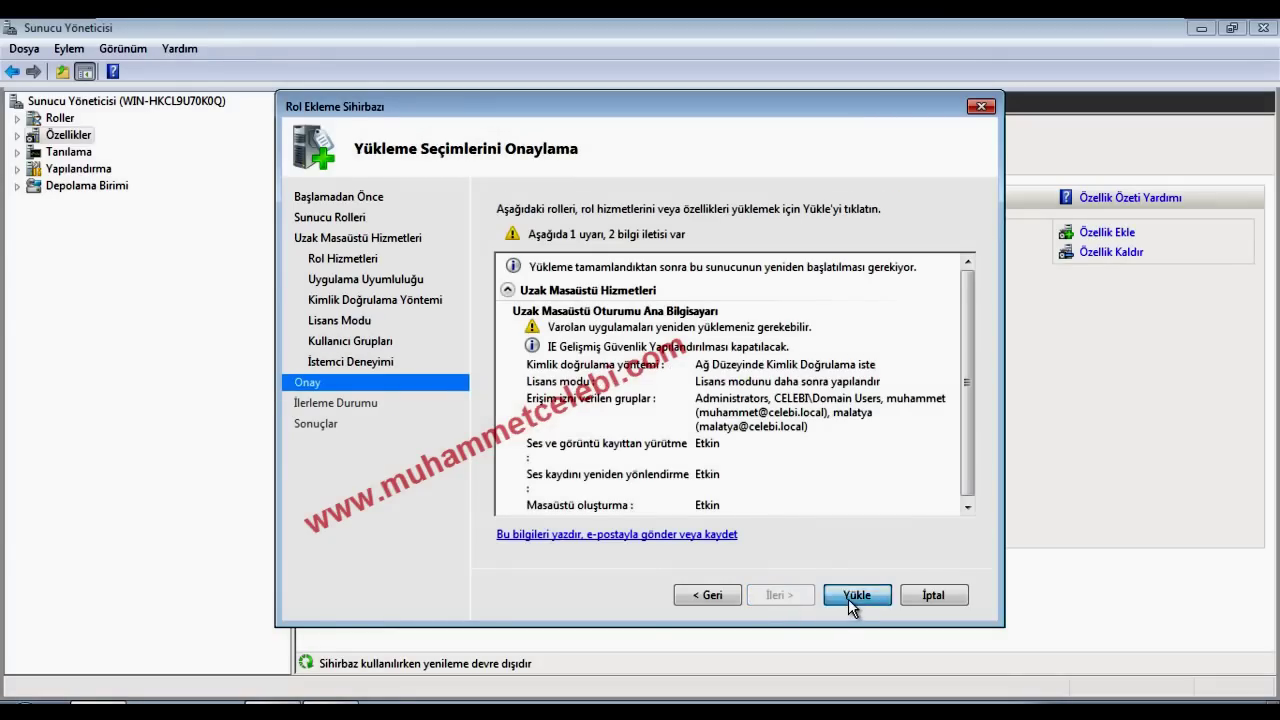
Install the Remote Desktop Services role, accept the restart, and close the installation results.
{"action": "left_click", "coordinate": [848, 598]}
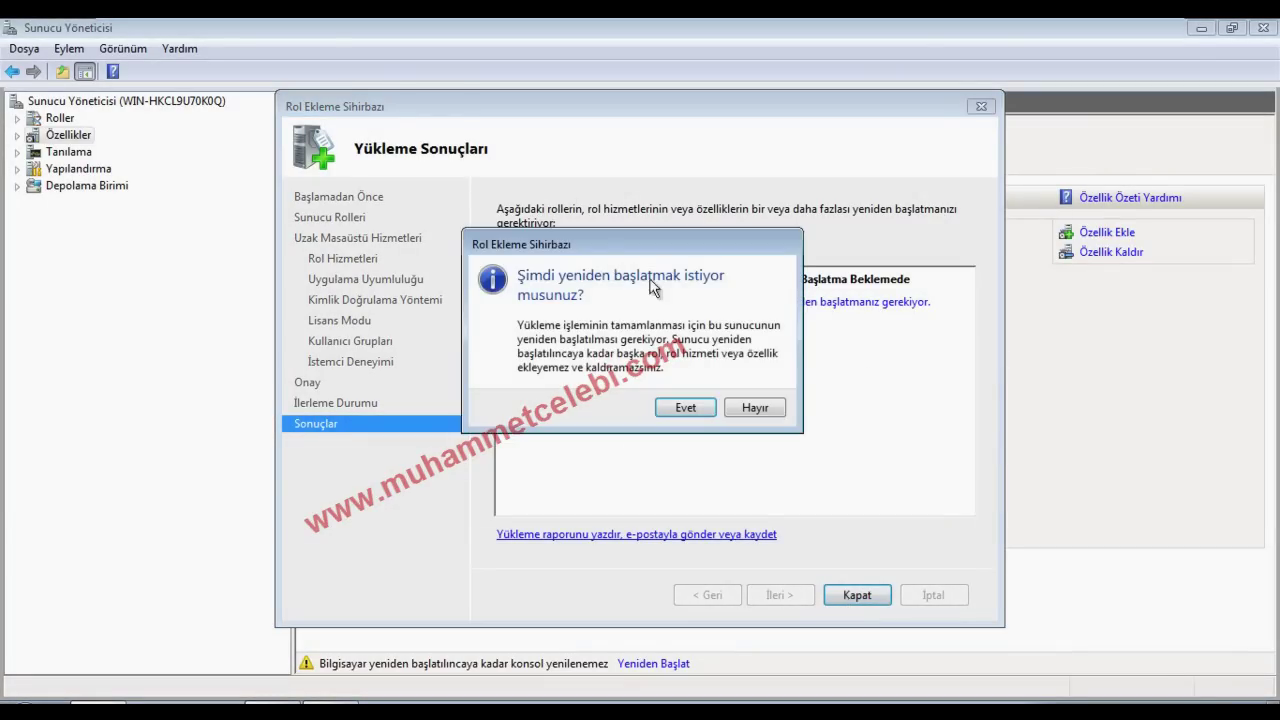
{"action": "left_click", "coordinate": [684, 407]}
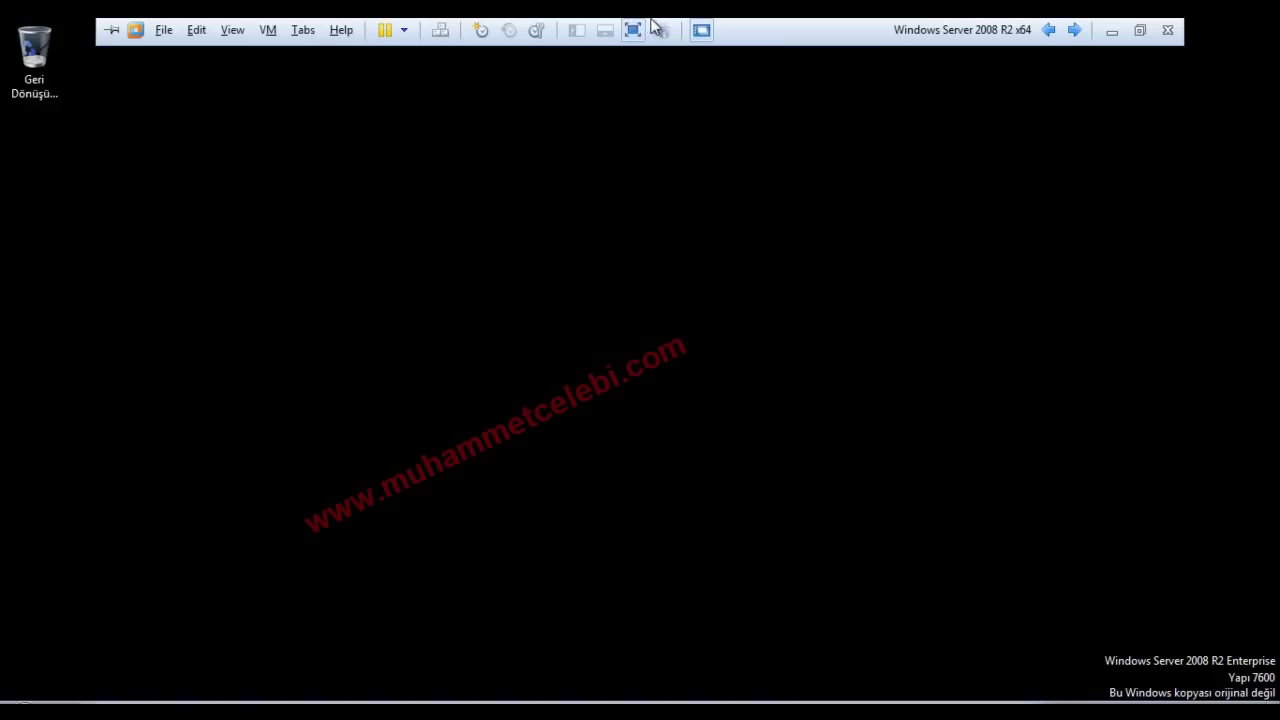
{"action": "left_click", "coordinate": [638, 36]}
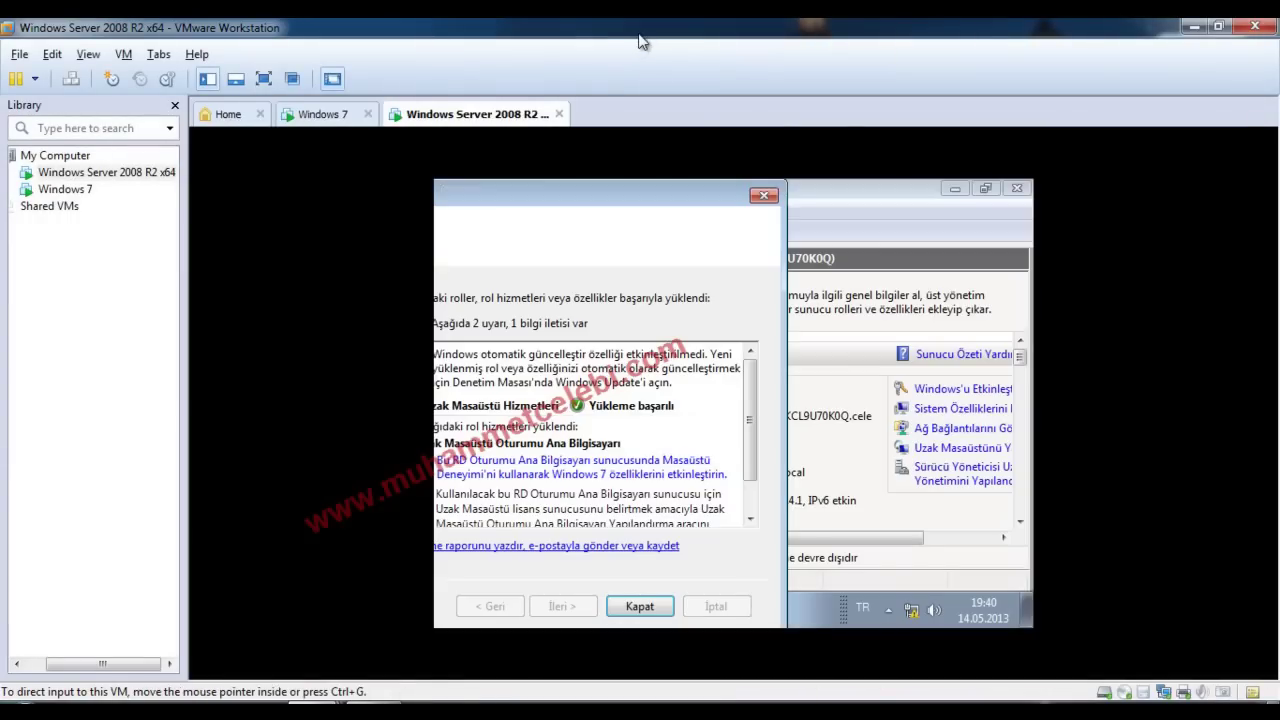
{"action": "left_click", "coordinate": [264, 78]}
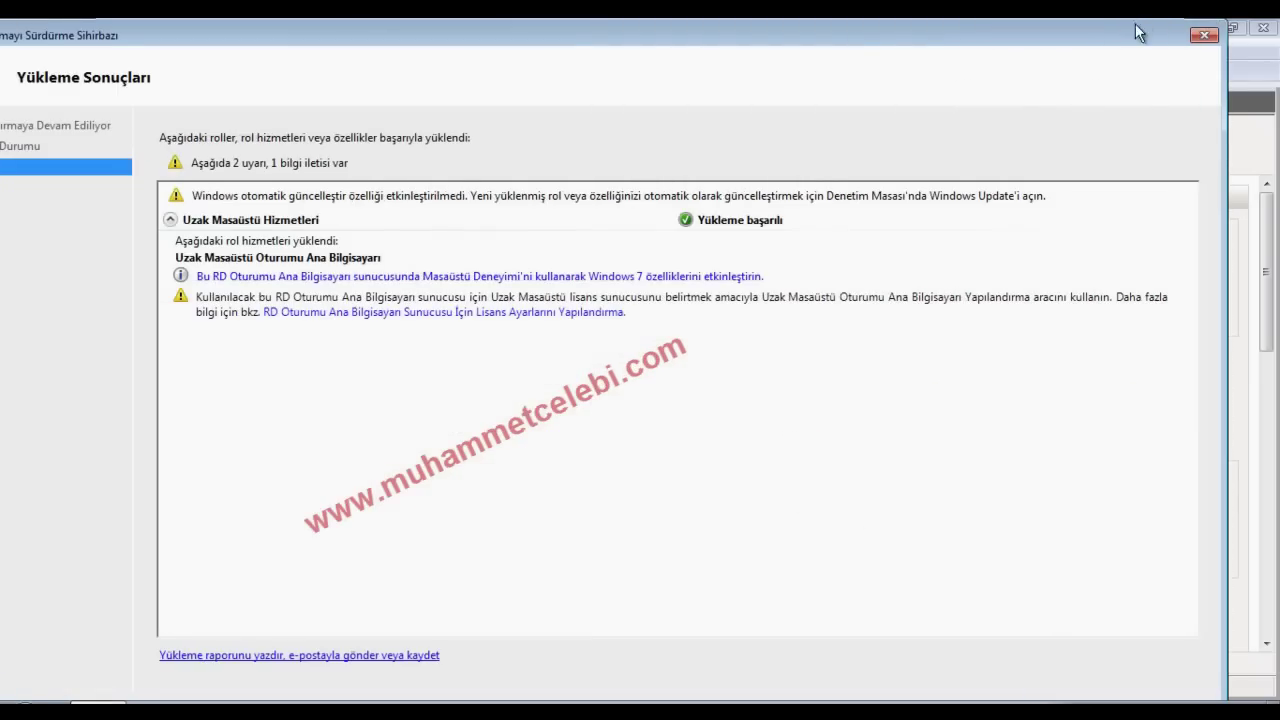
{"action": "mouse_move", "coordinate": [1099, 18]}
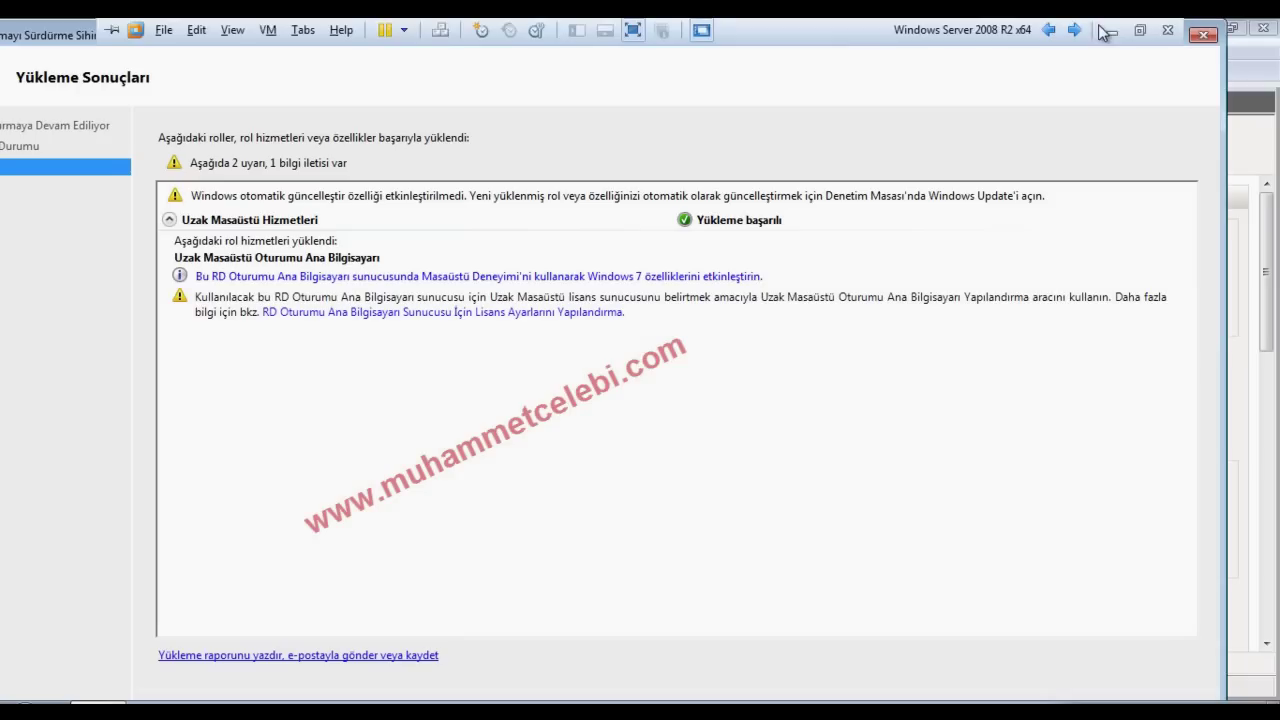
{"action": "left_click", "coordinate": [632, 31]}
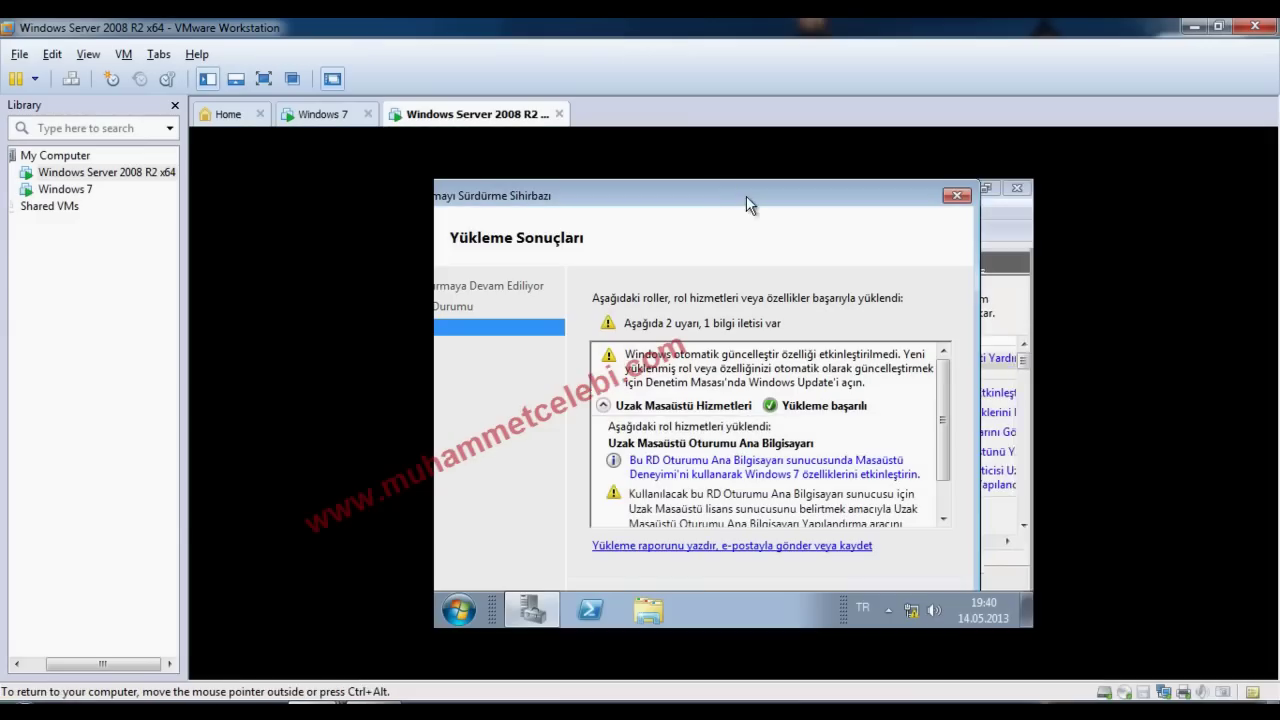
{"action": "left_click", "coordinate": [332, 78]}
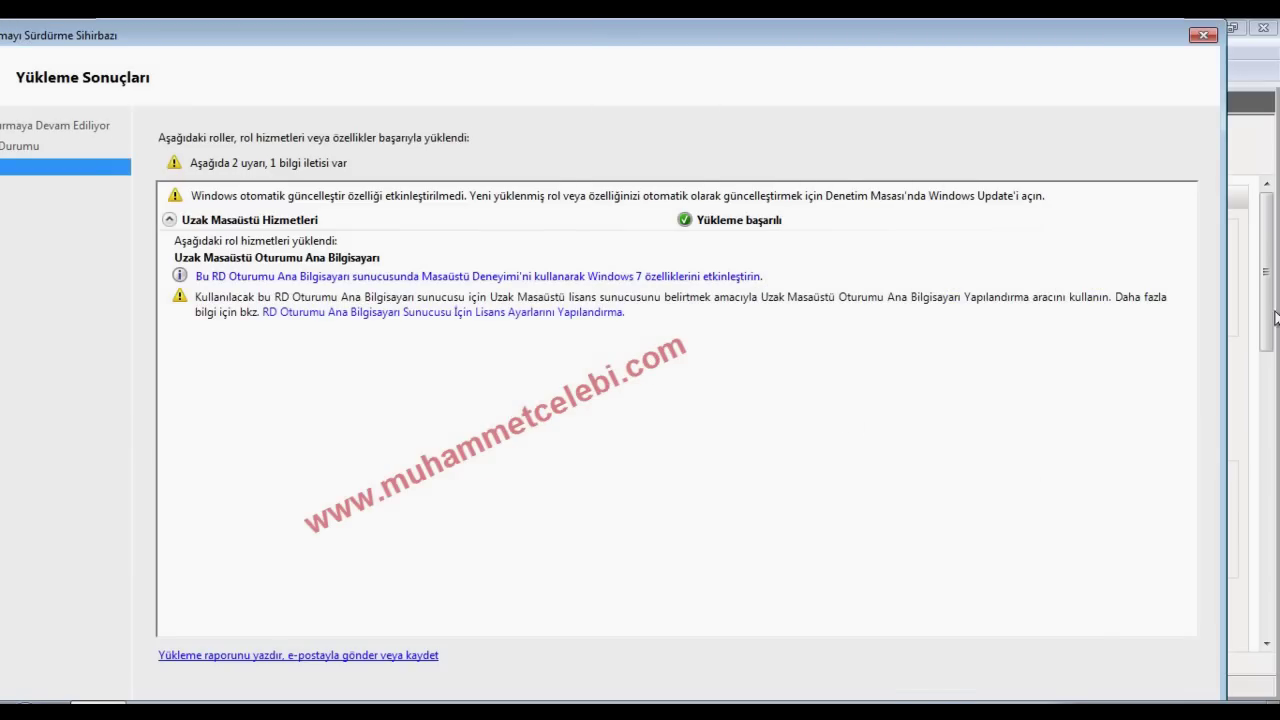
{"action": "left_click", "coordinate": [1204, 40]}
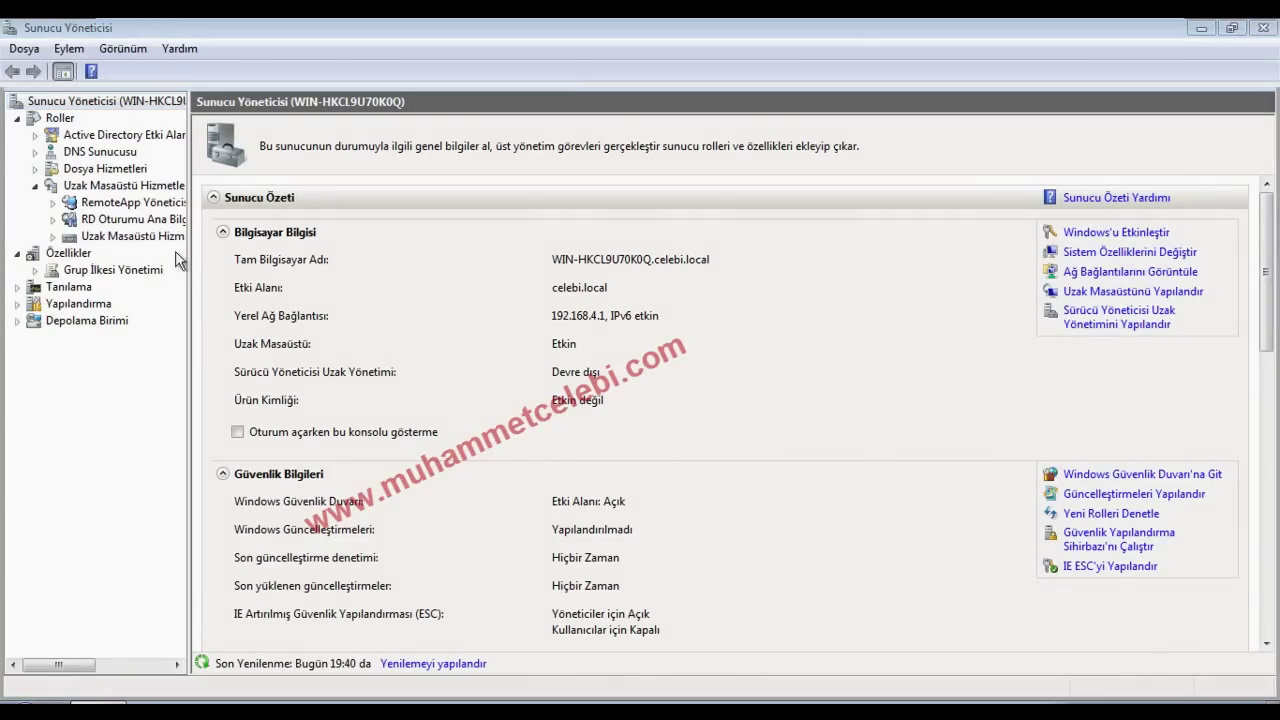
Switch to the Windows 7 VM and bring up its Start menu.
{"action": "mouse_move", "coordinate": [897, 21]}
{"action": "left_click", "coordinate": [1049, 31]}
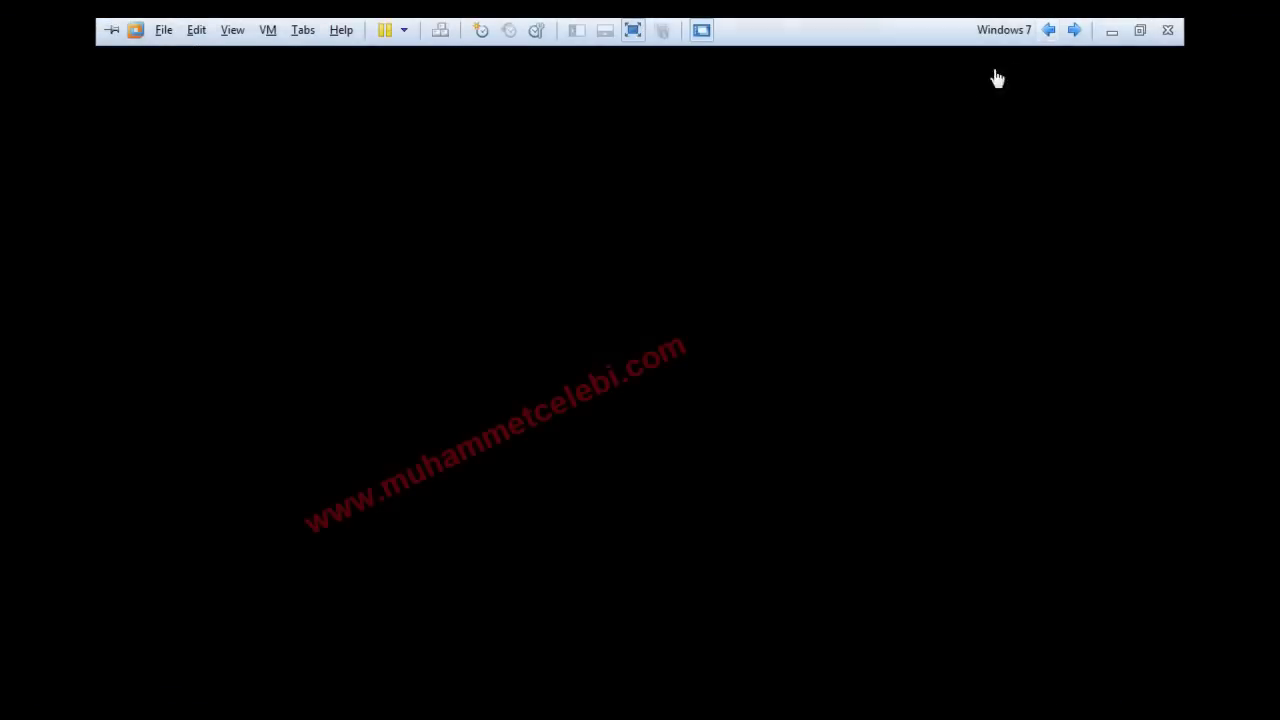
{"action": "key", "text": "super"}
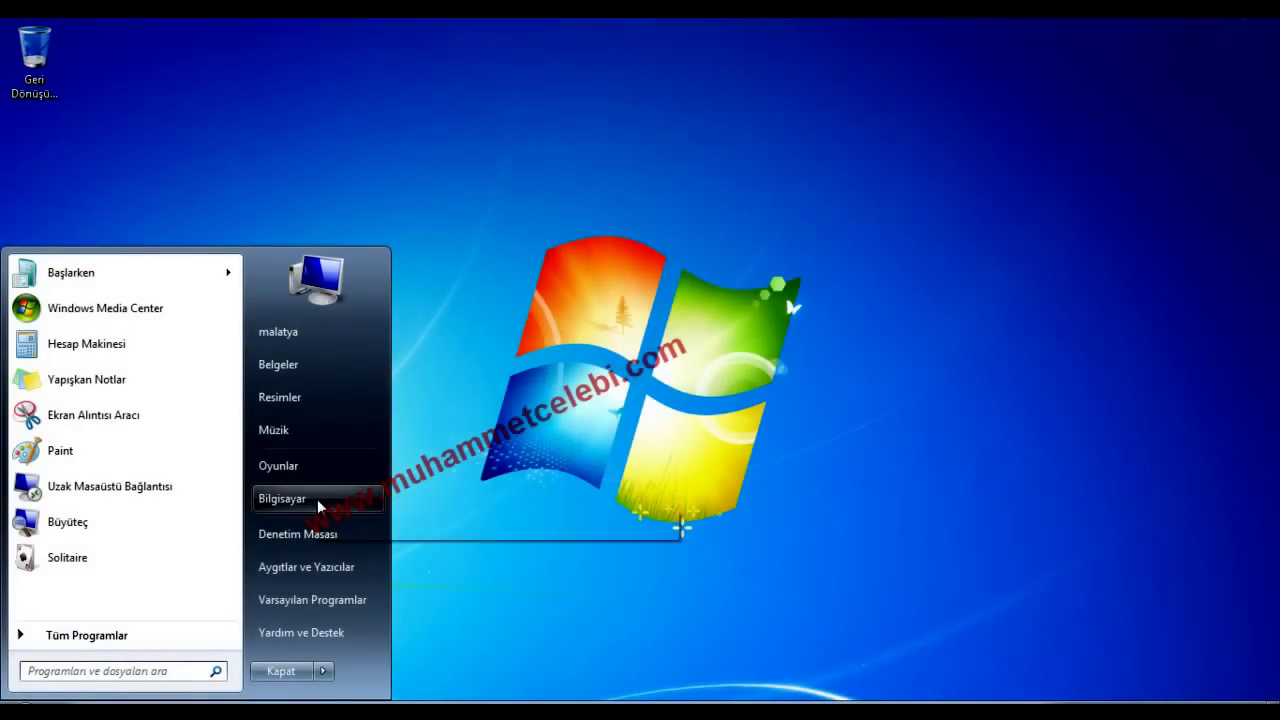
Open Computer's Remote settings, approving the UAC prompt with the Administrator password.
{"action": "right_click", "coordinate": [318, 501]}
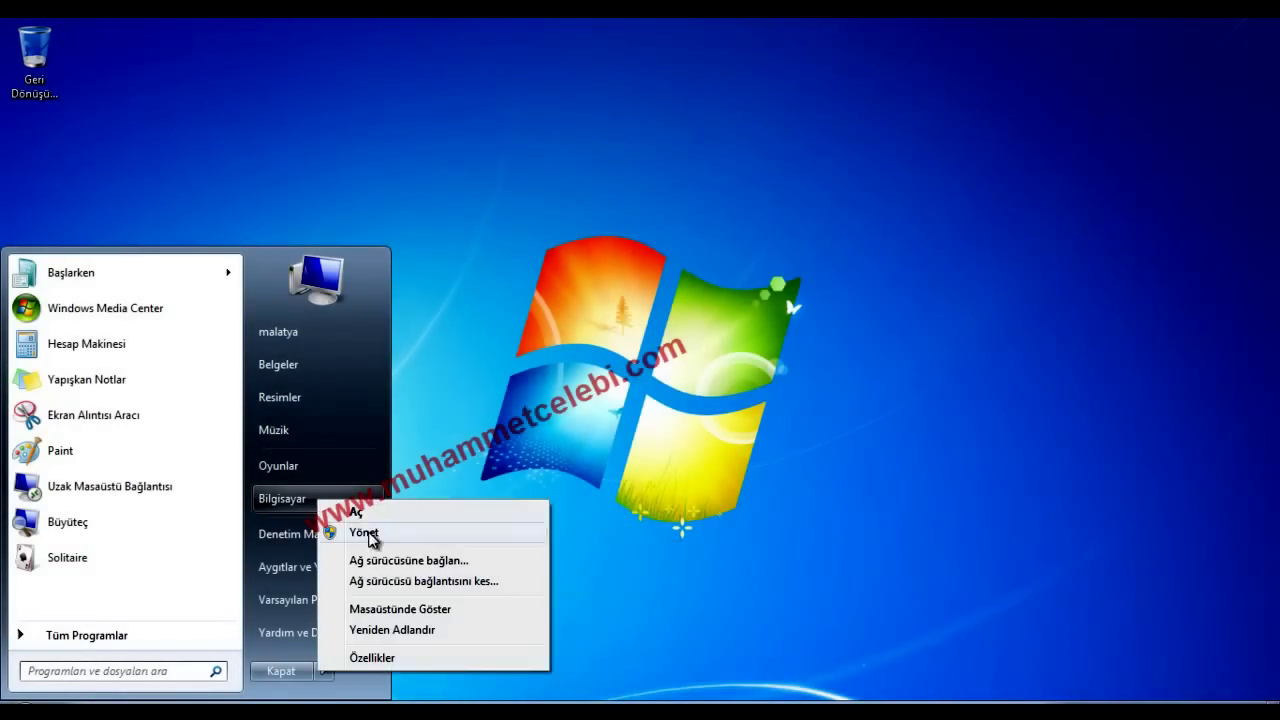
{"action": "left_click", "coordinate": [390, 657]}
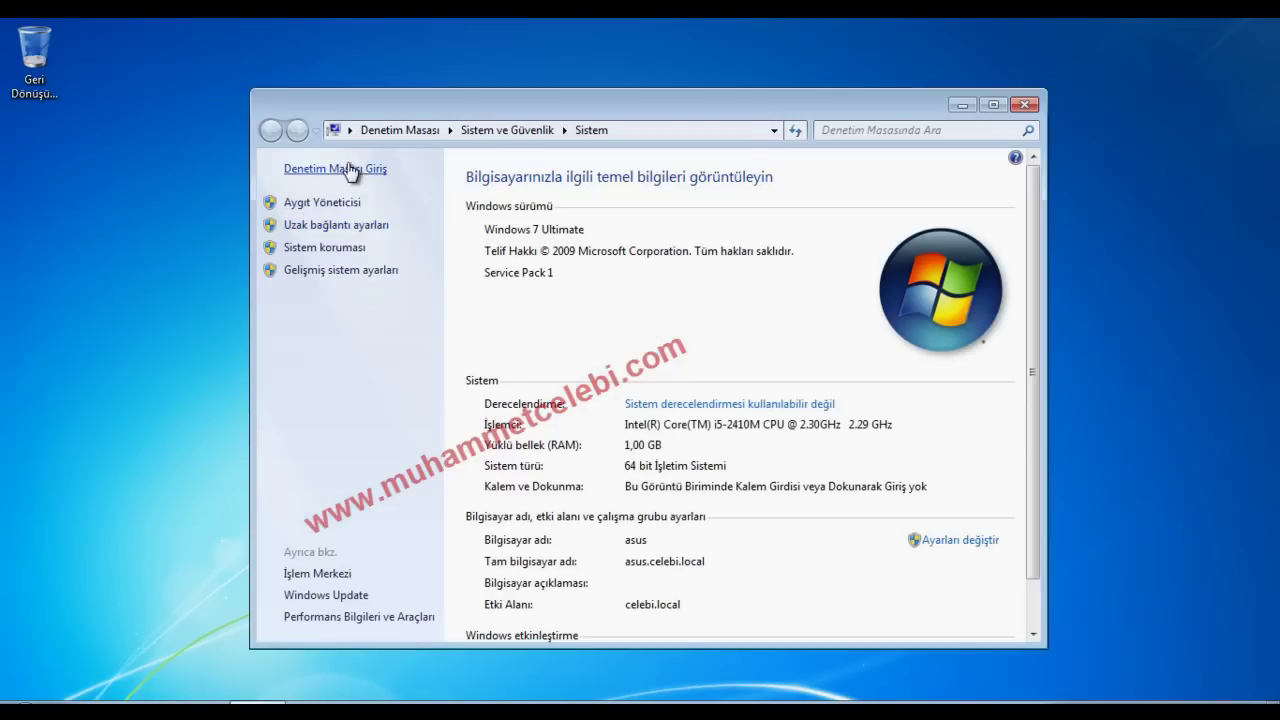
{"action": "left_click", "coordinate": [337, 226]}
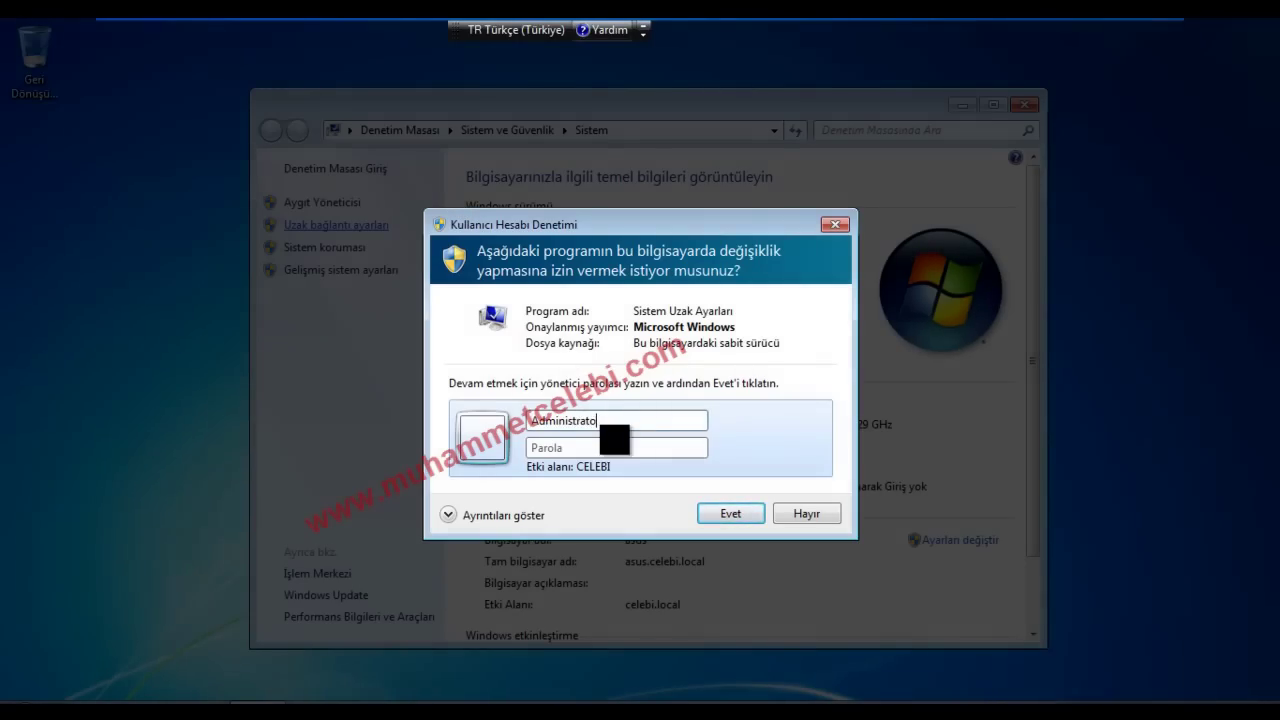
{"action": "key", "text": "Tab"}
{"action": "type", "text": "•••••"}
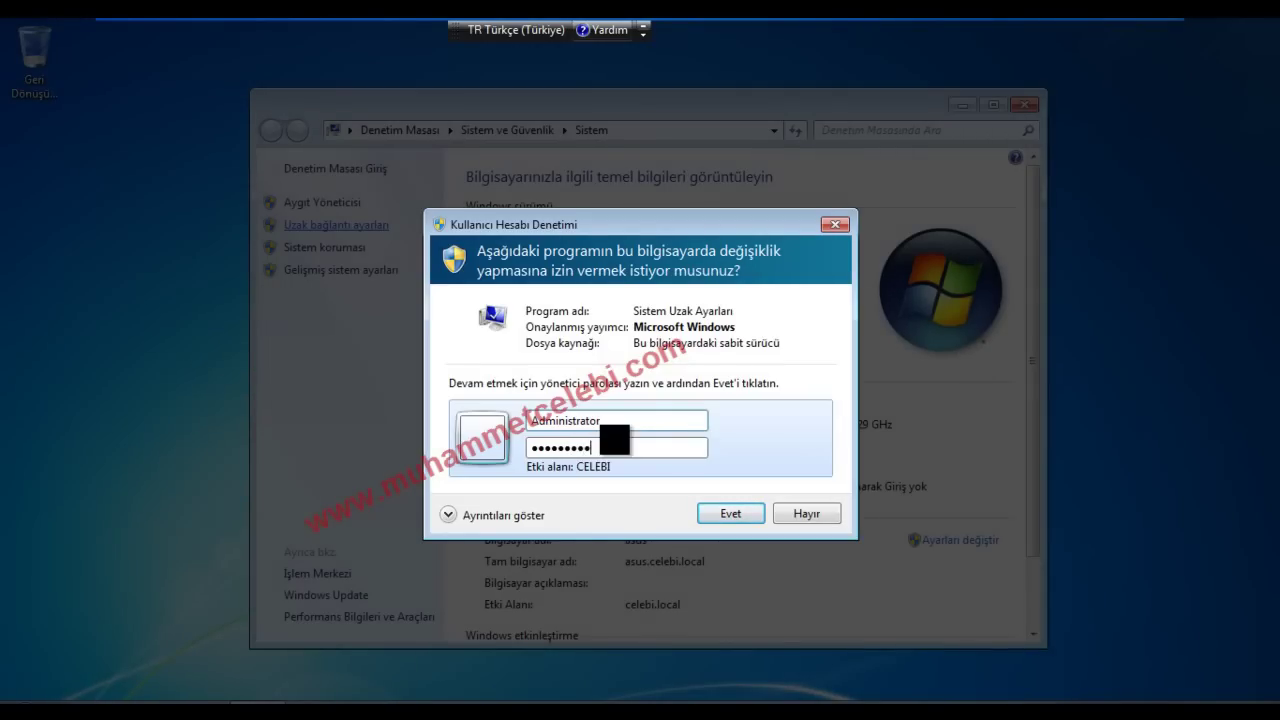
{"action": "key", "text": "Return"}
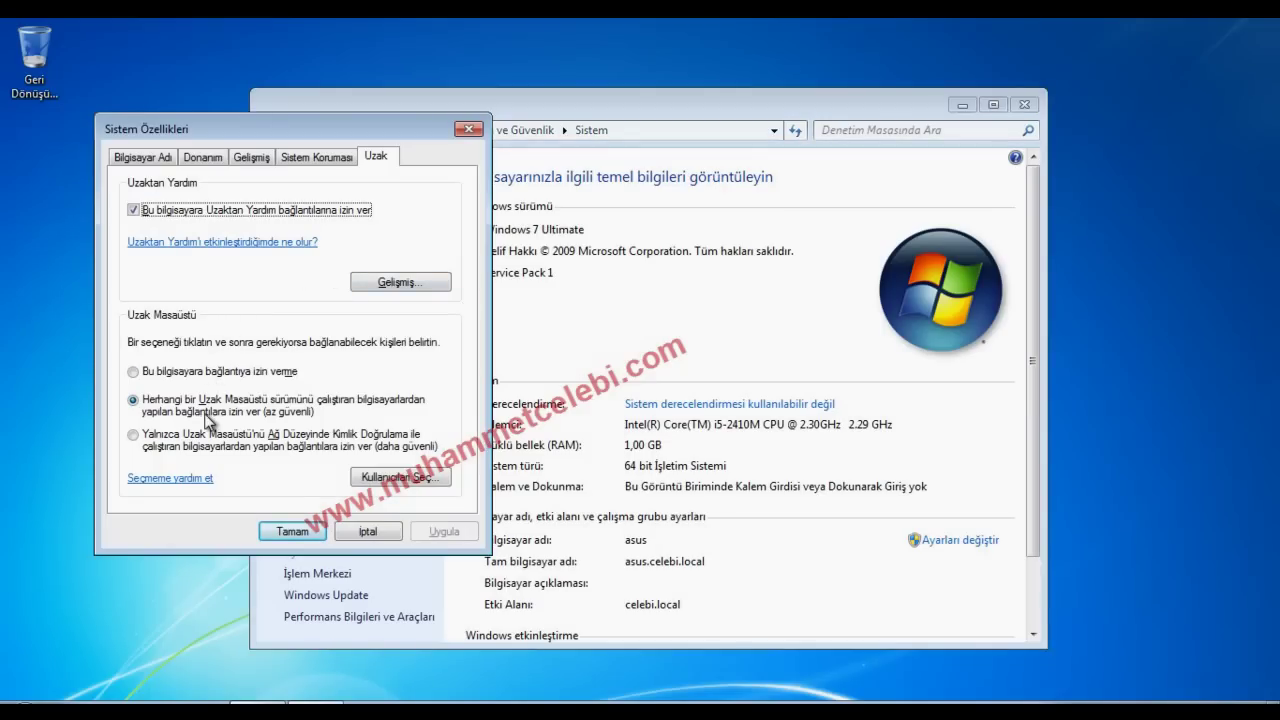
Add the domain user to Windows 7's Remote Desktop Users, then switch back to the server VM.
{"action": "left_click", "coordinate": [400, 477]}
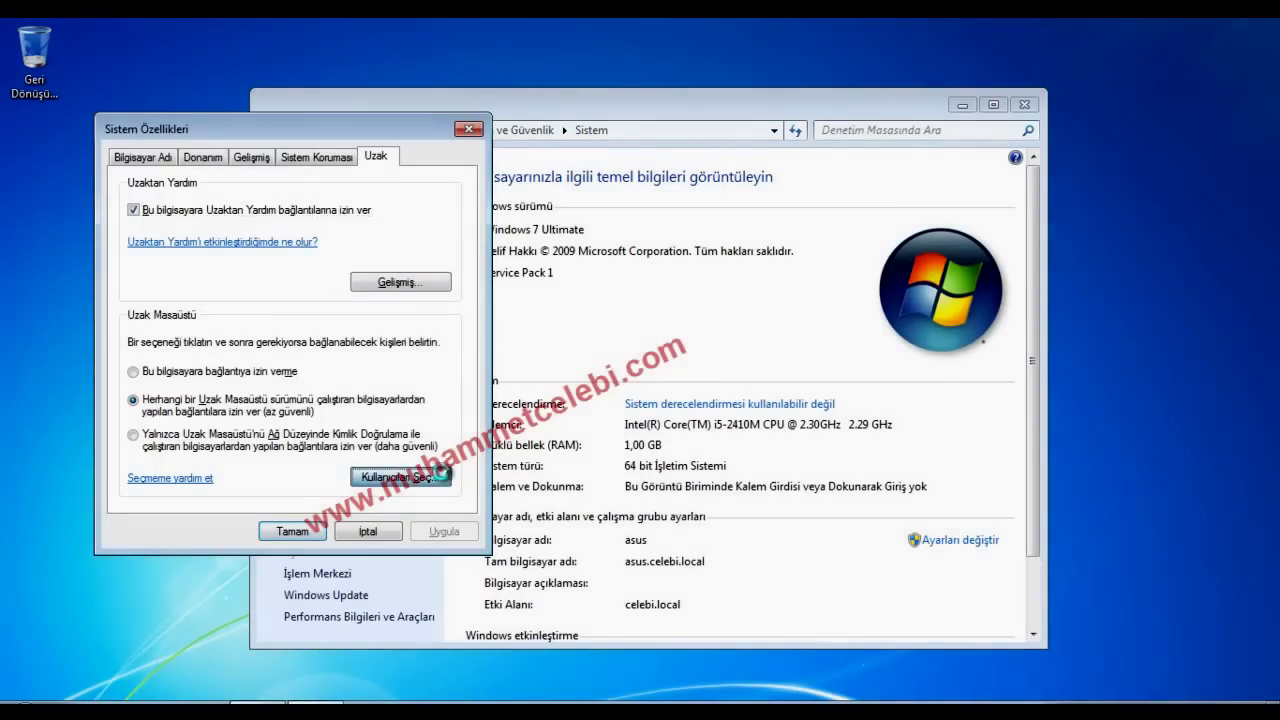
{"action": "left_click", "coordinate": [155, 342]}
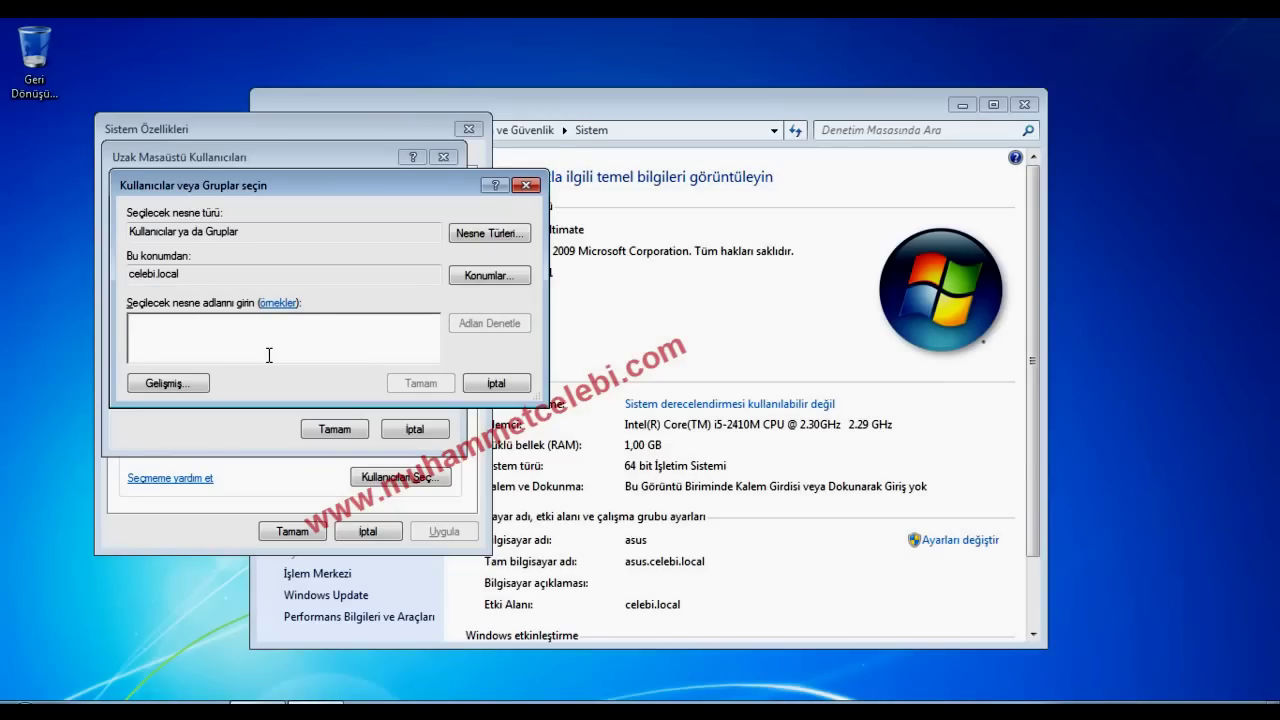
{"action": "type", "text": "mala"}
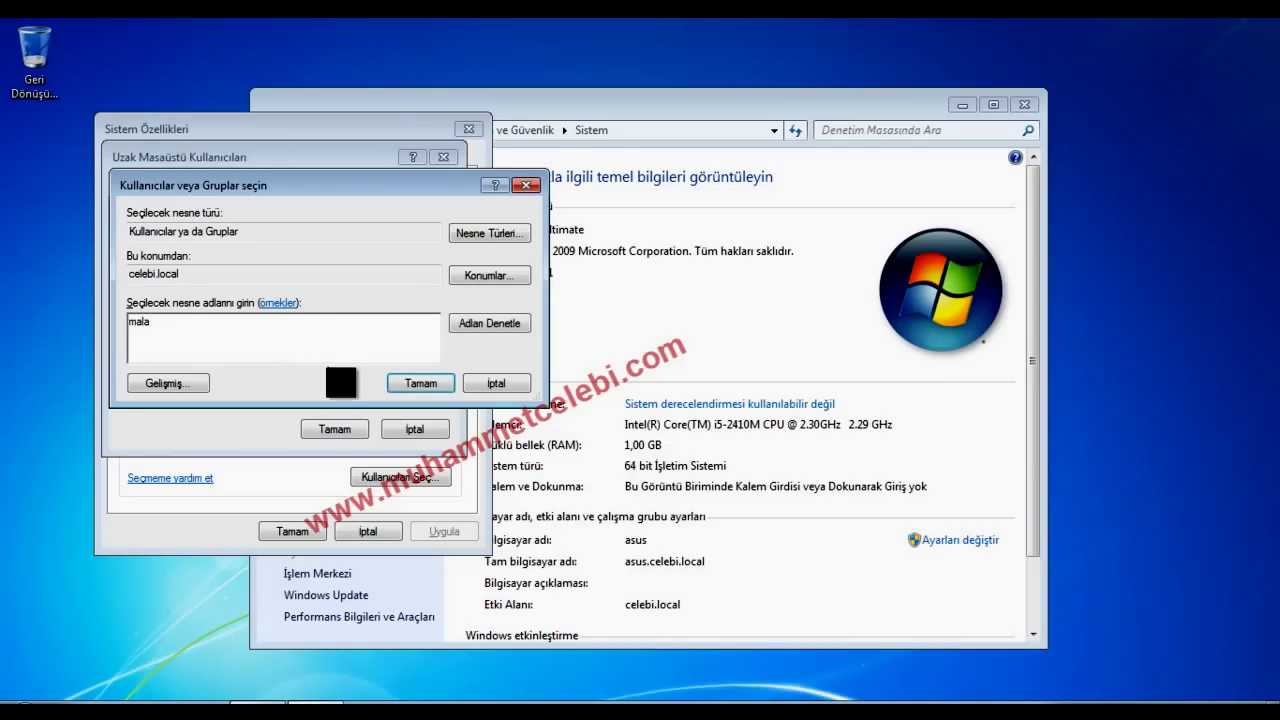
{"action": "left_click", "coordinate": [476, 324]}
{"action": "left_click", "coordinate": [422, 383]}
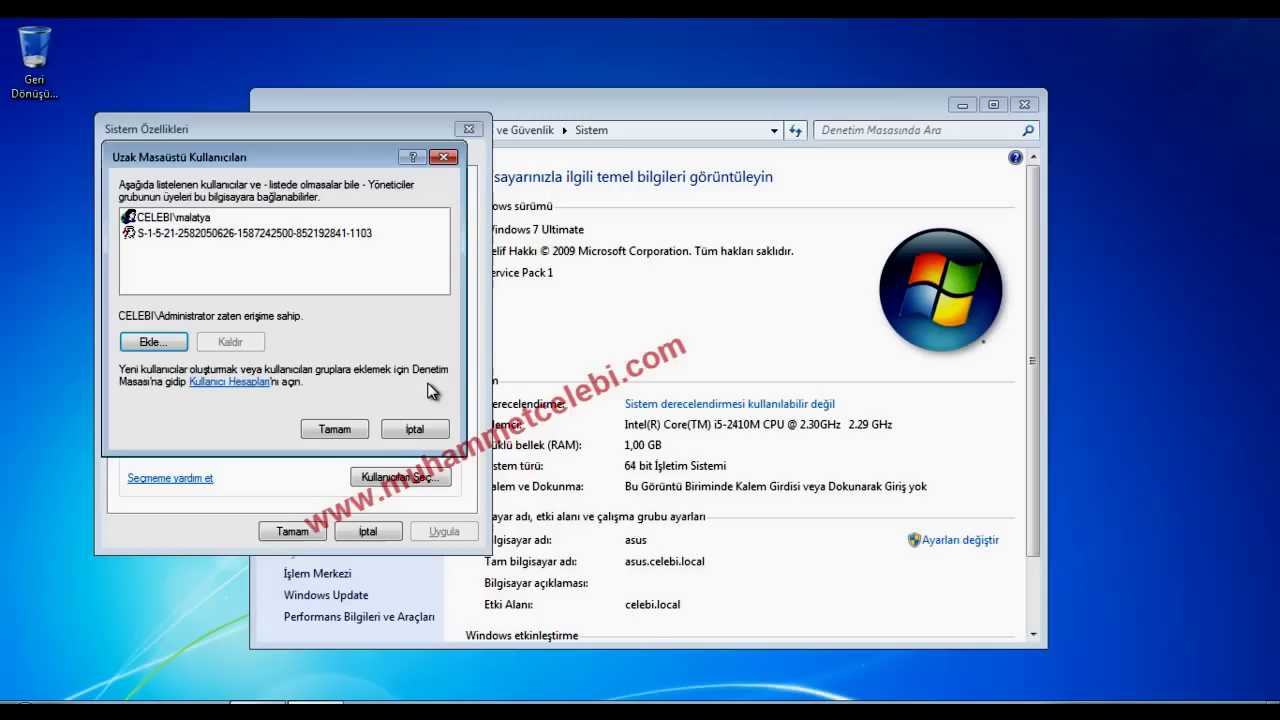
{"action": "left_click", "coordinate": [152, 342]}
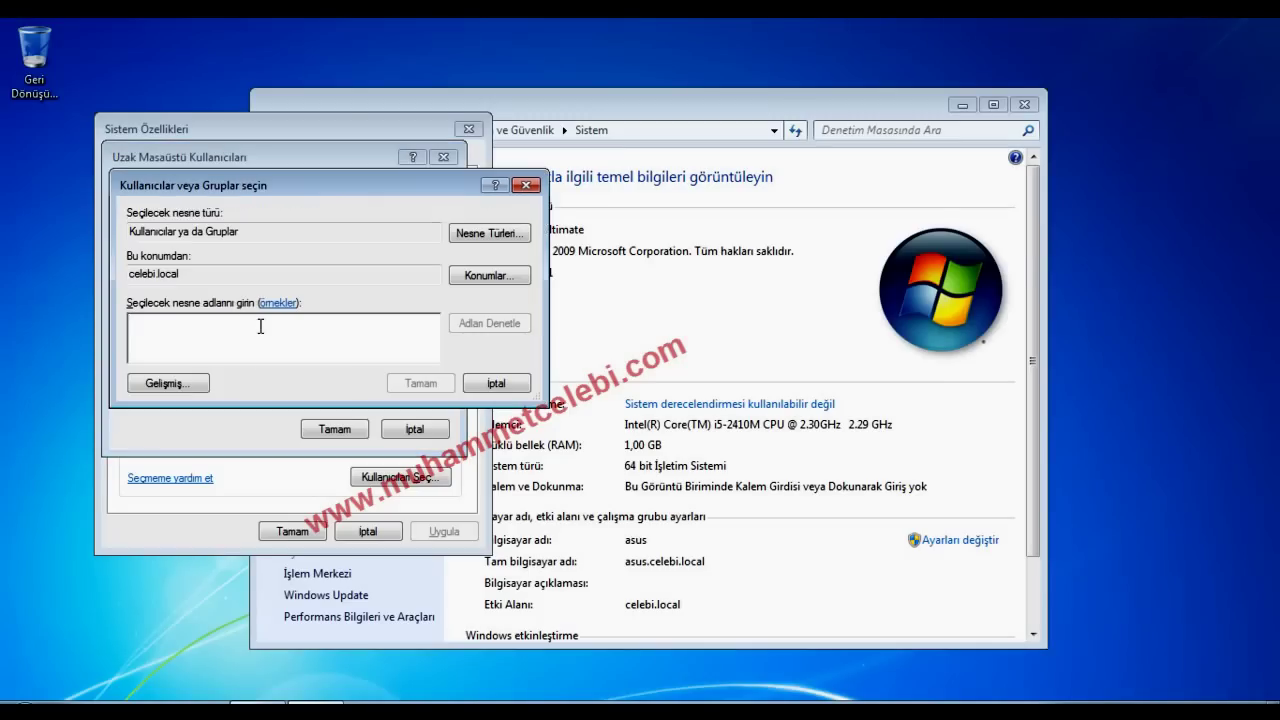
{"action": "left_click", "coordinate": [481, 383]}
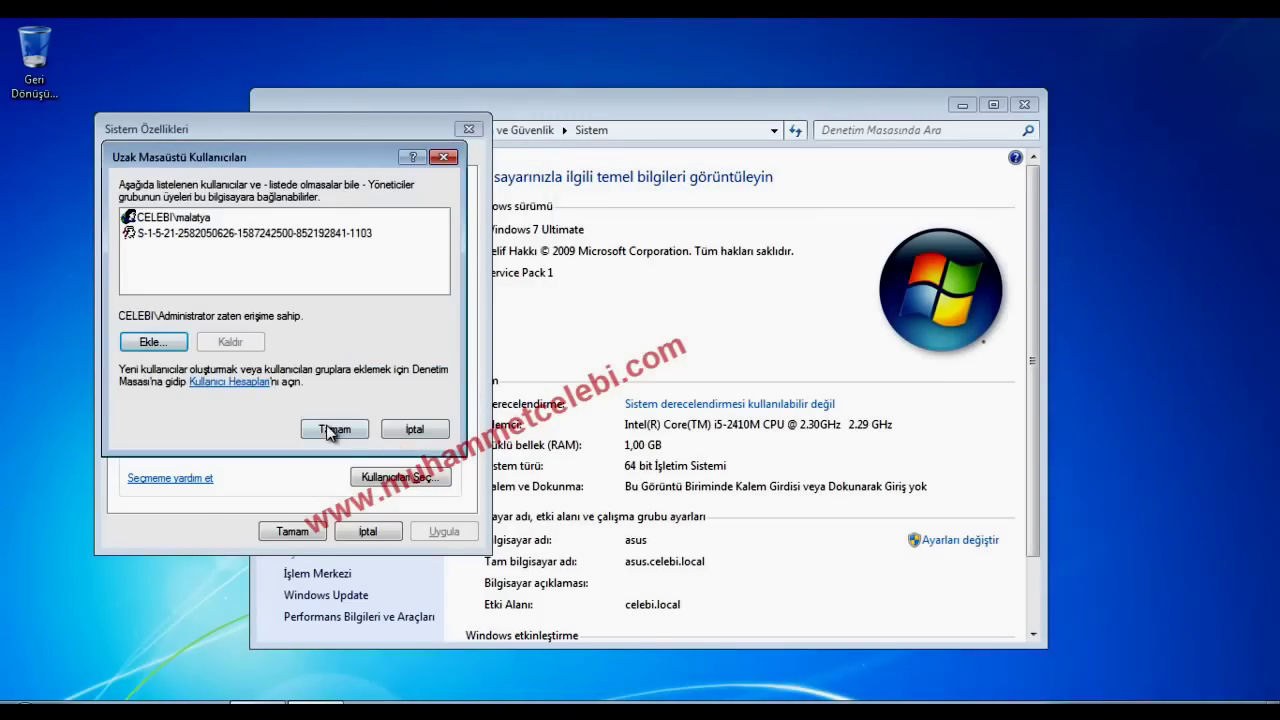
{"action": "left_click", "coordinate": [332, 429]}
{"action": "left_click", "coordinate": [310, 533]}
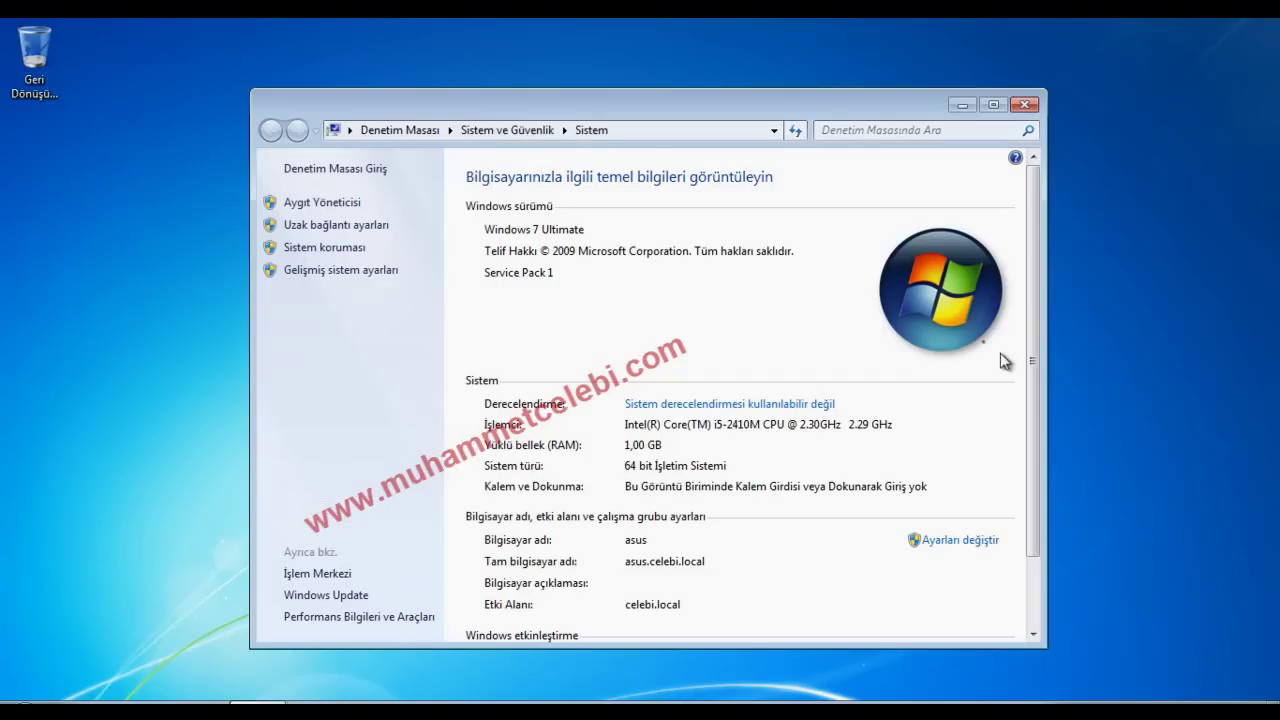
{"action": "left_click", "coordinate": [1075, 30]}
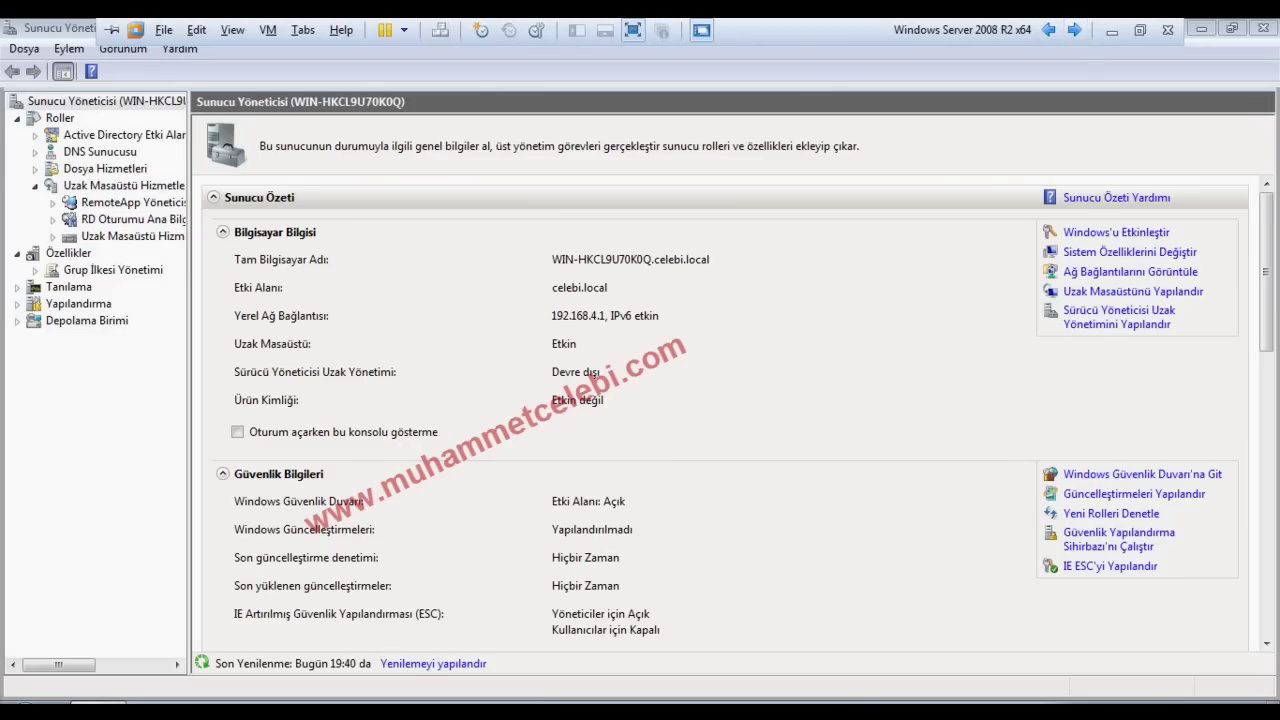
Launch Remote Desktop Connection from a 'uzak' Start search and connect to 192.168.4.5.
{"action": "key", "text": "super"}
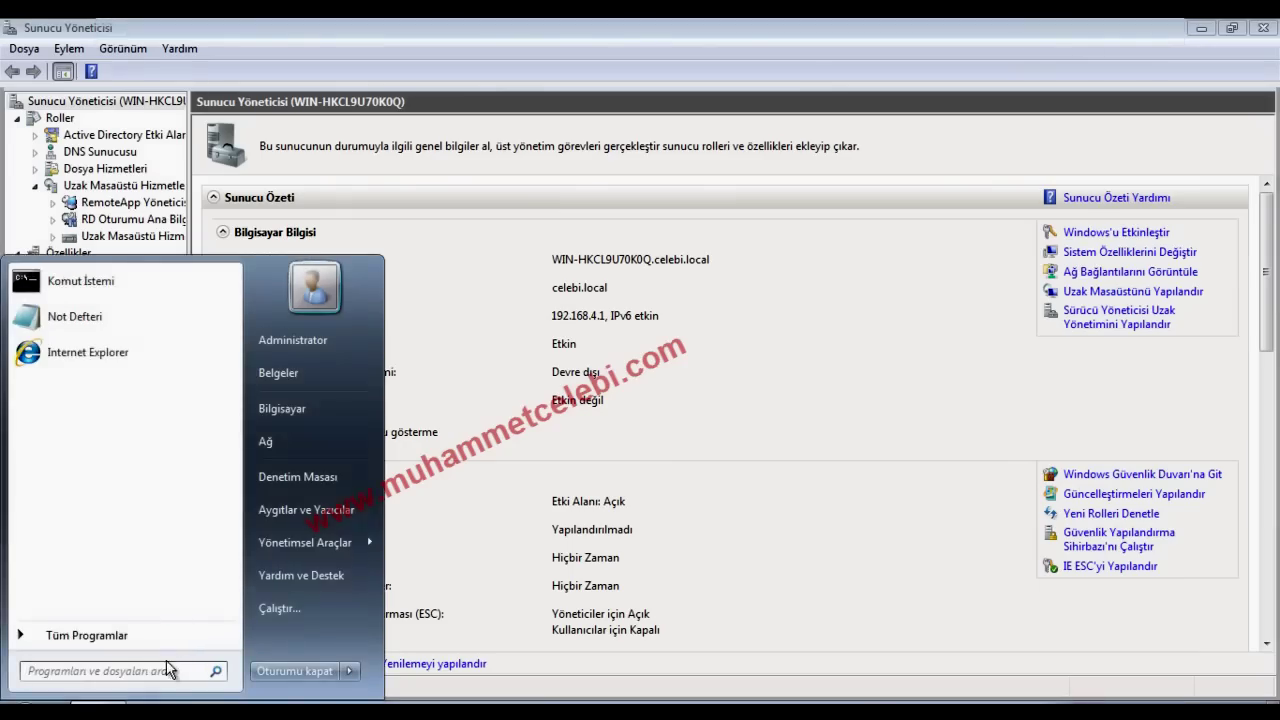
{"action": "type", "text": "uzak"}
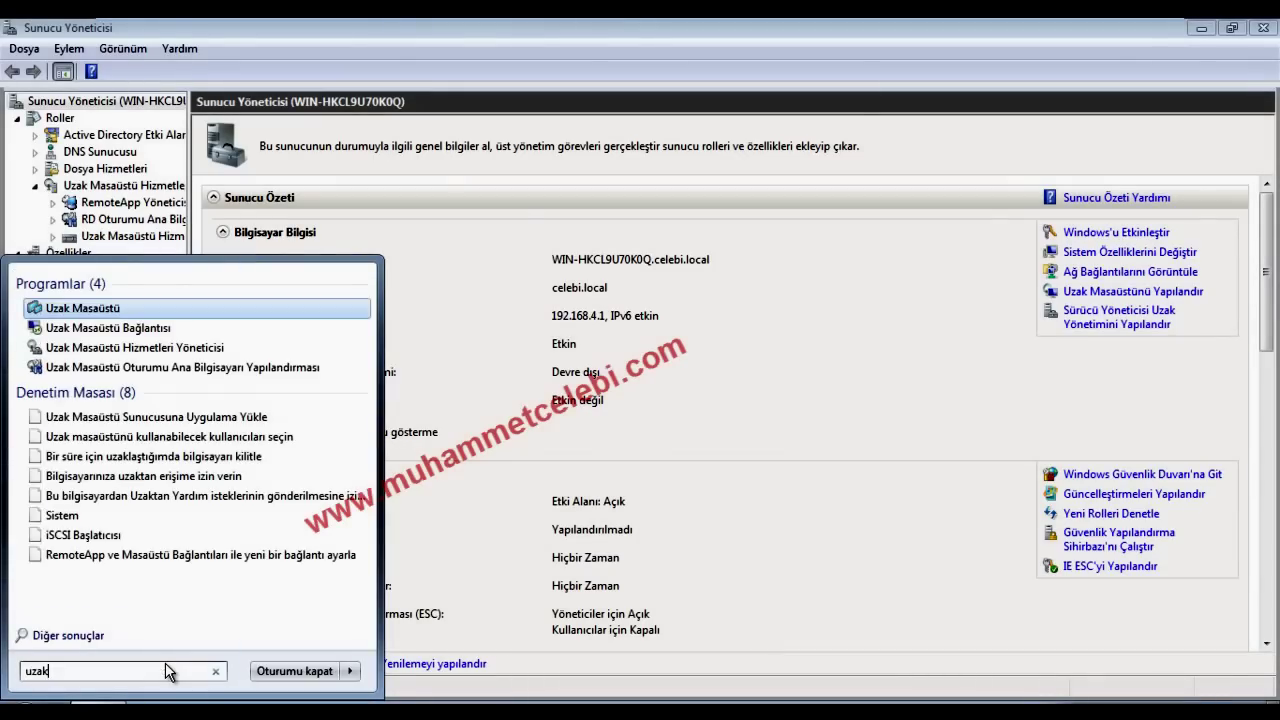
{"action": "key", "text": "Return"}
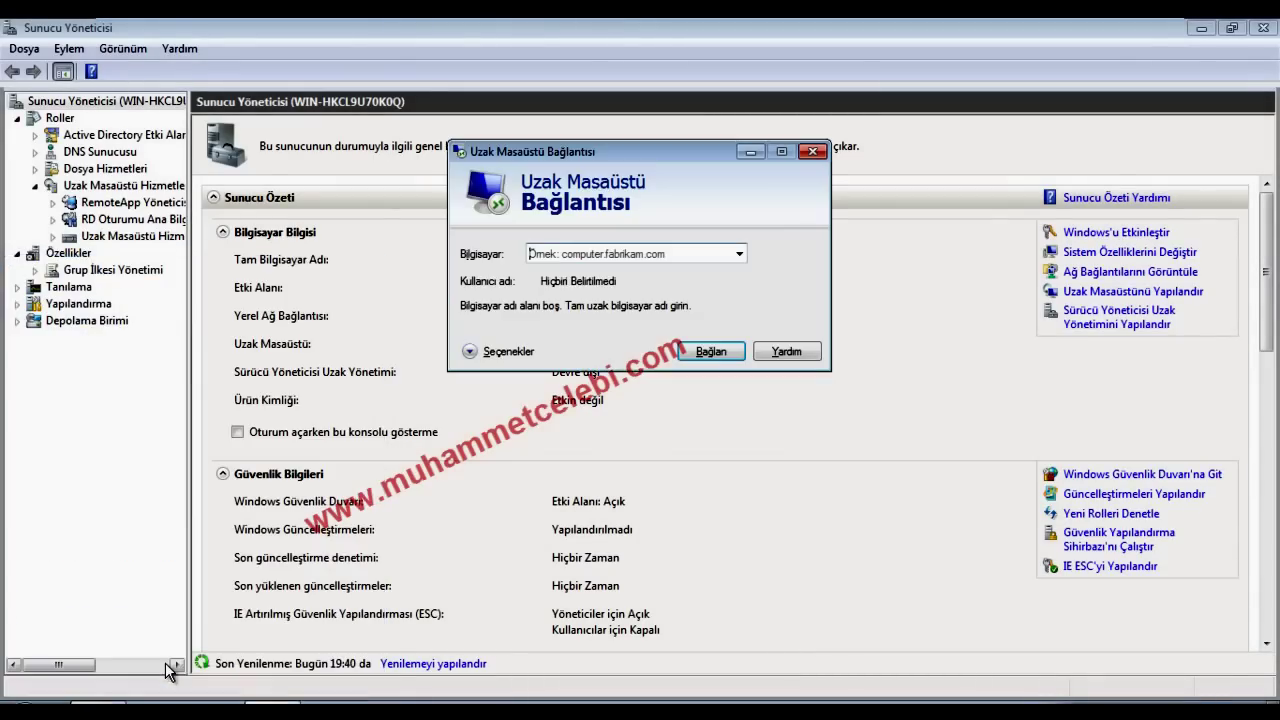
{"action": "type", "text": "192"}
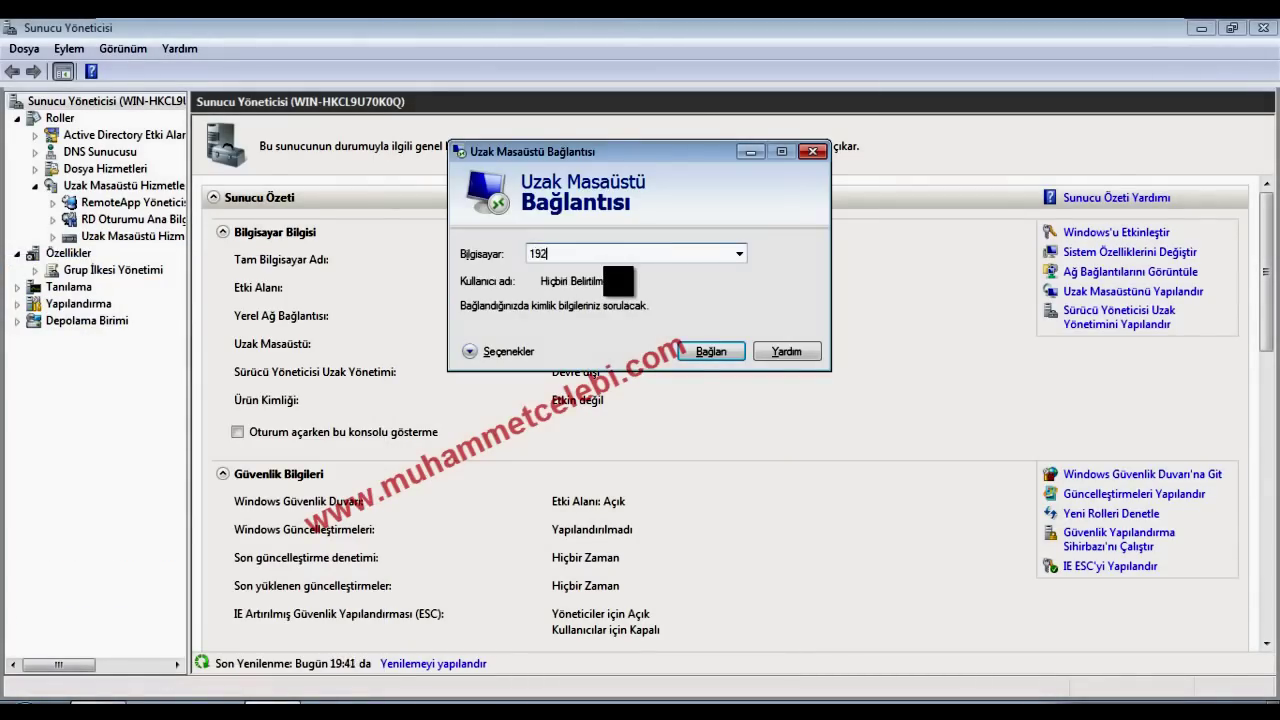
{"action": "type", "text": ".168.4.5"}
{"action": "key", "text": "Return"}
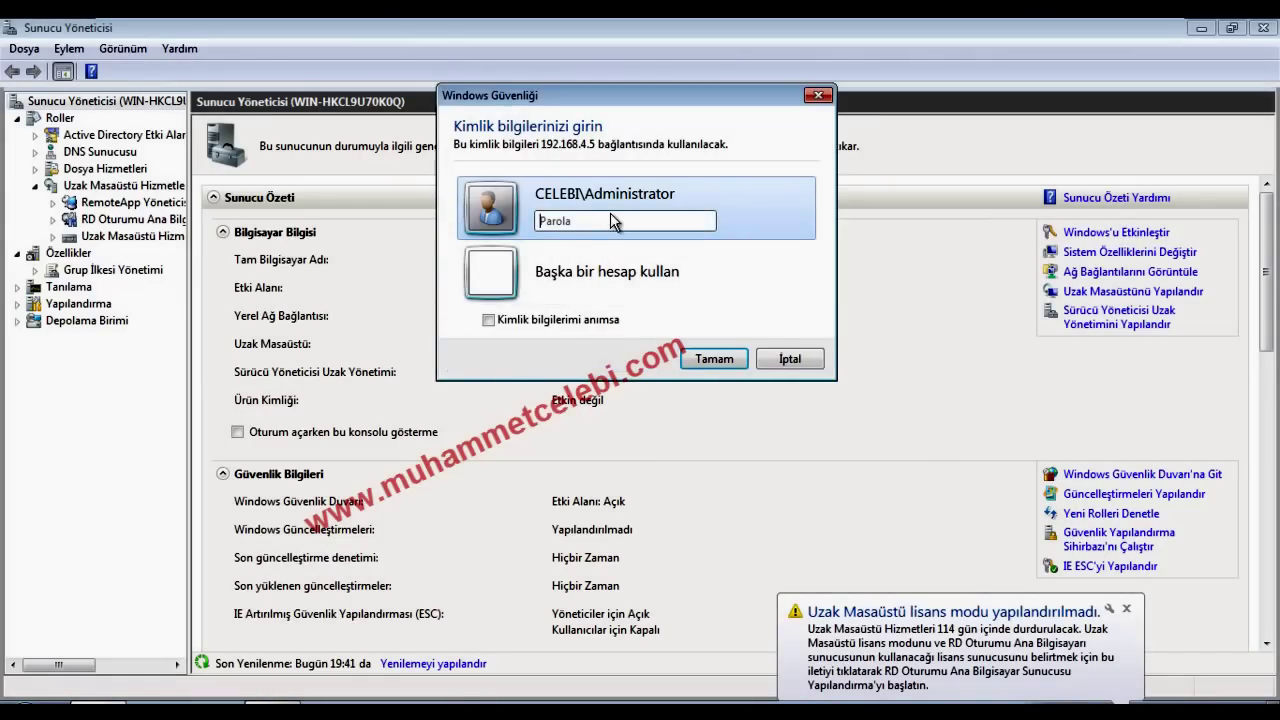
Sign in using another account, entering the domain user's name and password.
{"action": "left_click", "coordinate": [591, 268]}
{"action": "left_click", "coordinate": [600, 261]}
{"action": "type", "text": "malatya"}
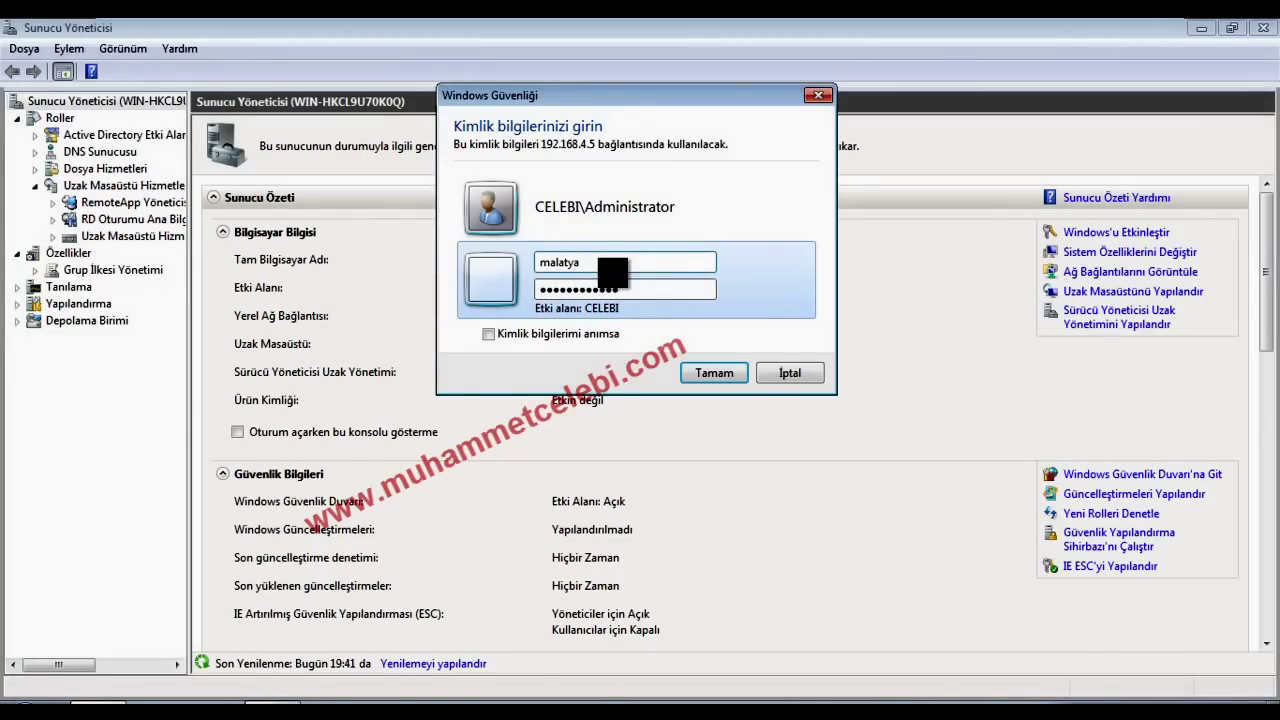
{"action": "left_click", "coordinate": [741, 378]}
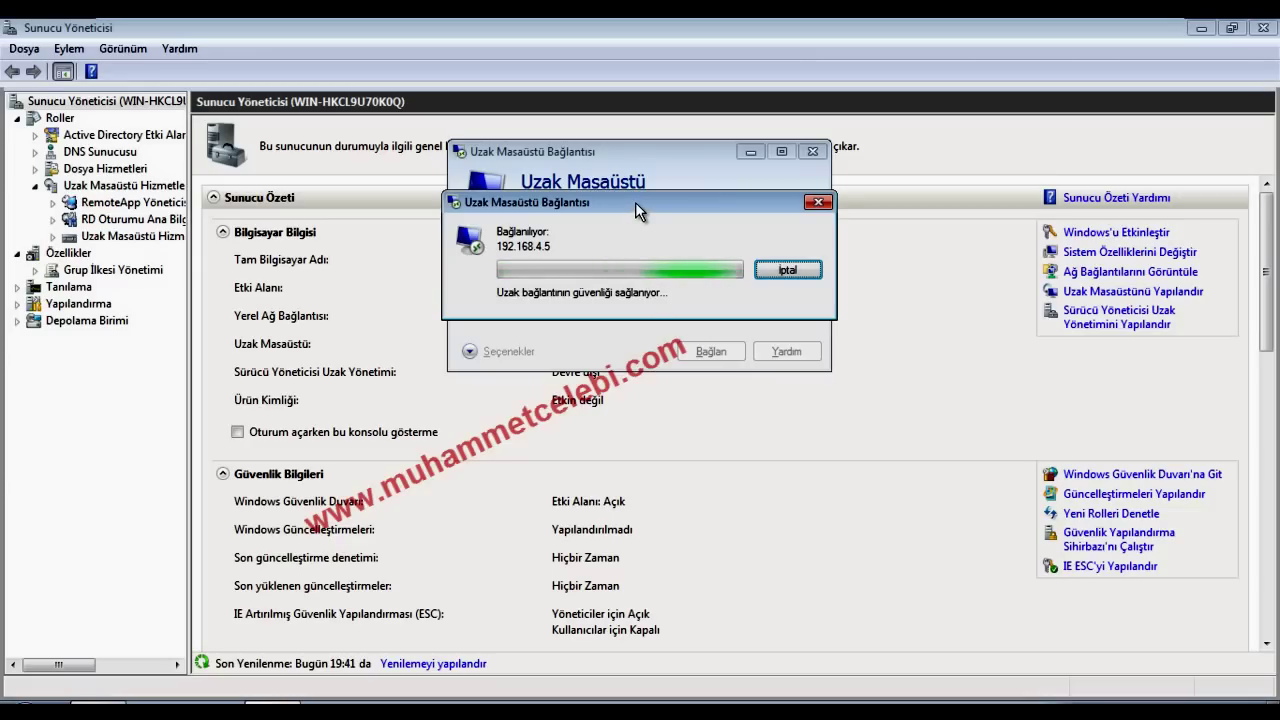
Accept the unverified certificate and let the session to 192.168.4.5 open.
{"action": "left_click_drag", "start_coordinate": [635, 202], "coordinate": [610, 174]}
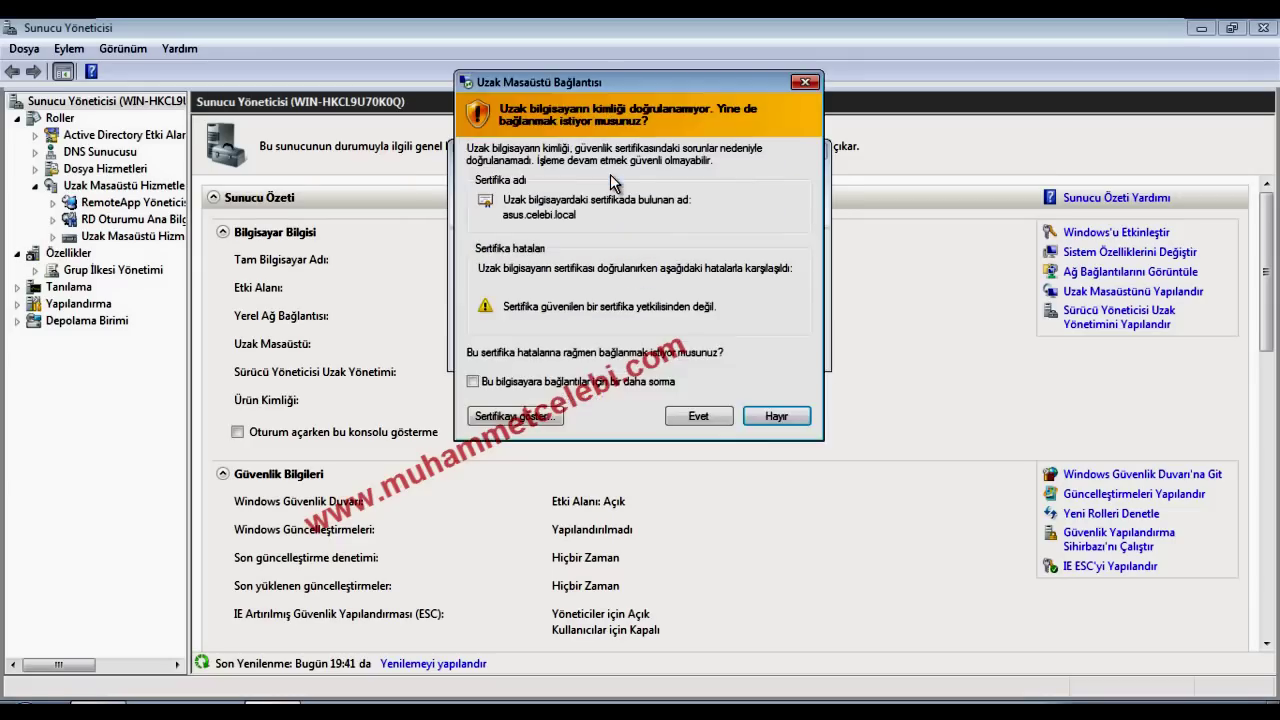
{"action": "left_click", "coordinate": [719, 414]}
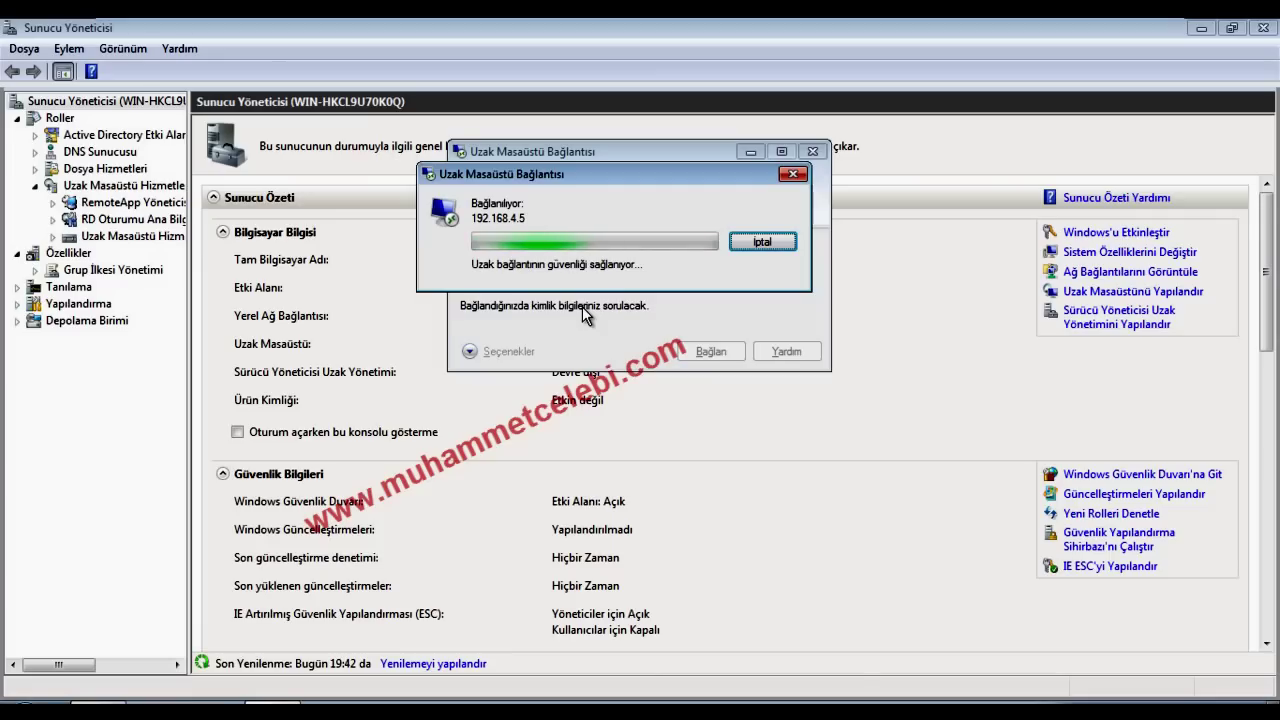
{"action": "left_click_drag", "start_coordinate": [614, 175], "coordinate": [665, 180]}
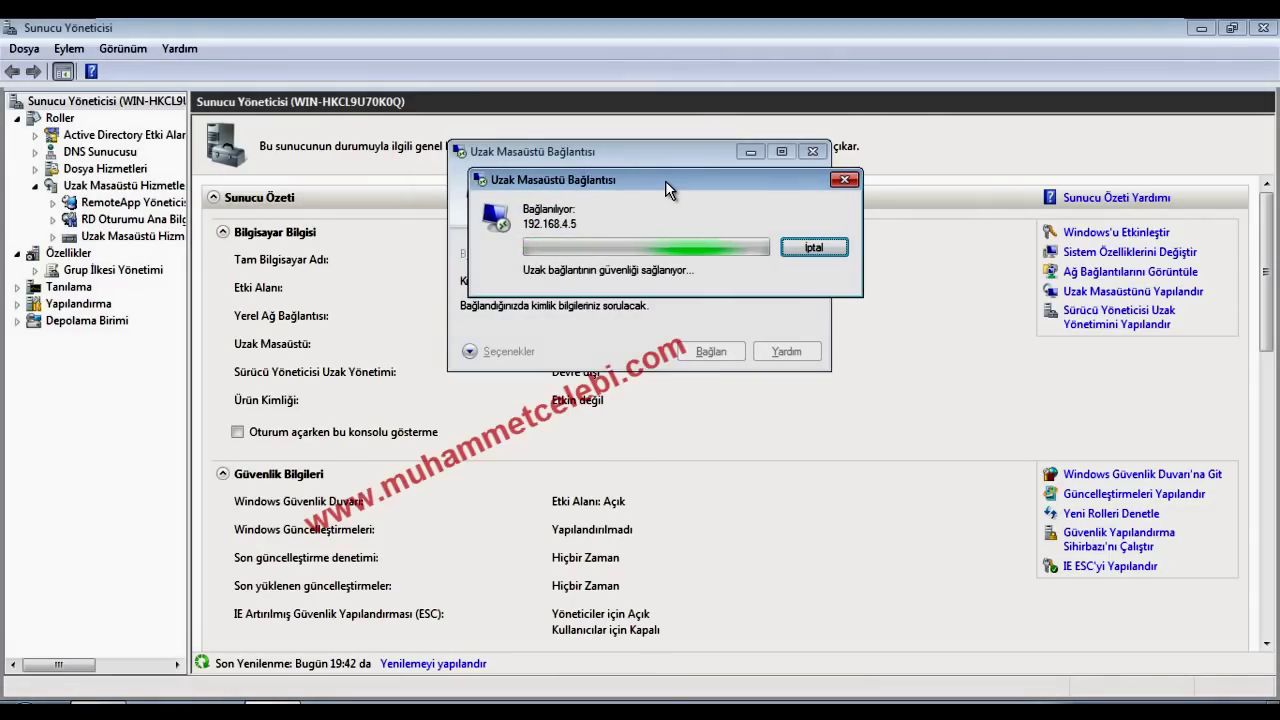
{"action": "mouse_move", "coordinate": [857, 20]}
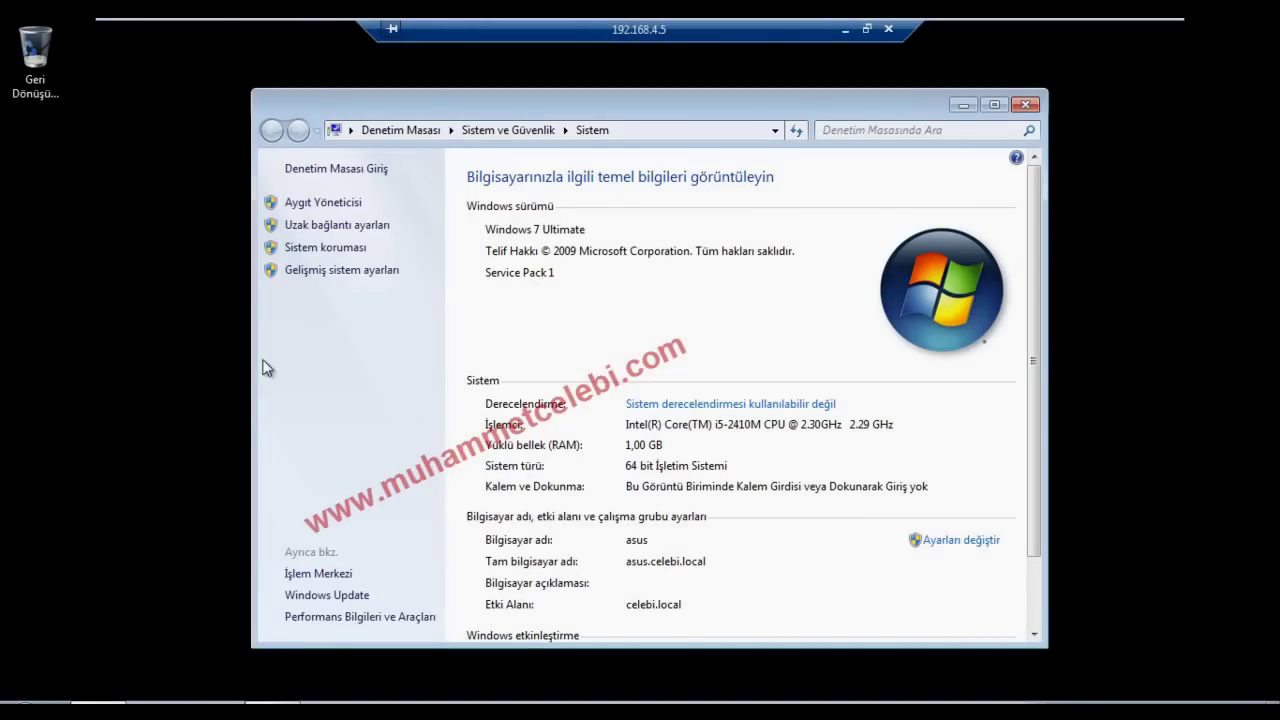
Open and dismiss the remote Windows 7 Start menu, then restore the VM's full-screen view.
{"action": "left_click", "coordinate": [20, 708]}
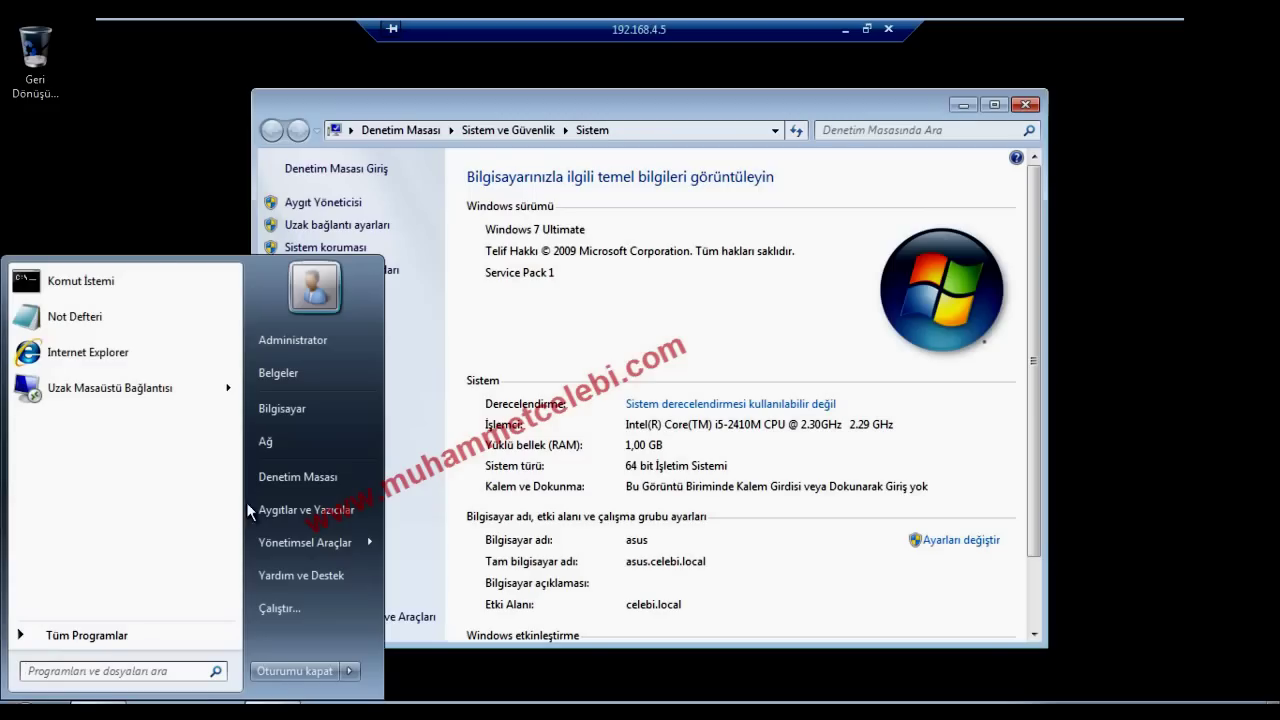
{"action": "left_click", "coordinate": [714, 334]}
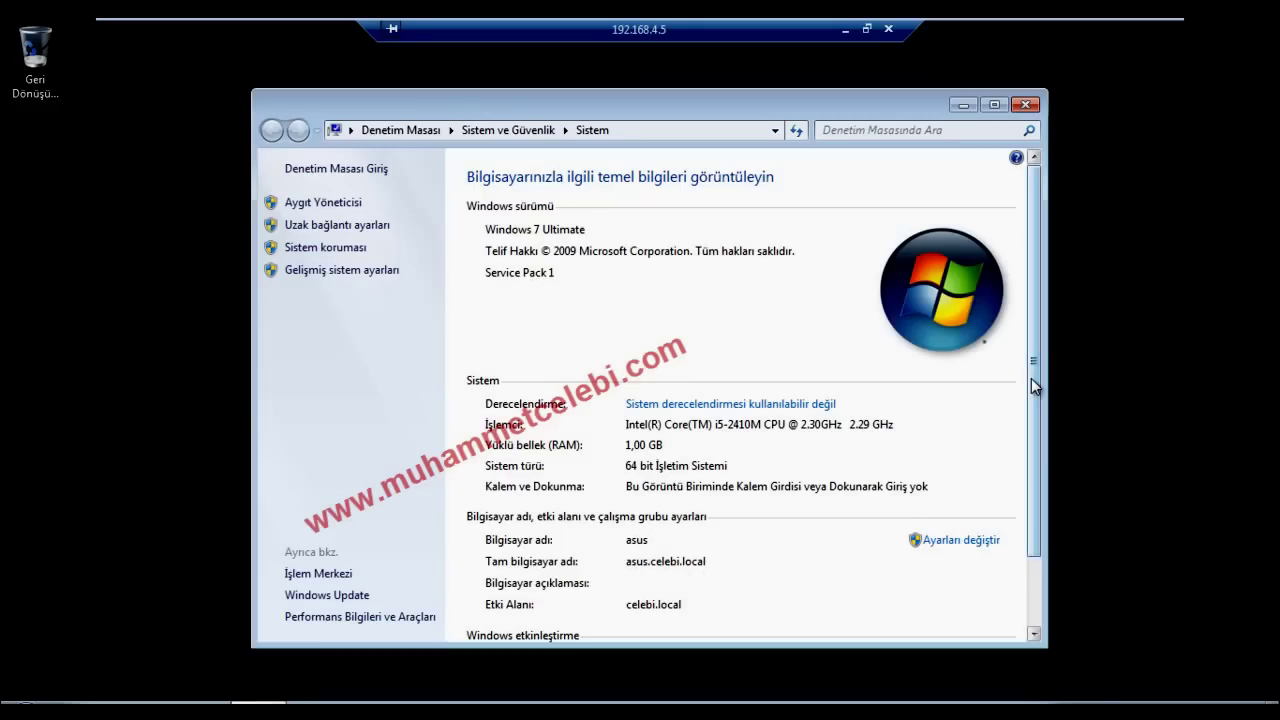
{"action": "left_click_drag", "start_coordinate": [1031, 378], "coordinate": [1034, 556]}
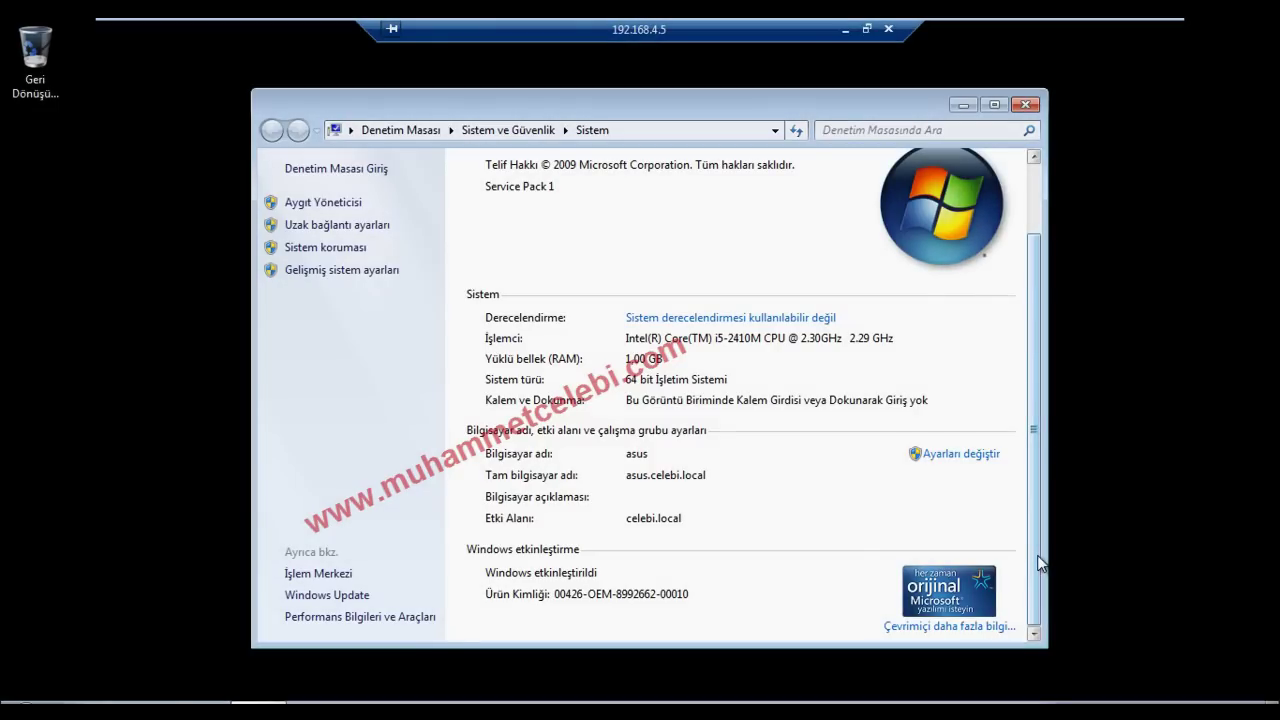
{"action": "mouse_move", "coordinate": [620, 20]}
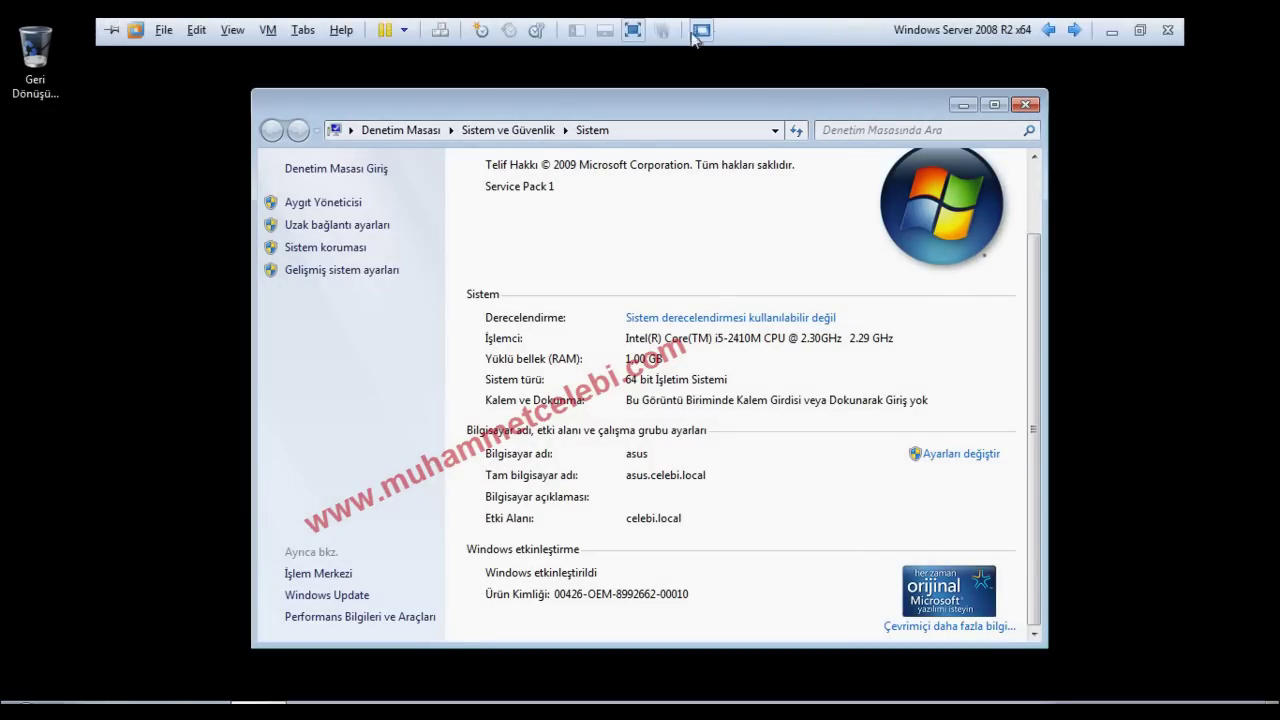
{"action": "left_click", "coordinate": [633, 30]}
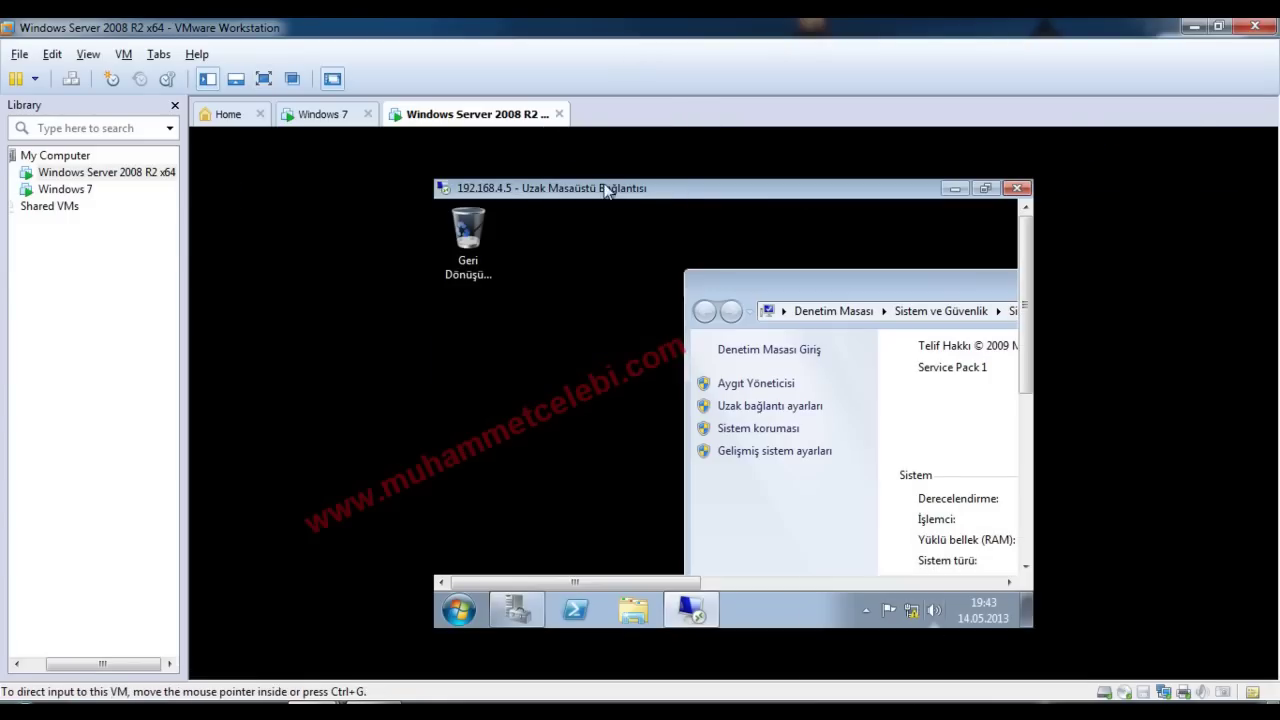
{"action": "left_click", "coordinate": [266, 82]}
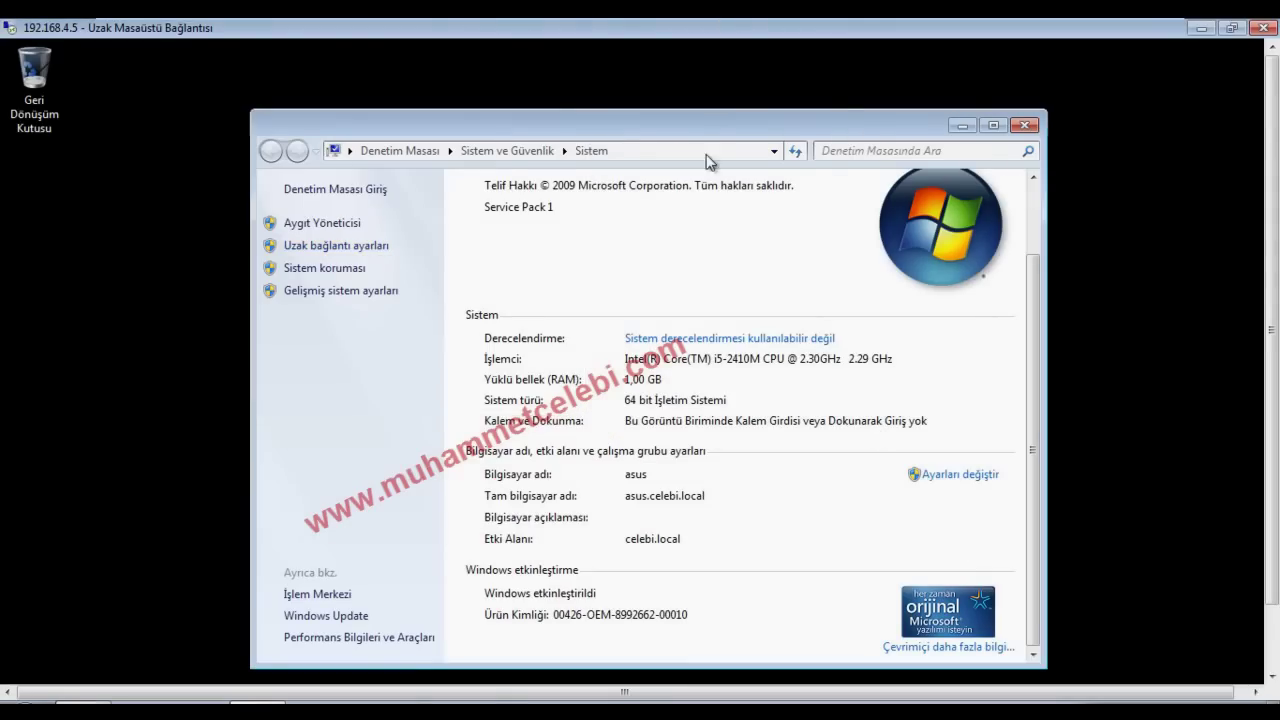
Check the Windows 7 program list again, then close and confirm disconnecting the remote session.
{"action": "left_click_drag", "start_coordinate": [1273, 108], "coordinate": [1273, 175]}
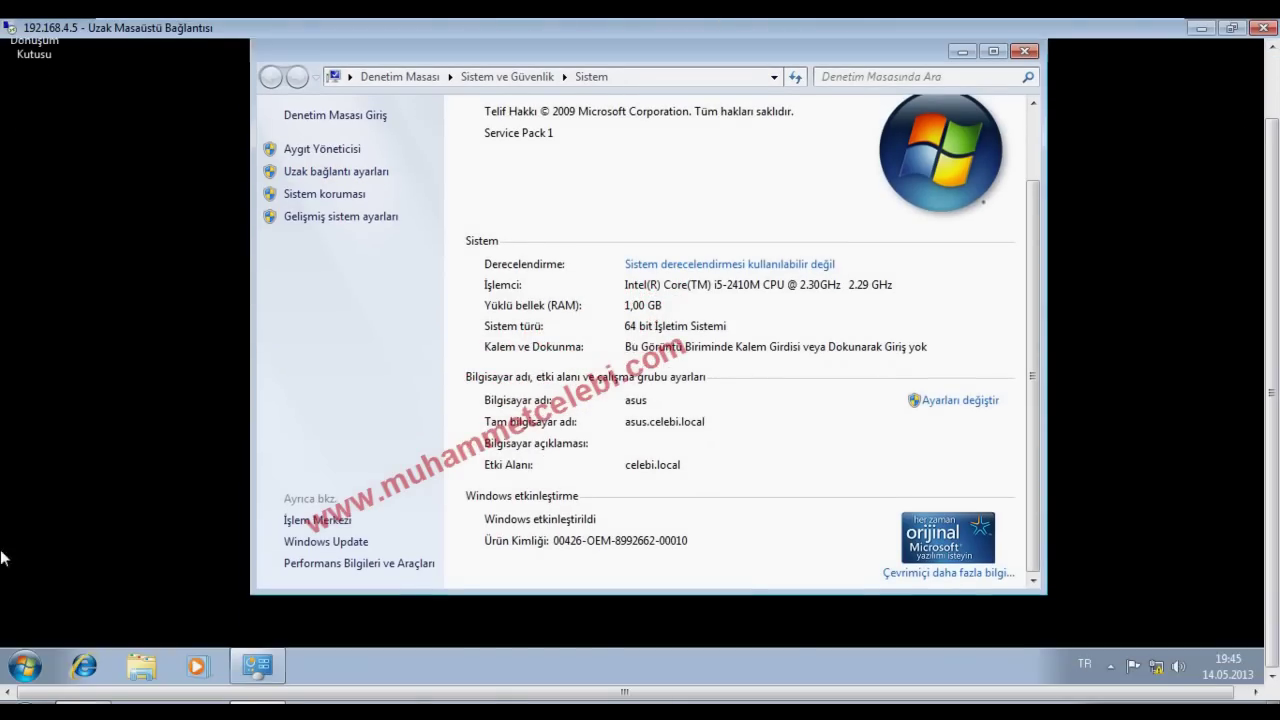
{"action": "left_click", "coordinate": [36, 671]}
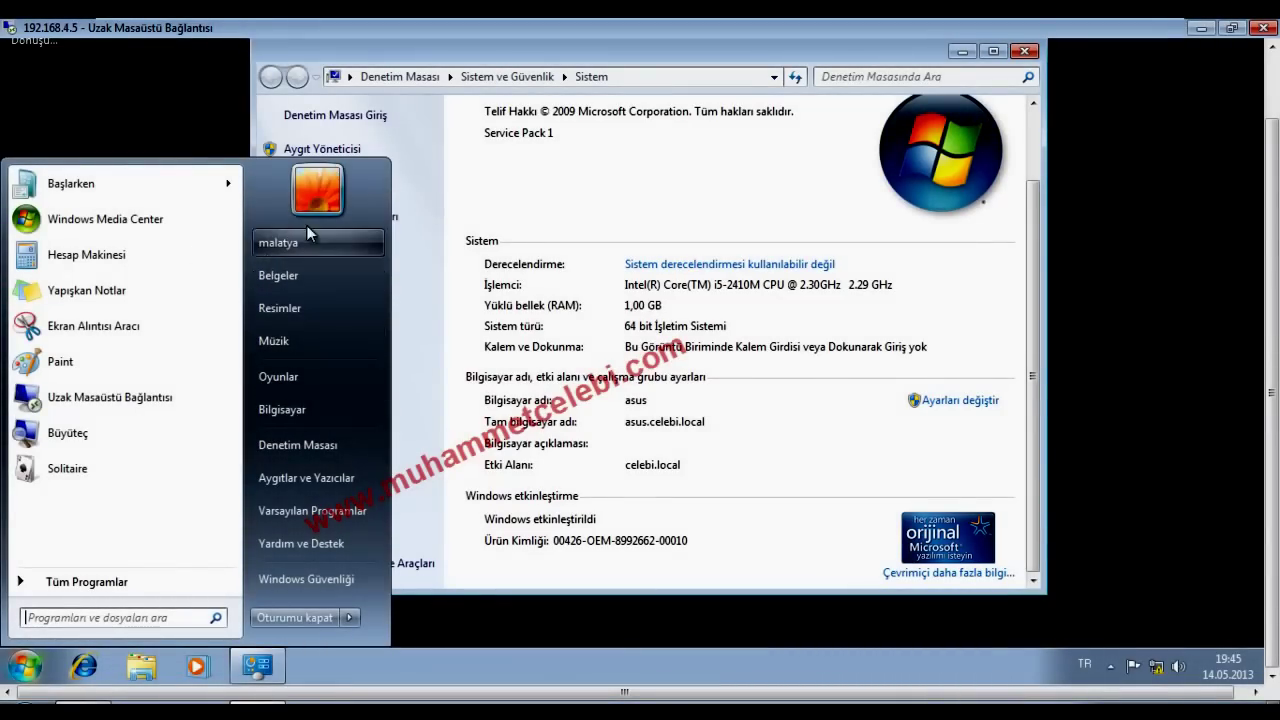
{"action": "left_click", "coordinate": [695, 222]}
{"action": "left_click_drag", "start_coordinate": [1276, 412], "coordinate": [1272, 37]}
{"action": "left_click", "coordinate": [1268, 30]}
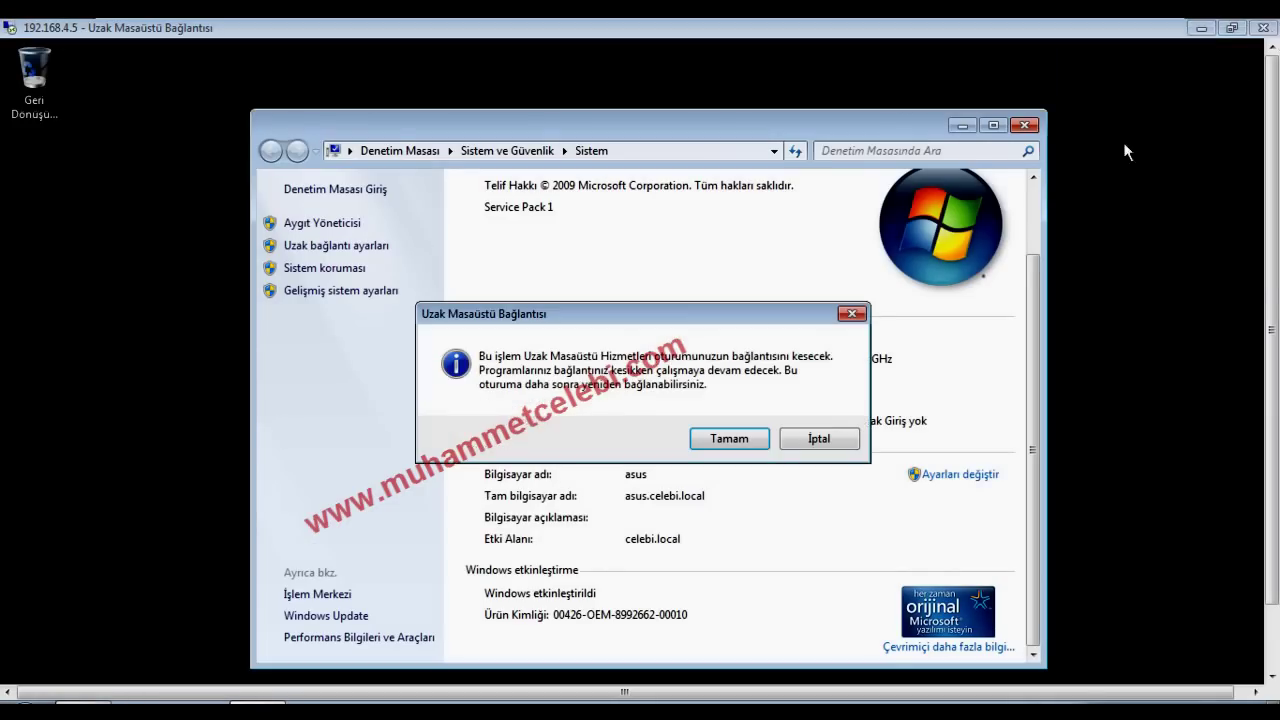
{"action": "left_click", "coordinate": [727, 440]}
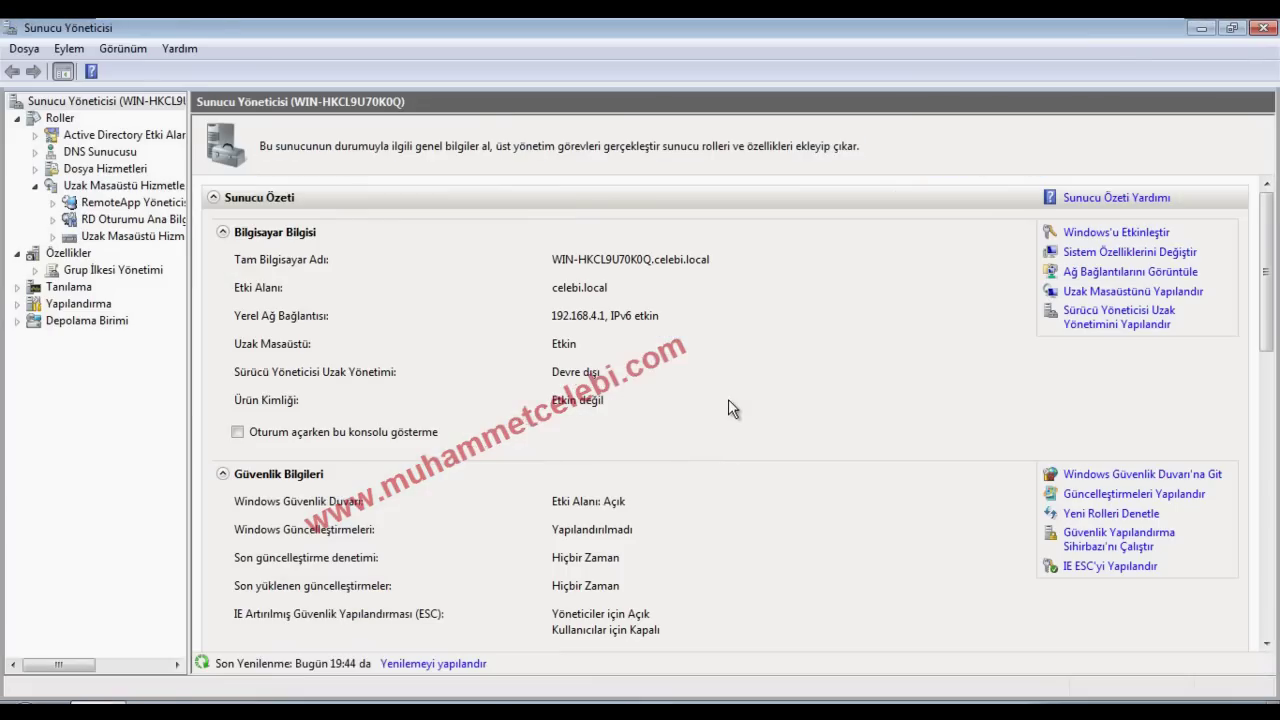
Log back into the Windows 7 VM as the domain user, close its System window and refresh the desktop.
{"action": "mouse_move", "coordinate": [1095, 27]}
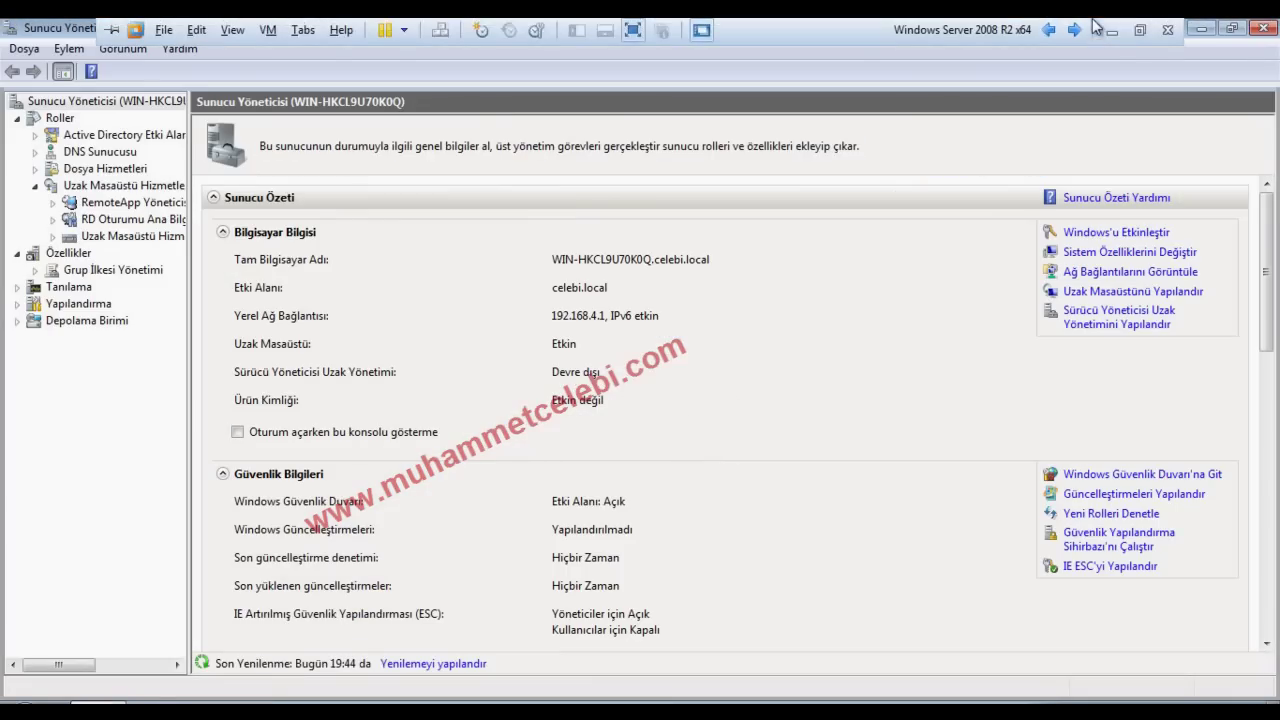
{"action": "left_click", "coordinate": [1047, 31]}
{"action": "left_click", "coordinate": [232, 29]}
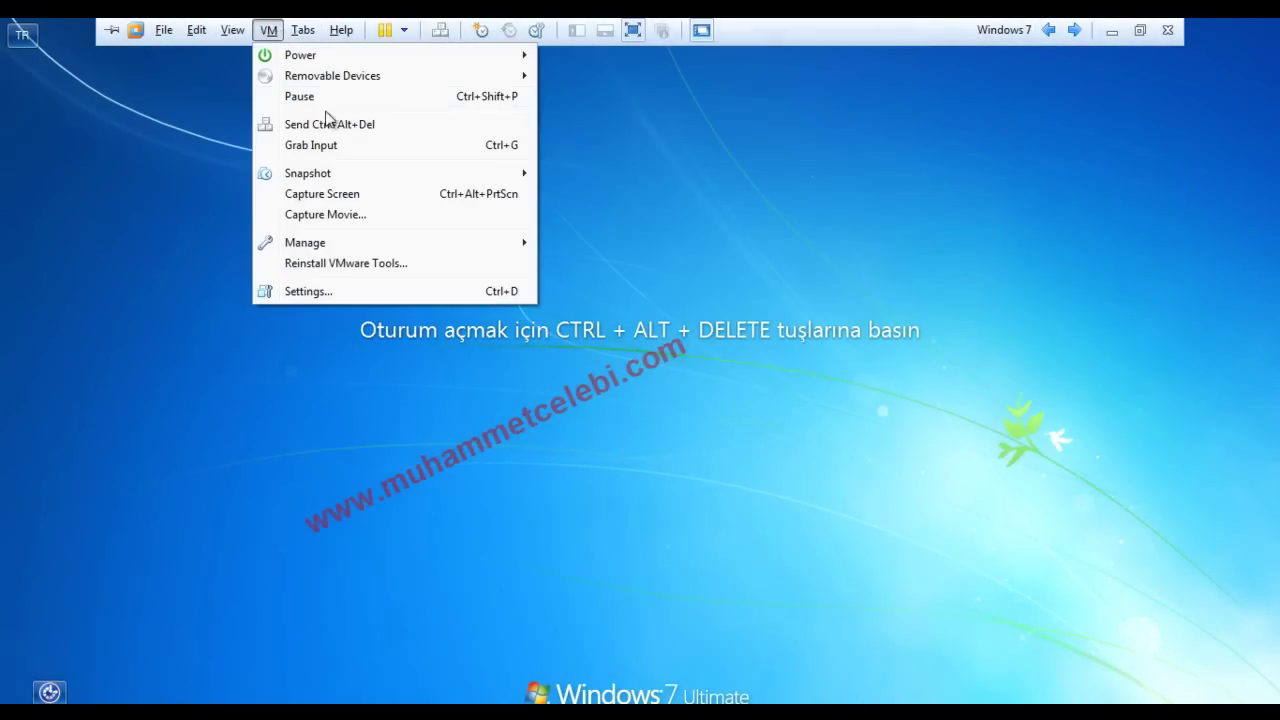
{"action": "left_click", "coordinate": [327, 121]}
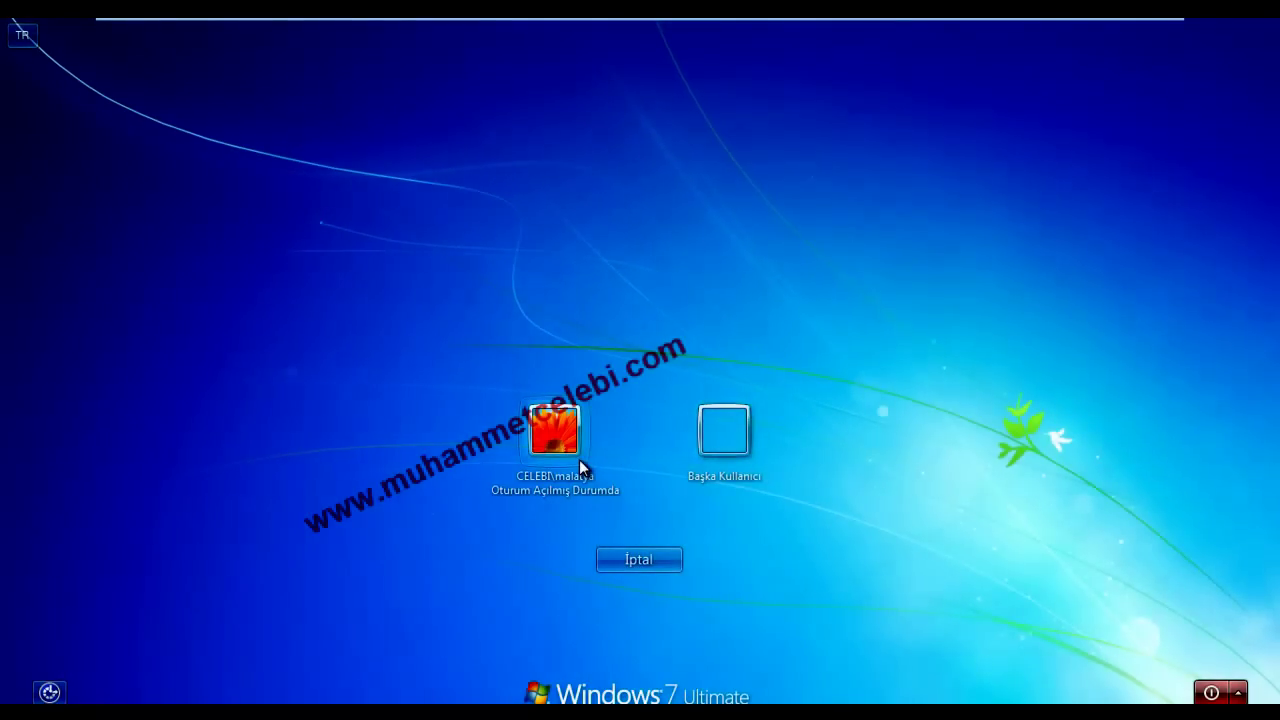
{"action": "left_click", "coordinate": [549, 438]}
{"action": "left_click", "coordinate": [597, 476]}
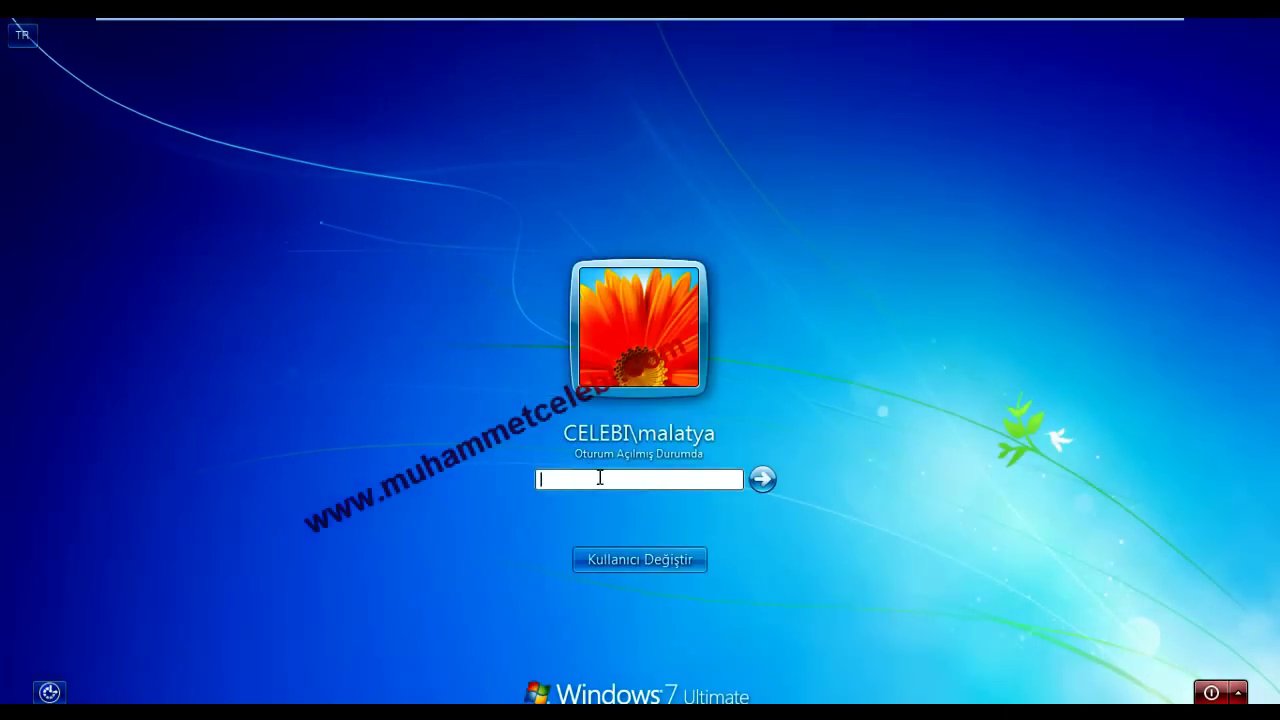
{"action": "type", "text": "•••"}
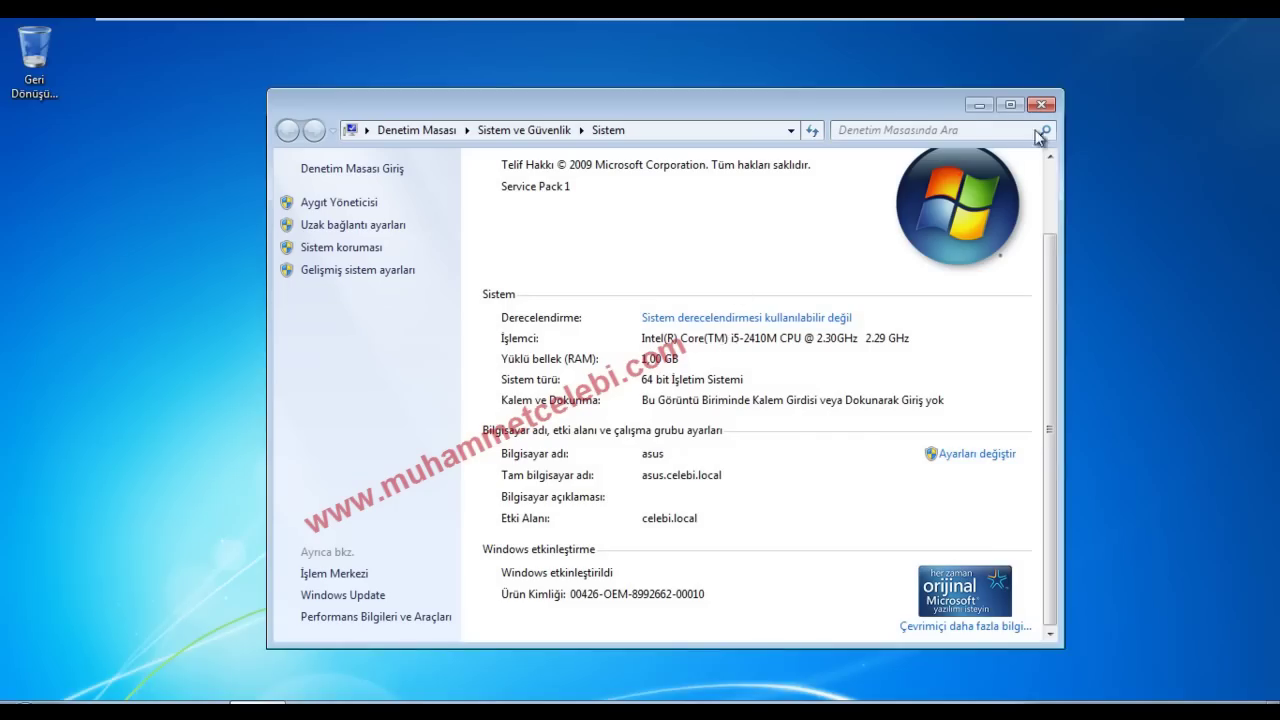
{"action": "left_click", "coordinate": [1041, 104]}
{"action": "right_click", "coordinate": [192, 211]}
{"action": "left_click", "coordinate": [276, 266]}
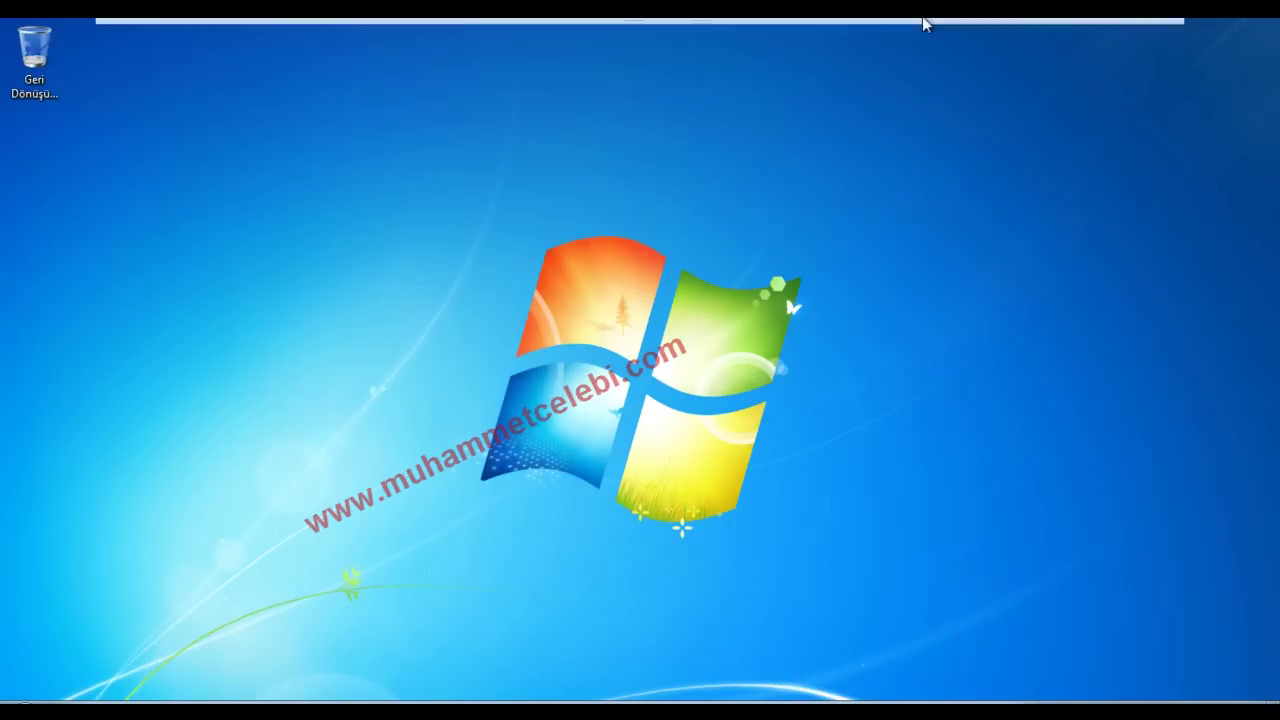
Return to the server VM and minimize Server Manager to show its desktop.
{"action": "mouse_move", "coordinate": [900, 26]}
{"action": "left_click", "coordinate": [1074, 30]}
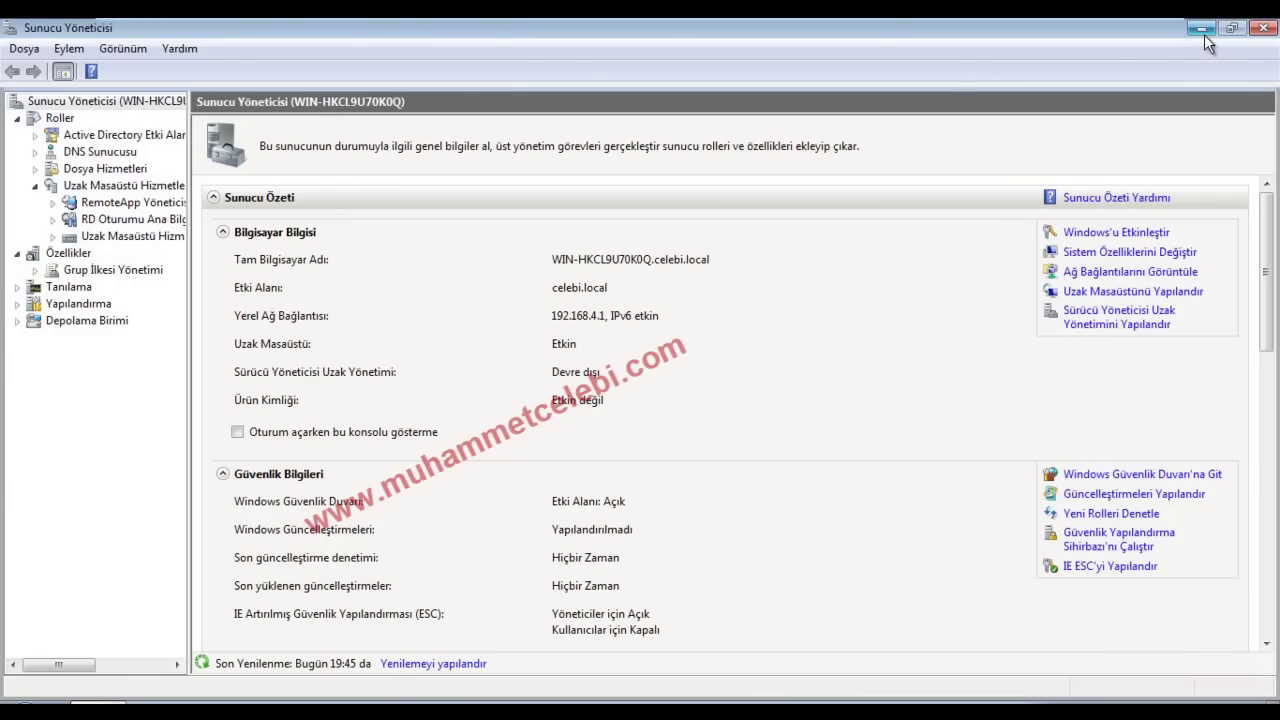
{"action": "left_click", "coordinate": [1201, 30]}
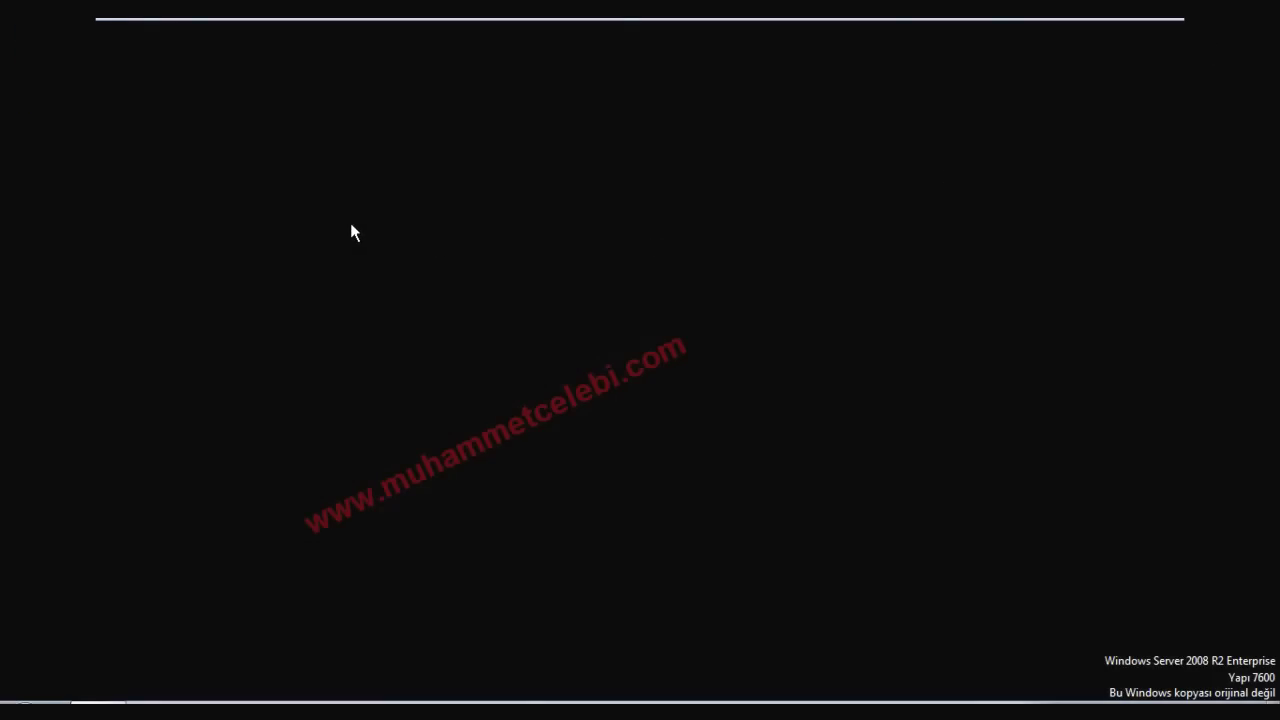
Refresh the server desktop and check the Desktop folder's contents through Computer.
{"action": "right_click", "coordinate": [352, 227]}
{"action": "left_click", "coordinate": [399, 278]}
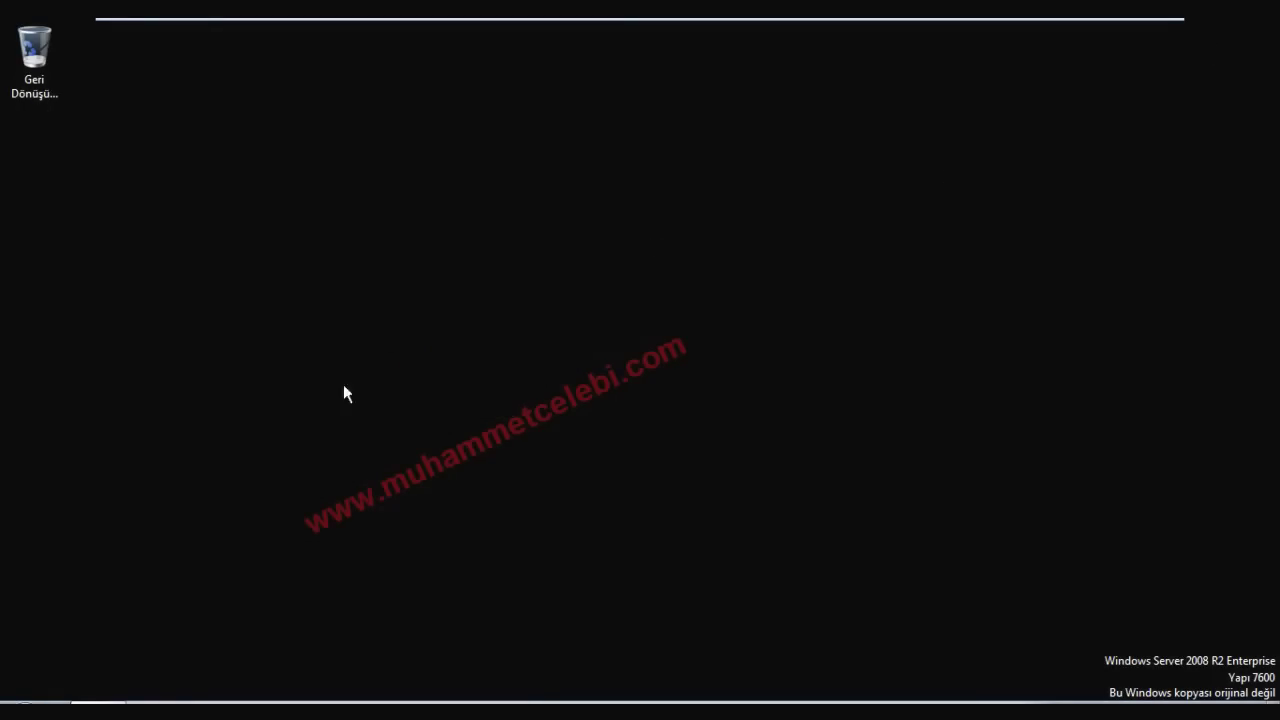
{"action": "key", "text": "super"}
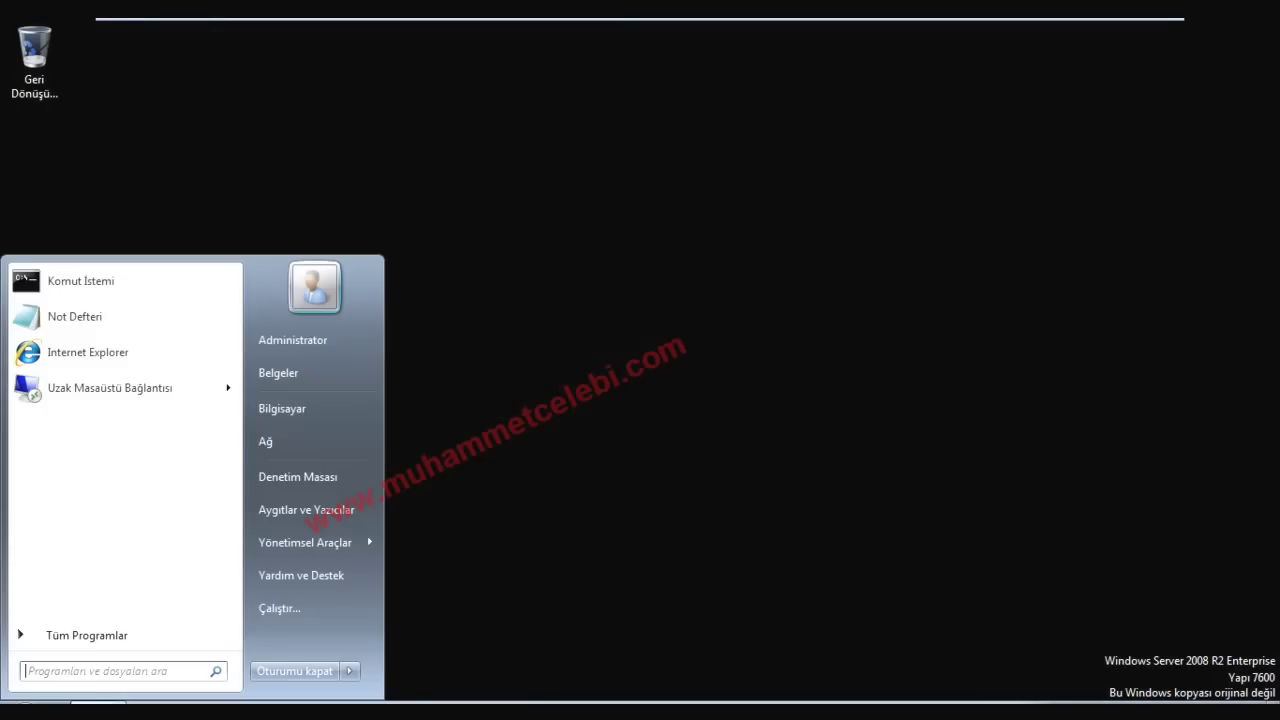
{"action": "left_click", "coordinate": [317, 415]}
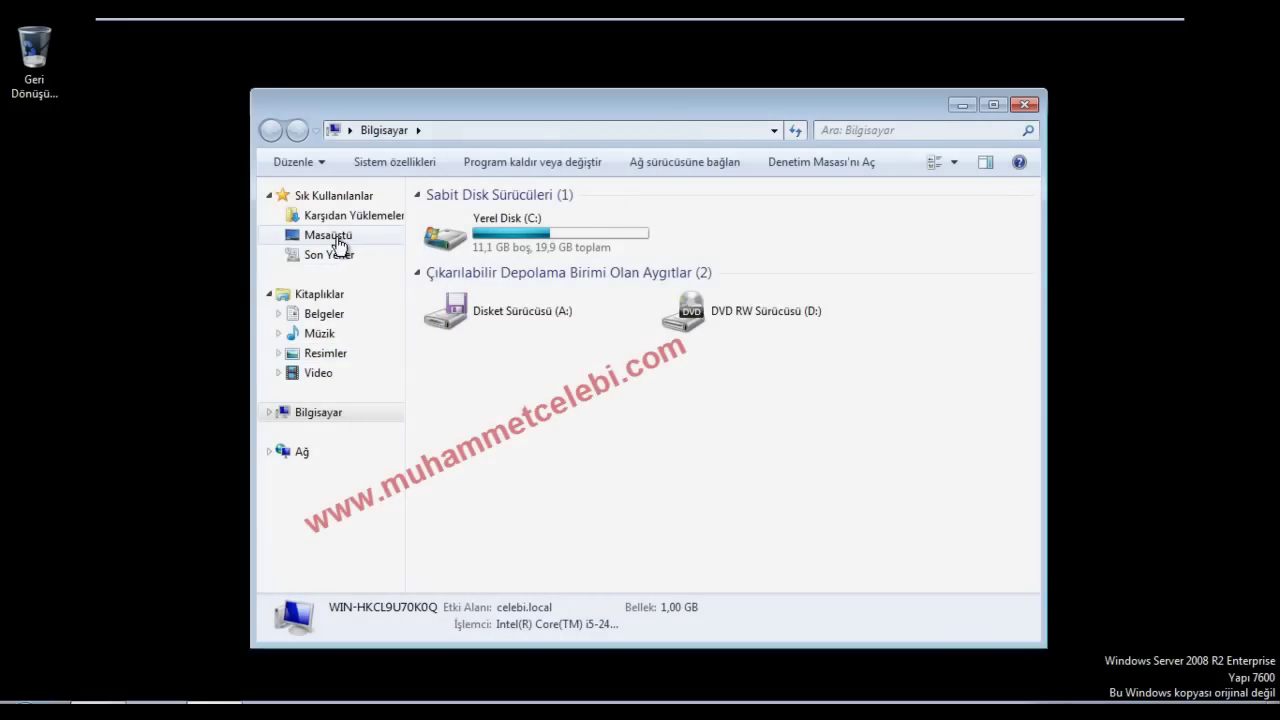
{"action": "left_click", "coordinate": [339, 245]}
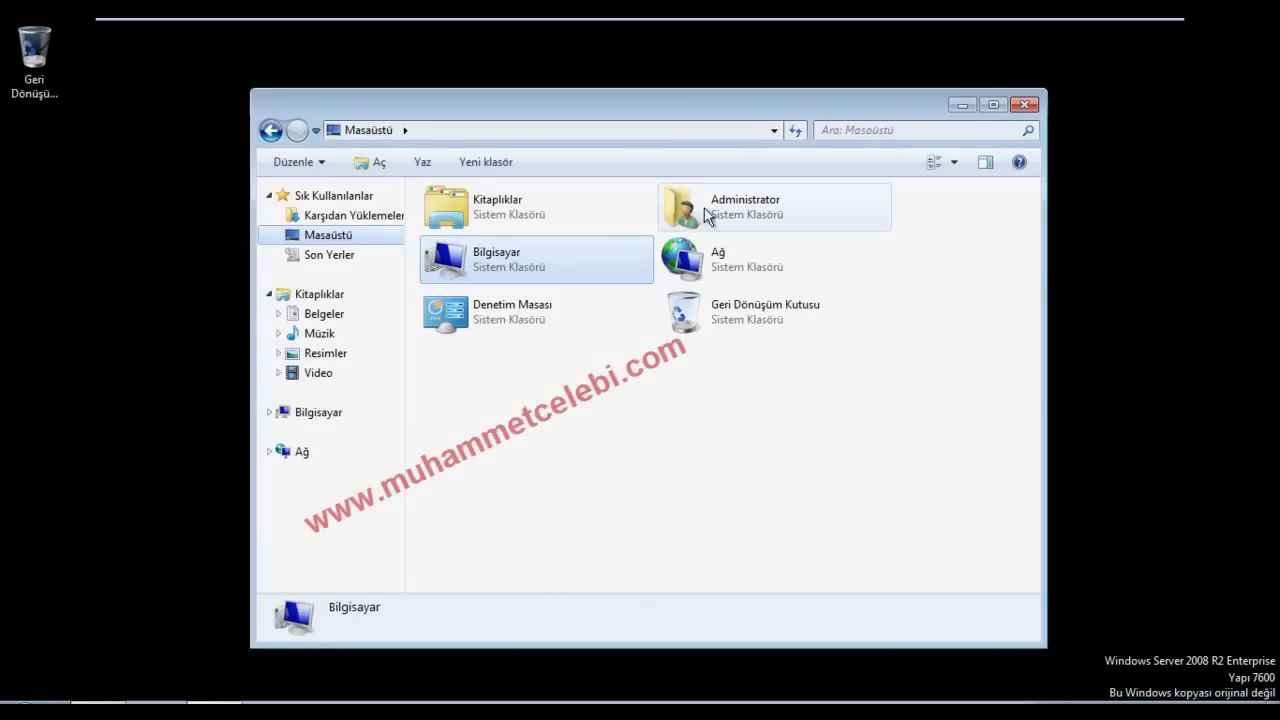
{"action": "left_click", "coordinate": [1023, 105]}
Create a new desktop folder (Yeni > Klasör) named paylaşım.
{"action": "right_click", "coordinate": [308, 227]}
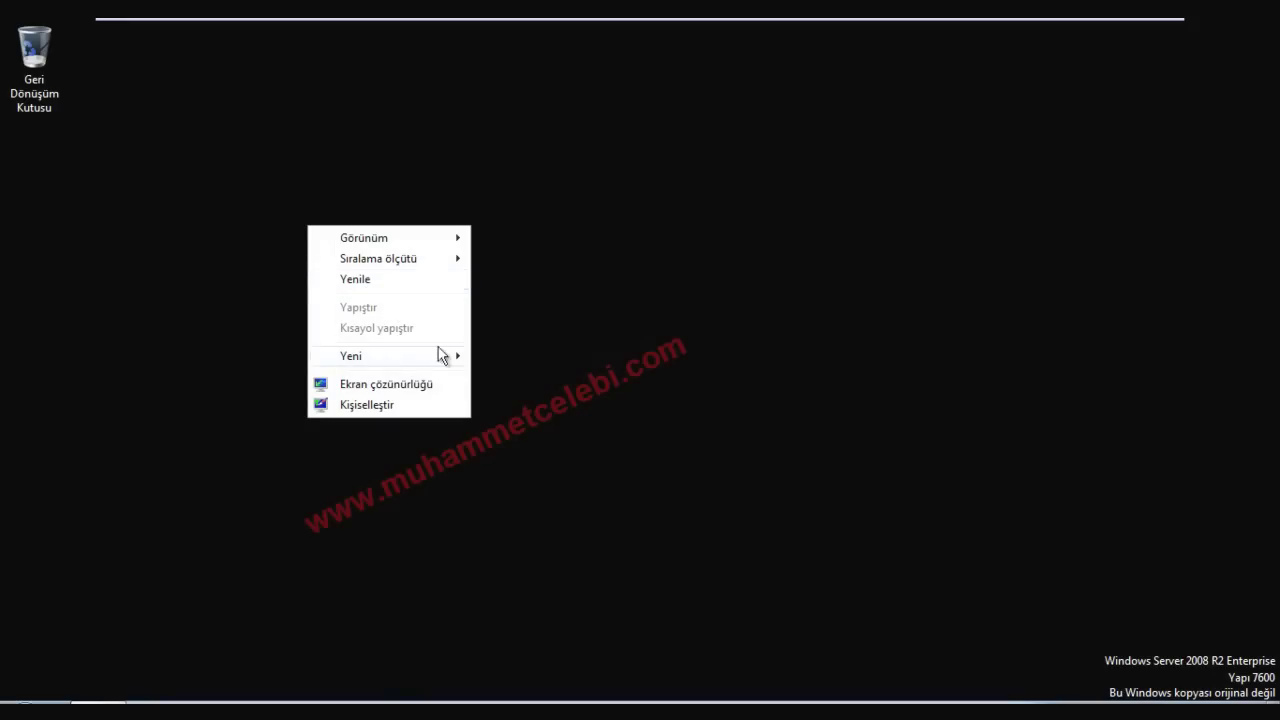
{"action": "mouse_move", "coordinate": [437, 355]}
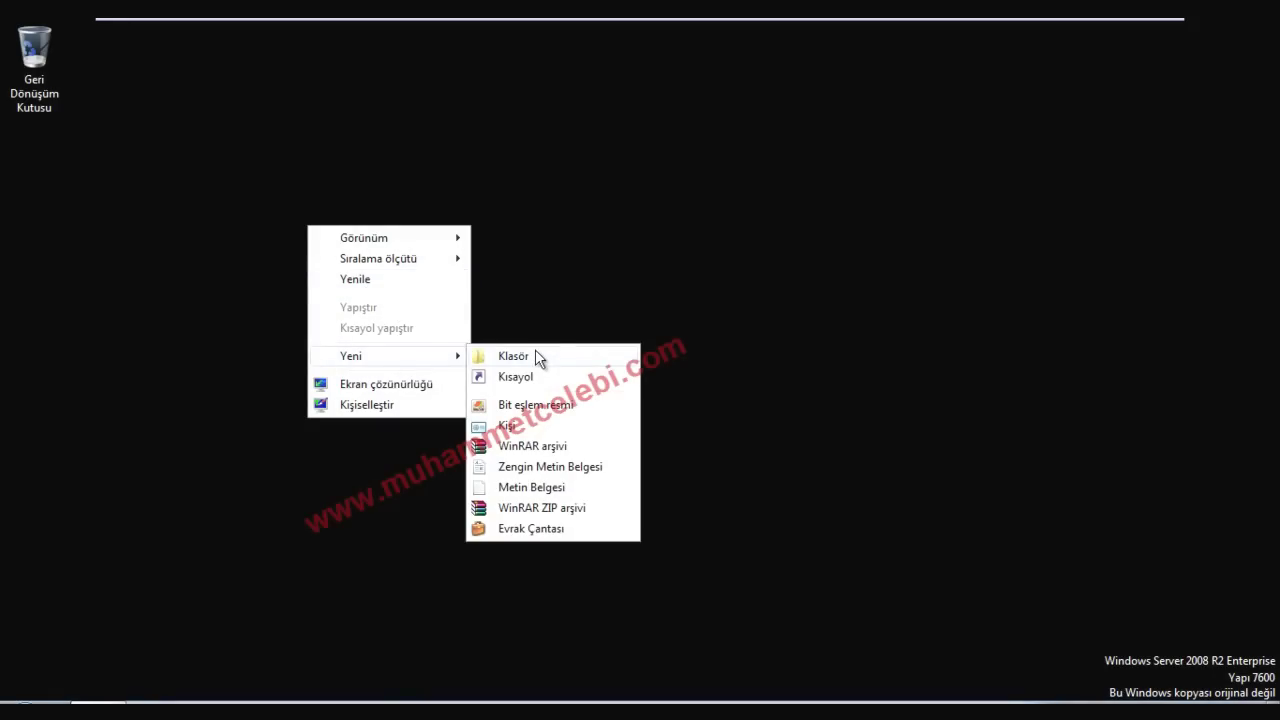
{"action": "left_click", "coordinate": [536, 352]}
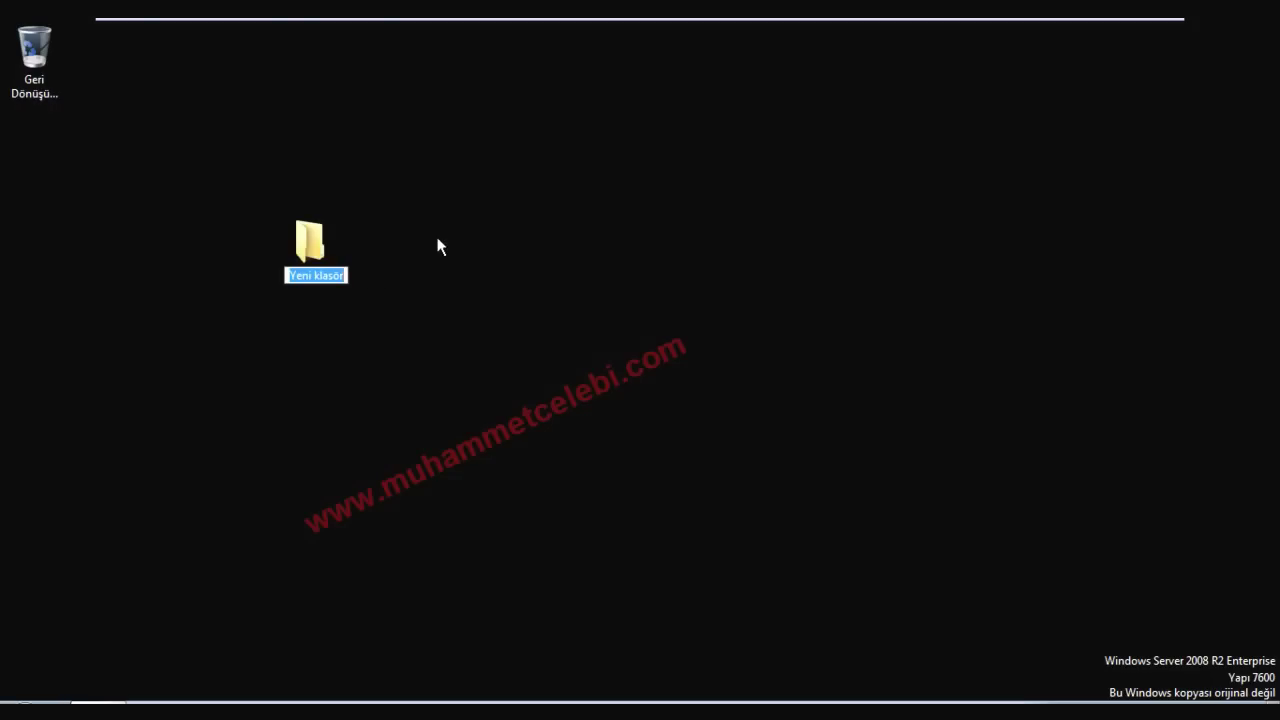
{"action": "type", "text": "pa"}
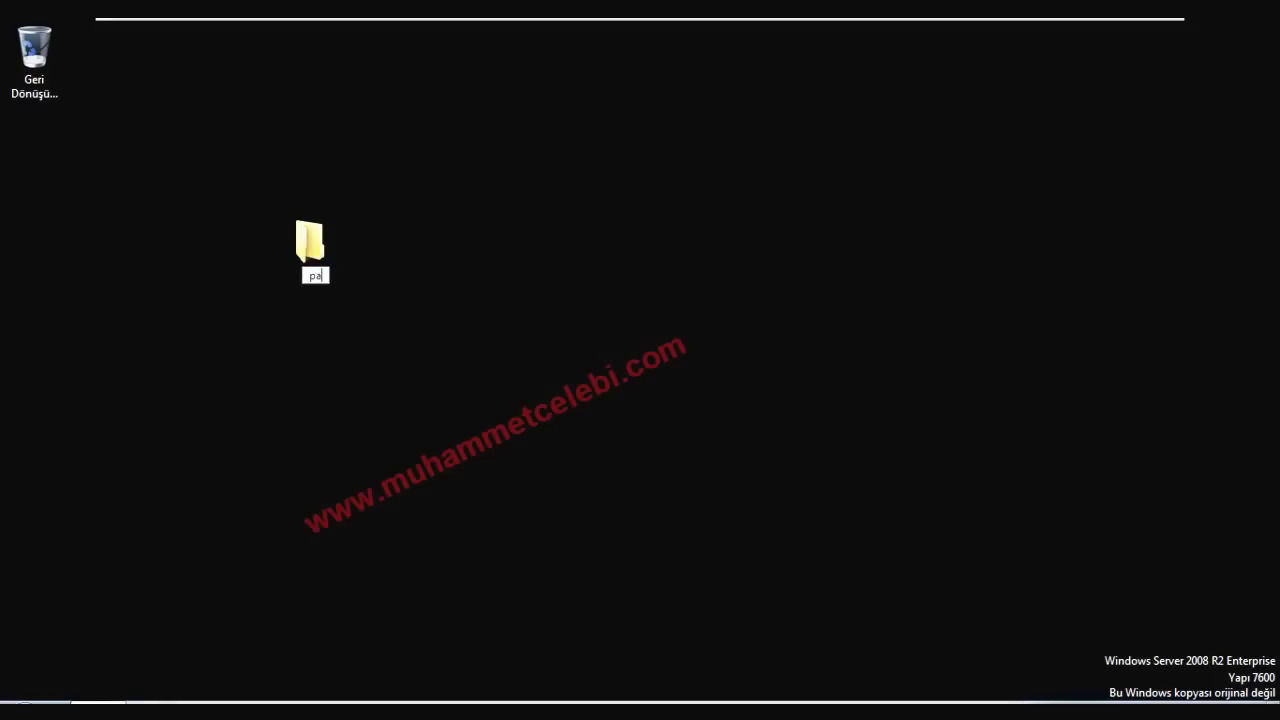
{"action": "type", "text": "ylaşım"}
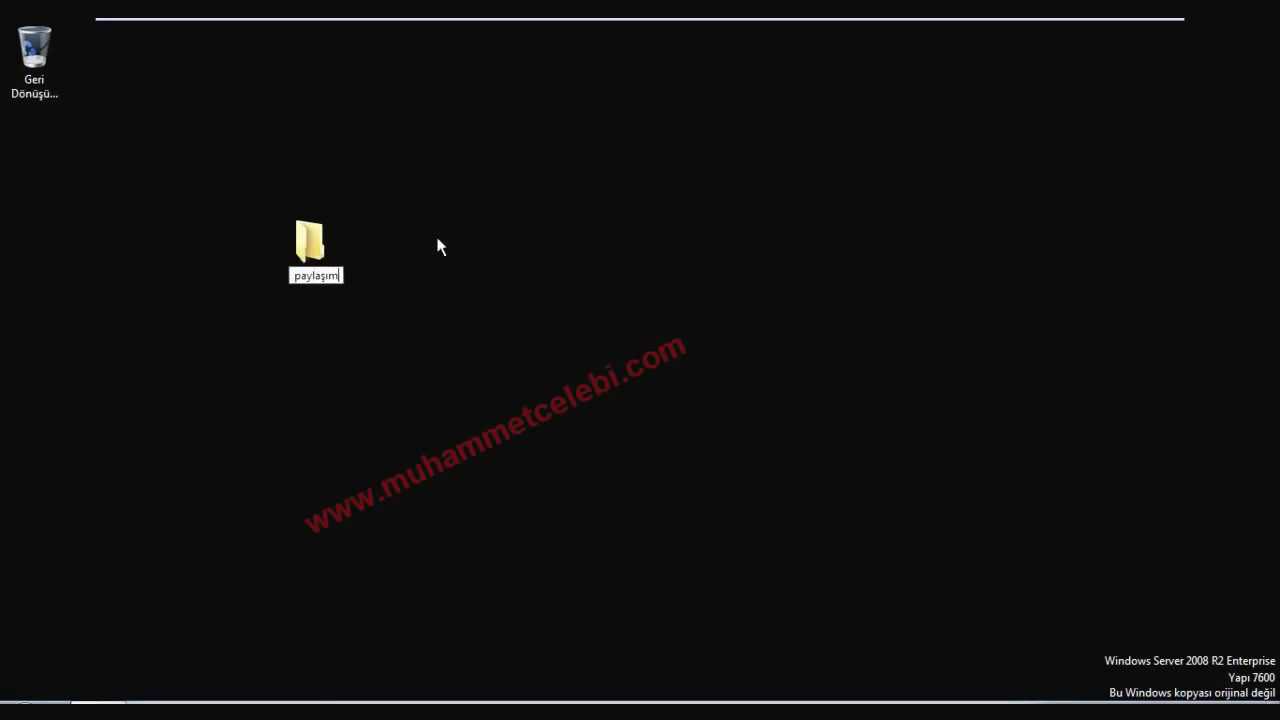
{"action": "key", "text": "Return"}
Open the paylaşım folder's properties and start its File Sharing wizard.
{"action": "right_click", "coordinate": [343, 255]}
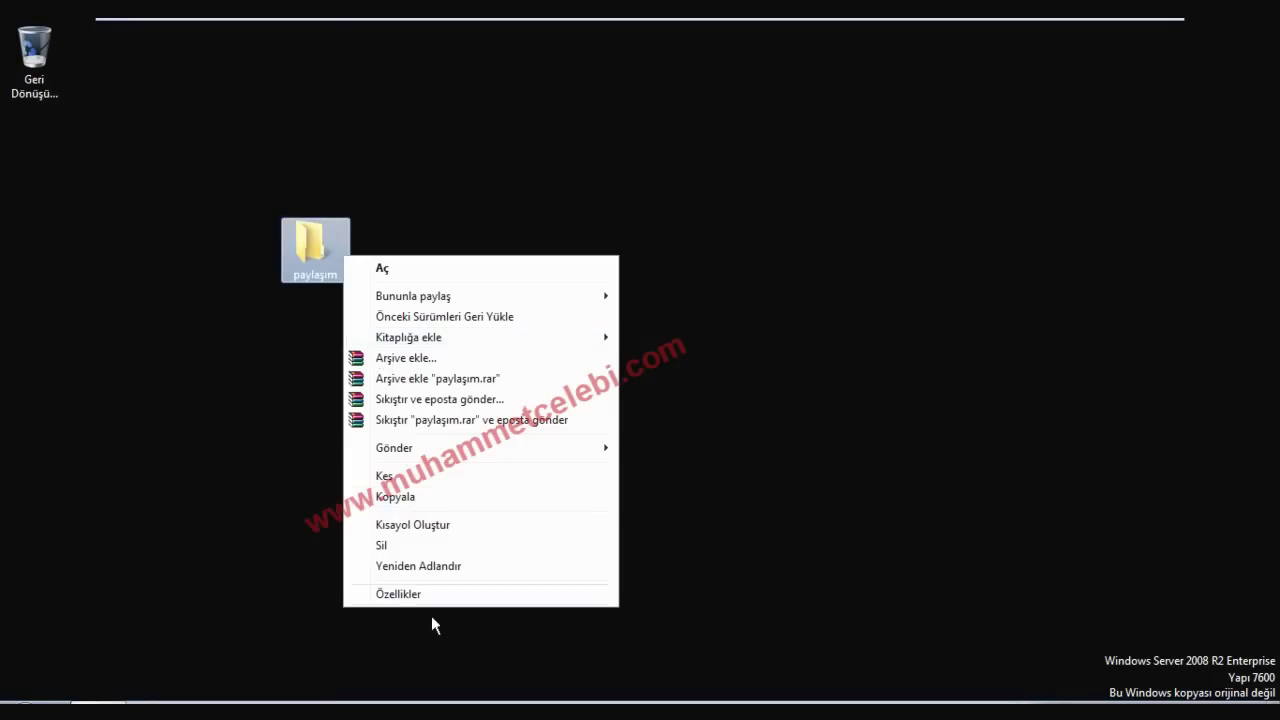
{"action": "left_click", "coordinate": [420, 597]}
{"action": "left_click", "coordinate": [472, 286]}
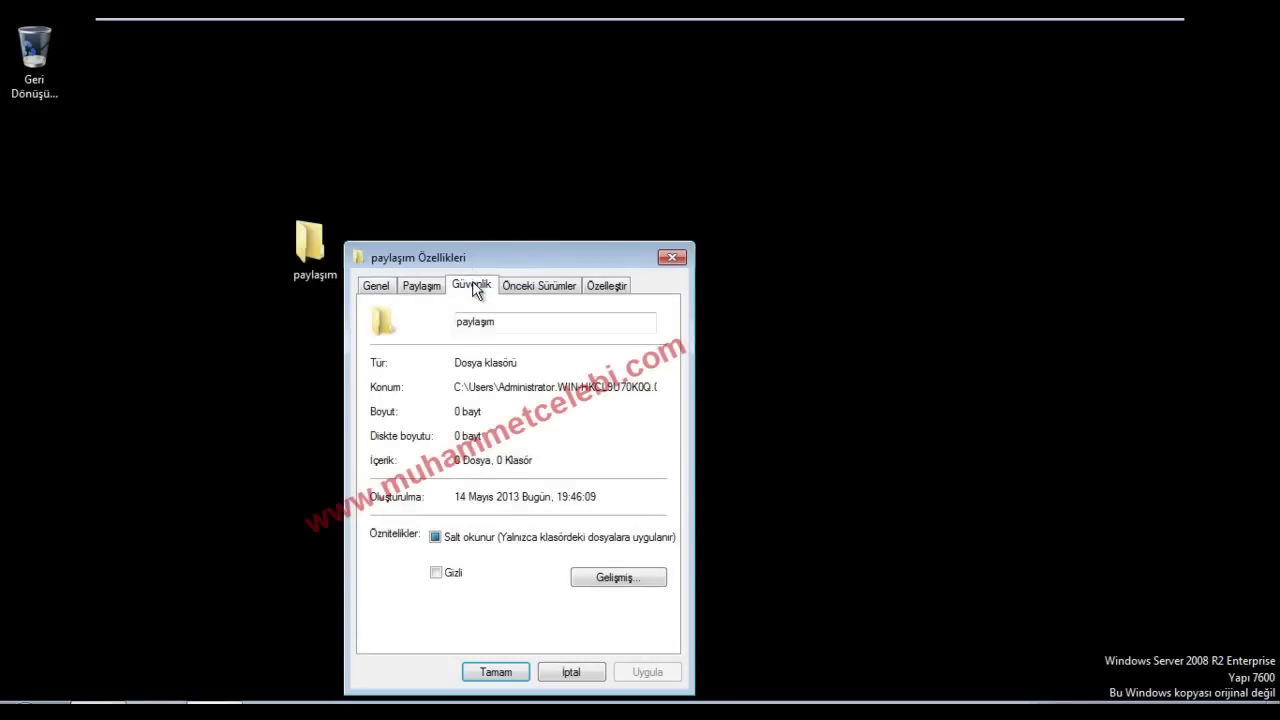
{"action": "left_click", "coordinate": [428, 286]}
{"action": "left_click", "coordinate": [425, 410]}
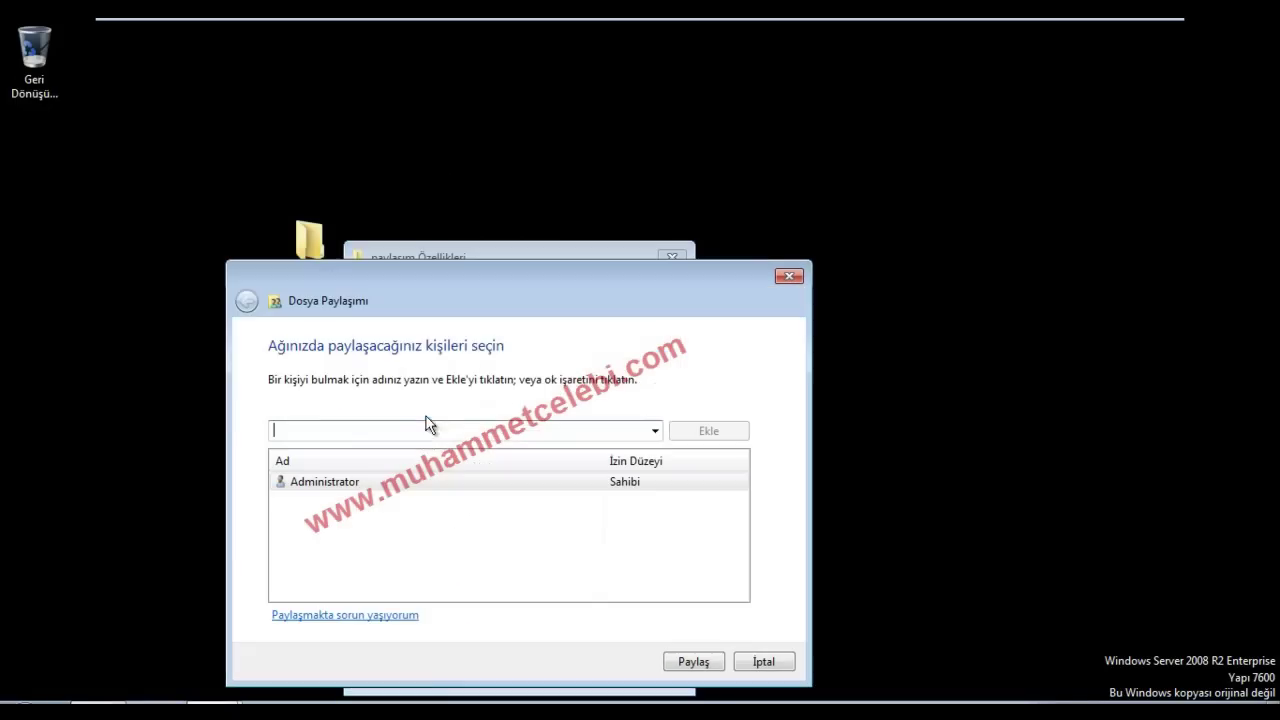
Add Everyone with Okuma/Yazma permission, share the folder and finish the wizard.
{"action": "left_click", "coordinate": [655, 430]}
{"action": "left_click", "coordinate": [487, 449]}
{"action": "left_click", "coordinate": [712, 443]}
{"action": "left_click", "coordinate": [655, 498]}
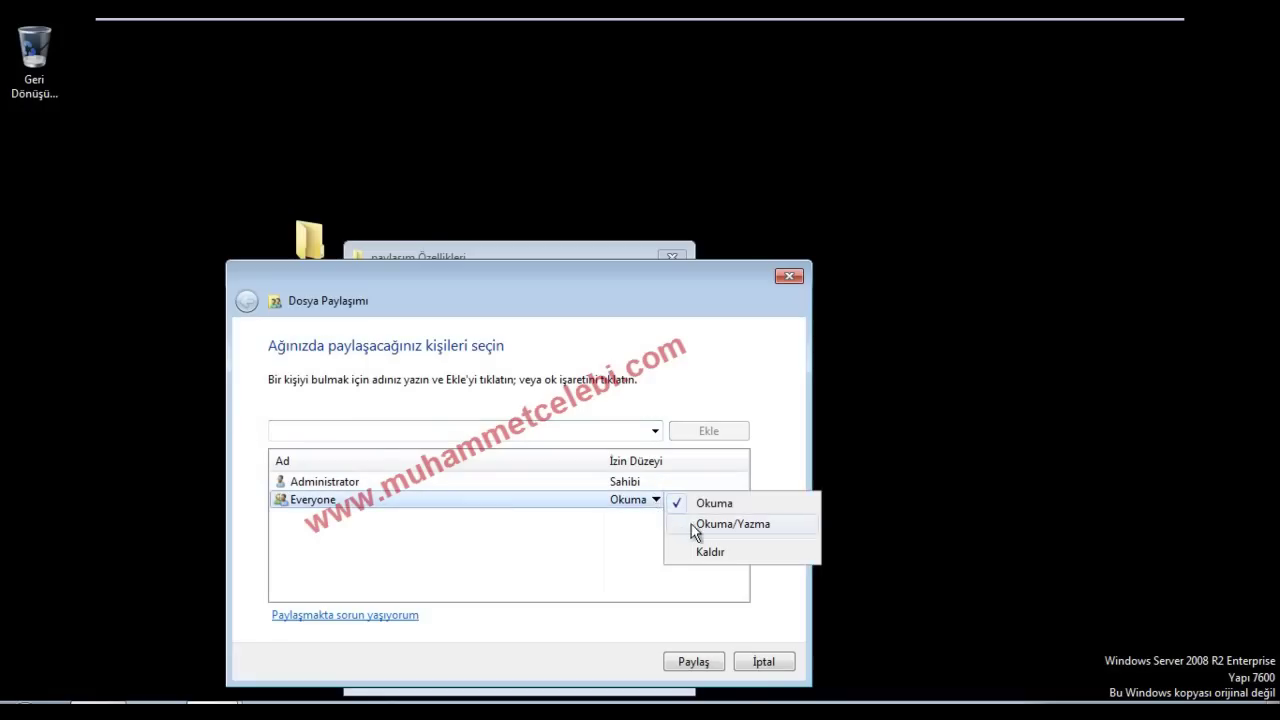
{"action": "left_click", "coordinate": [694, 525]}
{"action": "left_click", "coordinate": [694, 661]}
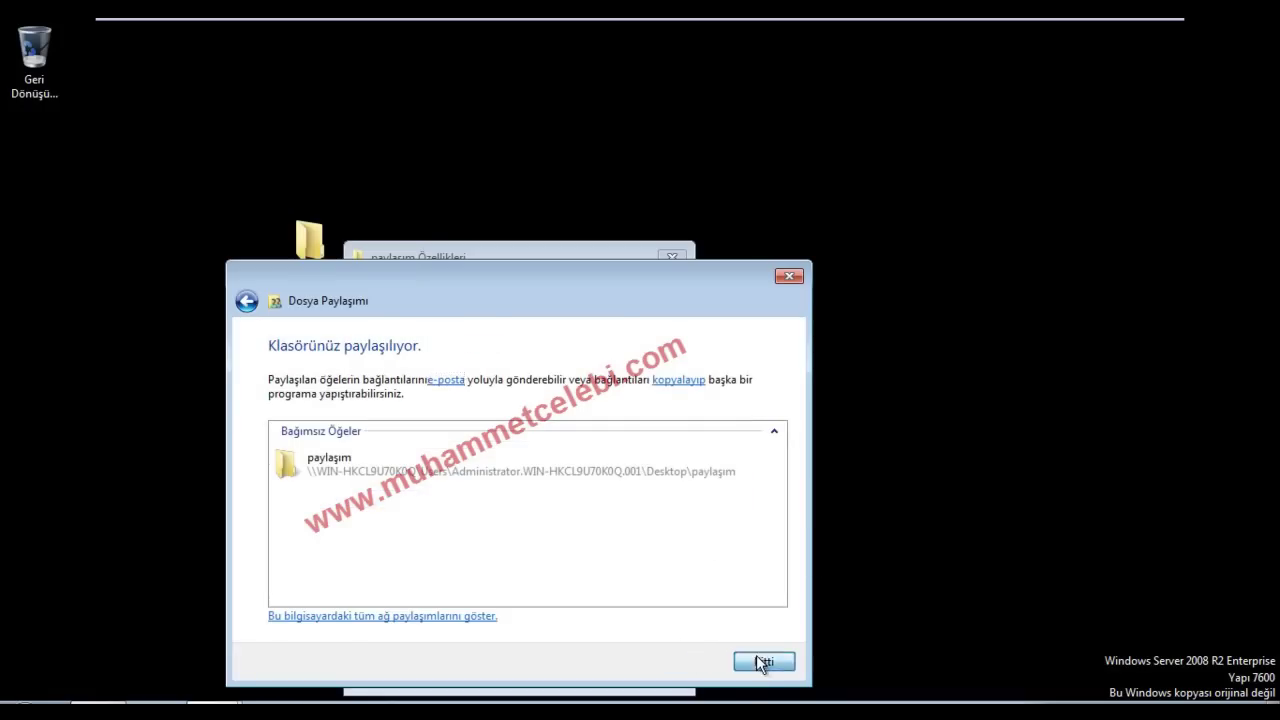
{"action": "left_click", "coordinate": [757, 660]}
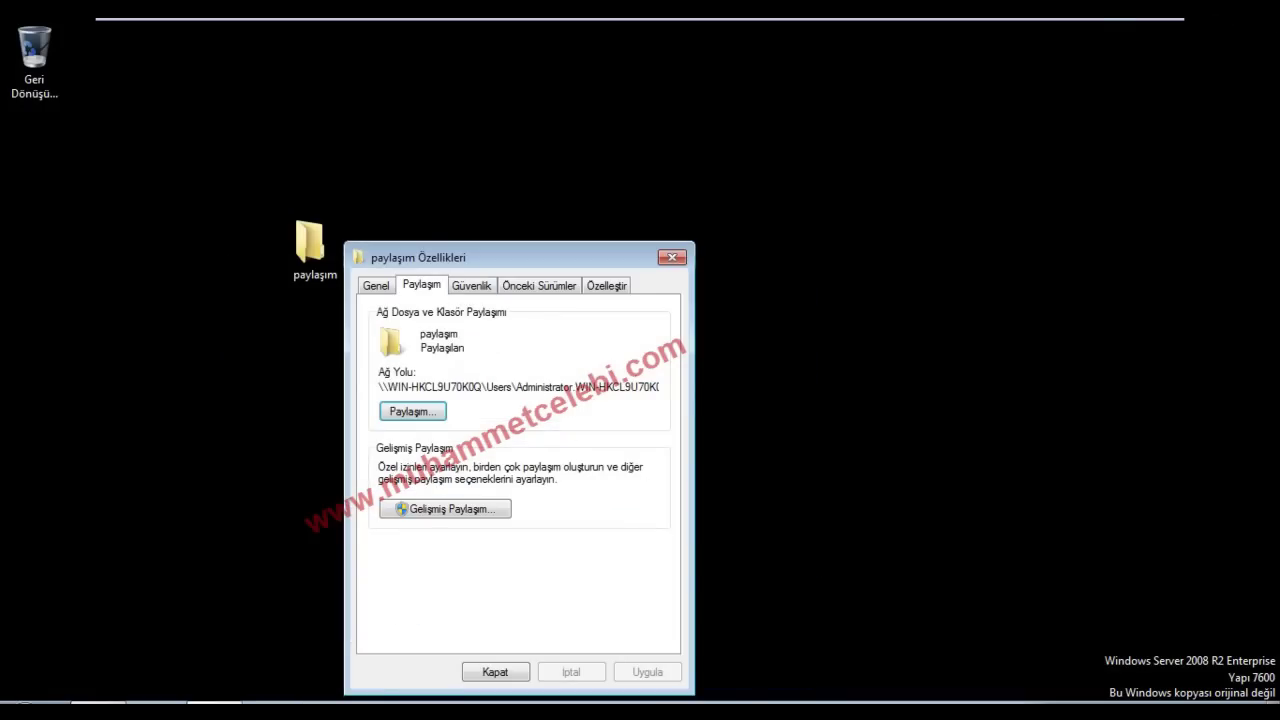
On the Windows 7 VM, go from Bilgisayar to Ağ and open server WIN-HKCL9U70K0Q.
{"action": "mouse_move", "coordinate": [1112, 22]}
{"action": "left_click", "coordinate": [1049, 30]}
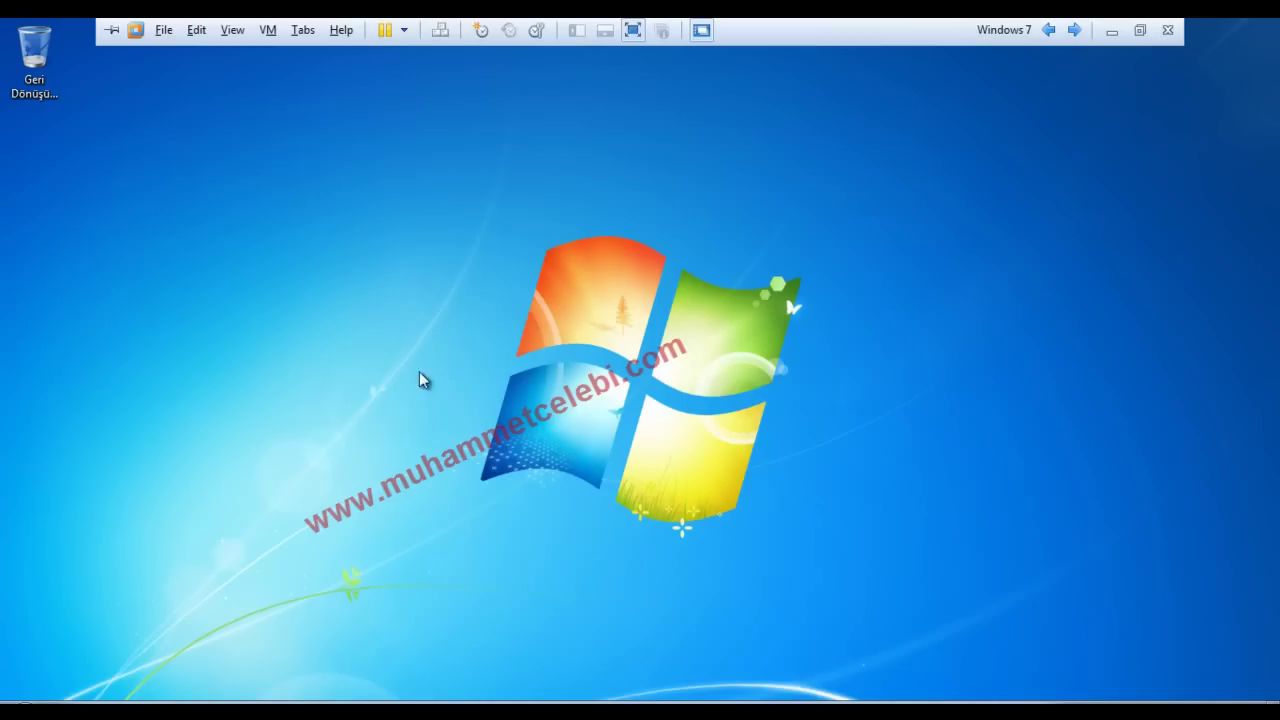
{"action": "key", "text": "super"}
{"action": "left_click", "coordinate": [301, 493]}
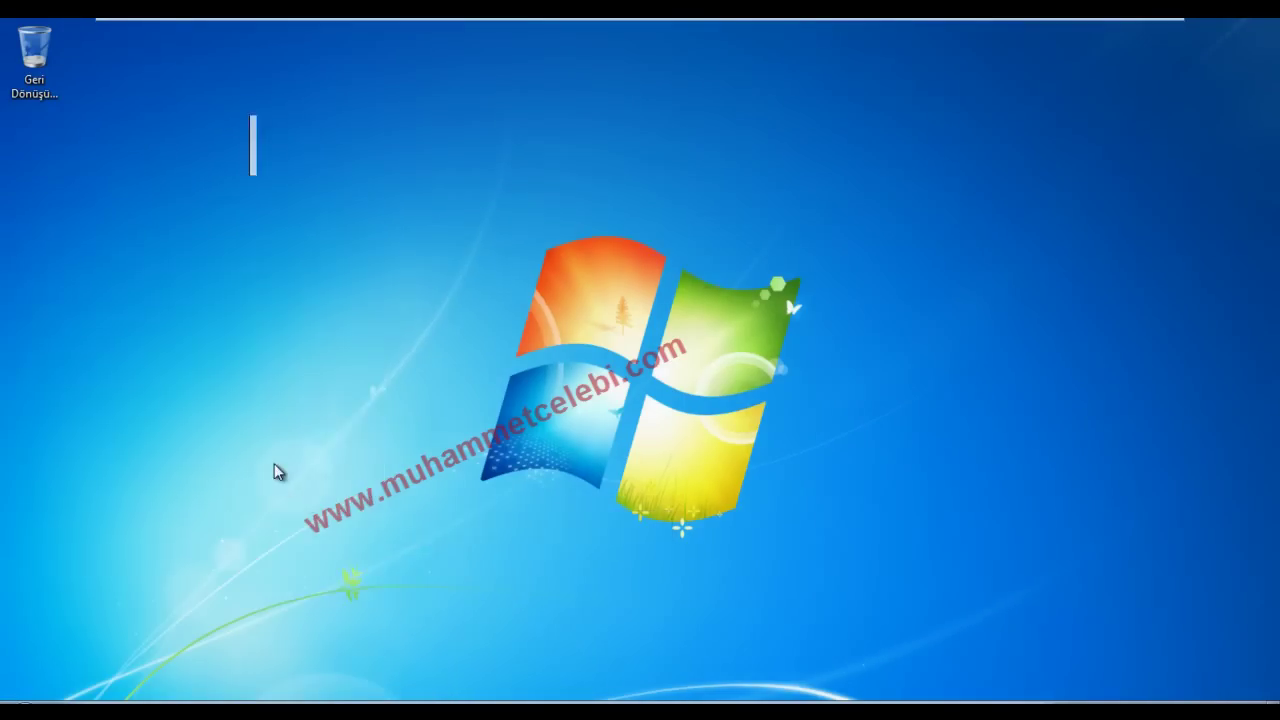
{"action": "left_click", "coordinate": [303, 451]}
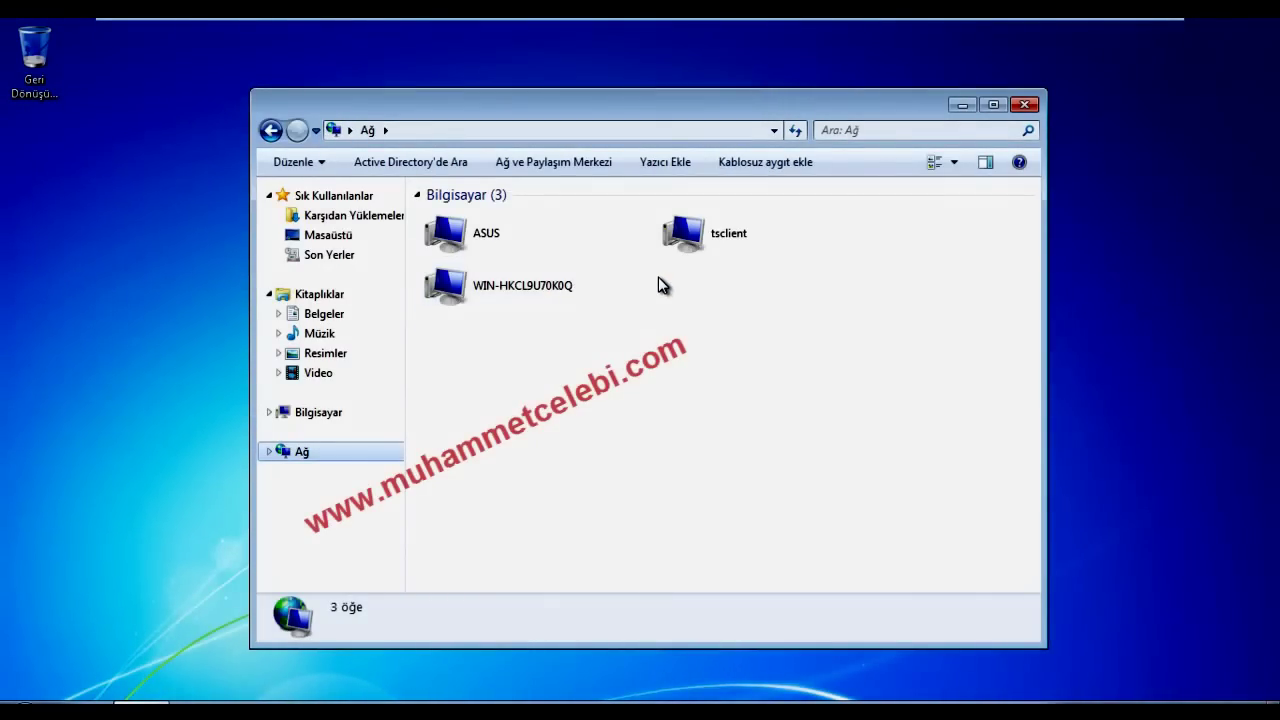
{"action": "double_click", "coordinate": [496, 283]}
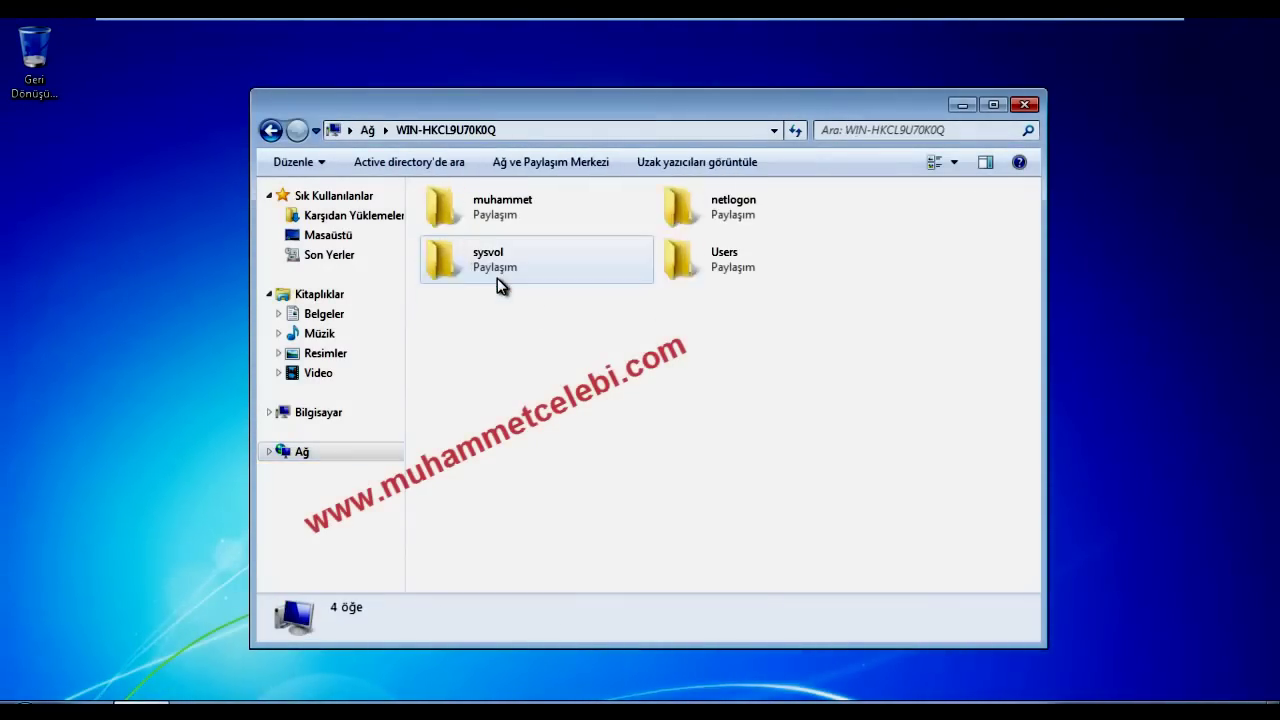
{"action": "left_click", "coordinate": [271, 131]}
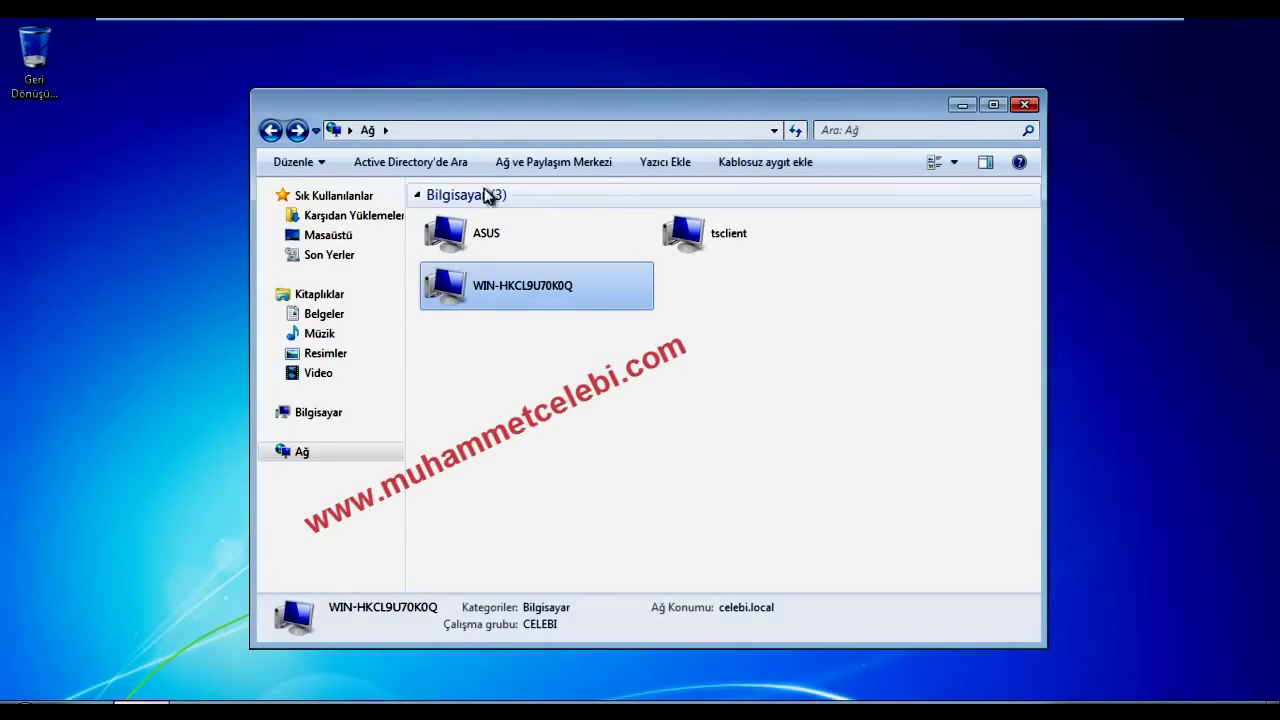
Reopen WIN-HKCL9U70K0Q, view the muhammet share, refresh the share list and return to Ağ.
{"action": "double_click", "coordinate": [610, 282]}
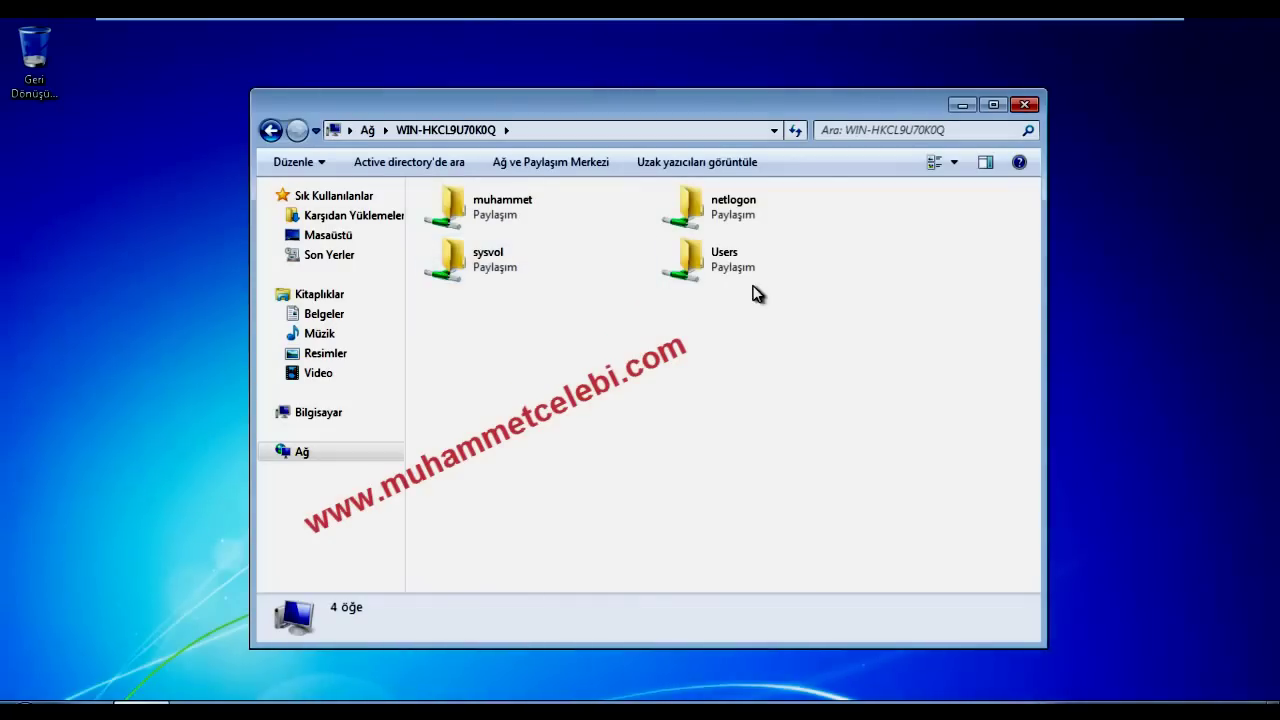
{"action": "double_click", "coordinate": [574, 226]}
{"action": "left_click", "coordinate": [270, 130]}
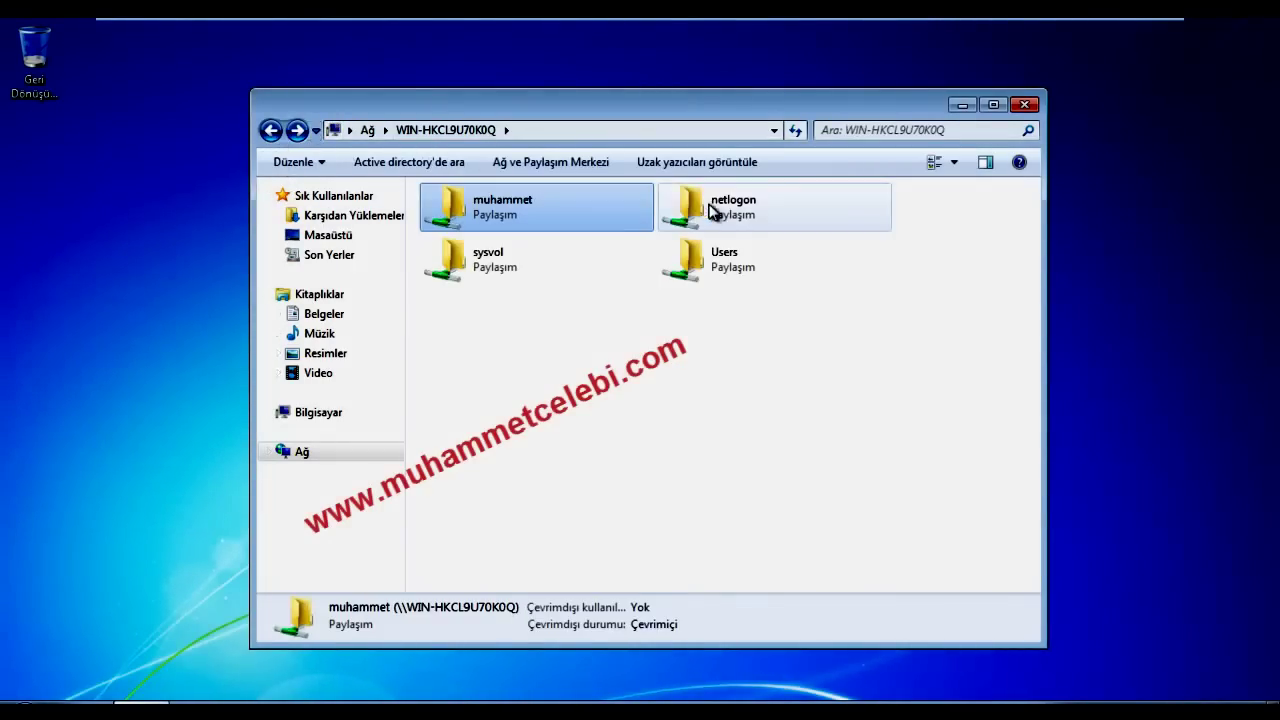
{"action": "right_click", "coordinate": [596, 328]}
{"action": "left_click", "coordinate": [648, 402]}
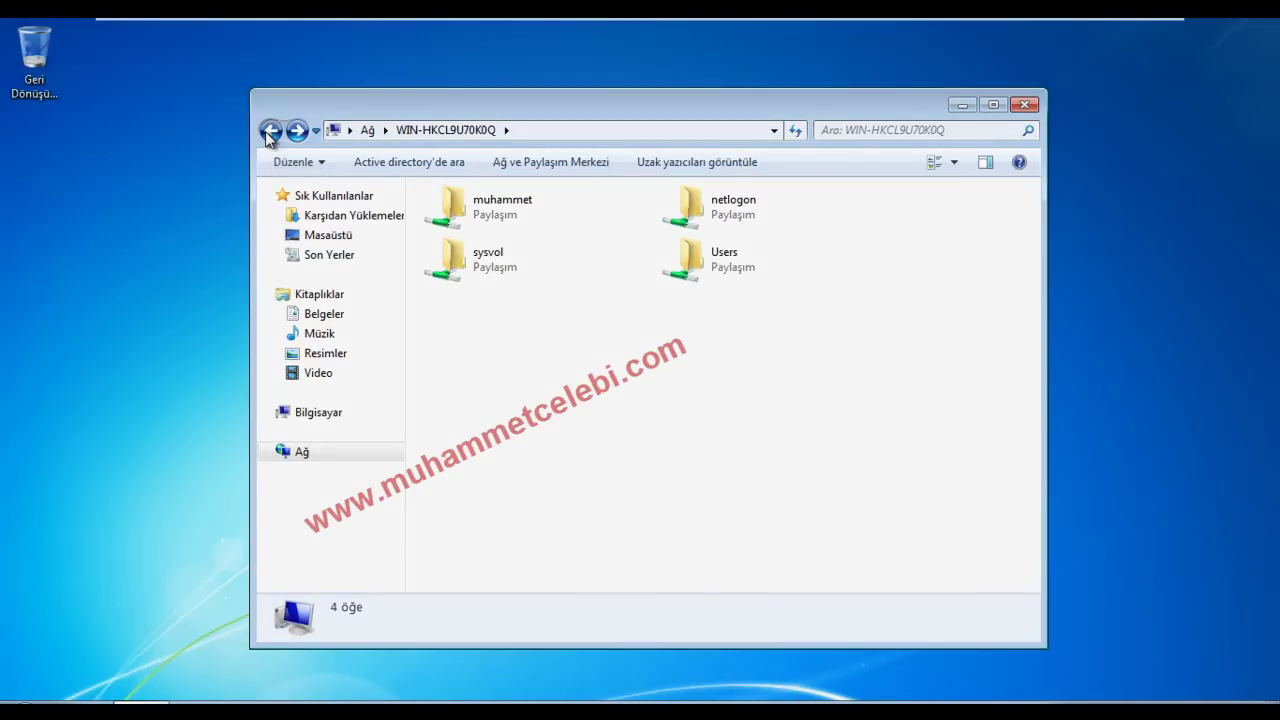
{"action": "left_click", "coordinate": [270, 130]}
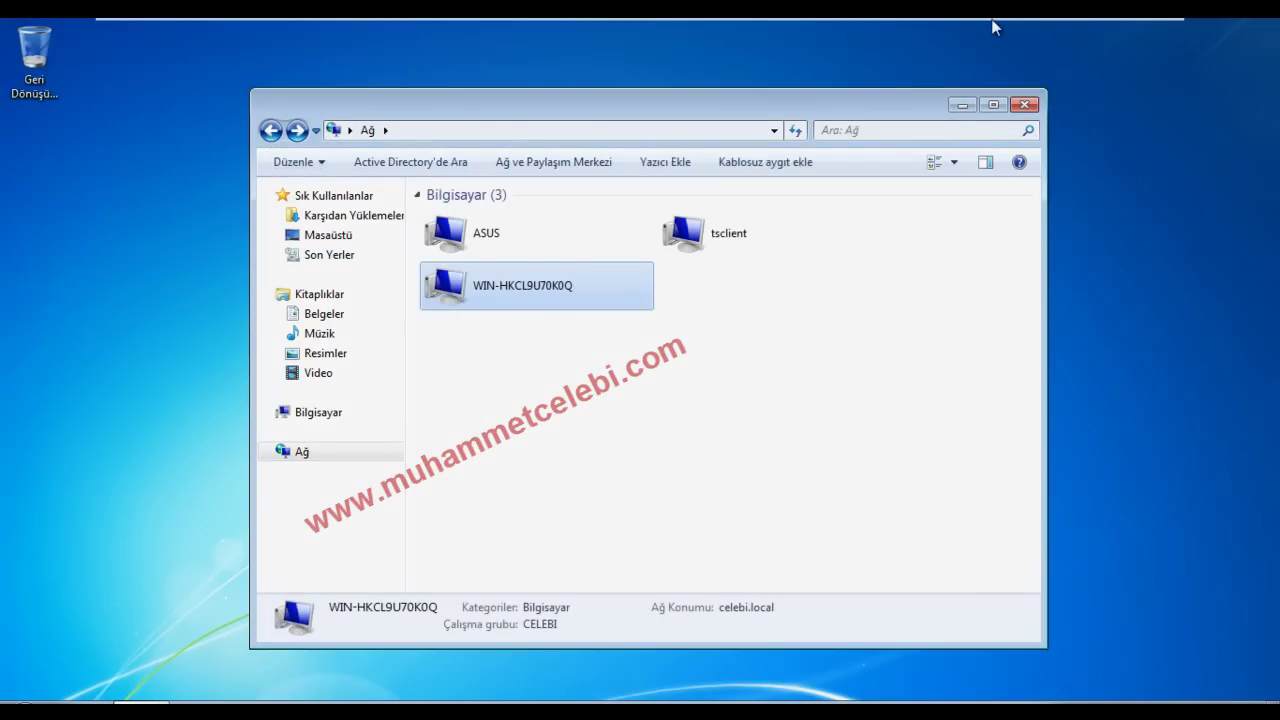
On the server, enable 'Bu klasörü paylaş' in Advanced Sharing for paylaşım and close properties.
{"action": "mouse_move", "coordinate": [846, 20]}
{"action": "left_click", "coordinate": [1056, 34]}
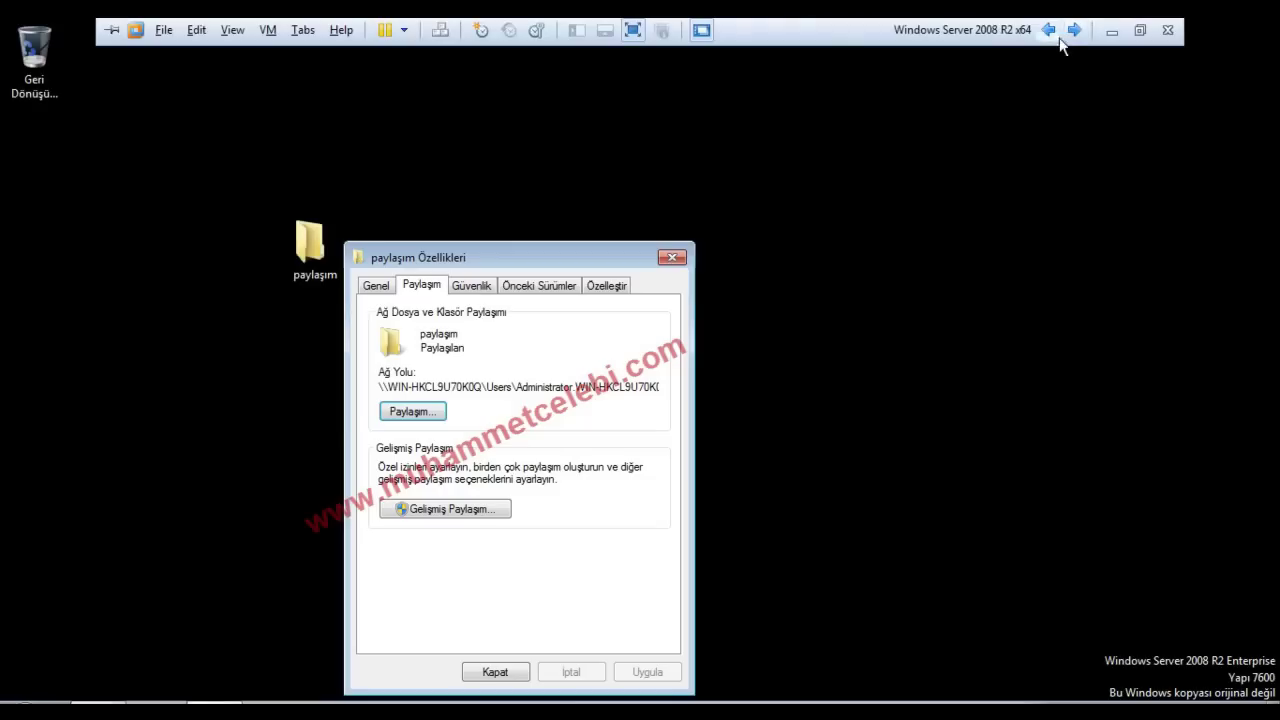
{"action": "left_click", "coordinate": [455, 512]}
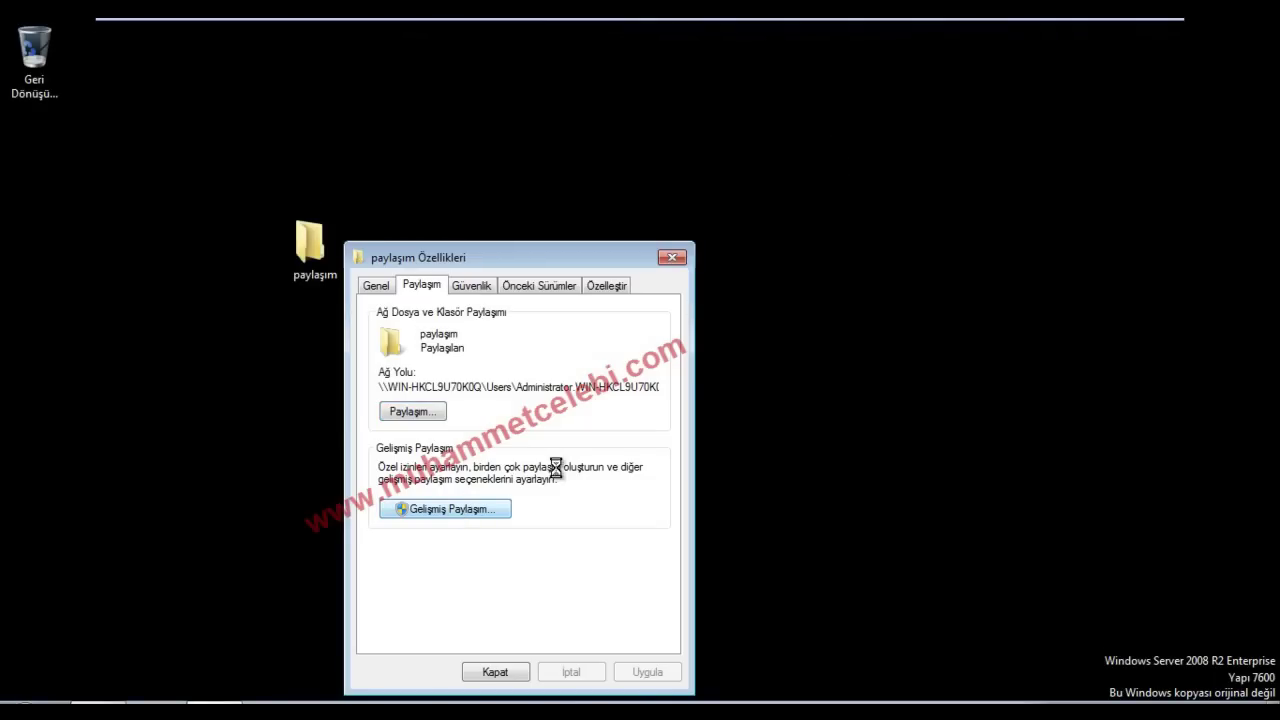
{"action": "left_click", "coordinate": [414, 318]}
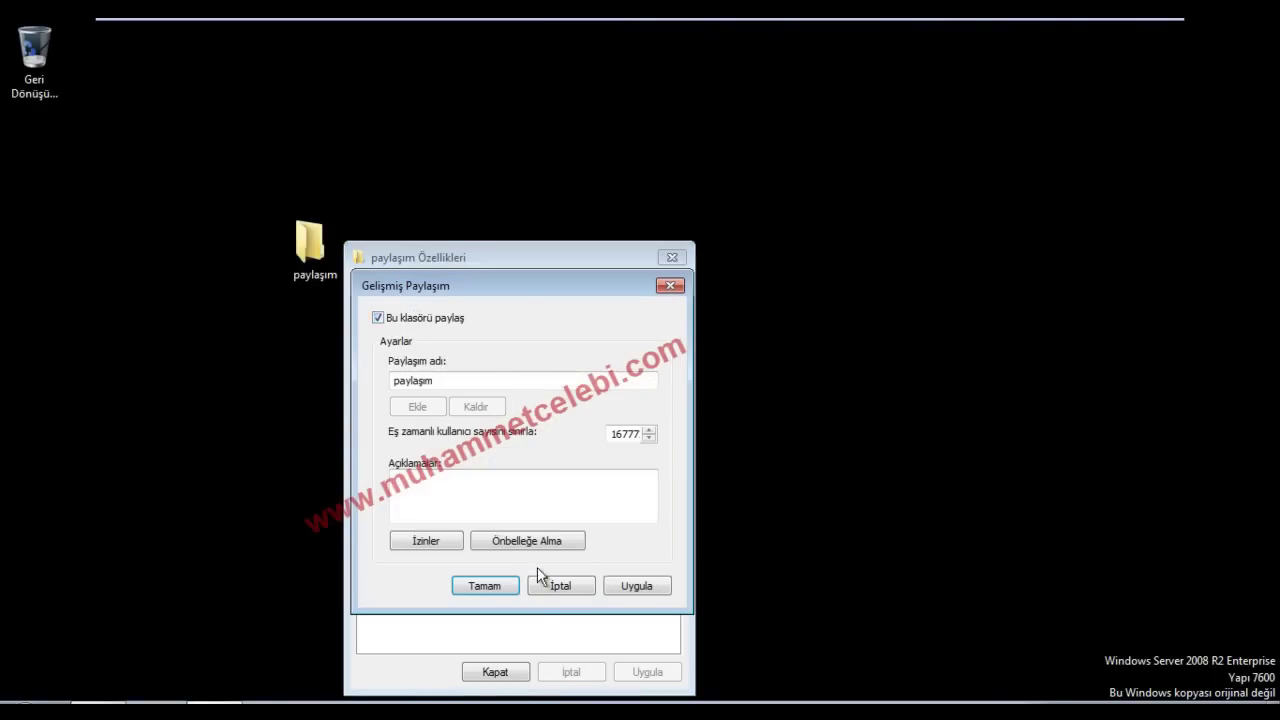
{"action": "left_click", "coordinate": [486, 587]}
{"action": "left_click", "coordinate": [505, 673]}
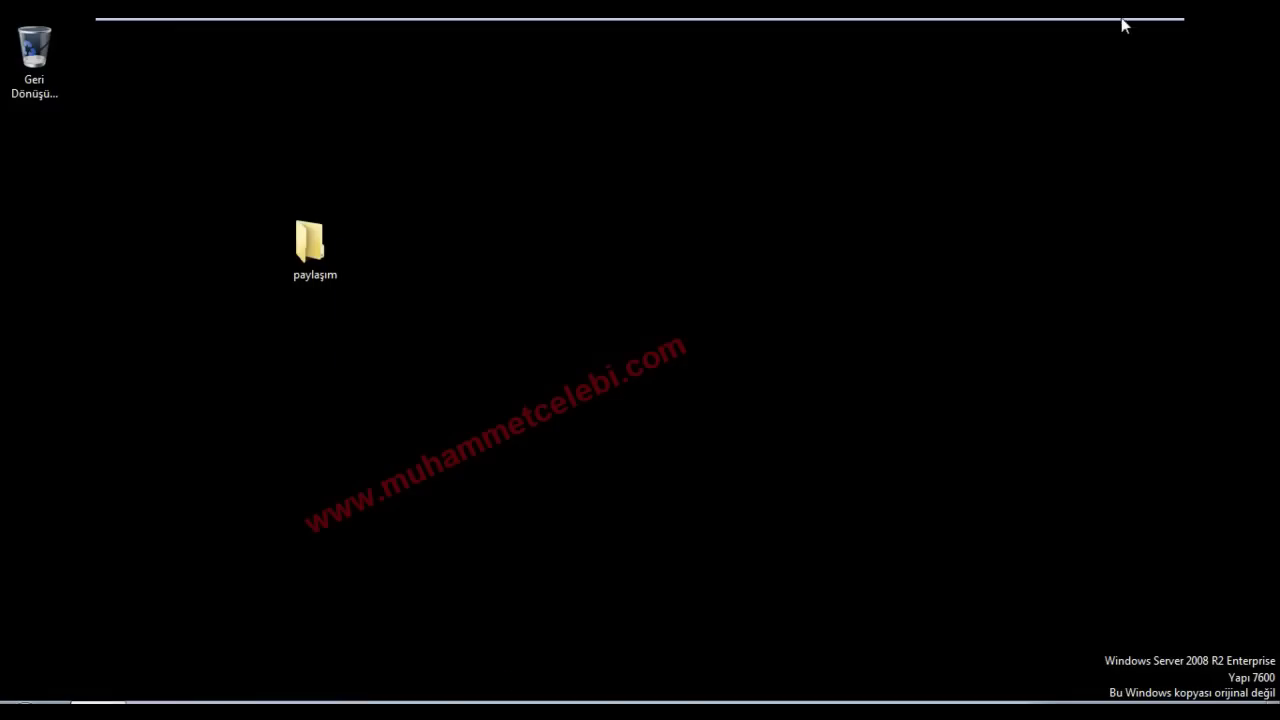
On Windows 7, refresh Ağ, open the new paylaşım share on WIN-HKCL9U70K0Q, then return to the server.
{"action": "left_click", "coordinate": [1077, 26]}
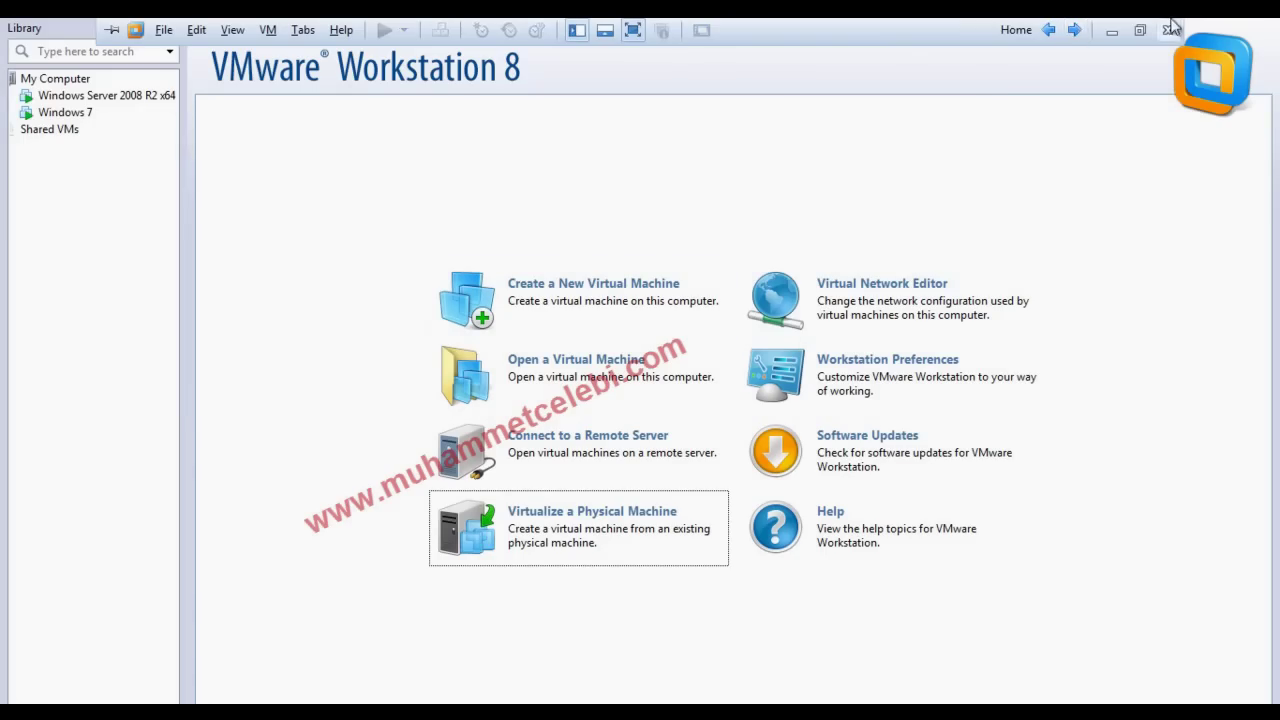
{"action": "left_click", "coordinate": [1074, 29]}
{"action": "right_click", "coordinate": [665, 407]}
{"action": "left_click", "coordinate": [733, 481]}
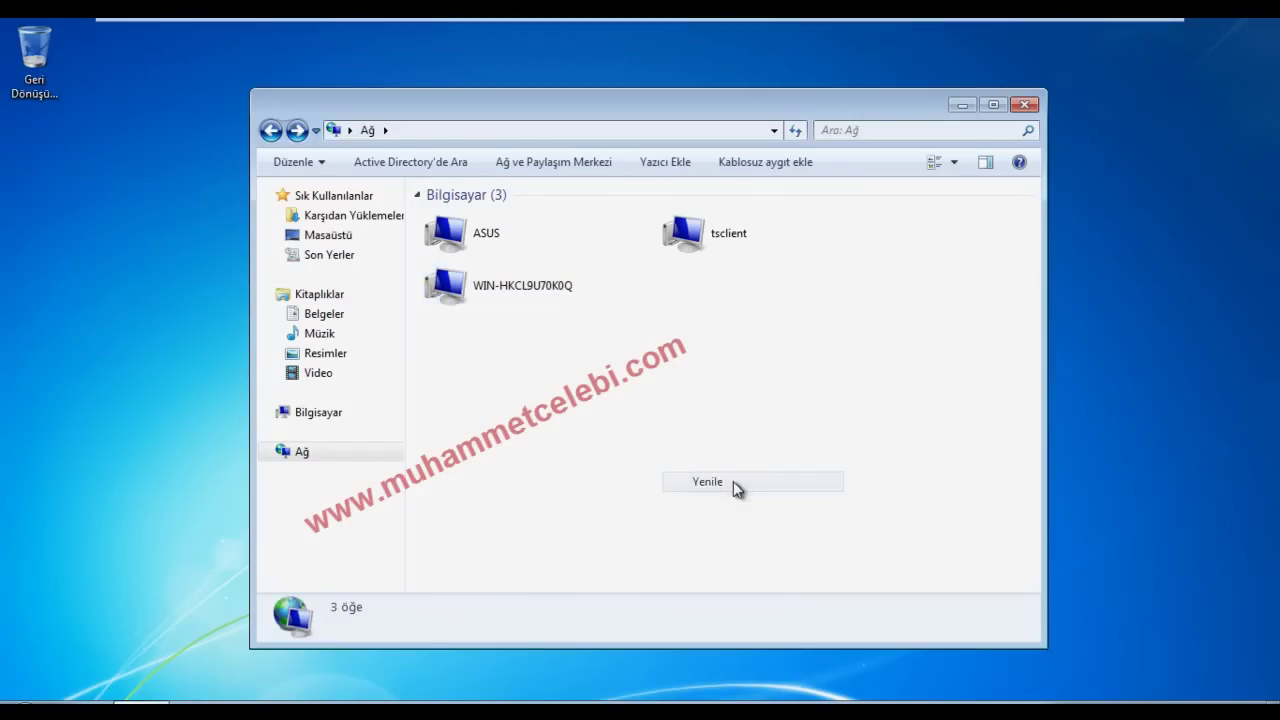
{"action": "double_click", "coordinate": [521, 281]}
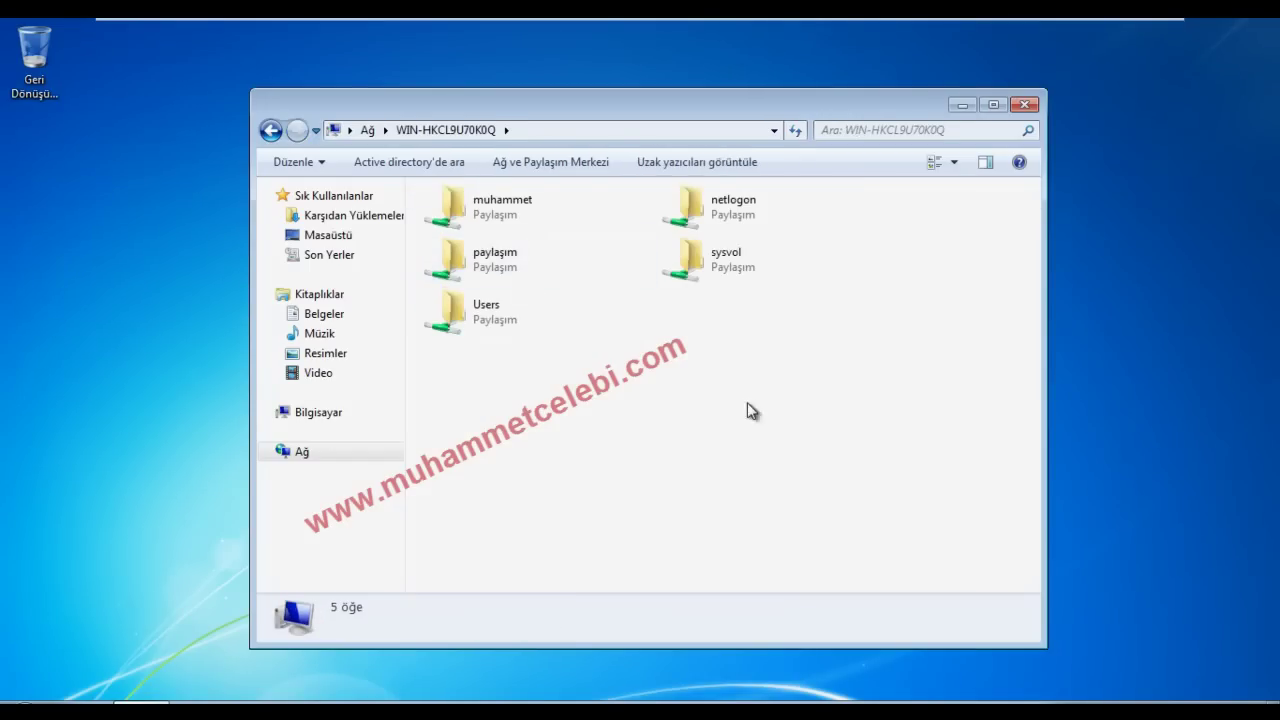
{"action": "double_click", "coordinate": [524, 281]}
{"action": "right_click", "coordinate": [527, 336]}
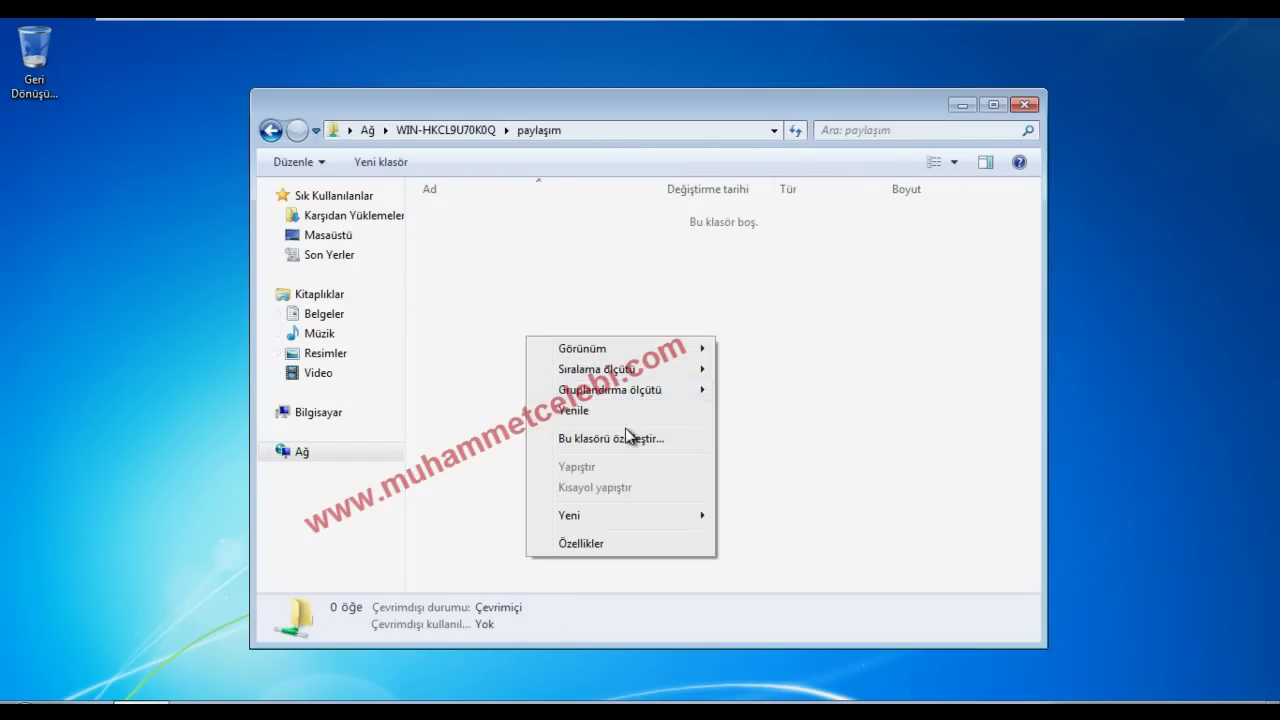
{"action": "left_click", "coordinate": [617, 408]}
{"action": "left_click", "coordinate": [1074, 29]}
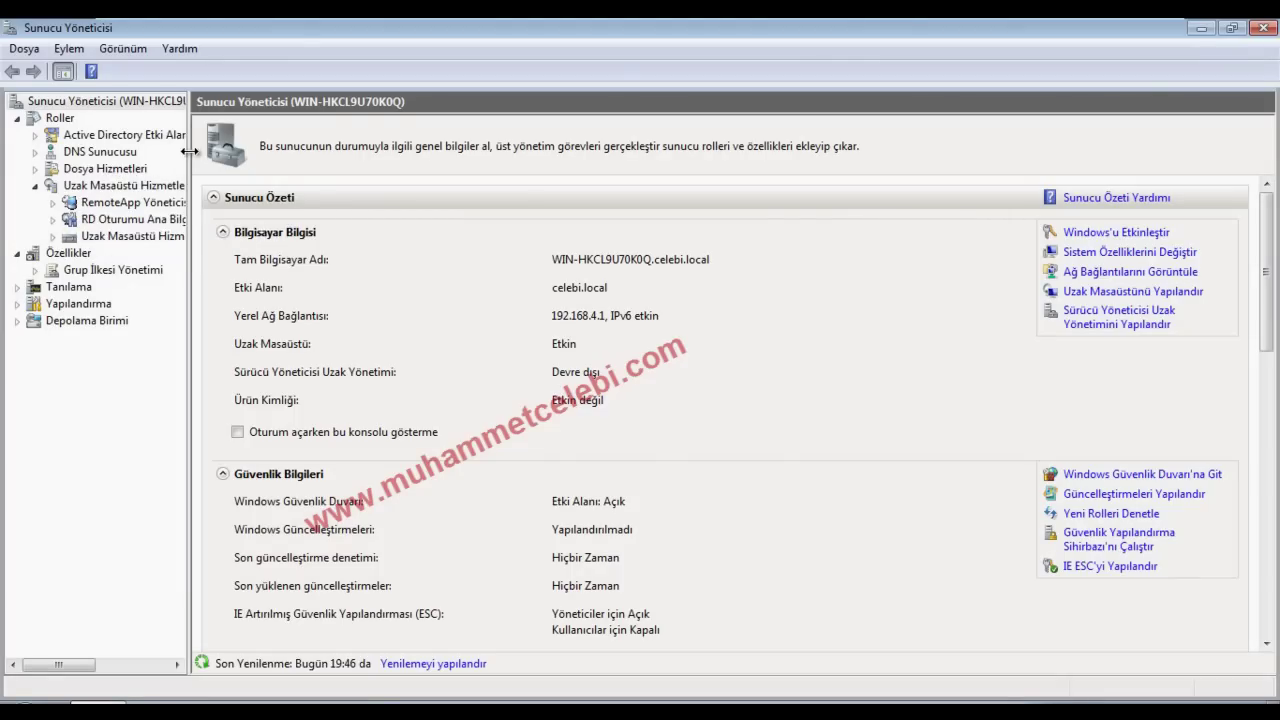
Open RemoteApp Yöneticisi and start the RemoteApp Programlarını ekle wizard.
{"action": "left_click_drag", "start_coordinate": [189, 151], "coordinate": [398, 155]}
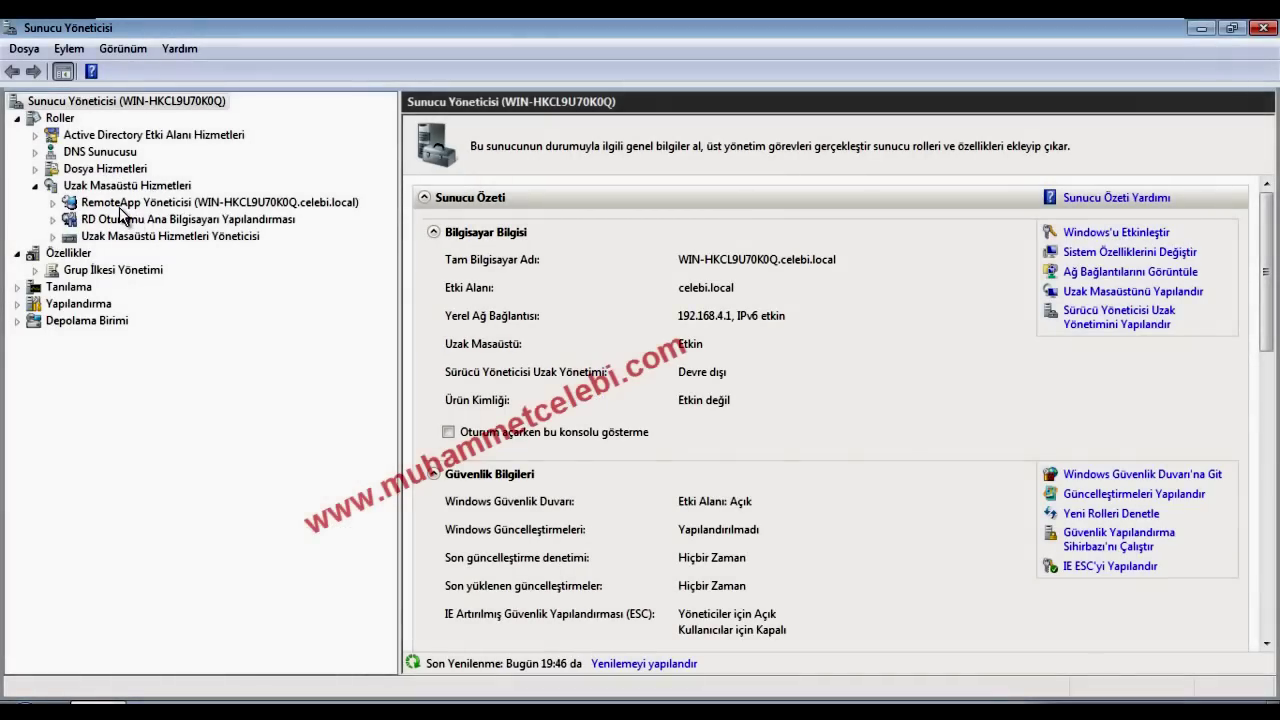
{"action": "left_click", "coordinate": [119, 205]}
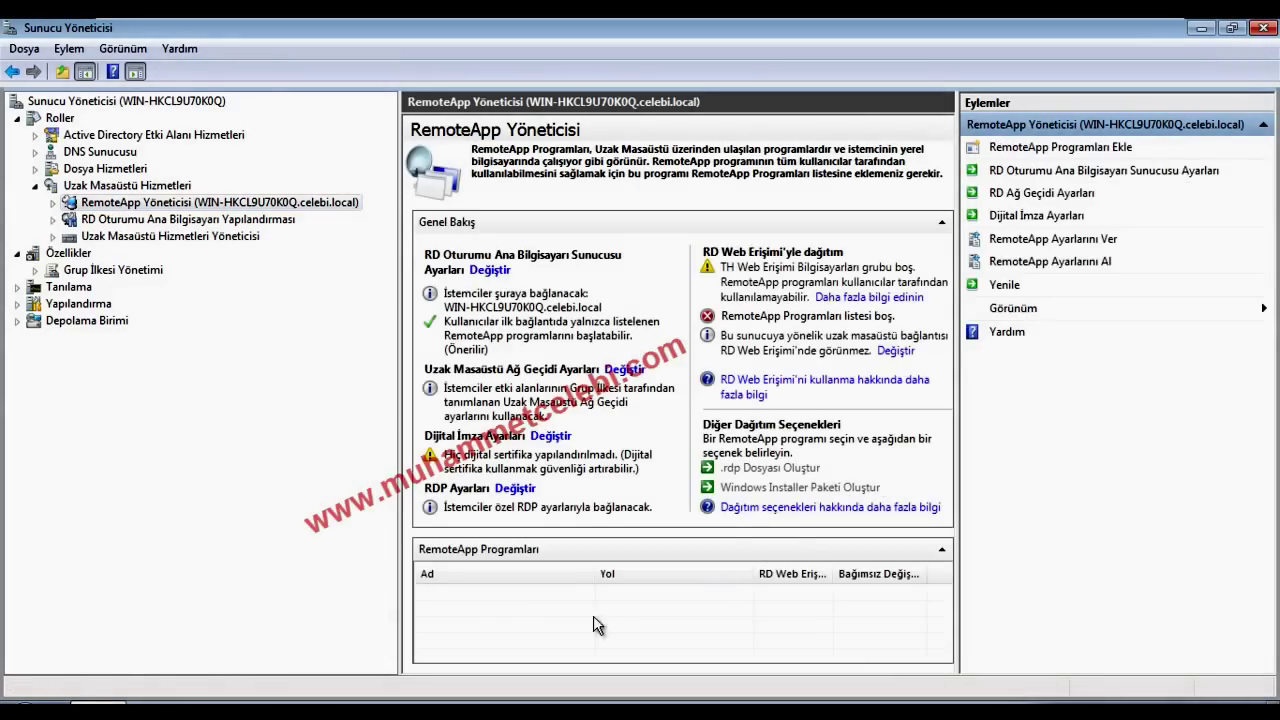
{"action": "right_click", "coordinate": [498, 598]}
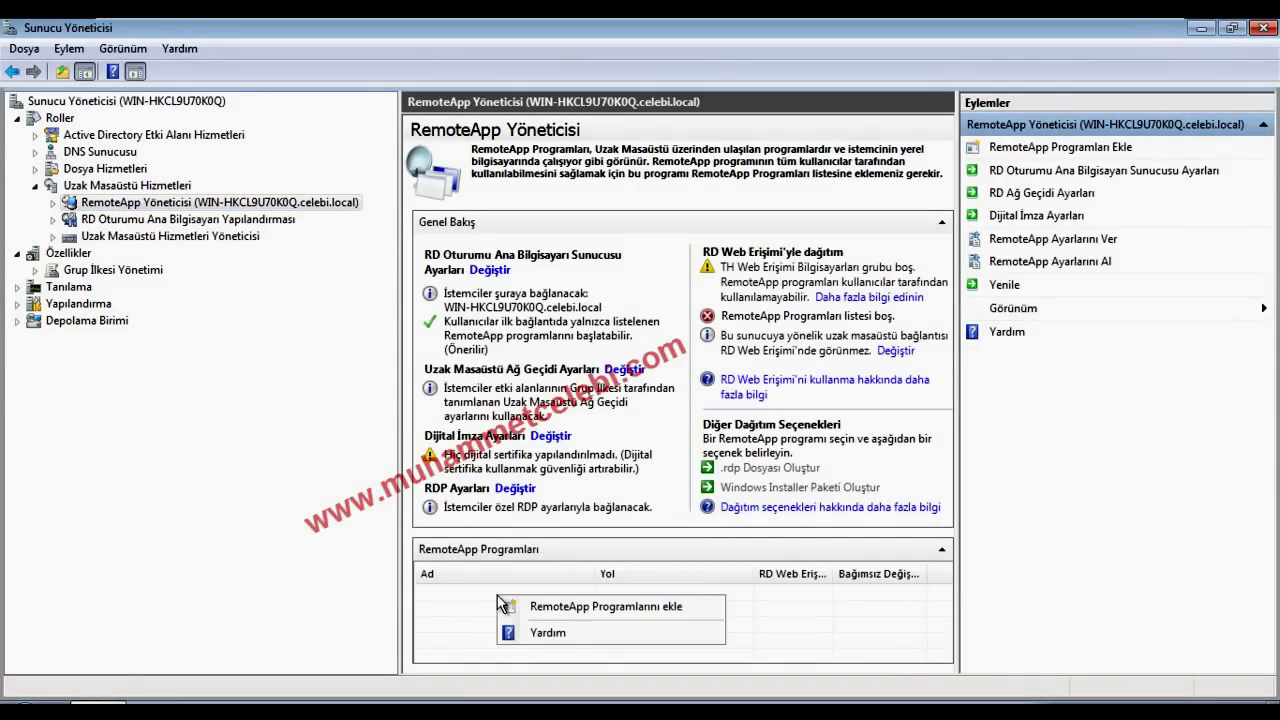
{"action": "left_click", "coordinate": [593, 607]}
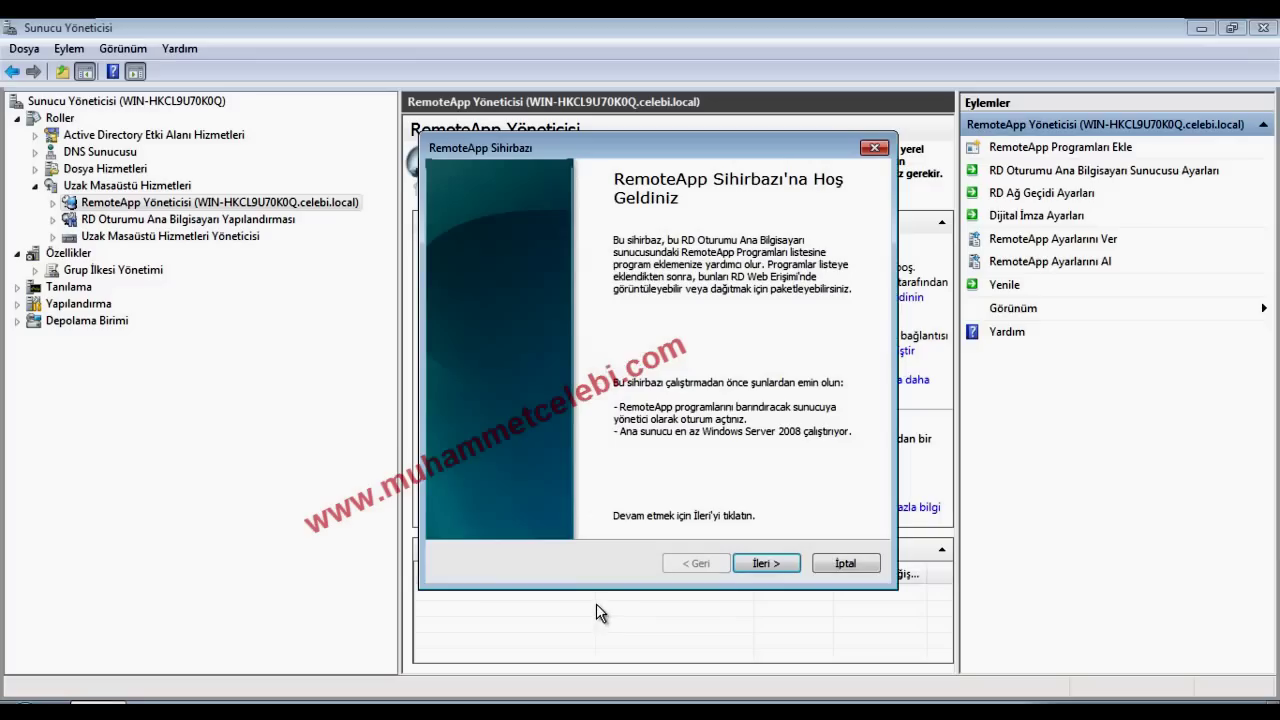
{"action": "left_click", "coordinate": [760, 564]}
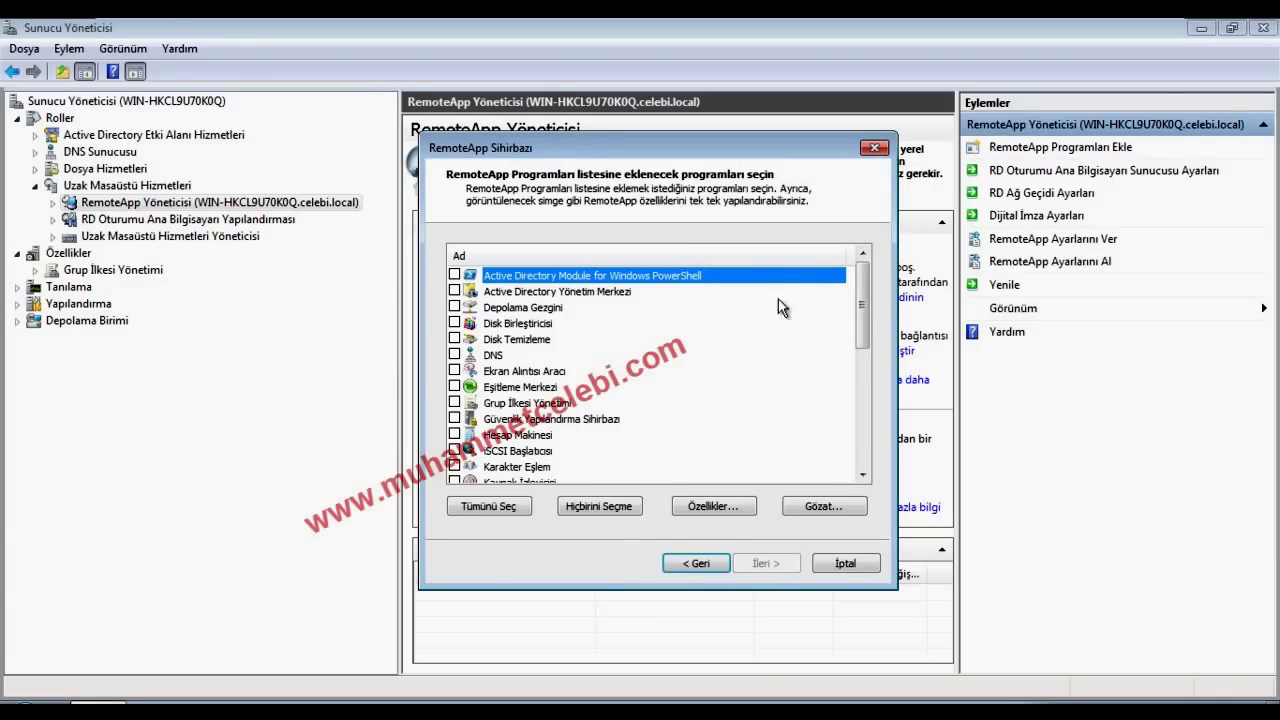
Tick WinRAR and Hesap Makinesi in the wizard and finish adding them.
{"action": "left_click_drag", "start_coordinate": [859, 291], "coordinate": [862, 369]}
{"action": "left_click", "coordinate": [455, 451]}
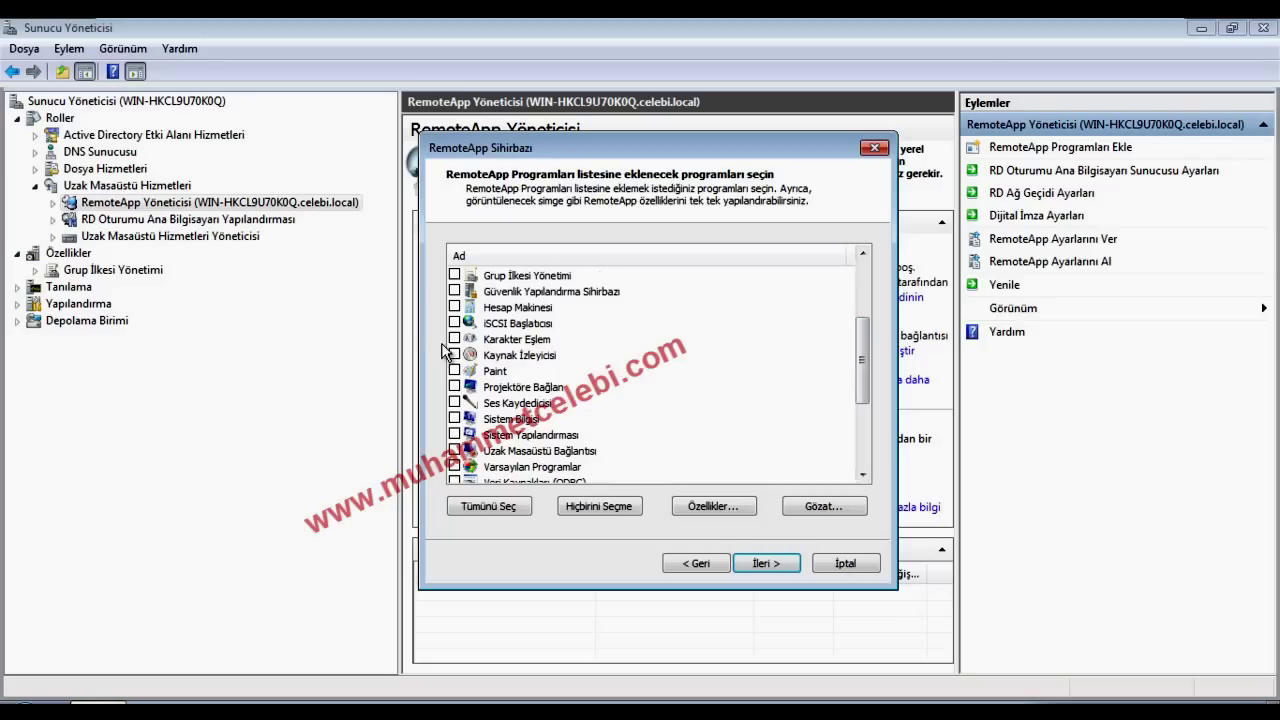
{"action": "left_click", "coordinate": [455, 308]}
{"action": "left_click_drag", "start_coordinate": [867, 358], "coordinate": [868, 430]}
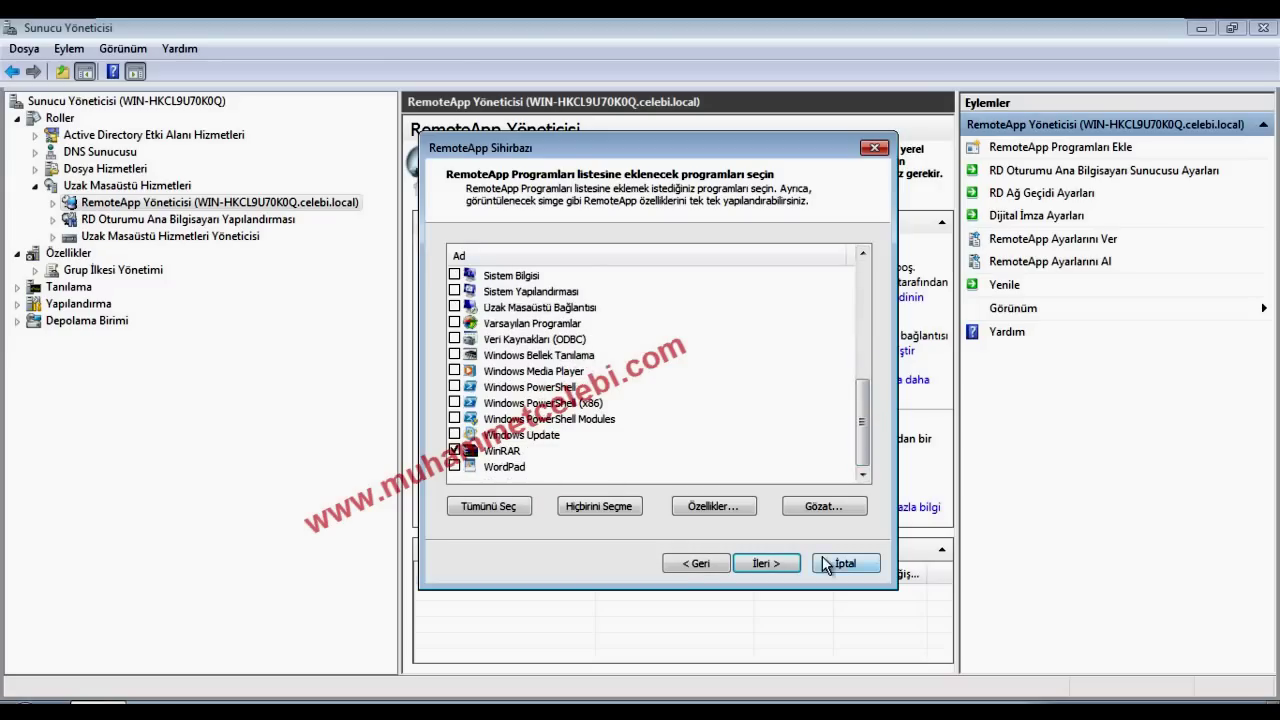
{"action": "left_click", "coordinate": [766, 563]}
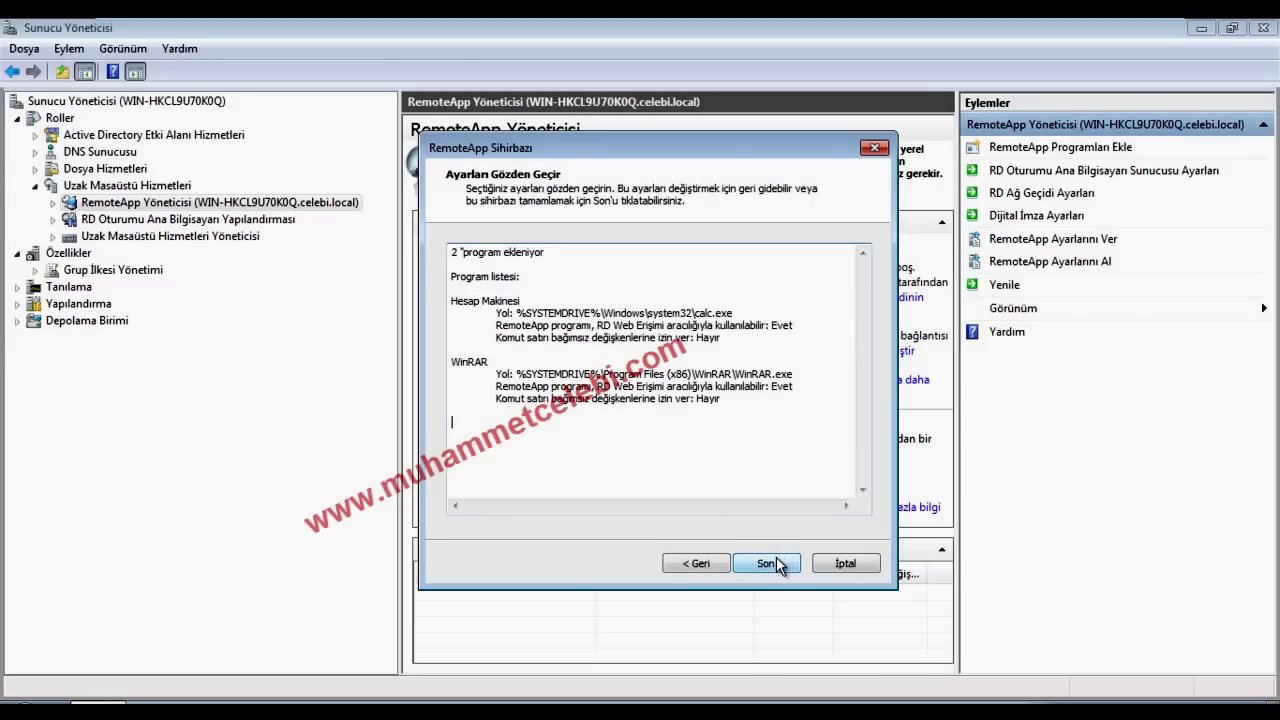
{"action": "left_click", "coordinate": [766, 563]}
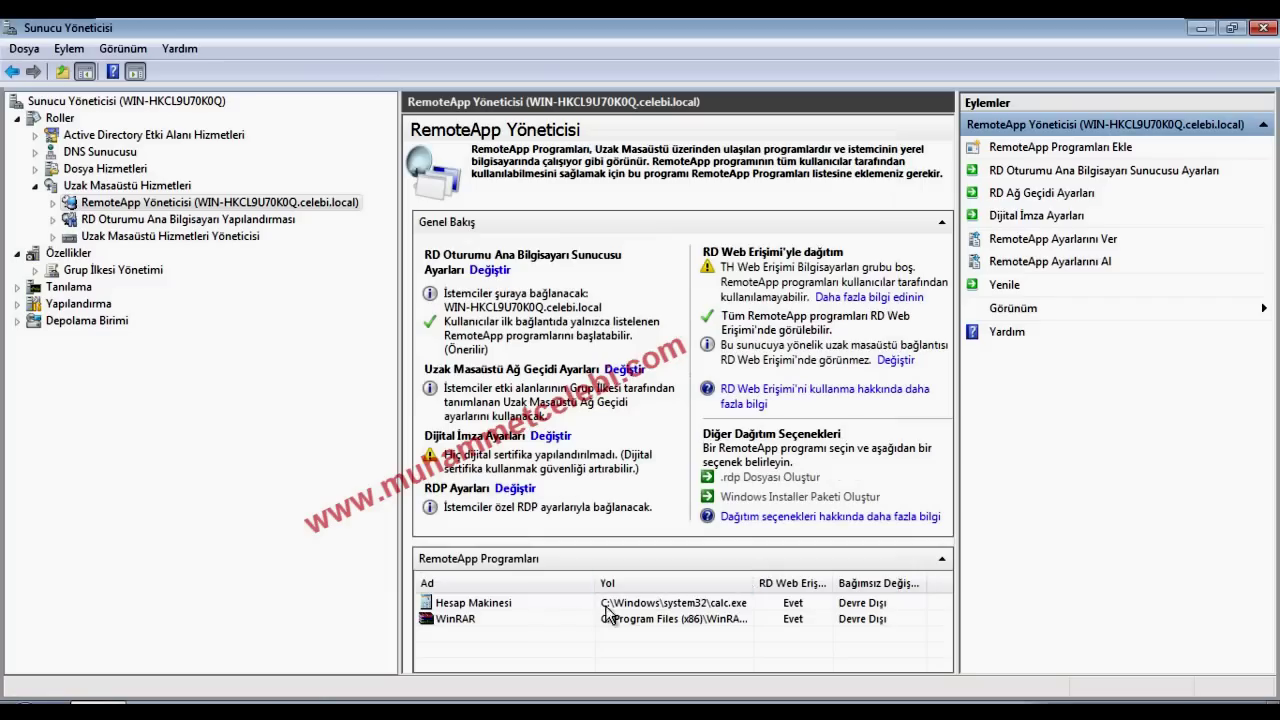
Create an .rdp package for Hesap Makinesi saved in the paylaşım folder.
{"action": "right_click", "coordinate": [705, 604]}
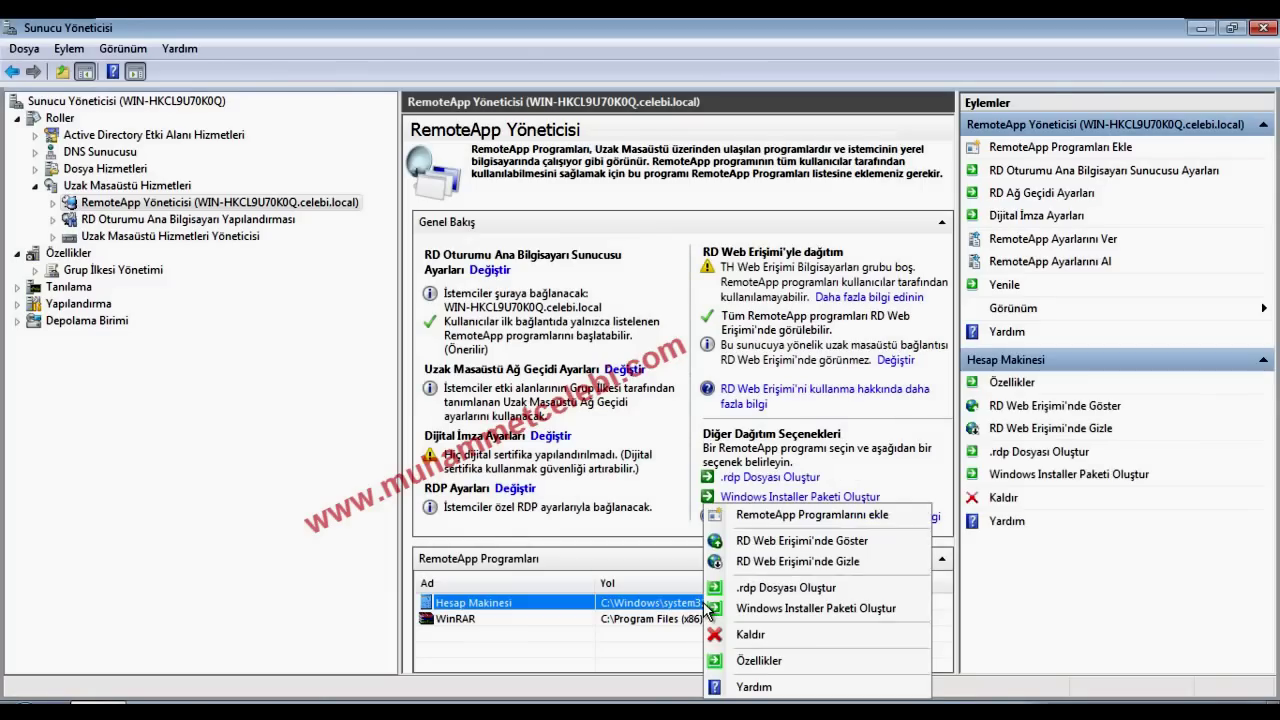
{"action": "left_click", "coordinate": [805, 590]}
{"action": "left_click", "coordinate": [766, 563]}
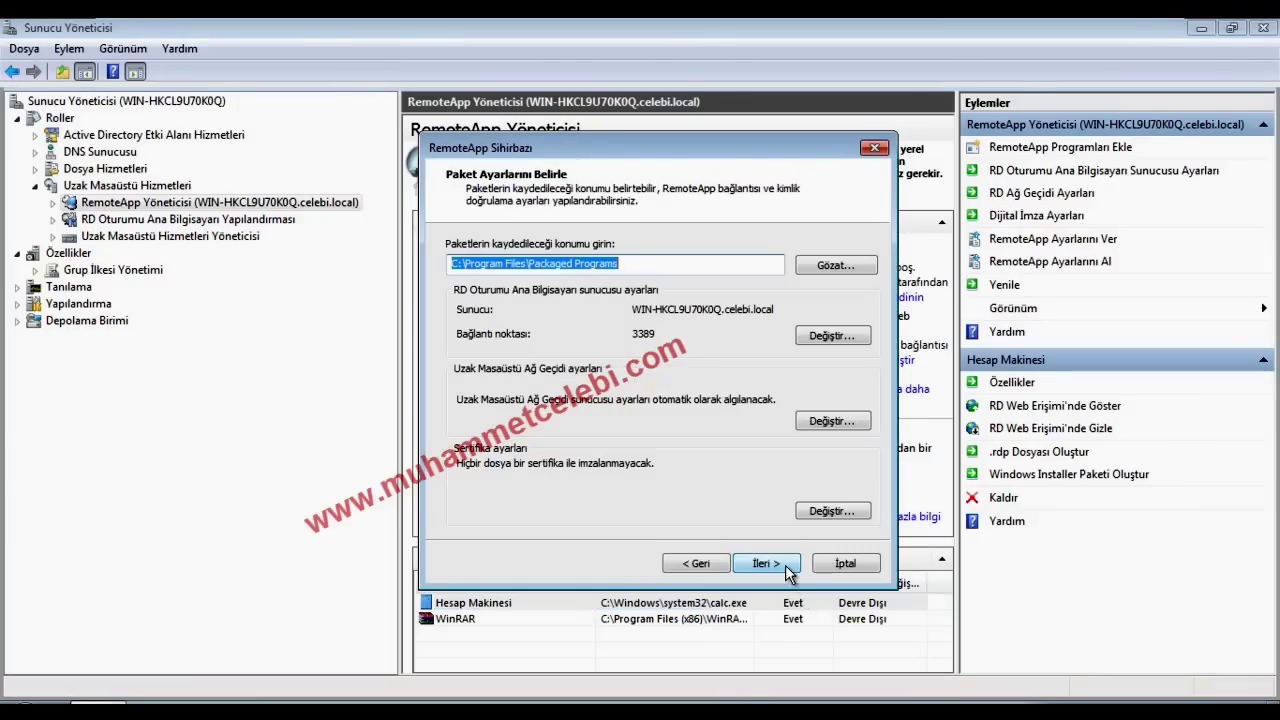
{"action": "left_click", "coordinate": [836, 265]}
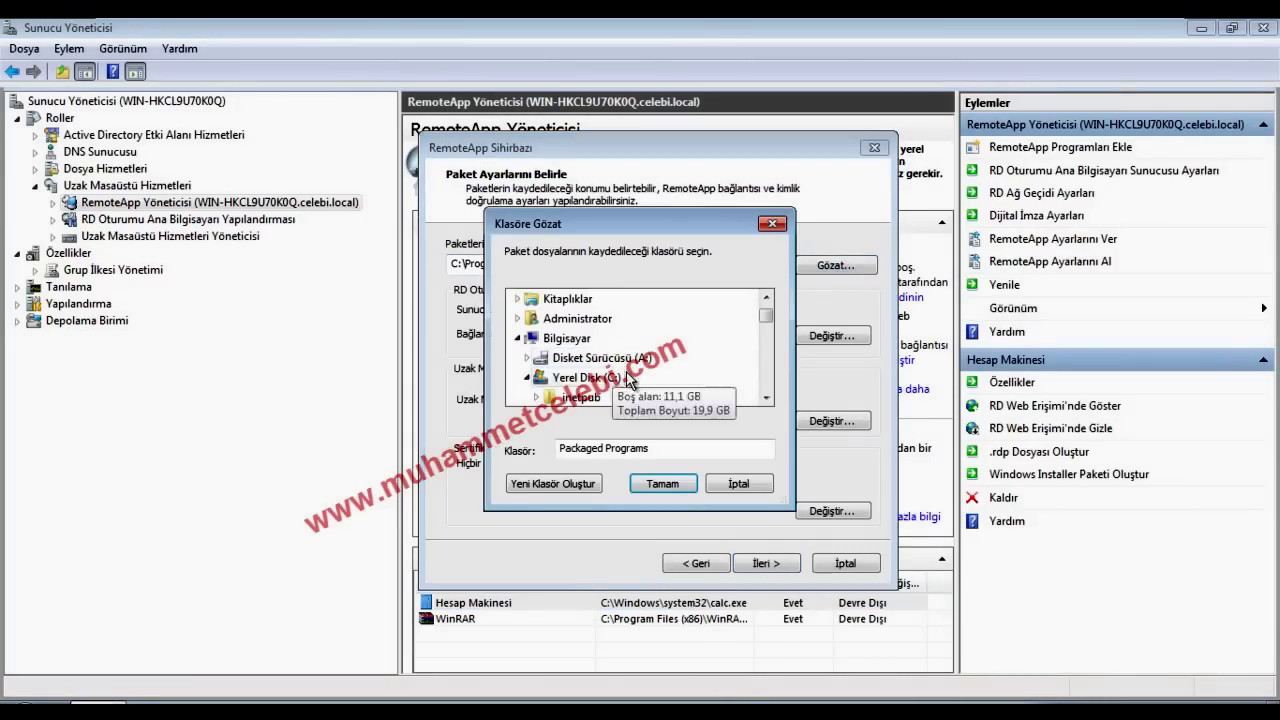
{"action": "left_click_drag", "start_coordinate": [763, 318], "coordinate": [765, 382]}
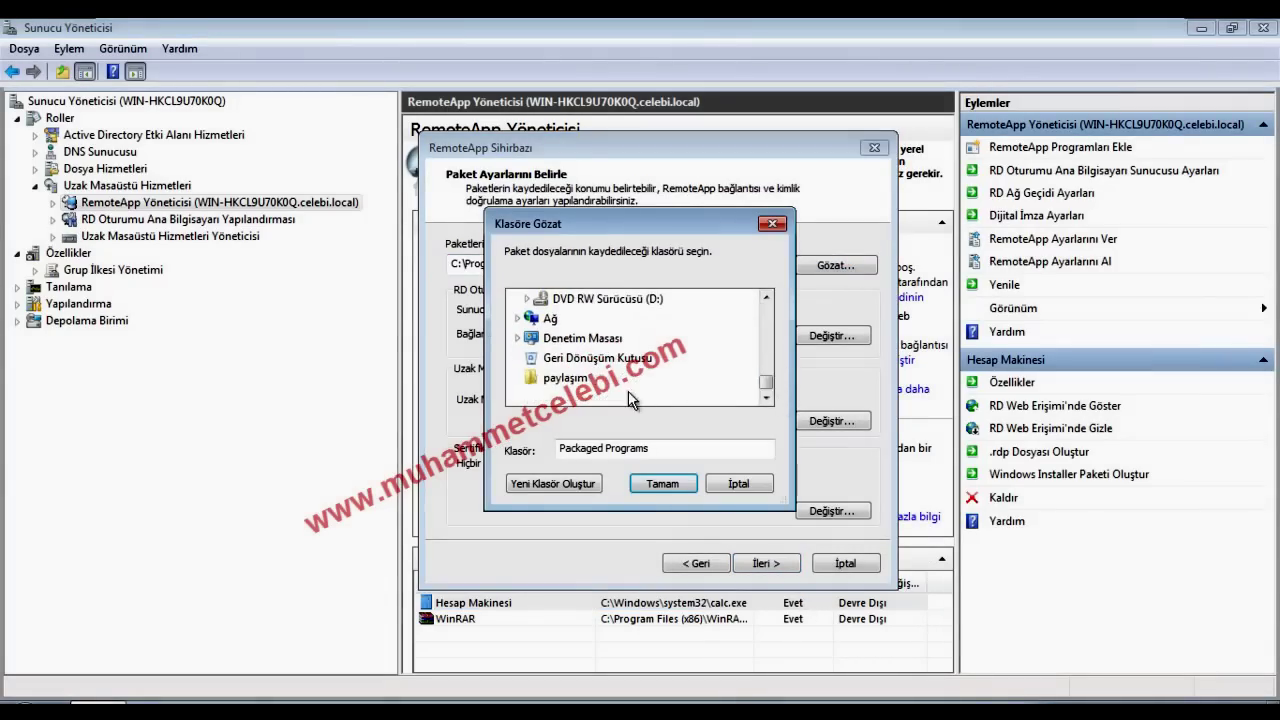
{"action": "left_click", "coordinate": [557, 381]}
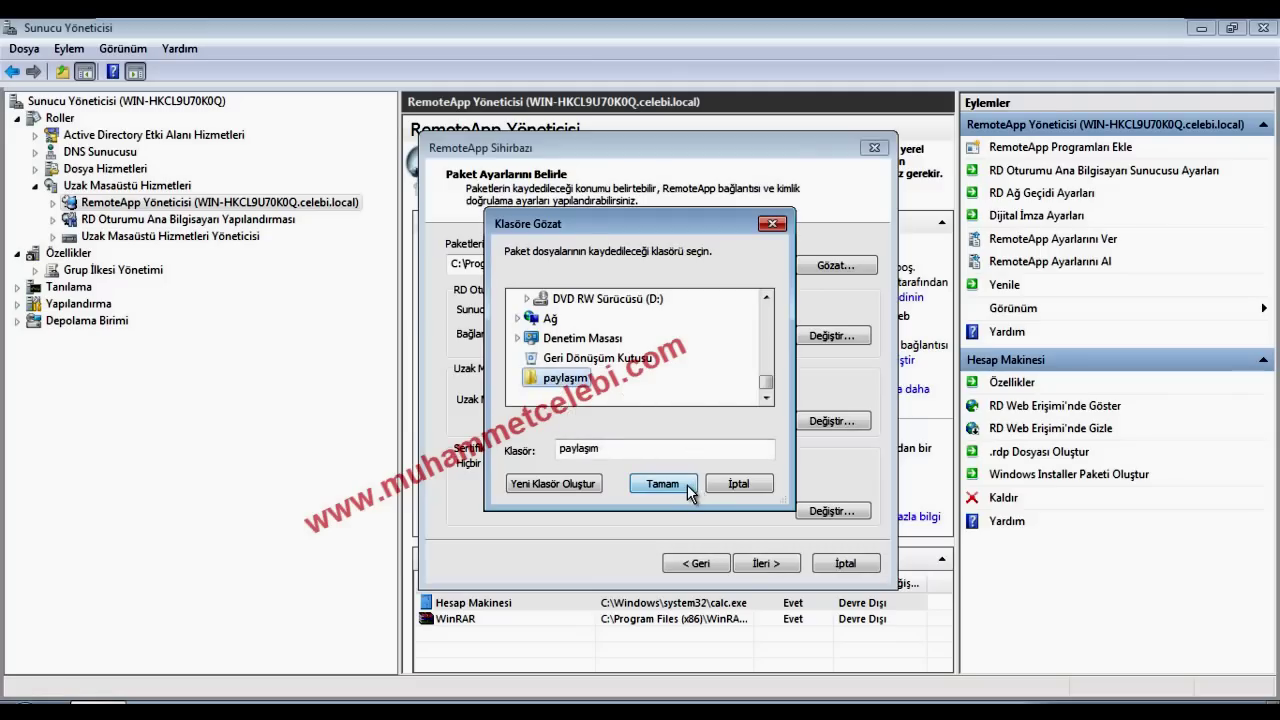
{"action": "left_click", "coordinate": [687, 484]}
{"action": "left_click", "coordinate": [764, 560]}
{"action": "left_click", "coordinate": [758, 555]}
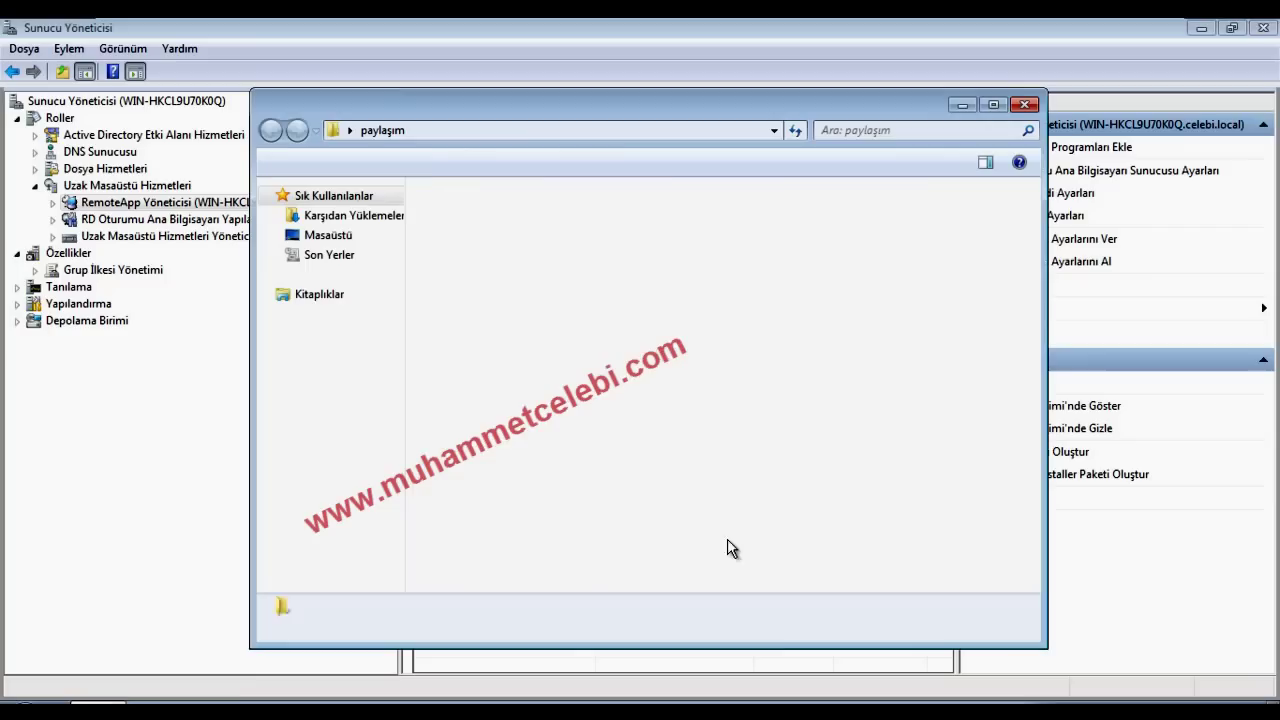
{"action": "left_click", "coordinate": [1024, 104]}
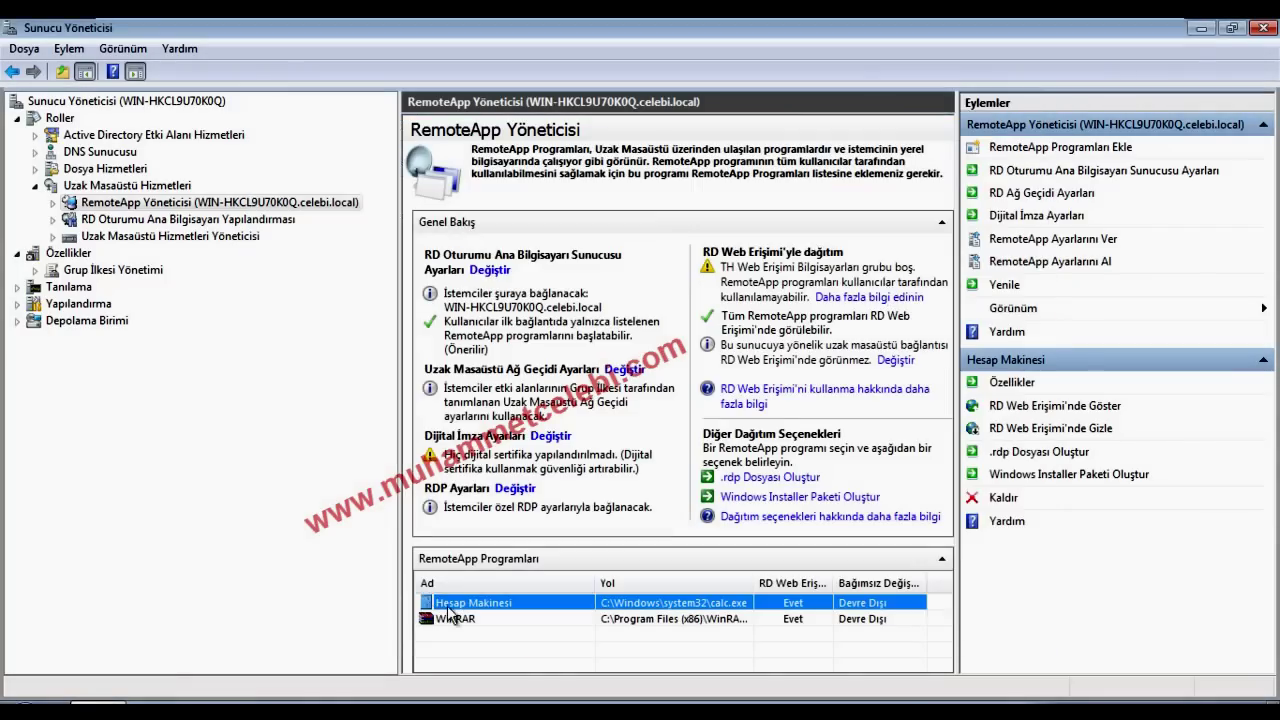
Create an .rdp package for WinRAR saved in the paylaşım folder.
{"action": "left_click", "coordinate": [455, 619]}
{"action": "right_click", "coordinate": [462, 625]}
{"action": "left_click", "coordinate": [524, 590]}
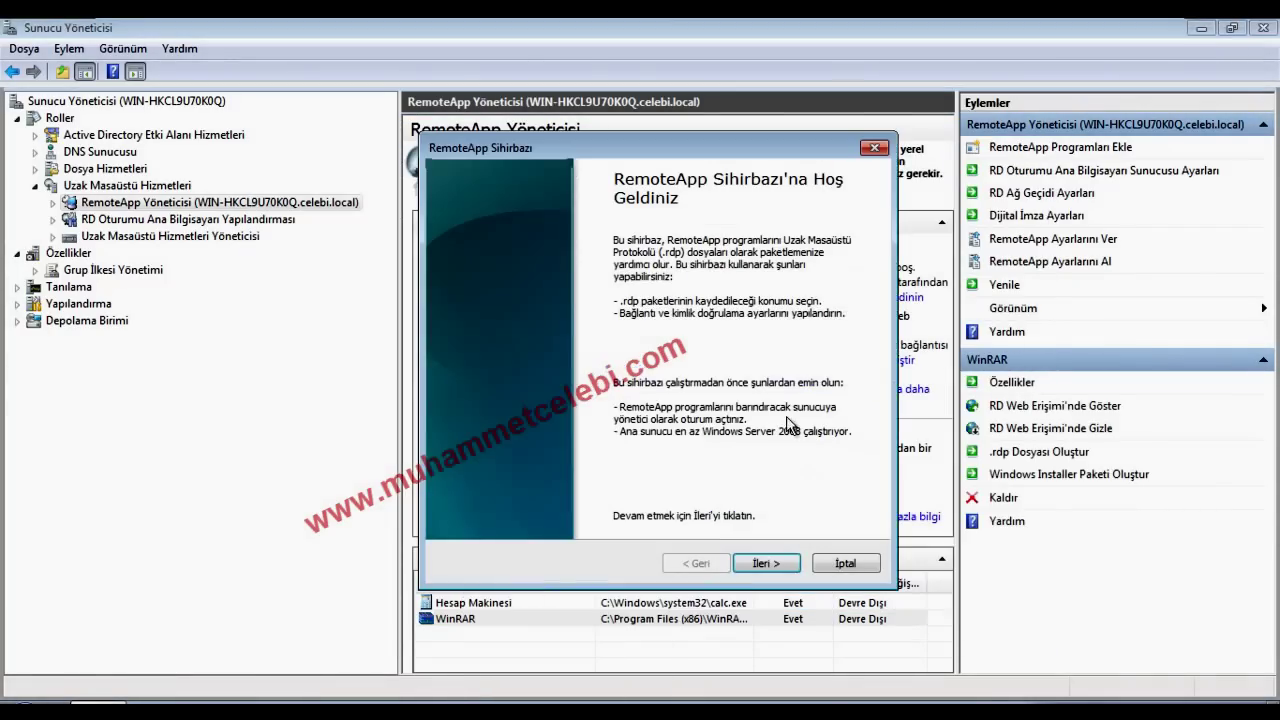
{"action": "left_click", "coordinate": [765, 563]}
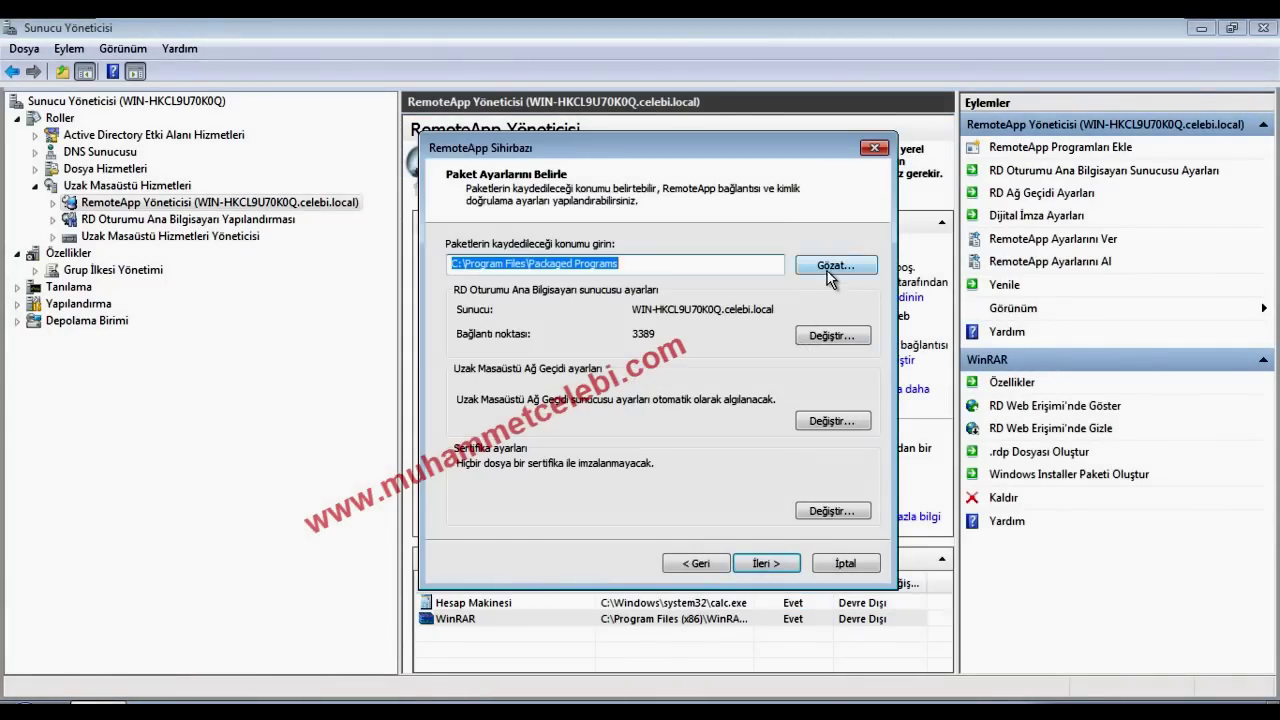
{"action": "left_click", "coordinate": [827, 265]}
{"action": "scroll", "coordinate": [766, 380], "scroll_direction": "down", "scroll_amount": 10}
{"action": "left_click", "coordinate": [570, 380]}
{"action": "left_click", "coordinate": [658, 484]}
{"action": "left_click", "coordinate": [765, 563]}
{"action": "left_click", "coordinate": [766, 565]}
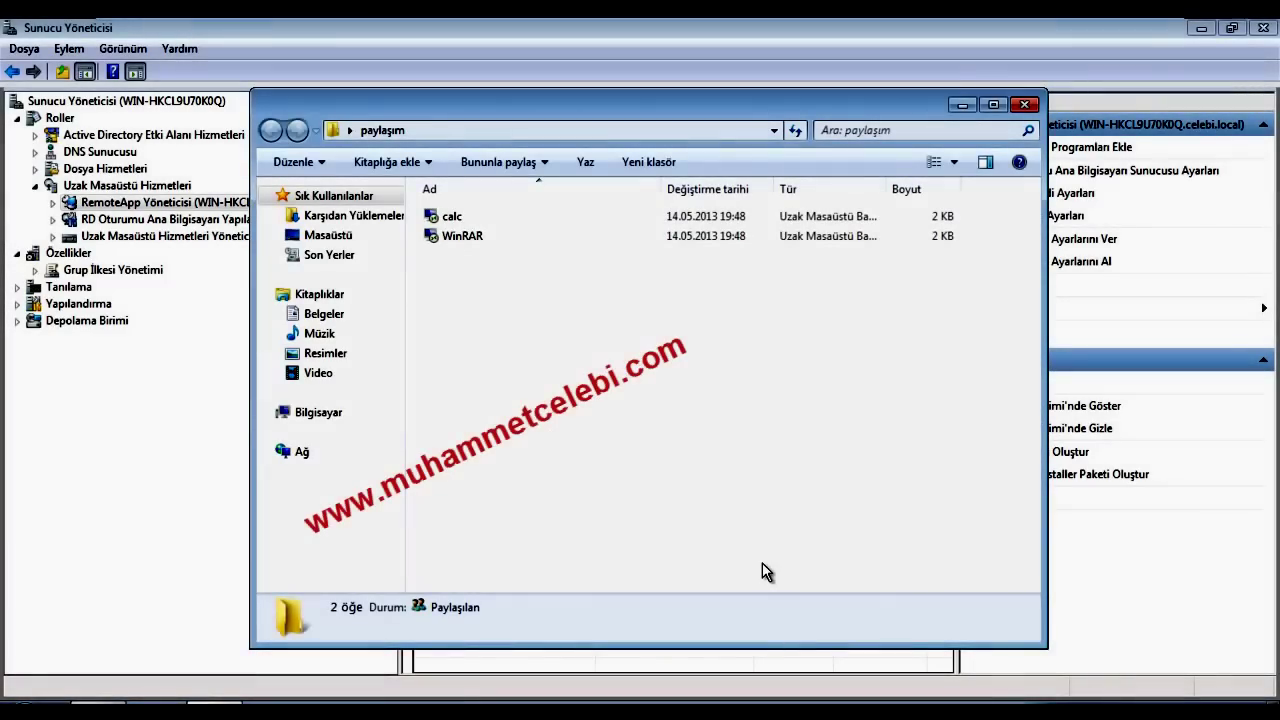
Minimize Server Manager, reopen paylaşım on the server, then switch to the Windows 7 VM.
{"action": "left_click", "coordinate": [1192, 28]}
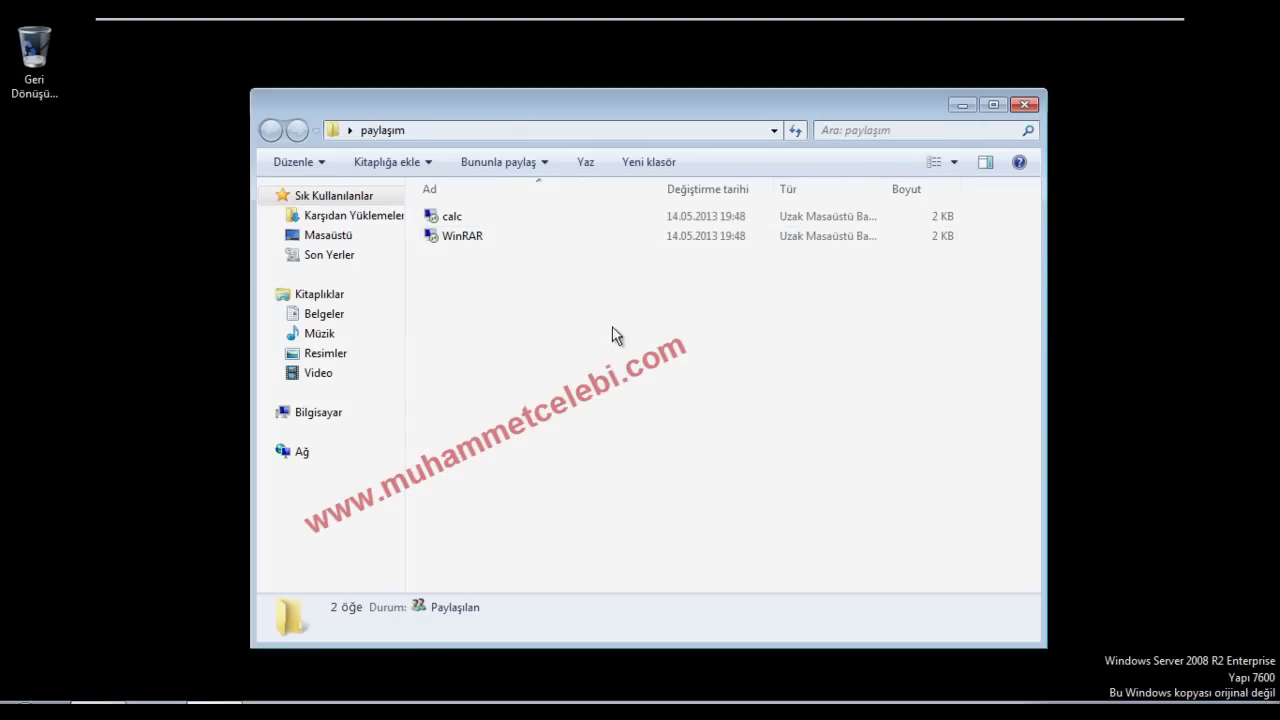
{"action": "left_click", "coordinate": [1023, 105]}
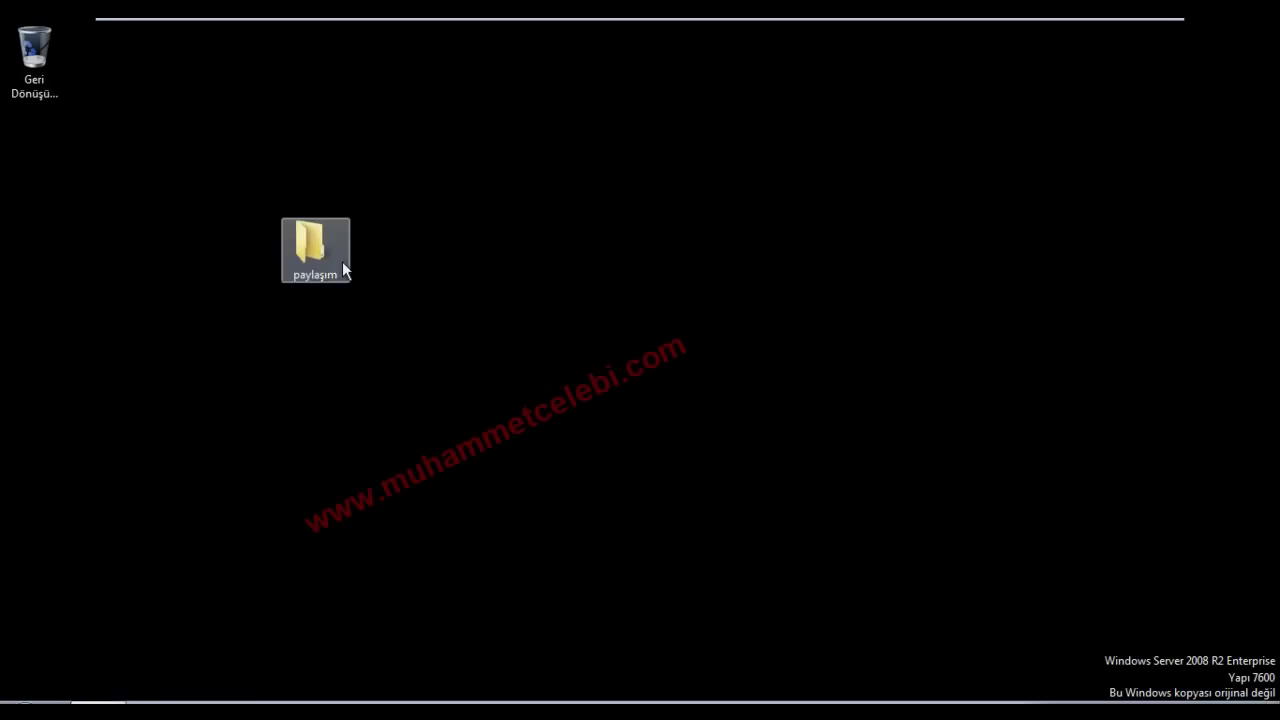
{"action": "double_click", "coordinate": [319, 259]}
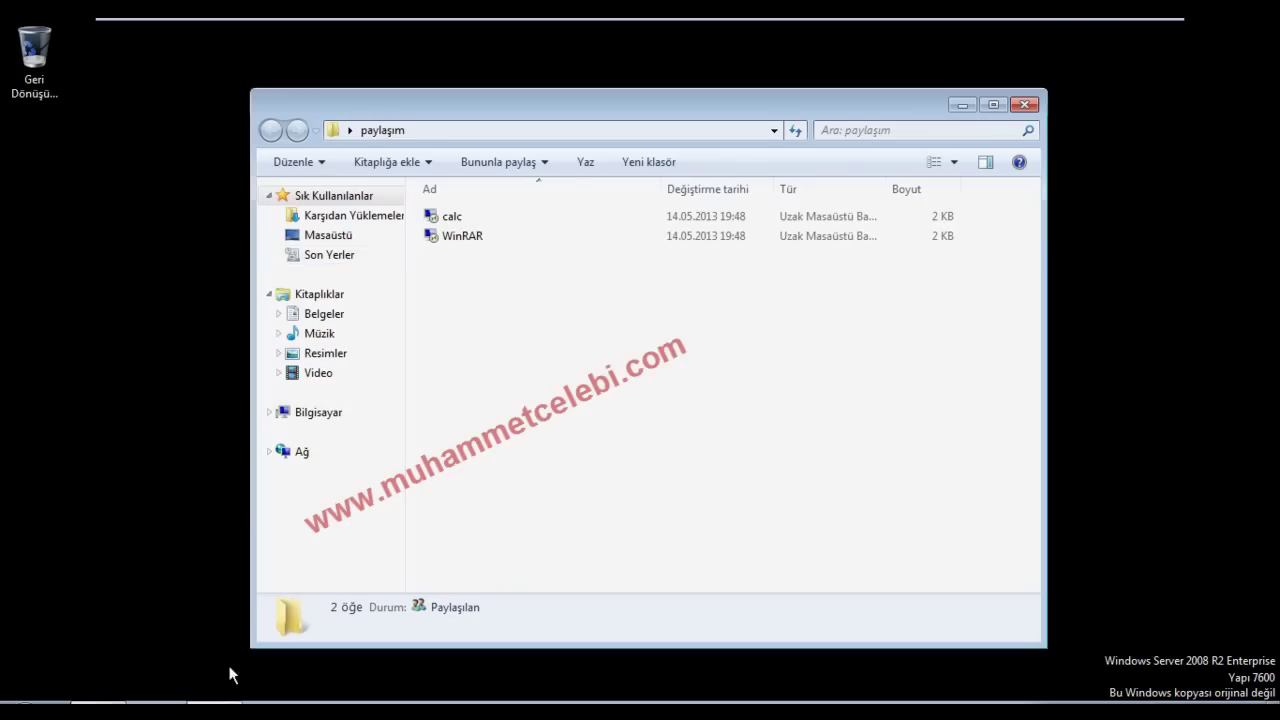
{"action": "mouse_move", "coordinate": [1155, 20]}
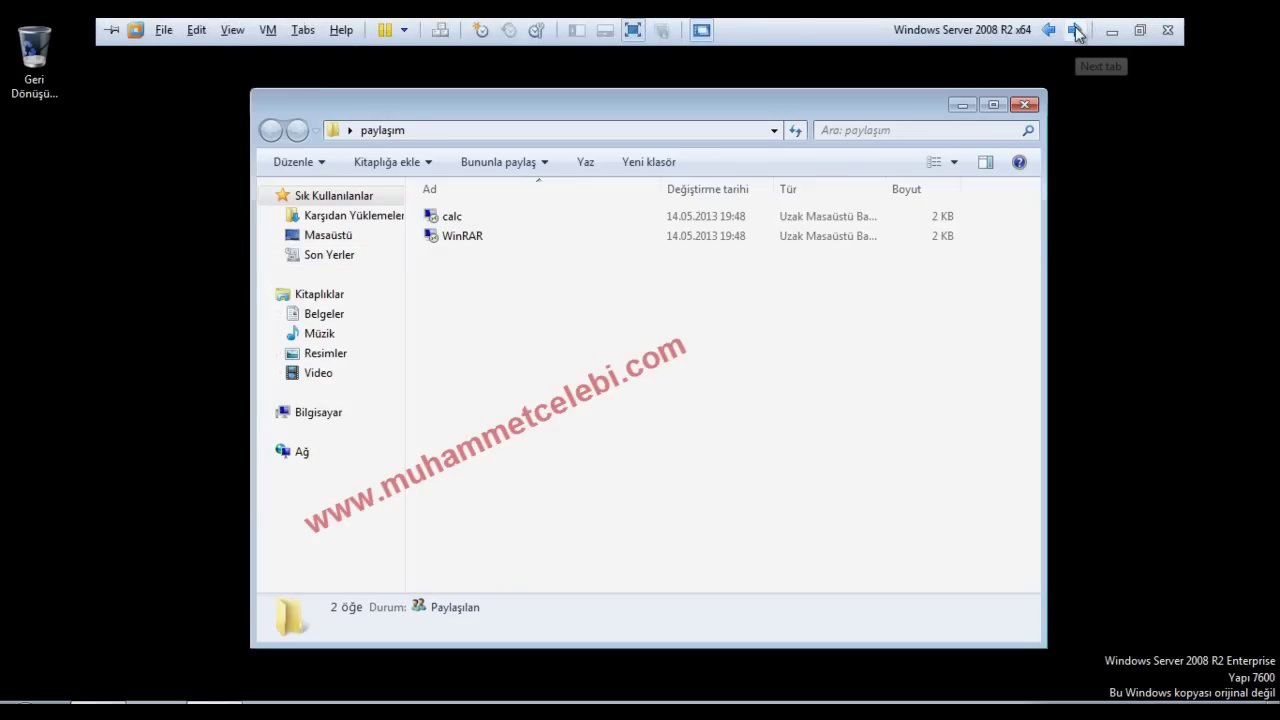
{"action": "left_click", "coordinate": [1076, 32]}
{"action": "left_click", "coordinate": [1076, 30]}
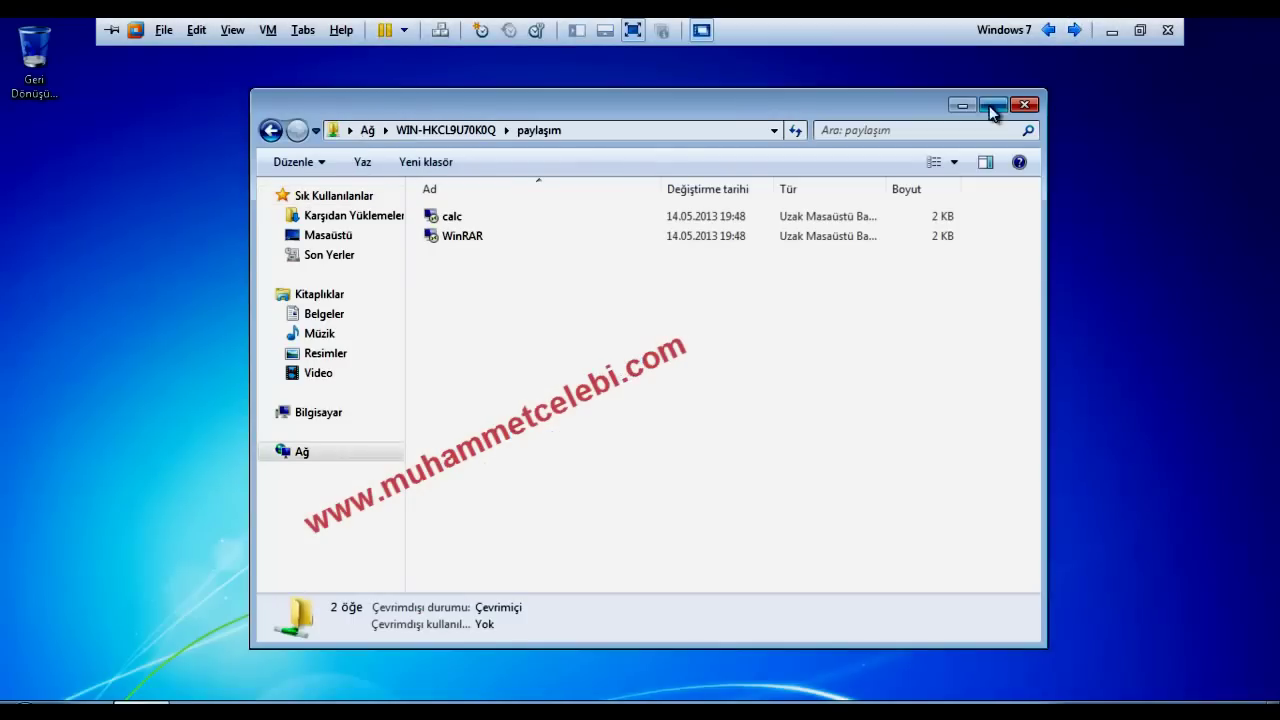
{"action": "left_click", "coordinate": [1023, 105]}
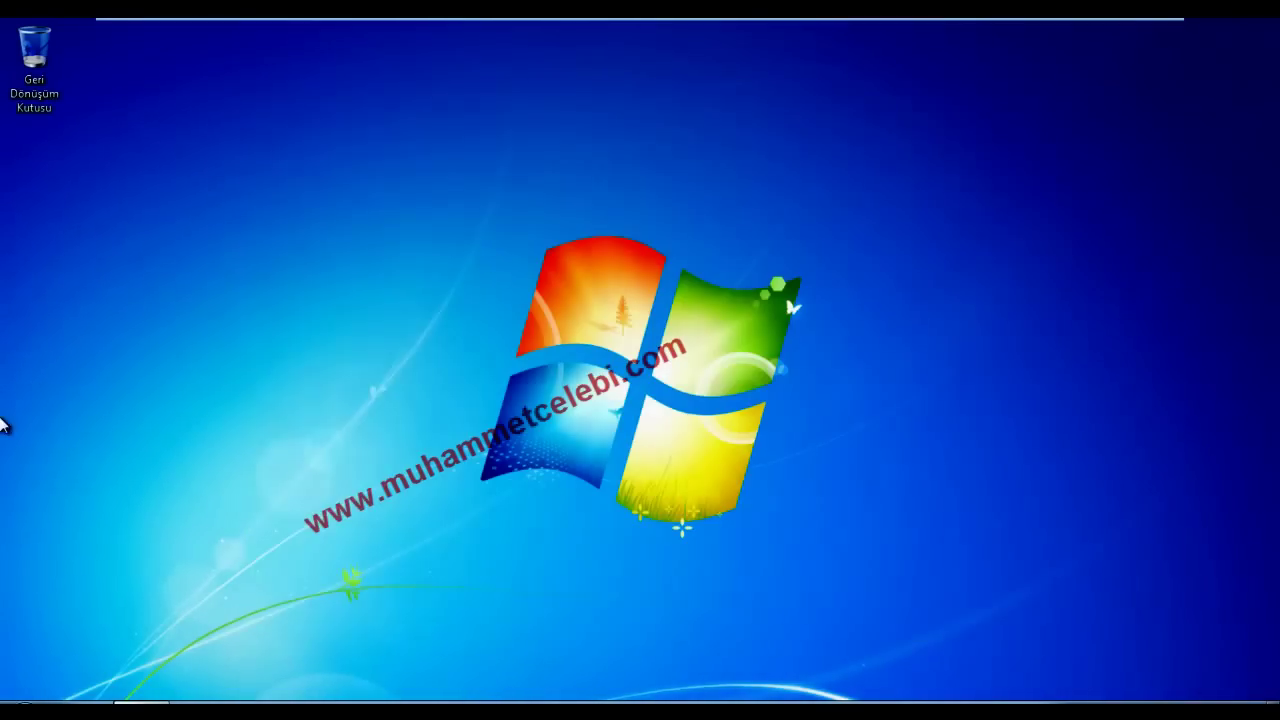
Browse Bilgisayar > Ağ > WIN-HKCL9U70K0Q > paylaşım and launch the calc package.
{"action": "key", "text": "super"}
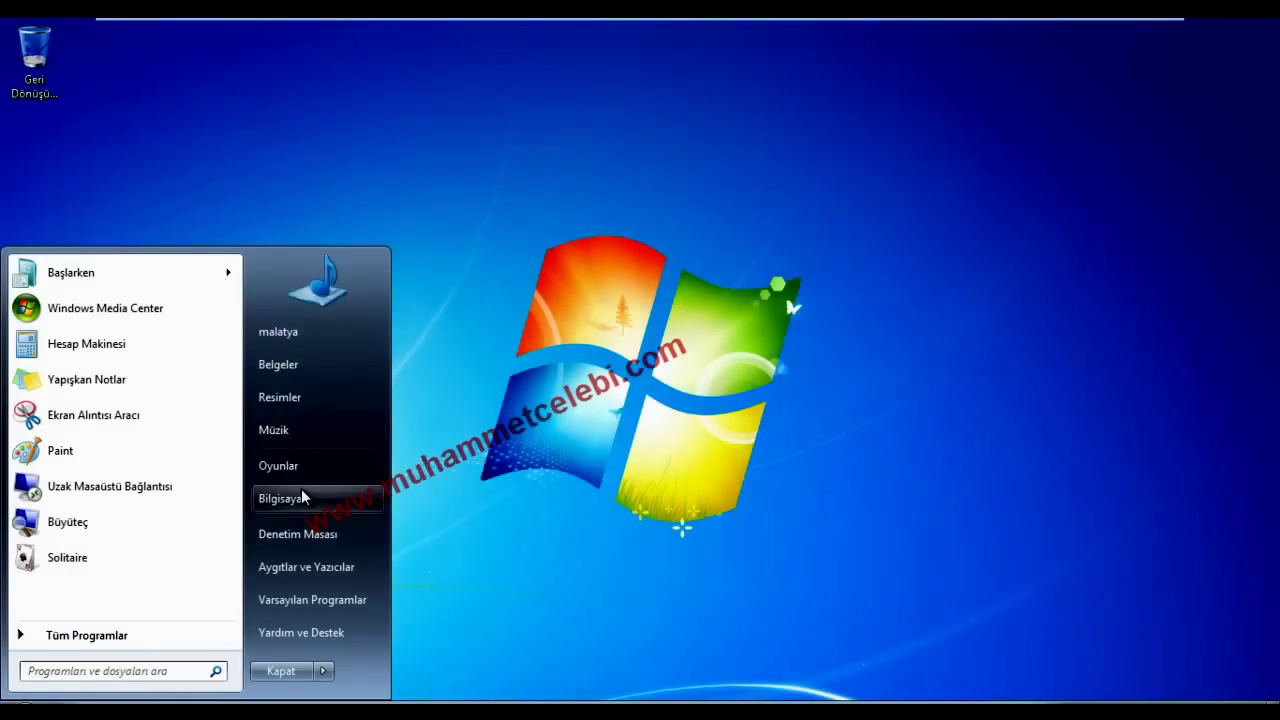
{"action": "left_click", "coordinate": [302, 497]}
{"action": "left_click", "coordinate": [312, 450]}
{"action": "double_click", "coordinate": [534, 306]}
{"action": "double_click", "coordinate": [491, 262]}
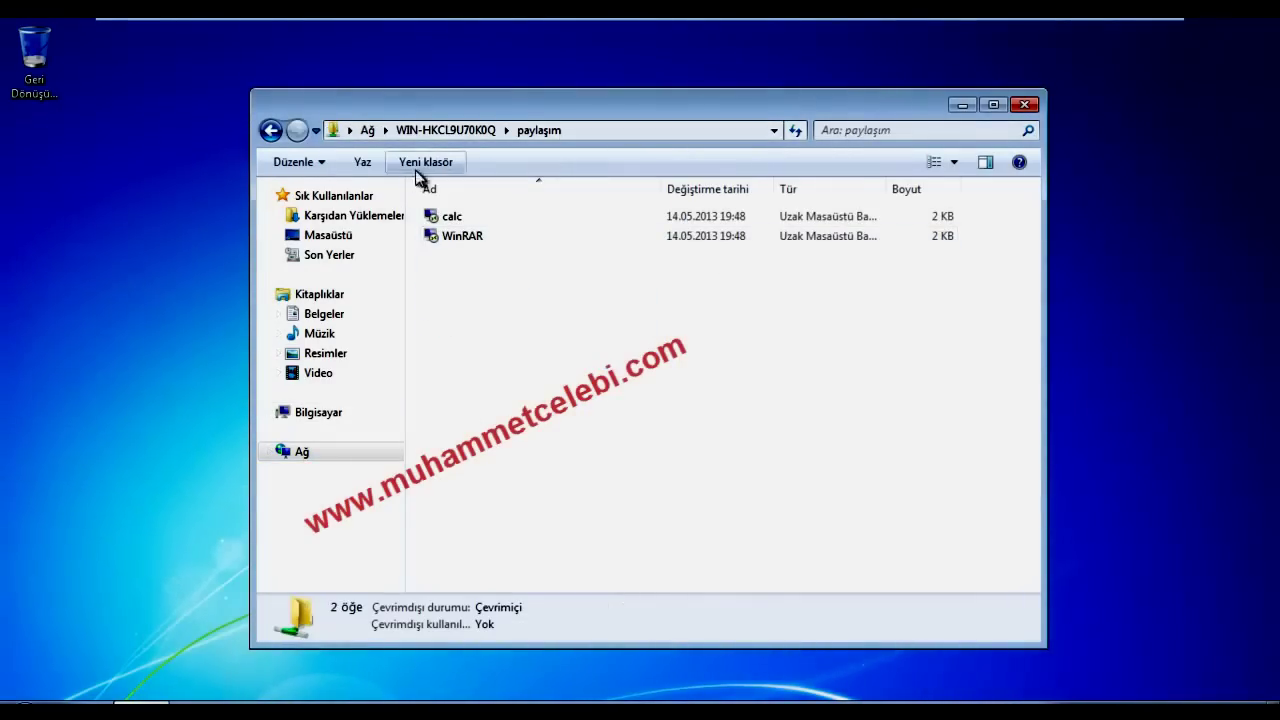
{"action": "left_click", "coordinate": [476, 224]}
{"action": "double_click", "coordinate": [476, 224]}
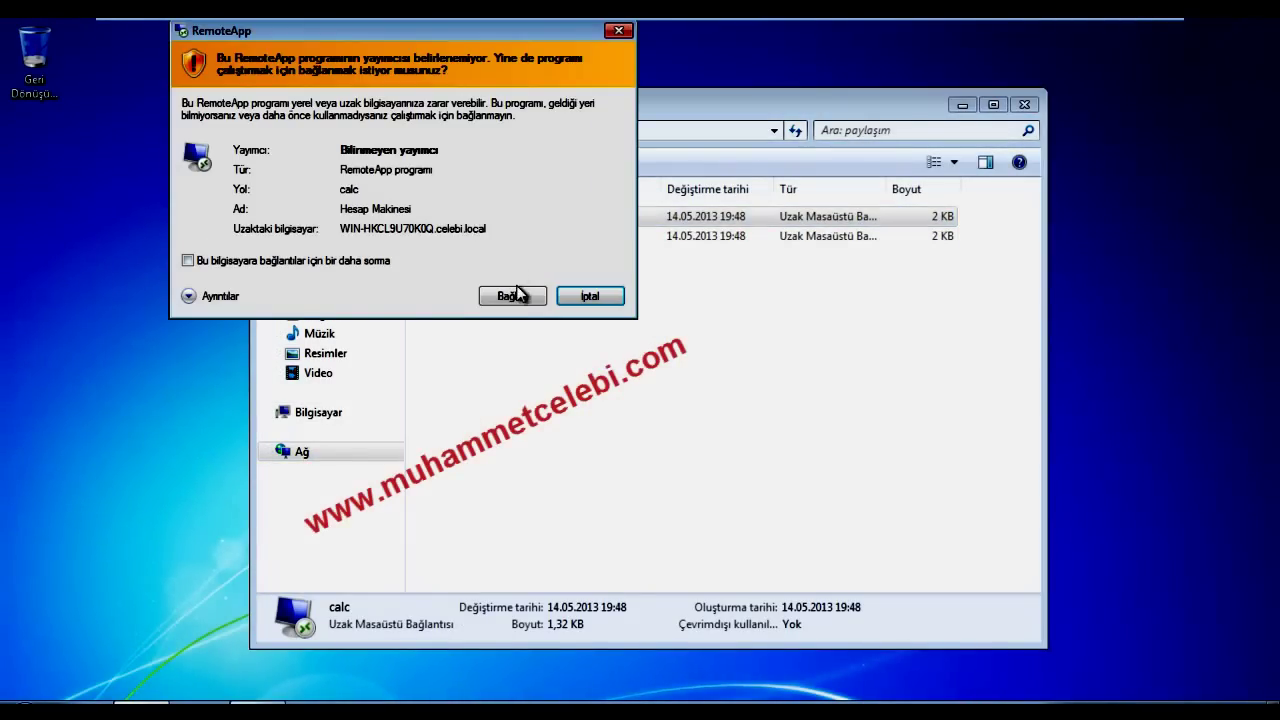
Accept the RemoteApp connection and sign in with the administrator account's user name and password.
{"action": "left_click", "coordinate": [514, 295]}
{"action": "left_click", "coordinate": [343, 220]}
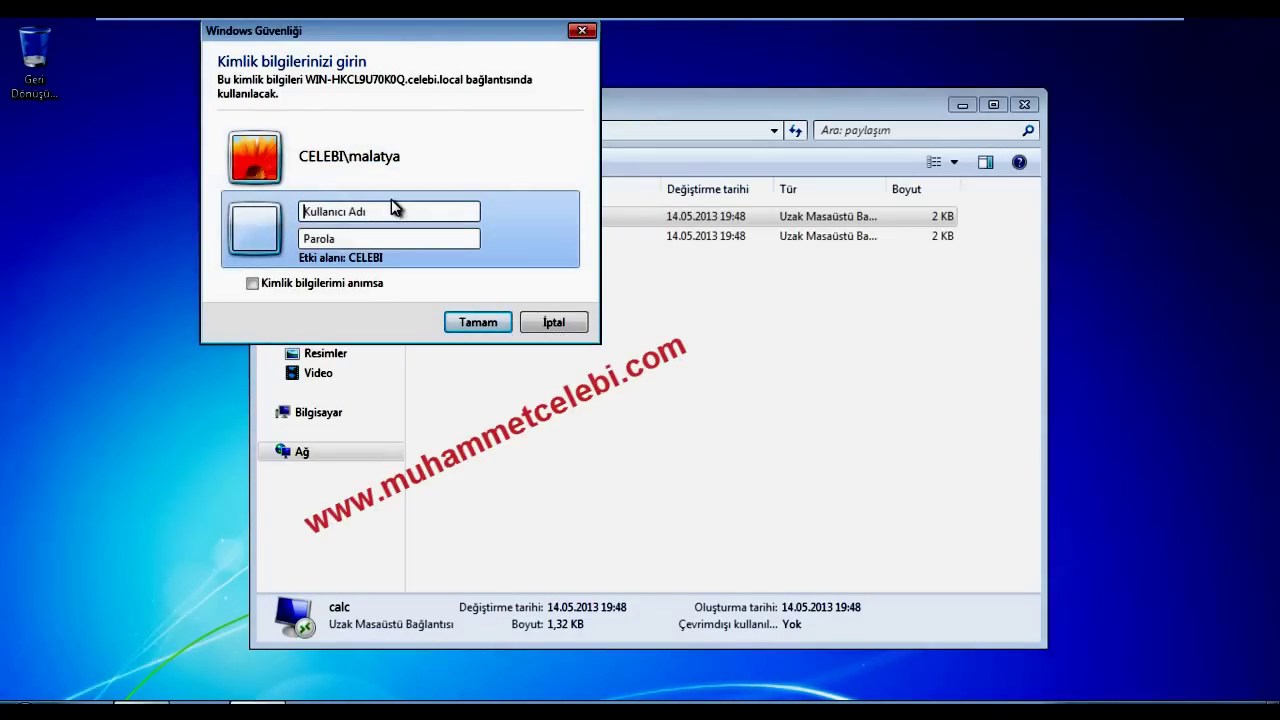
{"action": "type", "text": "ator"}
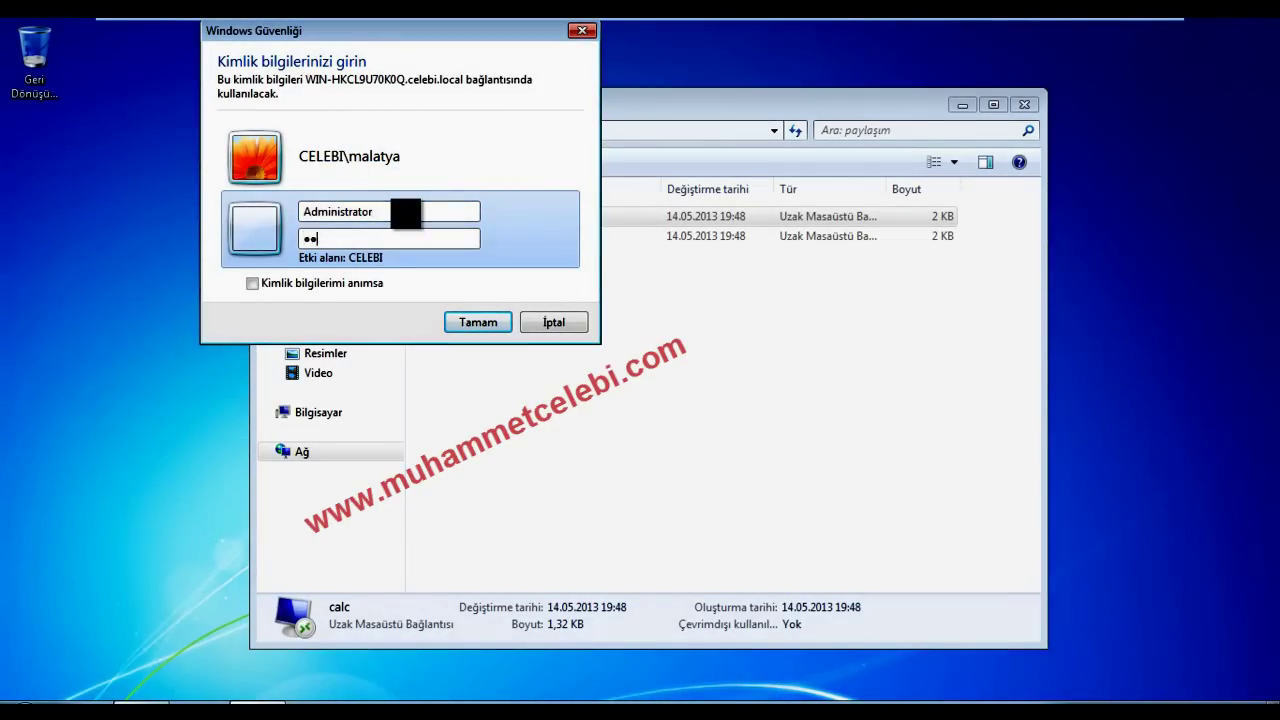
{"action": "type", "text": "•••"}
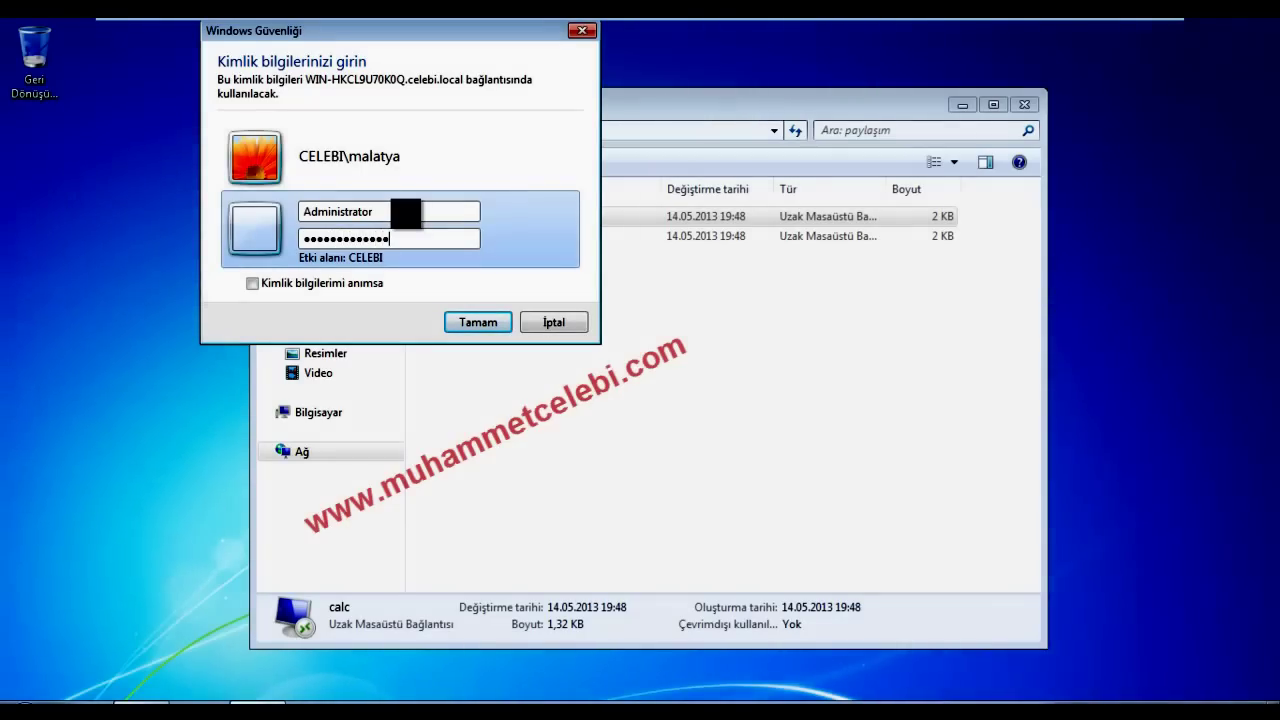
{"action": "left_click", "coordinate": [477, 322]}
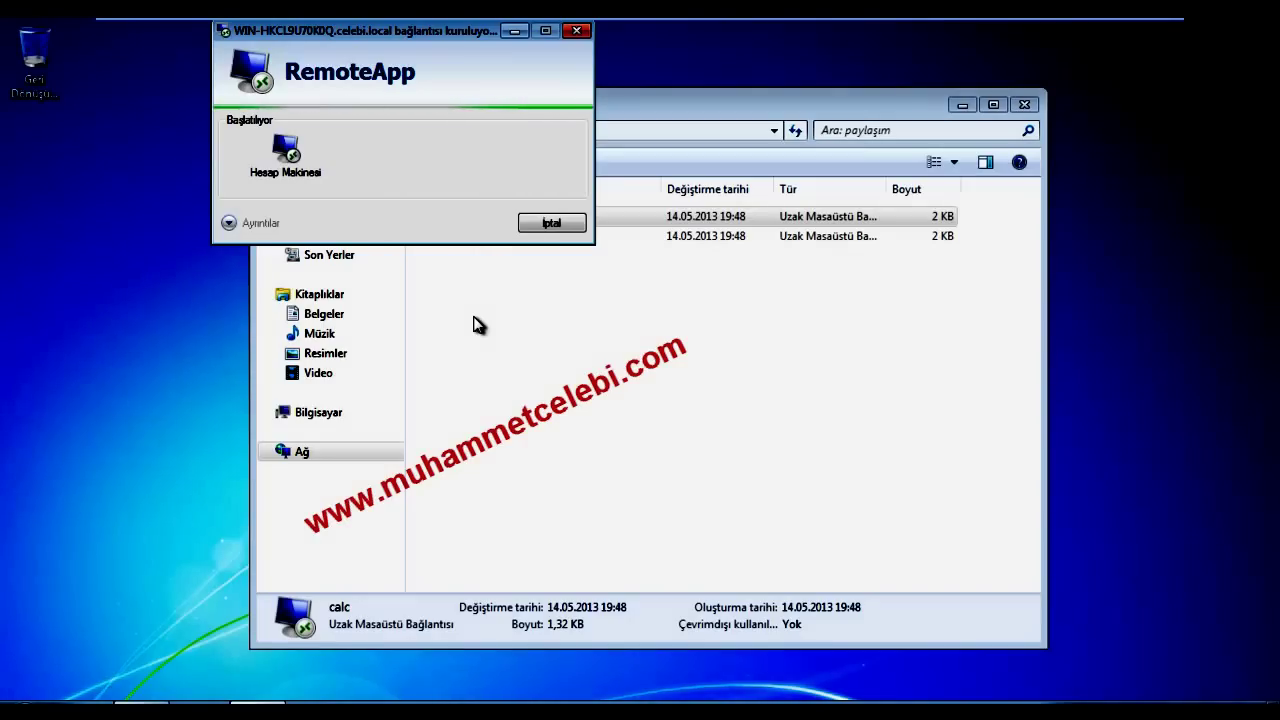
Reposition the connecting window and refresh the desktop while the connection starts.
{"action": "left_click_drag", "start_coordinate": [424, 38], "coordinate": [650, 72]}
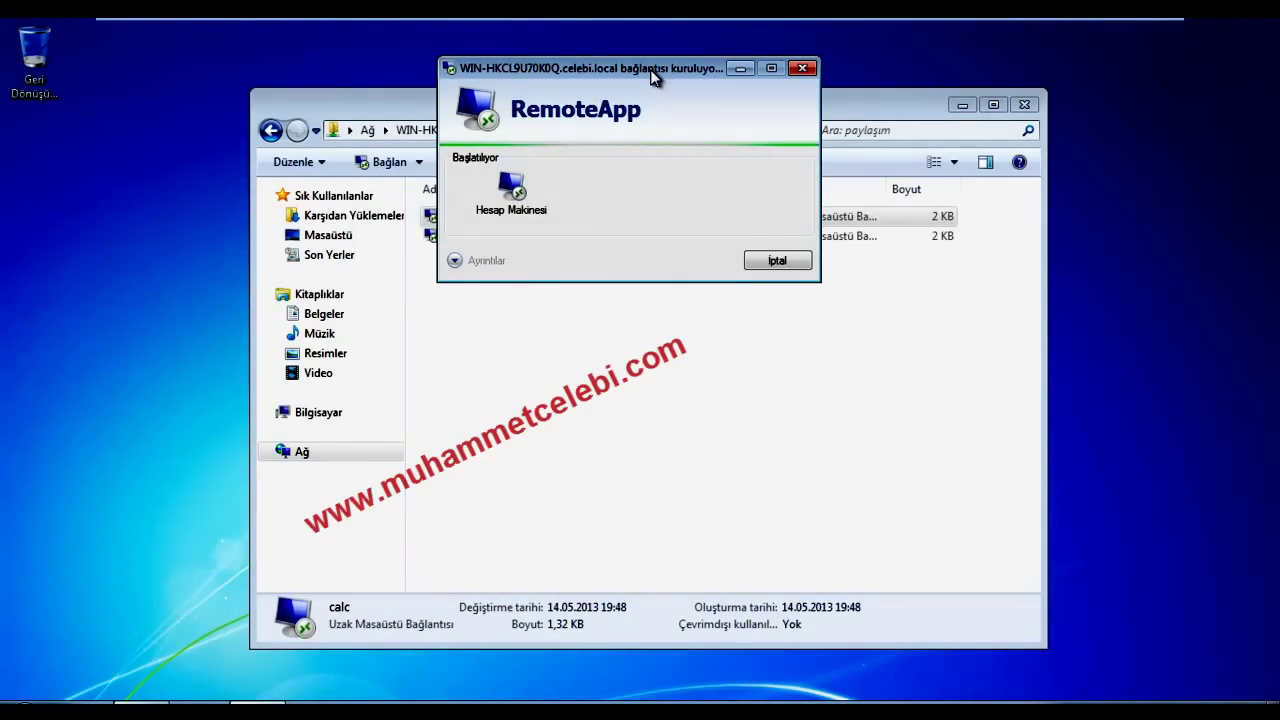
{"action": "right_click", "coordinate": [106, 366]}
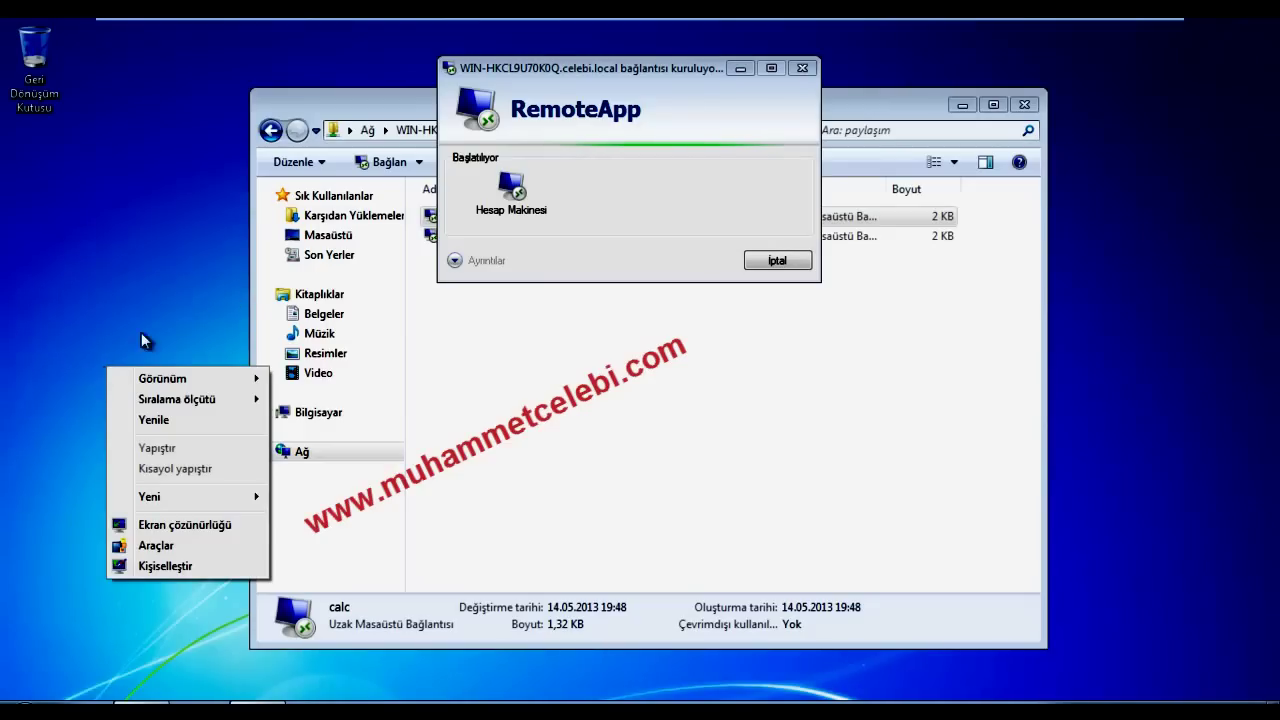
{"action": "left_click", "coordinate": [184, 420]}
{"action": "left_click_drag", "start_coordinate": [585, 76], "coordinate": [593, 103]}
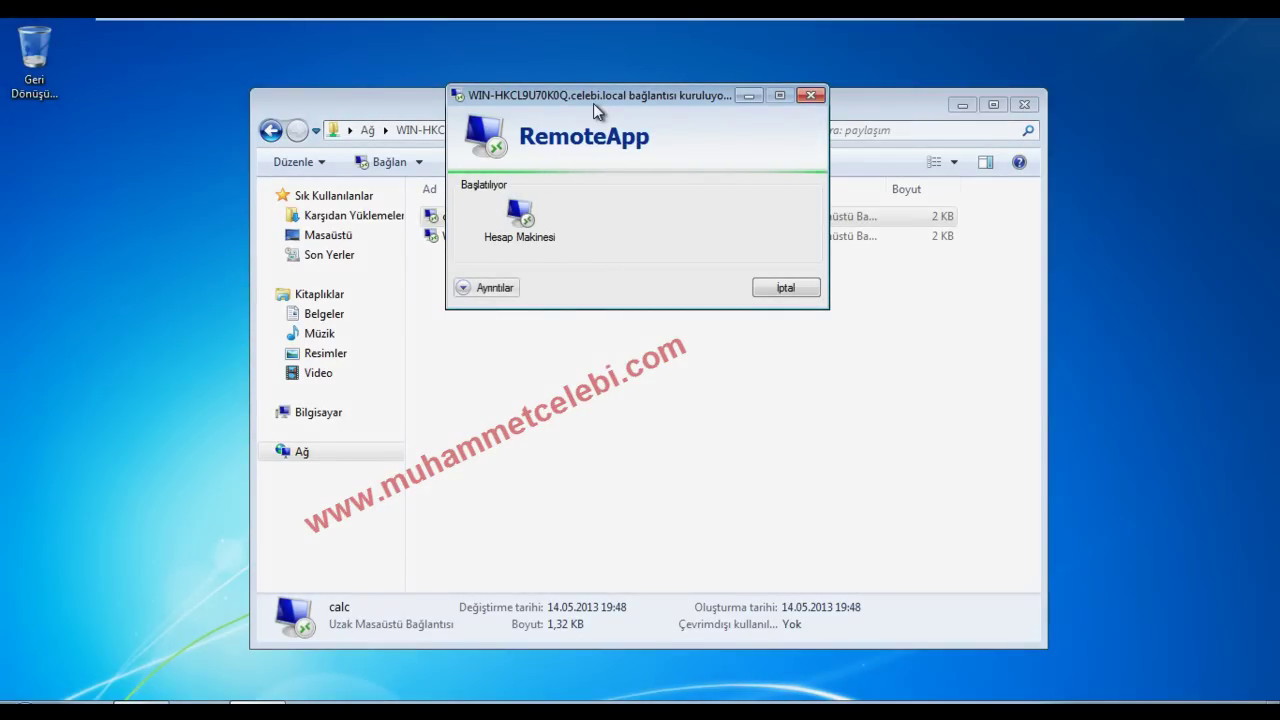
Show the connection details, move the window, and postpone the remote Windows activation prompt.
{"action": "left_click", "coordinate": [465, 283]}
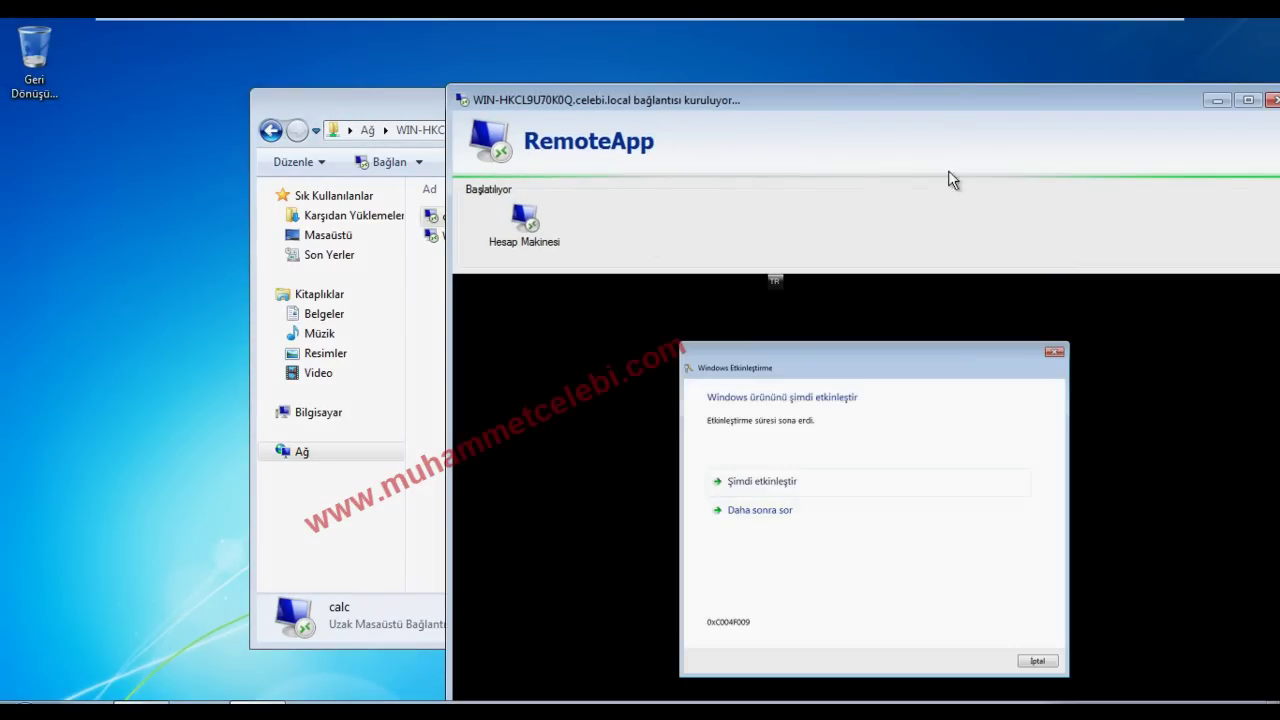
{"action": "left_click_drag", "start_coordinate": [954, 91], "coordinate": [658, 18]}
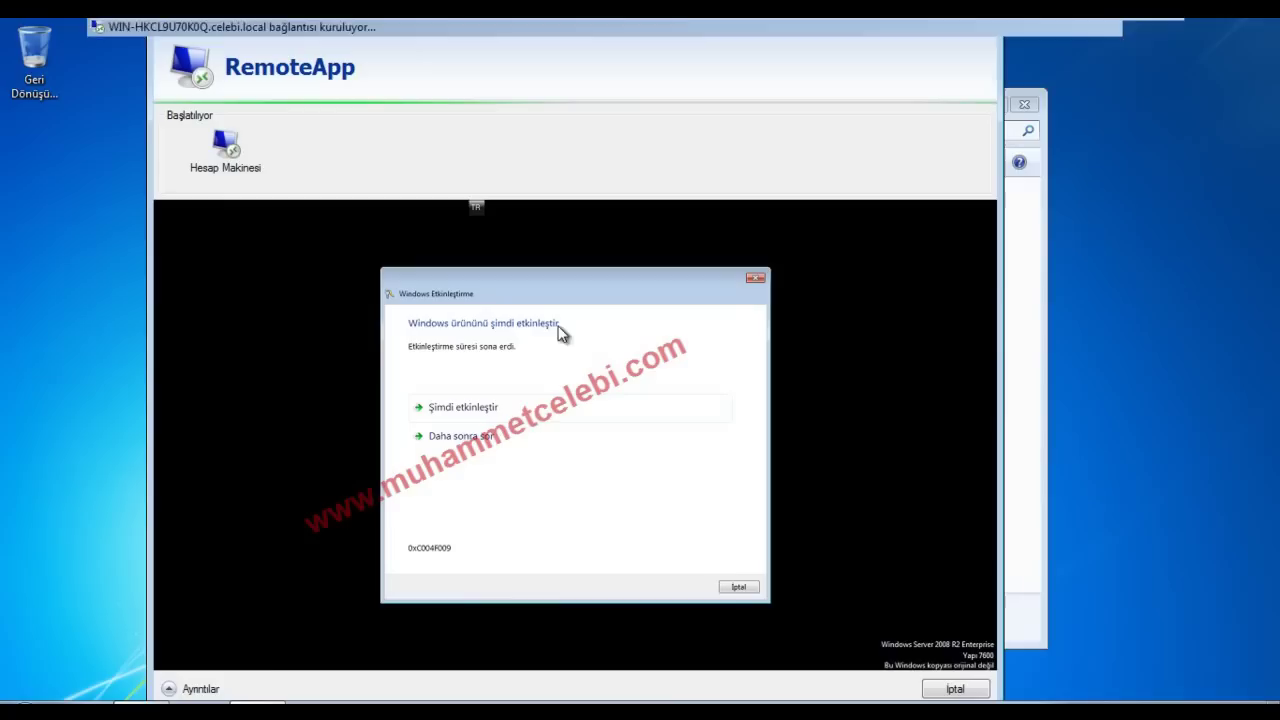
{"action": "left_click", "coordinate": [535, 442]}
{"action": "left_click", "coordinate": [903, 580]}
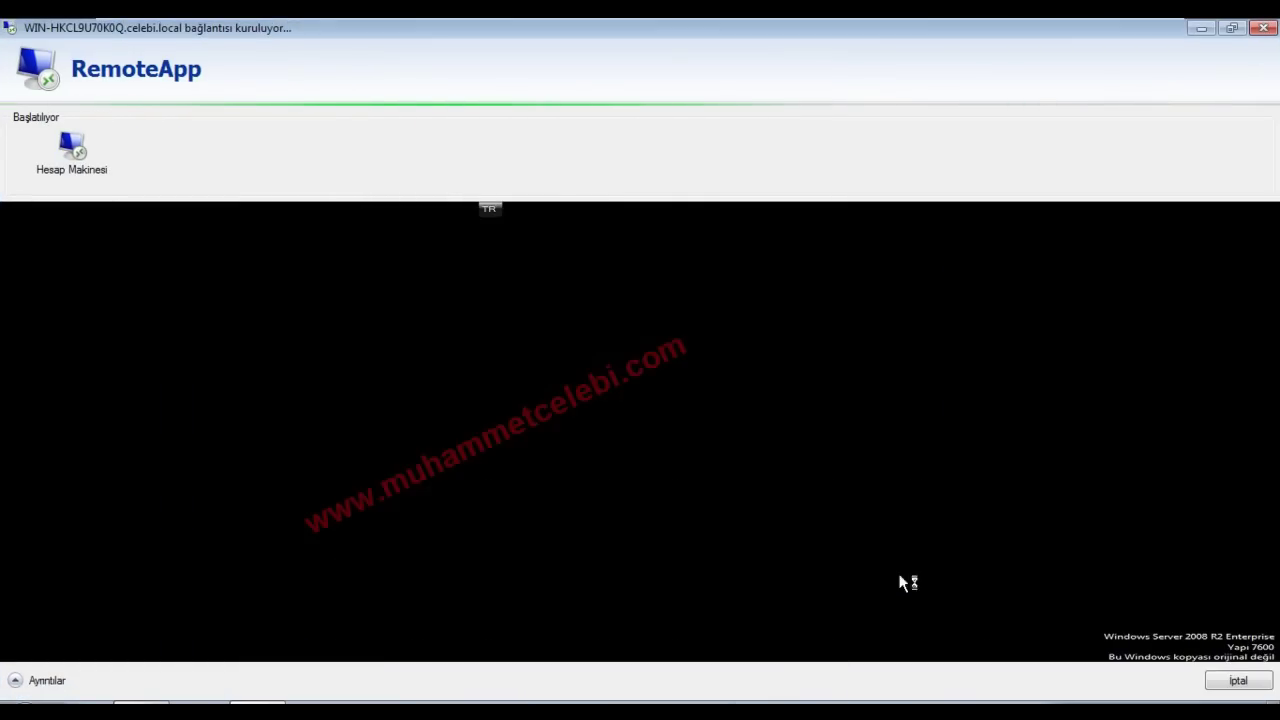
Restore and reposition the connection window, then enter digits on the remote Calculator.
{"action": "left_click", "coordinate": [1233, 29]}
{"action": "left_click_drag", "start_coordinate": [630, 95], "coordinate": [412, 42]}
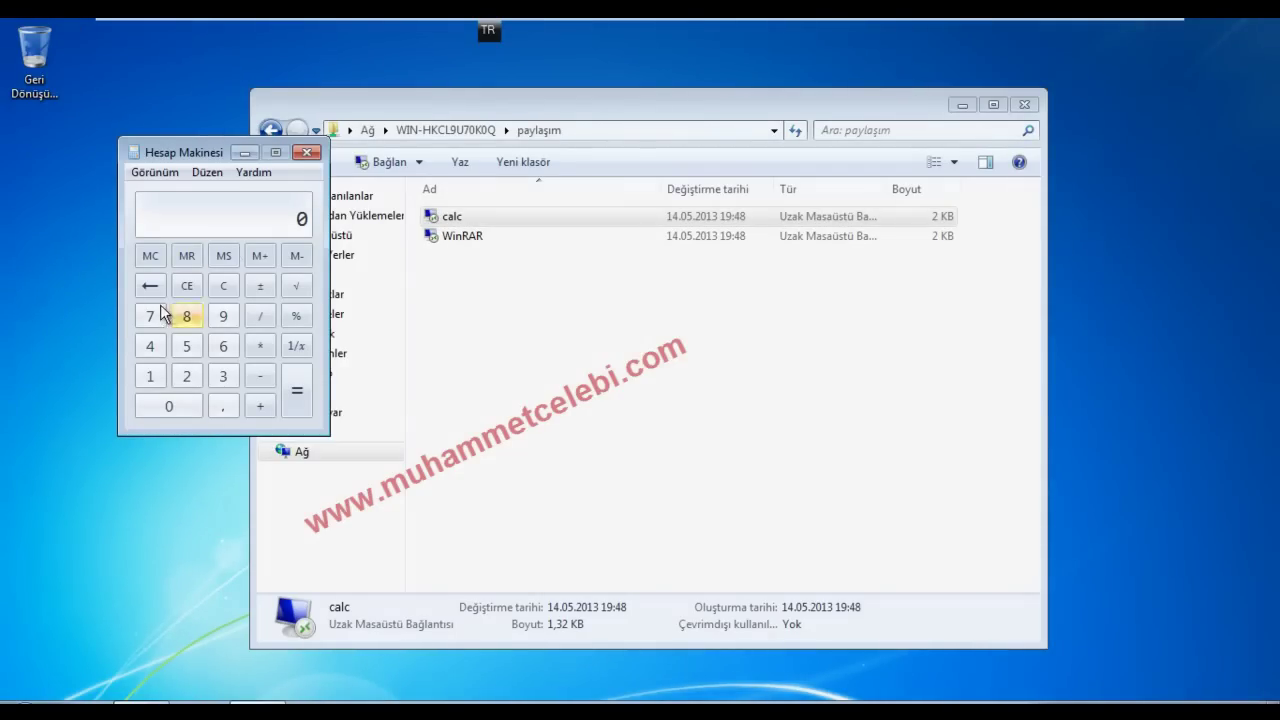
{"action": "left_click", "coordinate": [228, 290]}
Enter a few more digits on the remote Calculator, then close it.
{"action": "left_click", "coordinate": [186, 316]}
{"action": "double_click", "coordinate": [223, 346]}
{"action": "left_click", "coordinate": [223, 376]}
{"action": "left_click", "coordinate": [309, 153]}
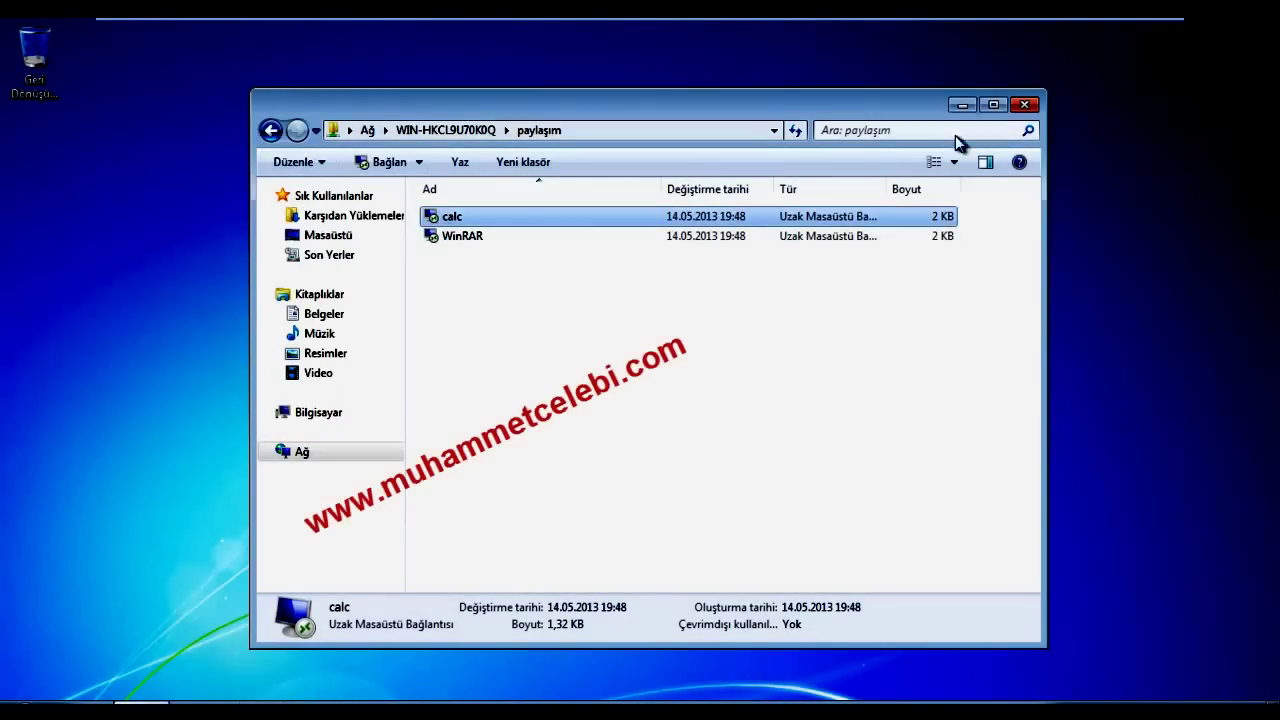
{"action": "right_click", "coordinate": [42, 190]}
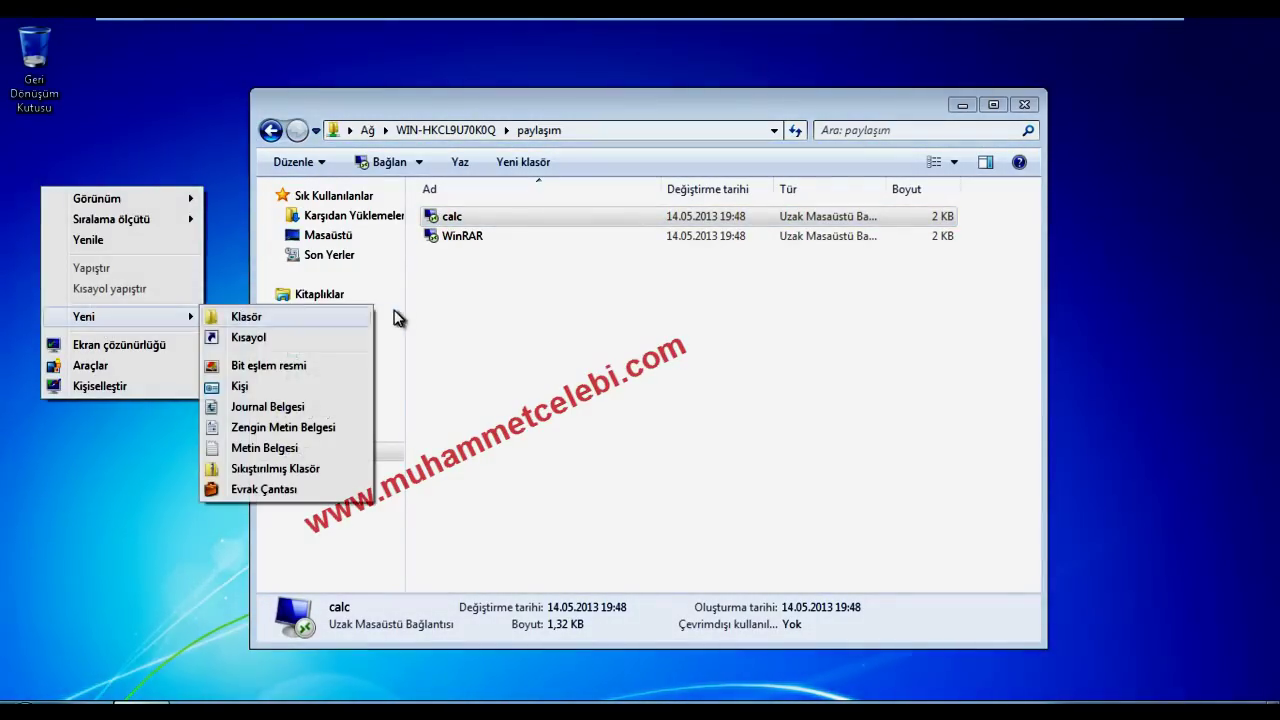
{"action": "left_click", "coordinate": [84, 88]}
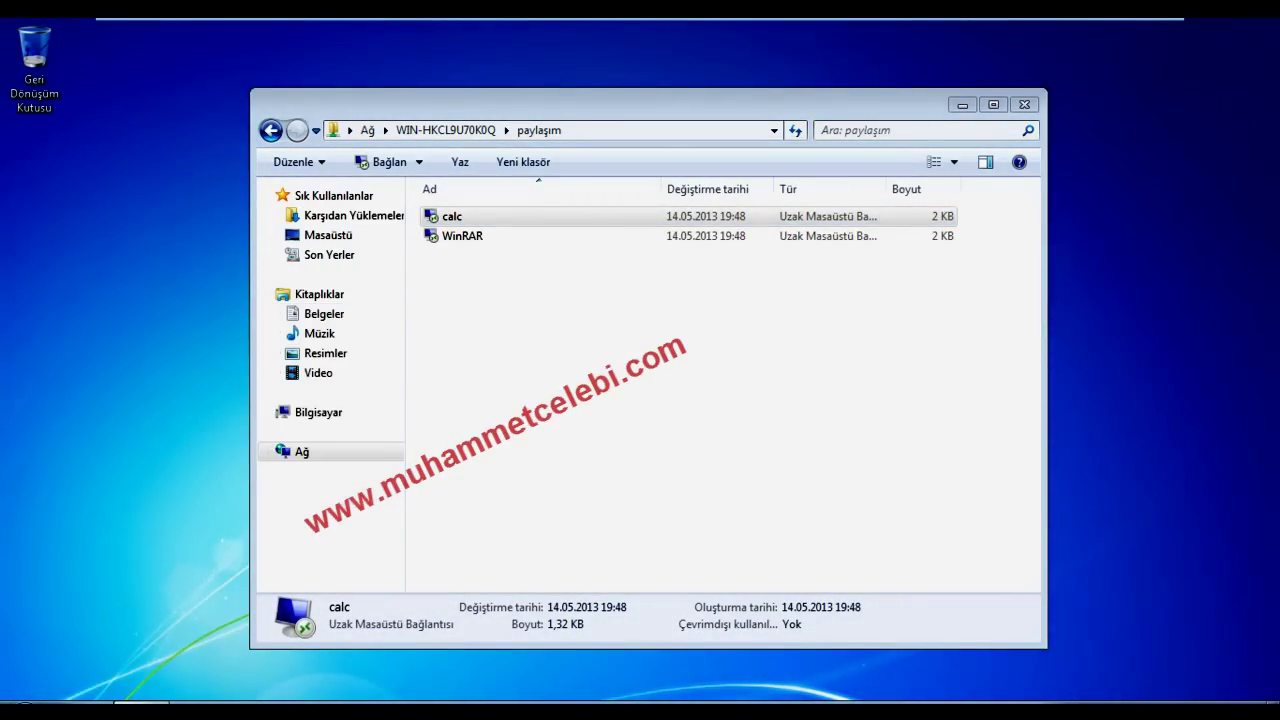
Review the installed programs in Control Panel, then close it and the network share window.
{"action": "key", "text": "super"}
{"action": "left_click", "coordinate": [300, 535]}
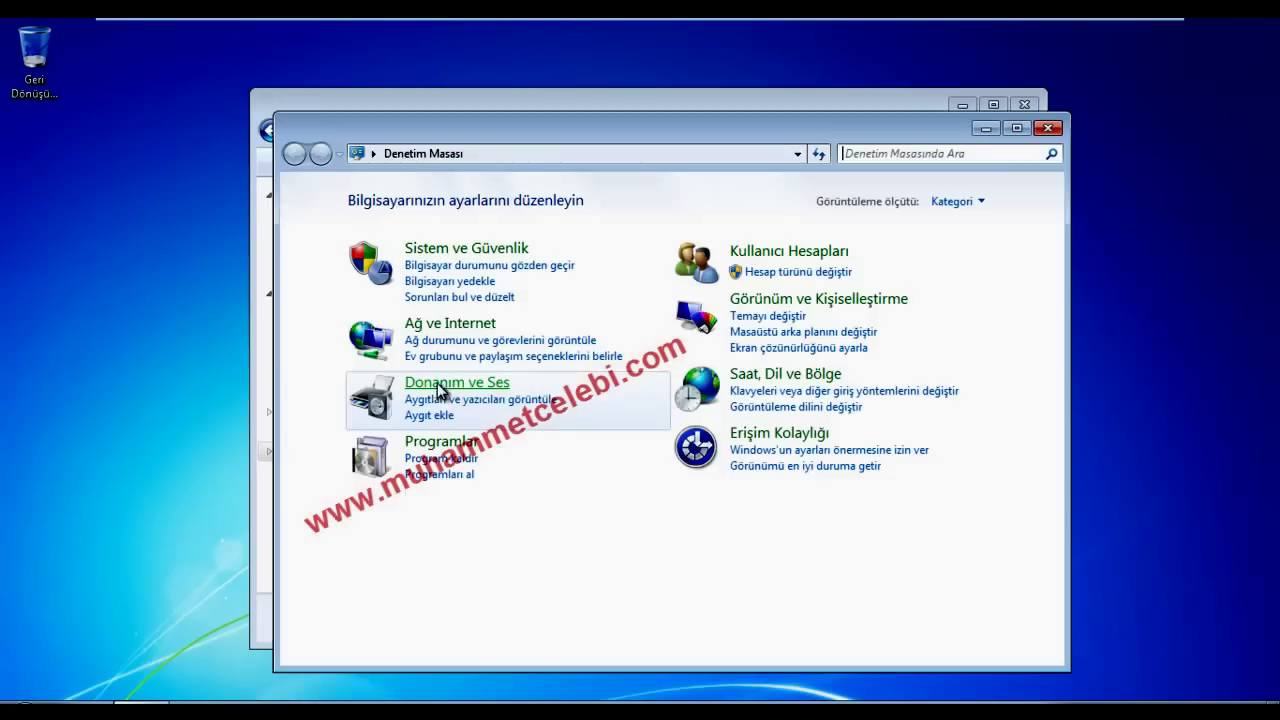
{"action": "left_click", "coordinate": [460, 457]}
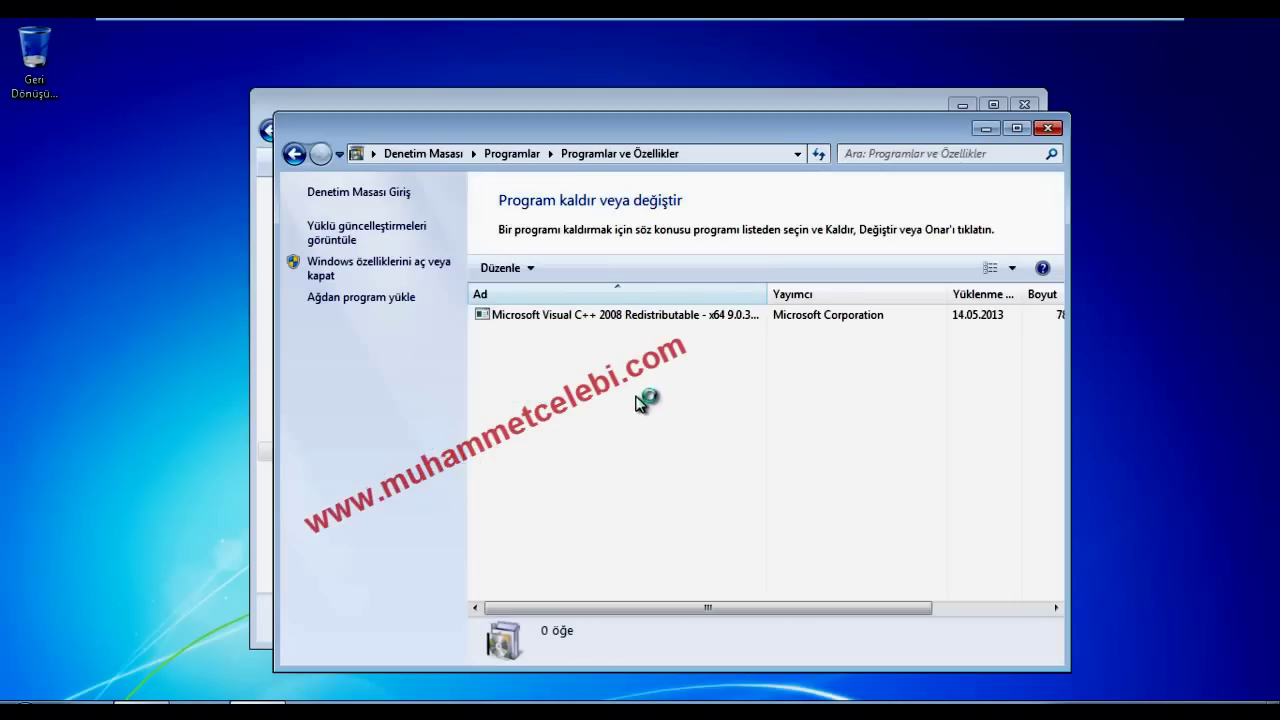
{"action": "left_click", "coordinate": [620, 315]}
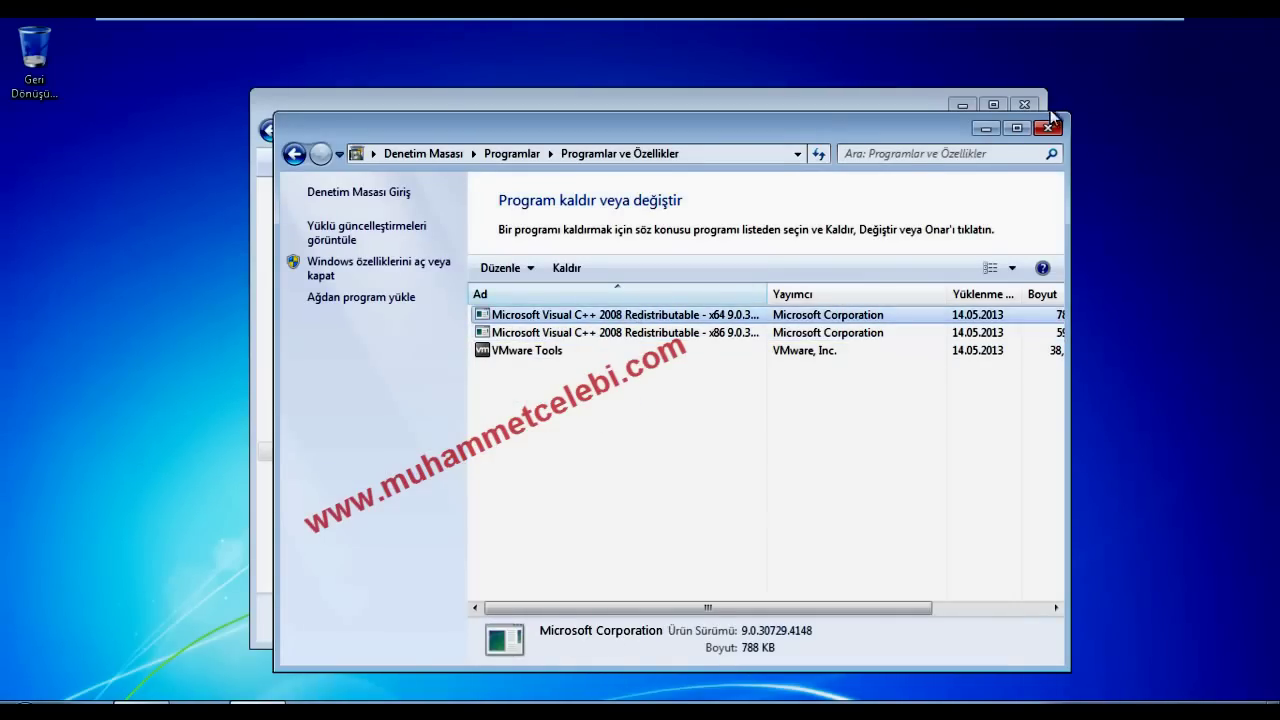
{"action": "left_click", "coordinate": [1047, 128]}
{"action": "left_click", "coordinate": [1024, 104]}
Browse Network > server > paylaşım and launch the WinRAR RemoteApp package with administrator credentials.
{"action": "mouse_move", "coordinate": [1095, 20]}
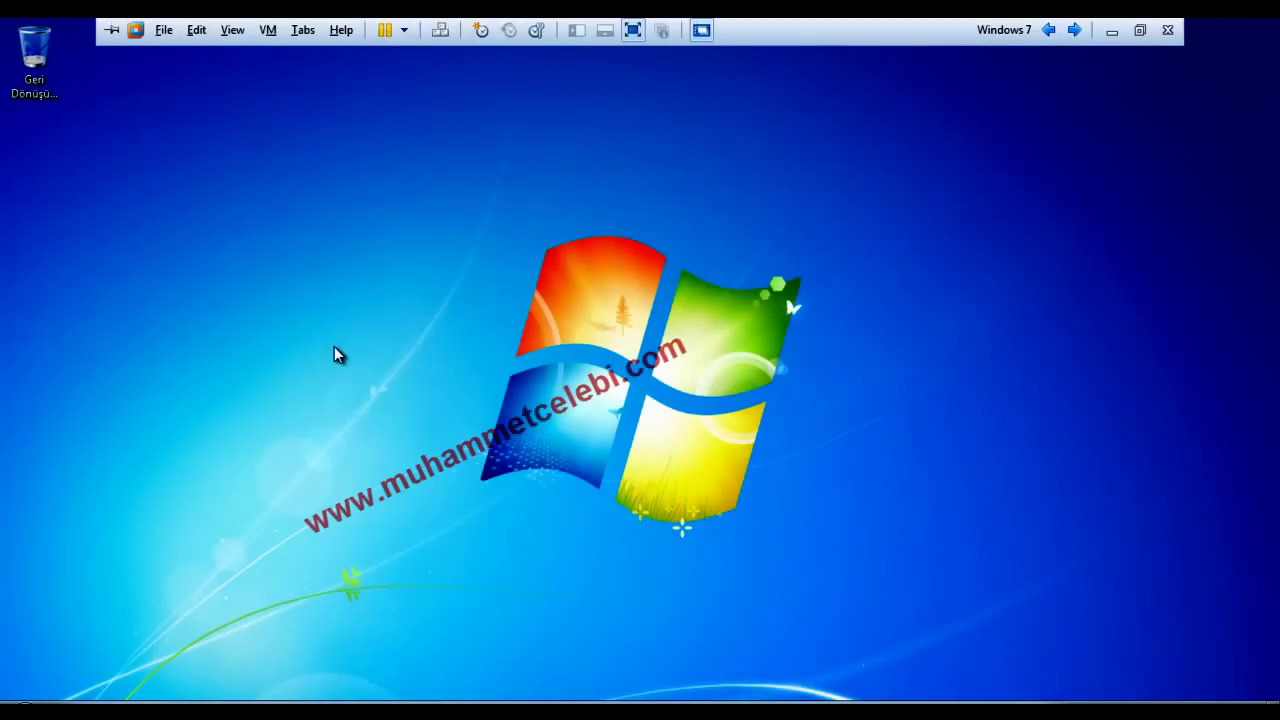
{"action": "key", "text": "super"}
{"action": "left_click", "coordinate": [297, 487]}
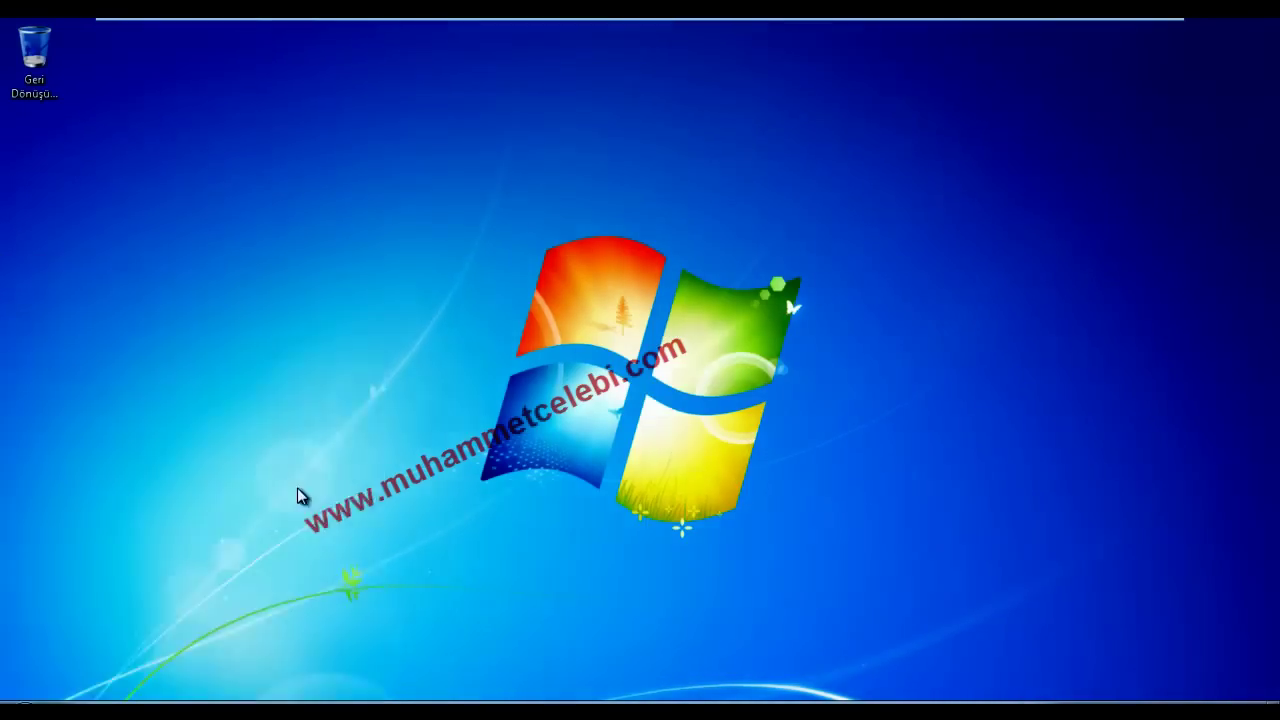
{"action": "left_click", "coordinate": [297, 455]}
{"action": "double_click", "coordinate": [494, 302]}
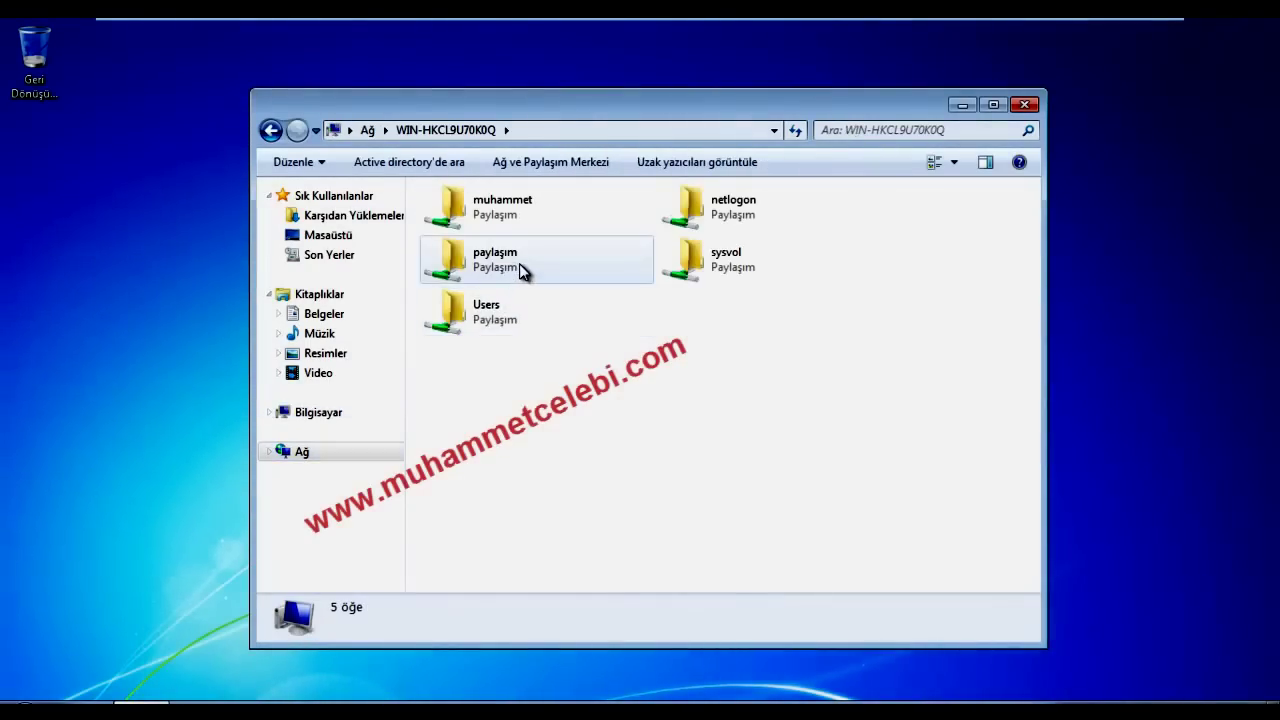
{"action": "double_click", "coordinate": [521, 270]}
{"action": "double_click", "coordinate": [495, 237]}
{"action": "left_click", "coordinate": [510, 295]}
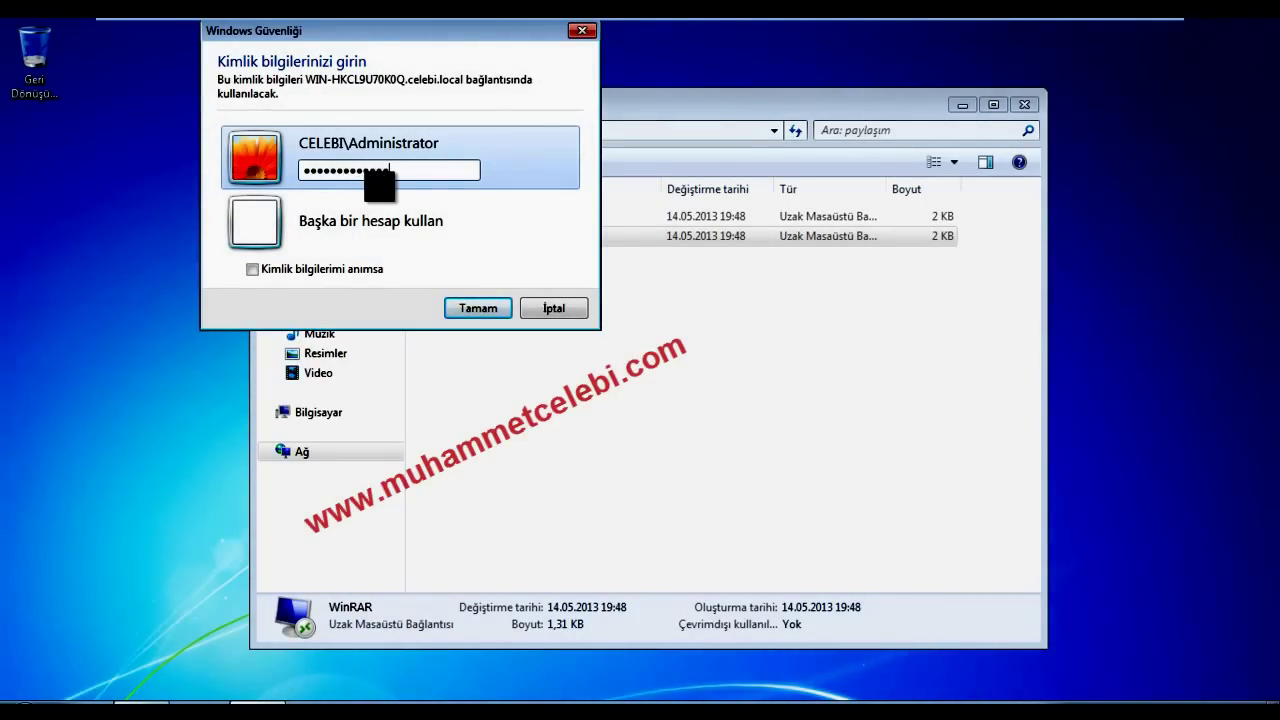
{"action": "key", "text": "Return"}
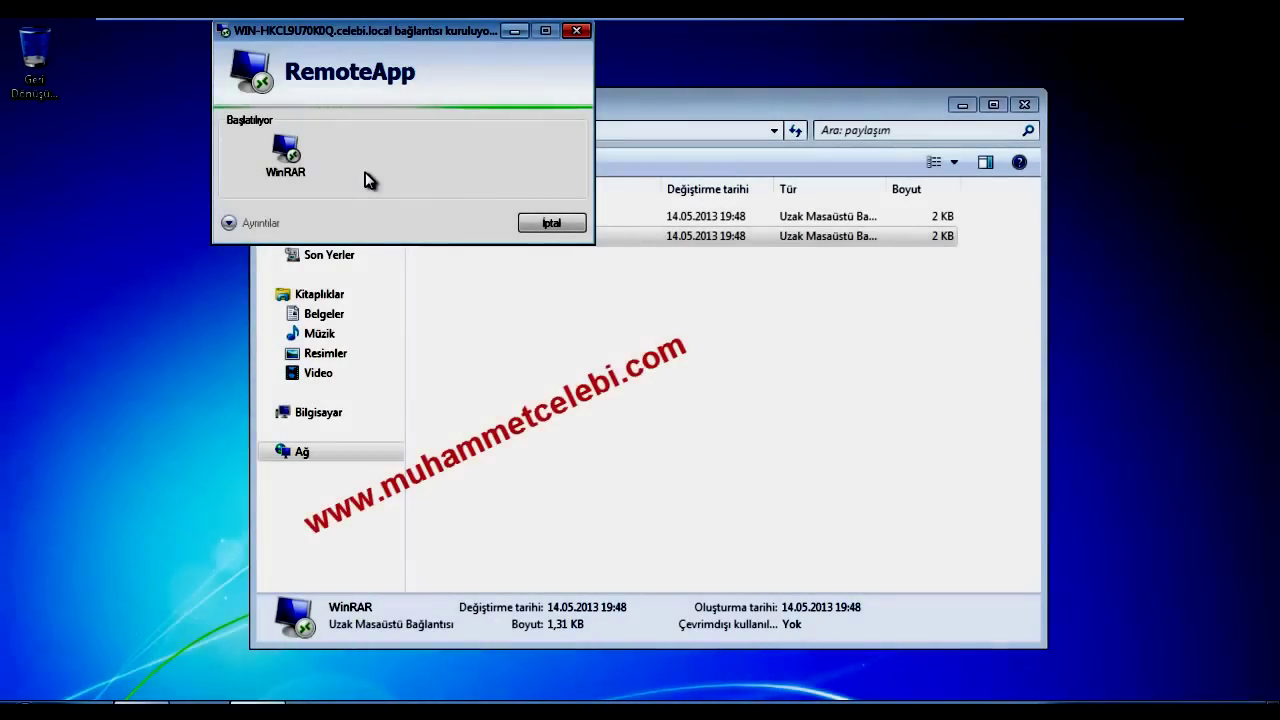
Create a new folder on the client desktop and refresh the desktop.
{"action": "right_click", "coordinate": [48, 327]}
{"action": "mouse_move", "coordinate": [90, 460]}
{"action": "left_click", "coordinate": [248, 449]}
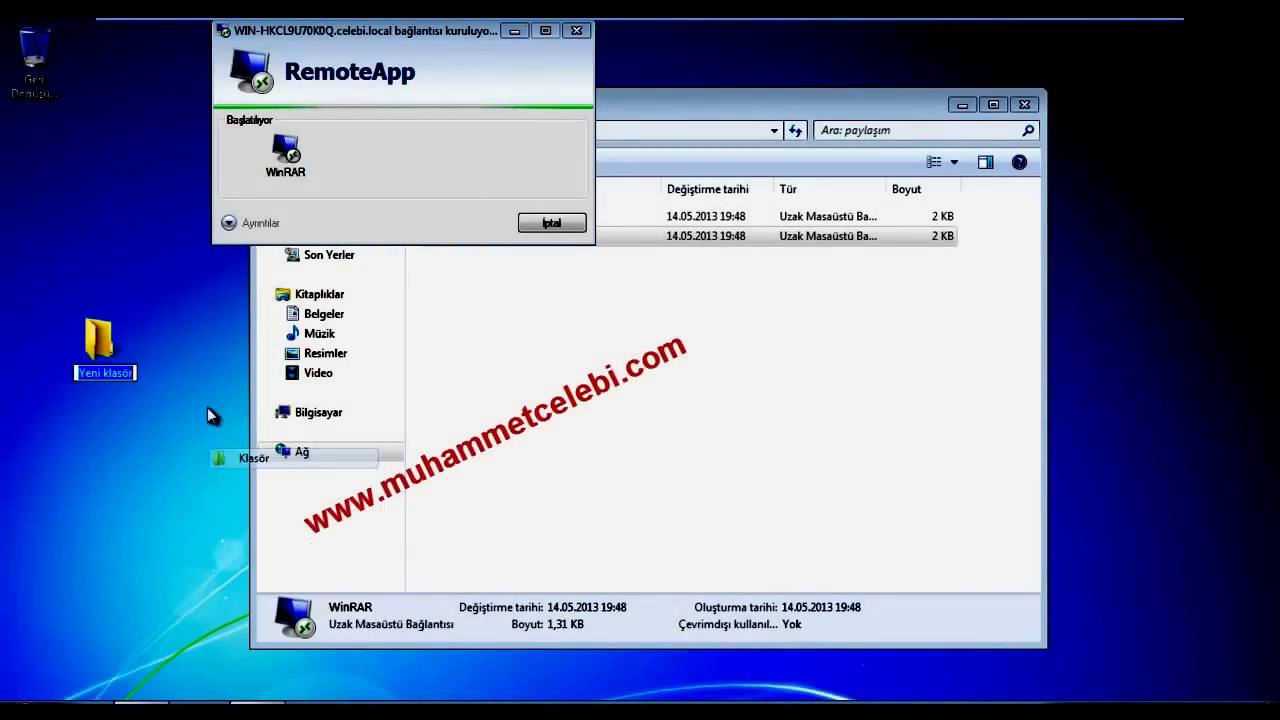
{"action": "right_click", "coordinate": [133, 250]}
{"action": "left_click", "coordinate": [195, 301]}
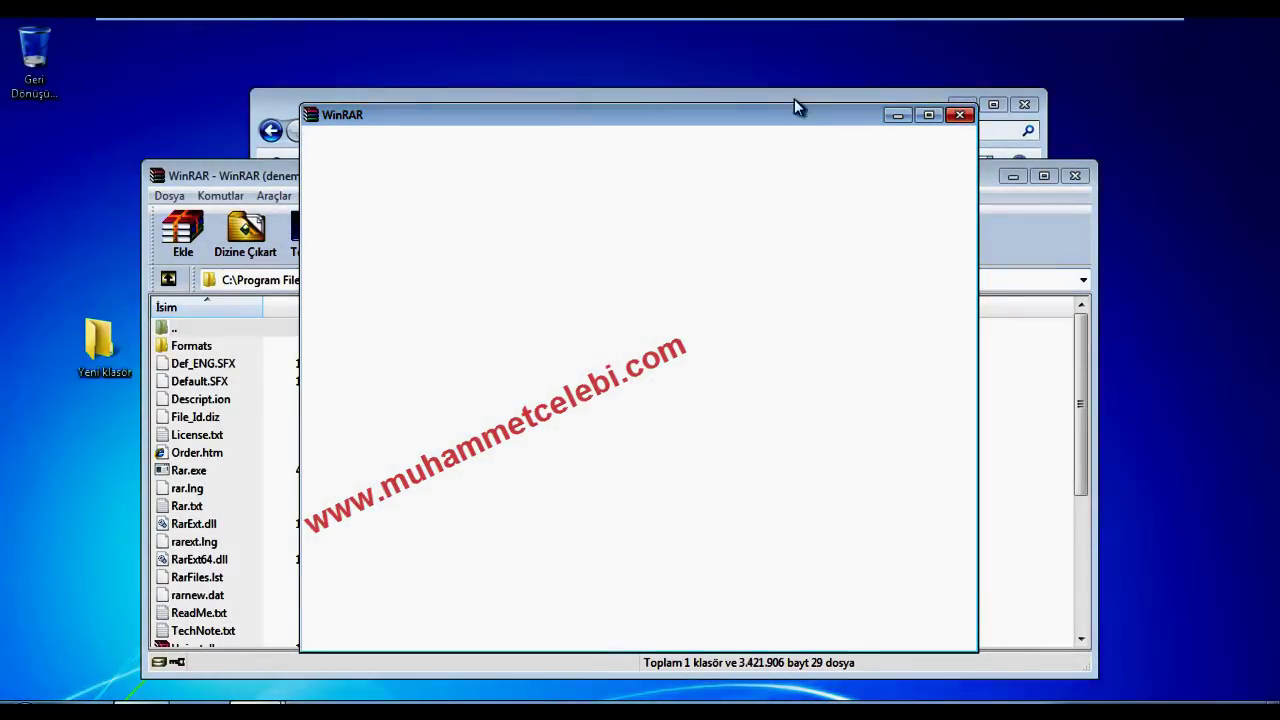
Hide the blank WinRAR window and resize and reposition the main WinRAR window.
{"action": "left_click", "coordinate": [900, 118]}
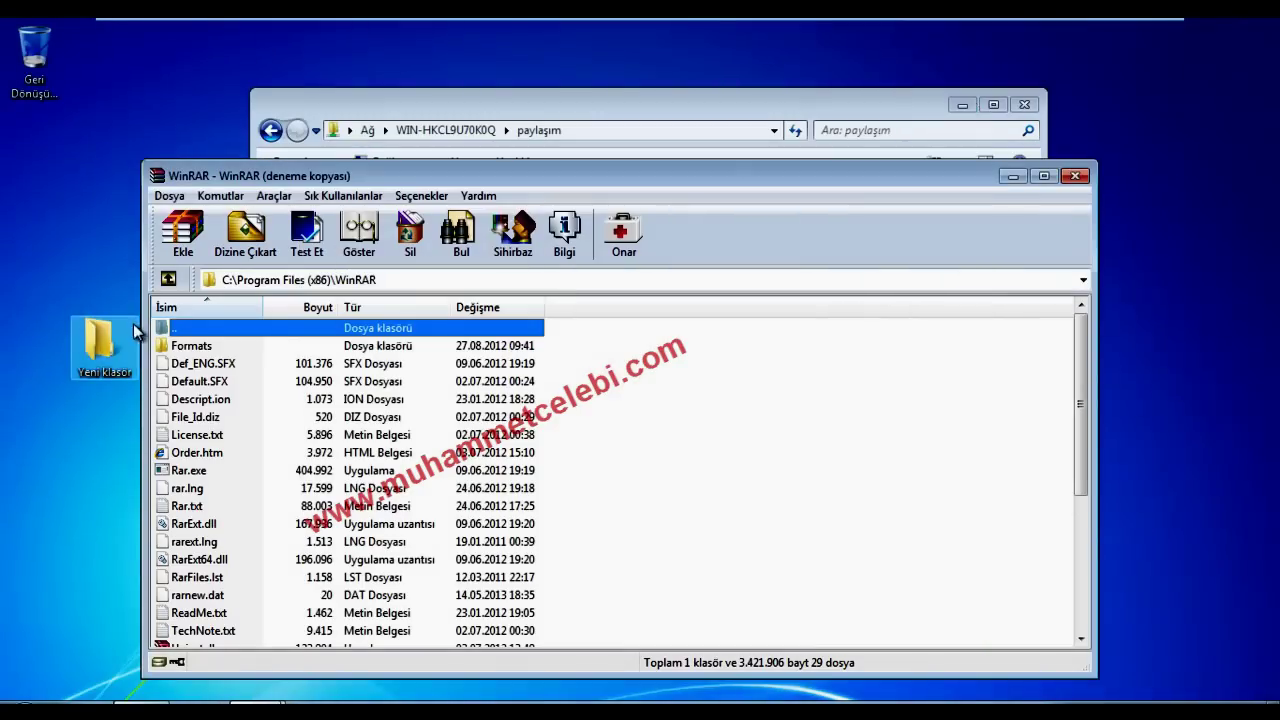
{"action": "left_click_drag", "start_coordinate": [322, 160], "coordinate": [335, 142]}
{"action": "left_click_drag", "start_coordinate": [414, 158], "coordinate": [542, 135]}
{"action": "left_click", "coordinate": [324, 195]}
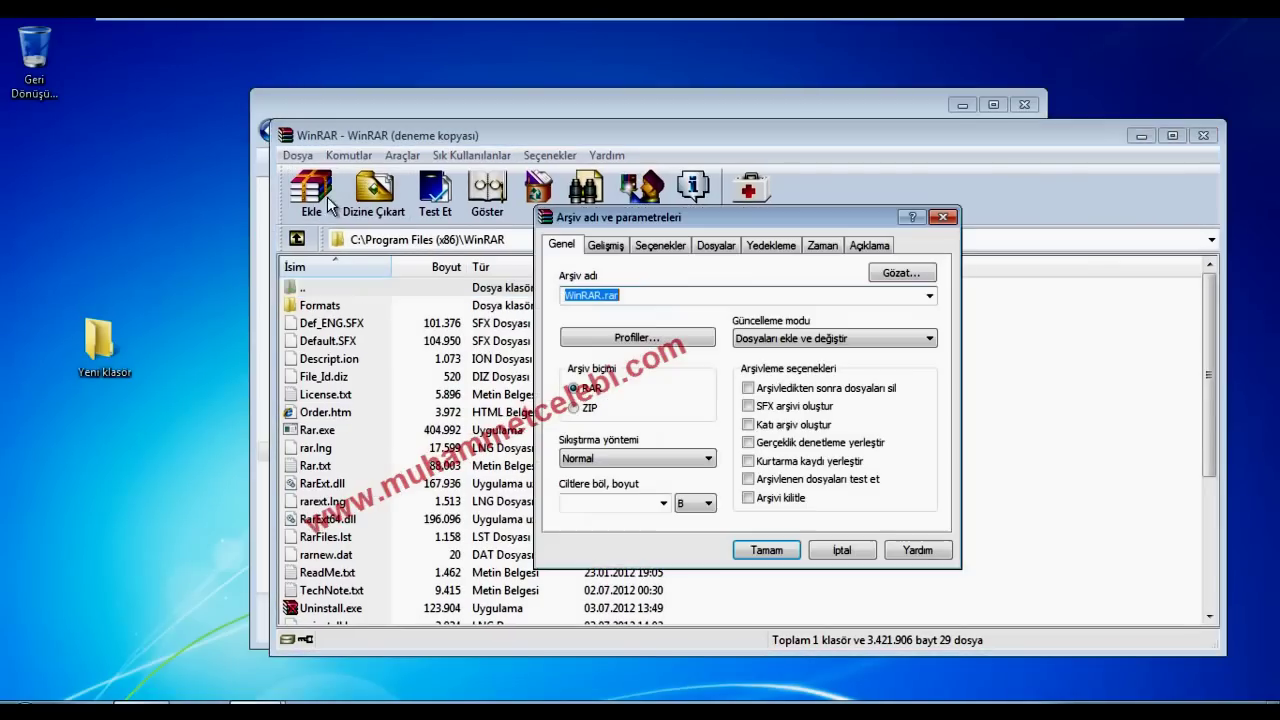
{"action": "left_click", "coordinate": [928, 217]}
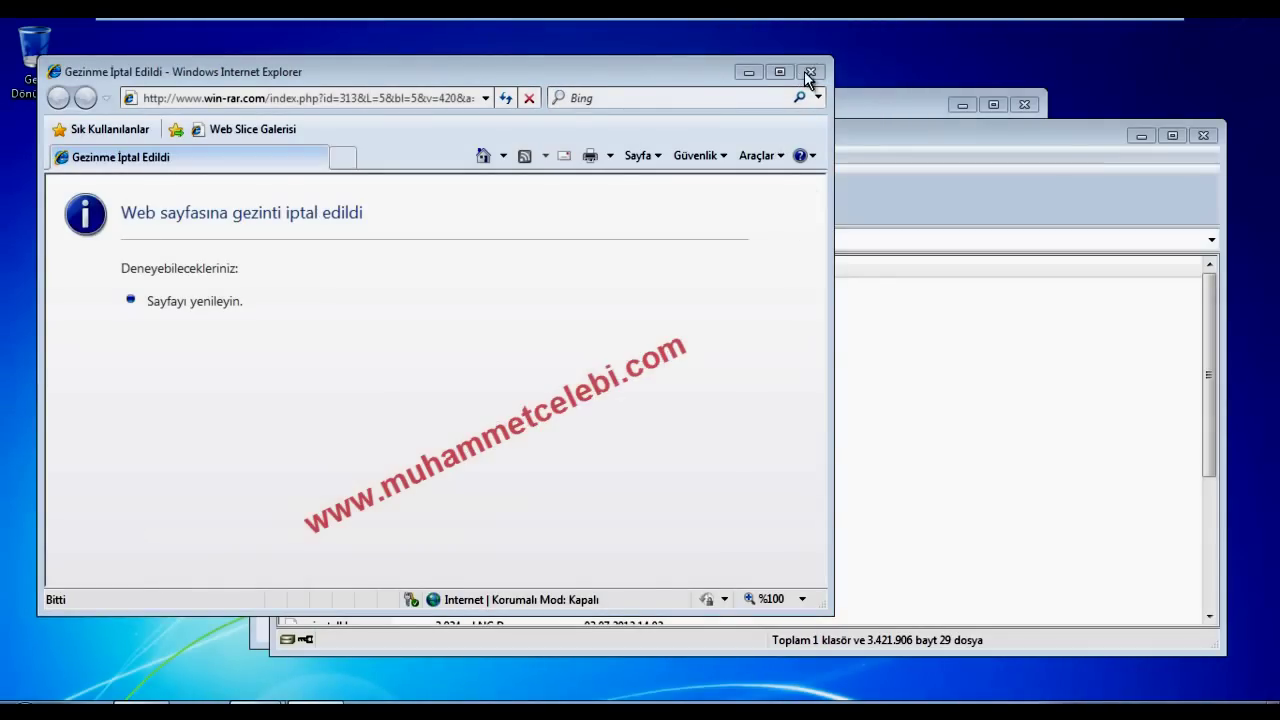
{"action": "left_click", "coordinate": [895, 141]}
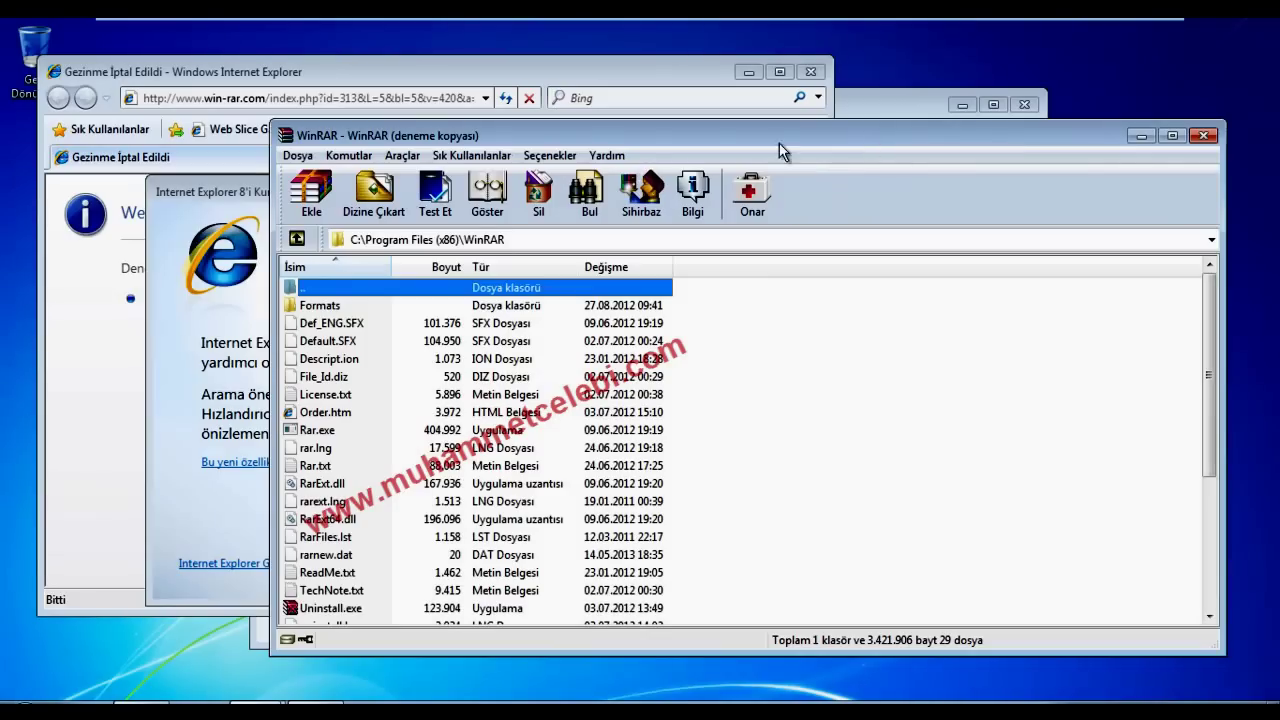
Postpone the IE8 welcome setup and close Internet Explorer with all its tabs.
{"action": "left_click", "coordinate": [654, 58]}
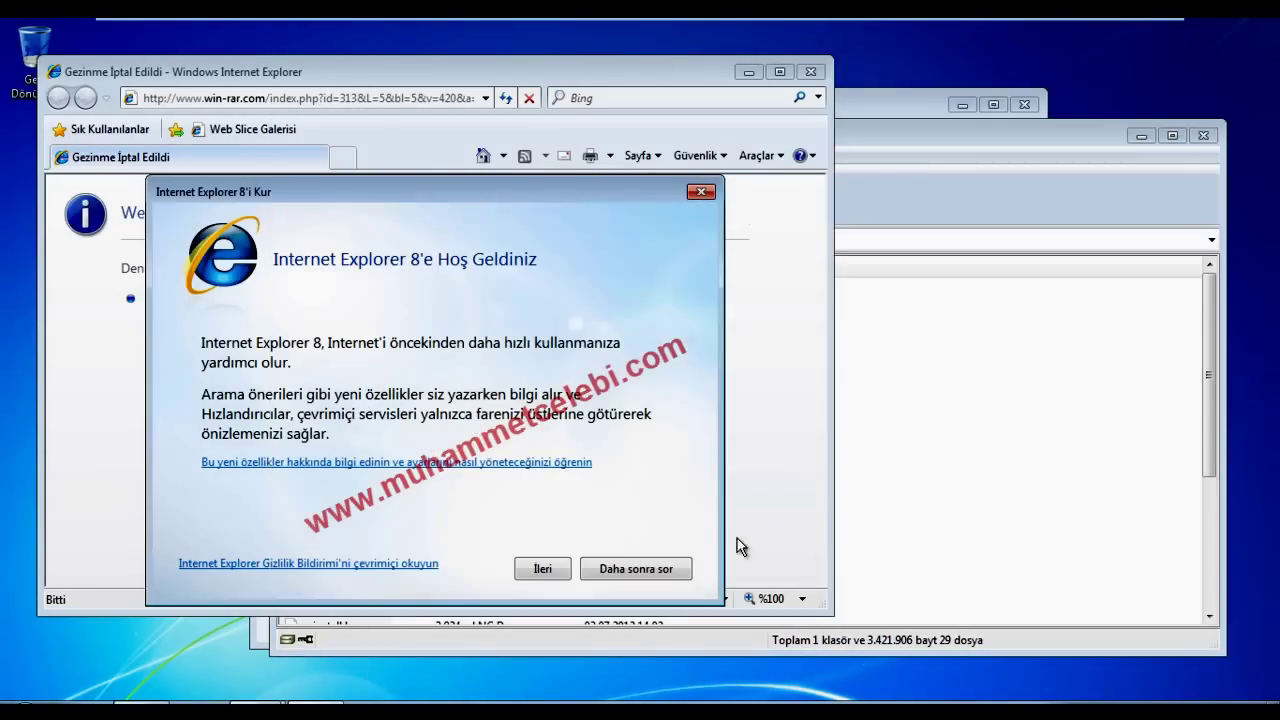
{"action": "left_click", "coordinate": [666, 569]}
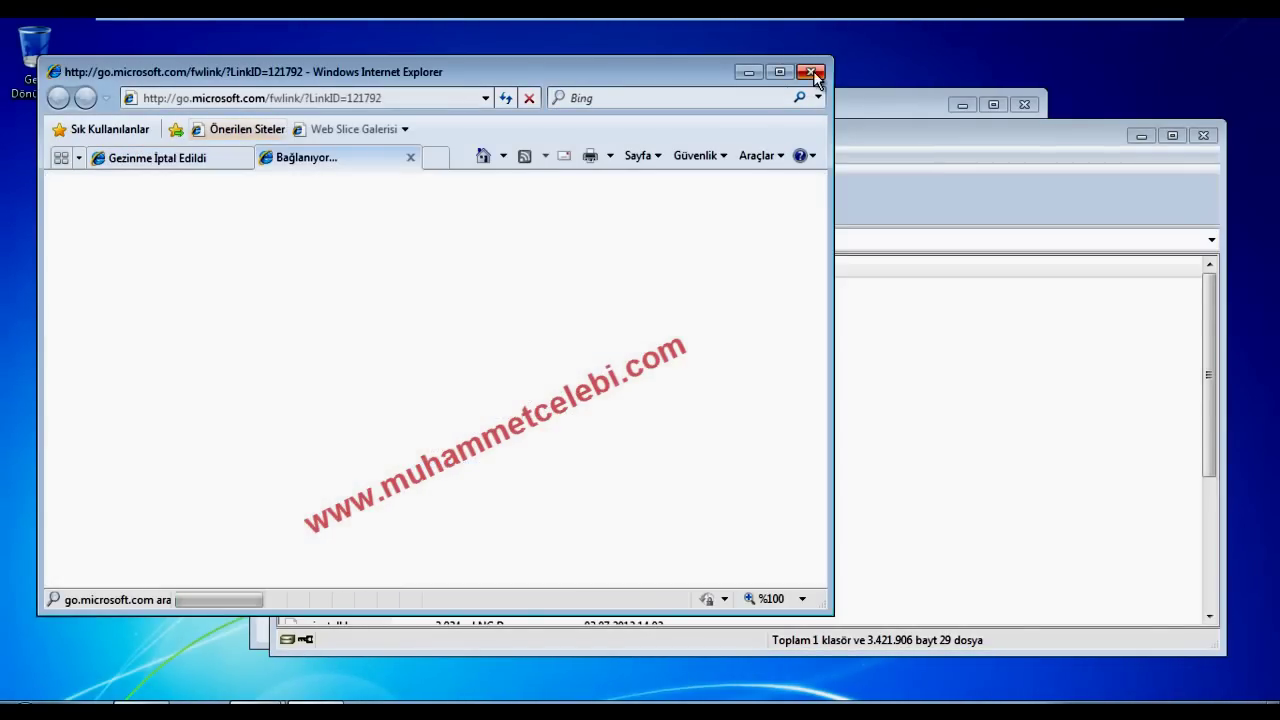
{"action": "left_click", "coordinate": [811, 72]}
{"action": "left_click", "coordinate": [420, 350]}
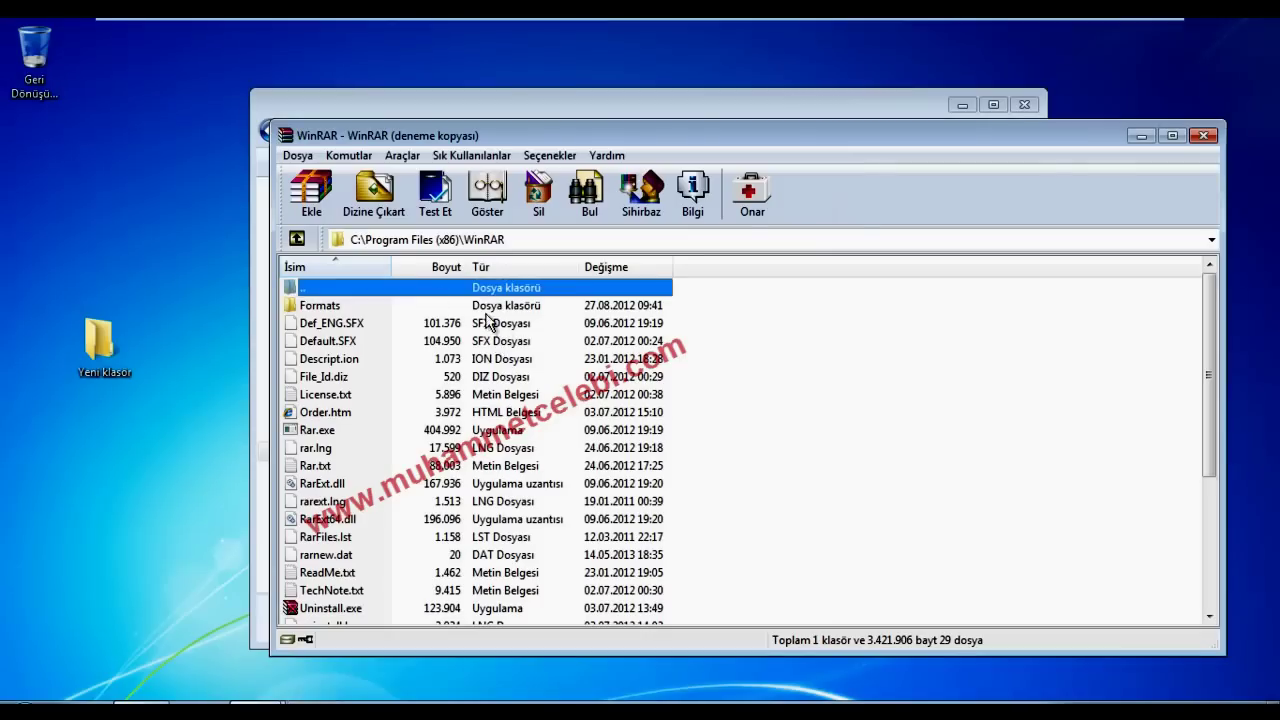
{"action": "left_click", "coordinate": [323, 204]}
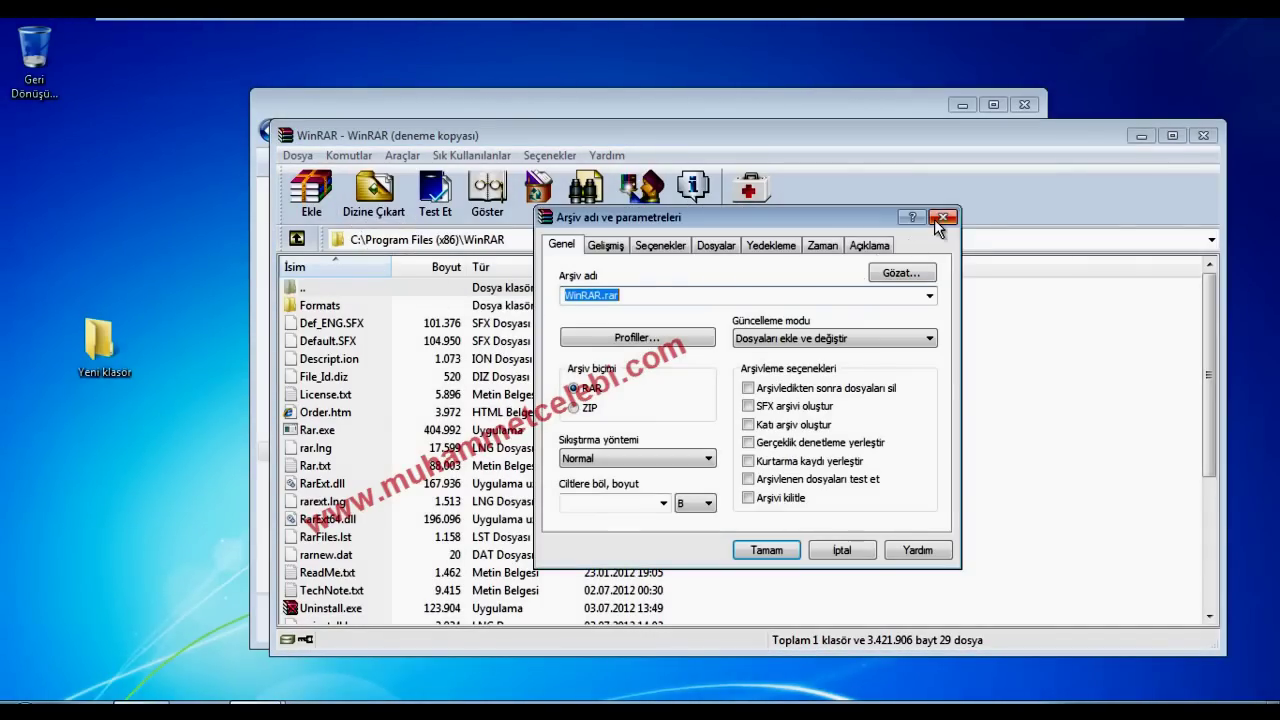
{"action": "left_click", "coordinate": [900, 273]}
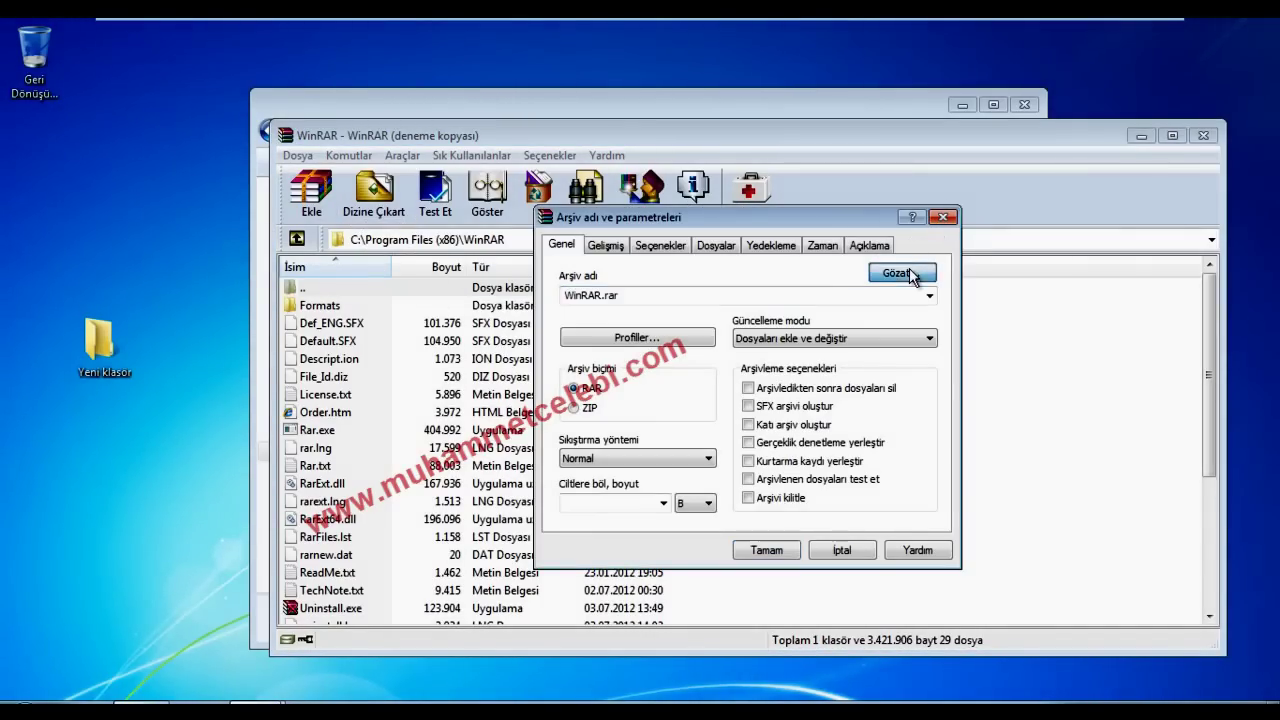
{"action": "left_click", "coordinate": [605, 362]}
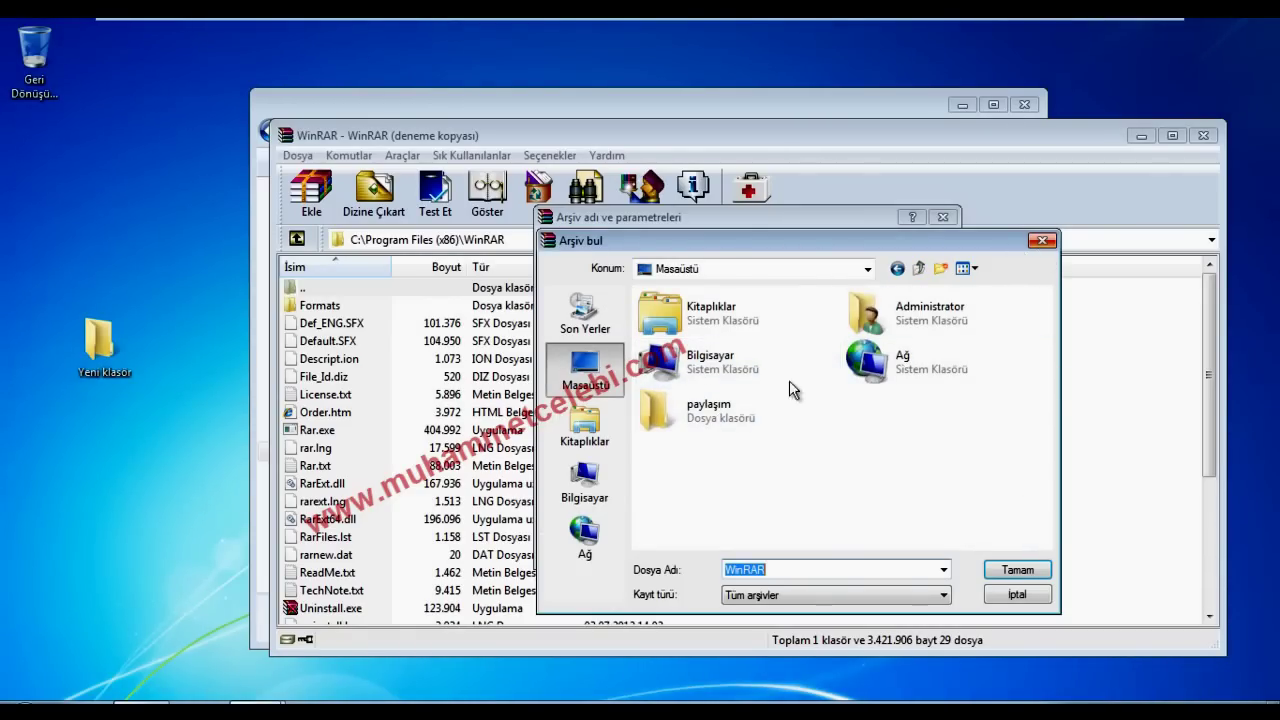
{"action": "left_click", "coordinate": [722, 420]}
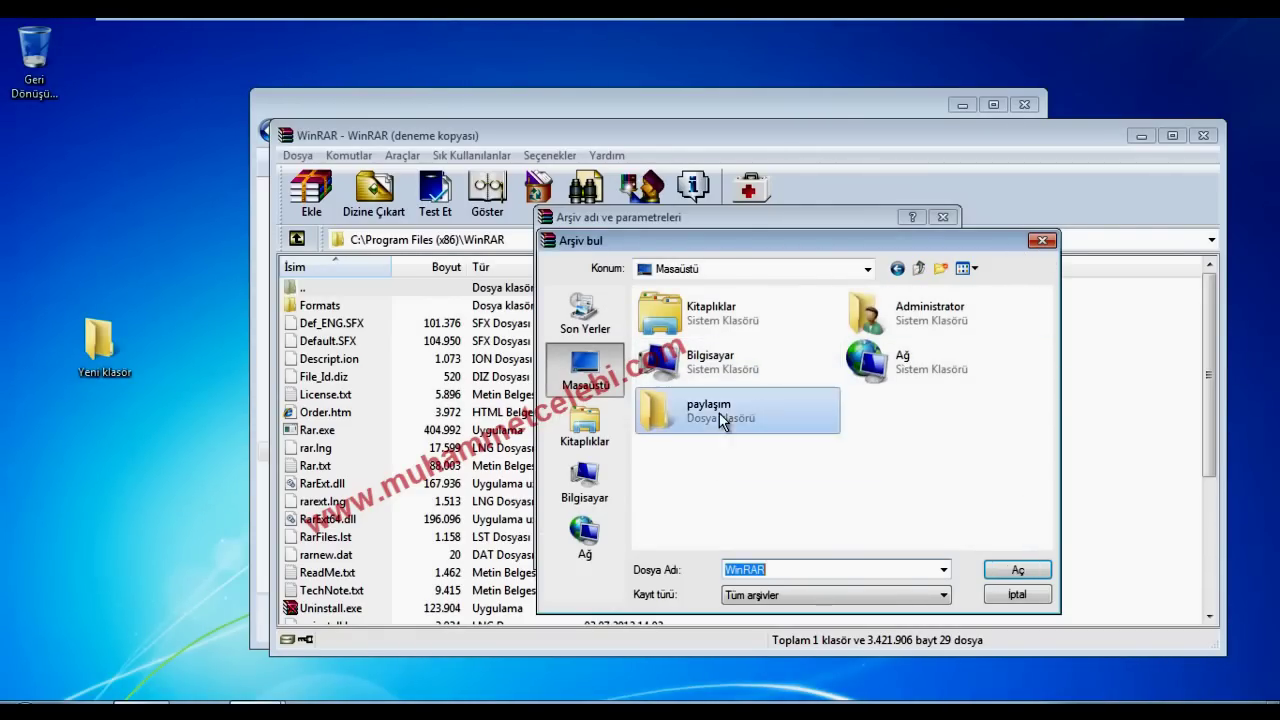
{"action": "left_click", "coordinate": [1039, 244]}
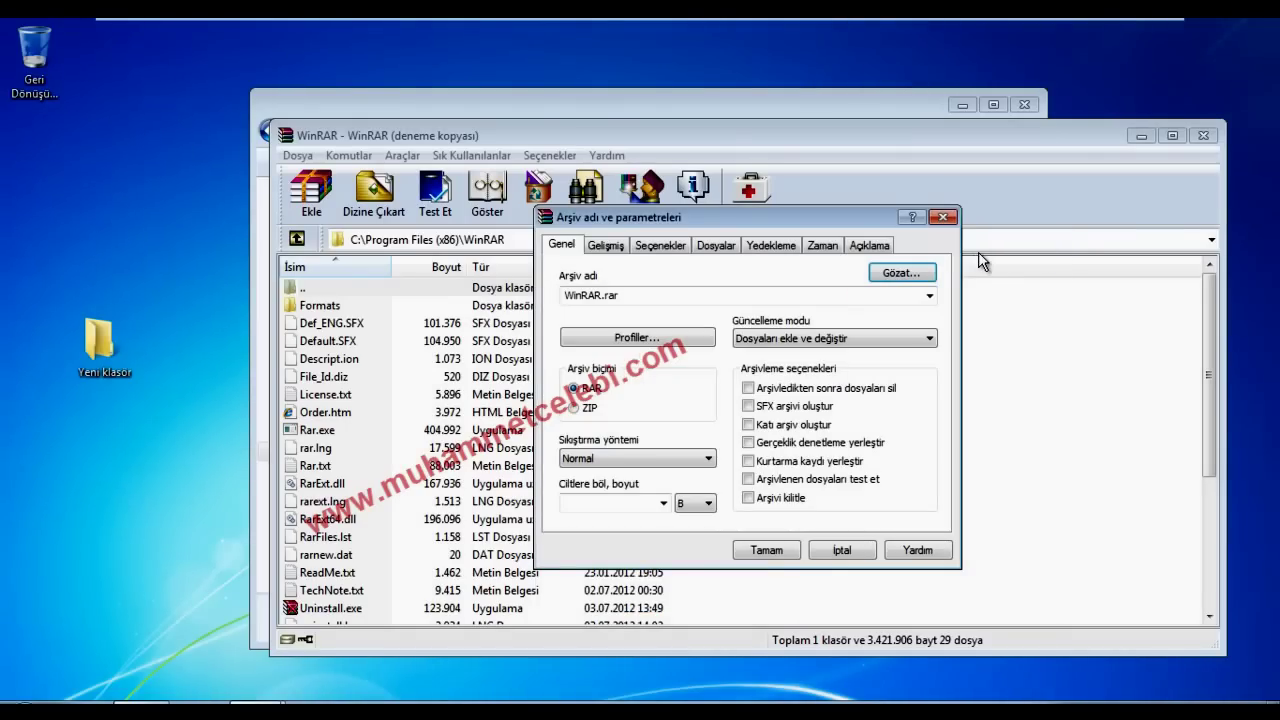
Cancel the archive settings and browse WinRAR up to the drives, into C:\inetpub and back.
{"action": "left_click", "coordinate": [943, 217]}
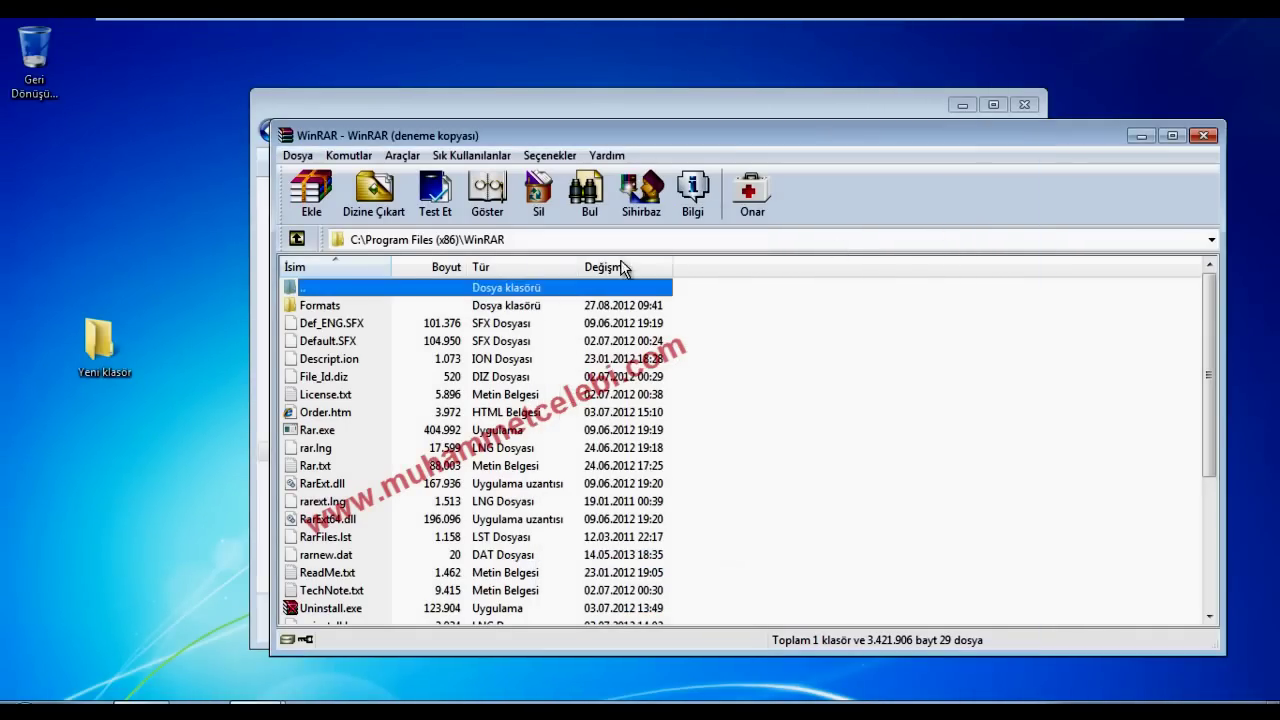
{"action": "left_click", "coordinate": [296, 242]}
{"action": "left_click", "coordinate": [296, 242]}
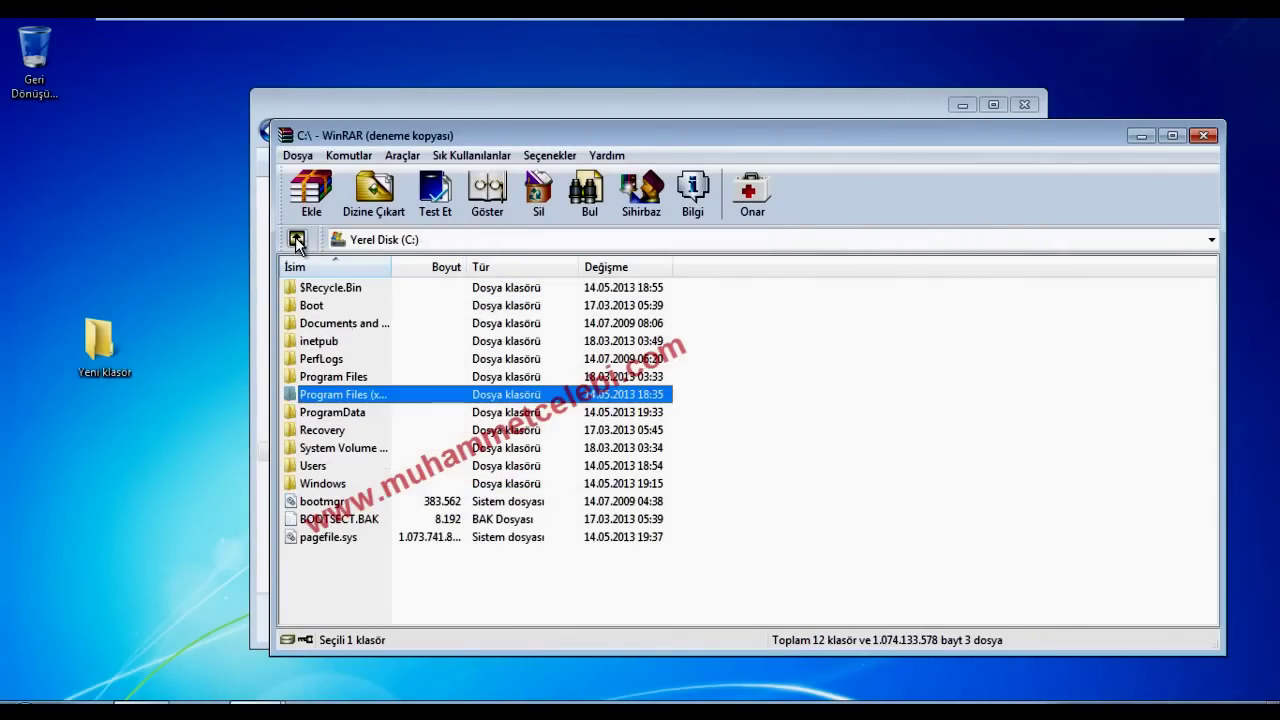
{"action": "left_click", "coordinate": [296, 242]}
{"action": "double_click", "coordinate": [346, 310]}
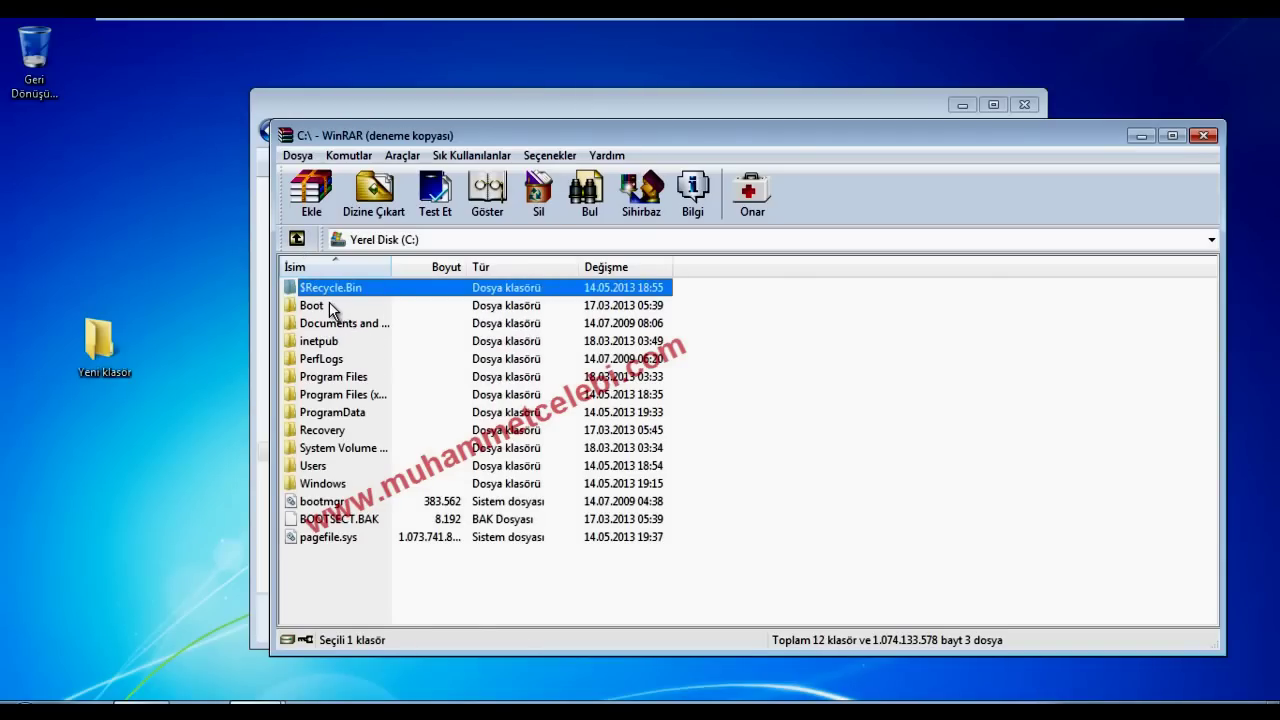
{"action": "double_click", "coordinate": [322, 342]}
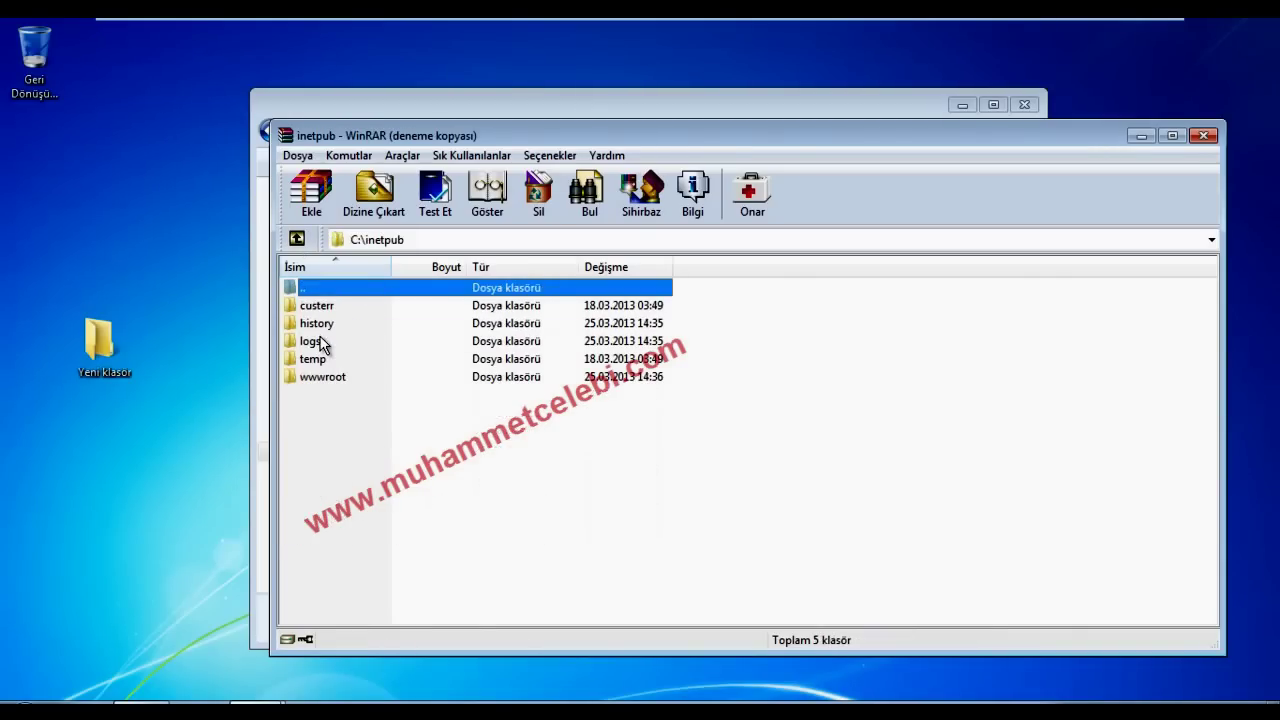
{"action": "left_click", "coordinate": [296, 240]}
{"action": "left_click", "coordinate": [296, 240]}
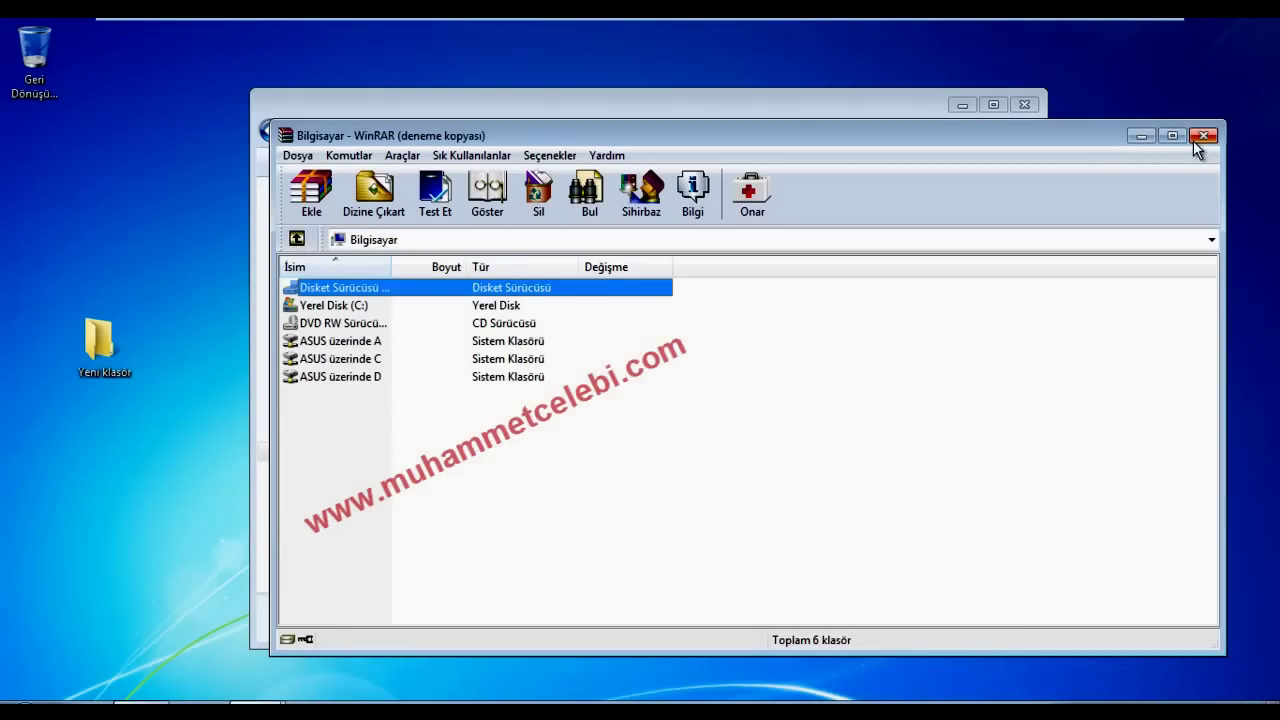
Cancel the floppy prompt and new-archive dialog, then close WinRAR and the folder window.
{"action": "left_click", "coordinate": [298, 156]}
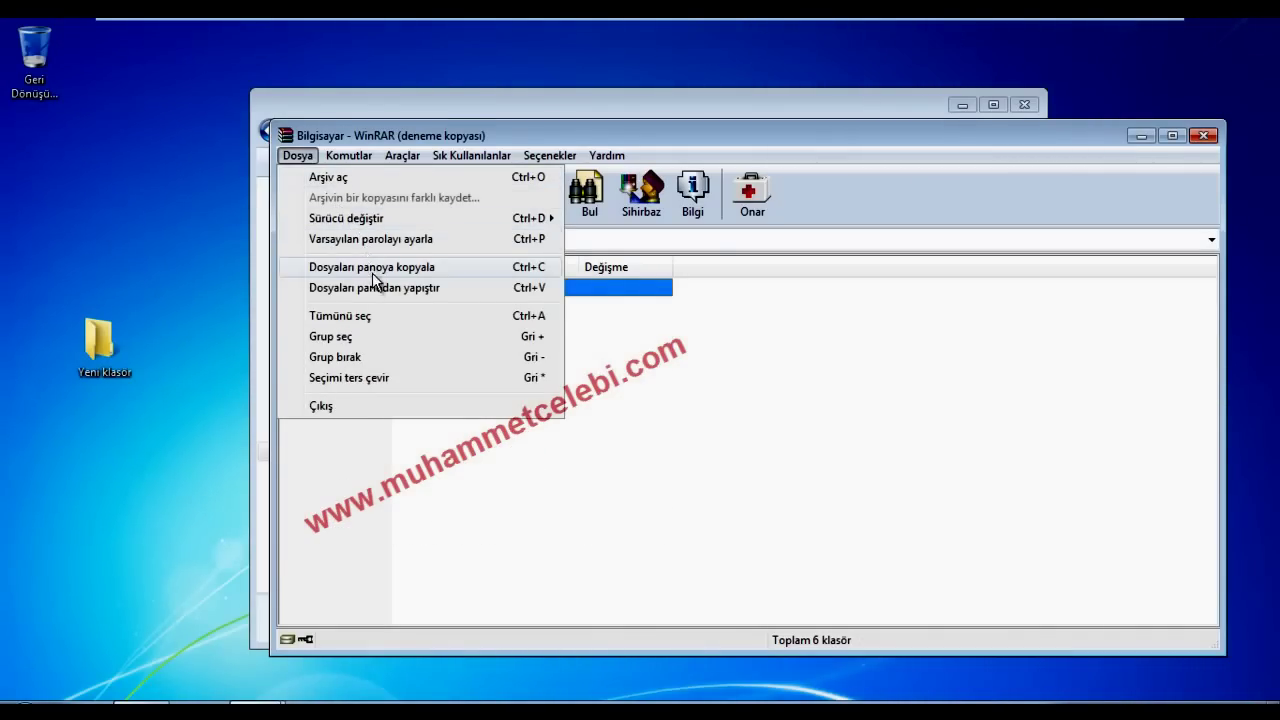
{"action": "left_click", "coordinate": [467, 135]}
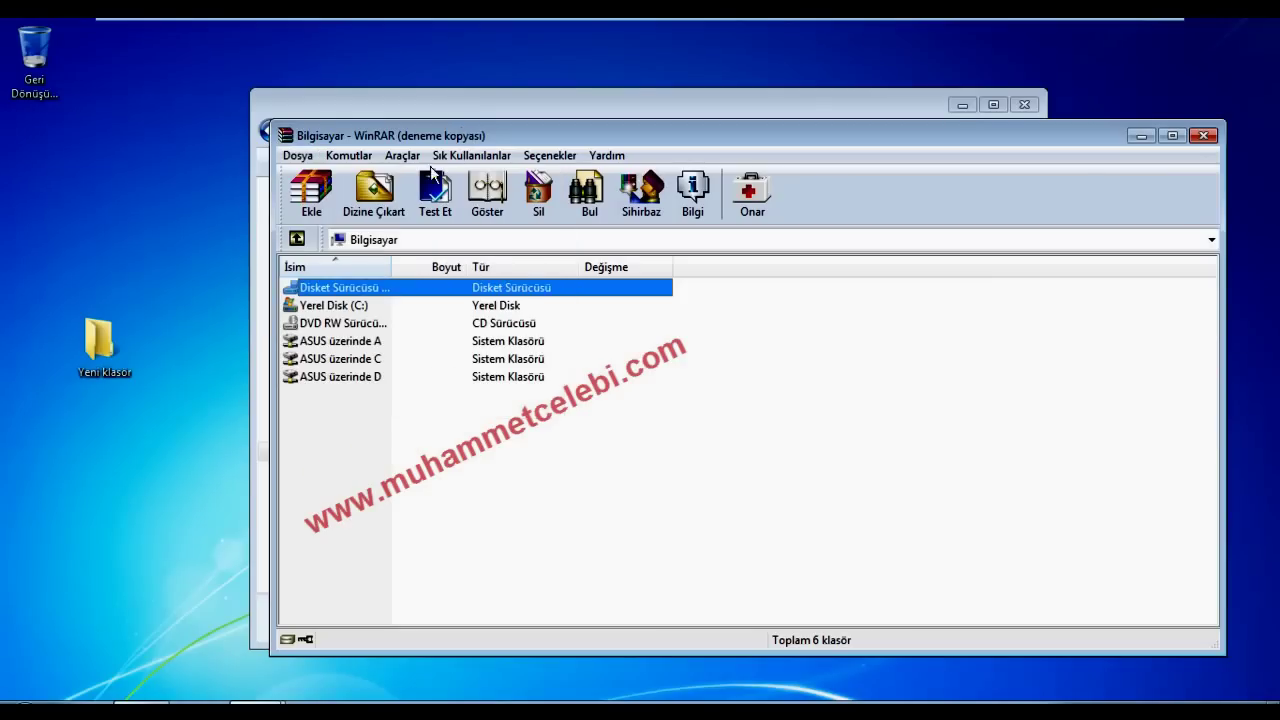
{"action": "left_click", "coordinate": [305, 197]}
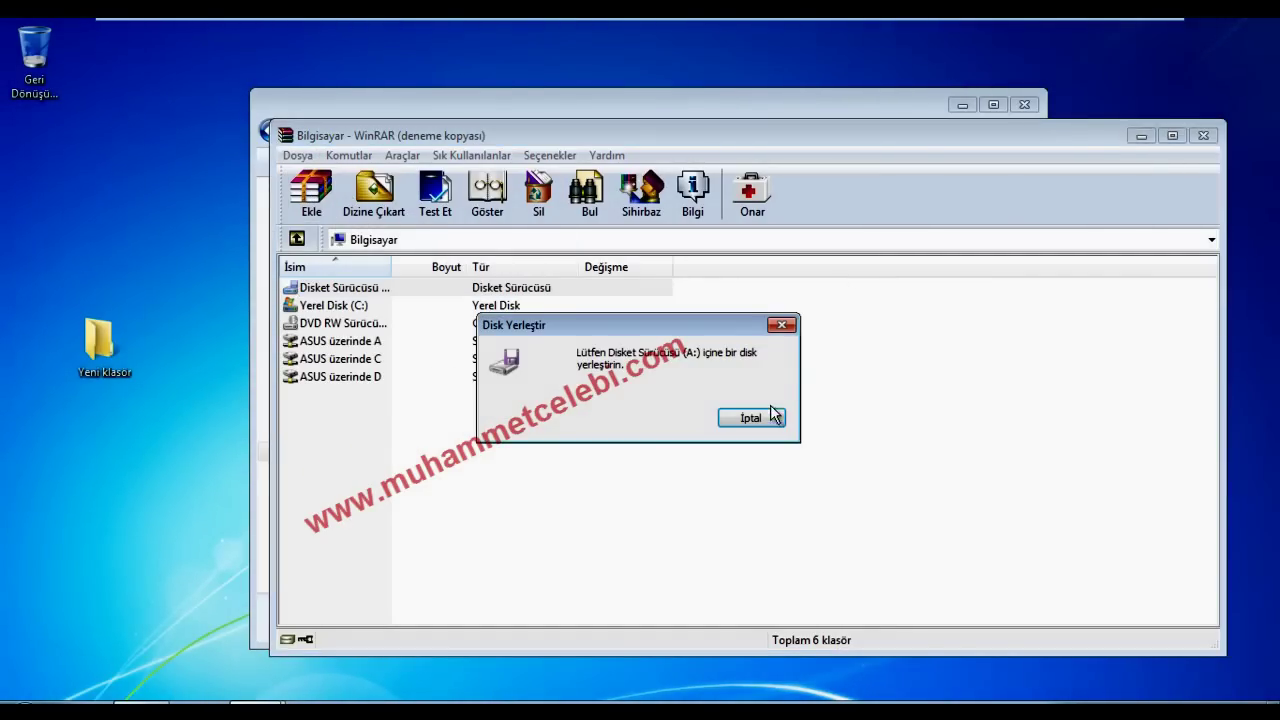
{"action": "left_click", "coordinate": [766, 420]}
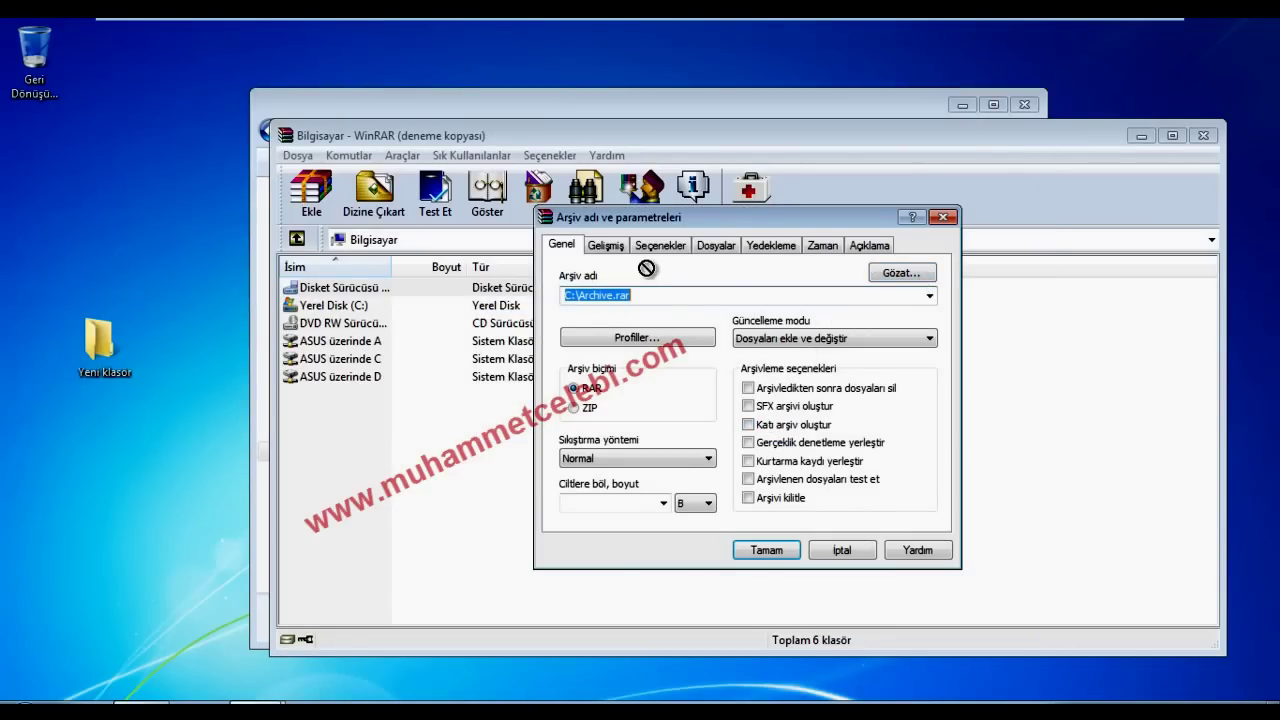
{"action": "left_click", "coordinate": [855, 551]}
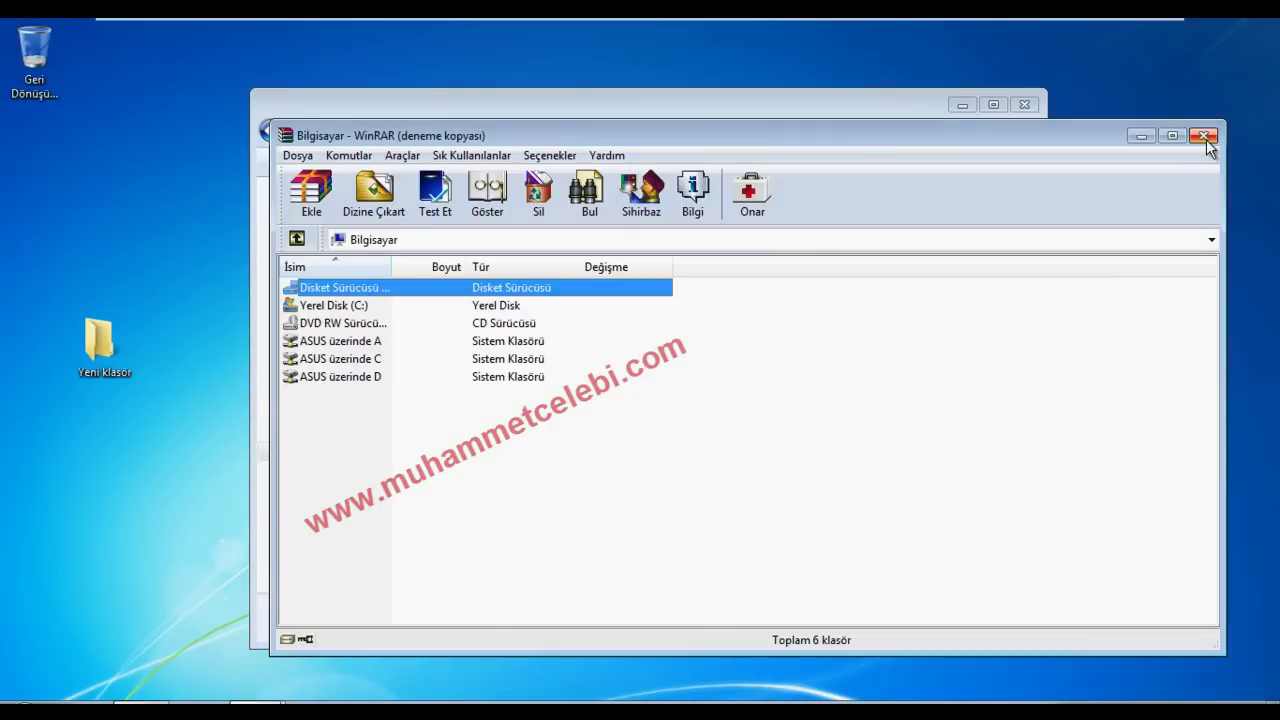
{"action": "left_click", "coordinate": [1206, 140]}
{"action": "left_click", "coordinate": [1024, 105]}
Shut down the Windows 7 guest from its Start menu, then return VMware to full screen.
{"action": "mouse_move", "coordinate": [852, 27]}
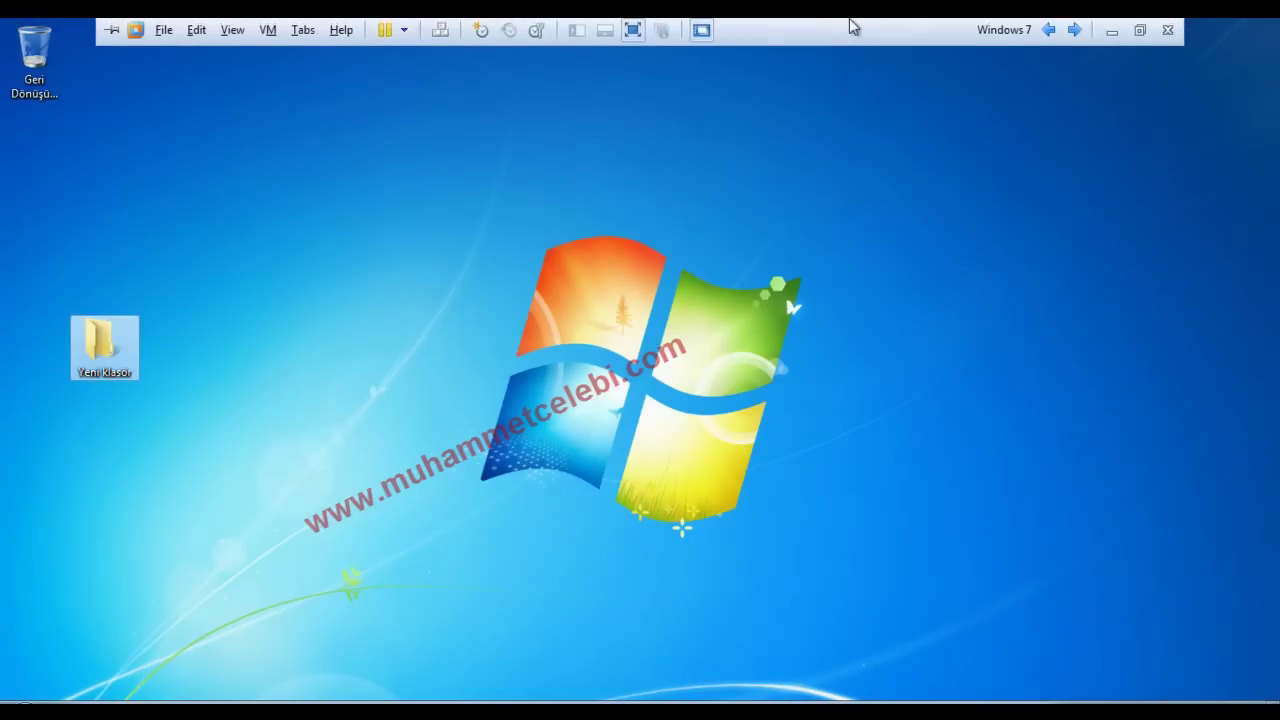
{"action": "left_click", "coordinate": [632, 31]}
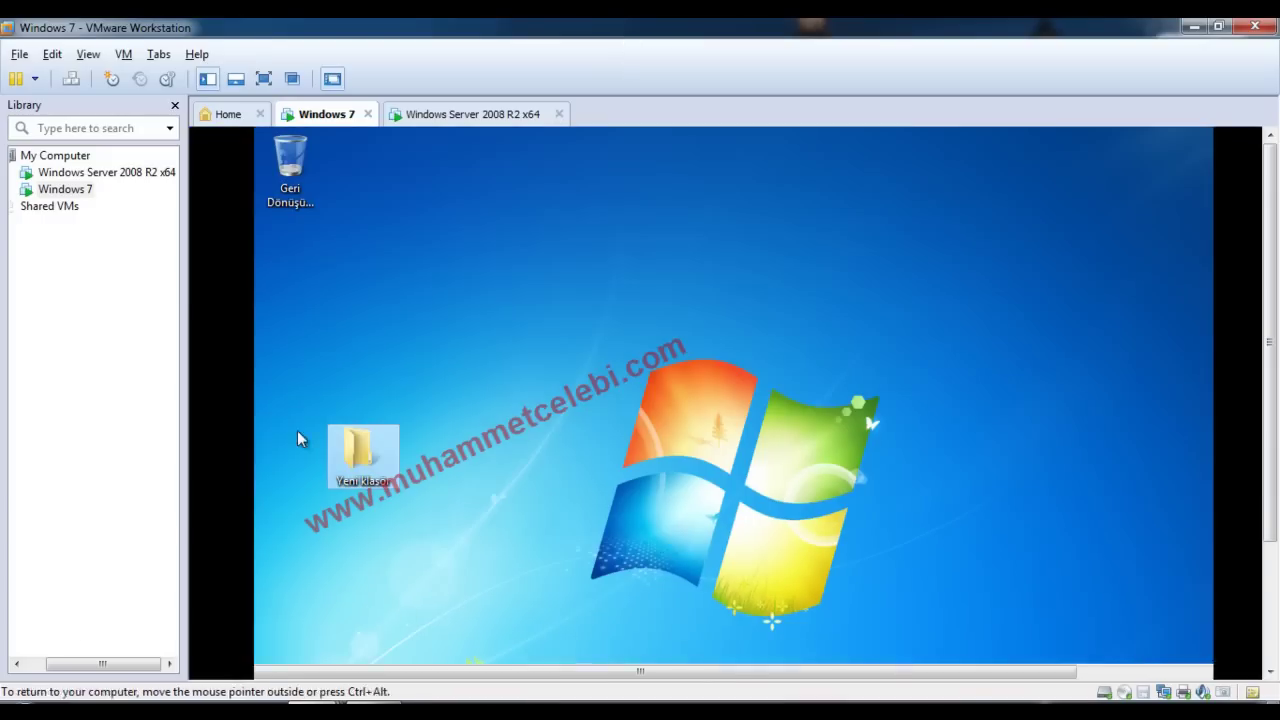
{"action": "left_click_drag", "start_coordinate": [1273, 289], "coordinate": [1273, 409]}
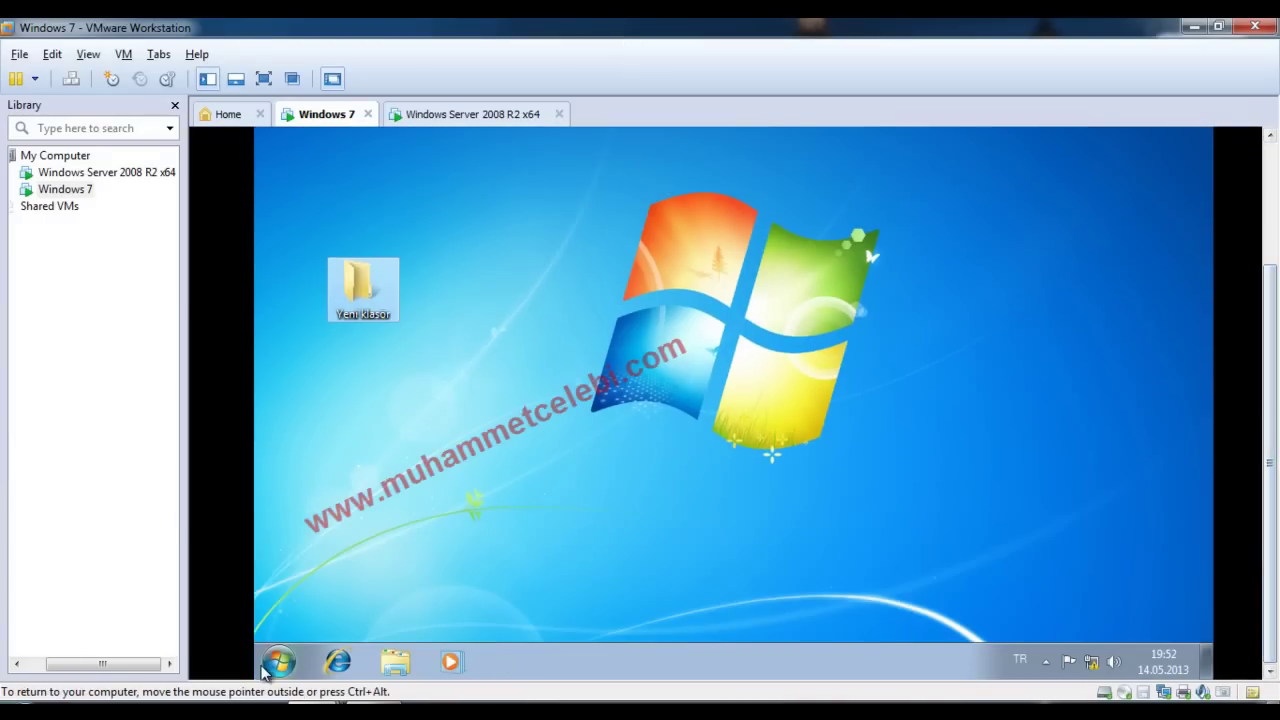
{"action": "left_click", "coordinate": [279, 661]}
{"action": "left_click", "coordinate": [532, 611]}
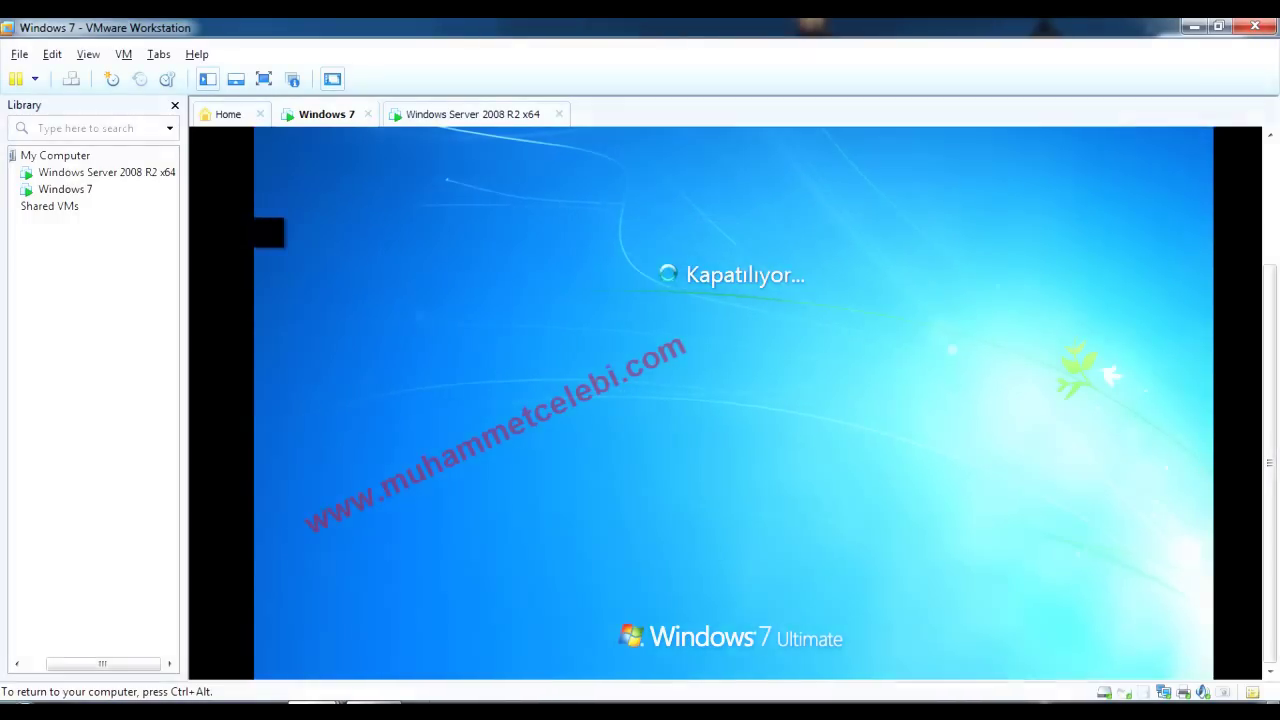
{"action": "key", "text": "ctrl+alt"}
{"action": "left_click", "coordinate": [264, 79]}
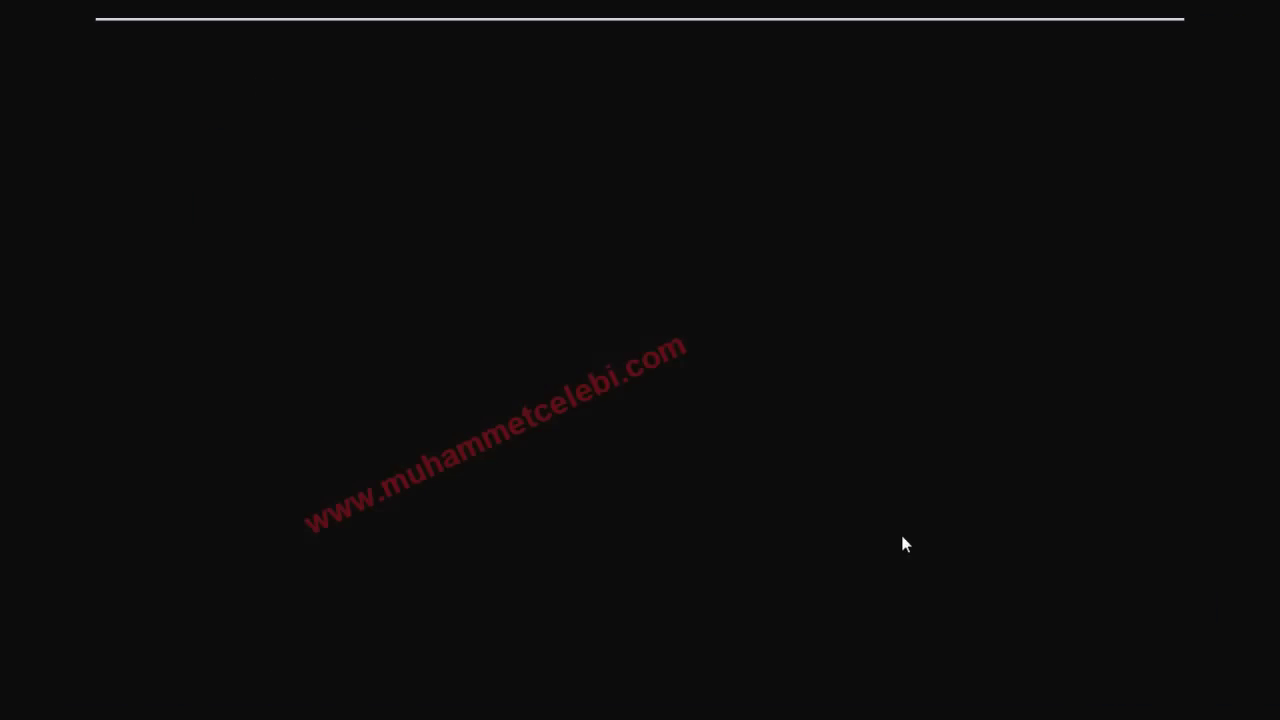
Close the paylaşım folder and shut the server down with comment 'asdas', overriding signed-in users.
{"action": "mouse_move", "coordinate": [771, 23]}
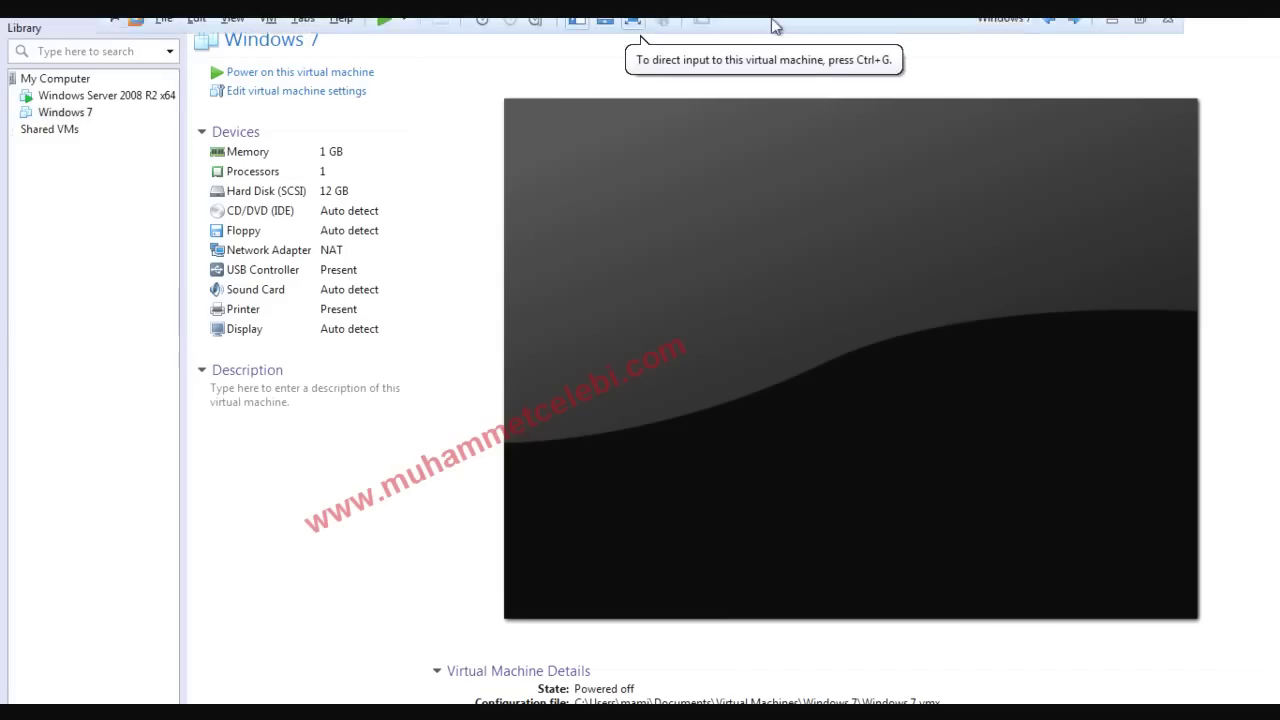
{"action": "left_click", "coordinate": [1072, 31]}
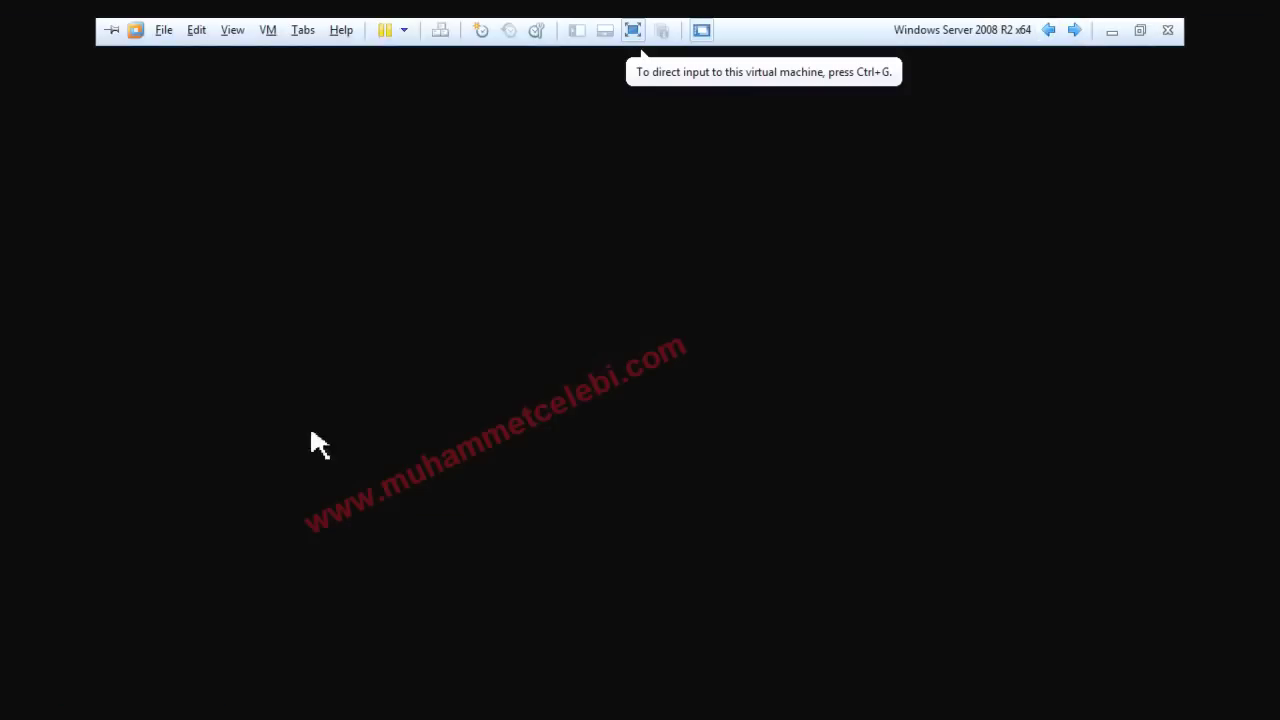
{"action": "left_click", "coordinate": [575, 40]}
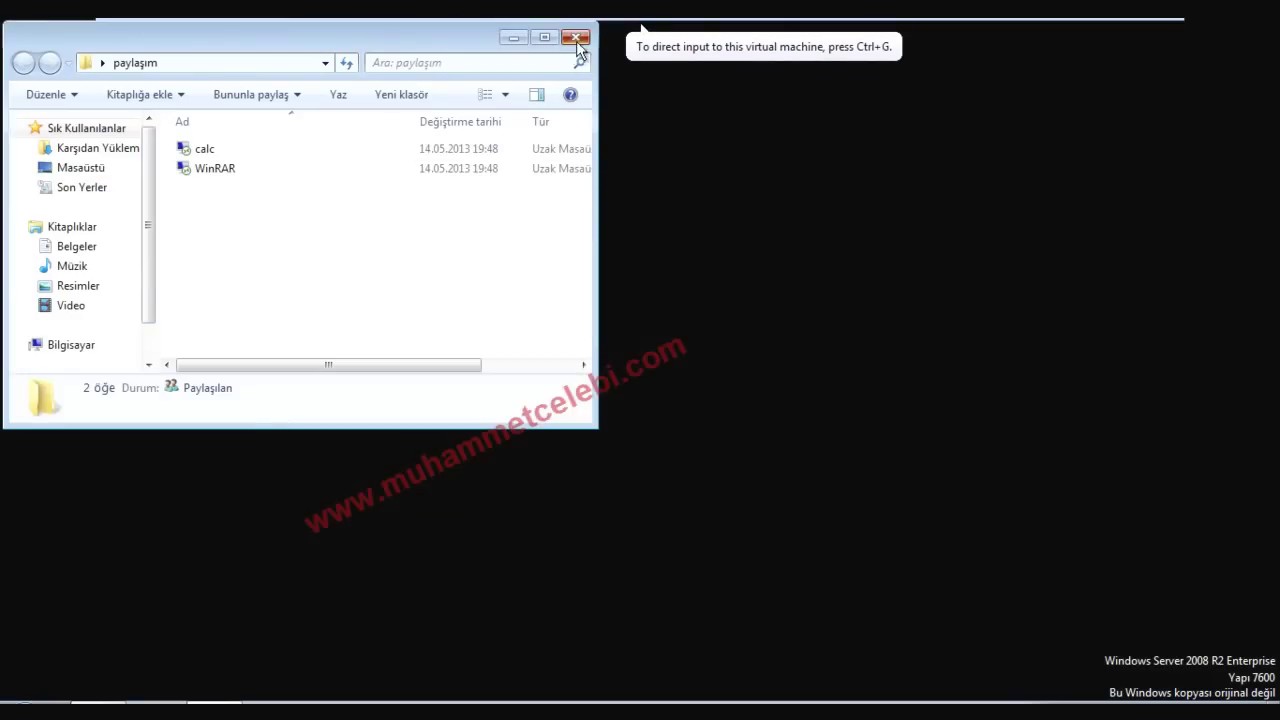
{"action": "key", "text": "super"}
{"action": "left_click", "coordinate": [352, 672]}
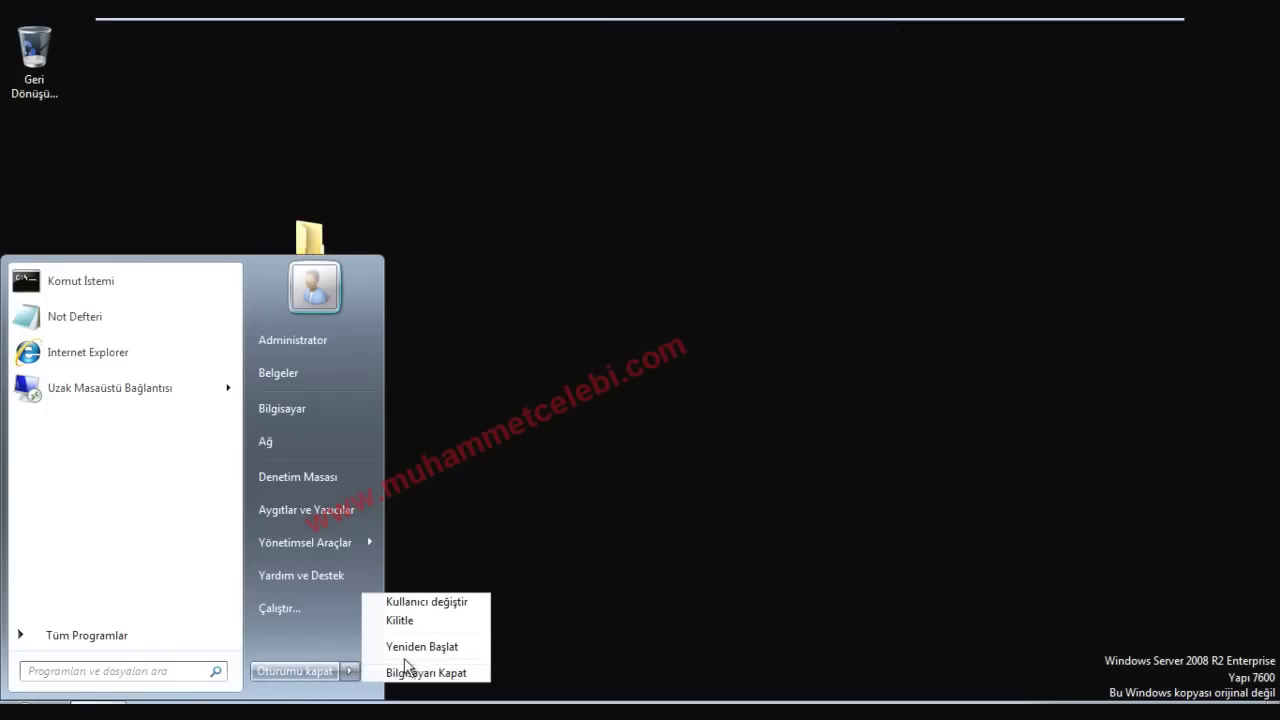
{"action": "left_click", "coordinate": [425, 673]}
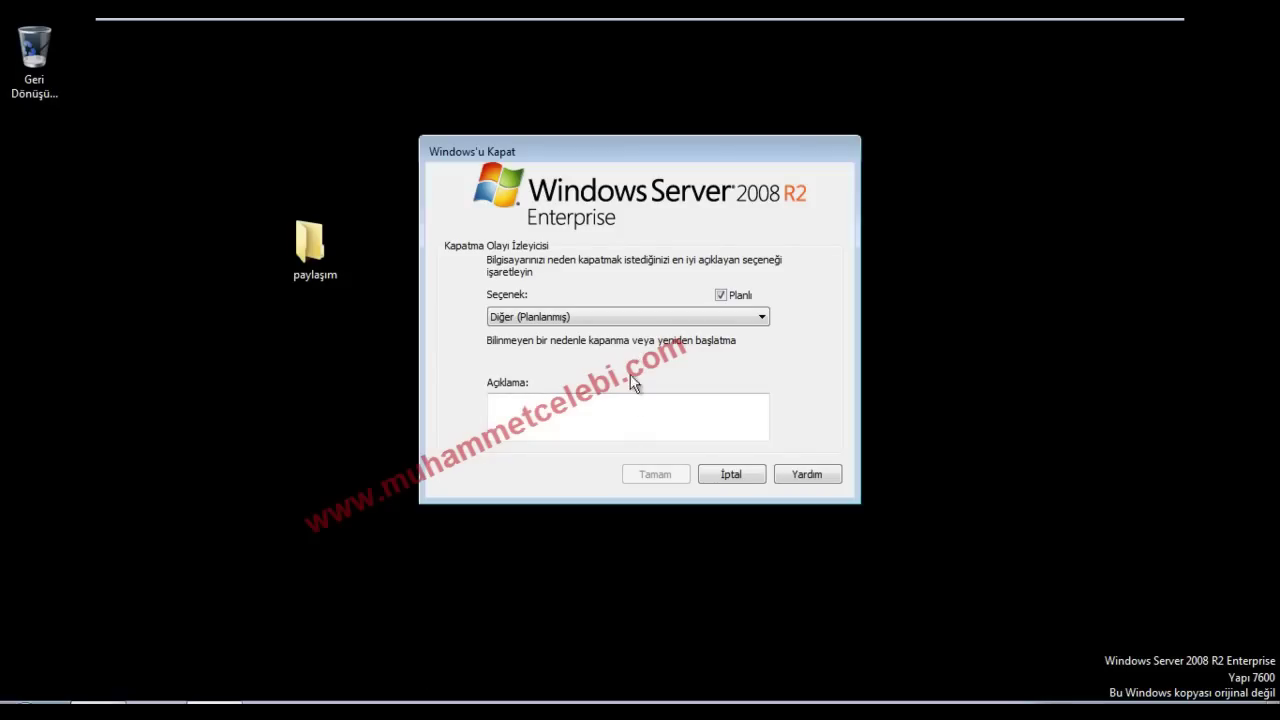
{"action": "left_click", "coordinate": [650, 415]}
{"action": "type", "text": "asdas"}
{"action": "left_click", "coordinate": [651, 482]}
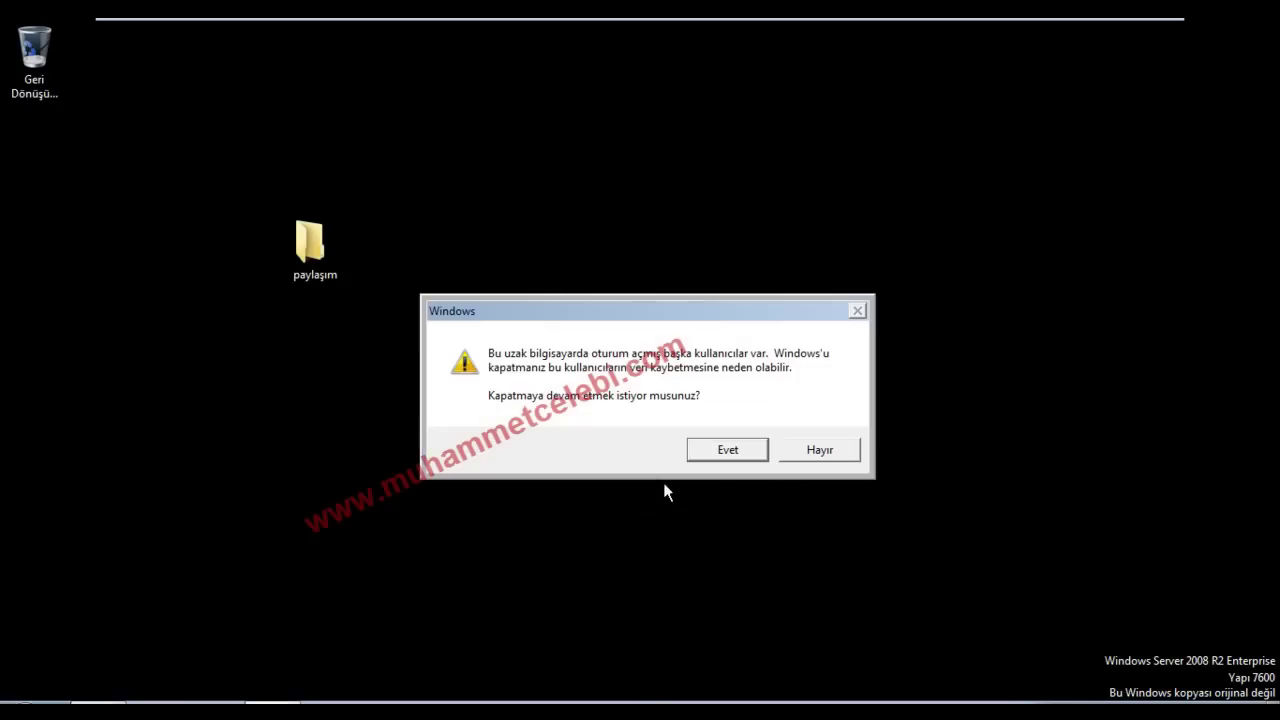
{"action": "left_click", "coordinate": [726, 452]}
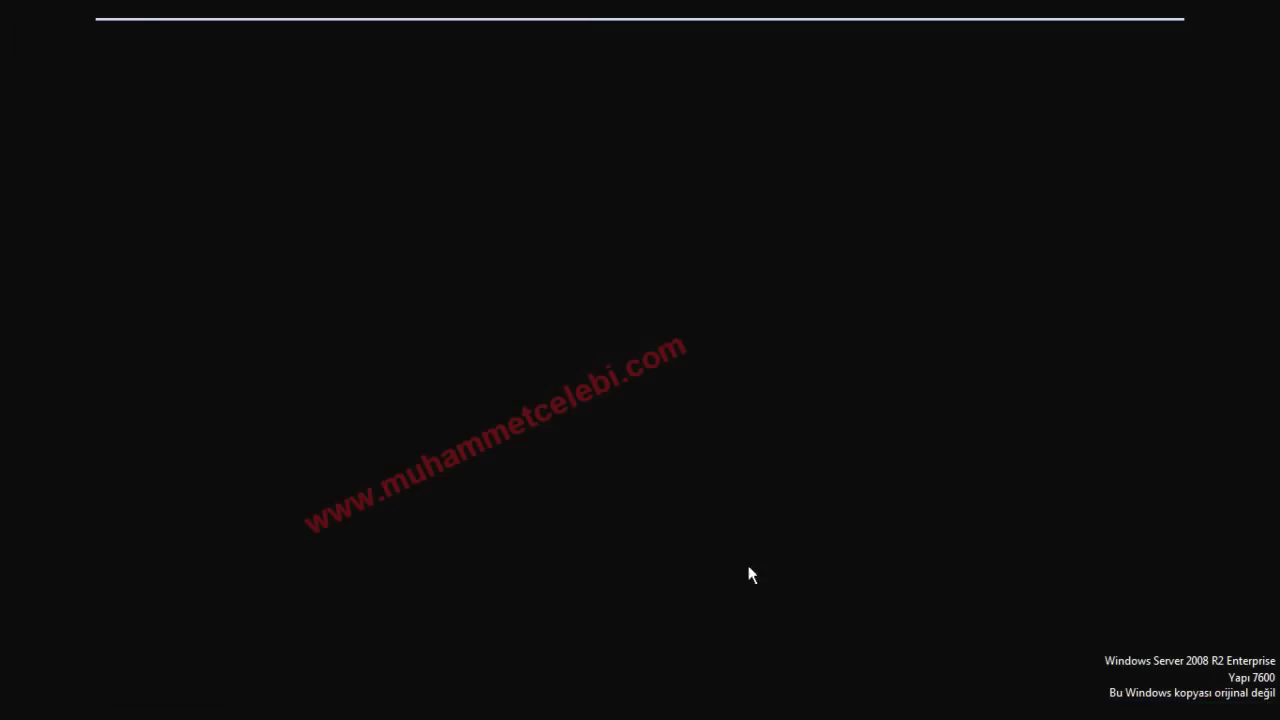
Leave full screen, power off the still-running server VM, and close VMware Workstation.
{"action": "mouse_move", "coordinate": [789, 26]}
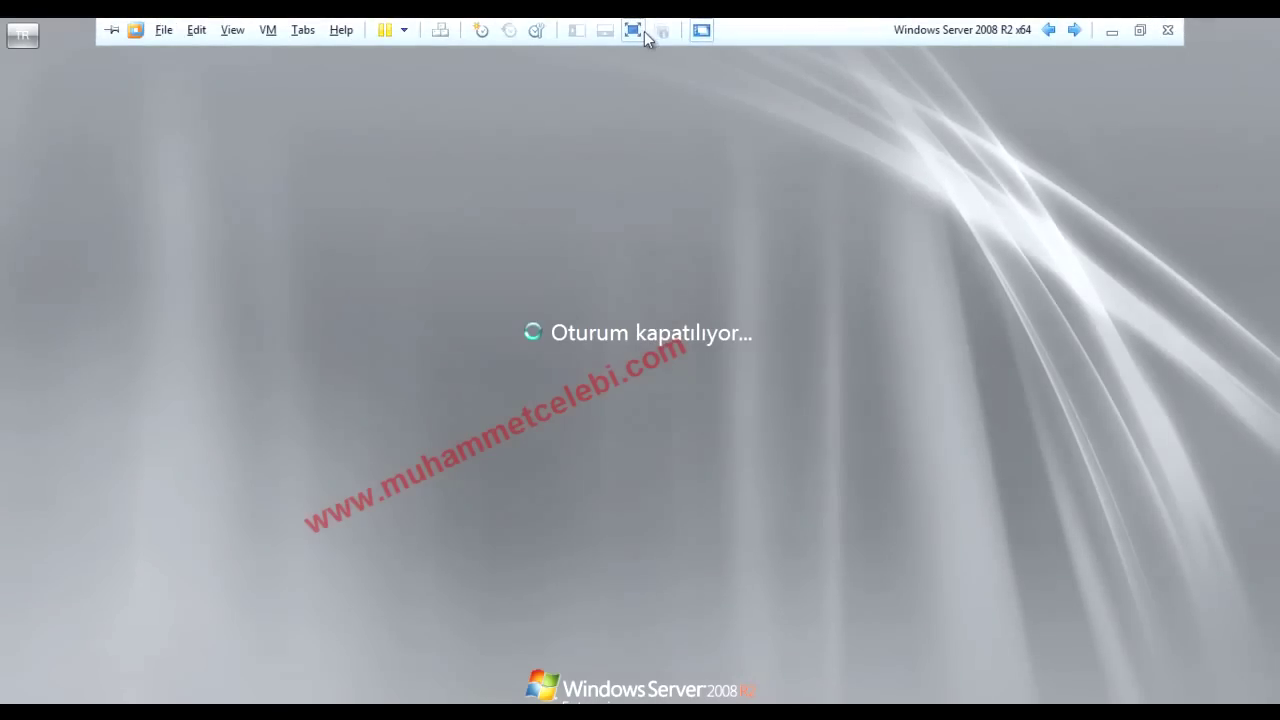
{"action": "left_click", "coordinate": [640, 32]}
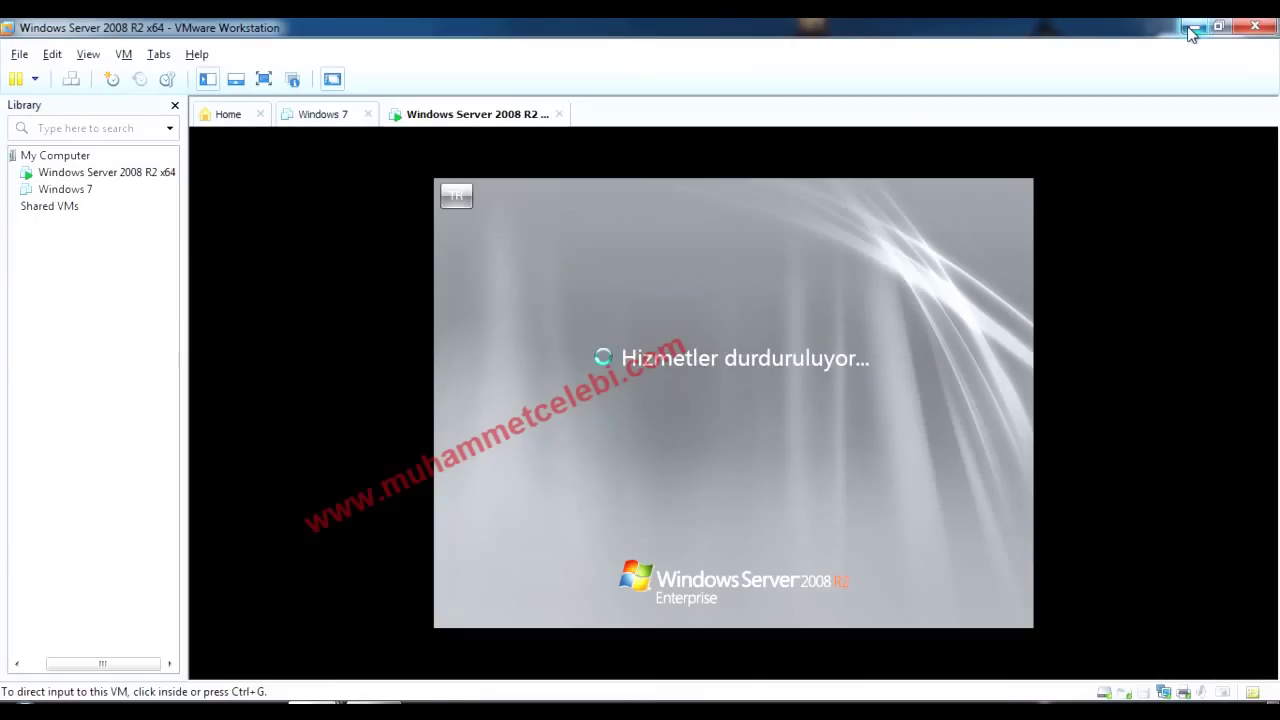
{"action": "left_click", "coordinate": [1192, 30]}
{"action": "key", "text": "alt+Tab"}
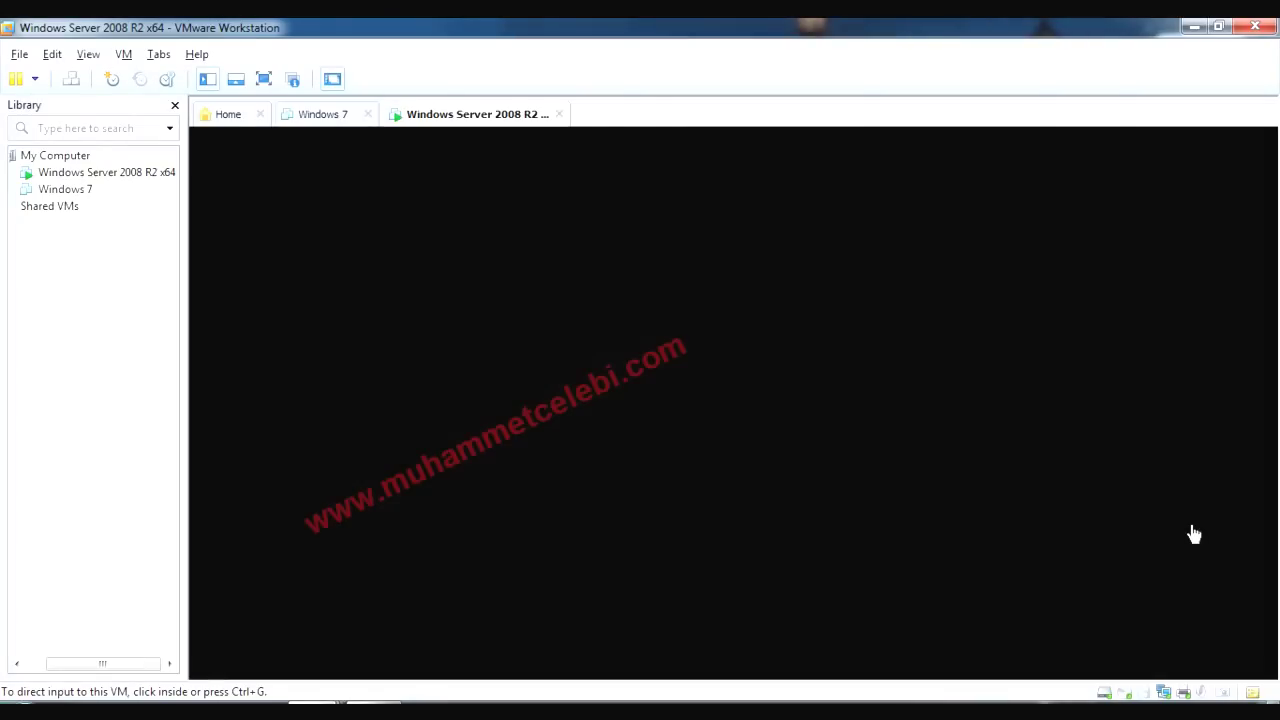
{"action": "left_click", "coordinate": [1257, 27]}
{"action": "left_click", "coordinate": [612, 400]}
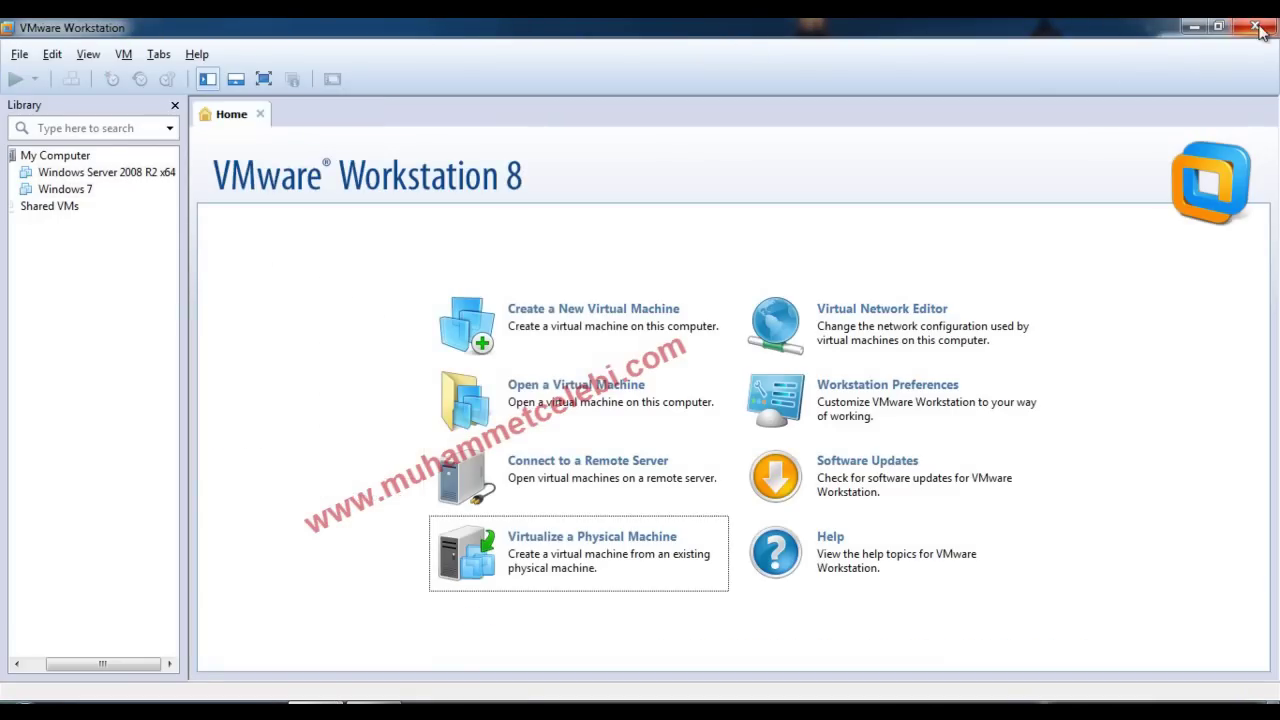
{"action": "left_click", "coordinate": [1258, 28]}
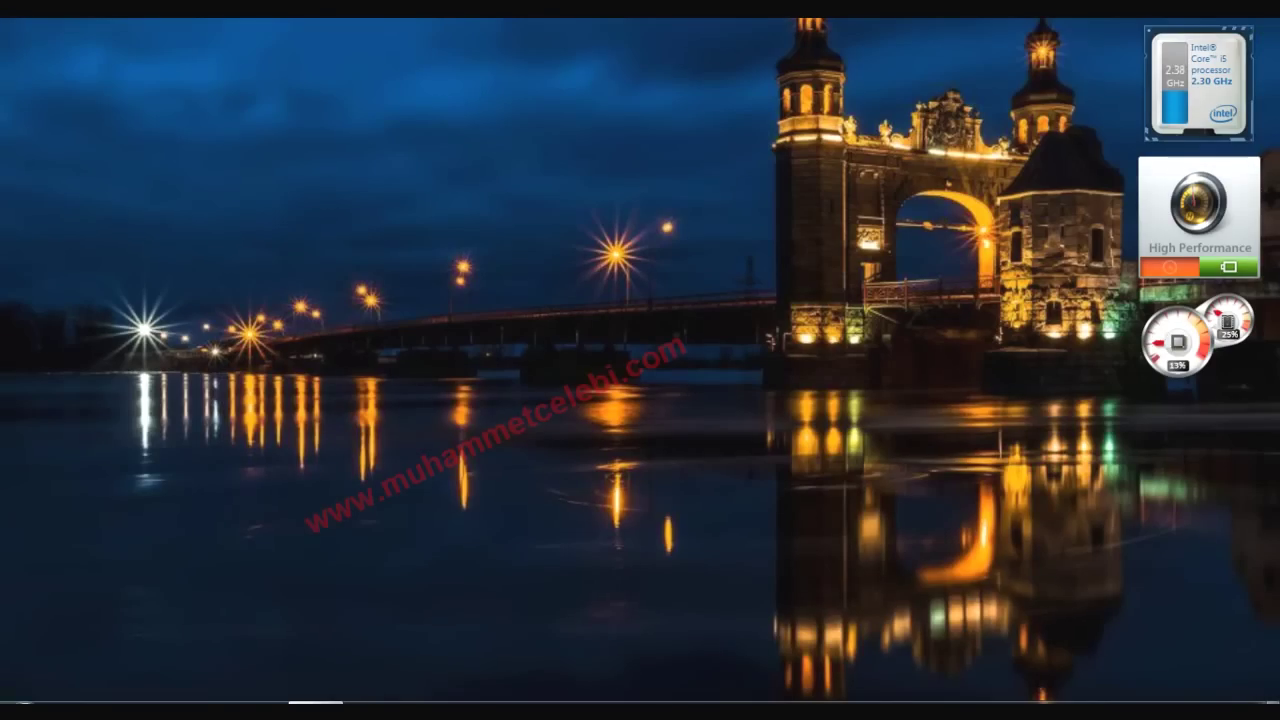